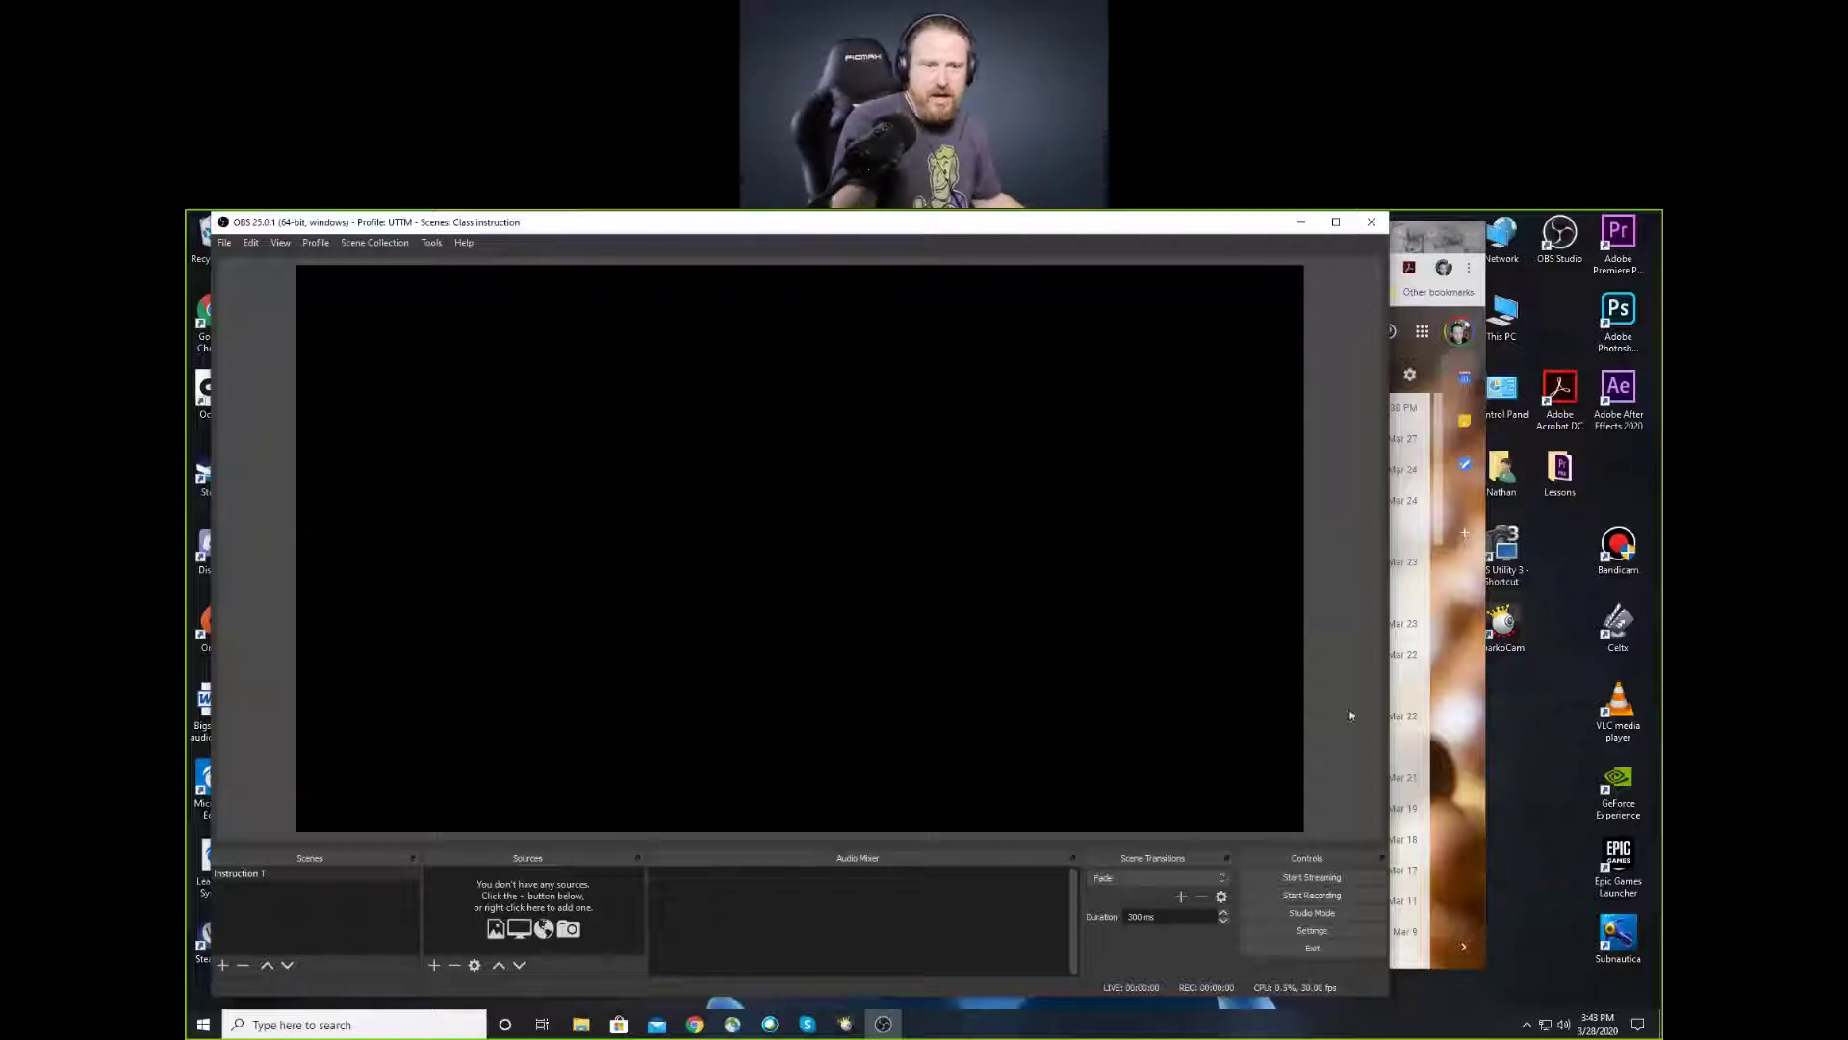
Switch to Chrome and run a web search for "obs software download" in a new tab
left_click(1468, 589)
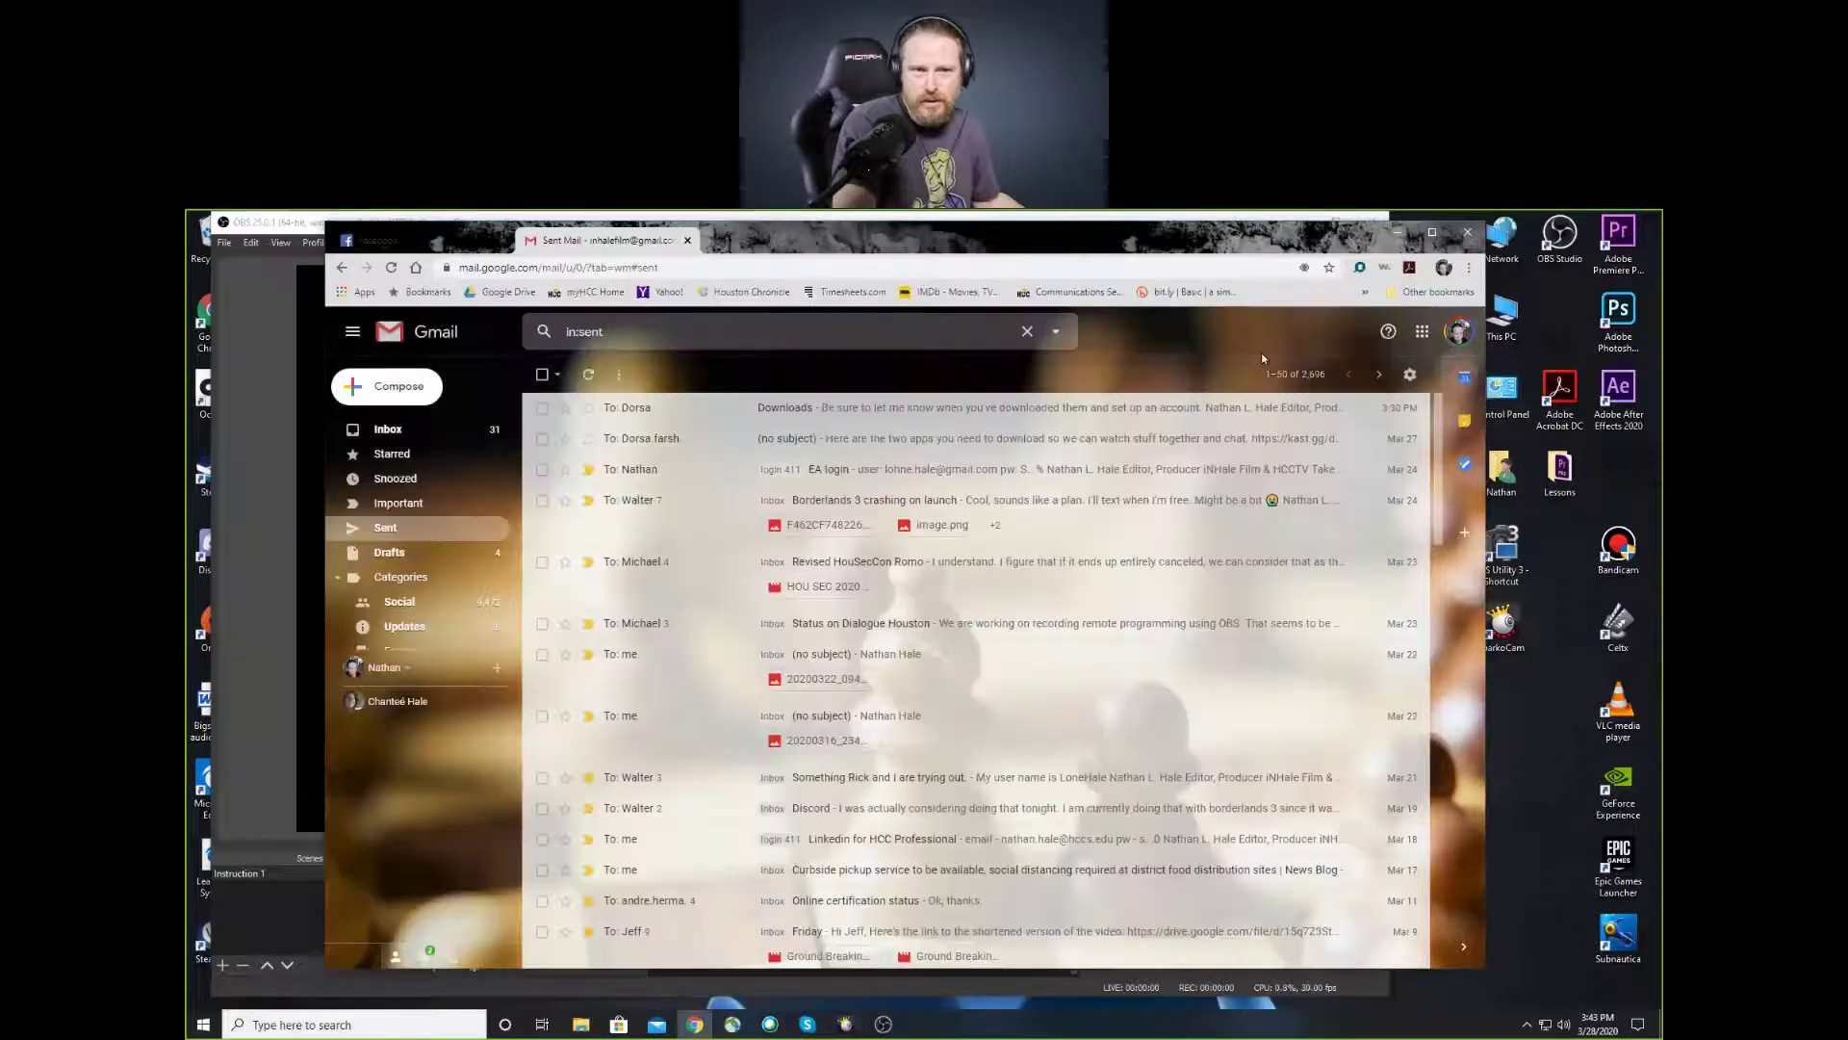
left_click(717, 241)
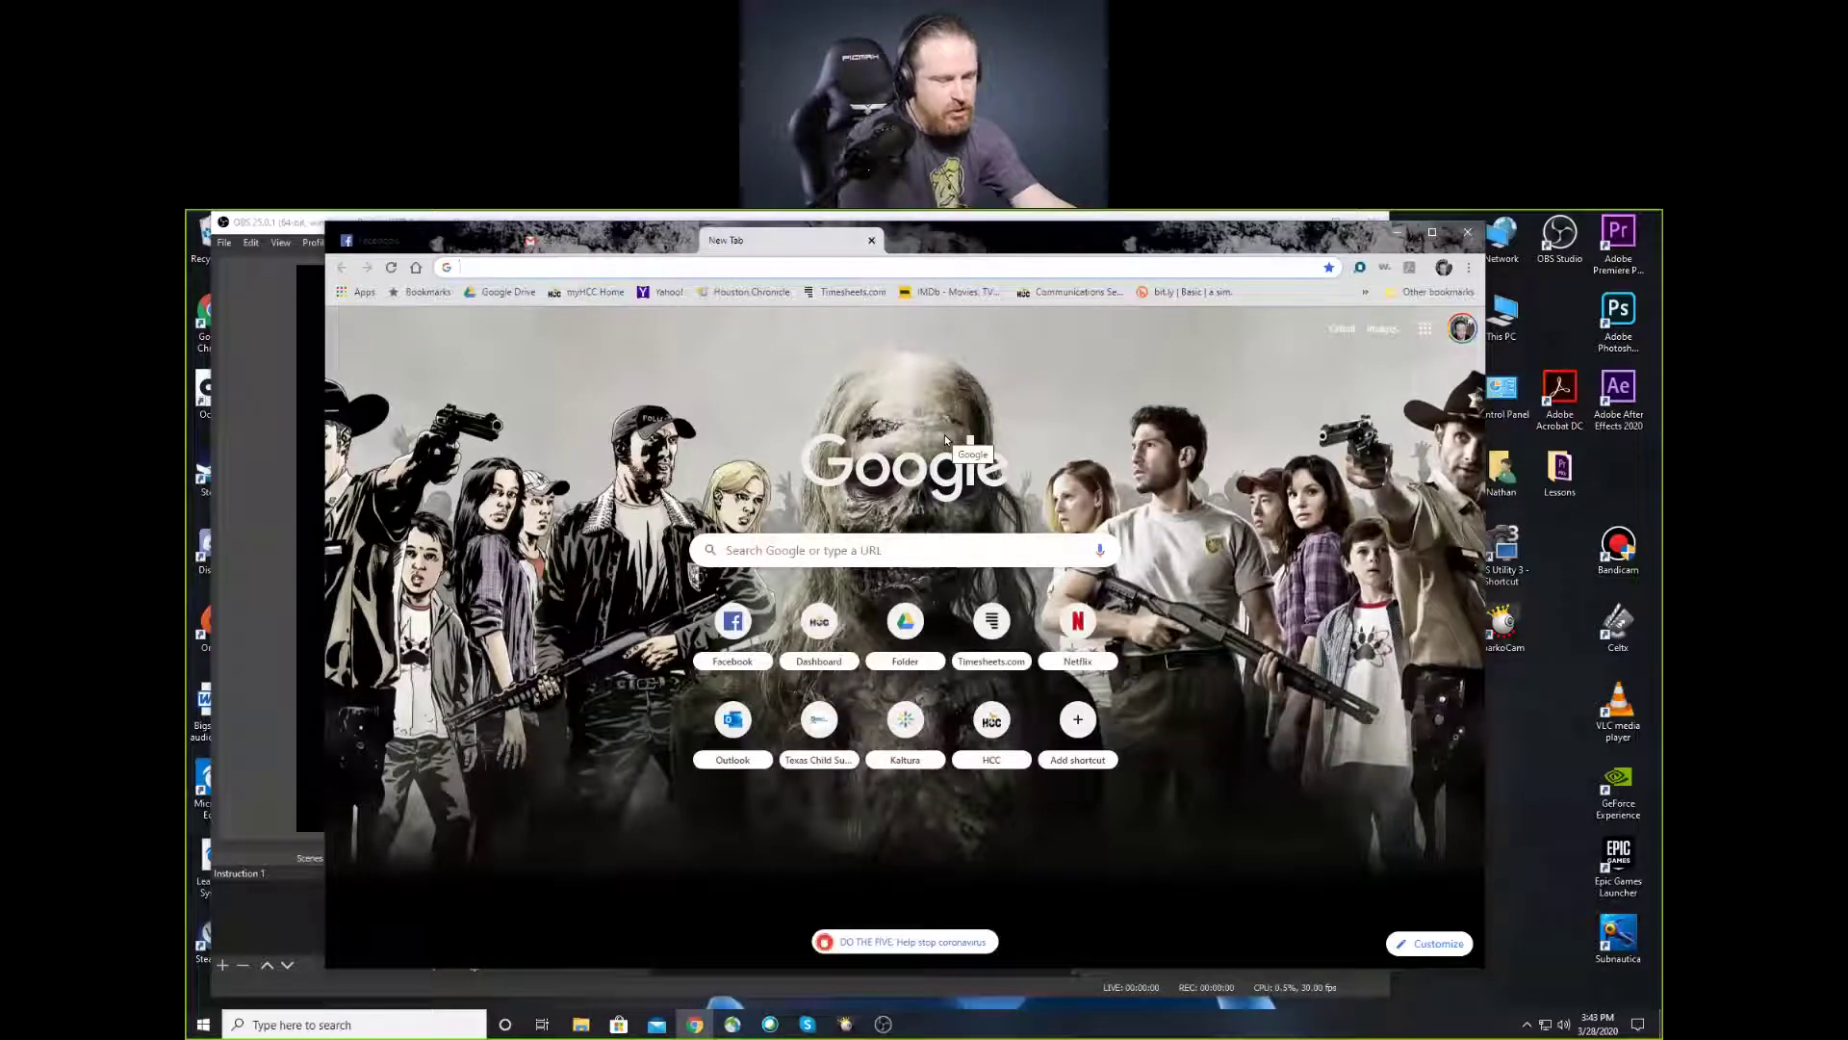
type("obs s")
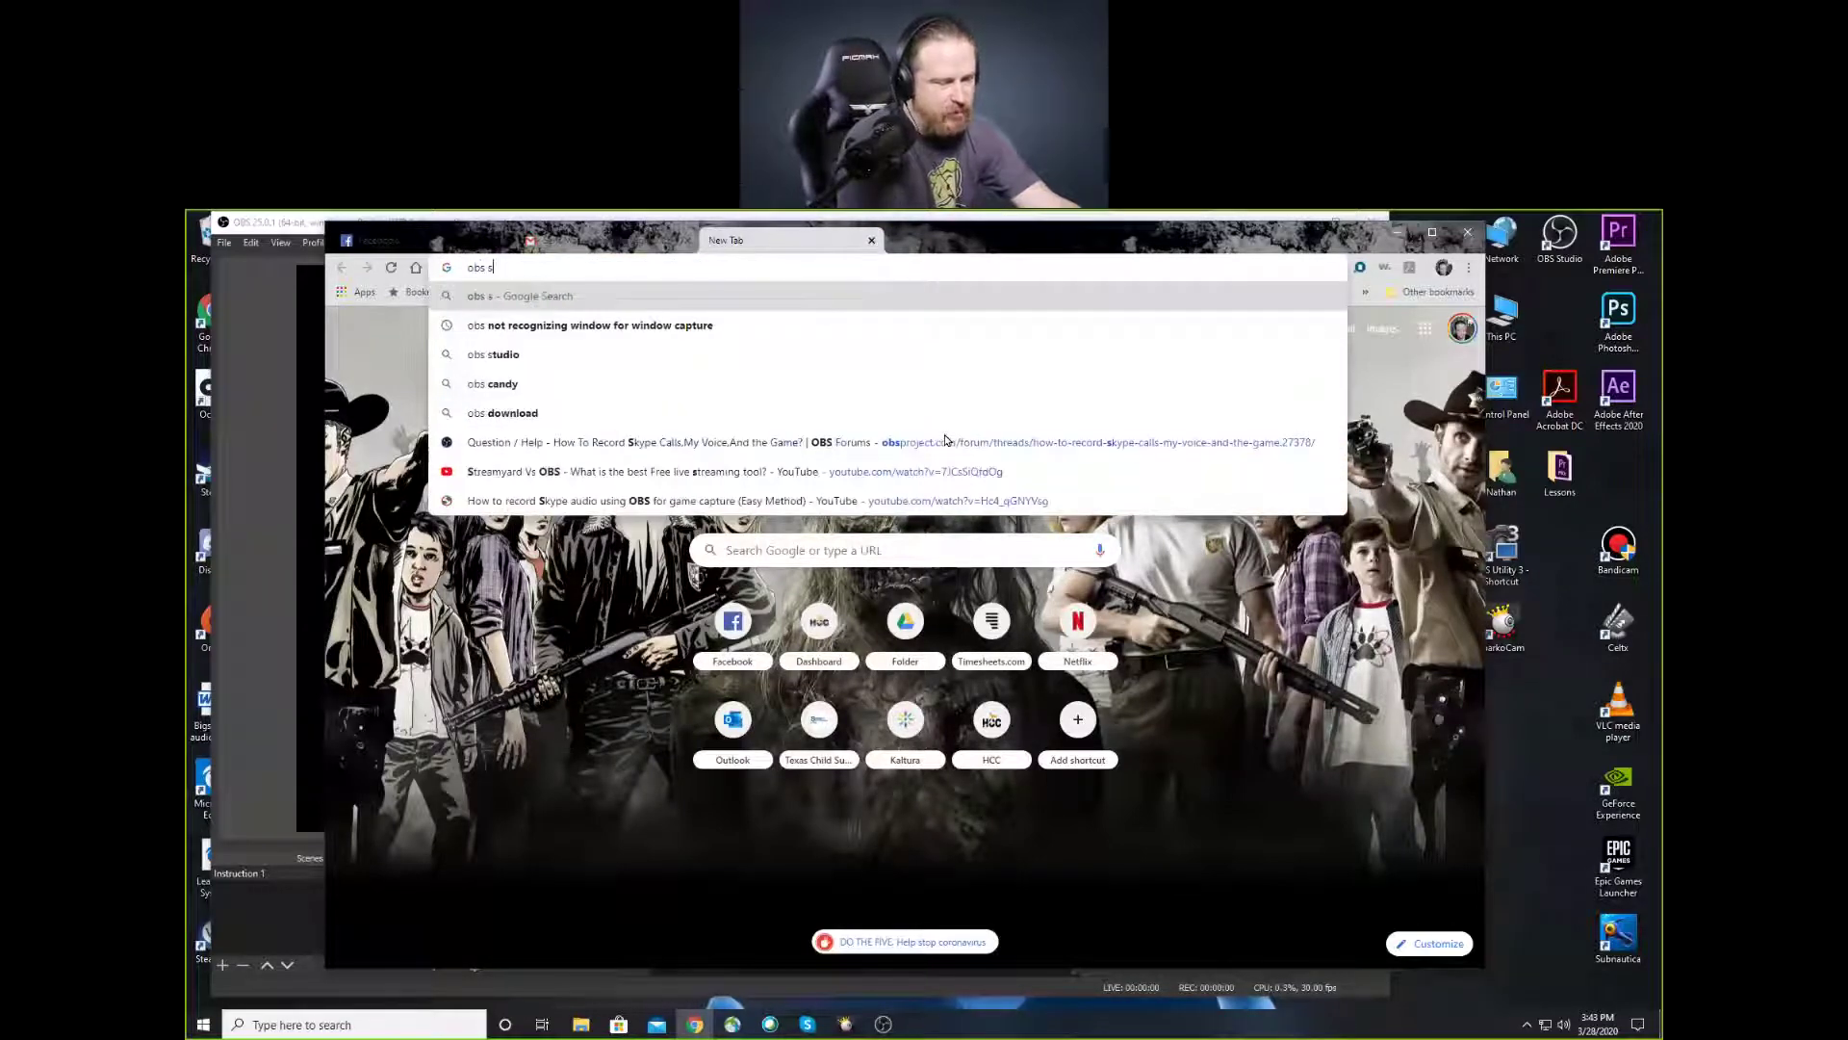
type("oftware")
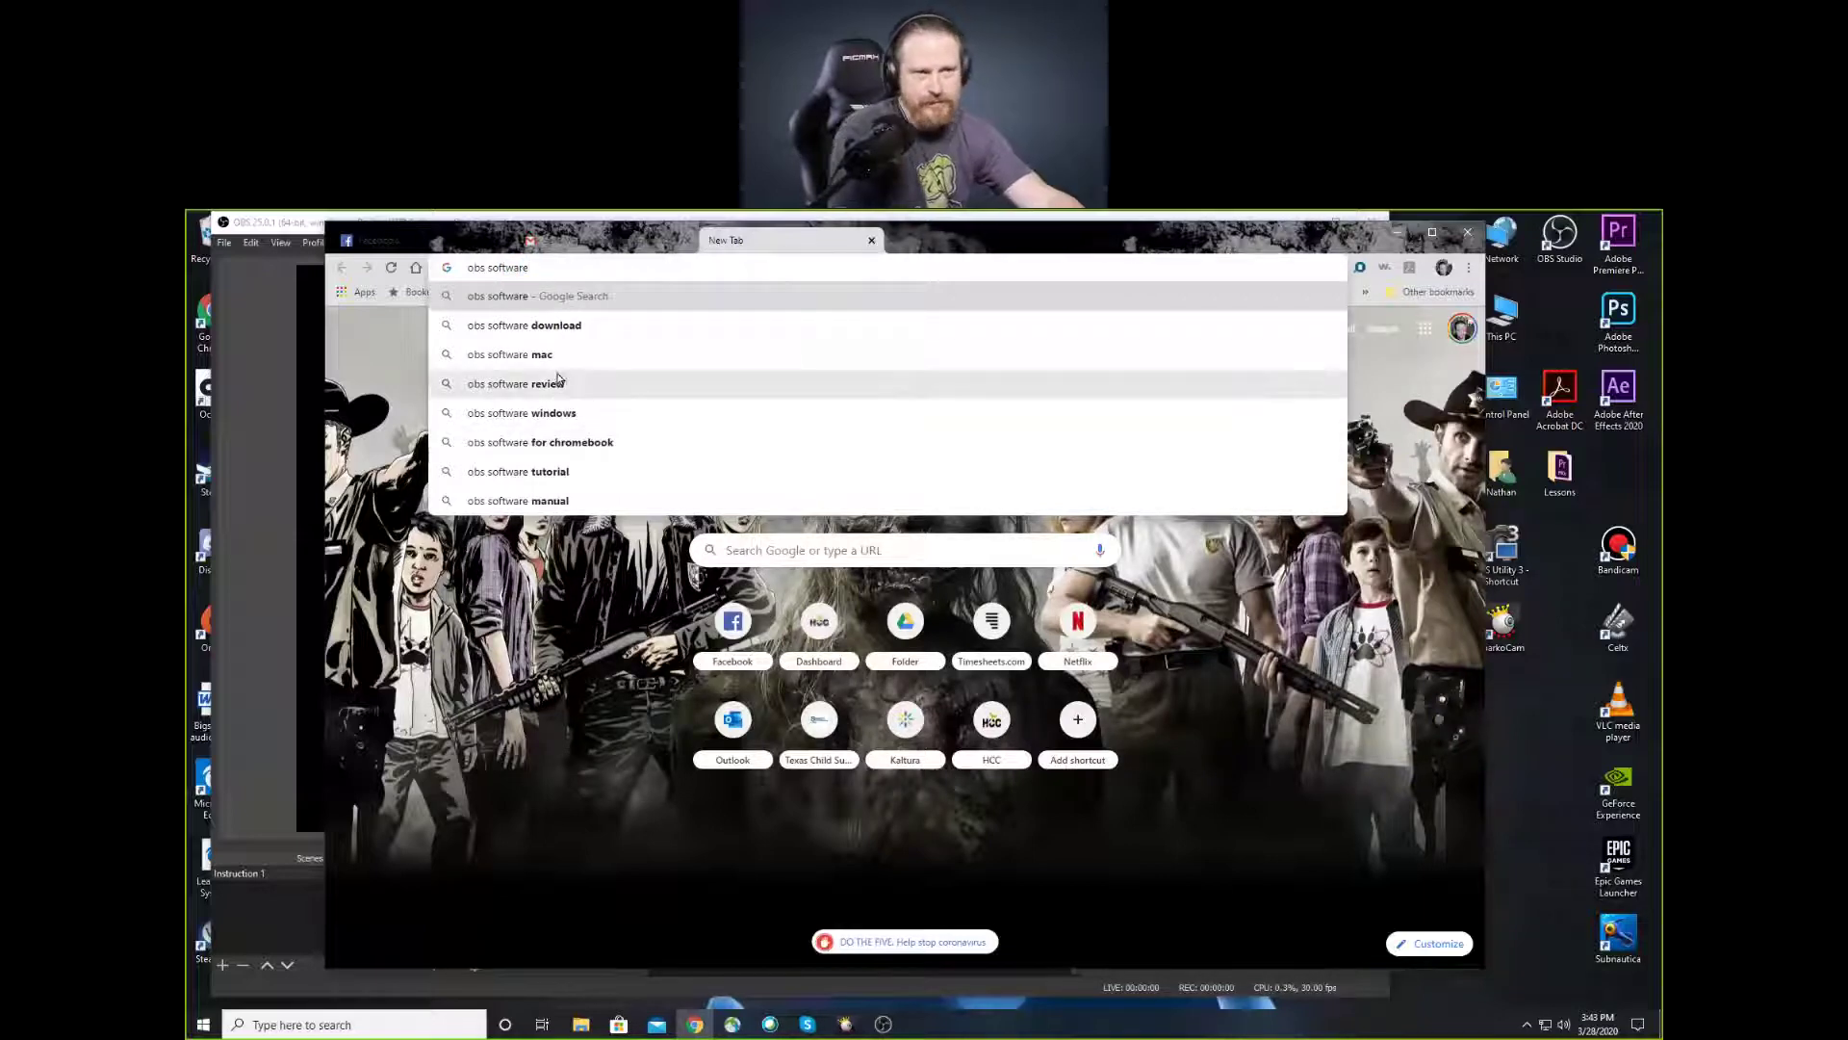
key("Down")
key("Return")
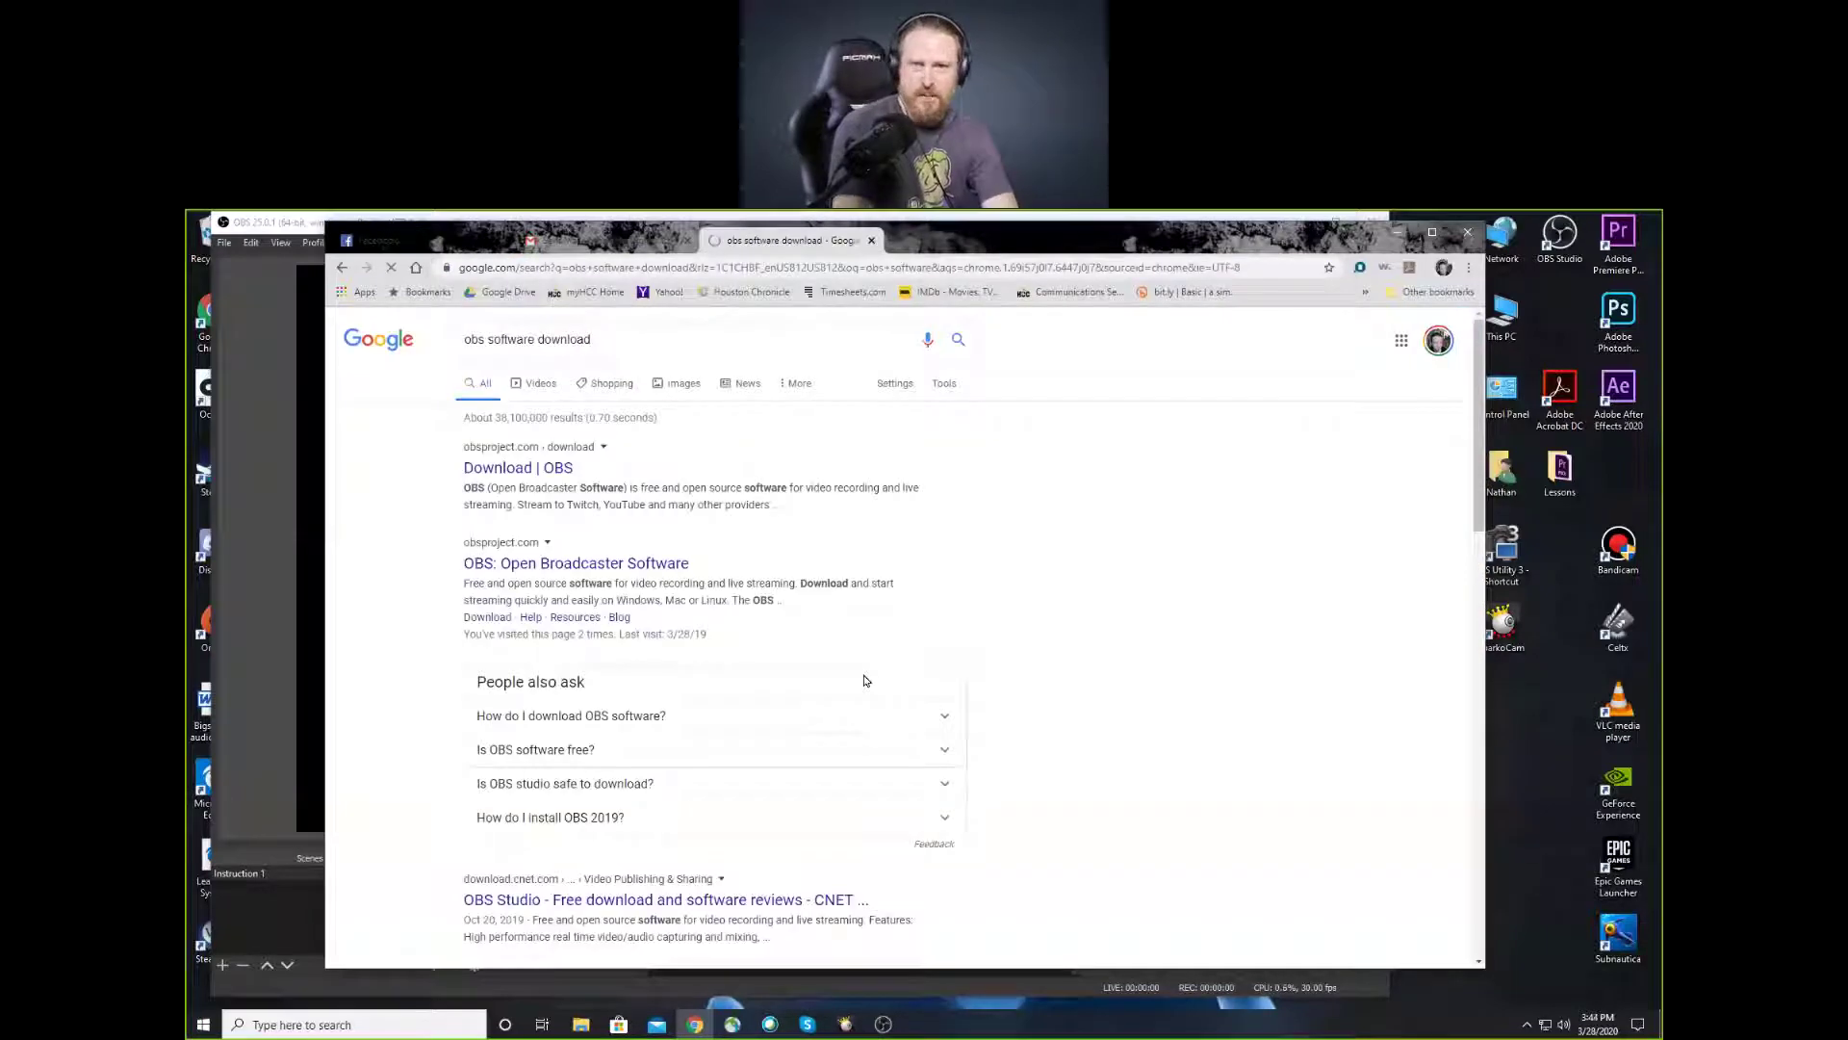
Open the obsproject.com download page from the search results and bring the Windows download options into view
left_click(260, 502)
left_click(1410, 755)
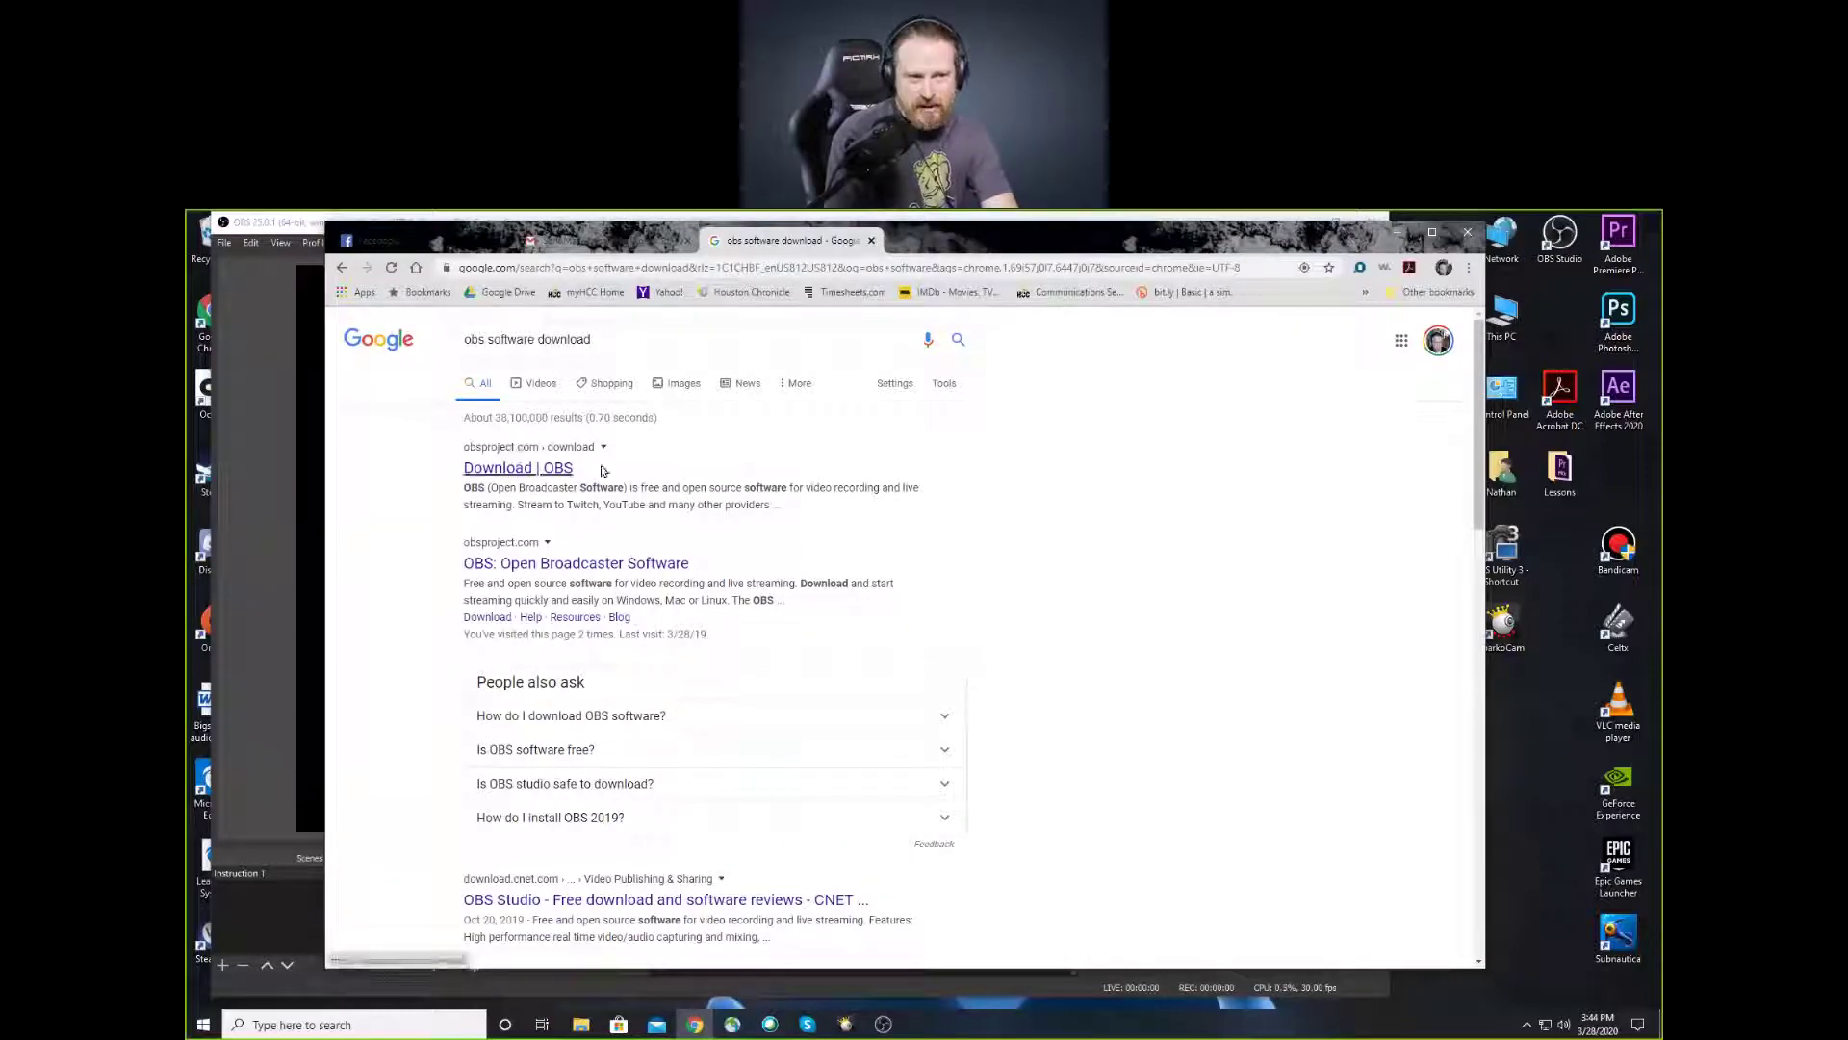
left_click(536, 474)
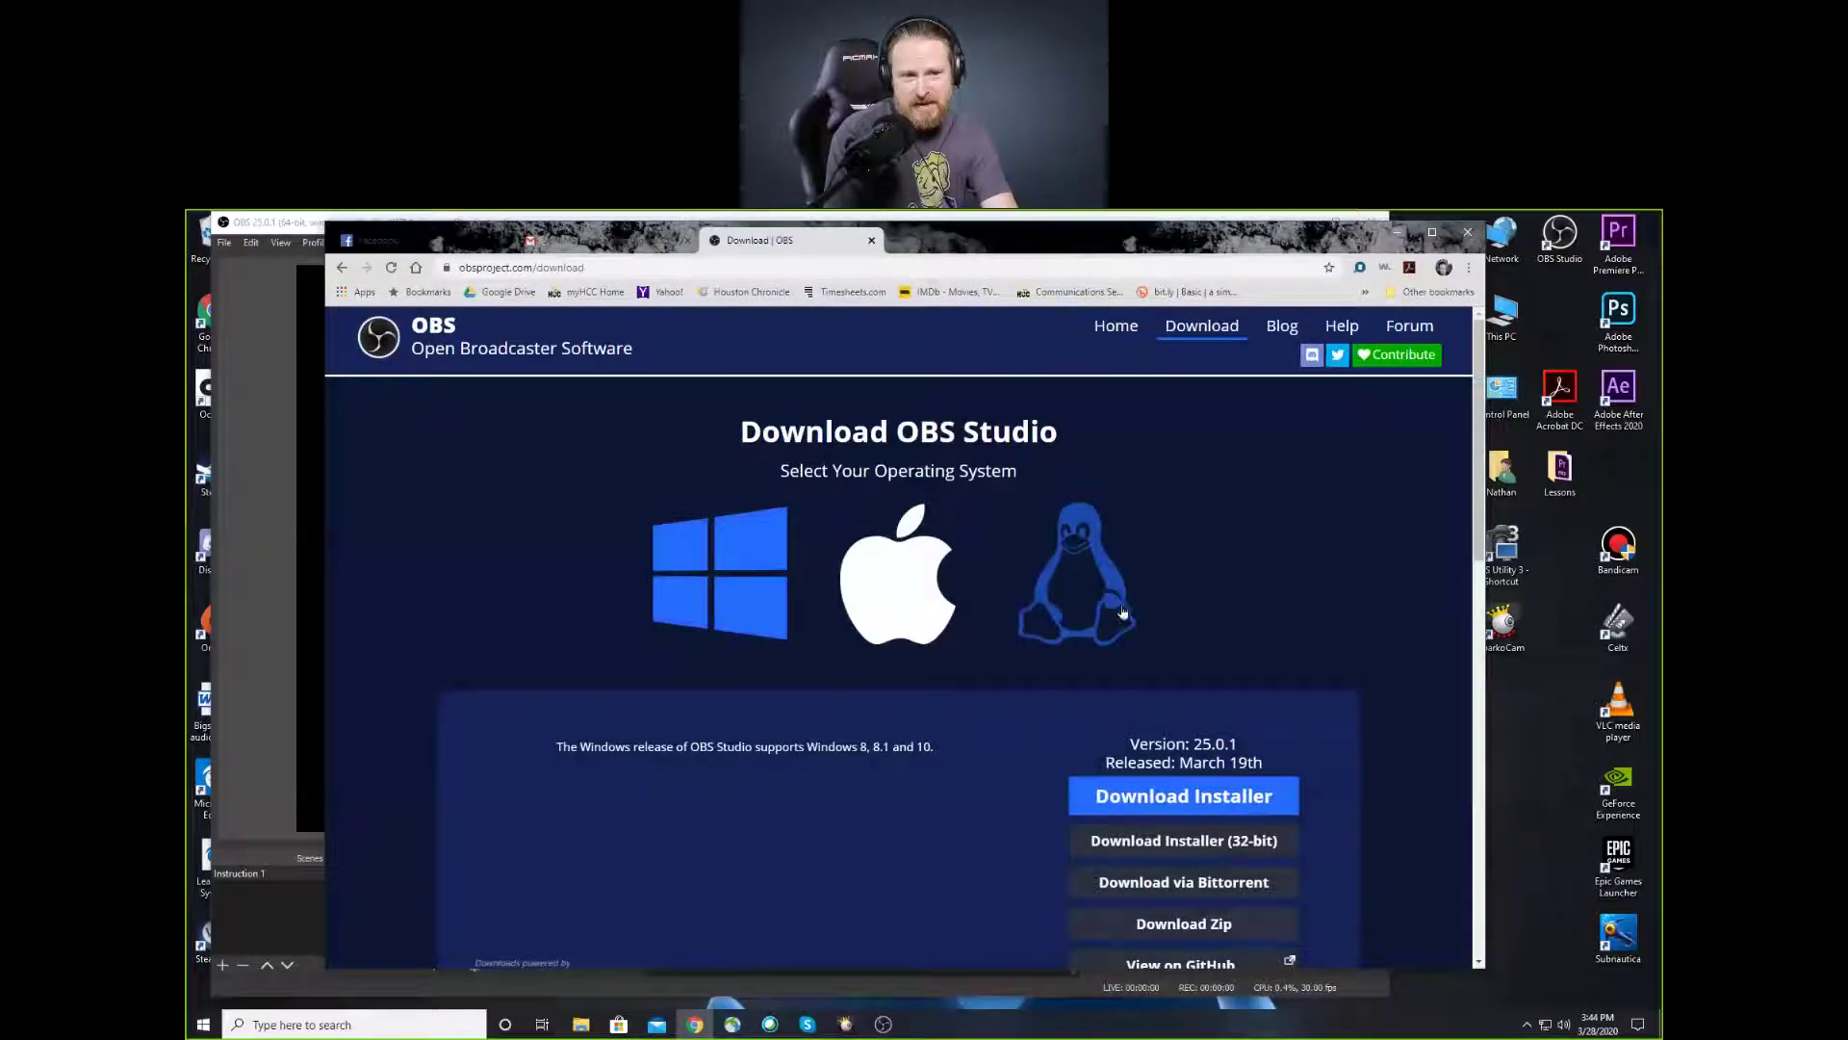
scroll(1036, 664, "down", 2)
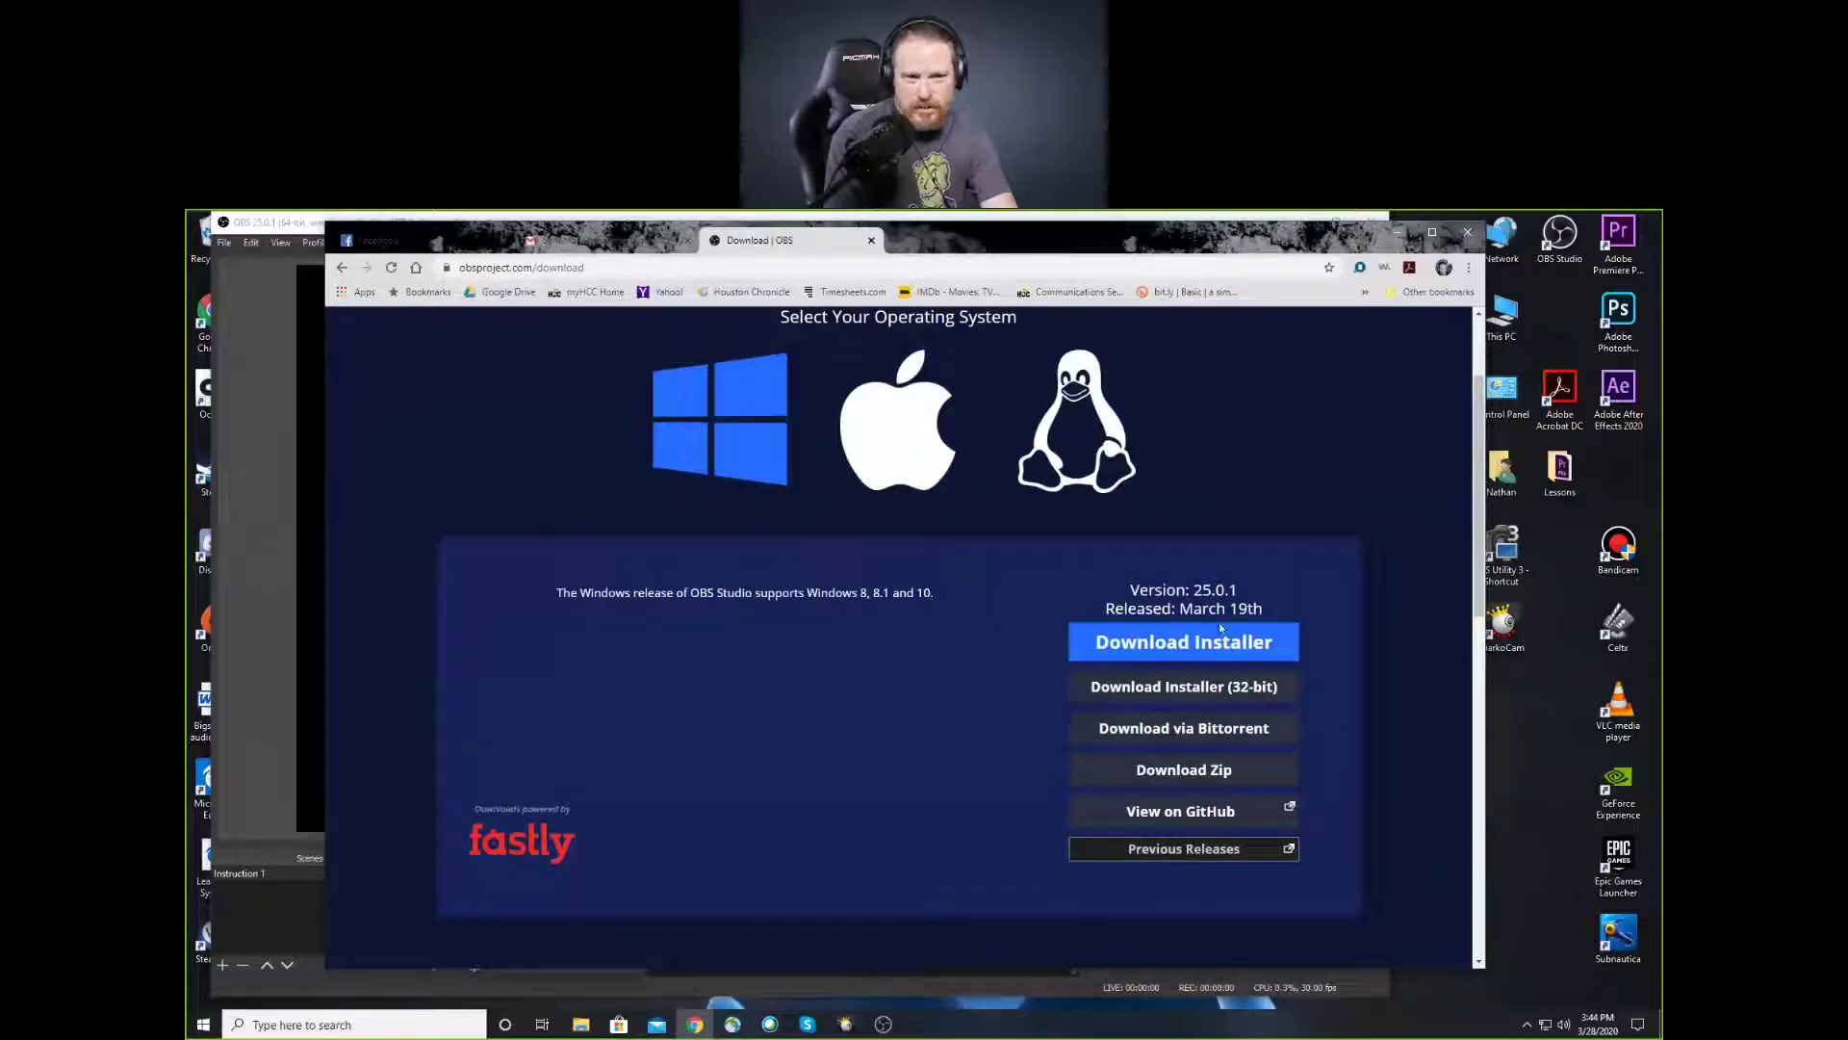
left_click(1157, 775)
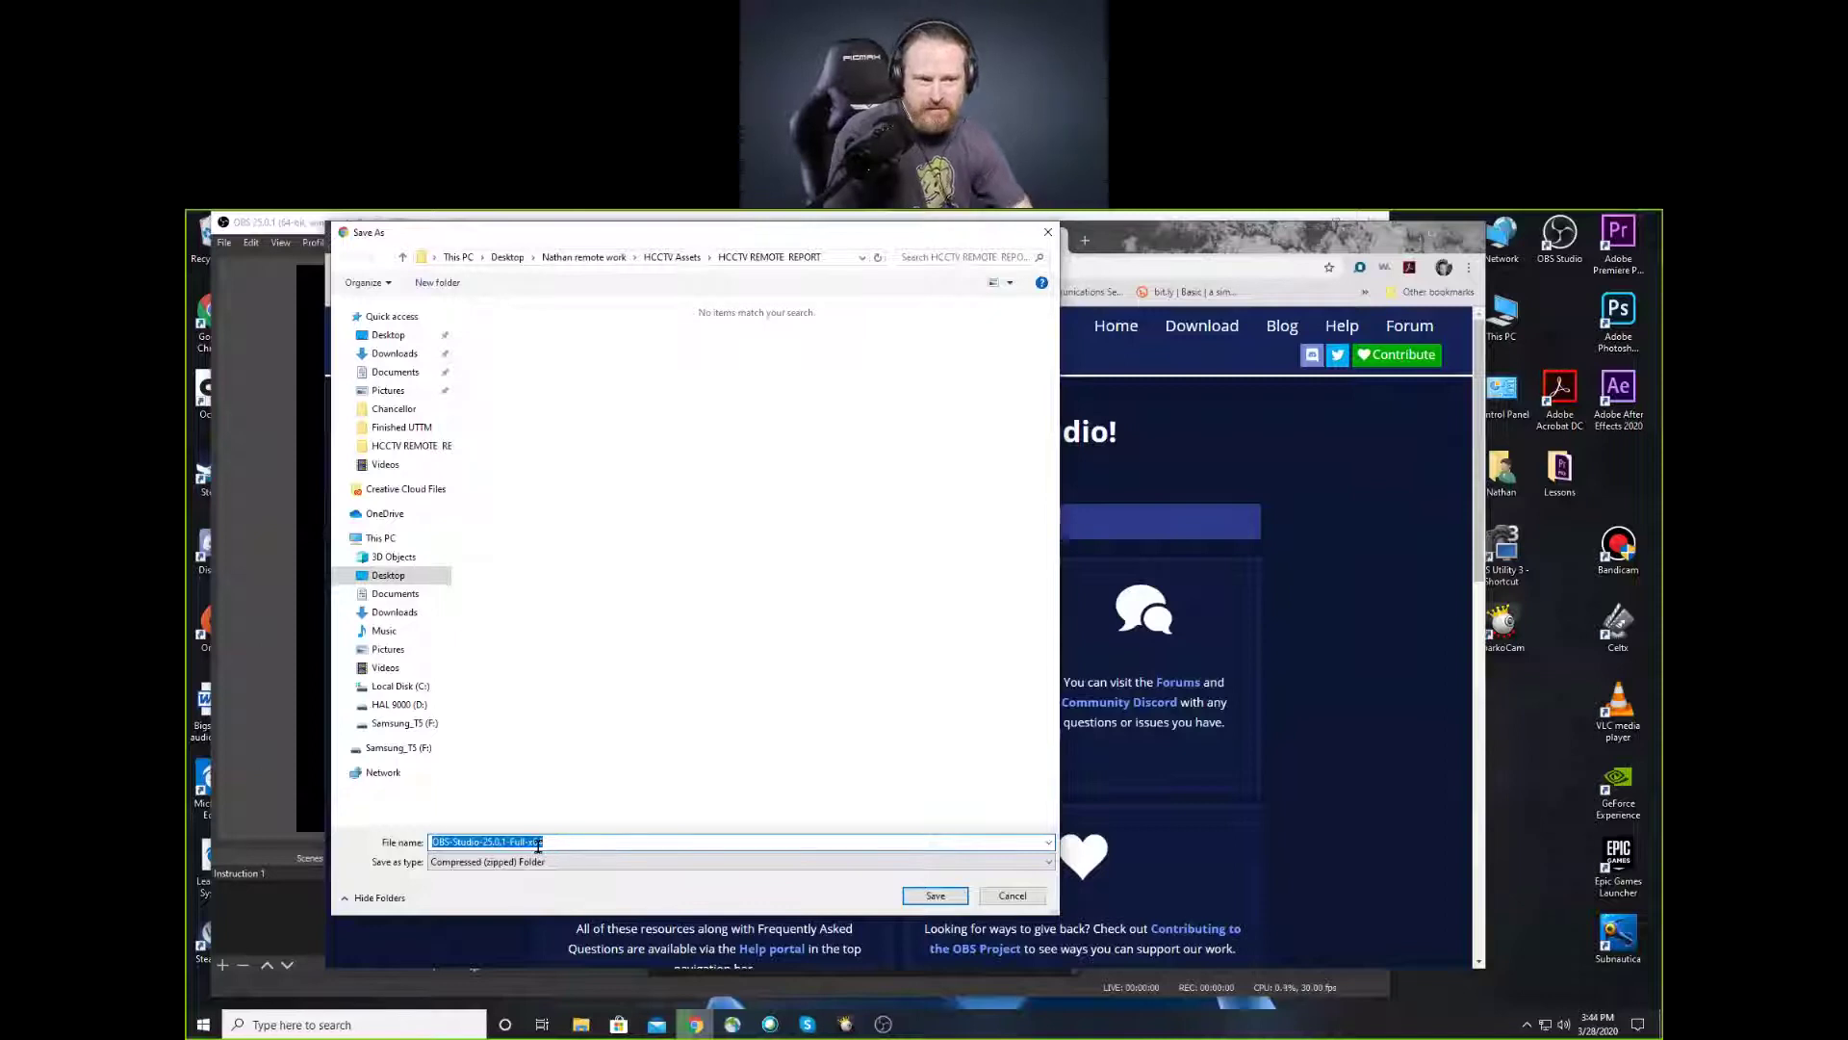
left_click(1013, 896)
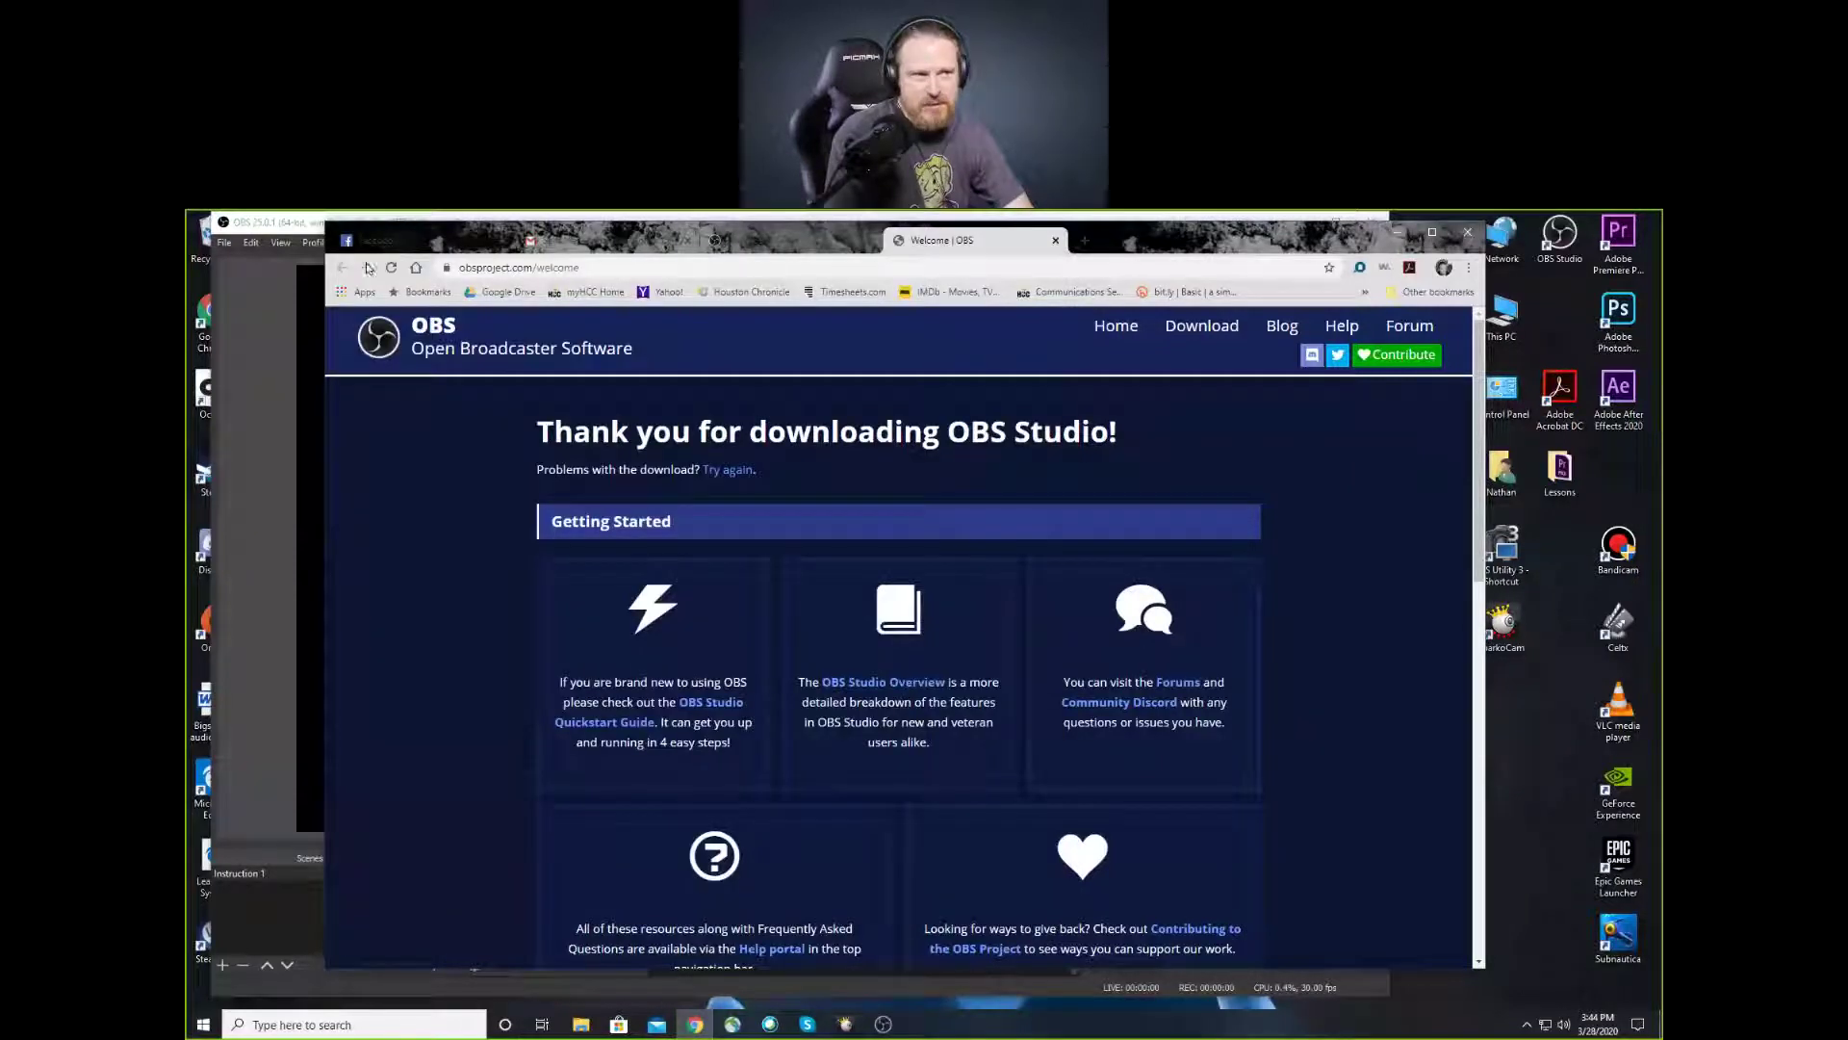
left_click(831, 238)
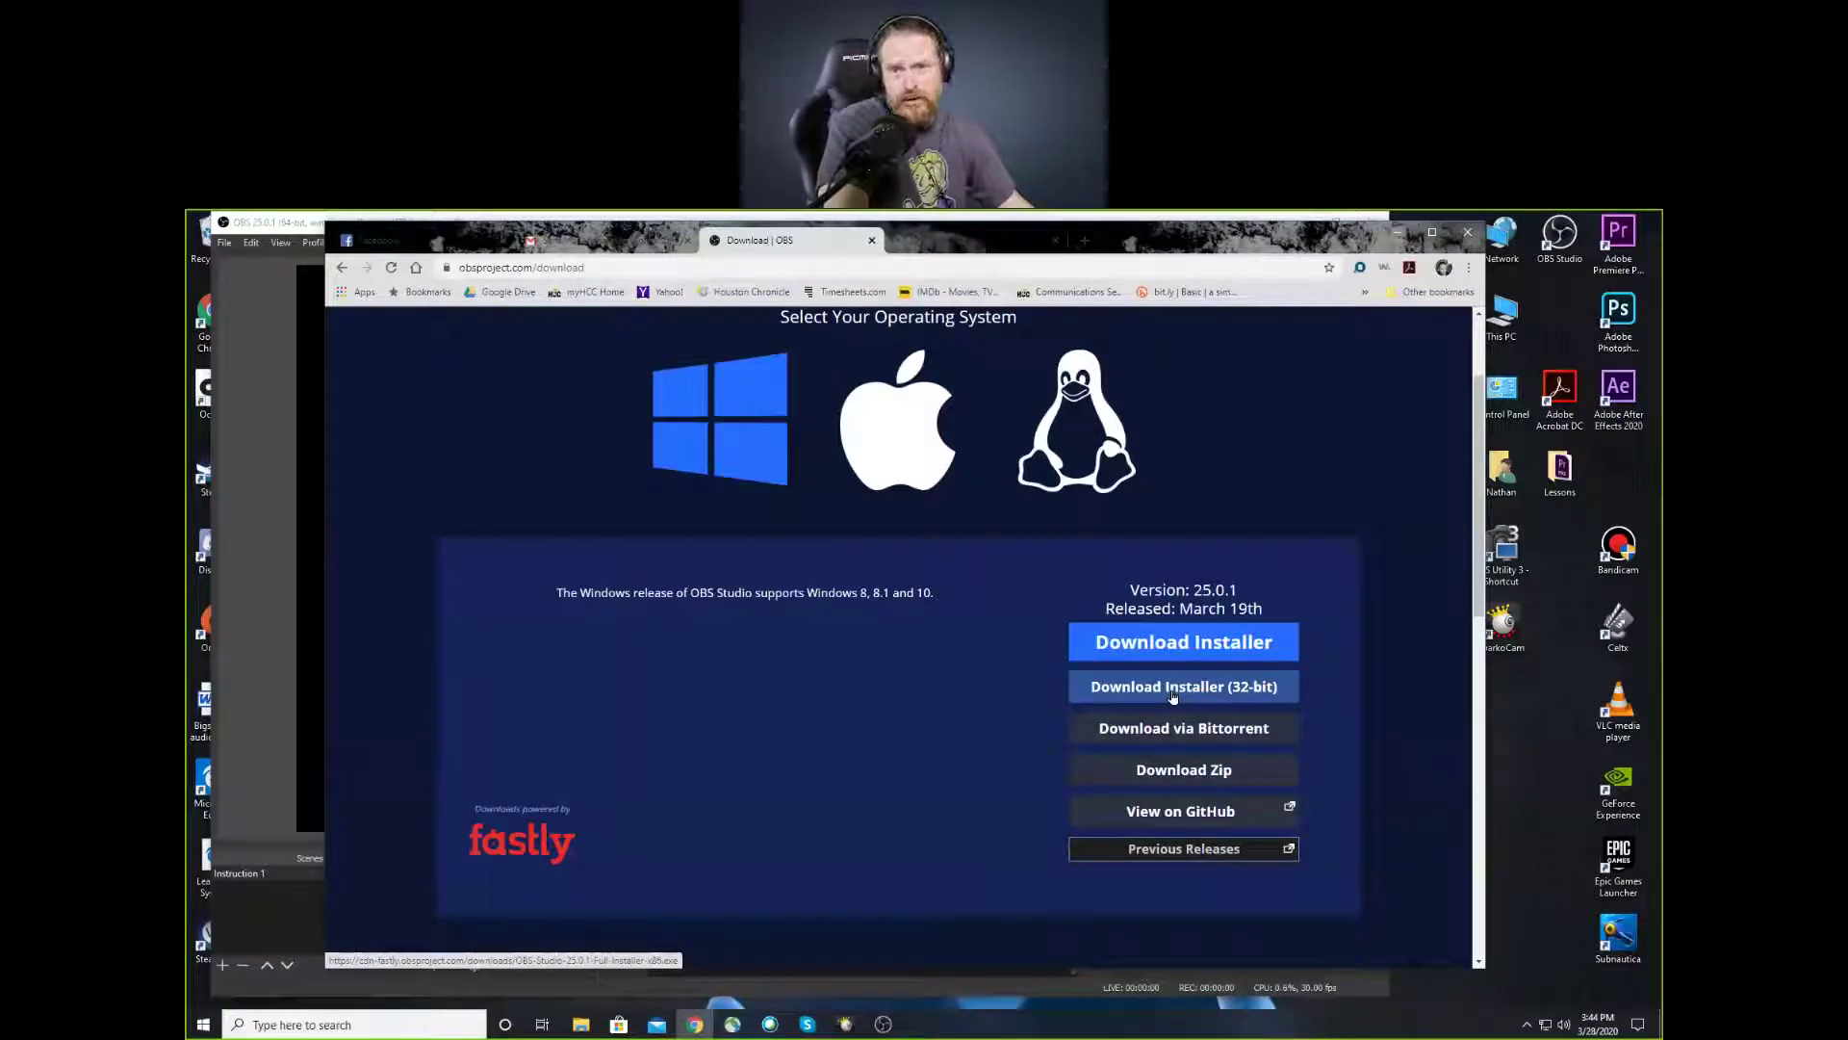
Check the PC's system type in the device specifications of Windows Settings, then close Settings
left_click(203, 1024)
left_click(204, 954)
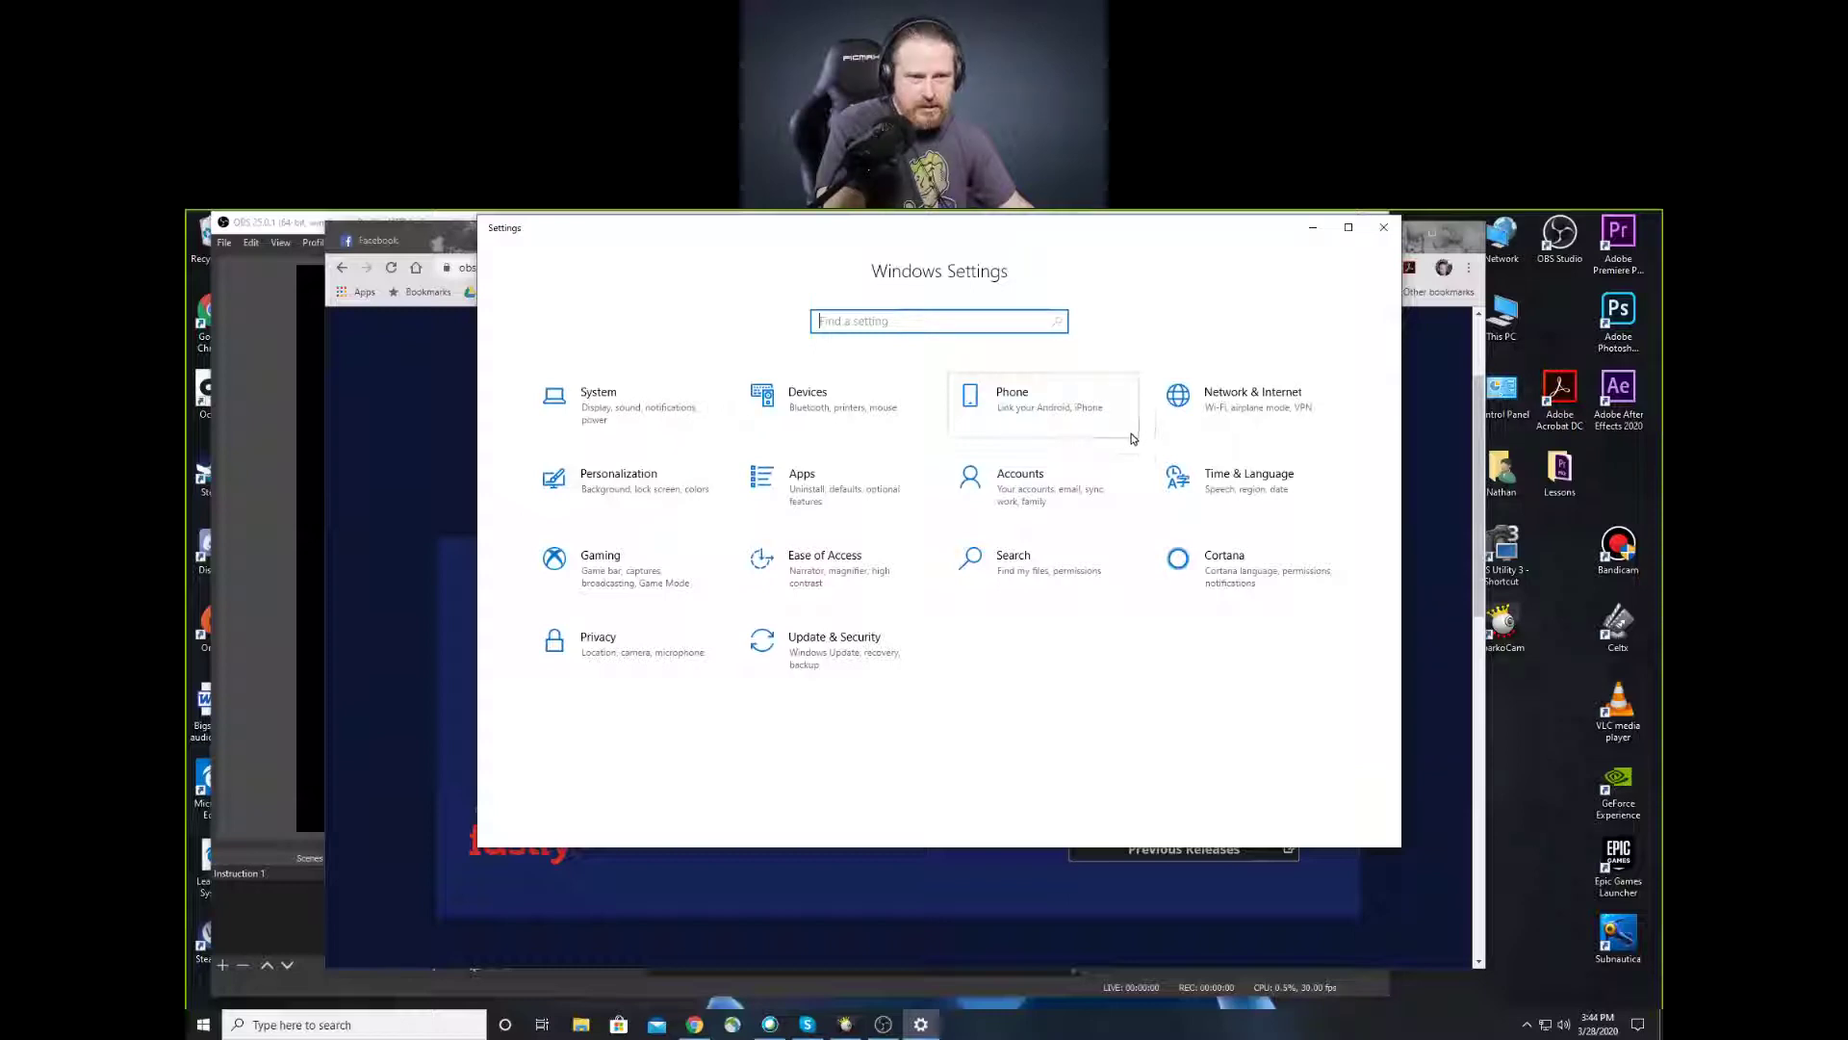
left_click(626, 411)
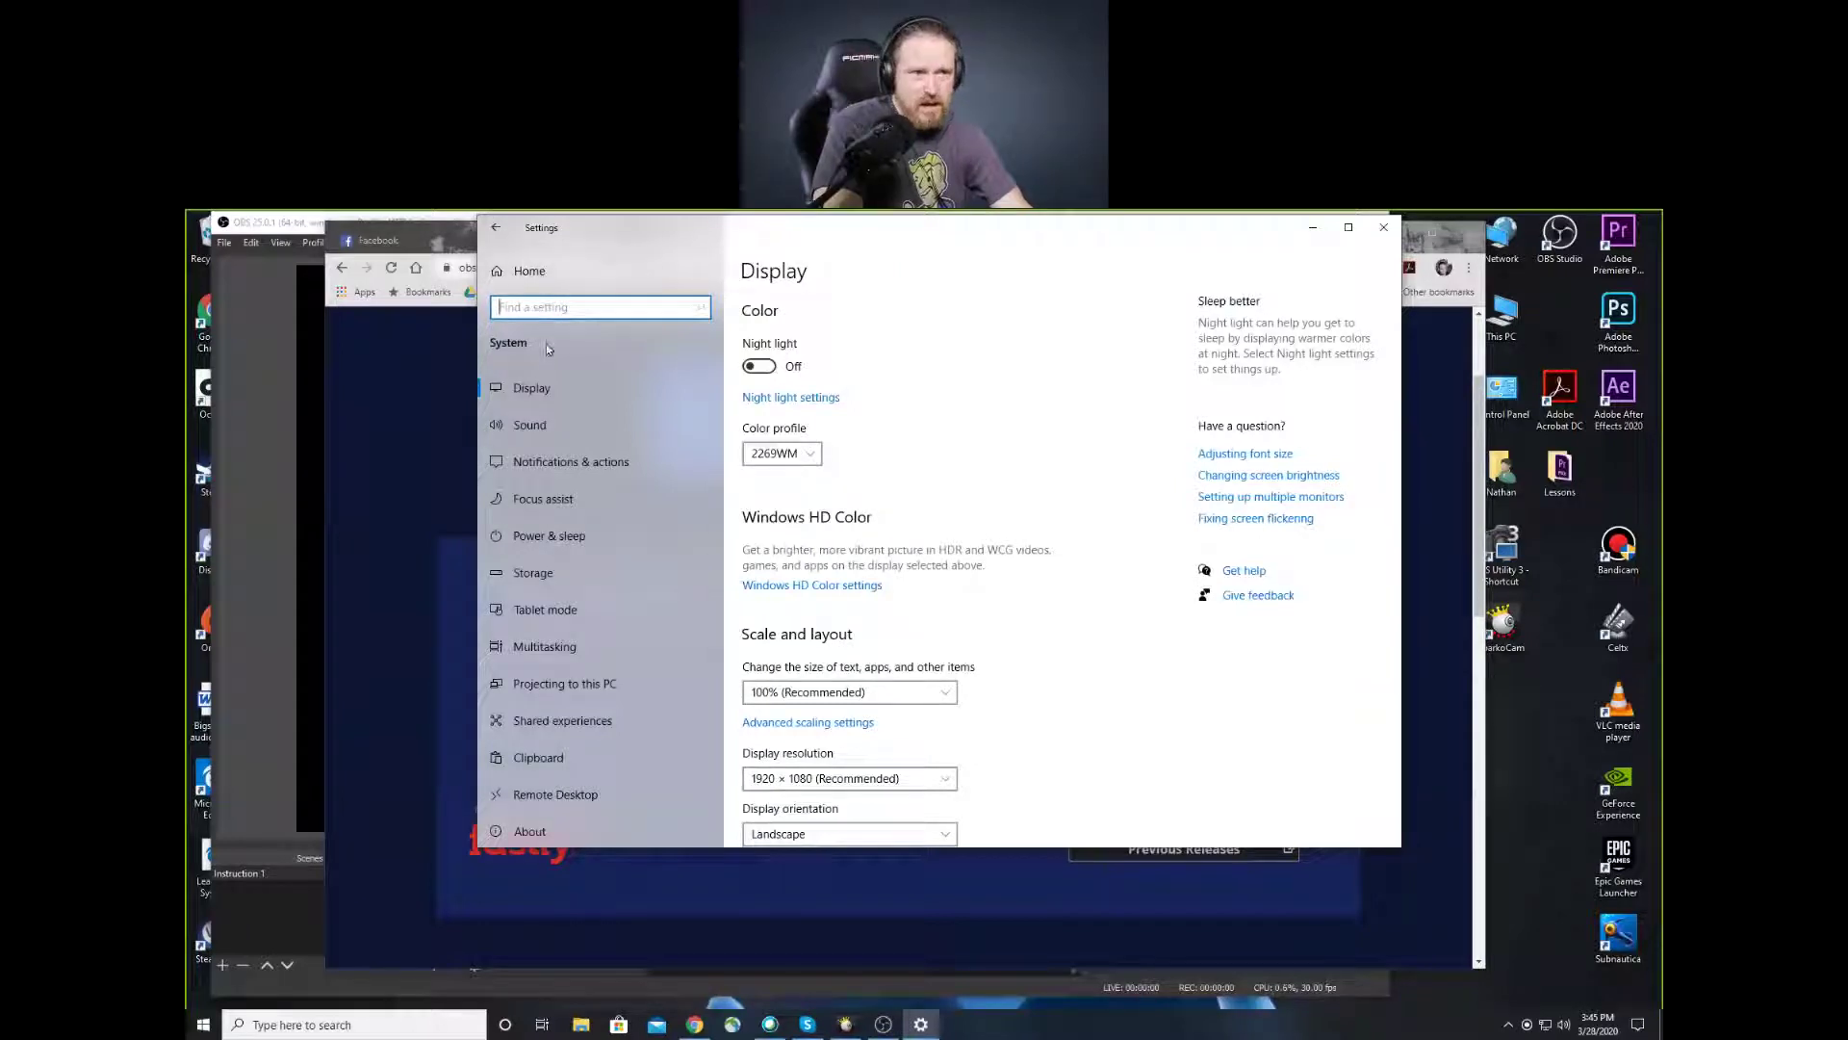
scroll(597, 664, "down", 1)
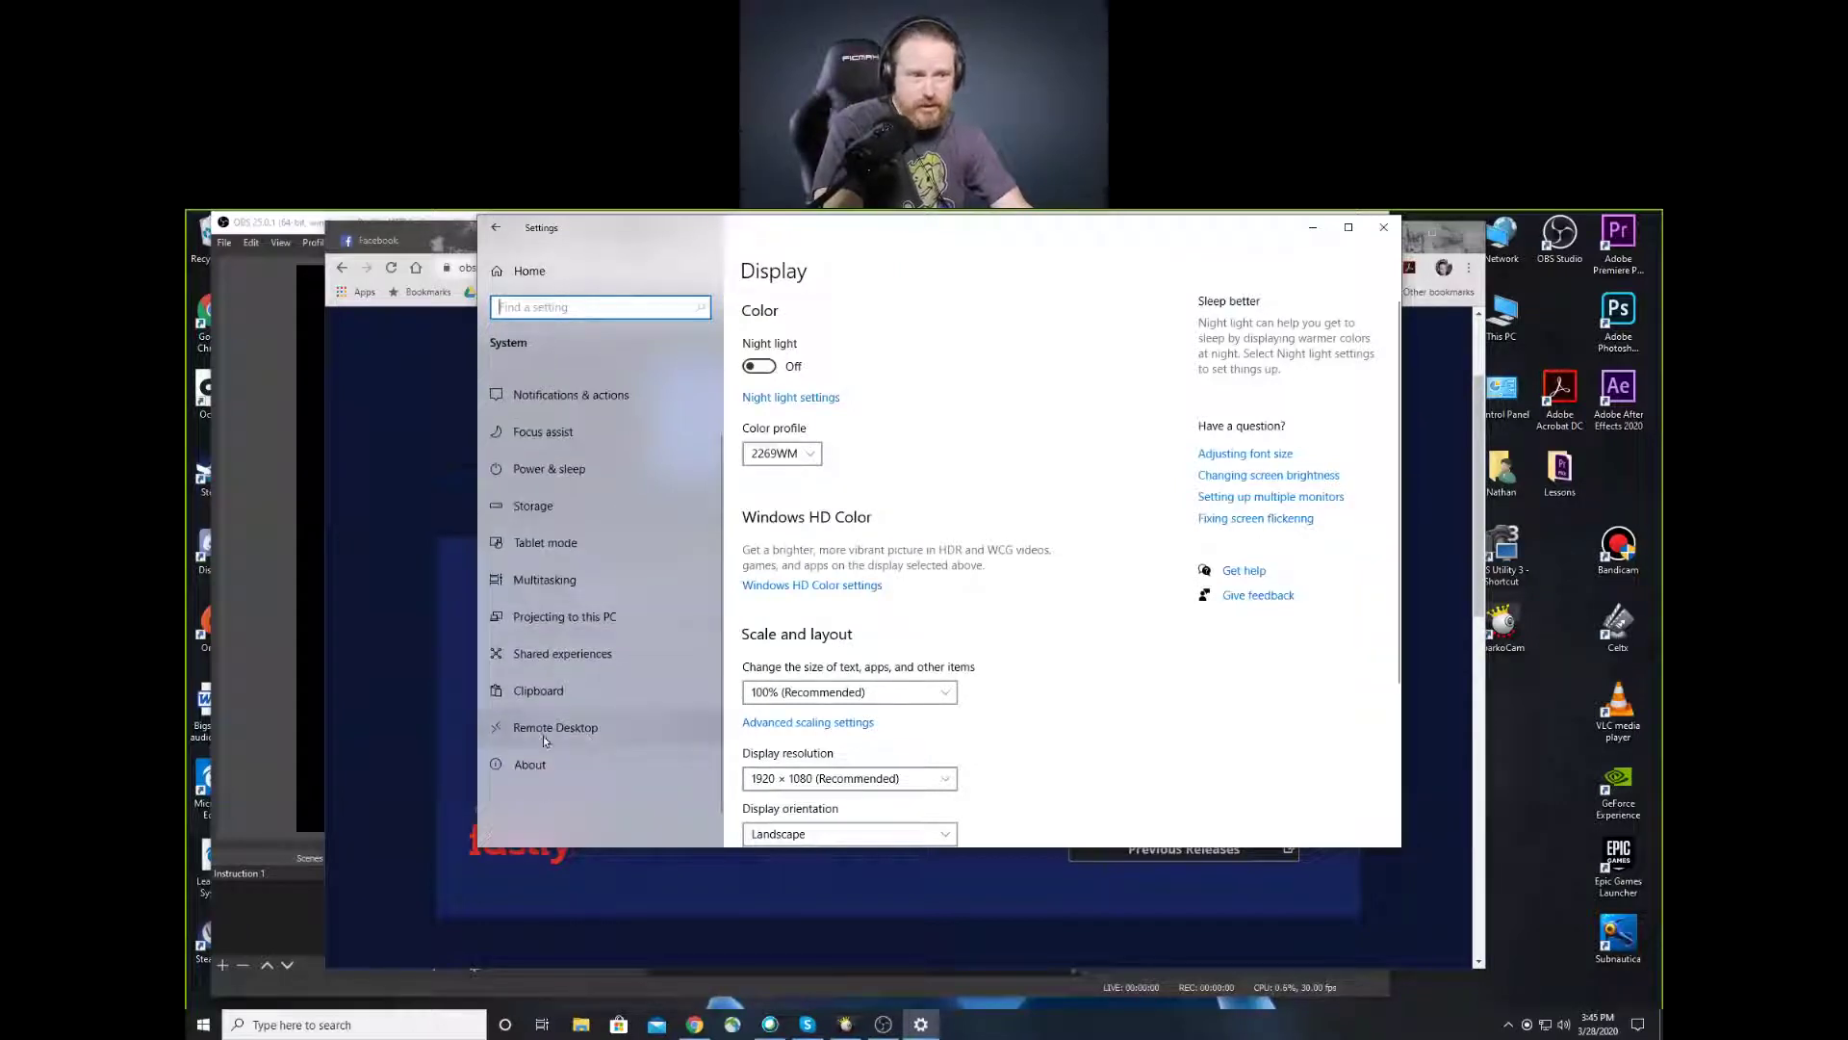
left_click(526, 766)
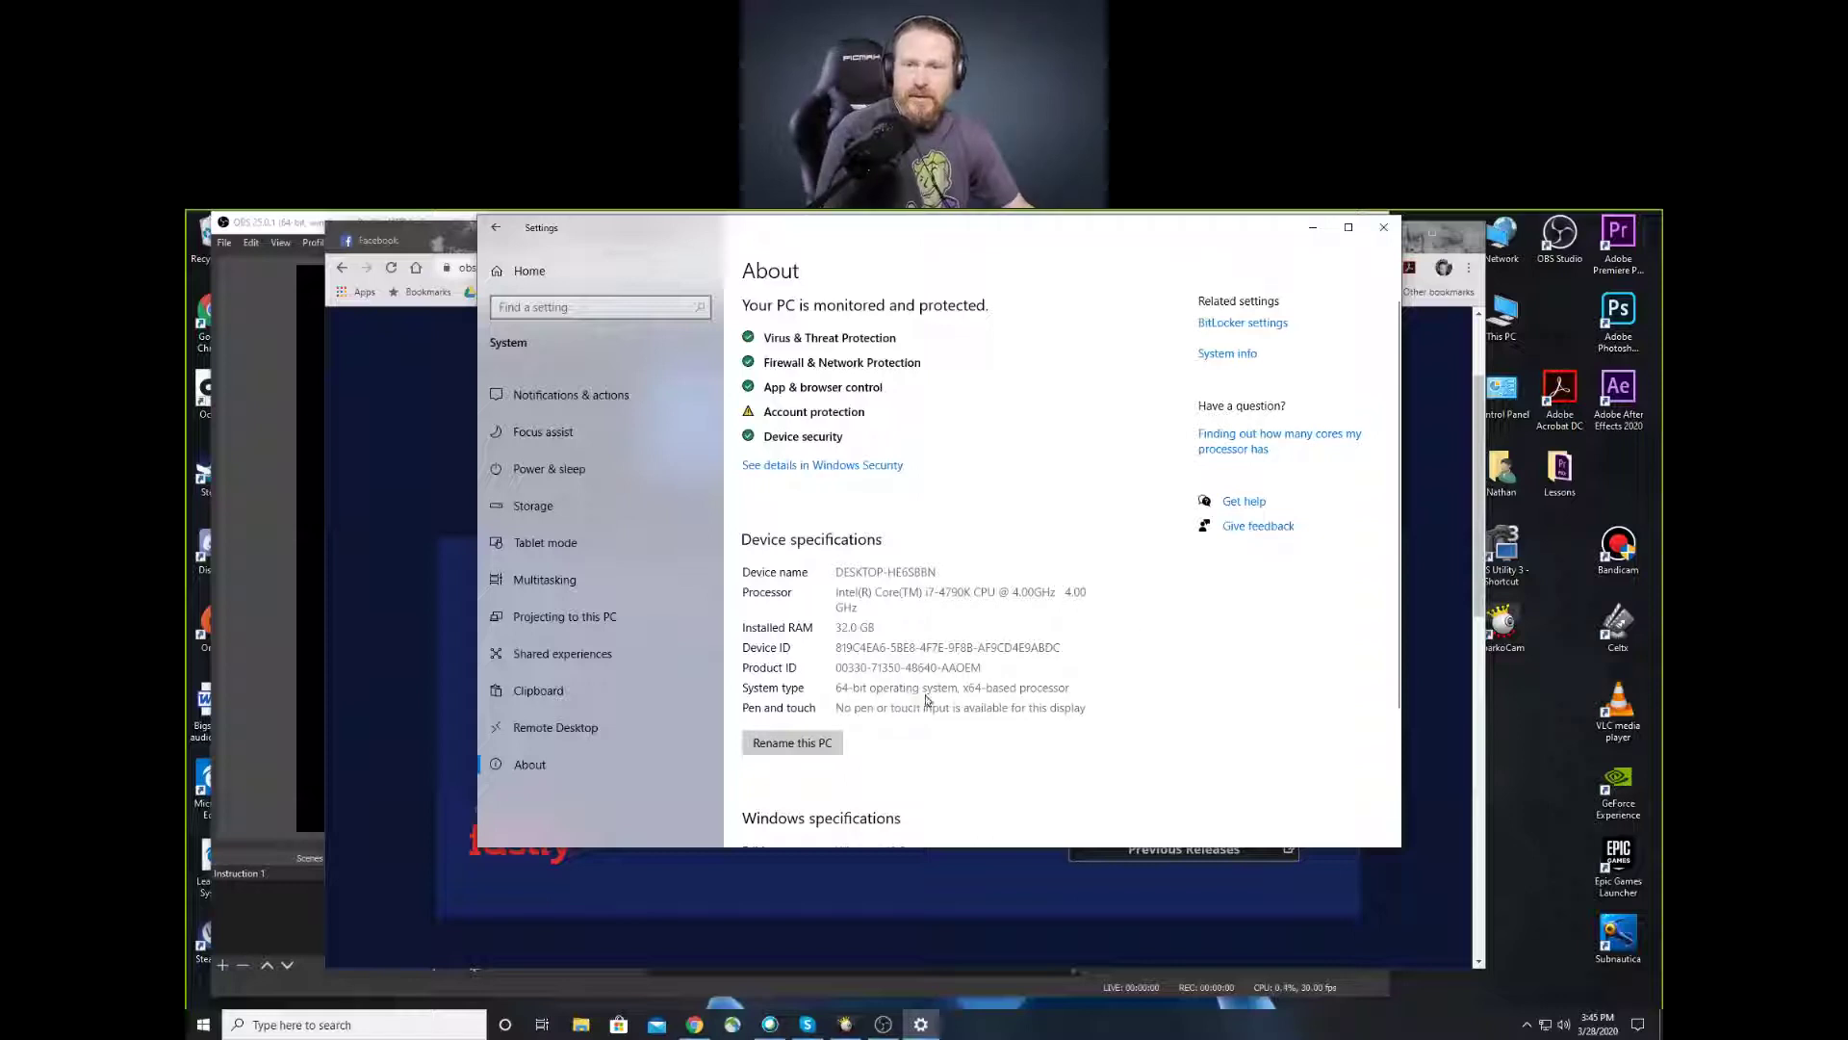
left_click(1389, 236)
Look at the macOS download options for OBS Studio
left_click(897, 424)
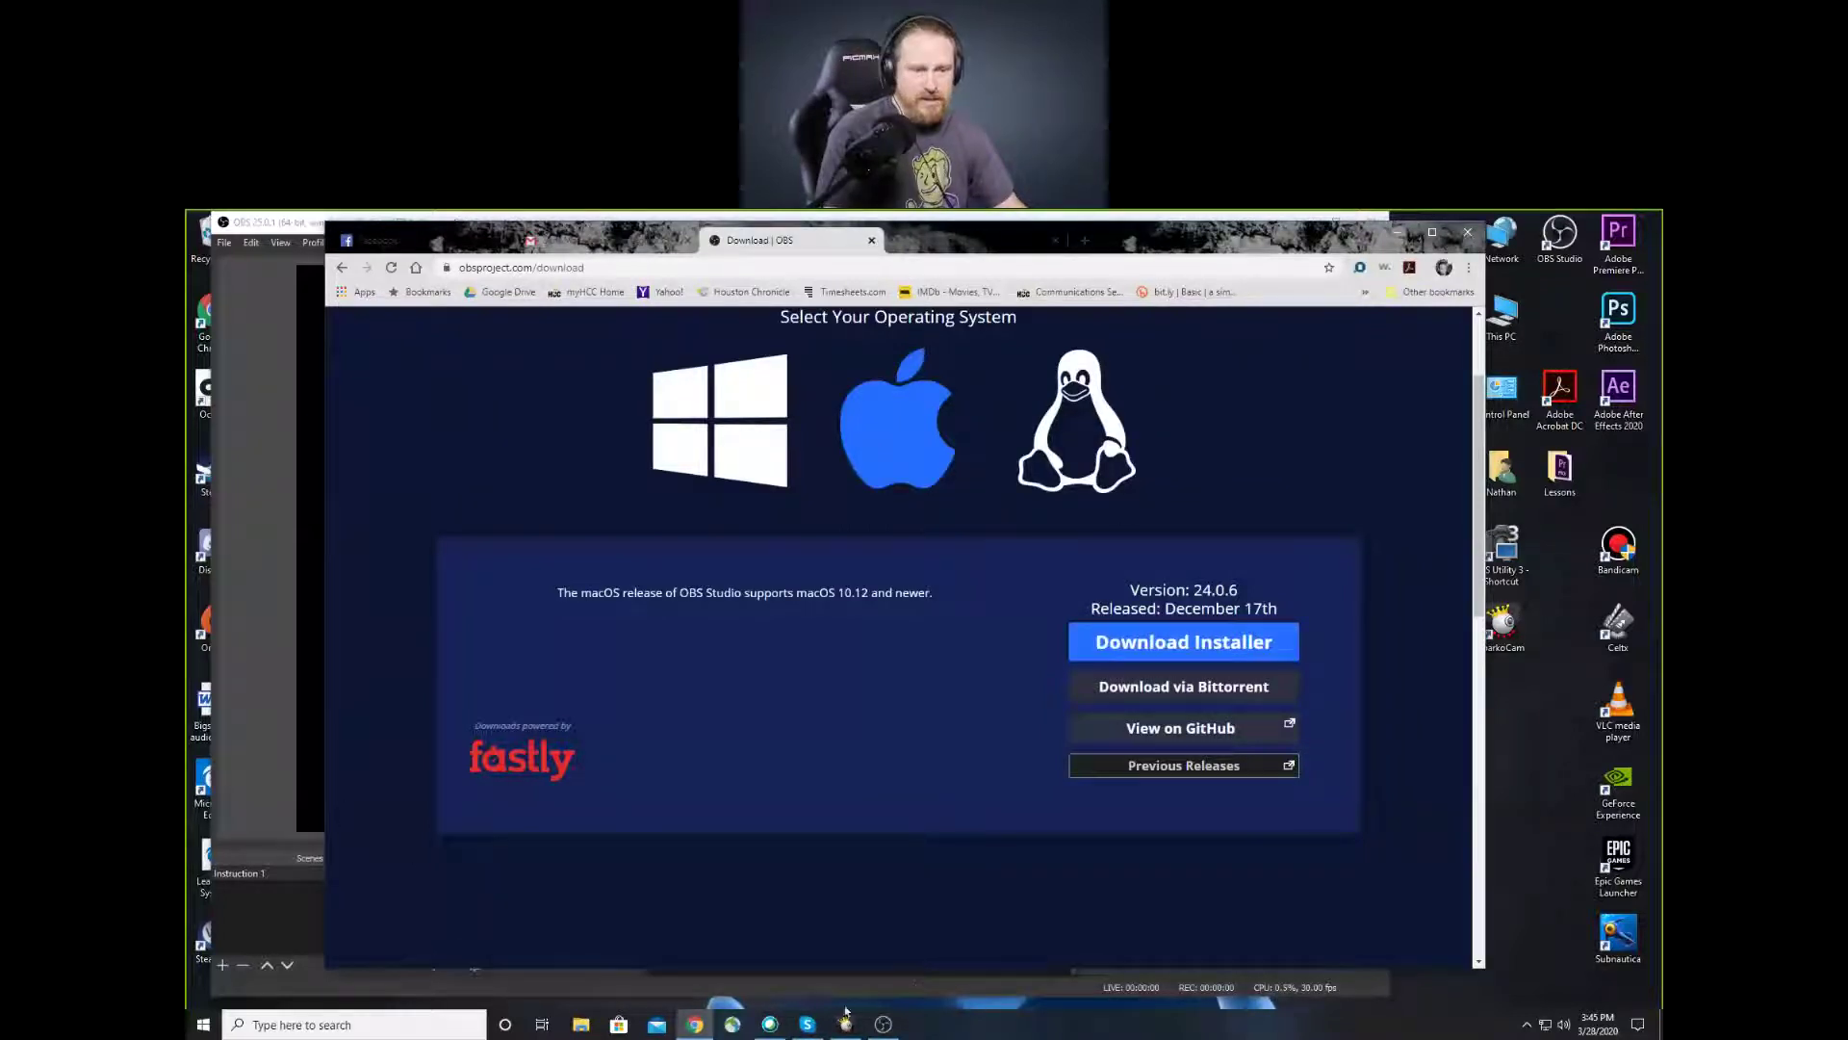
left_click(695, 1024)
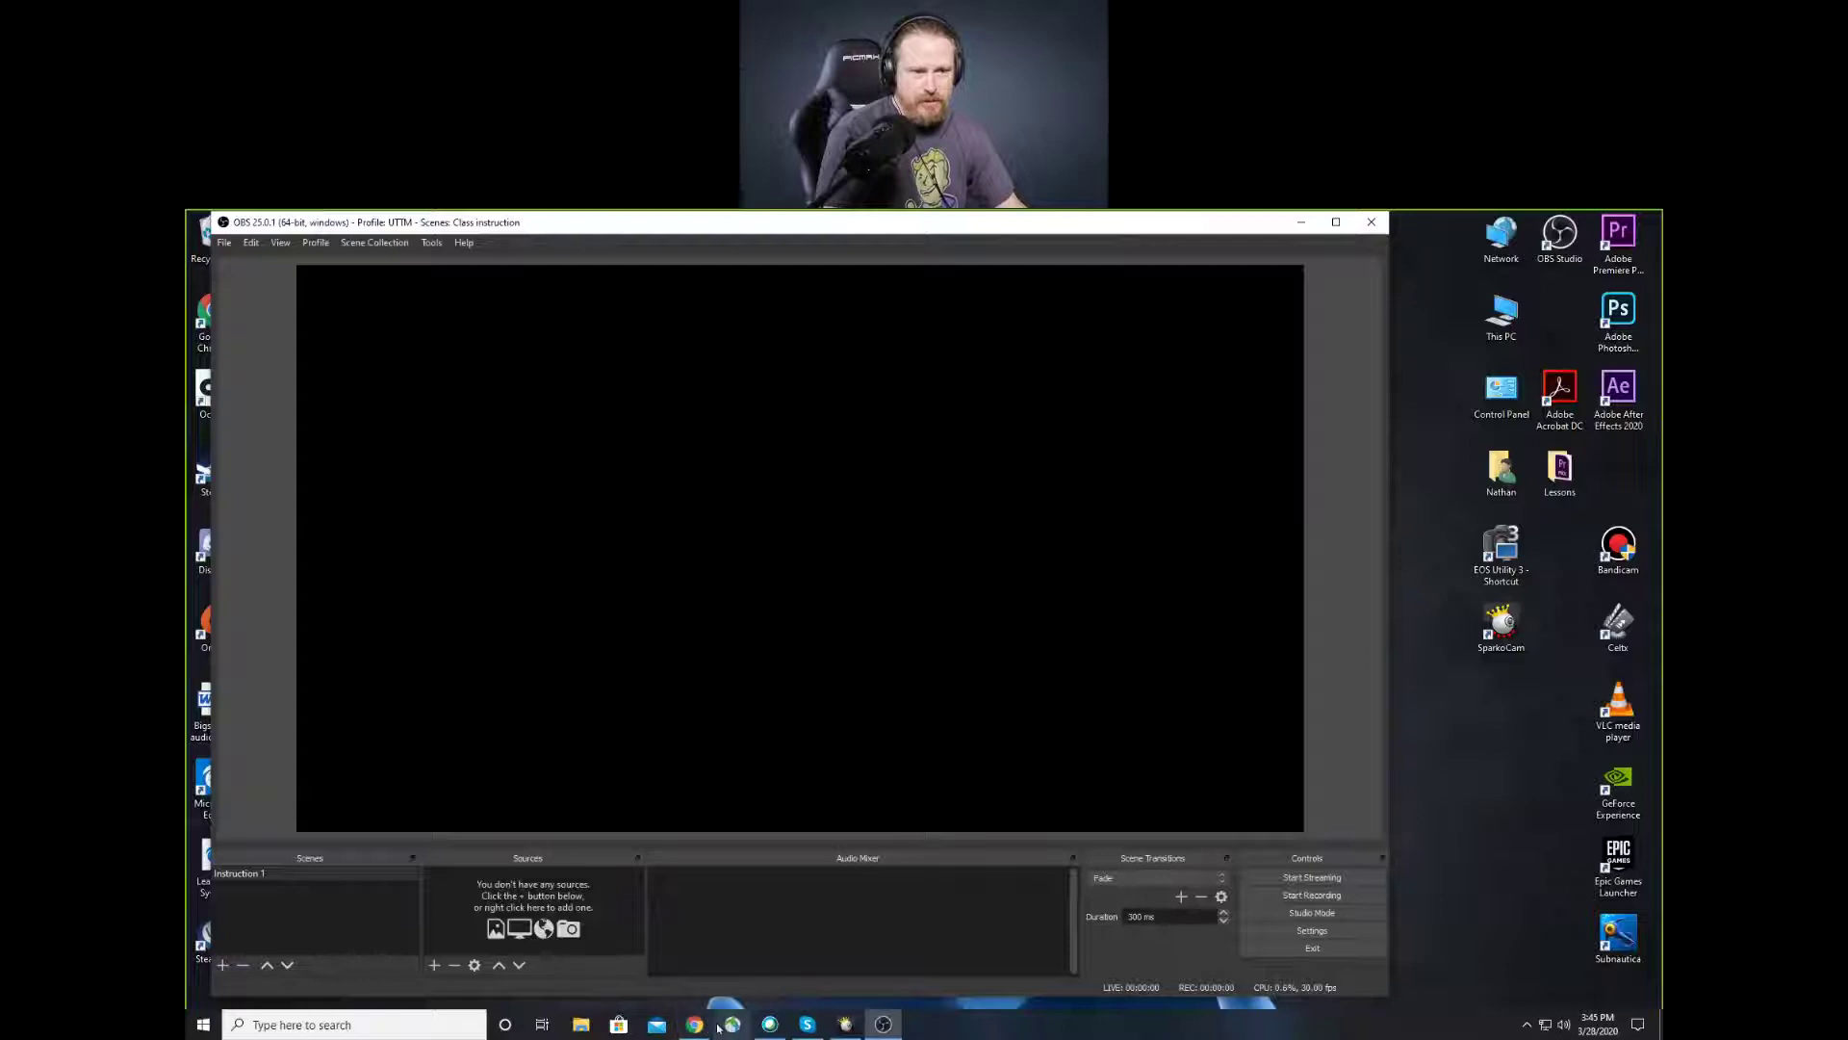
left_click(716, 1027)
Select the Windows release and save the installer OBS-Studio-25.0.1-Full-Installer-x64 to the Downloads folder
left_click(743, 414)
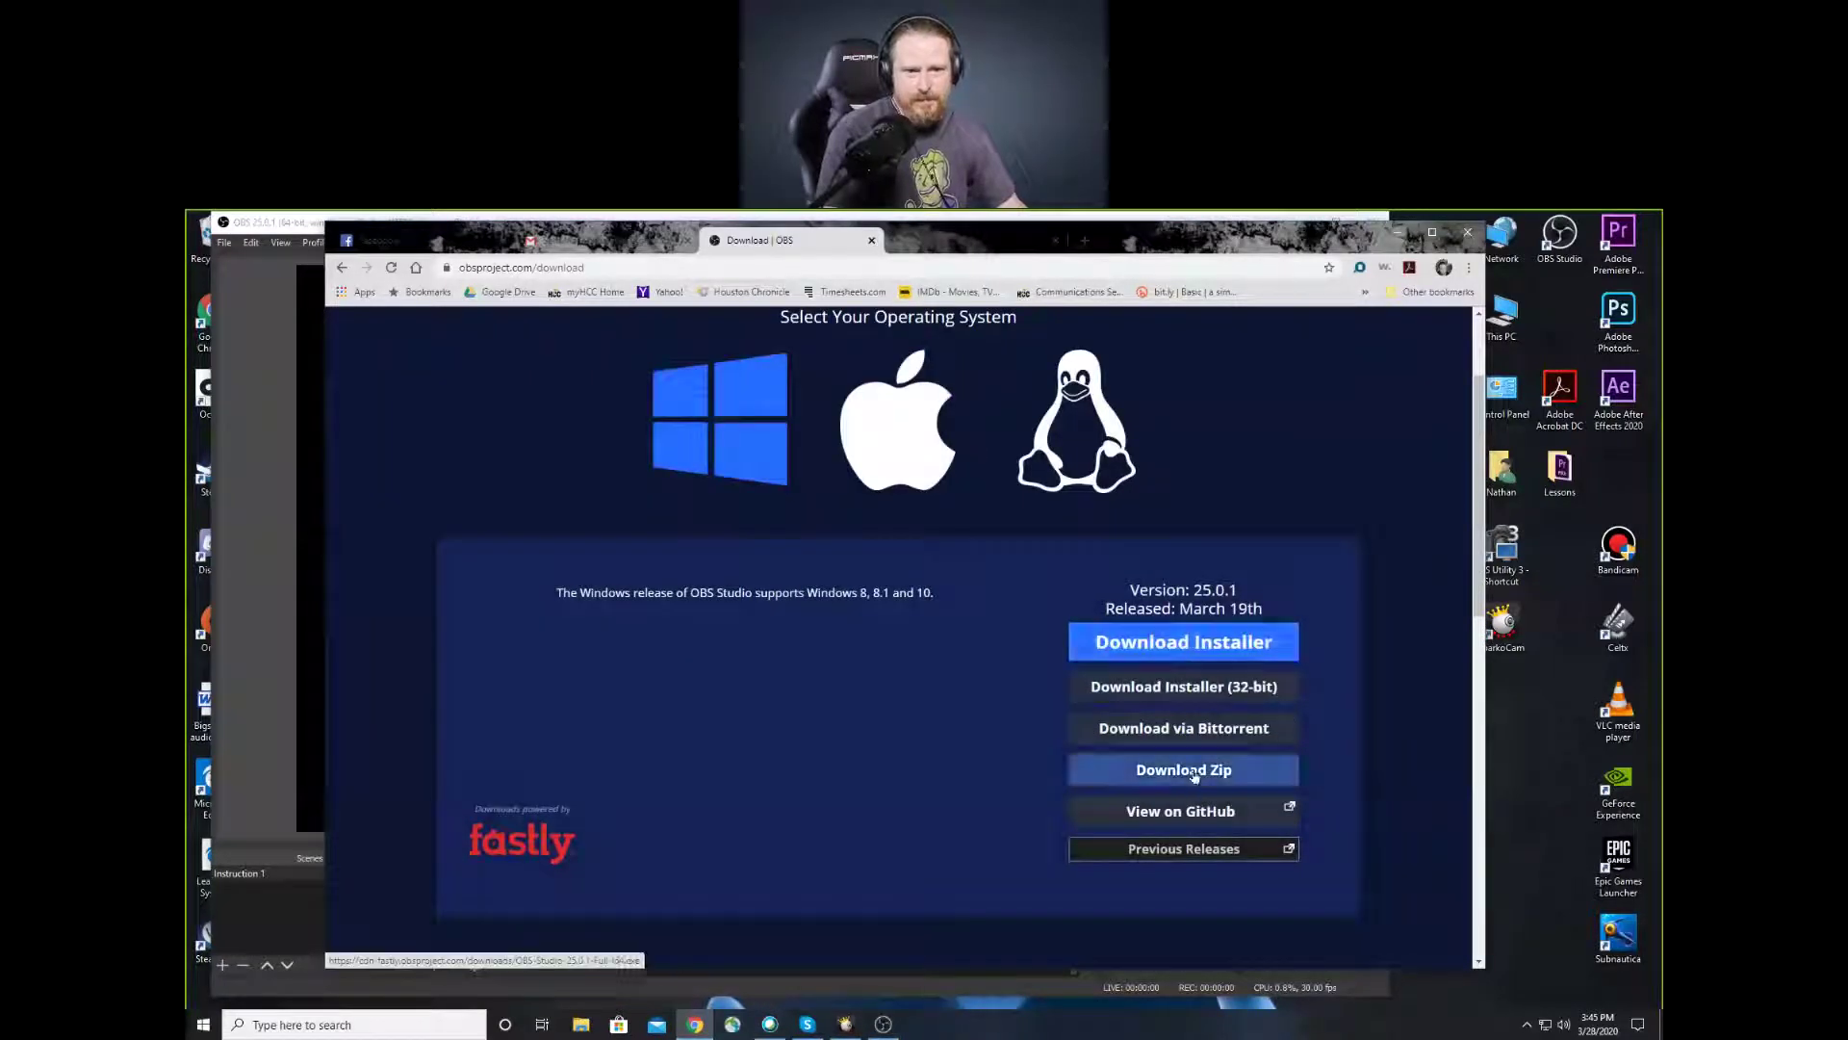
left_click(1192, 639)
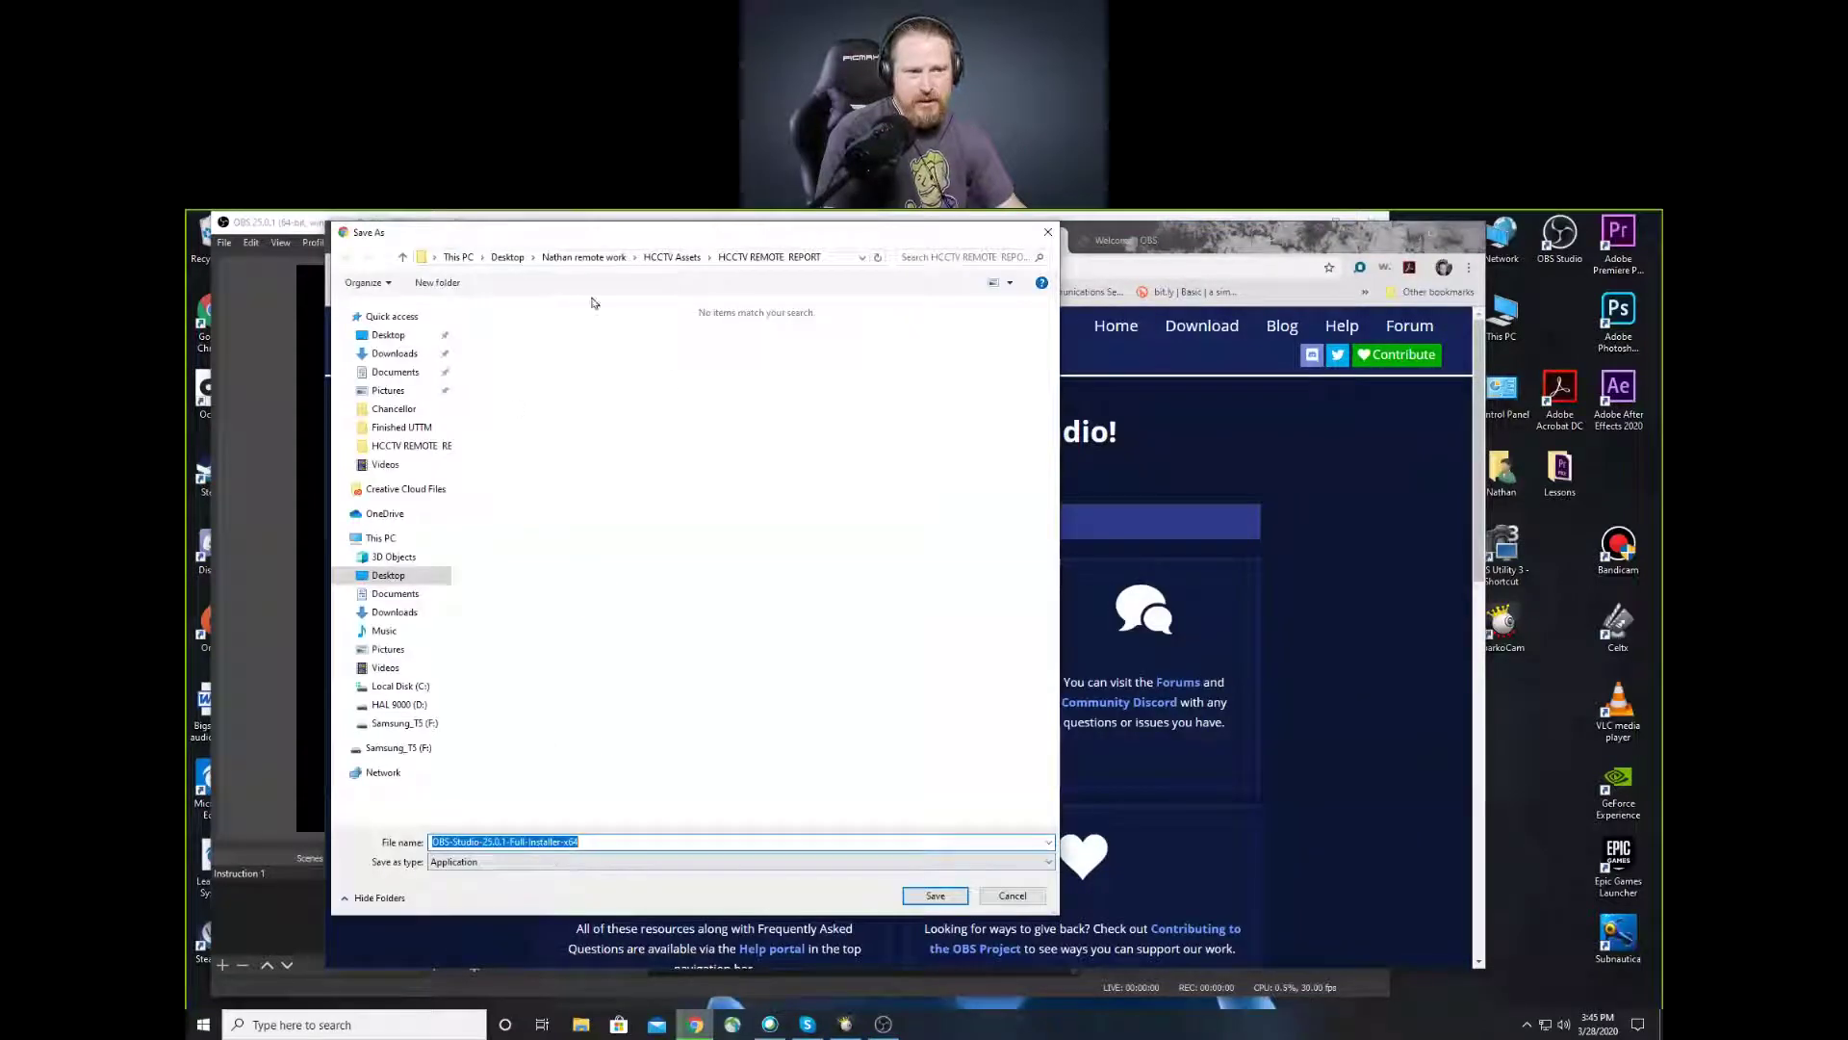
left_click(402, 356)
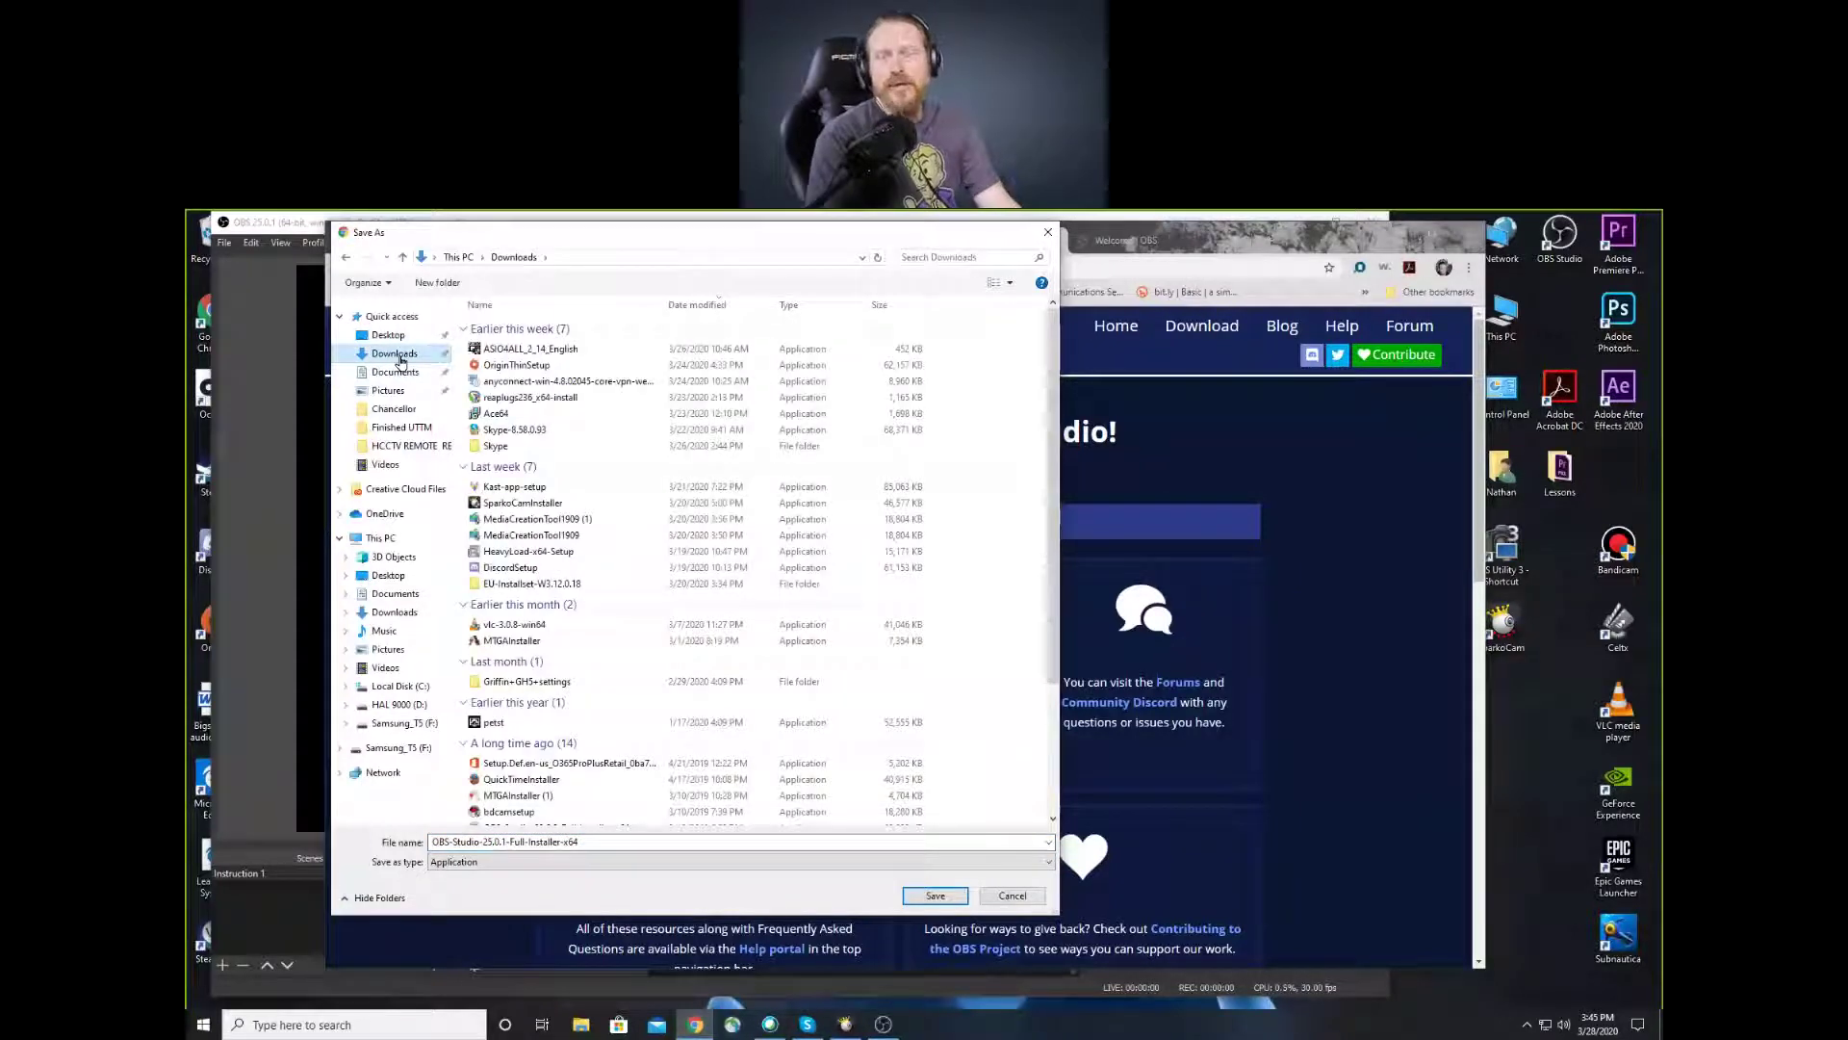
left_click(935, 896)
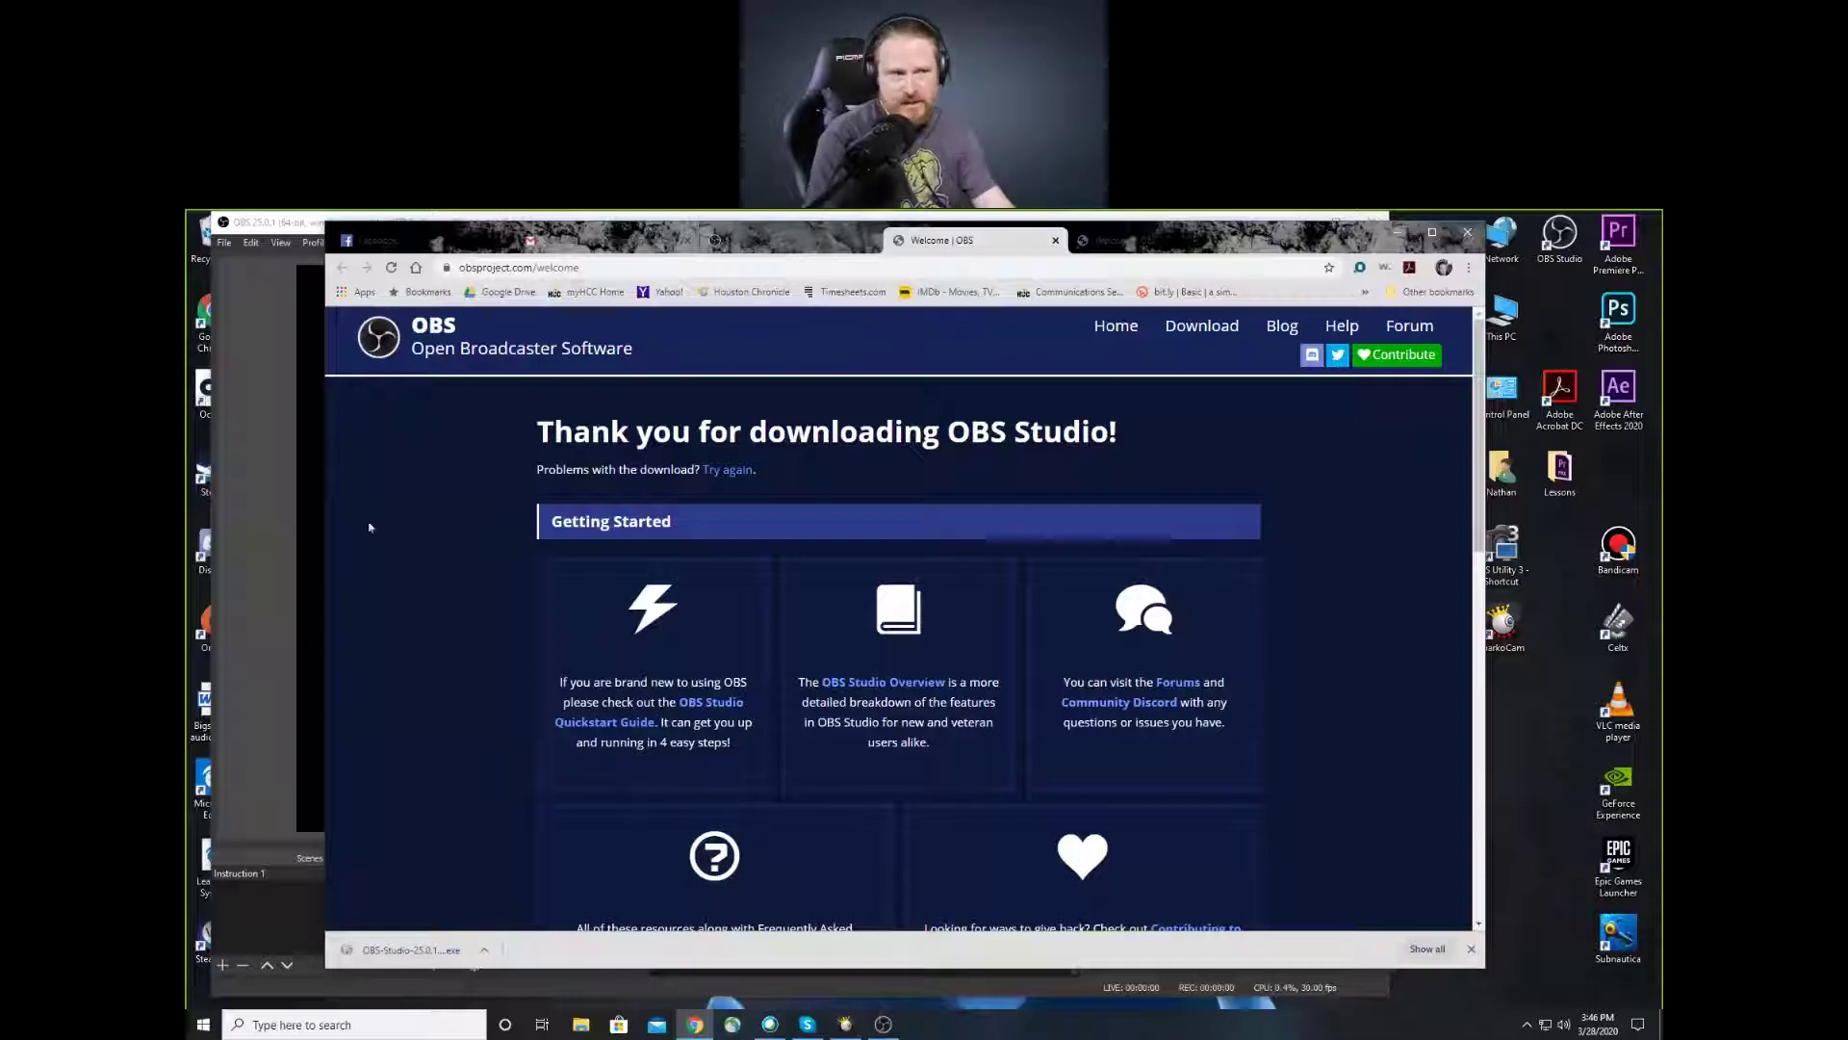
Switch to OBS Studio and look up its OBS Studio folder in the Windows list of installed applications
left_click(289, 576)
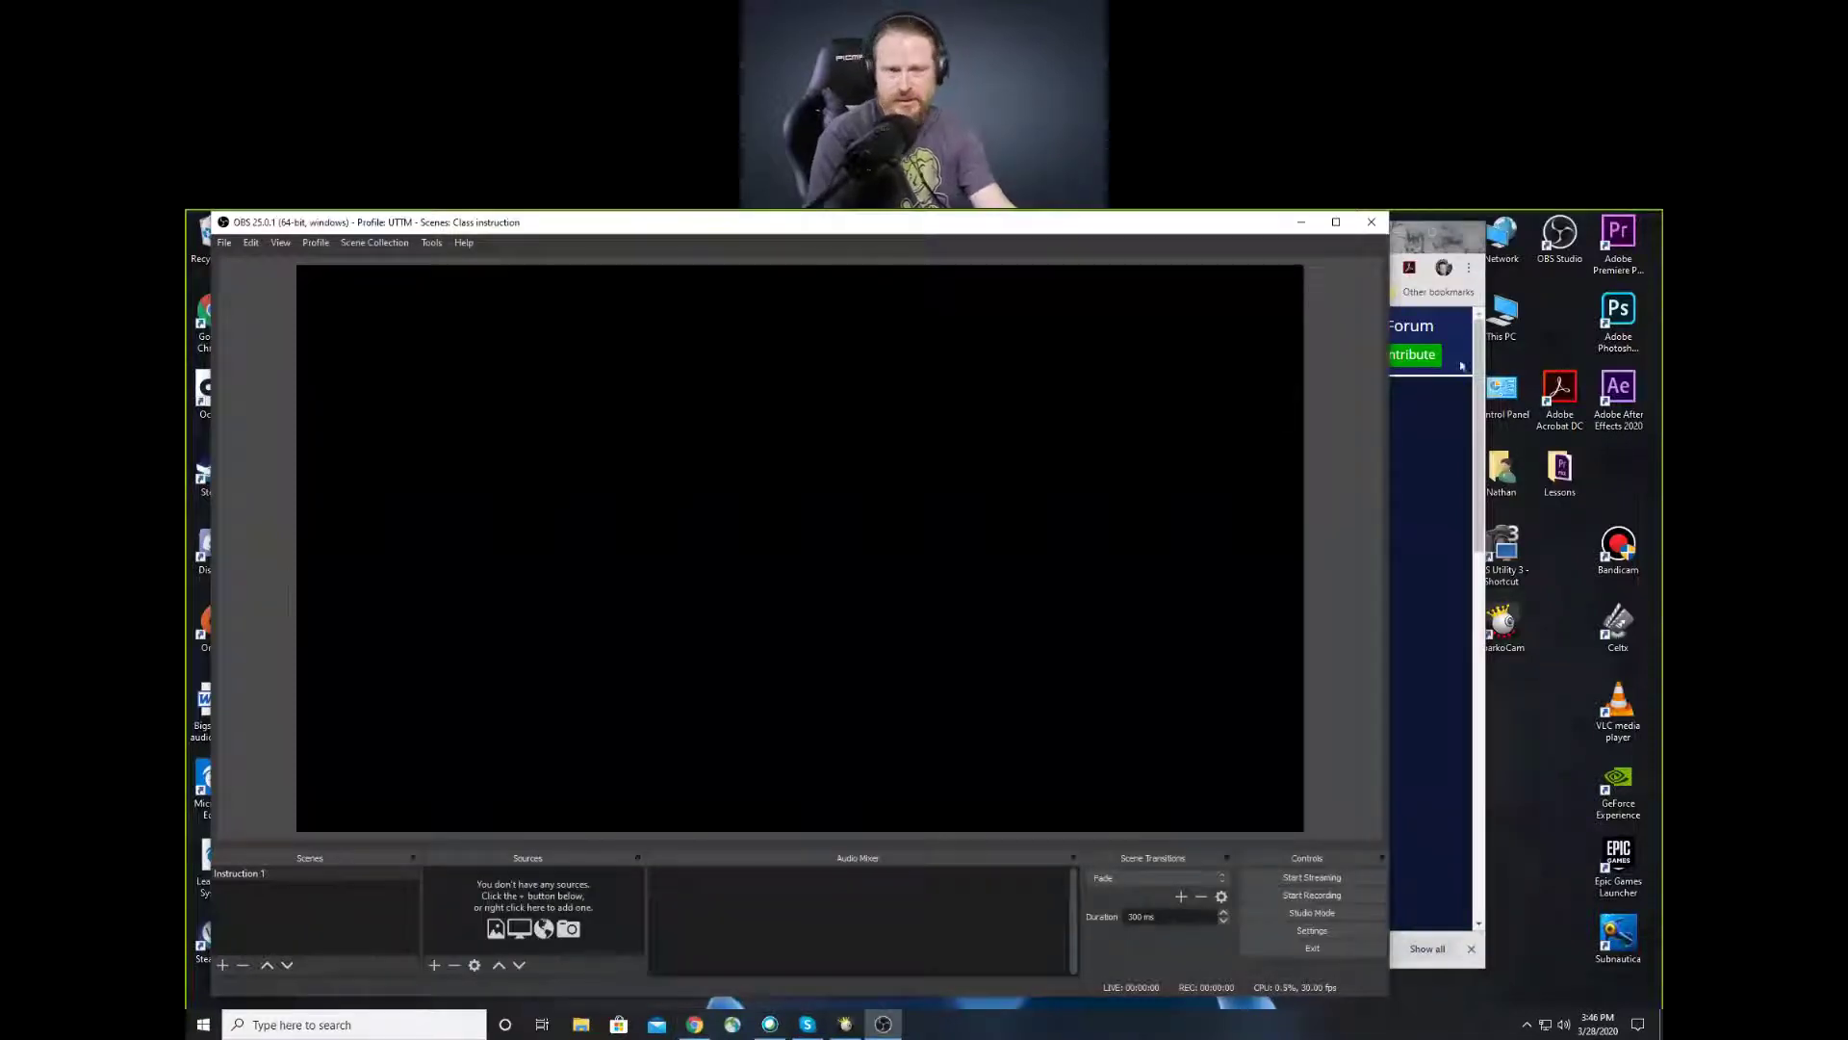
left_click_drag(1154, 224, 1156, 224)
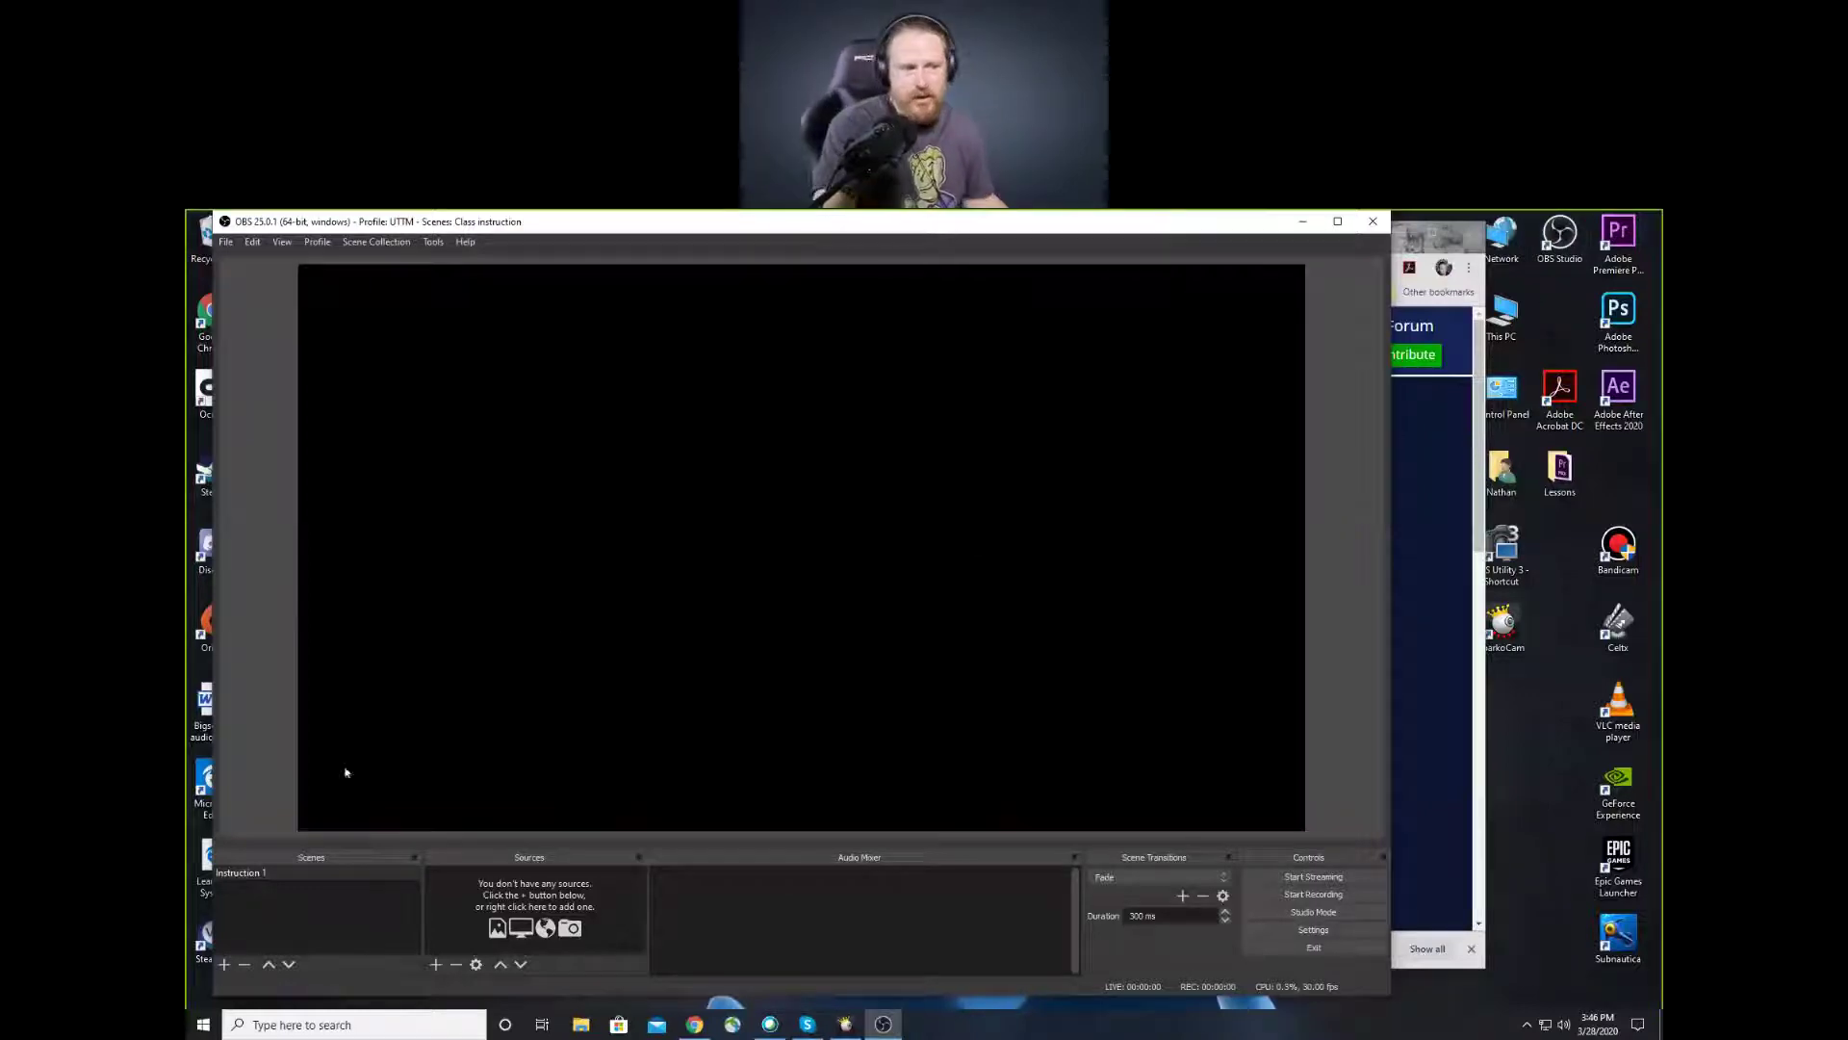
left_click(206, 1022)
scroll(303, 844, "down", 10)
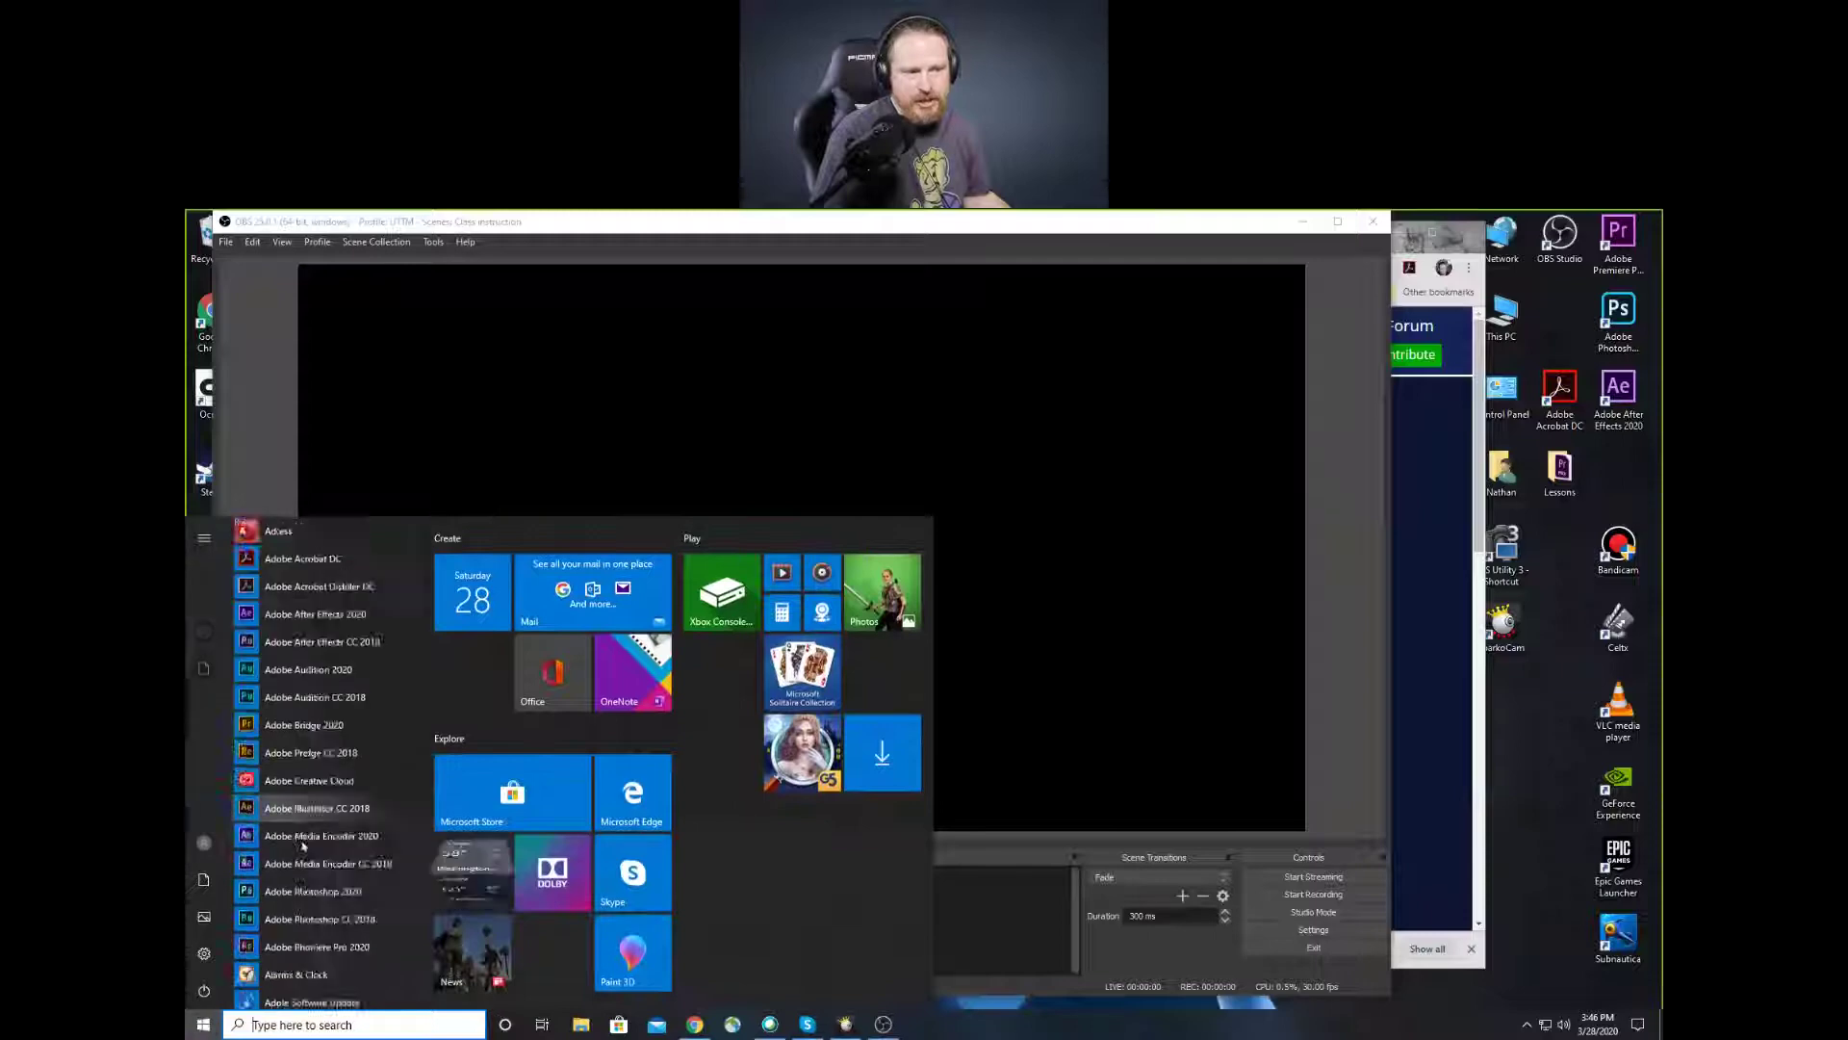
scroll(303, 844, "down", 10)
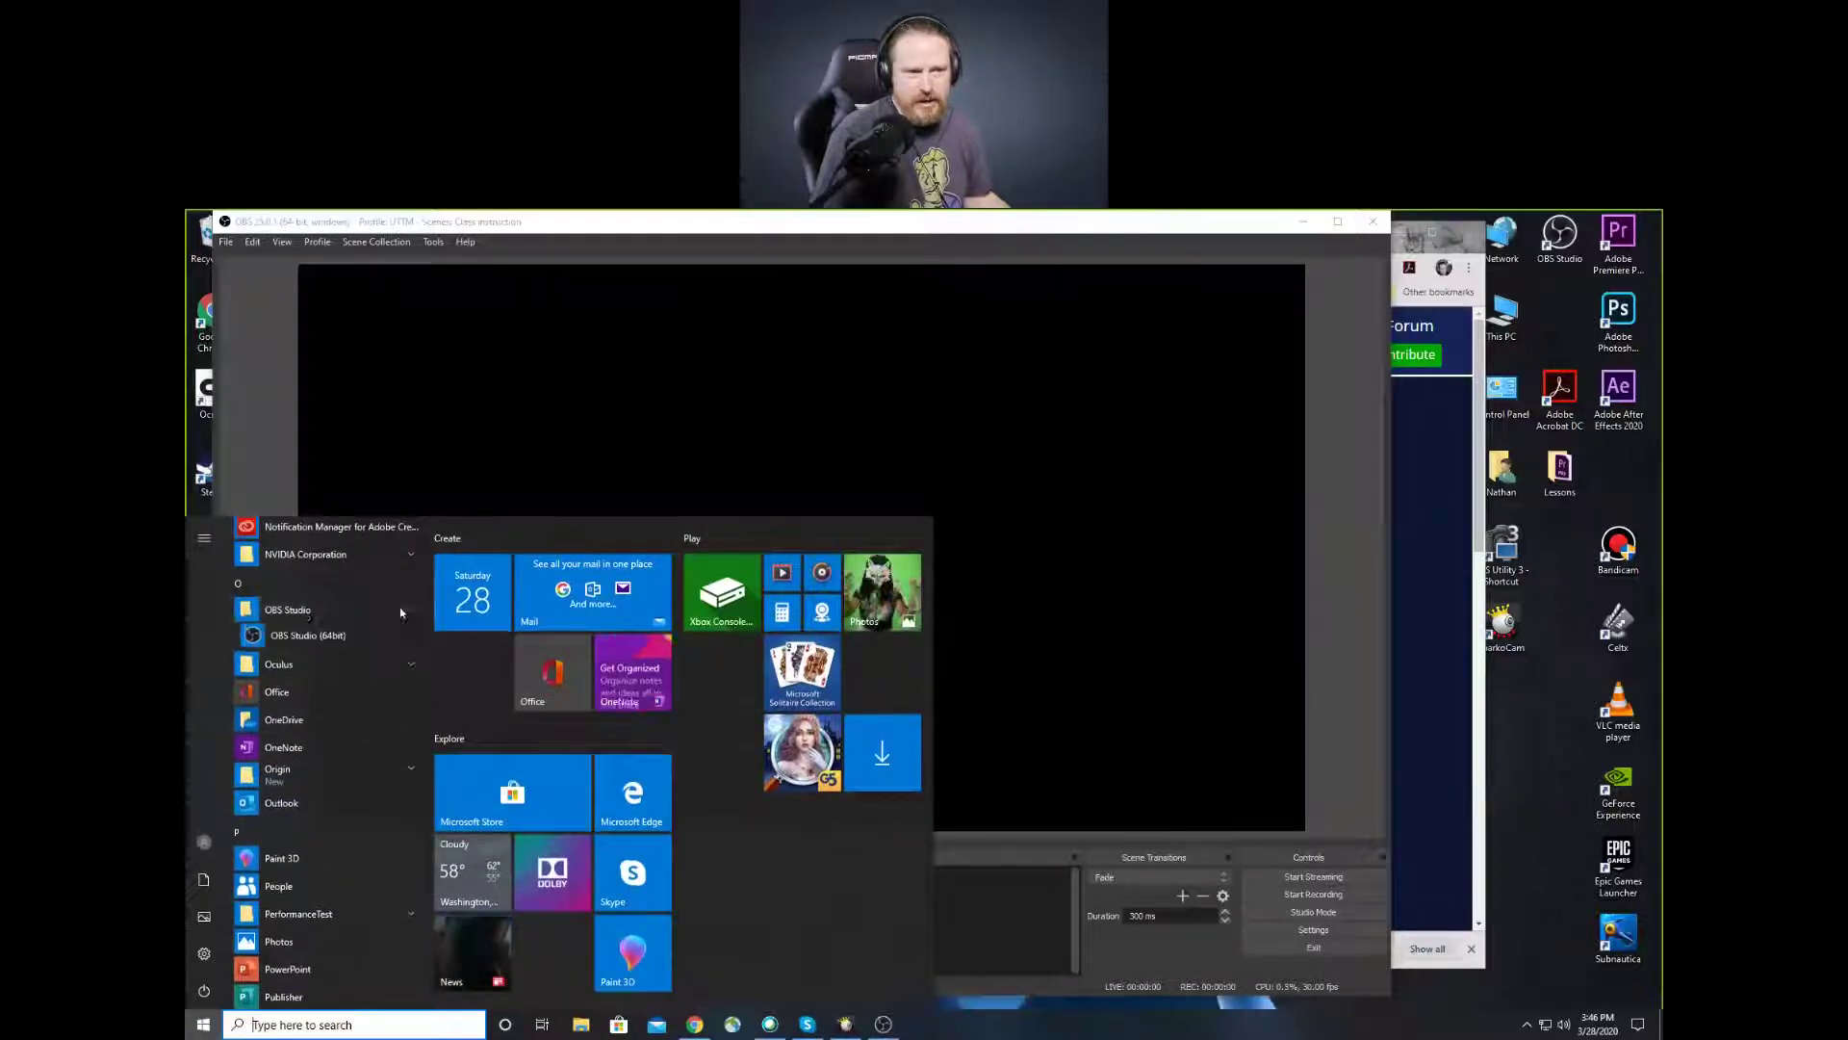
left_click(396, 610)
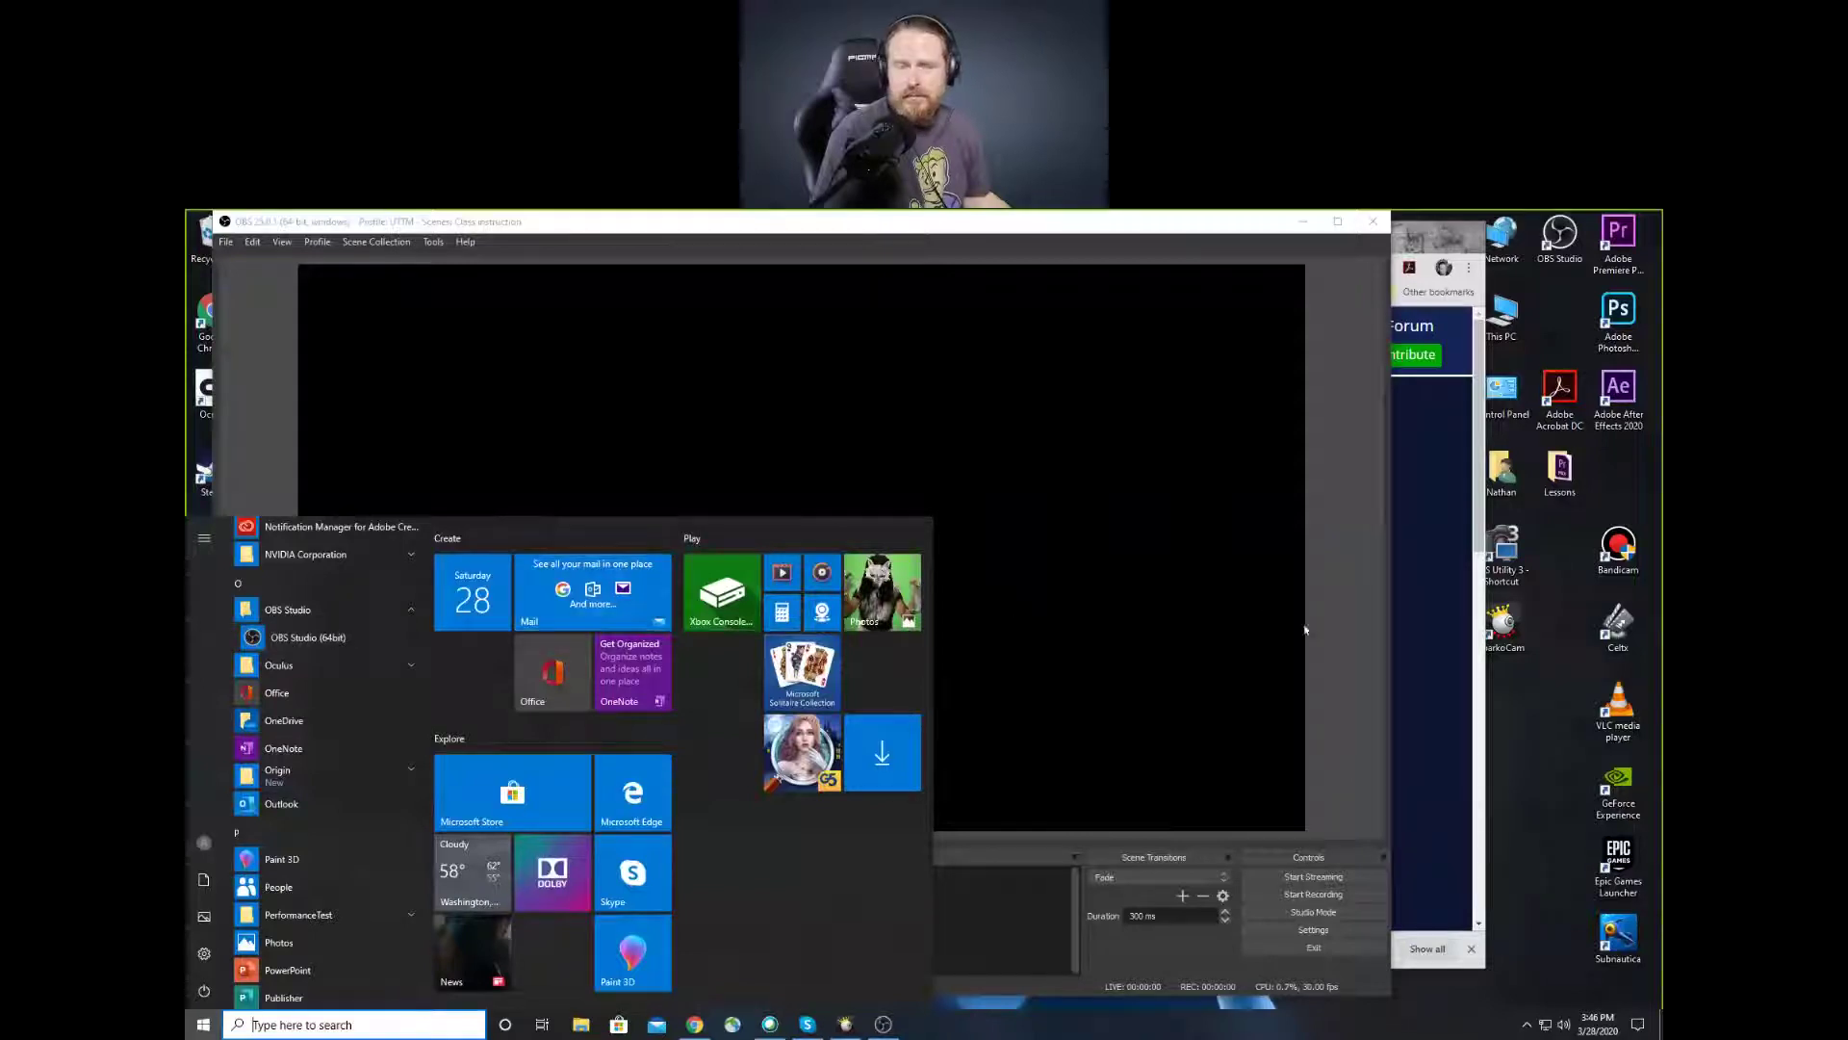
left_click(1544, 744)
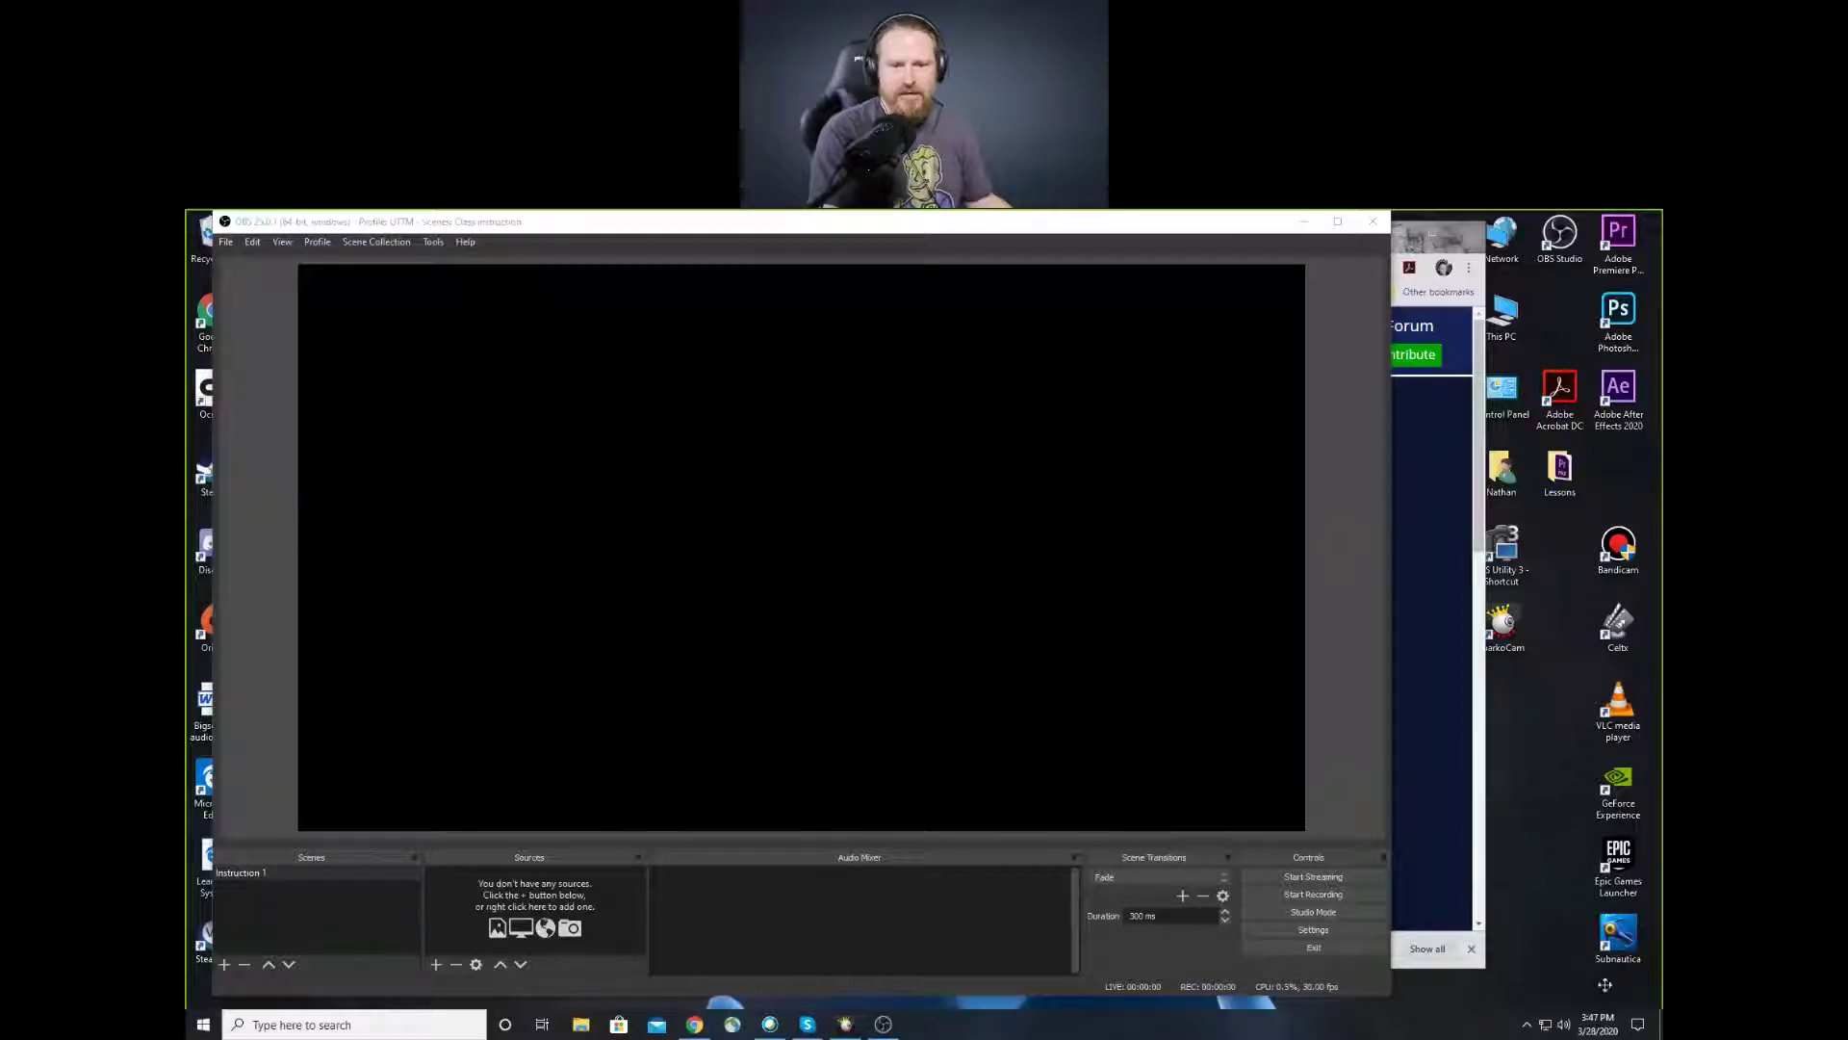
View the camera preview in SparkoCam and return to OBS Studio
left_click(845, 1025)
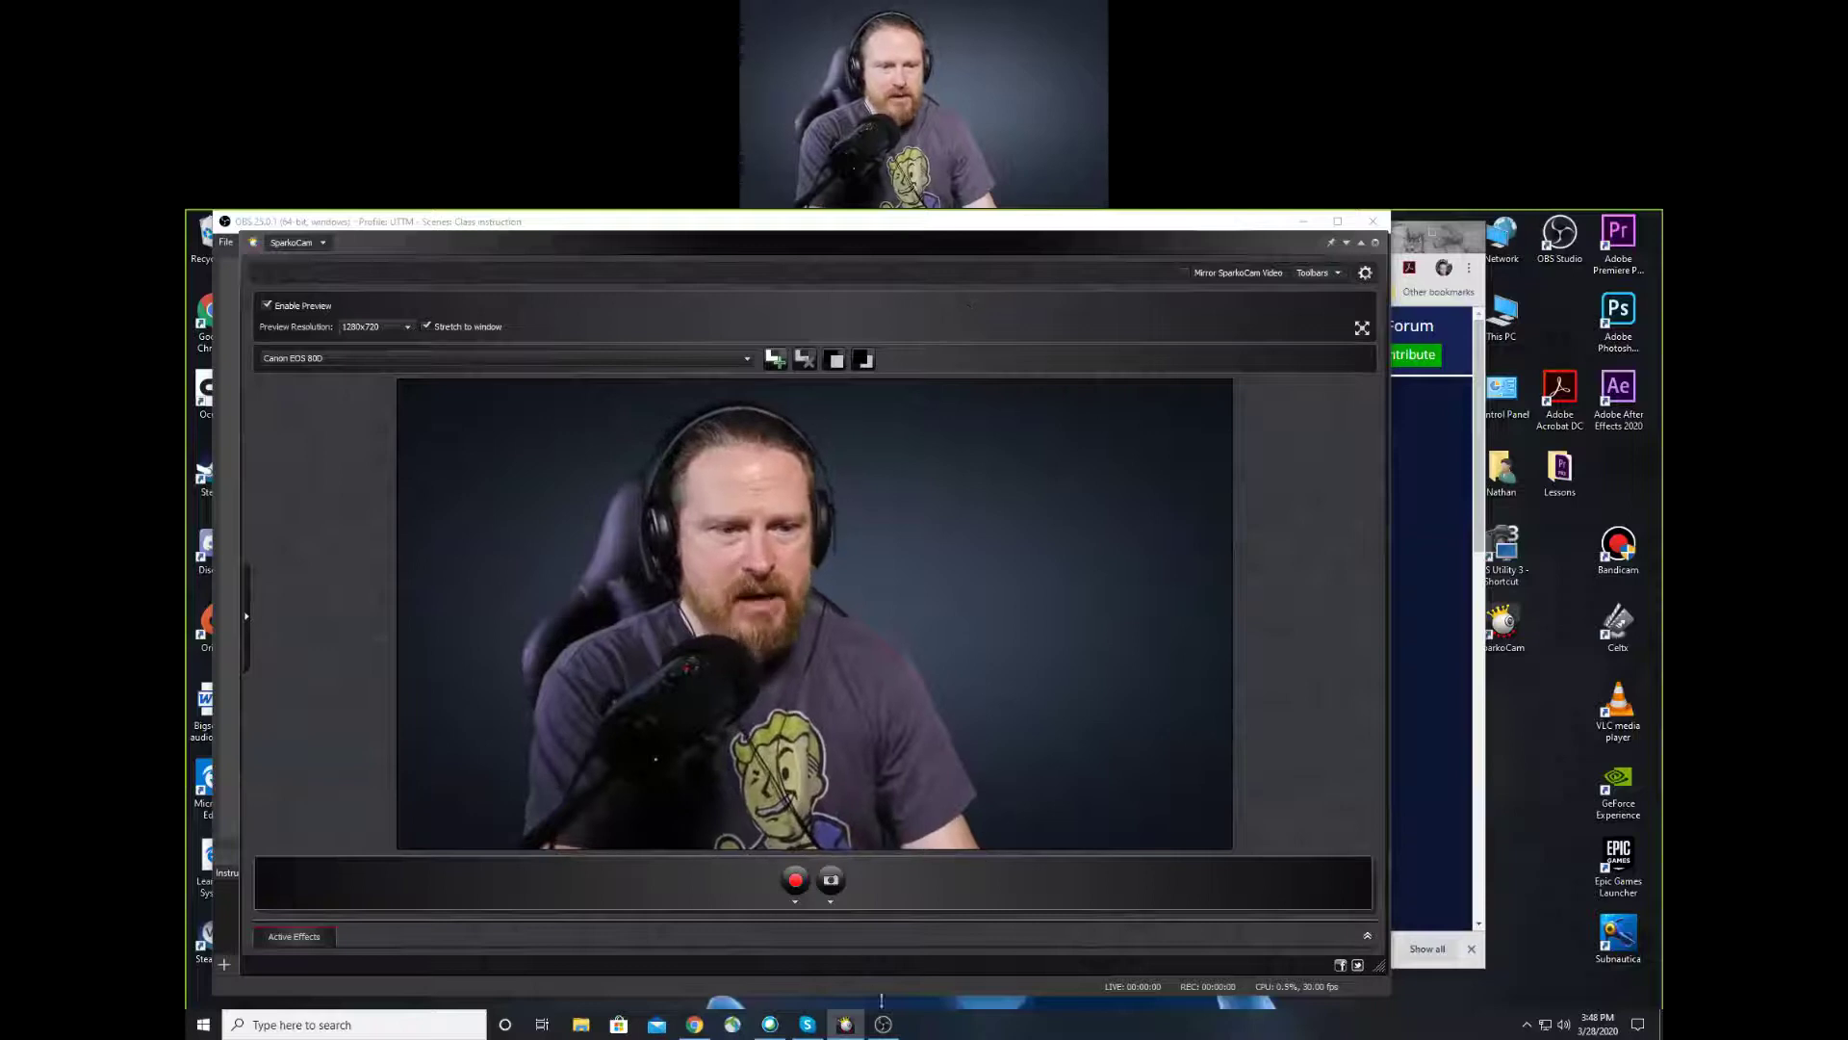
left_click(884, 1026)
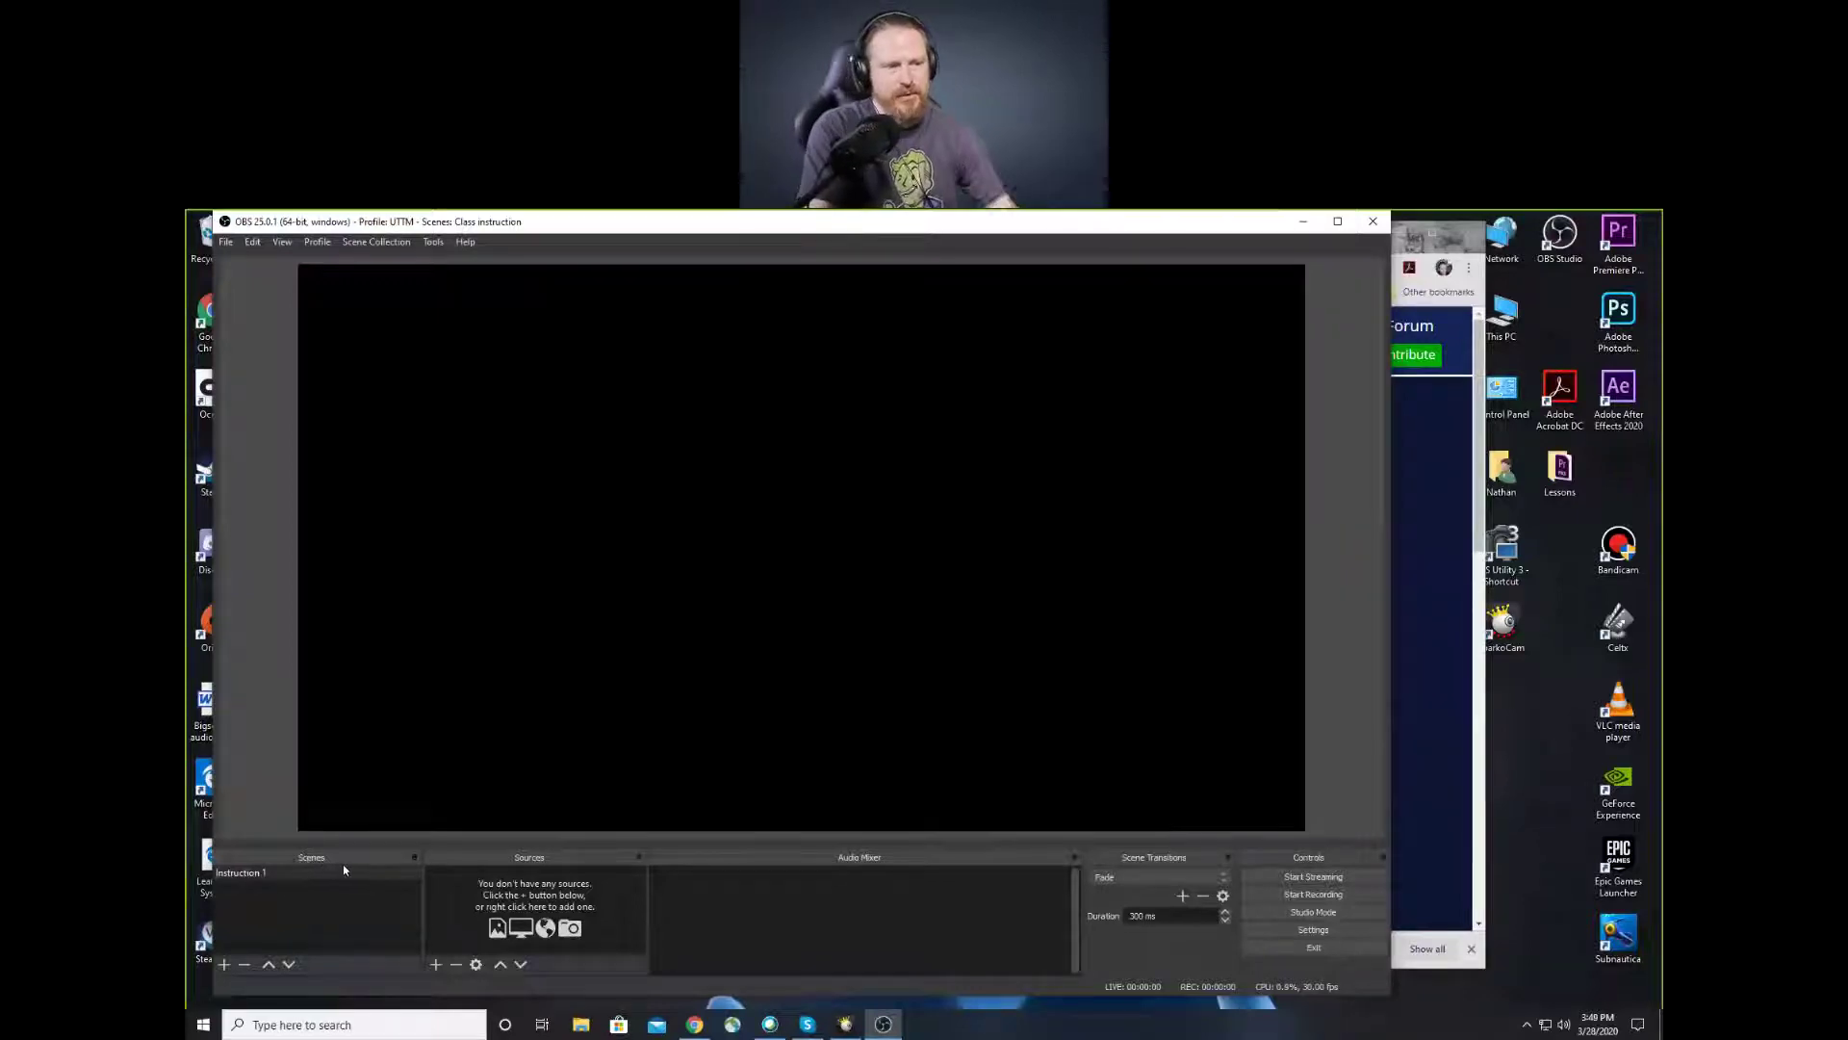
Stack the Scenes and Sources docks into one tabbed group and show the Sources dock
mouse_move(299, 853)
left_mouse_down()
mouse_move(380, 853)
mouse_move(312, 852)
mouse_move(289, 874)
left_mouse_up()
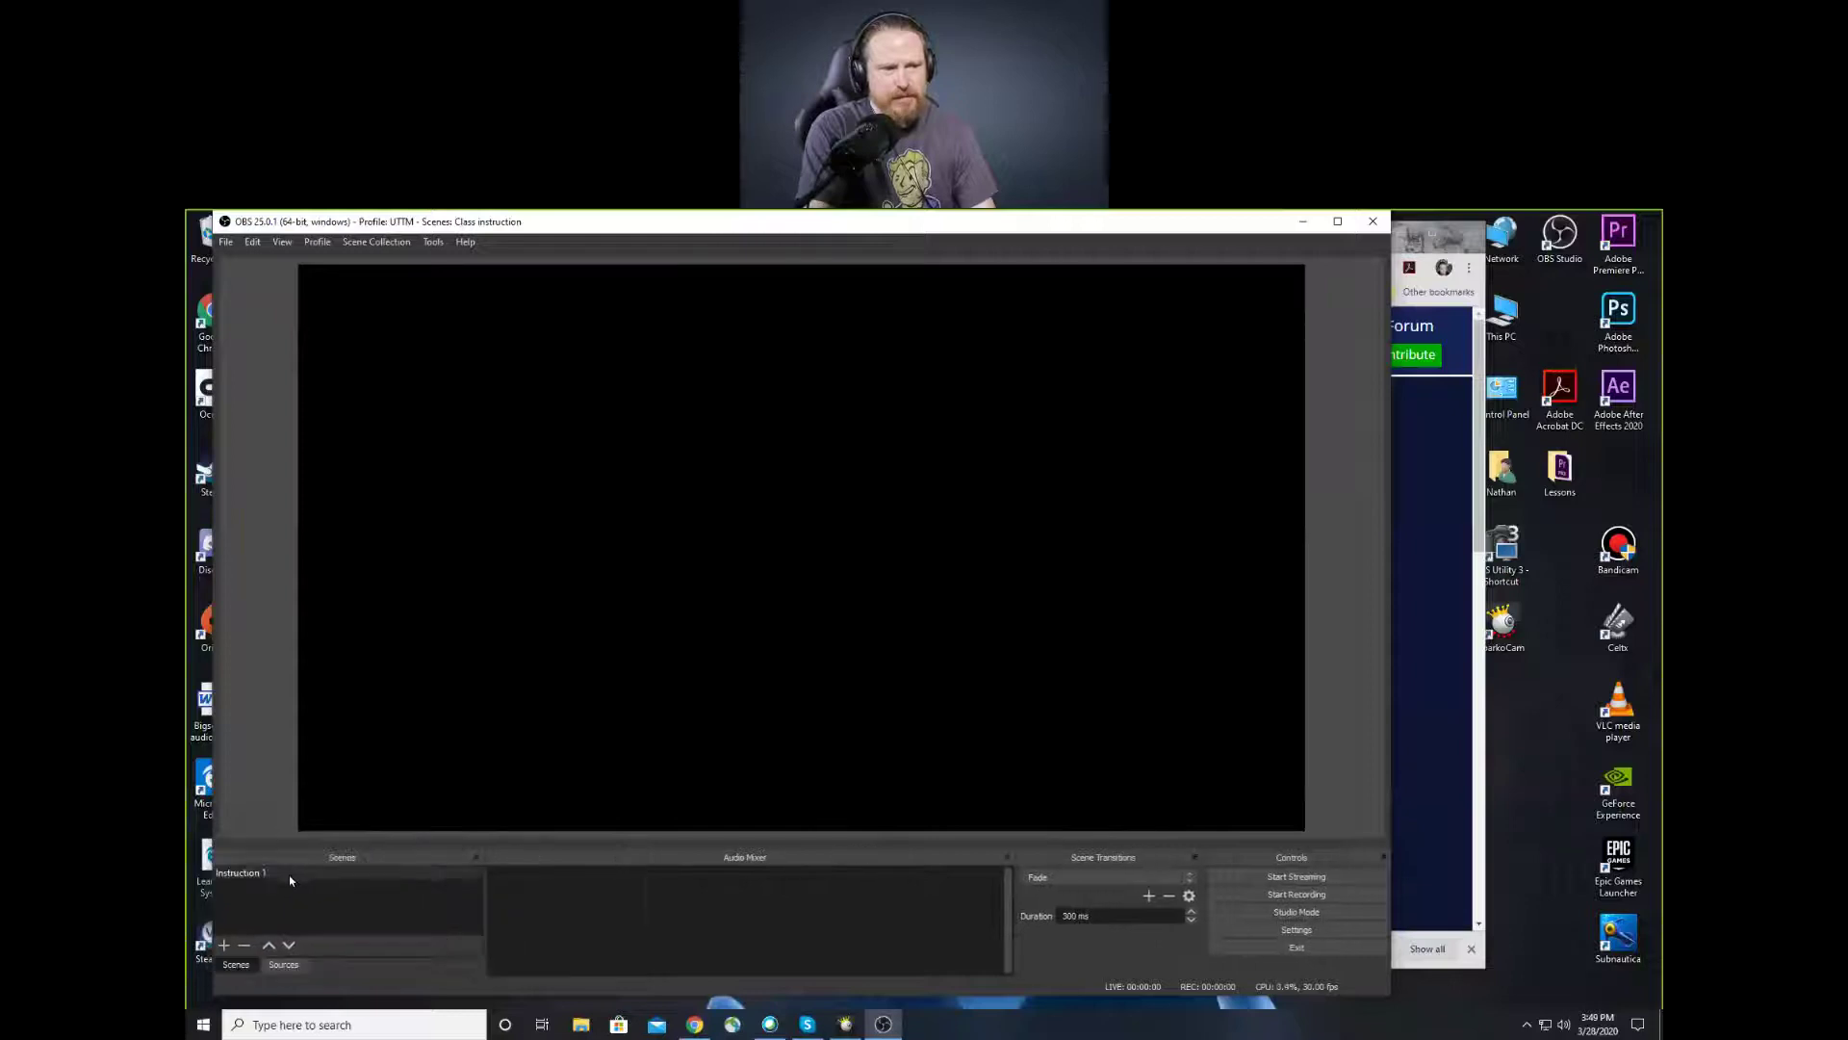
left_click(283, 964)
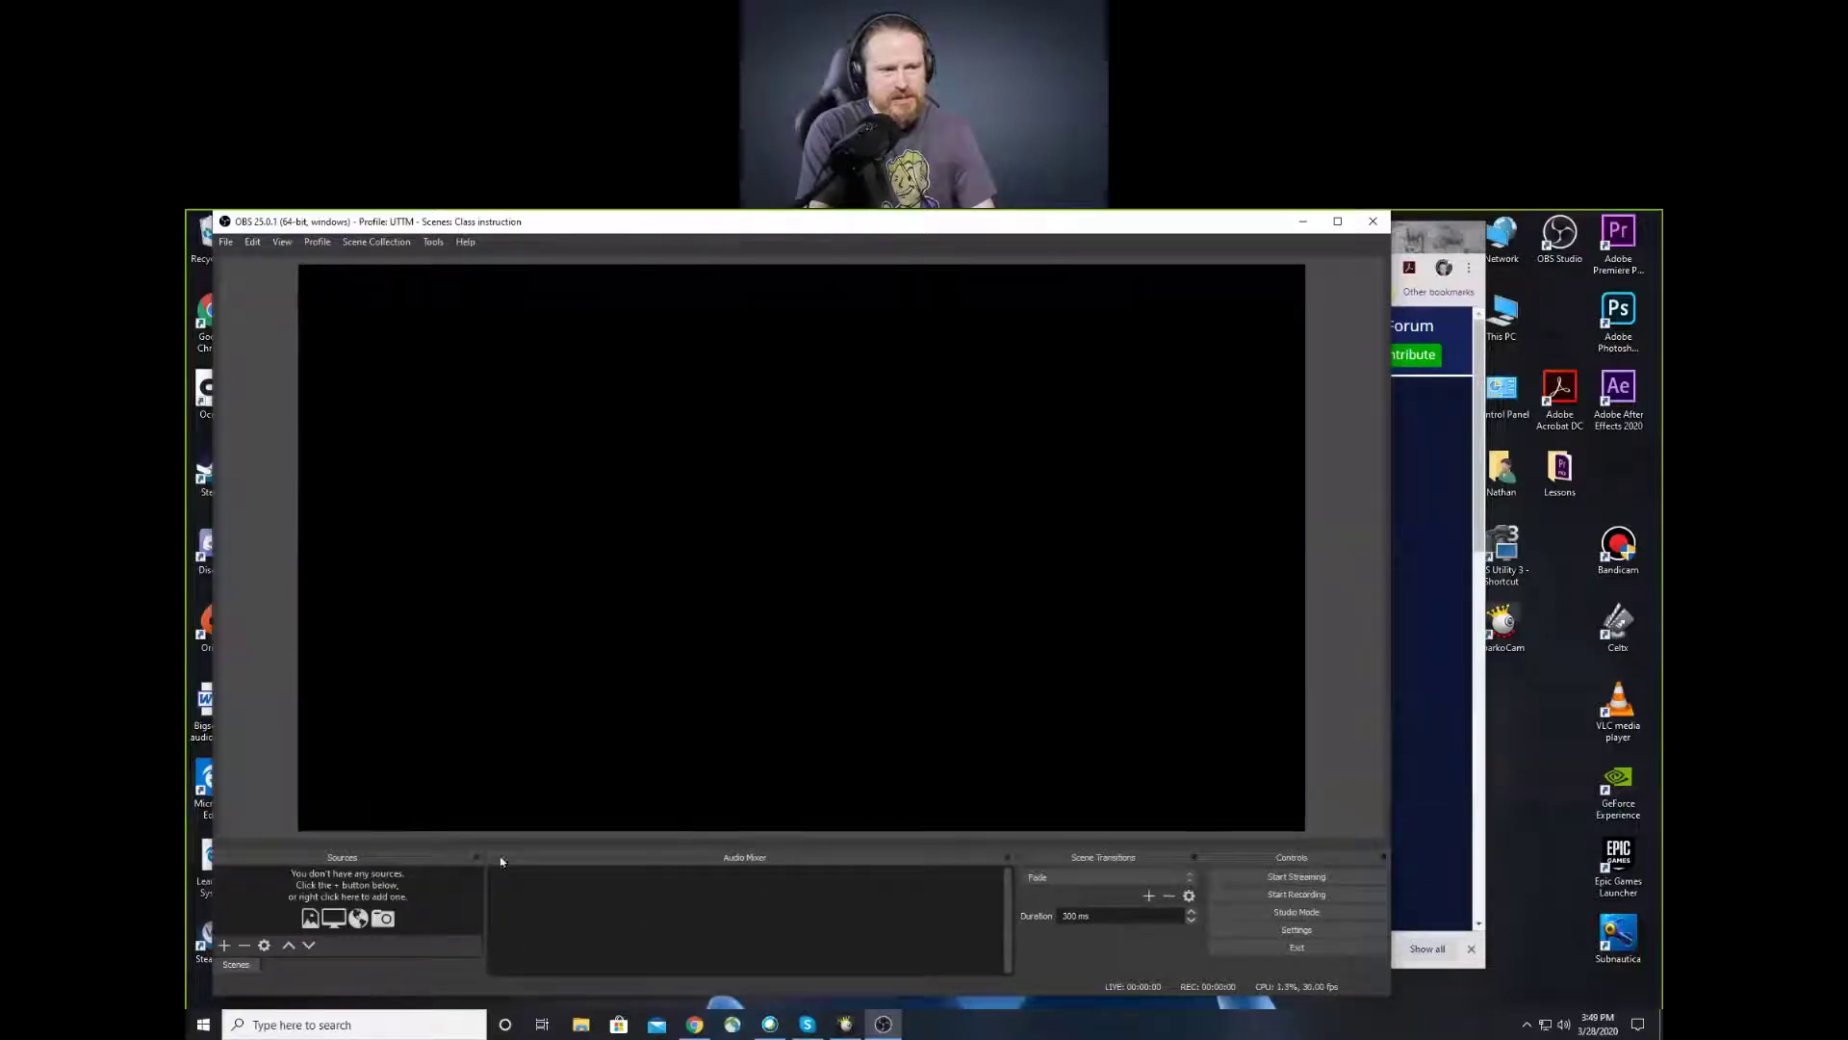
Switch between the tabbed Scenes and Sources docks and try to pull them apart, moving the Scenes tab behind Sources
mouse_move(281, 967)
left_mouse_down()
mouse_move(462, 853)
mouse_move(443, 964)
mouse_move(283, 964)
left_mouse_up()
left_click(235, 963)
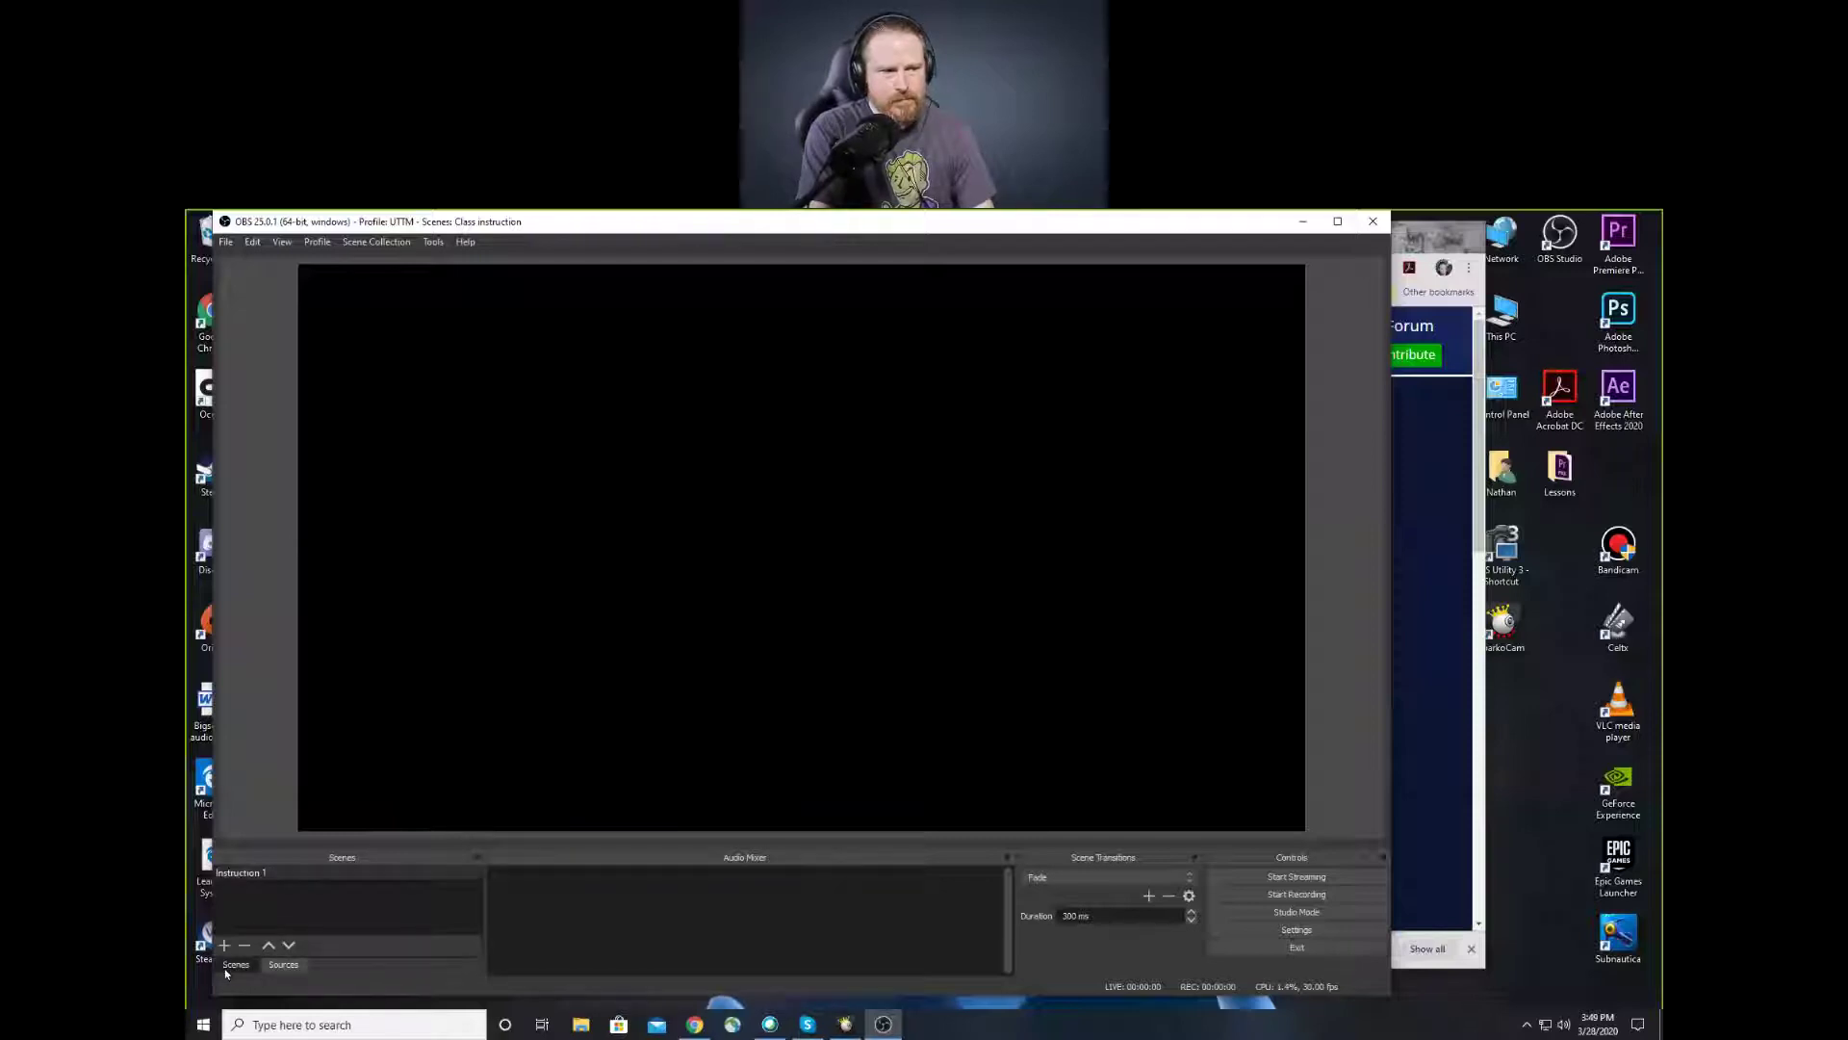
left_click(283, 963)
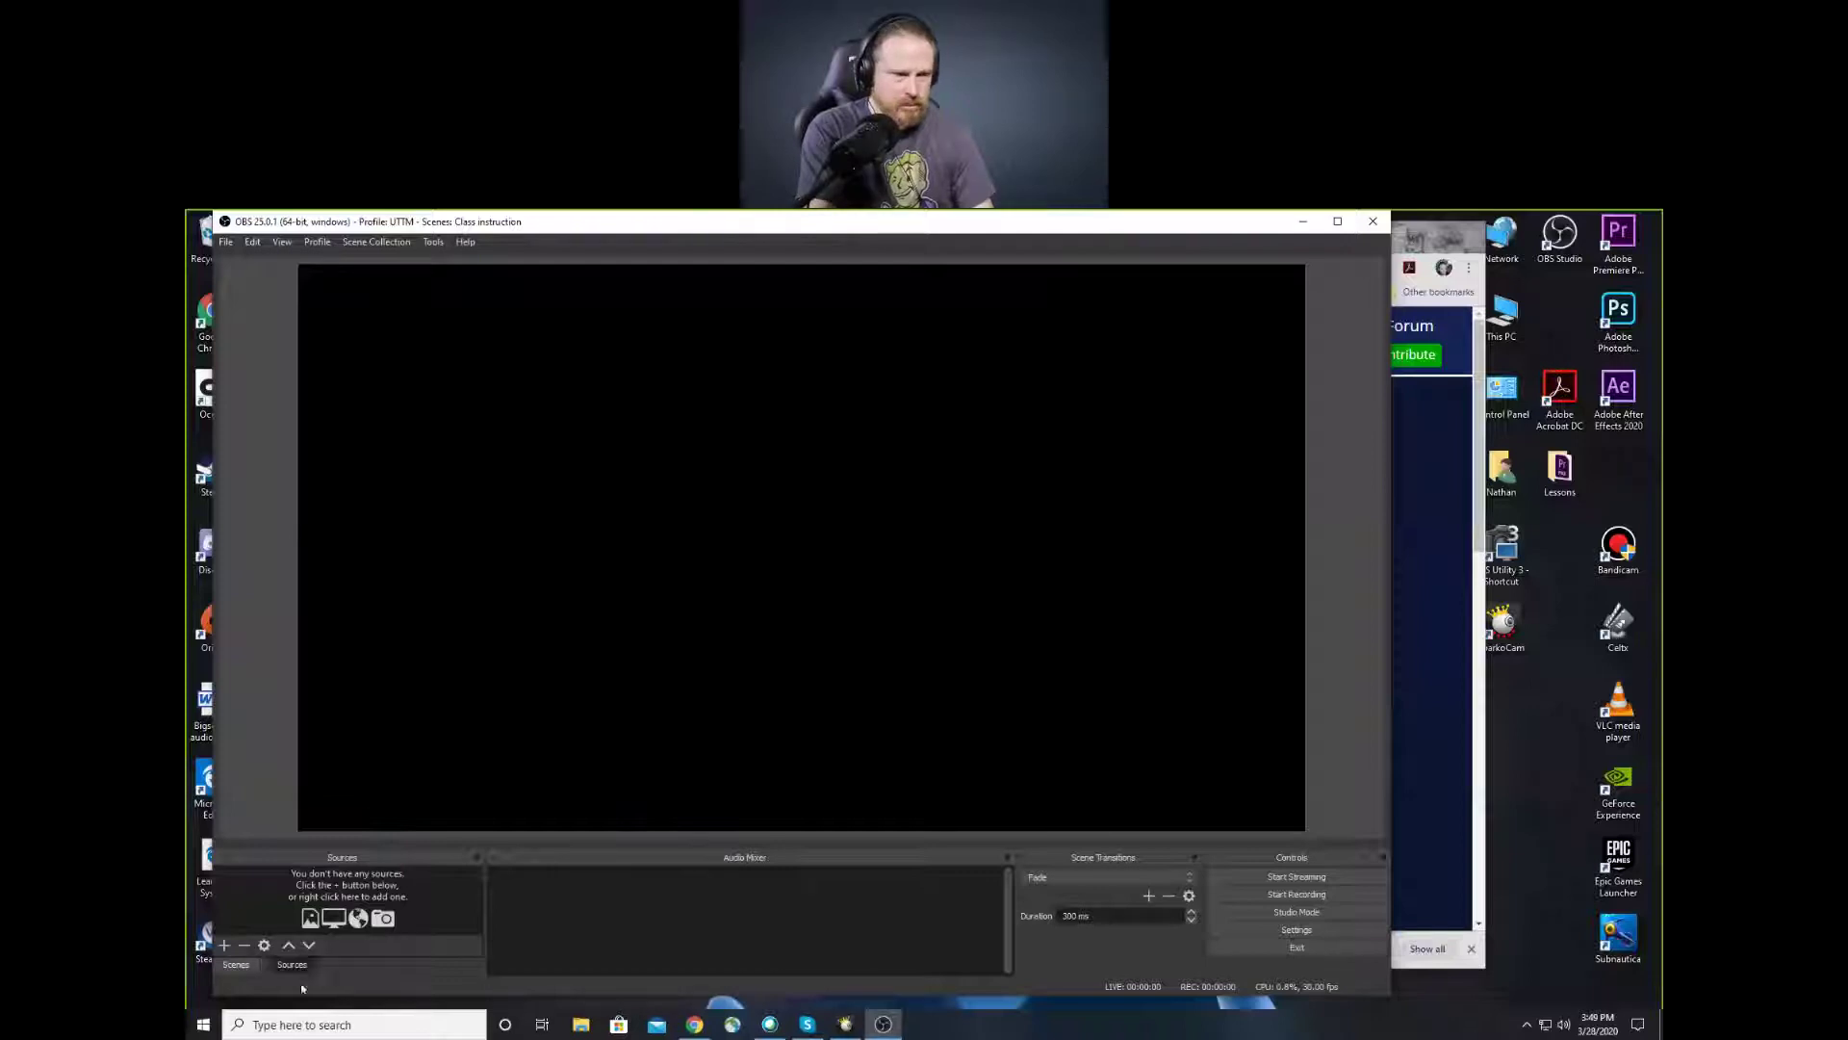
left_click_drag(497, 941, 286, 966)
left_click(245, 966)
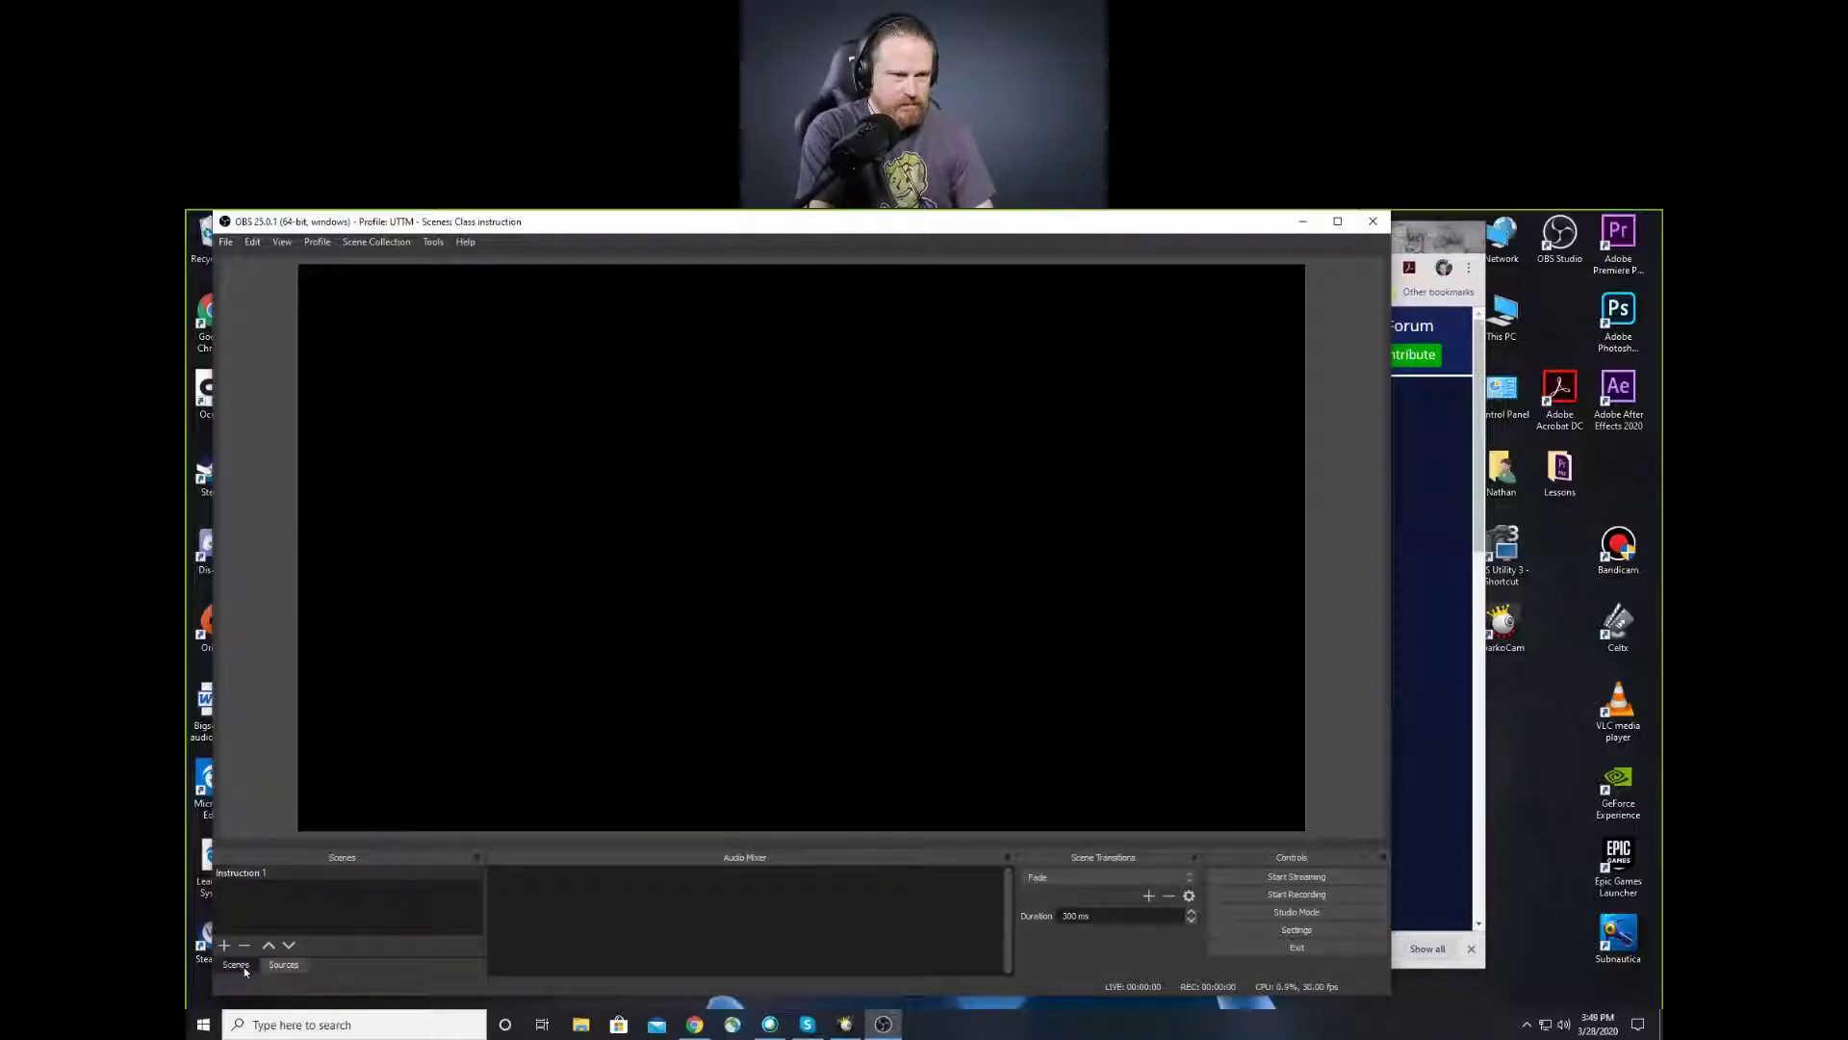
left_click_drag(285, 965, 535, 863)
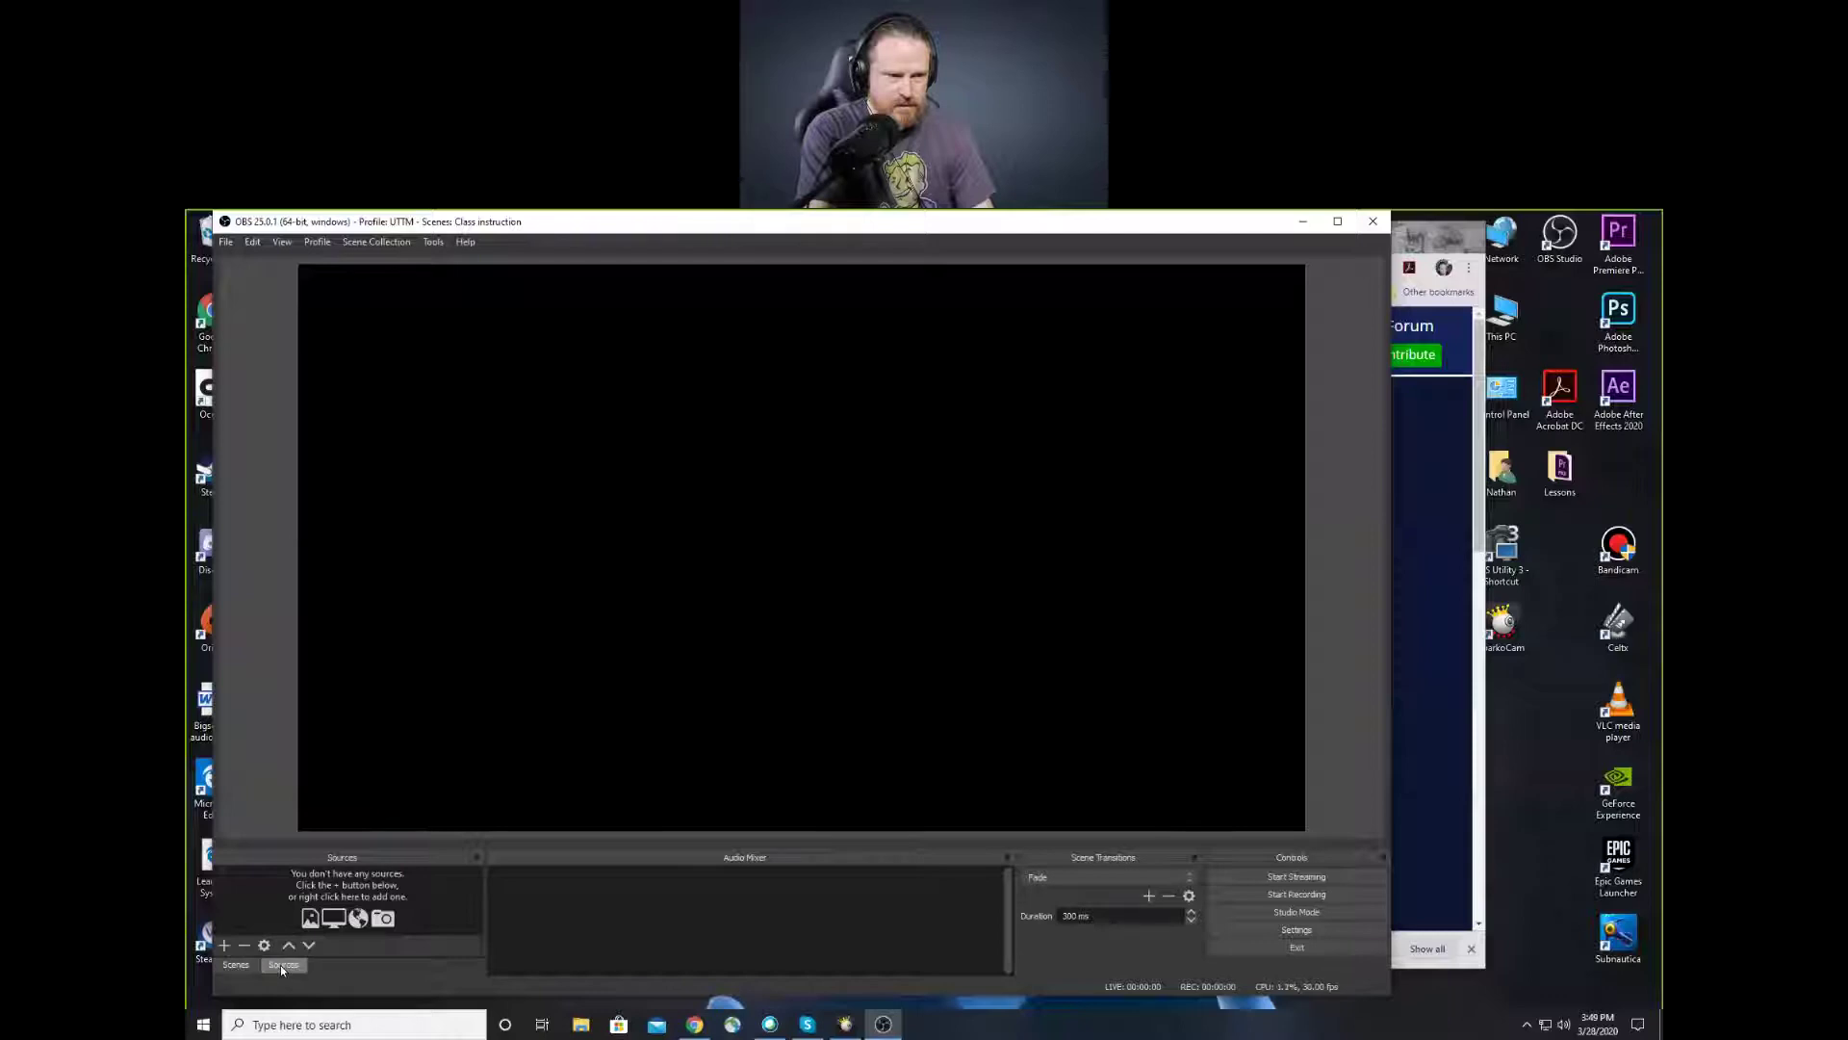
left_click(237, 965)
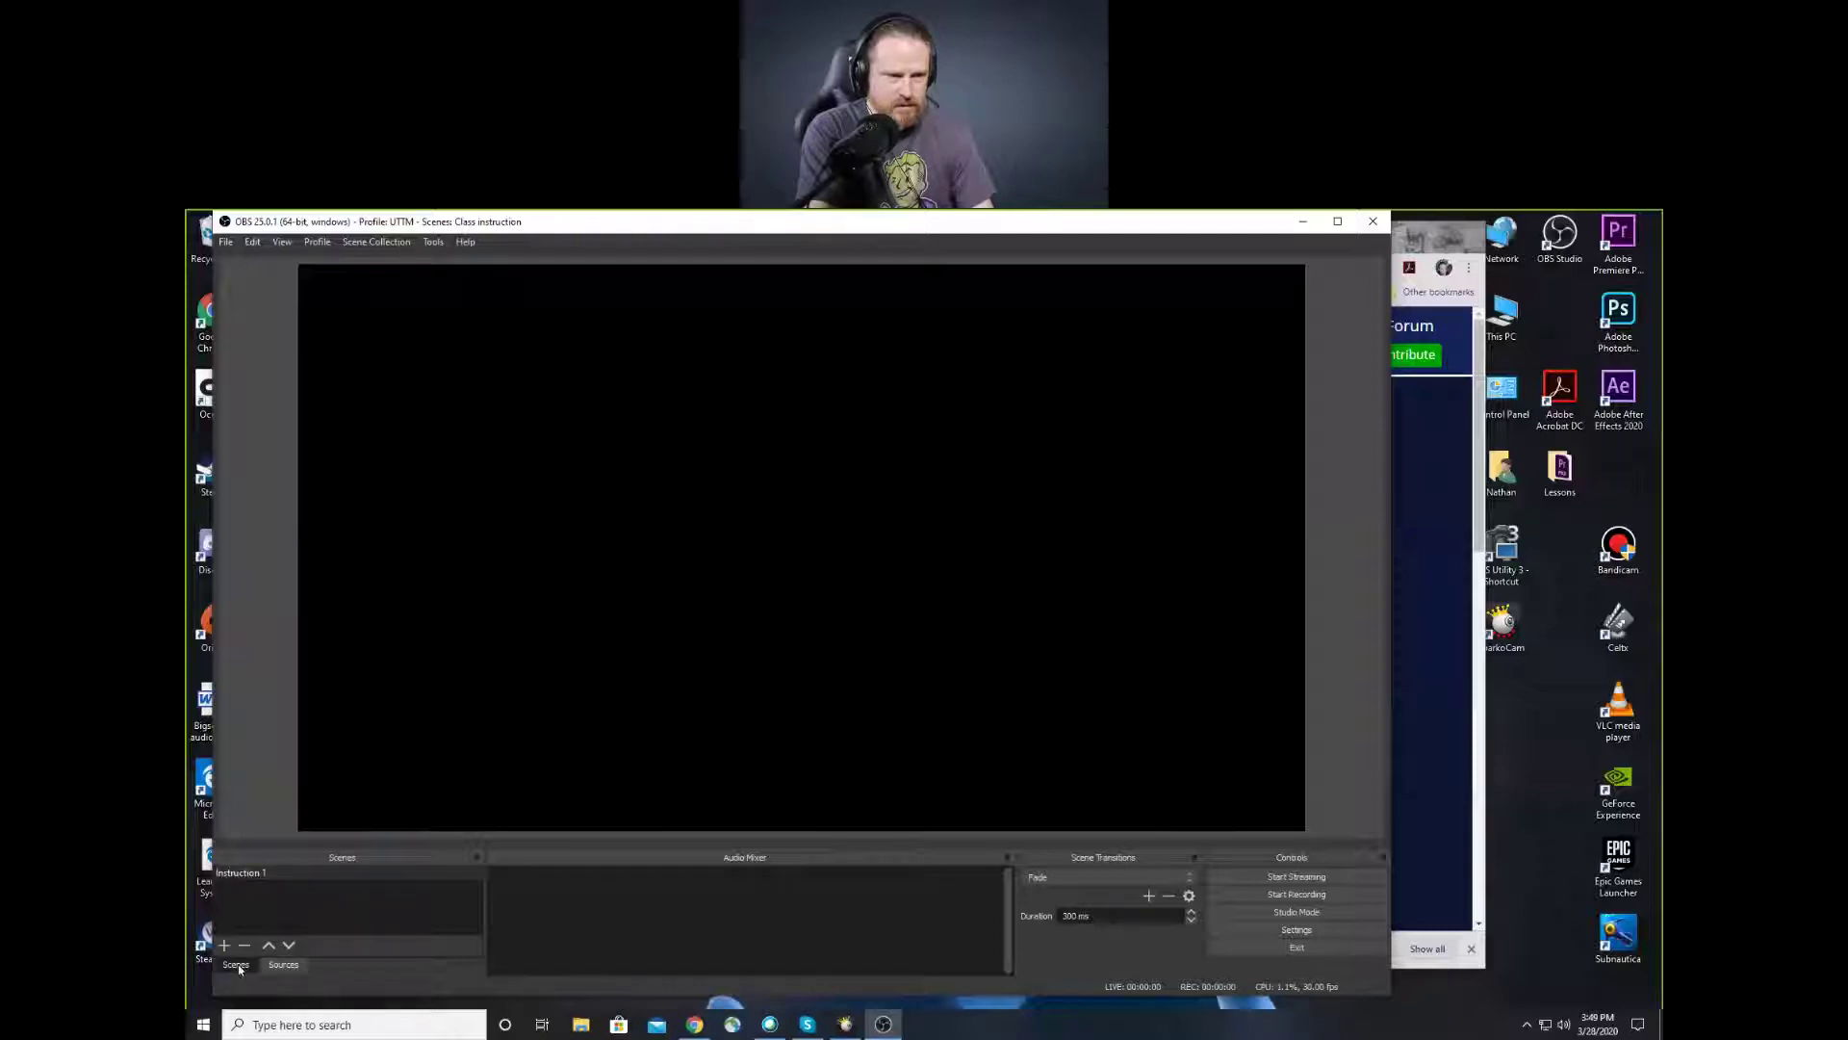
left_click_drag(231, 969, 350, 841)
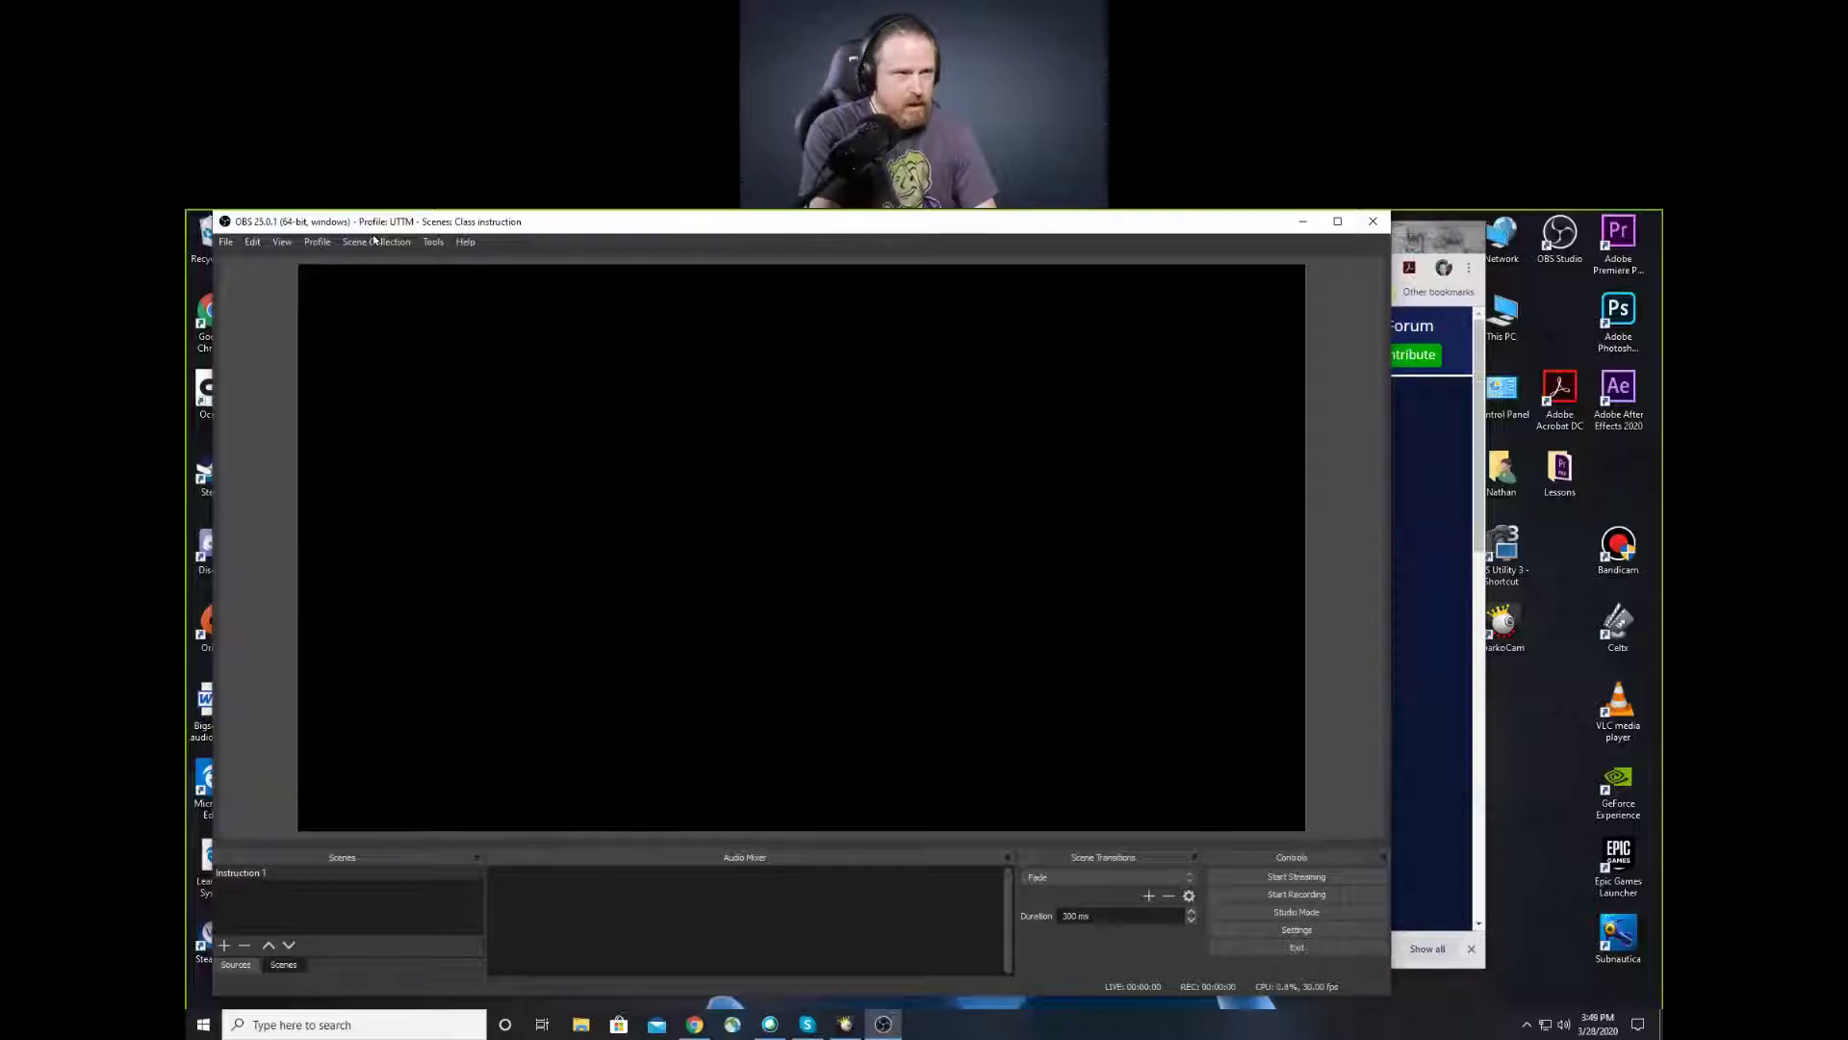
Switch to the scene collection "test scene" and show its UTTM close scene
right_click(337, 256)
left_click(368, 389)
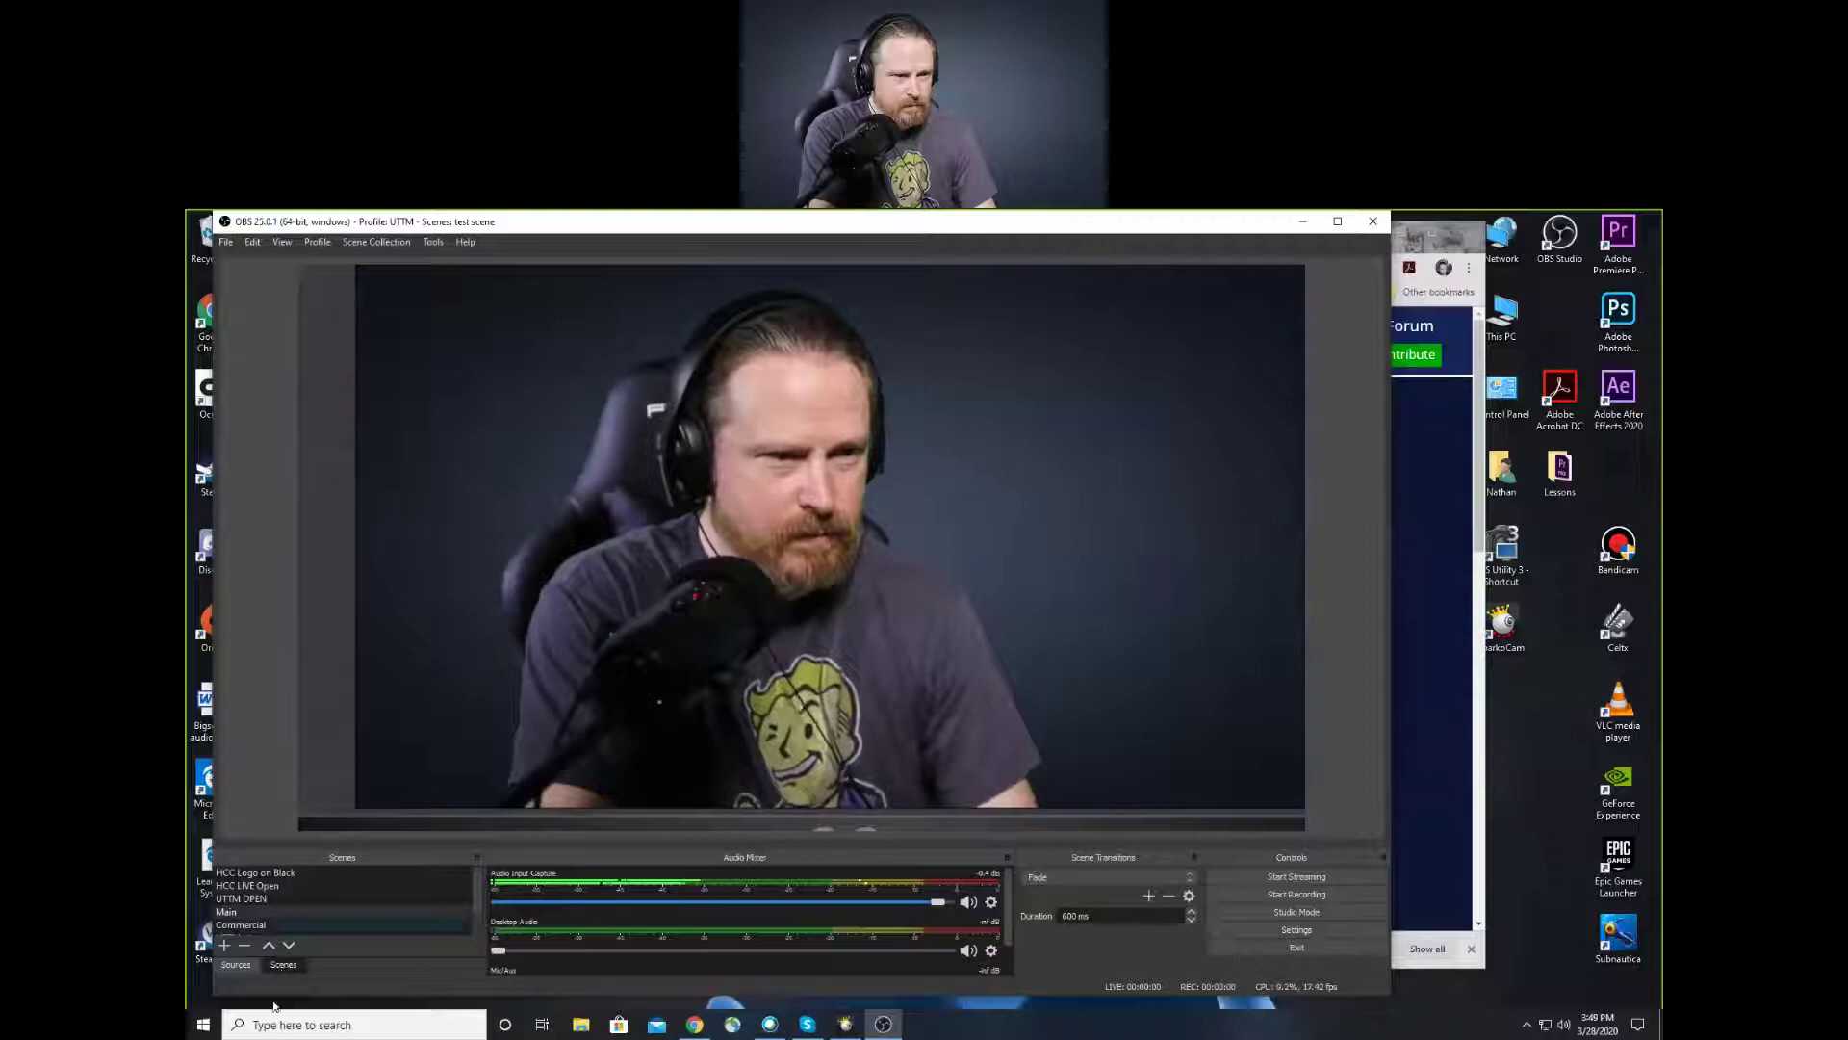
scroll(289, 915, "down", 2)
left_click(240, 924)
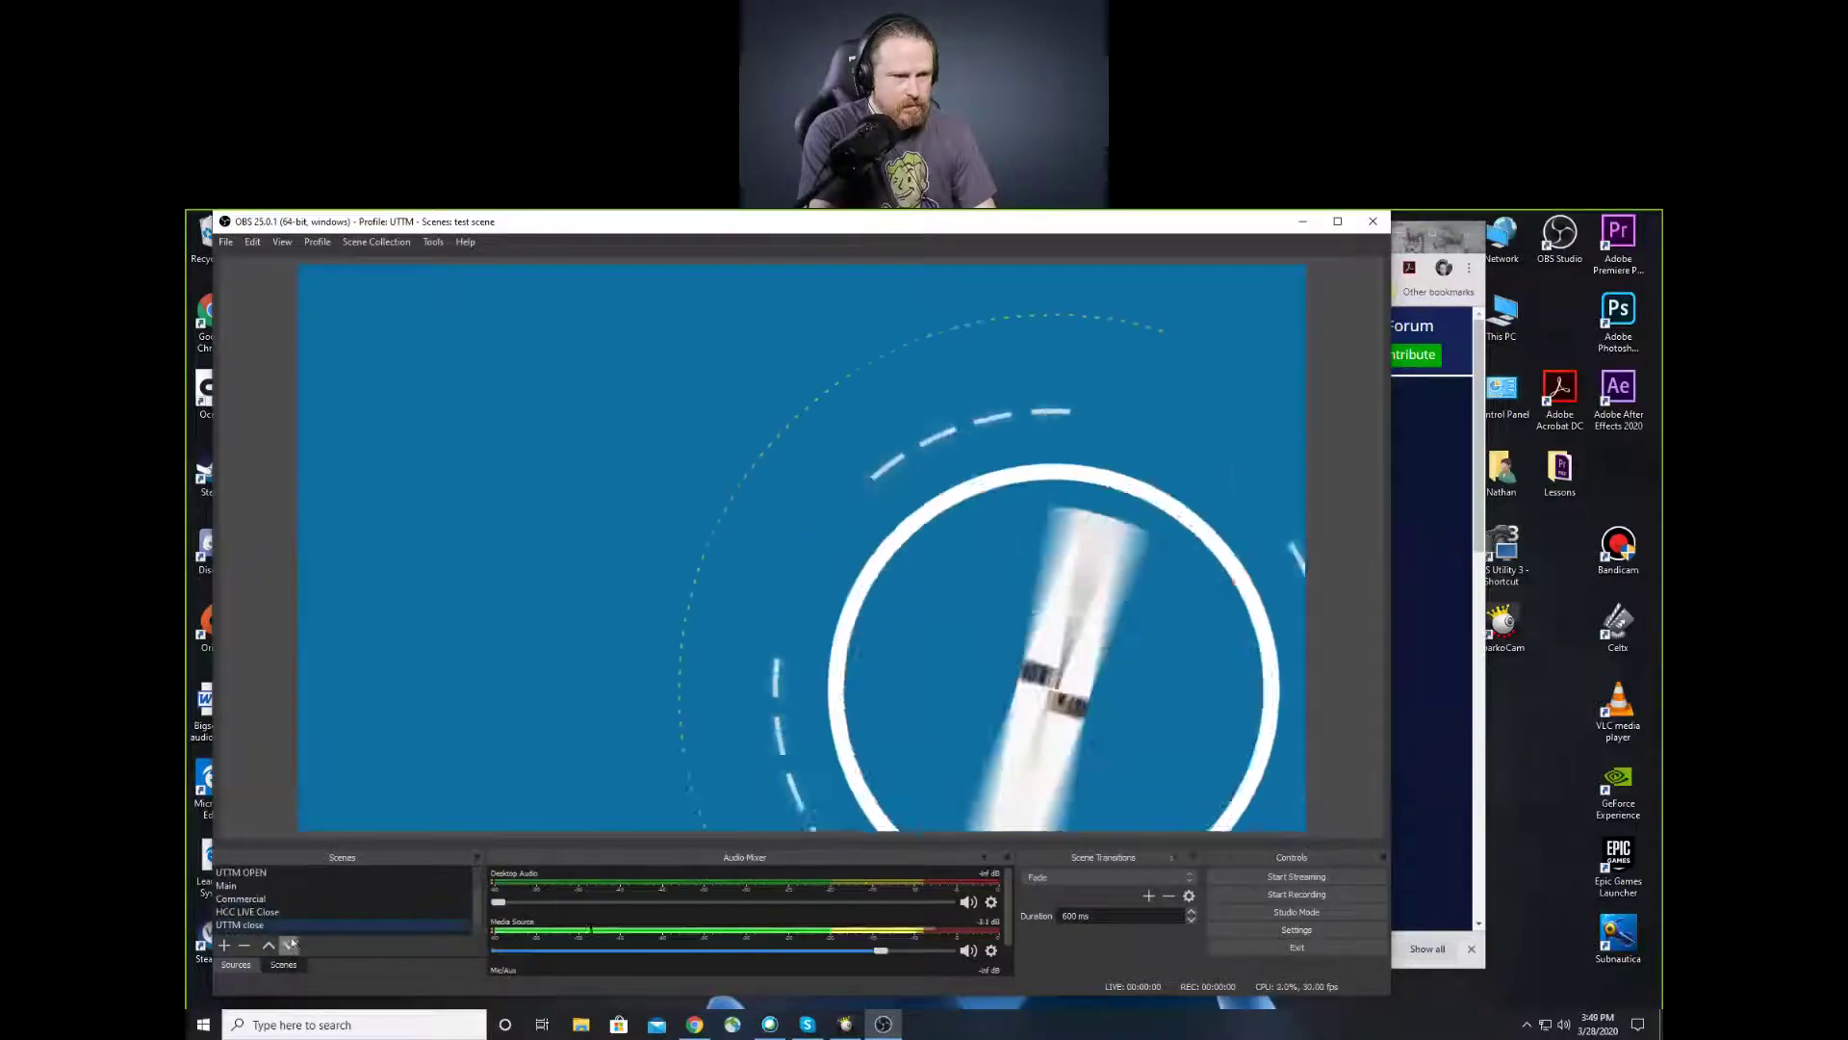
Cancel the removal of the UTTM close scene and show the Main scene
key("Delete")
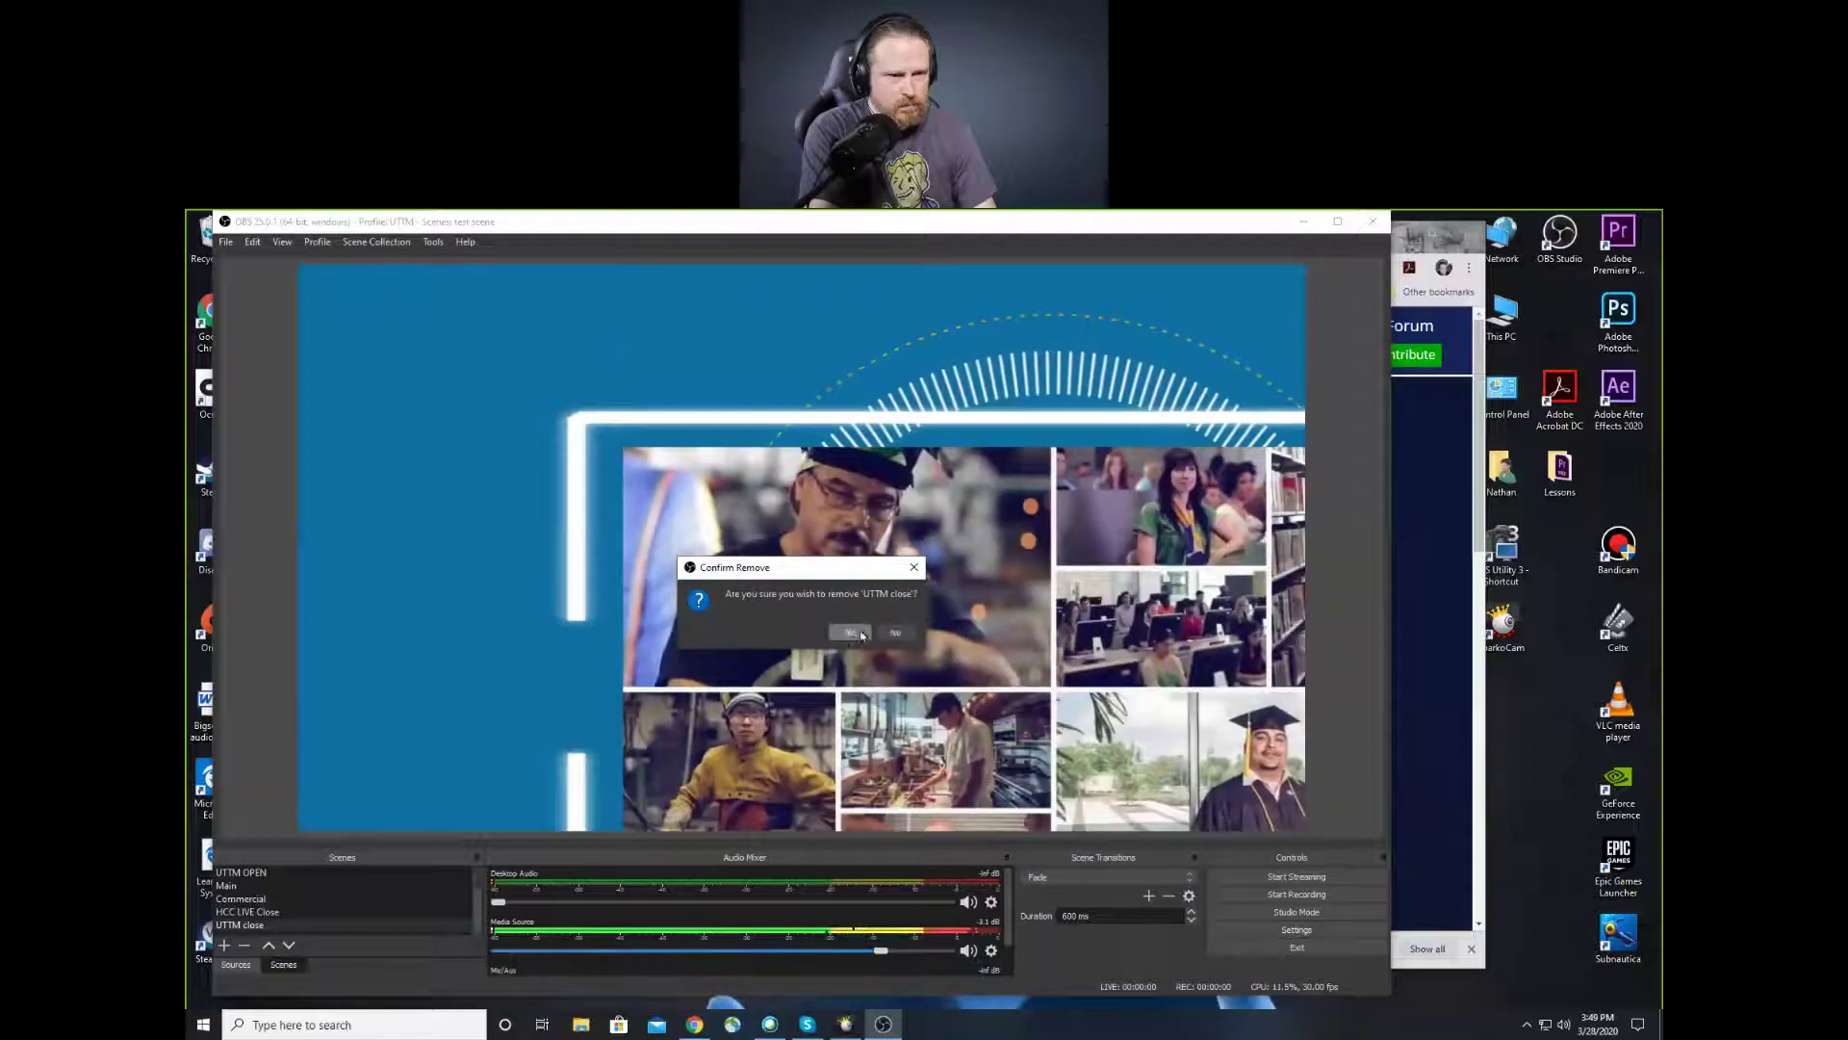
key("Escape")
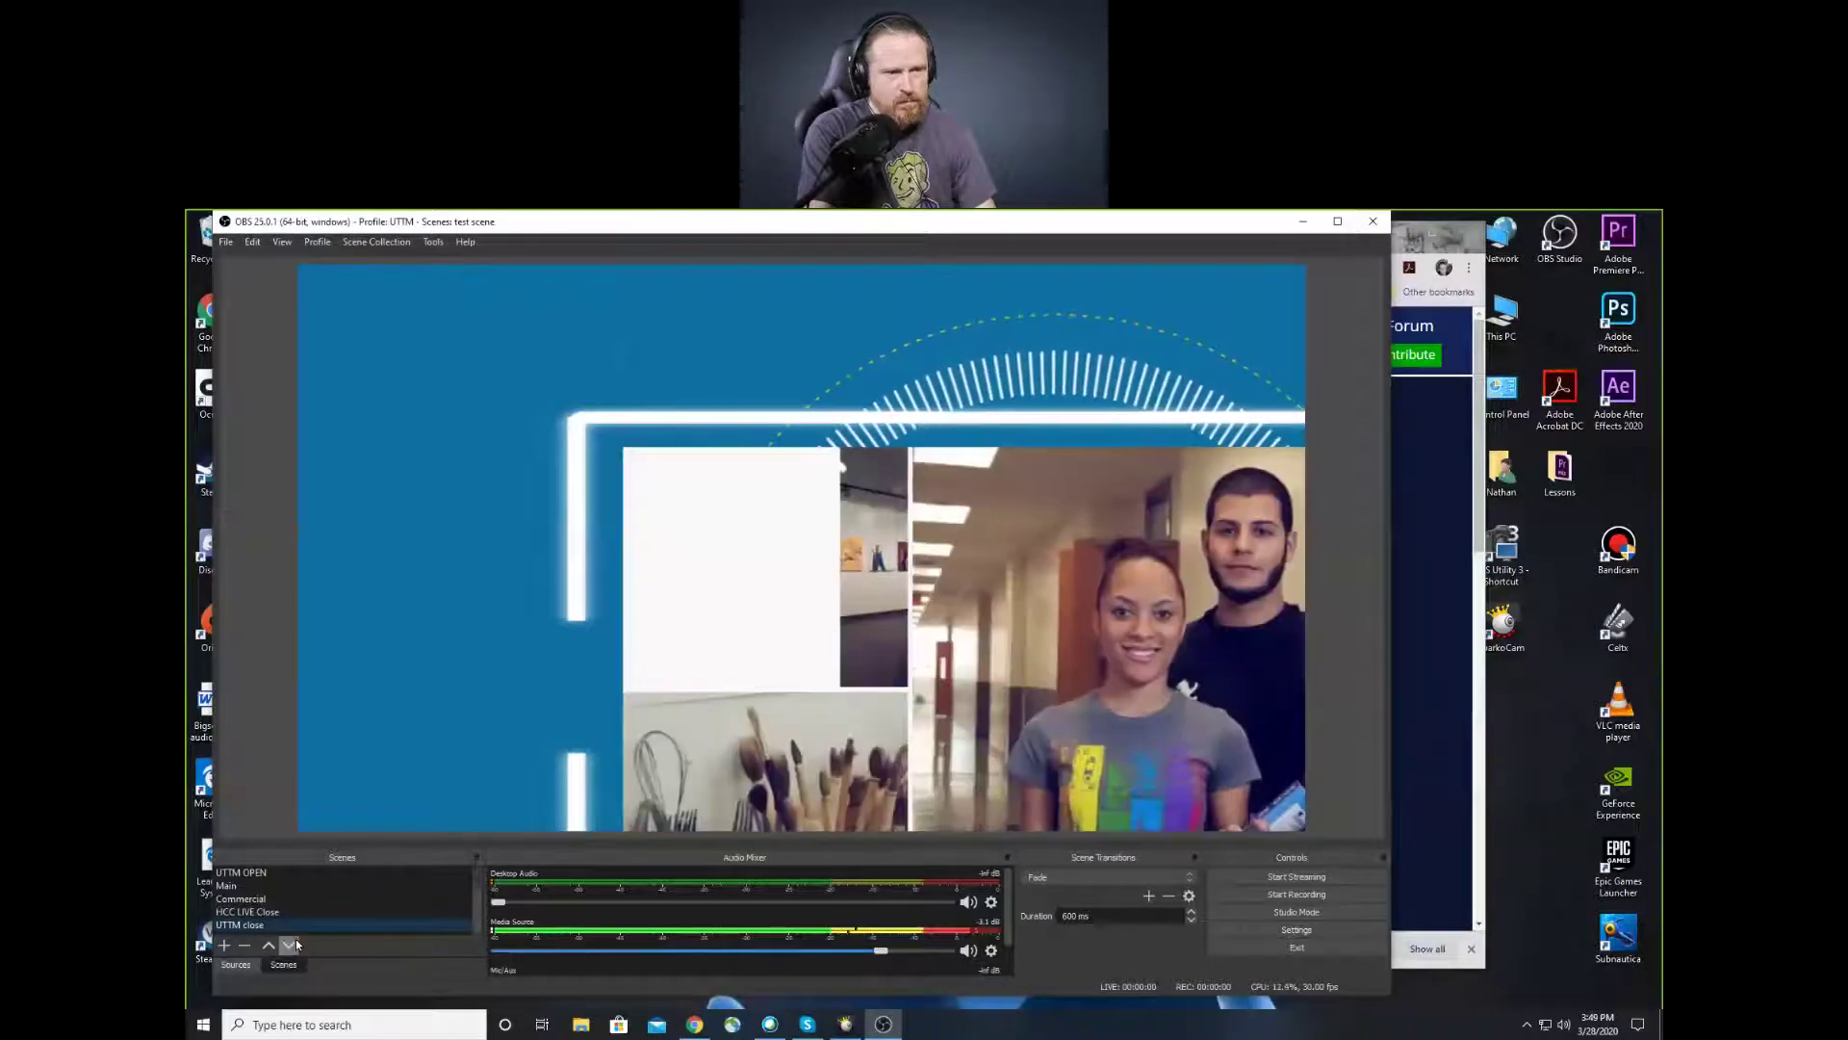
left_click(252, 885)
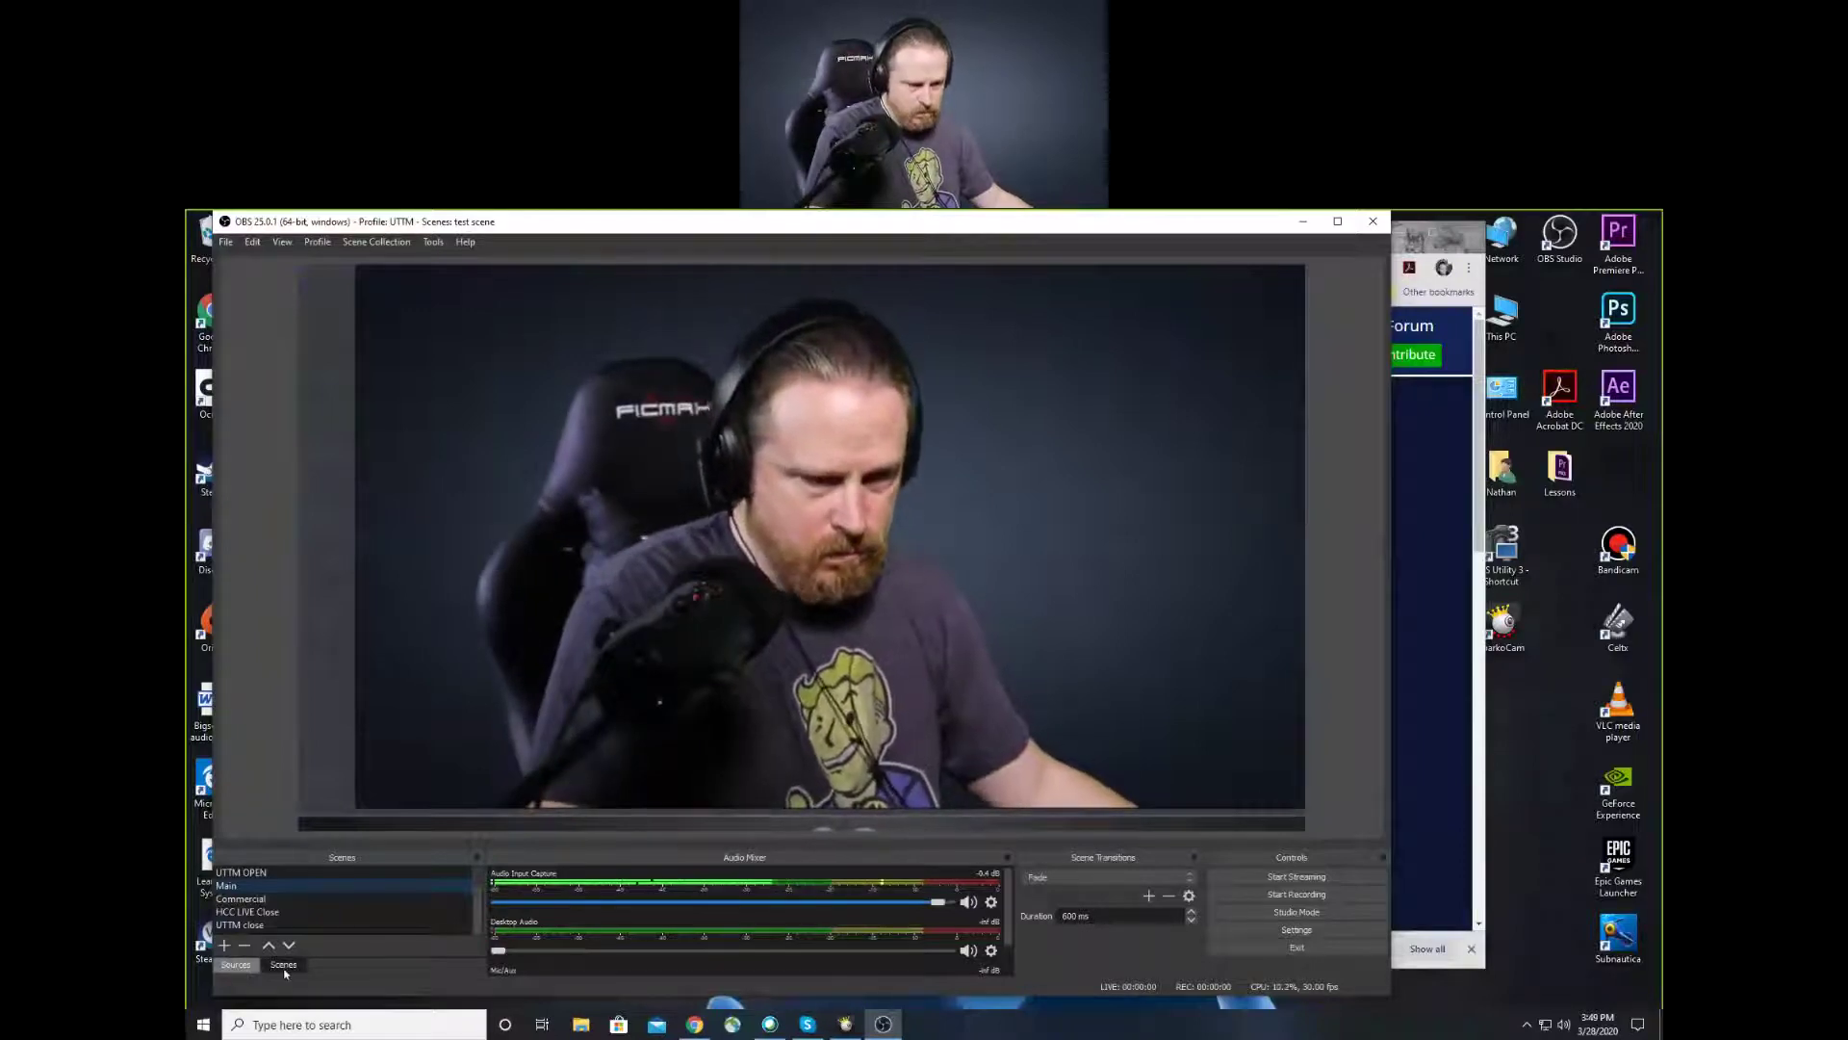
View the Main scene's sources in the Sources dock and return to the list of scenes
left_click_drag(274, 966, 449, 971)
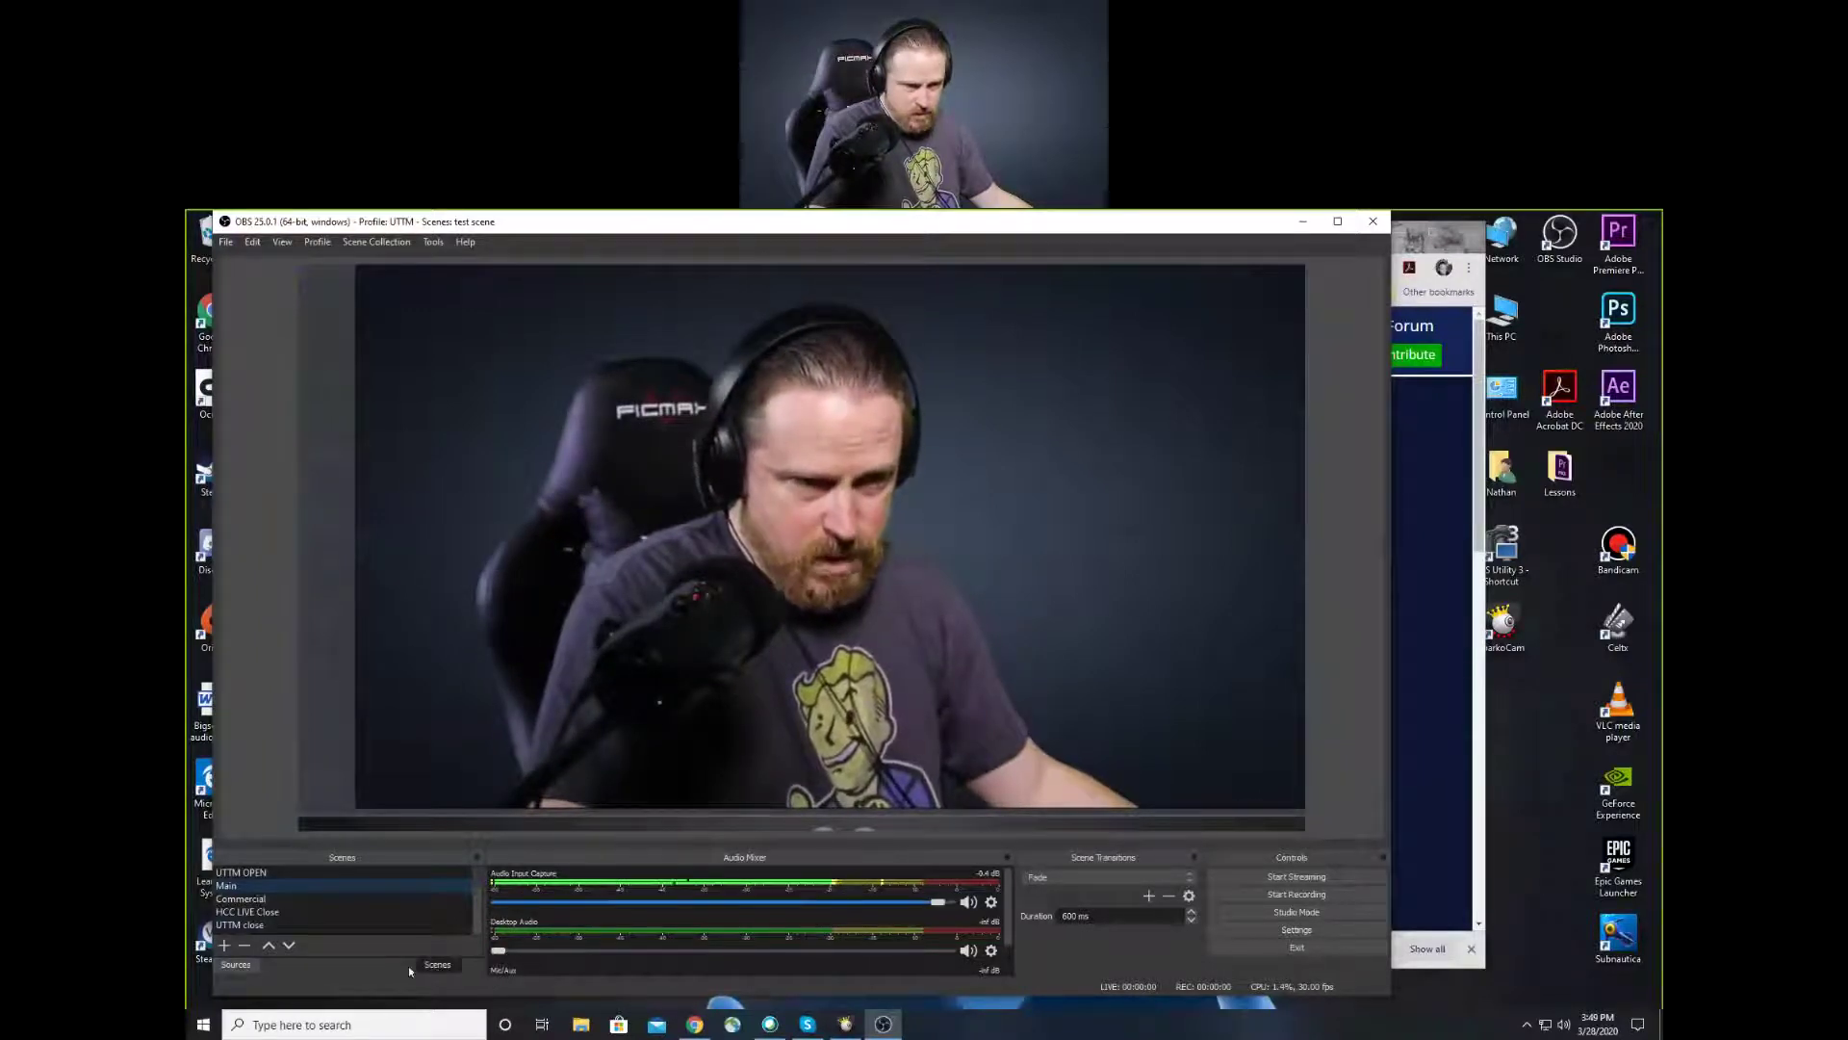
left_click(240, 965)
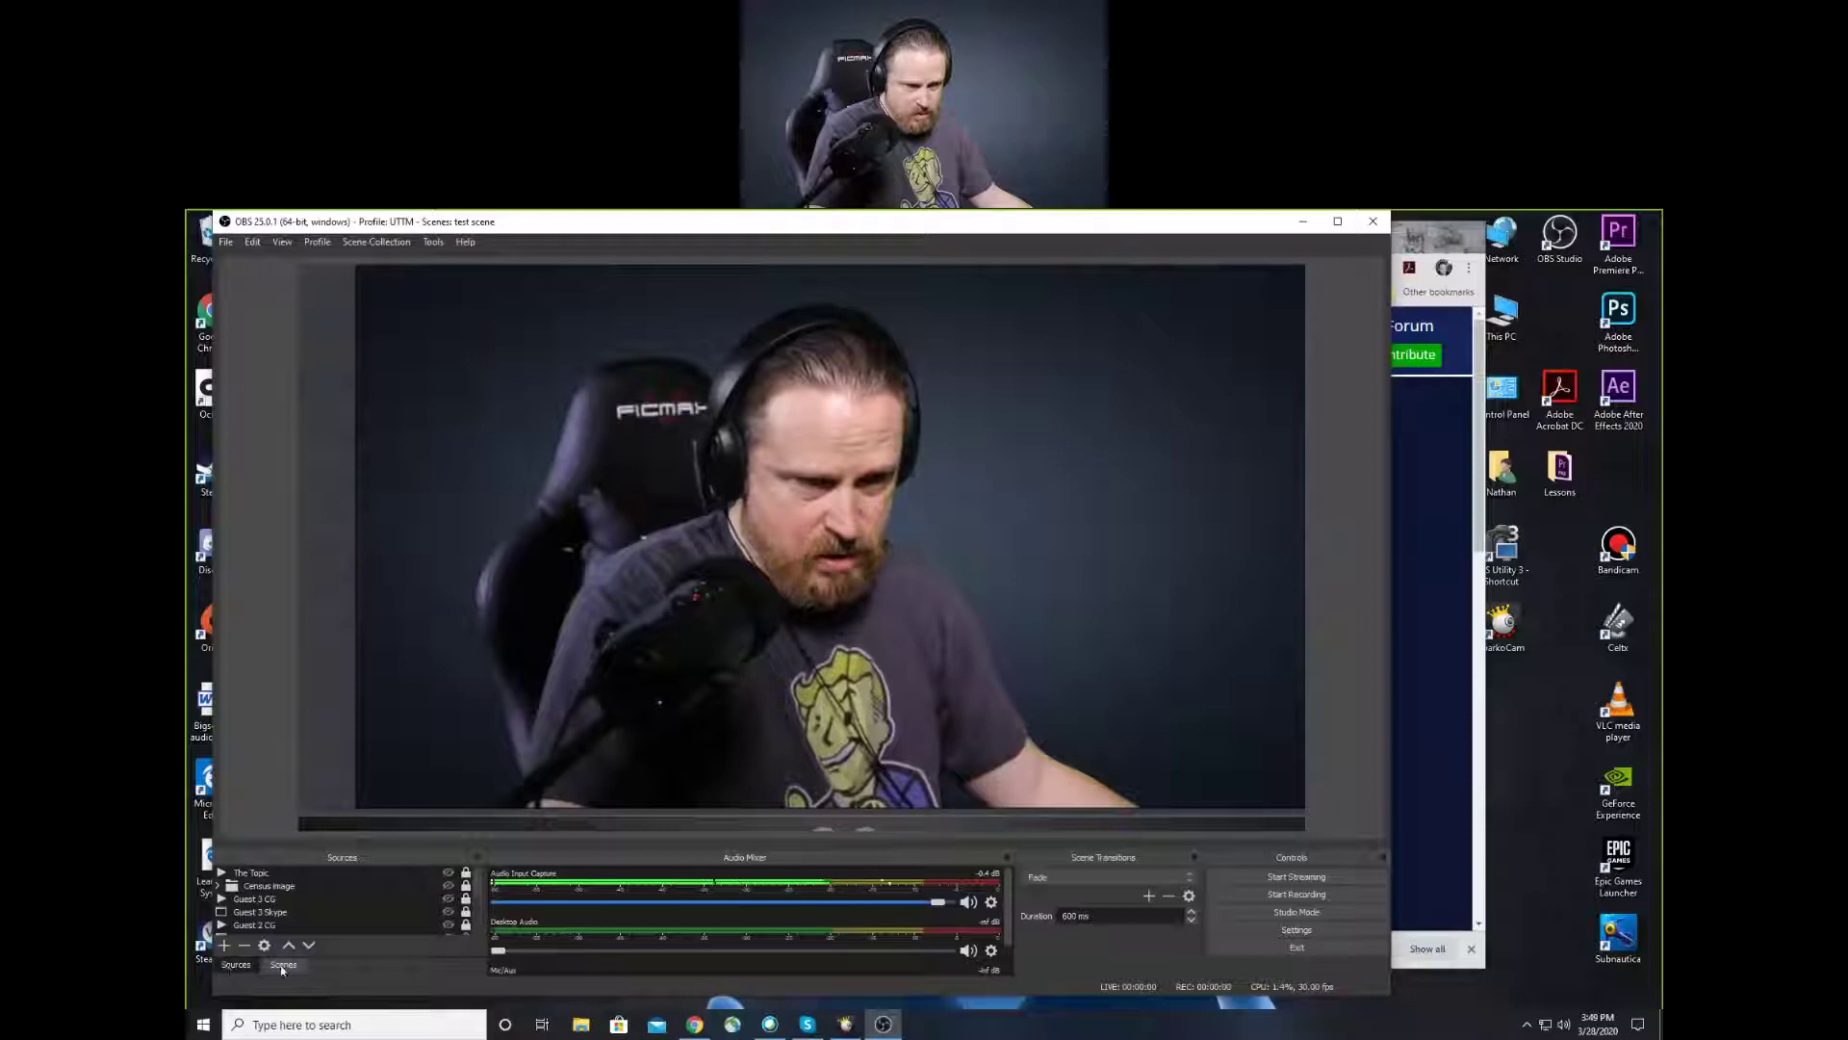
left_click(280, 965)
left_click(249, 966)
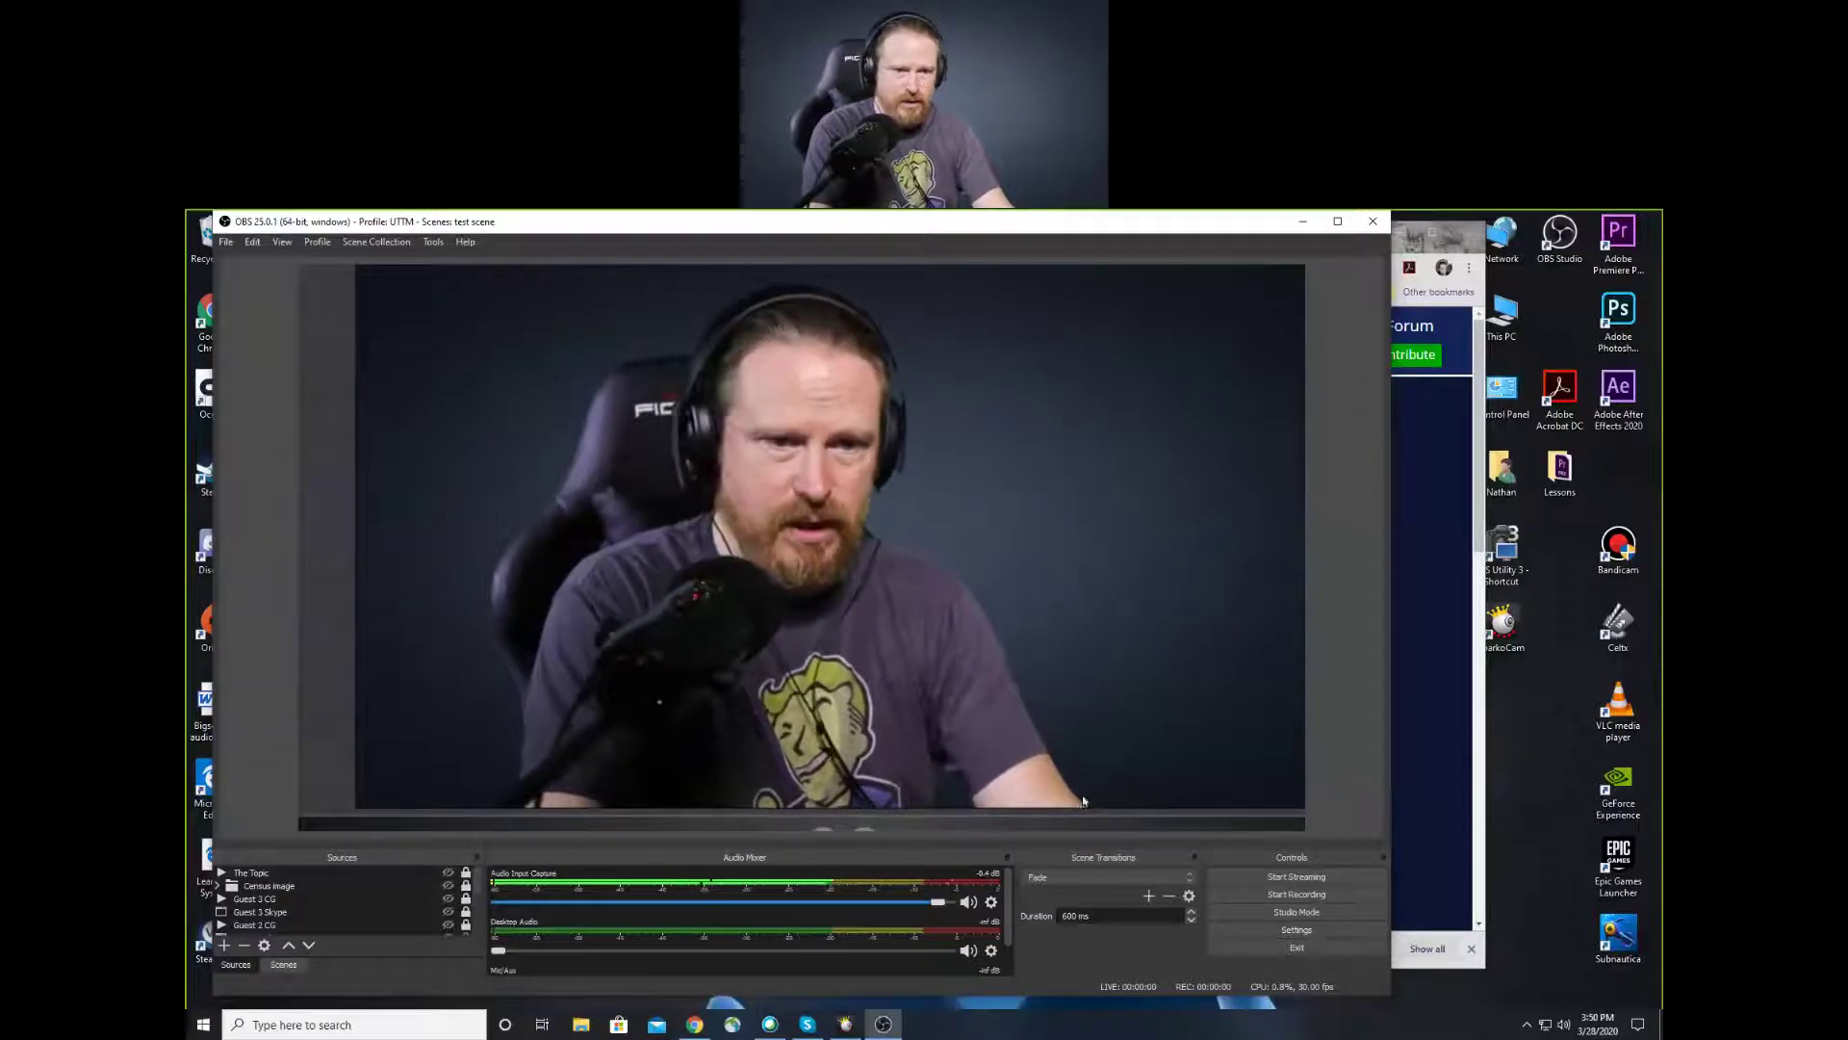
left_click(283, 964)
Switch back to the Class instruction scene collection and try to move the Scenes tab away from Sources
left_click(385, 245)
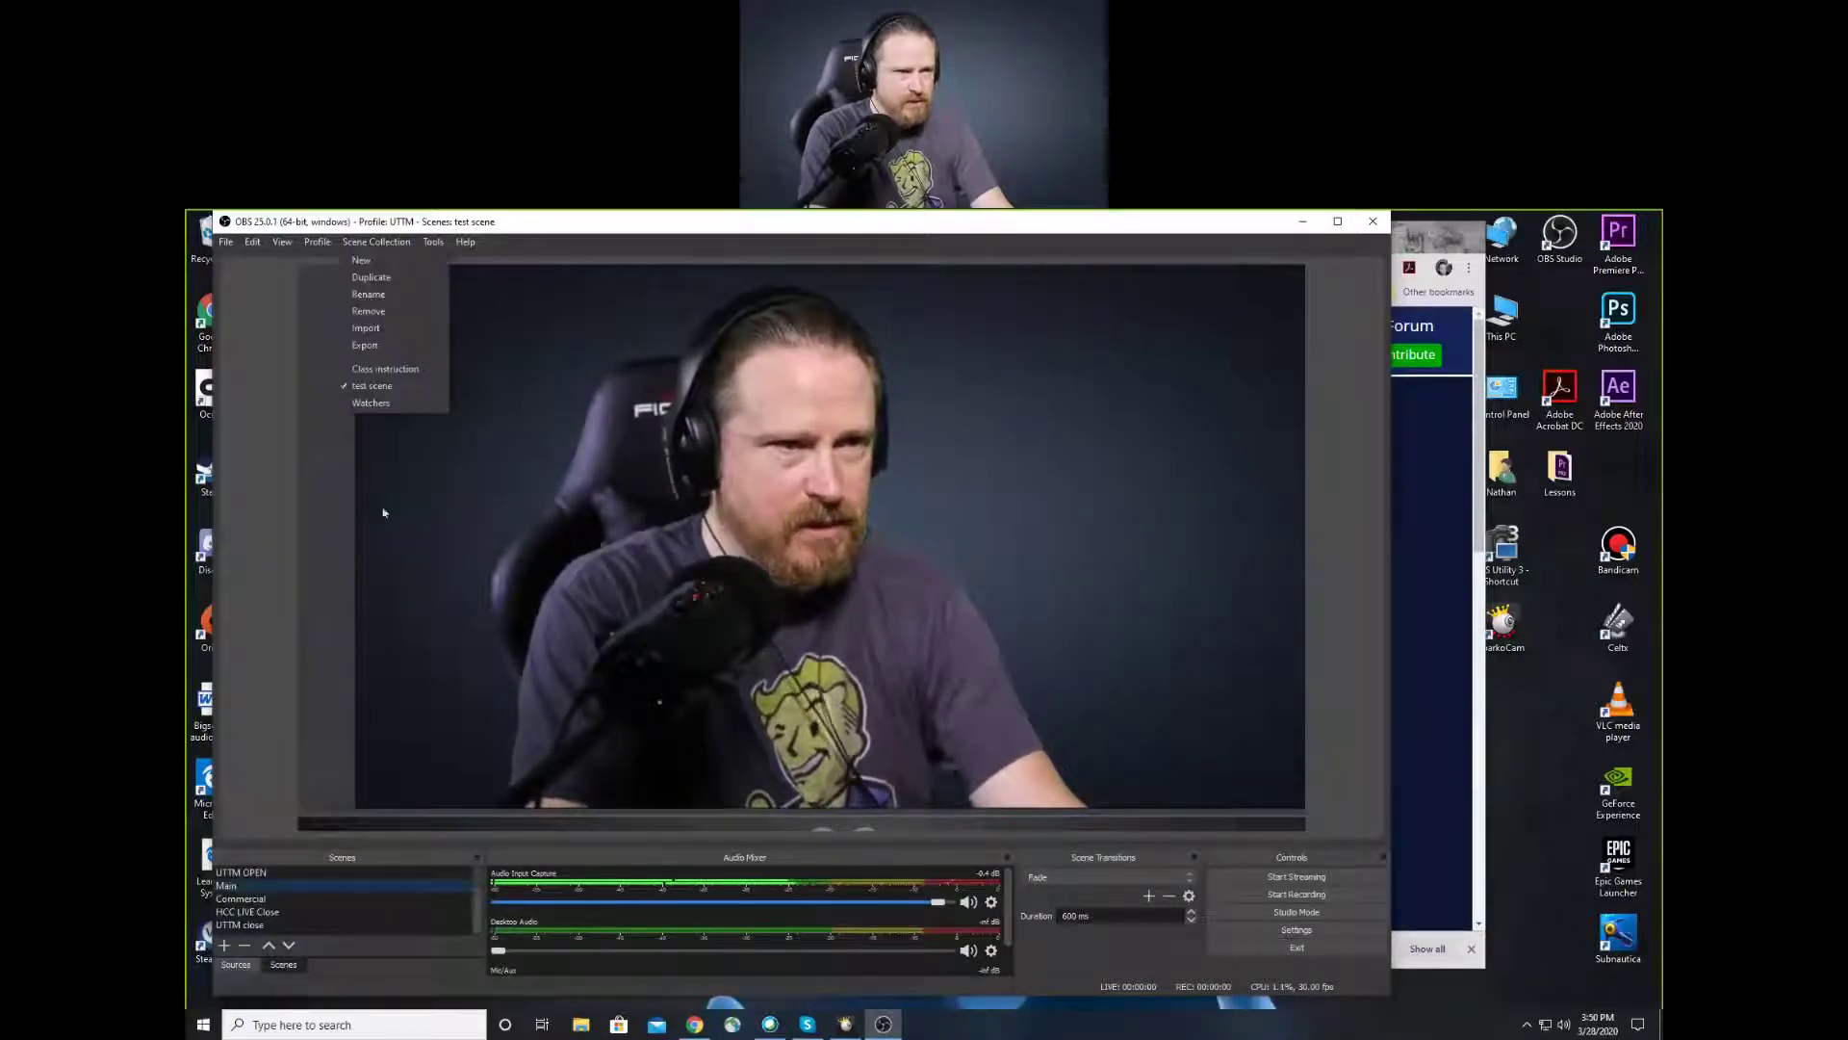
left_click(374, 397)
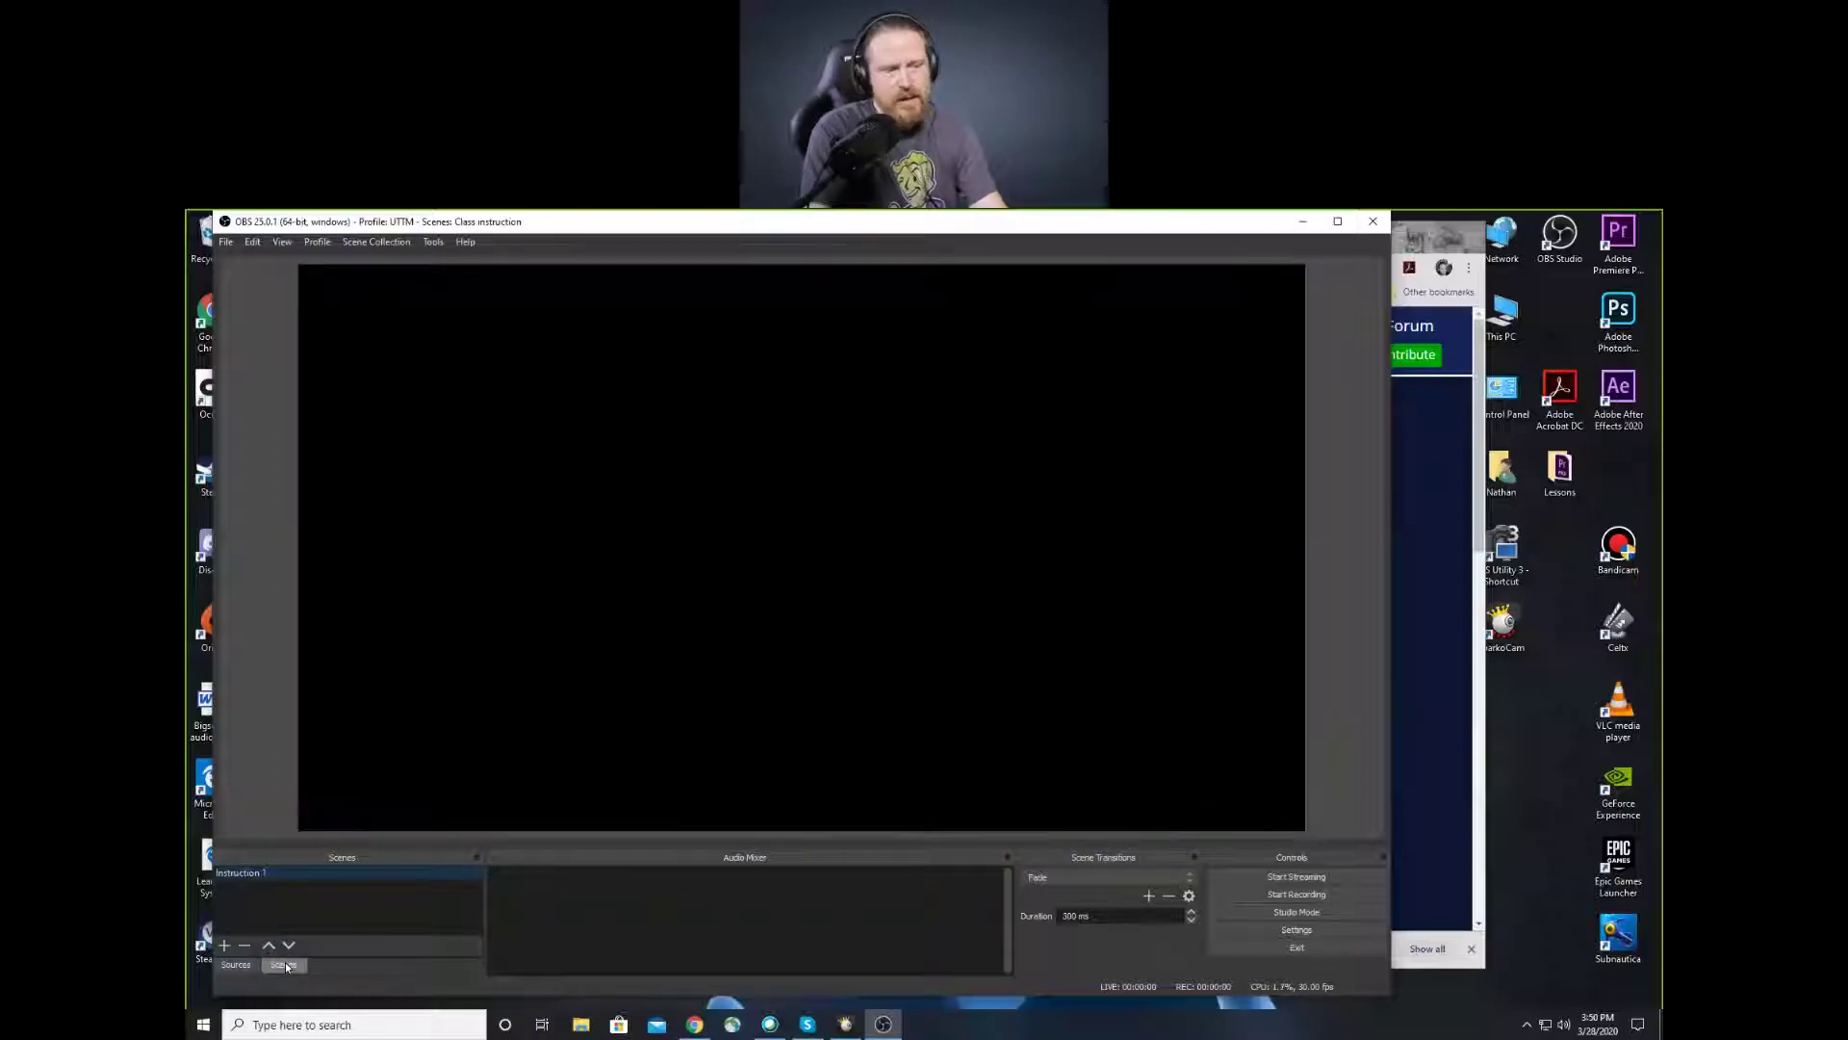
mouse_move(286, 967)
left_mouse_down()
mouse_move(467, 965)
mouse_move(322, 967)
left_mouse_up()
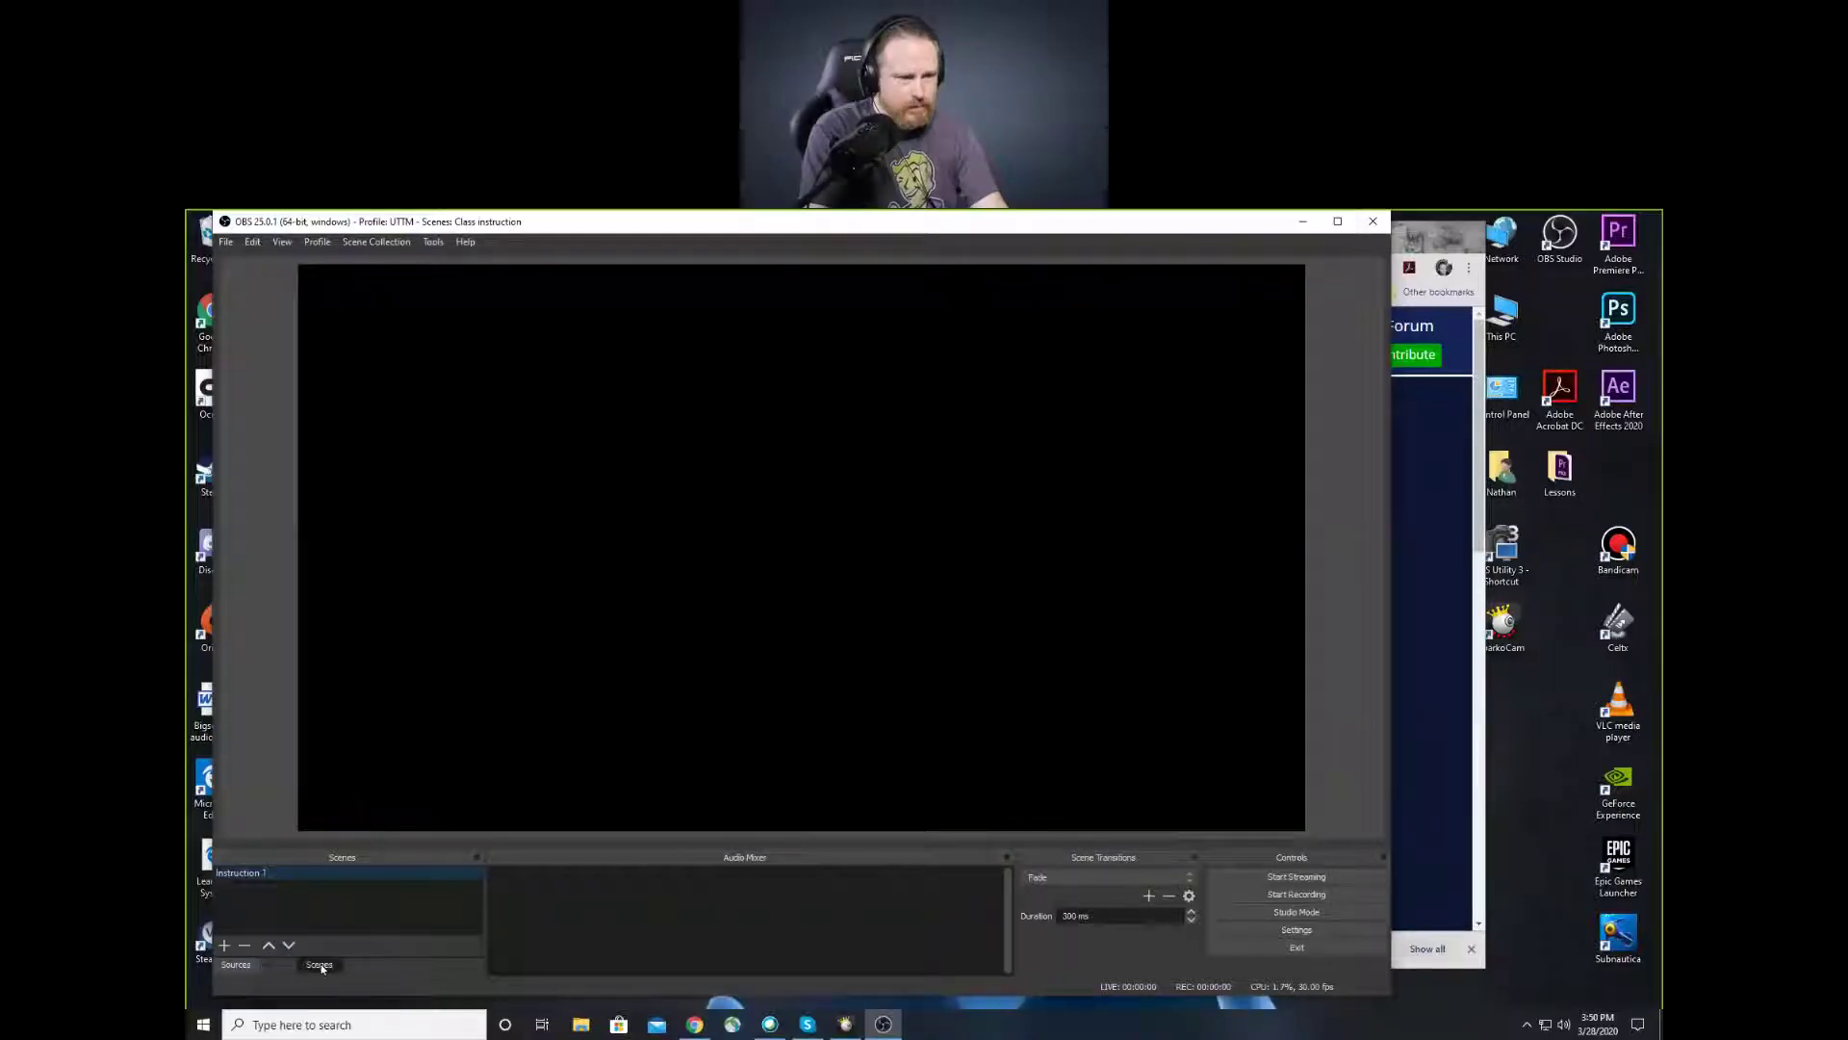
Hide the status bar, and view the windowed Multiview before closing it again
left_click(282, 243)
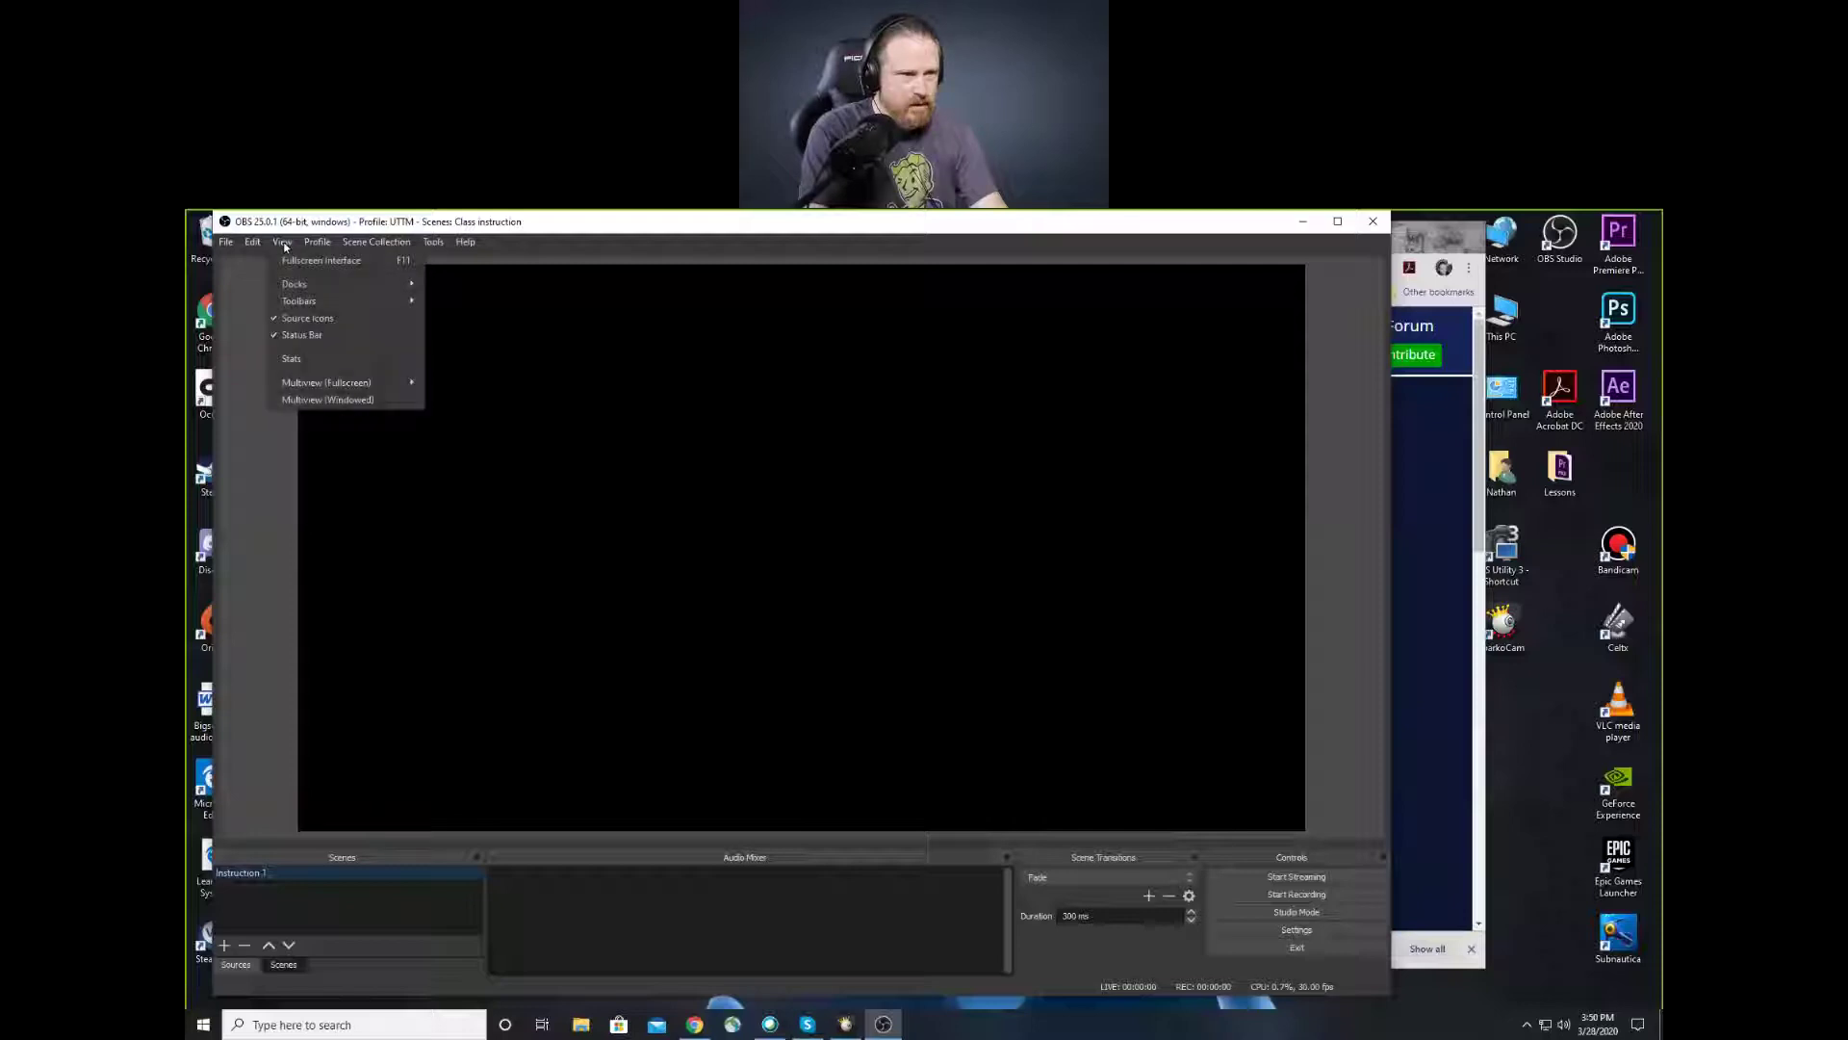
left_click(297, 335)
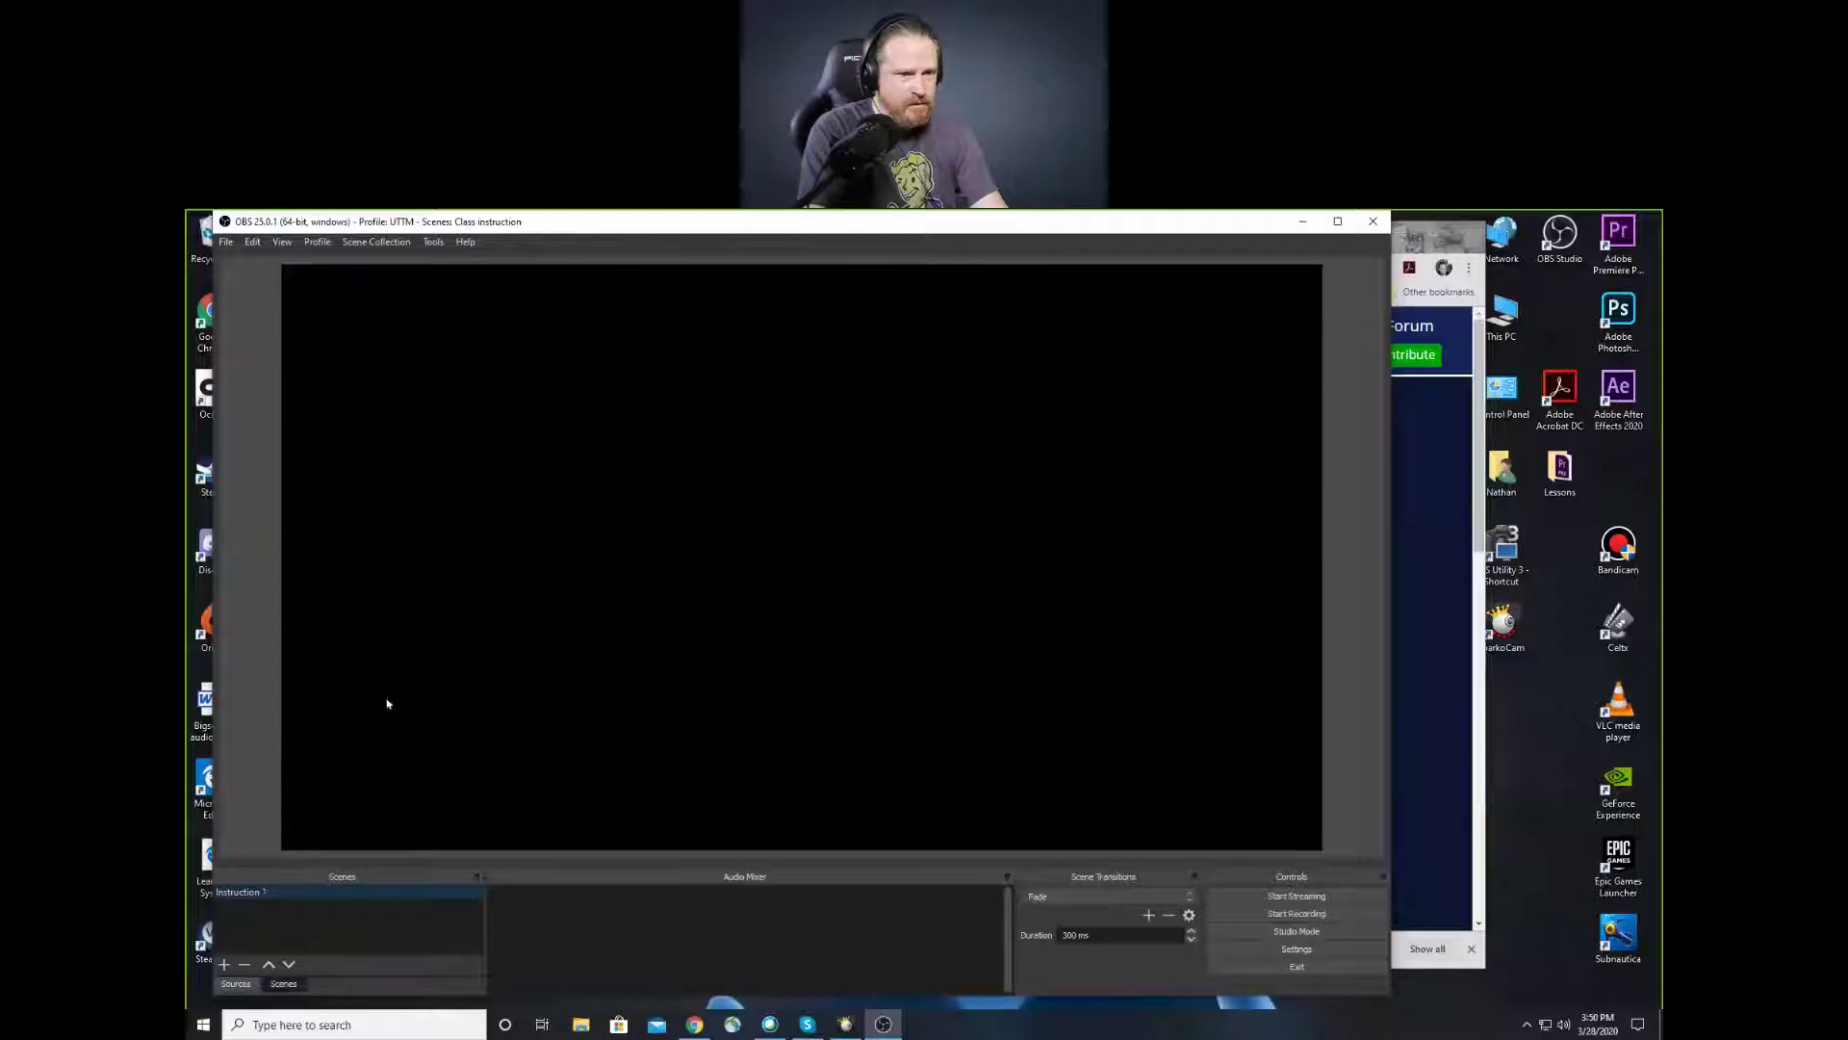
left_click(284, 244)
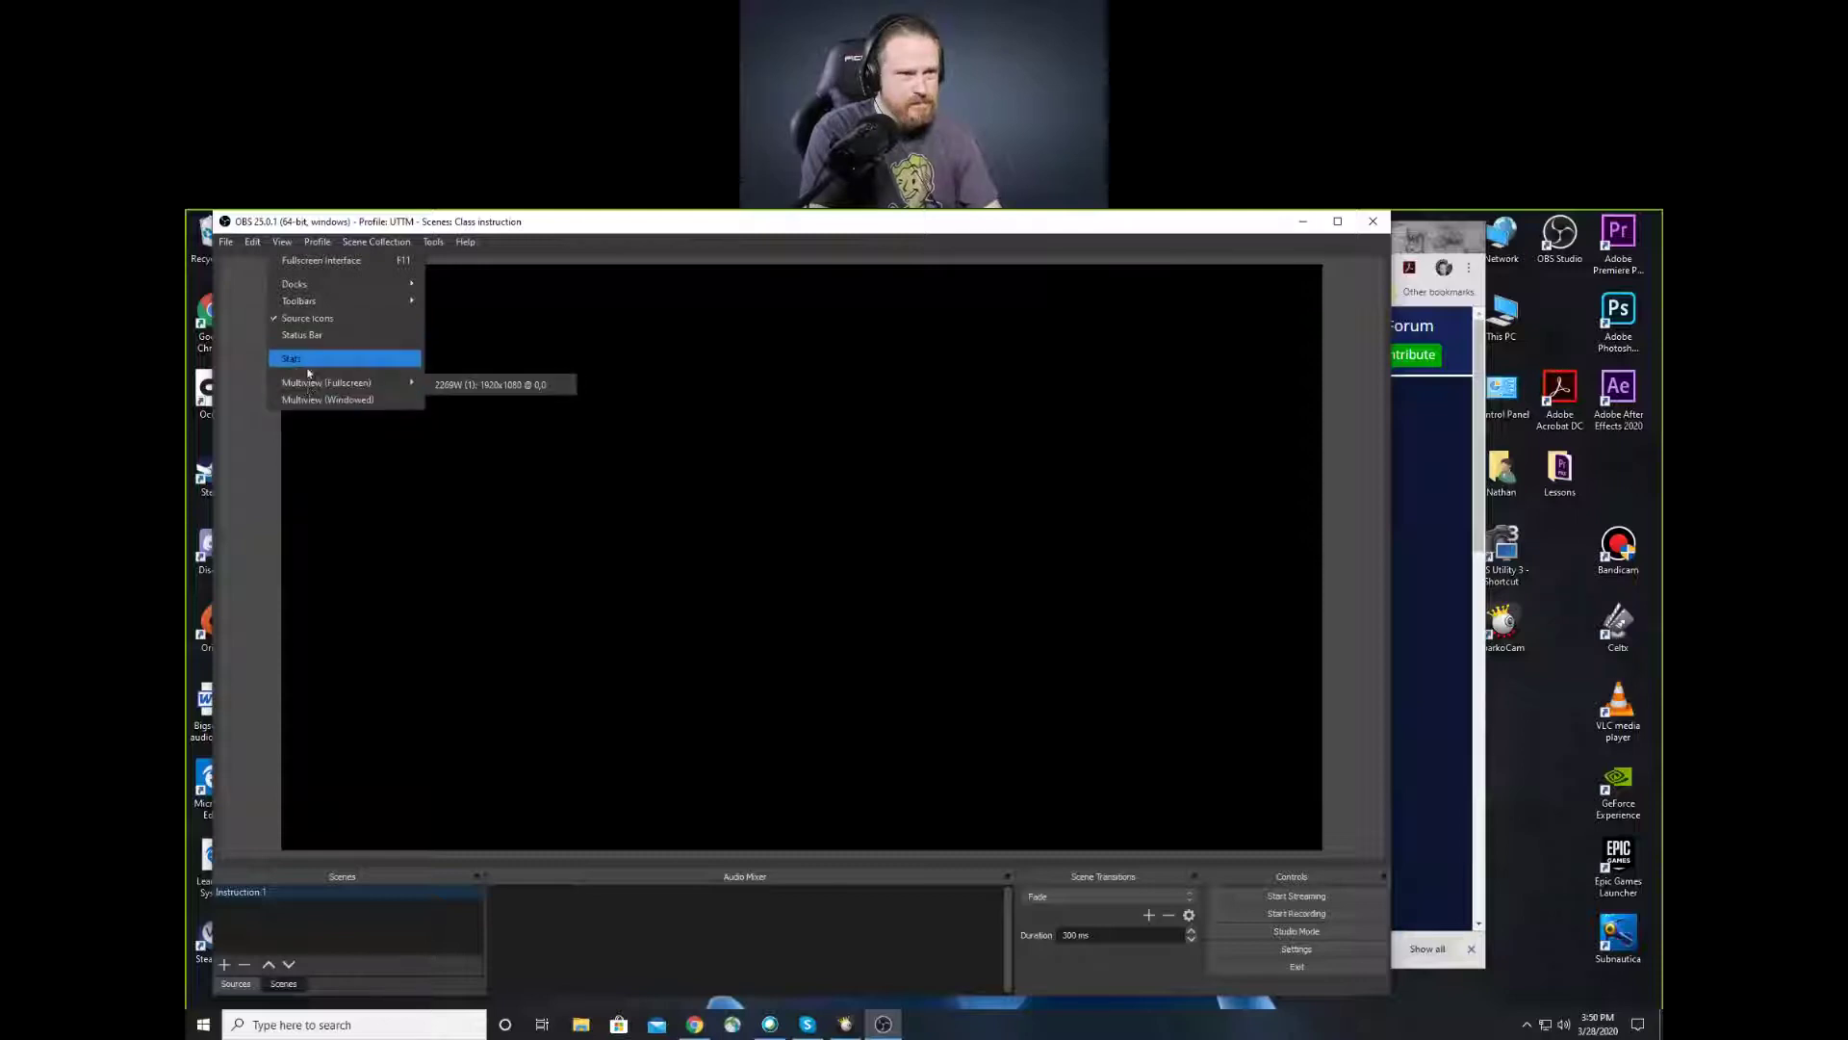
left_click(321, 402)
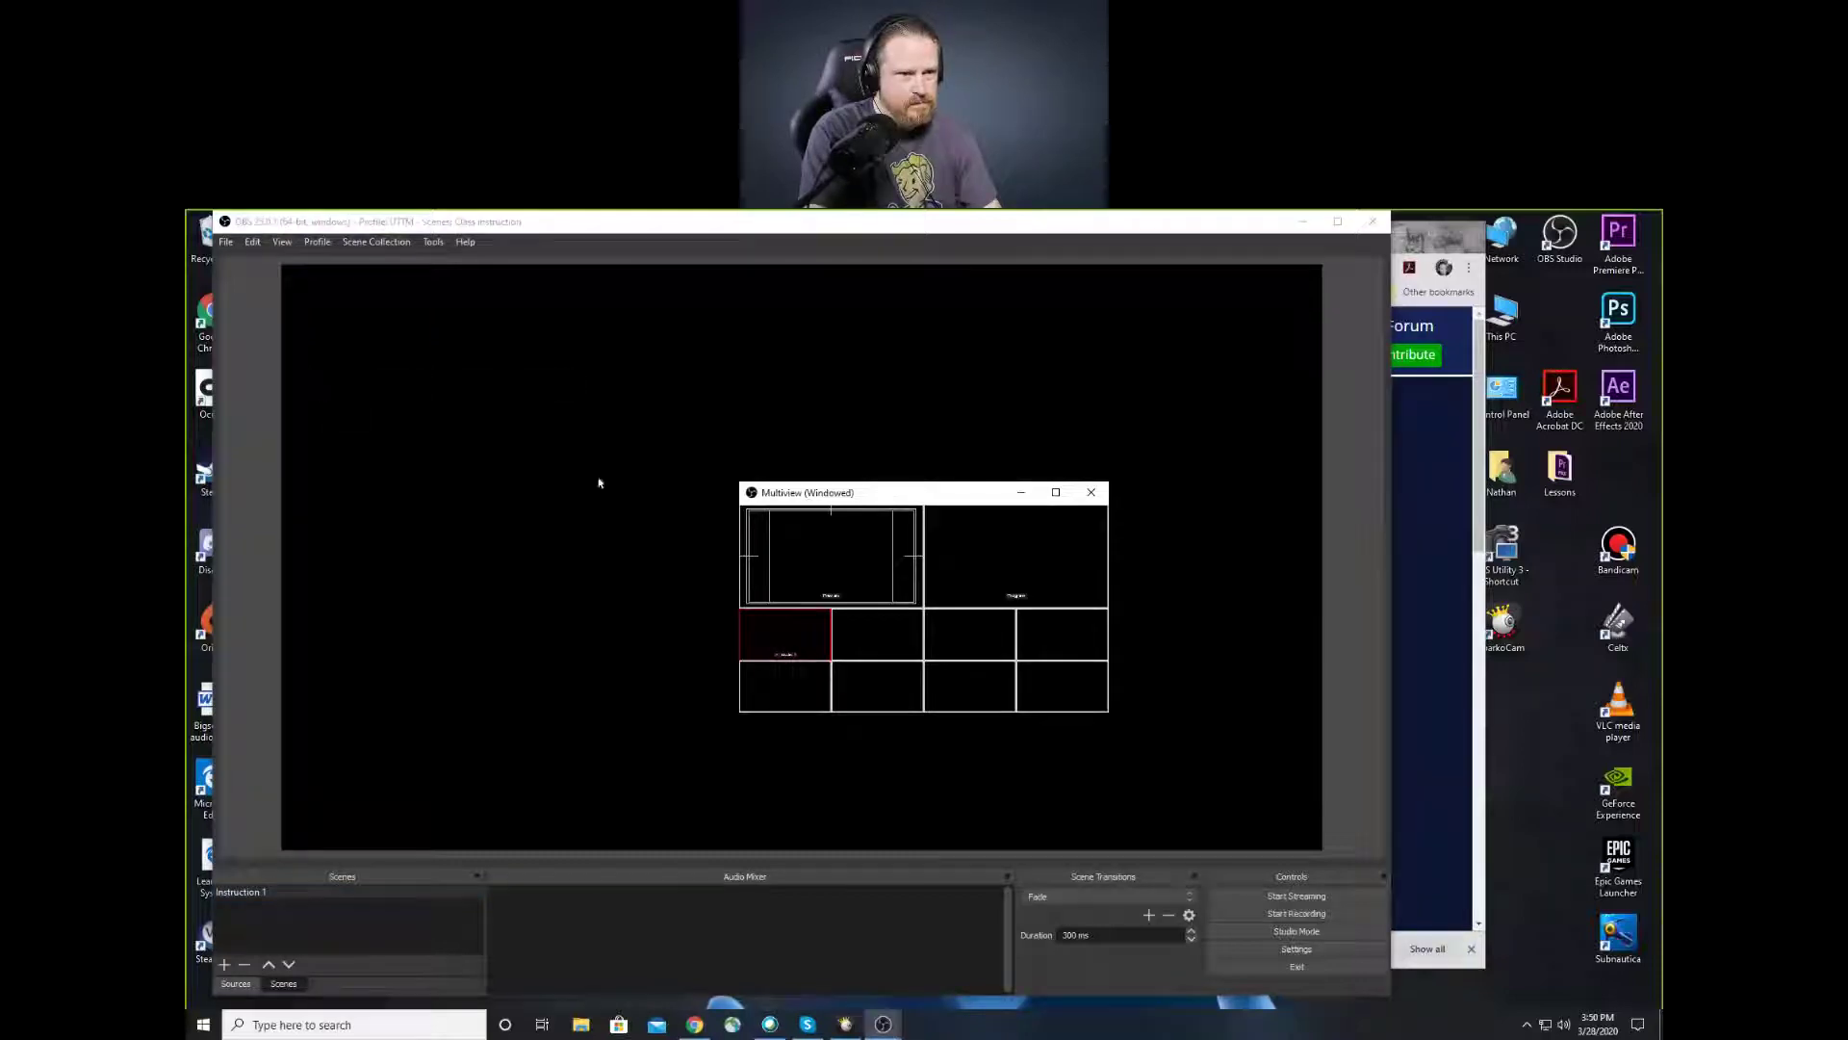
left_click(1090, 492)
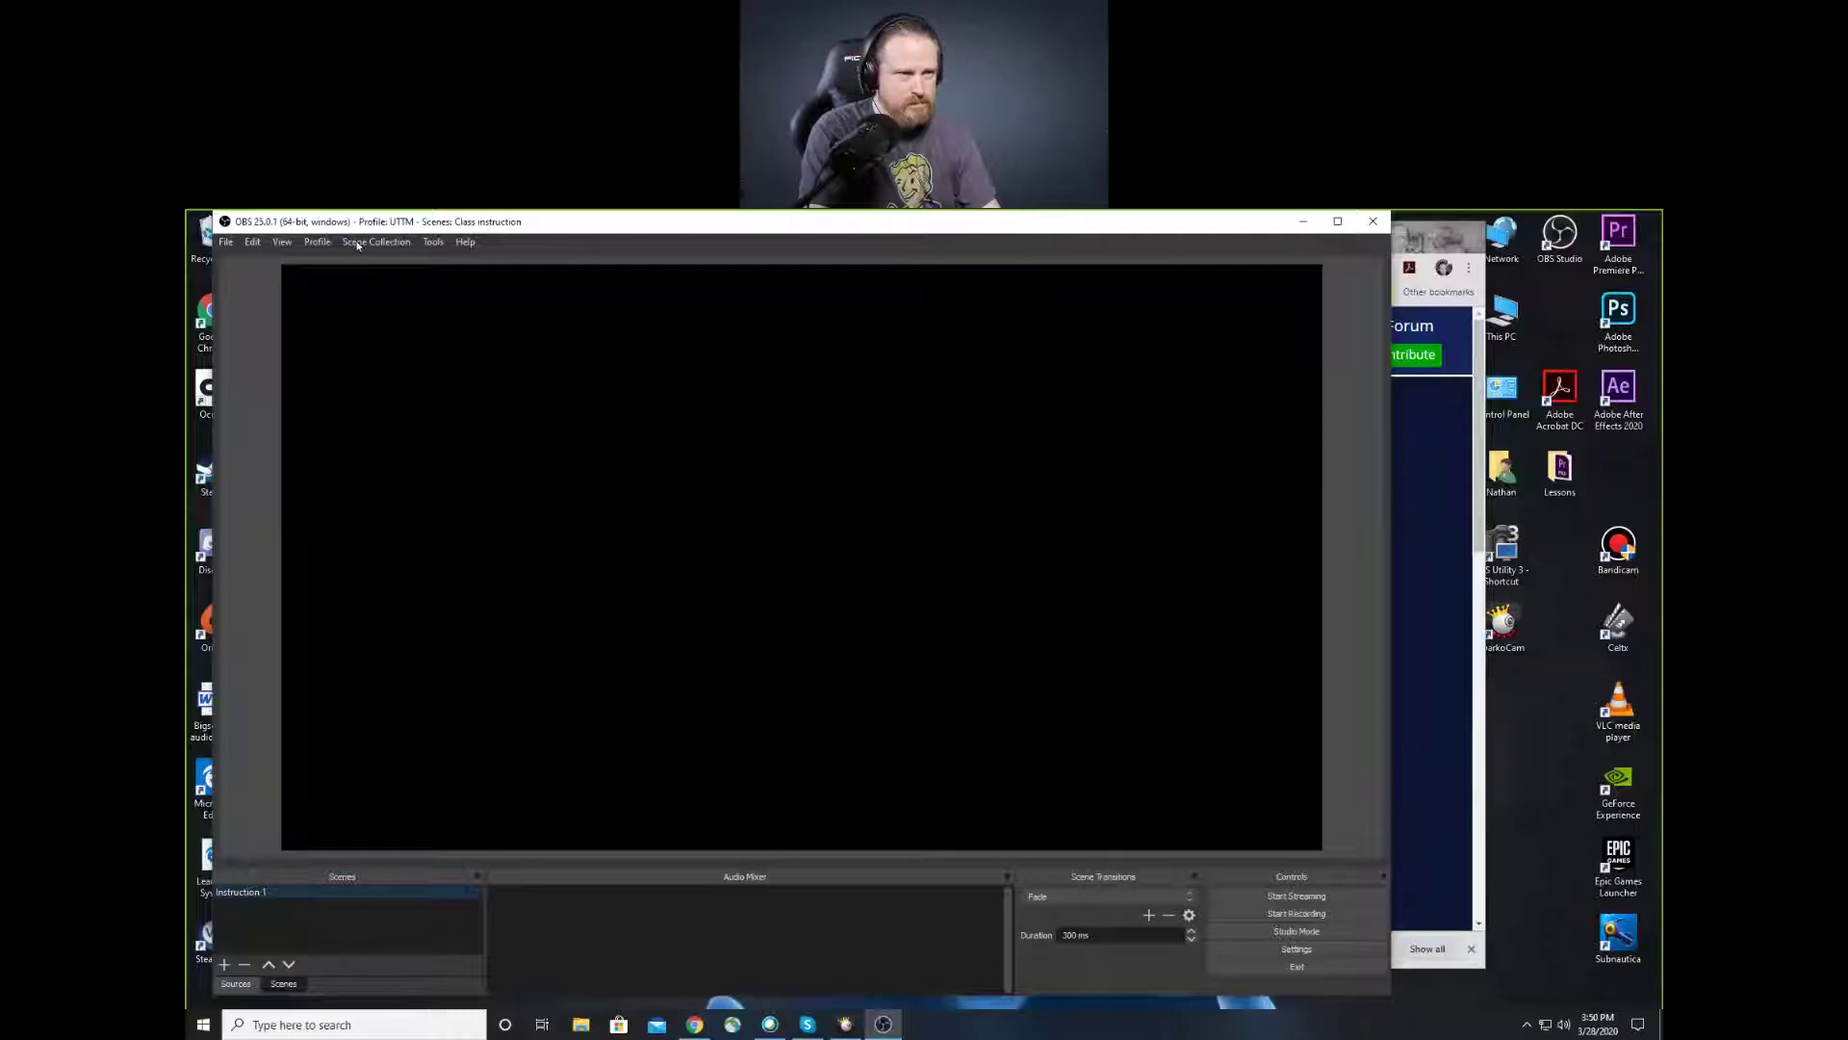
Close OBS Studio and start it again from the desktop
left_click(357, 244)
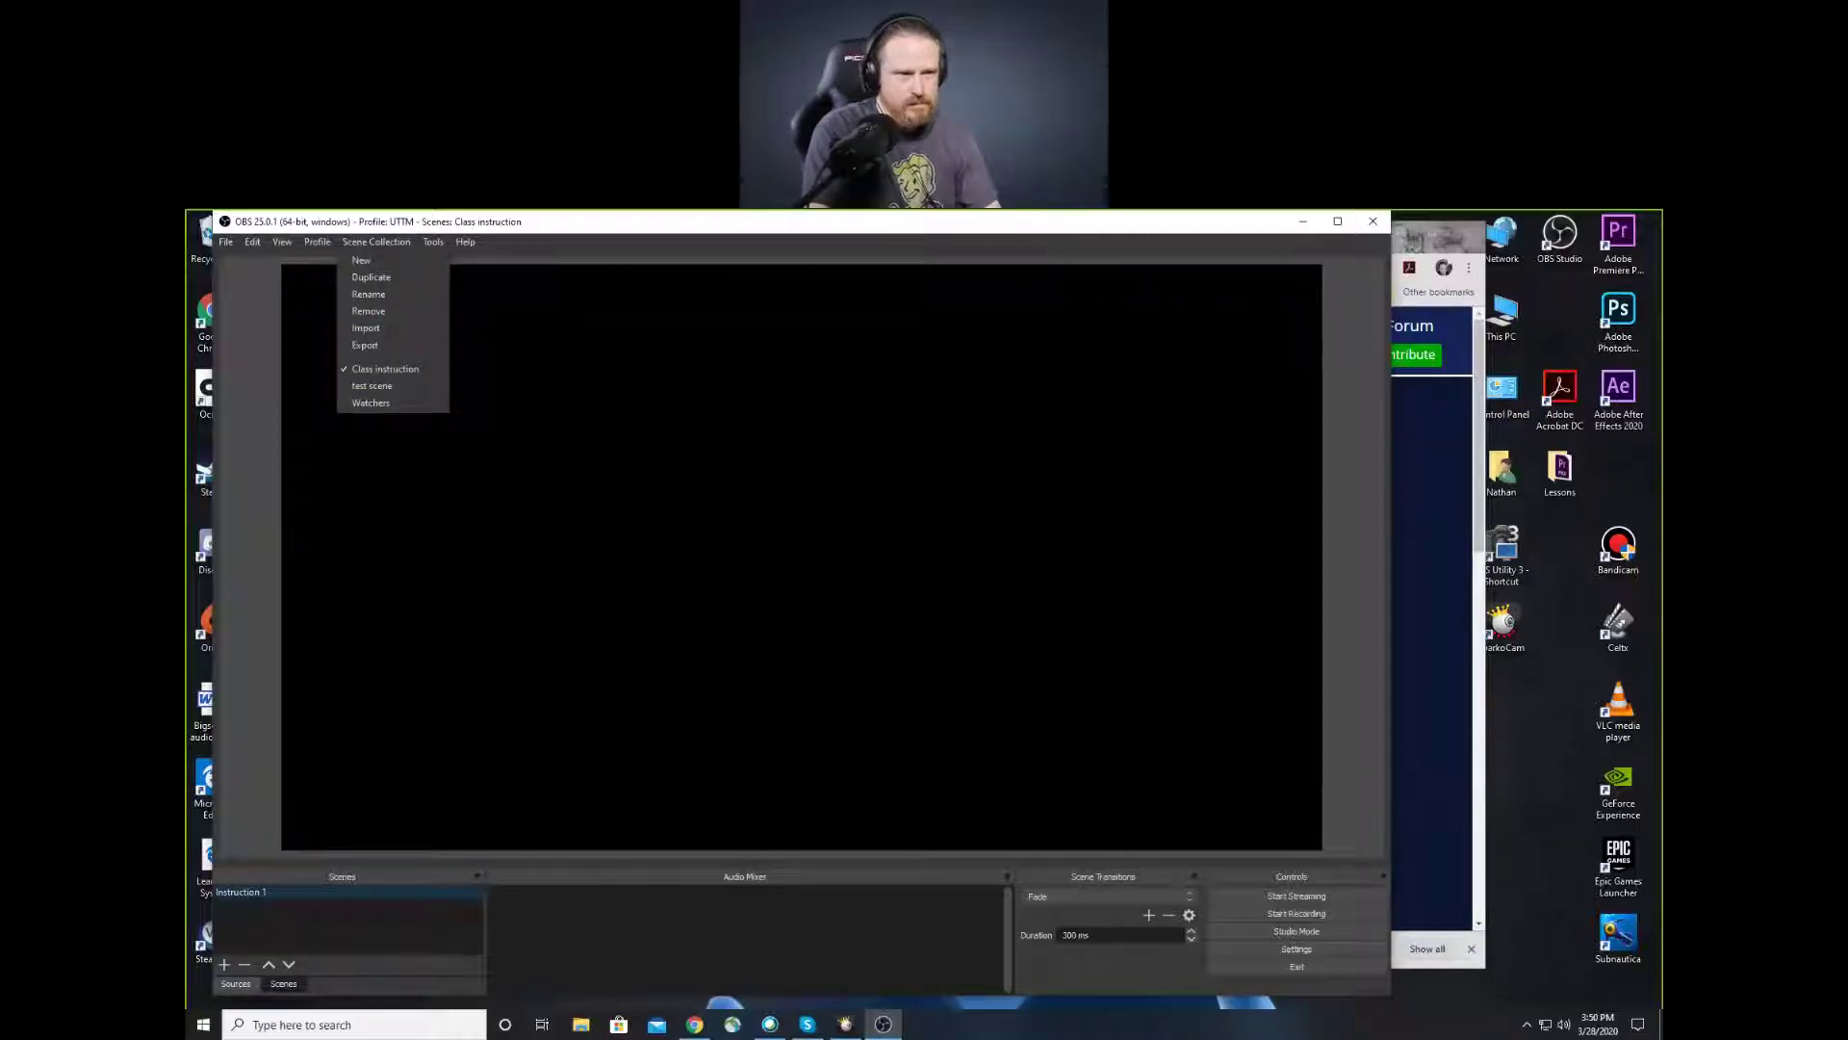
left_click(1374, 224)
left_click(1374, 225)
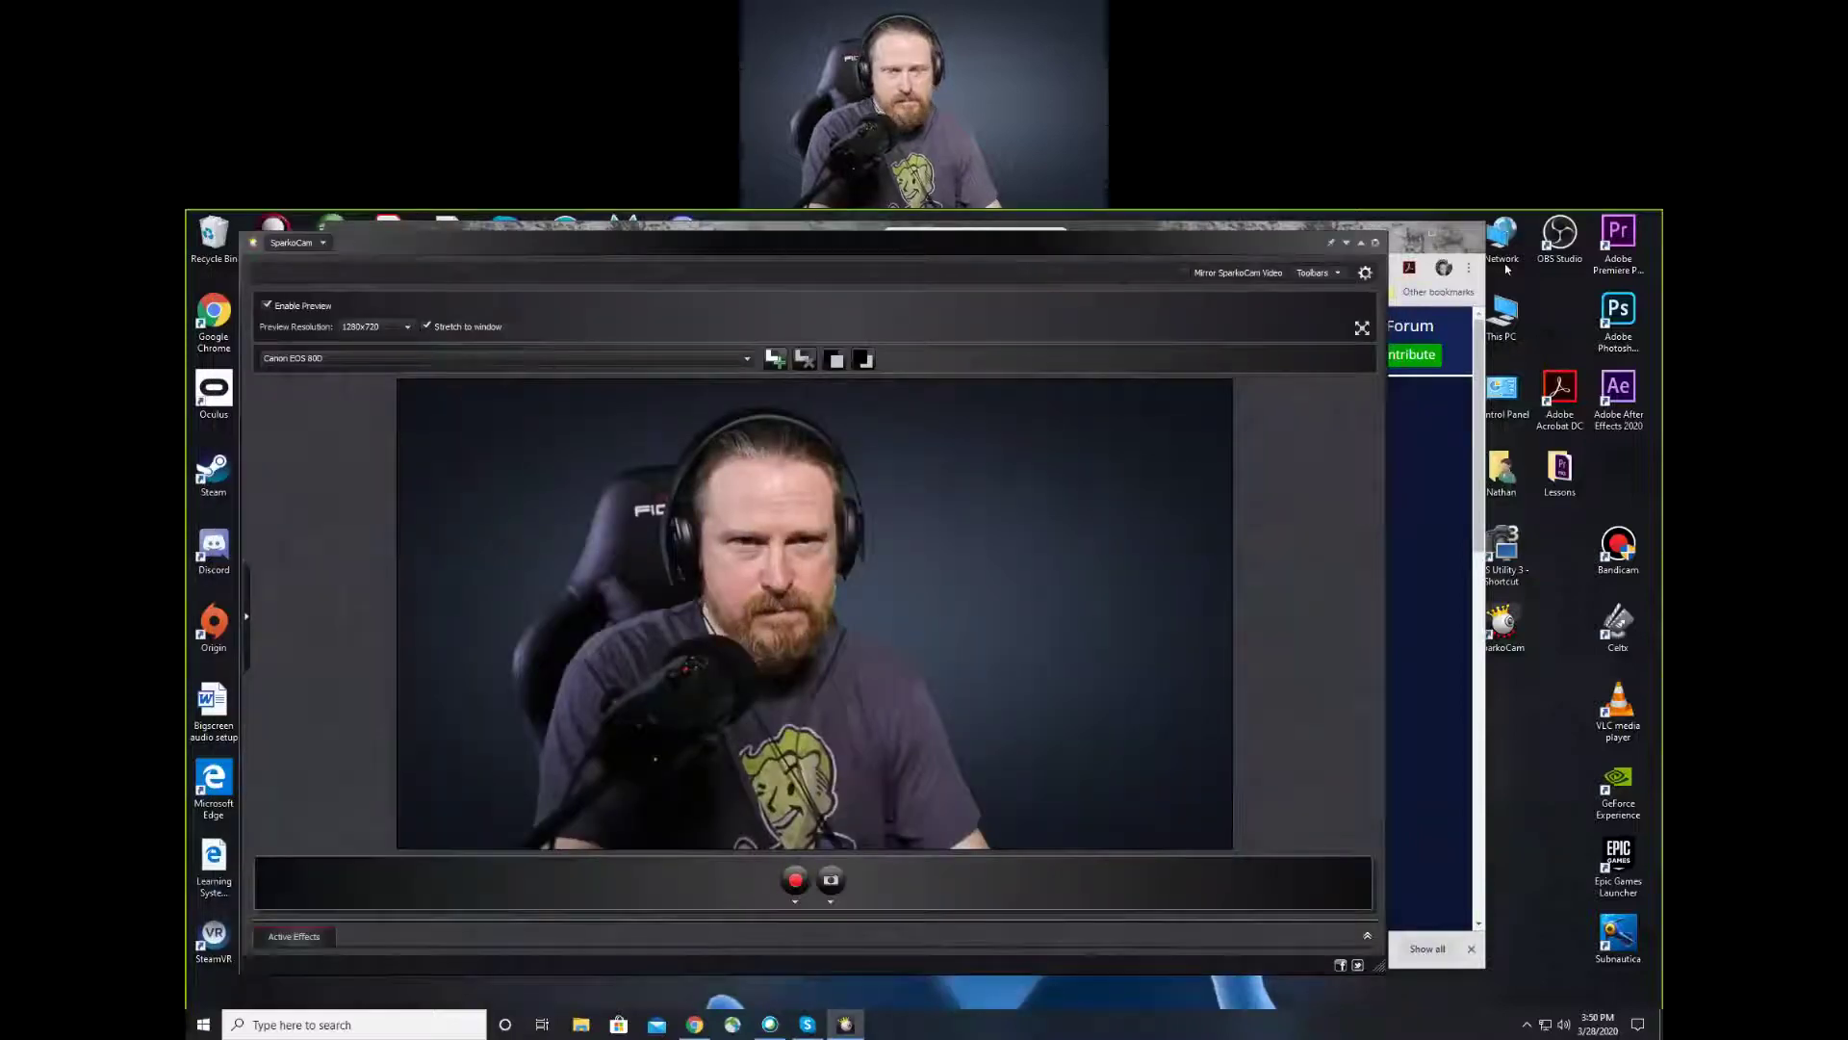
double_click(1560, 238)
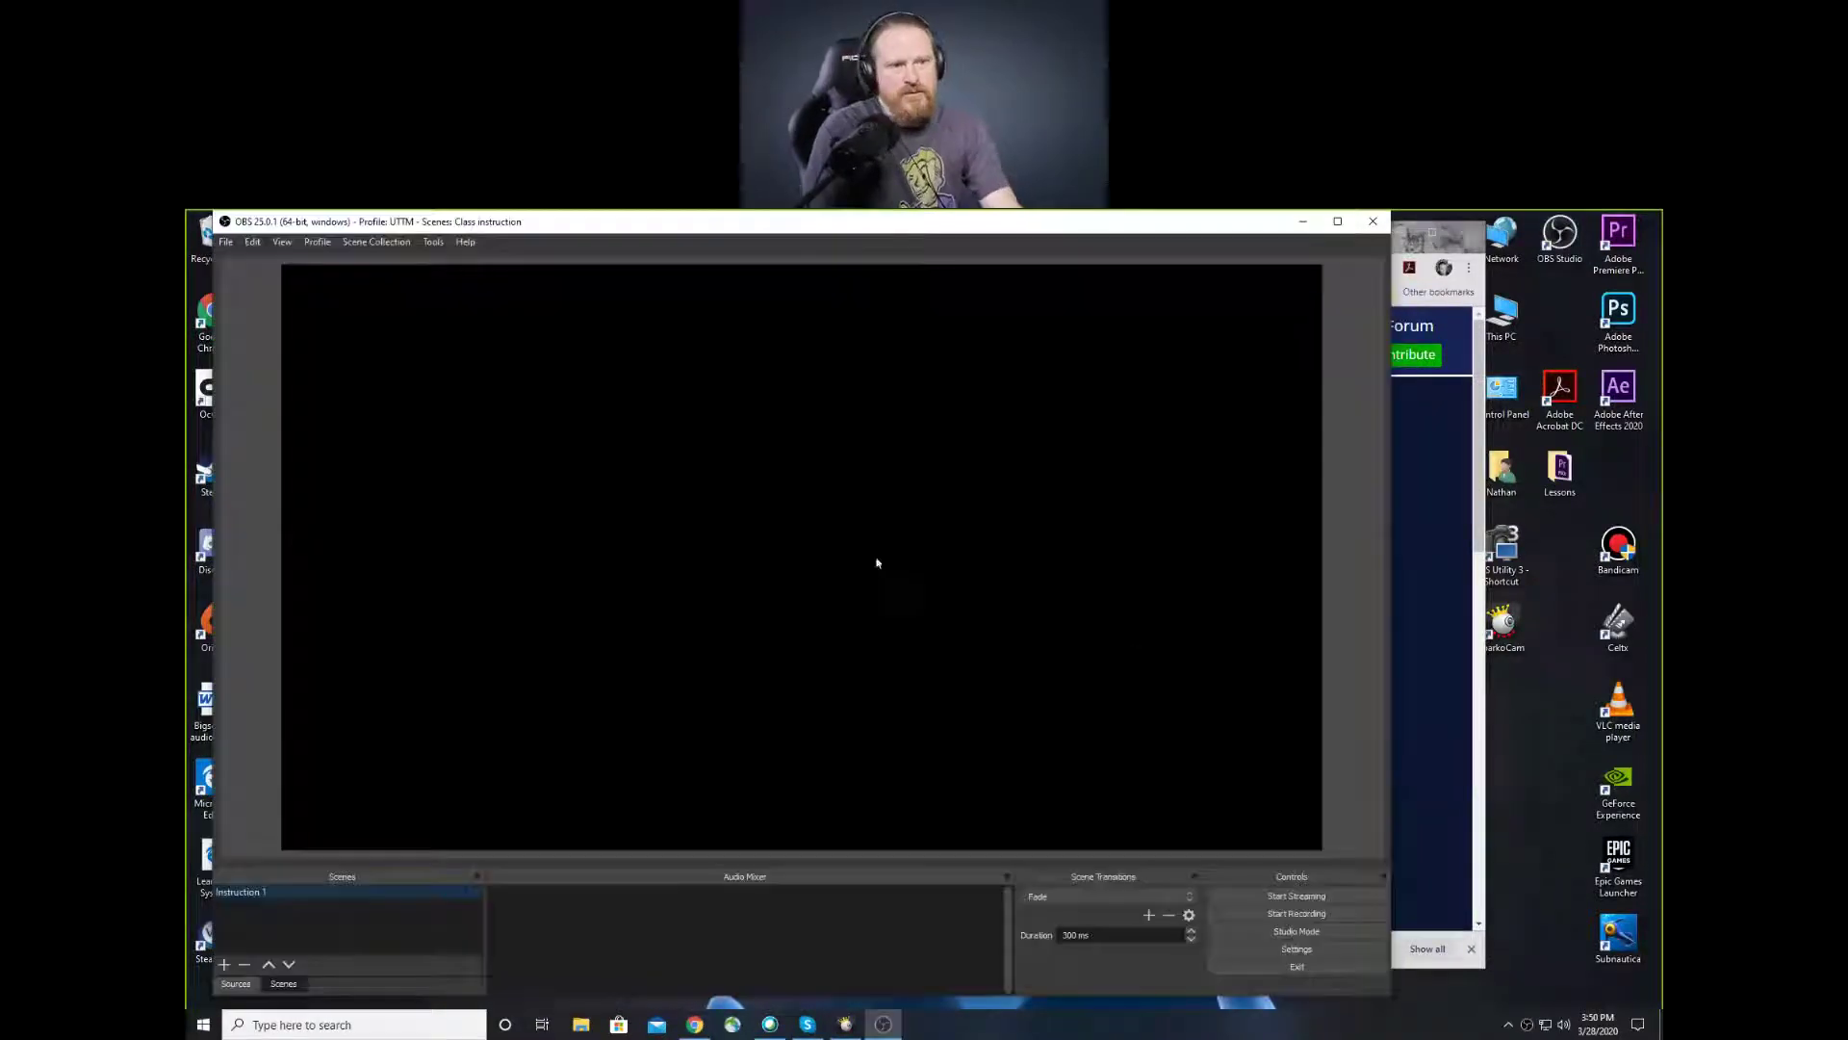
Separate the tabbed Scenes and Sources docks so they sit side by side, and make both narrower
left_click(234, 985)
mouse_move(229, 994)
left_mouse_down()
mouse_move(261, 953)
mouse_move(235, 983)
left_mouse_up()
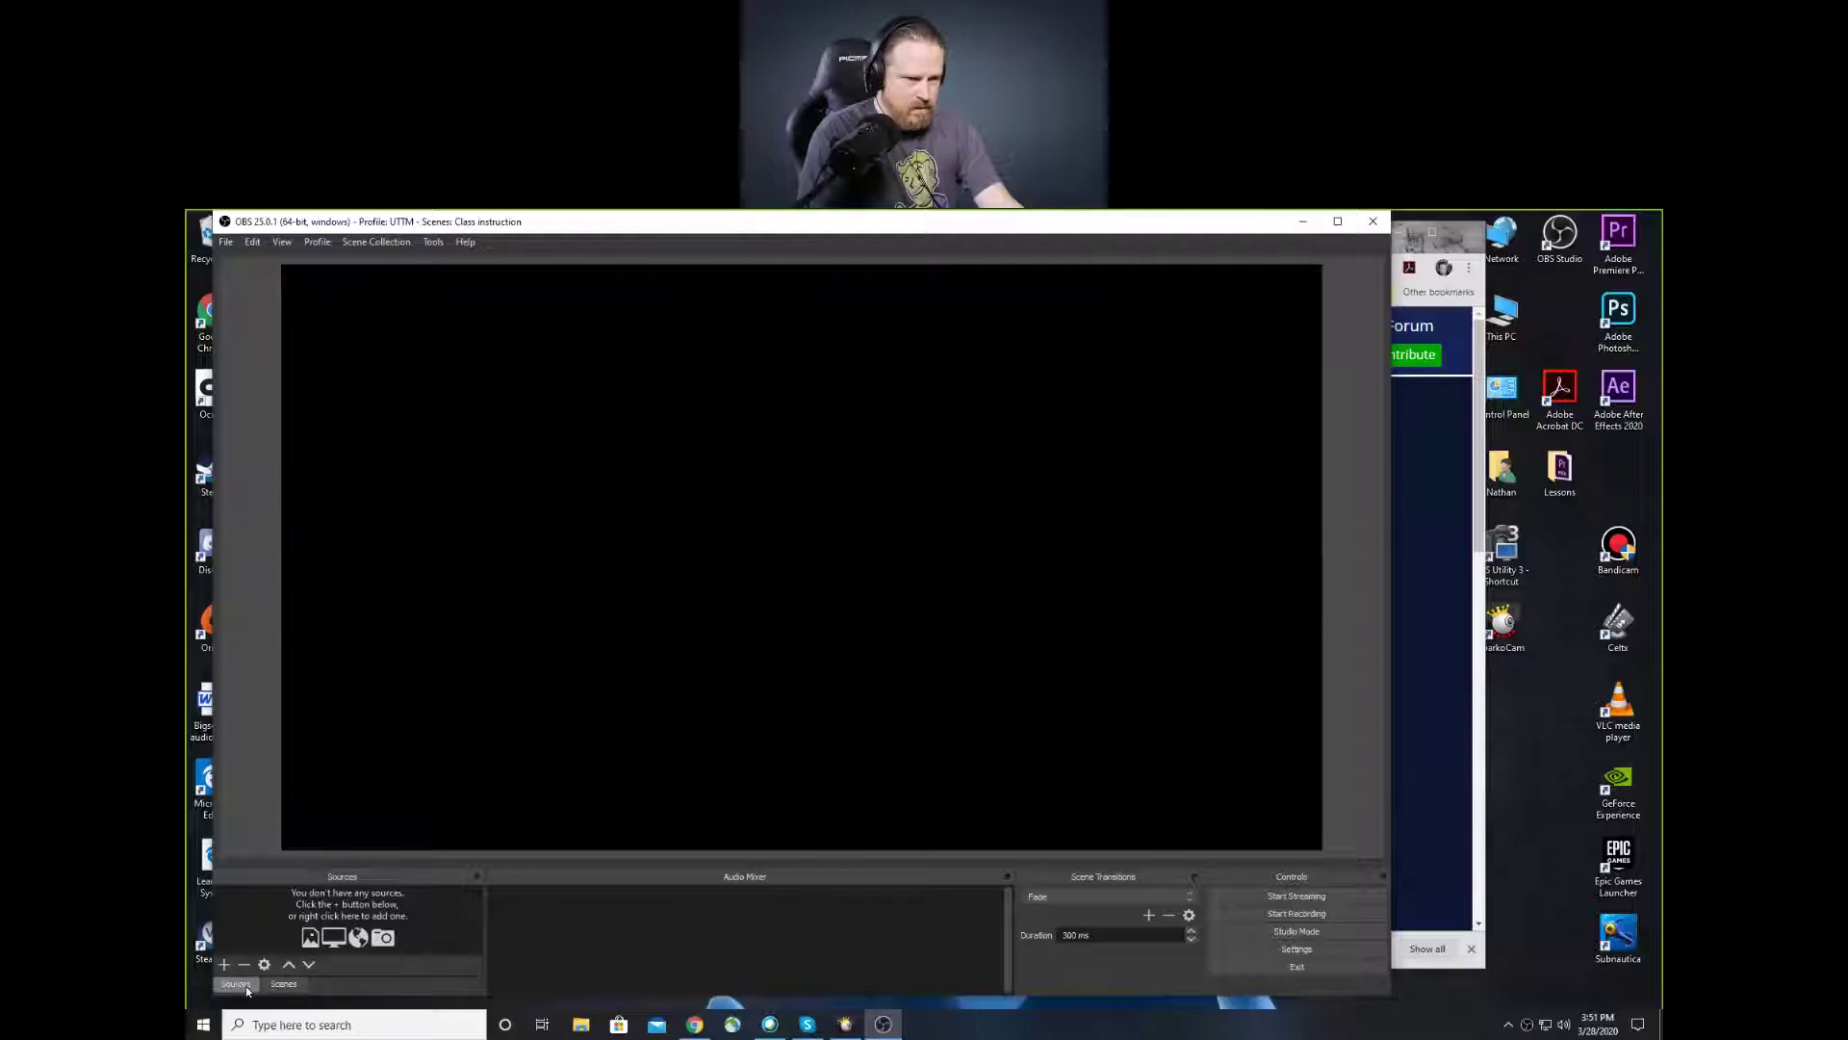
left_click(284, 984)
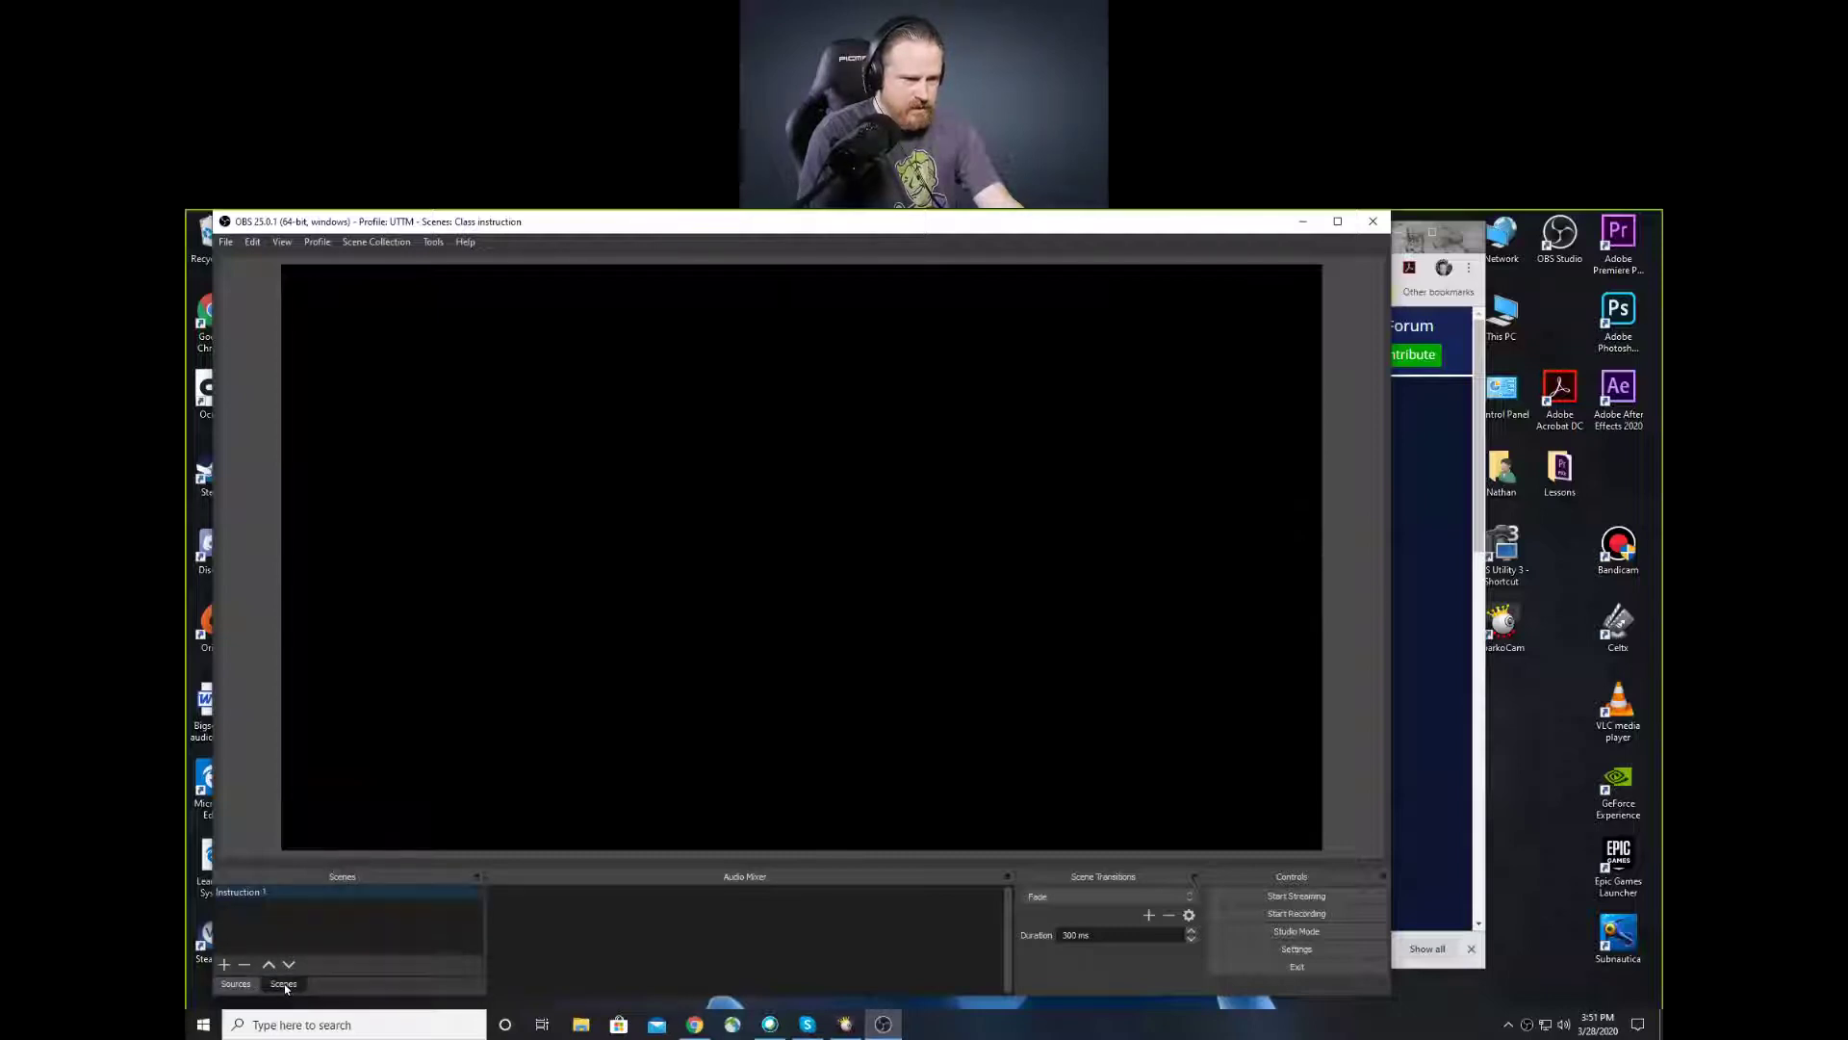
left_click(475, 877)
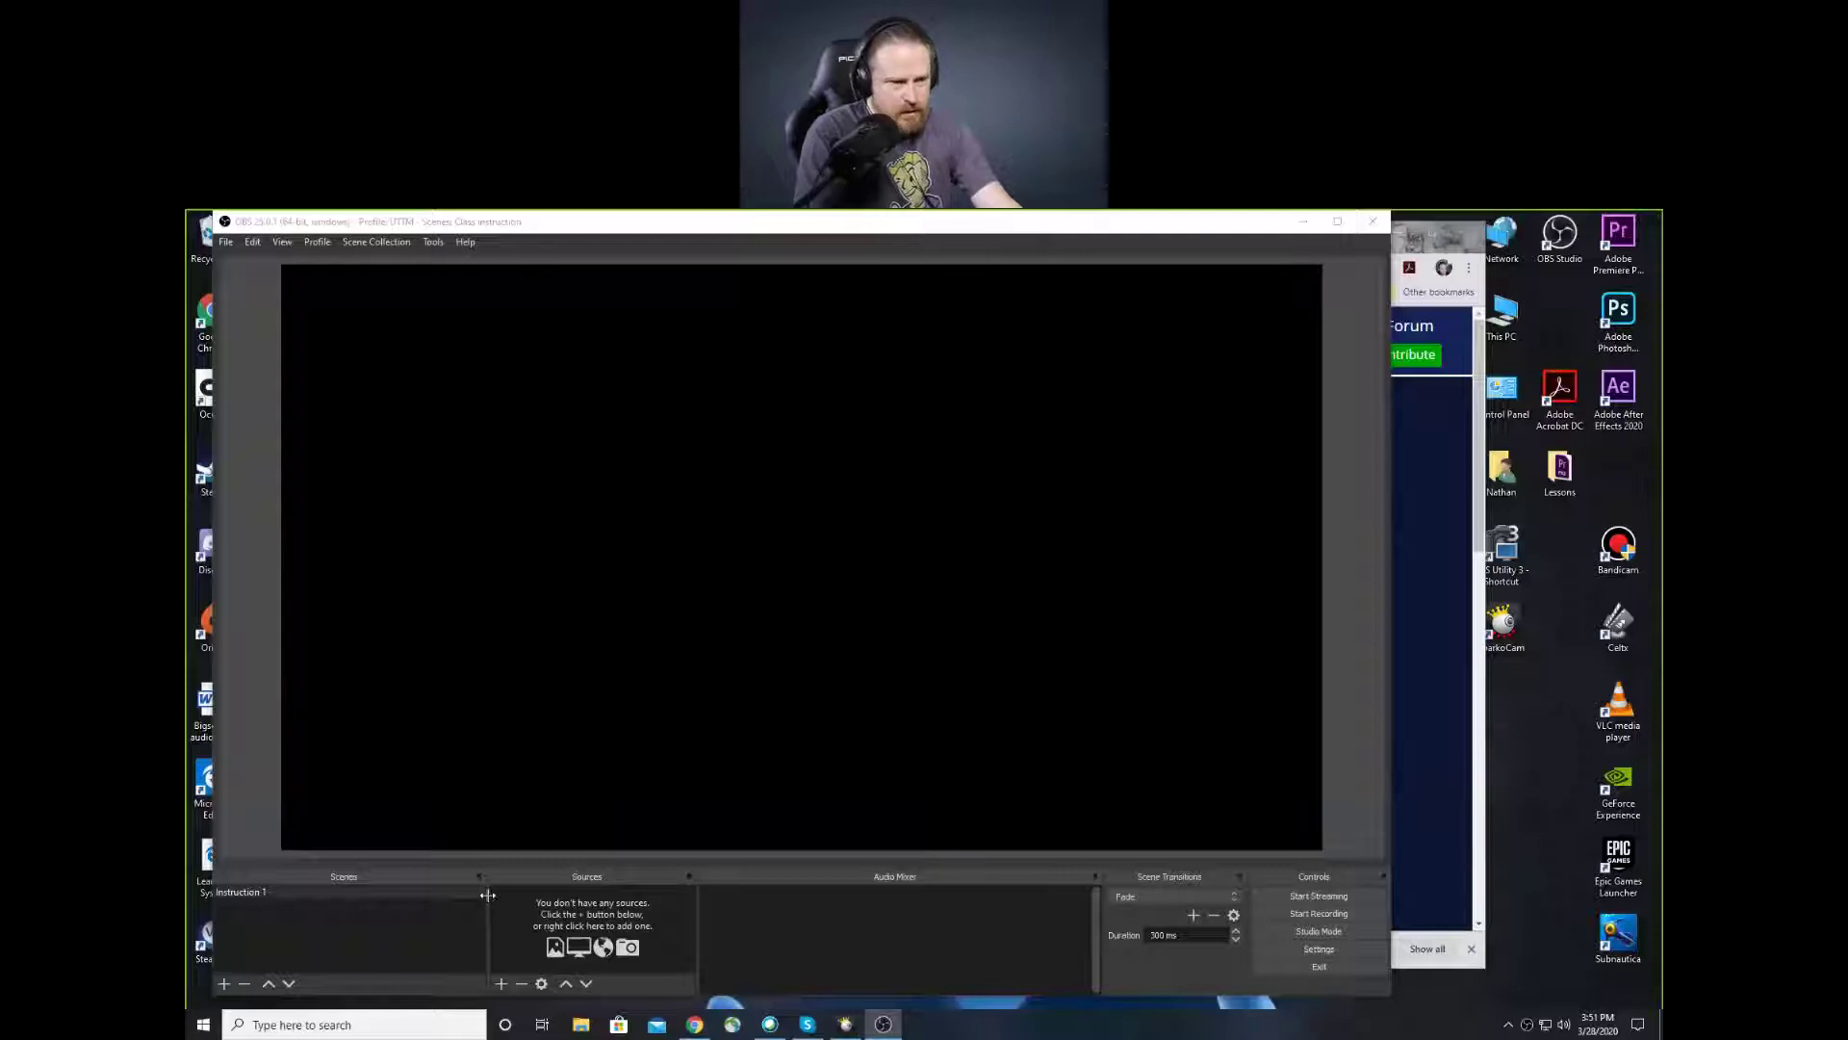
left_click_drag(484, 903, 405, 891)
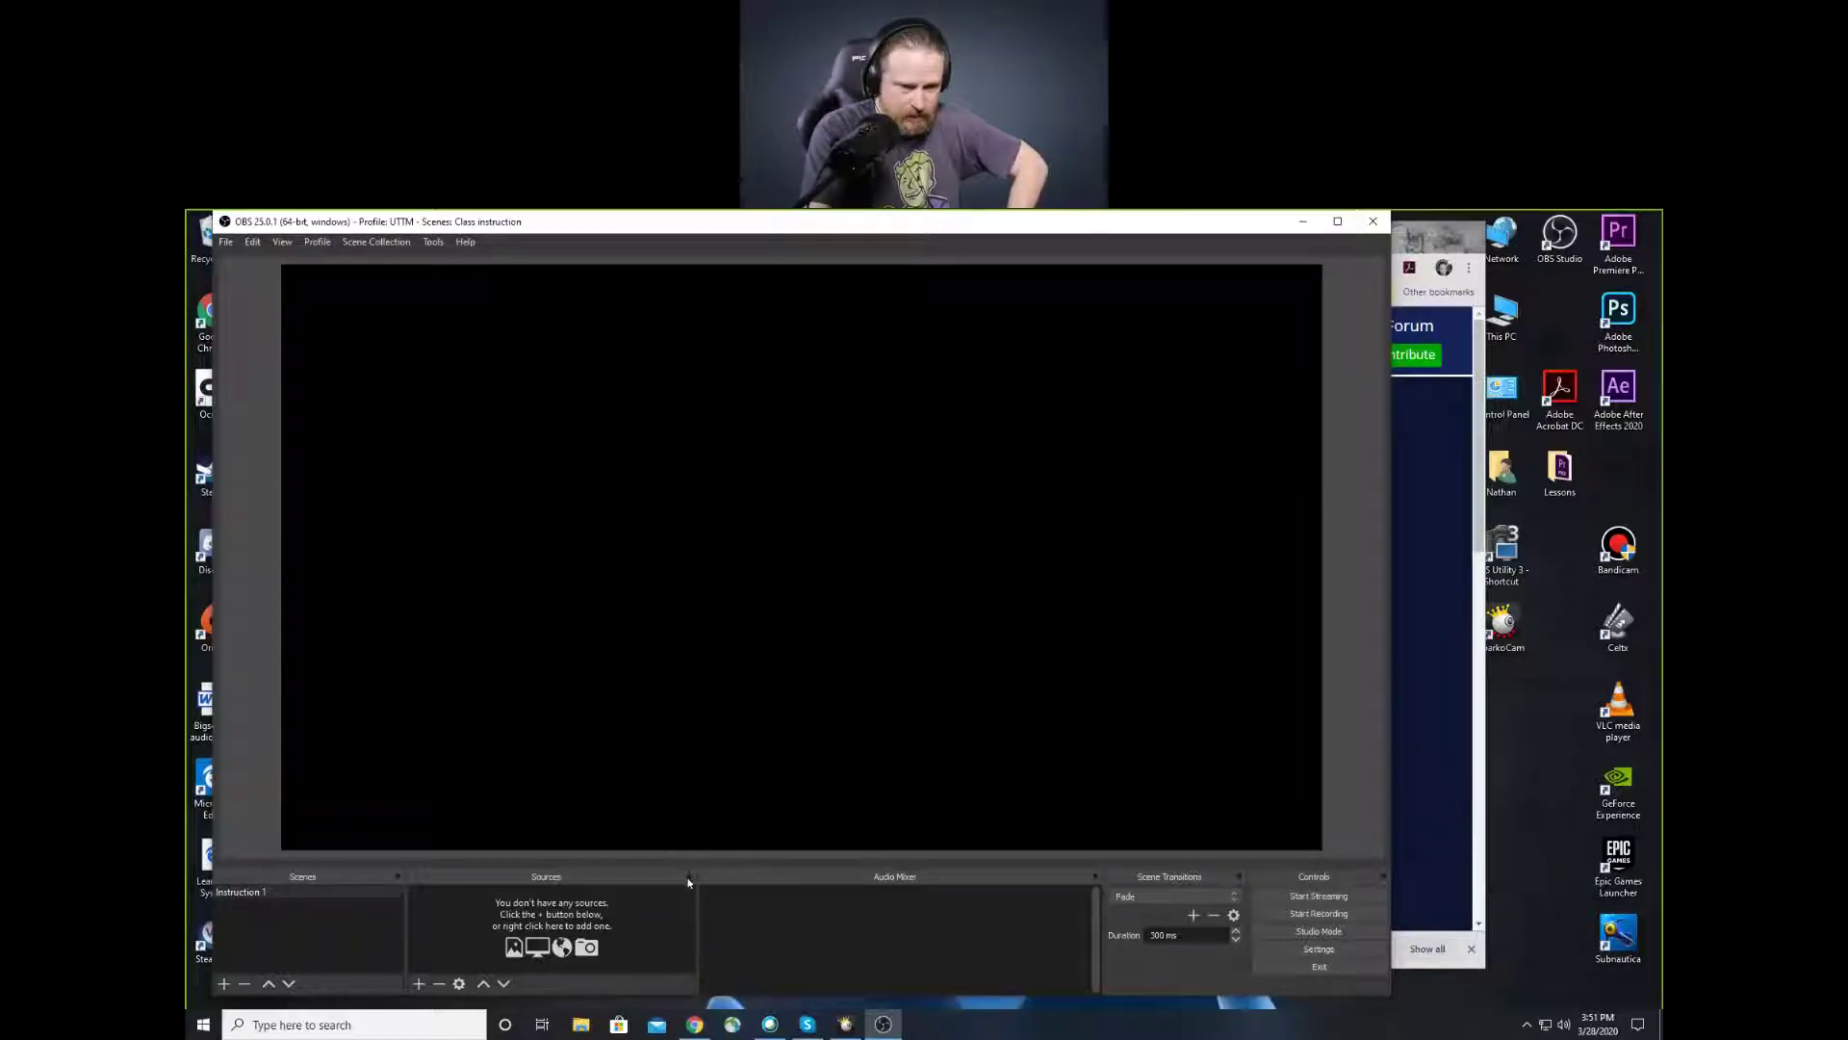
left_click_drag(573, 864, 660, 889)
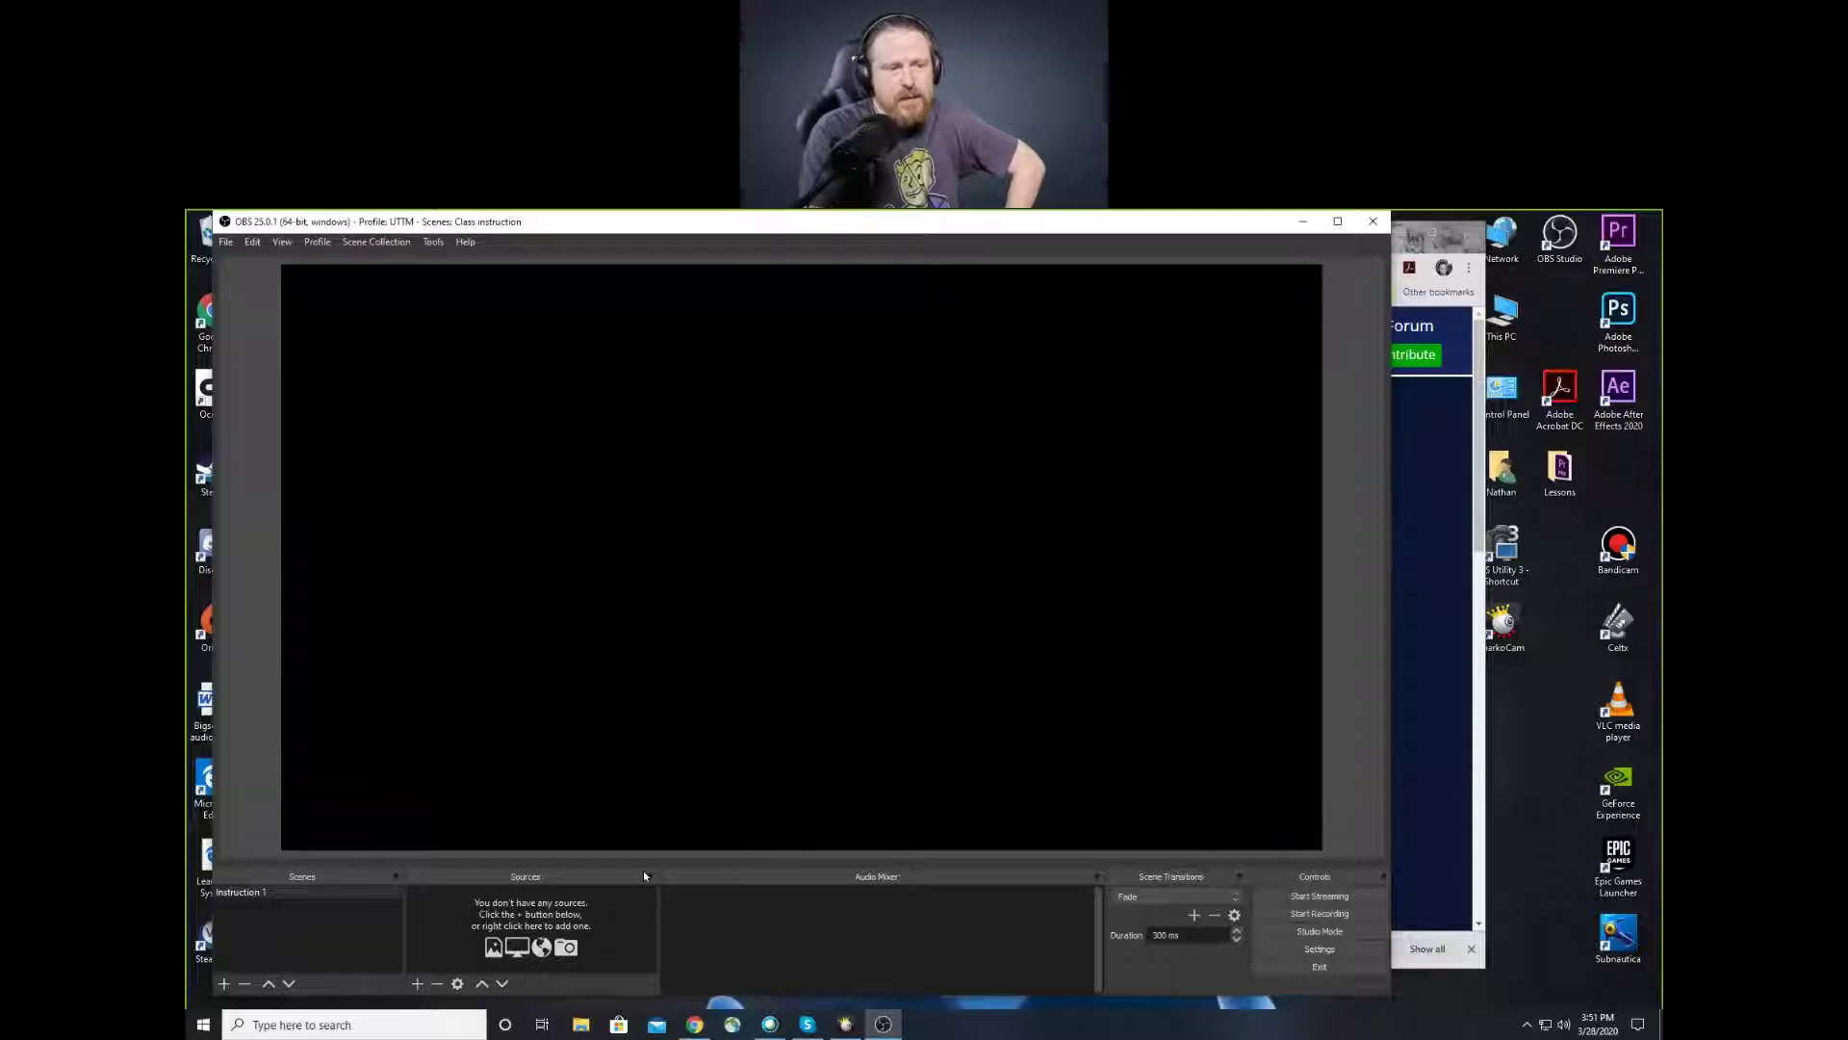
View the options available for the Instruction 1 scene and the camera preview in SparkoCam, and return to OBS Studio
right_click(251, 890)
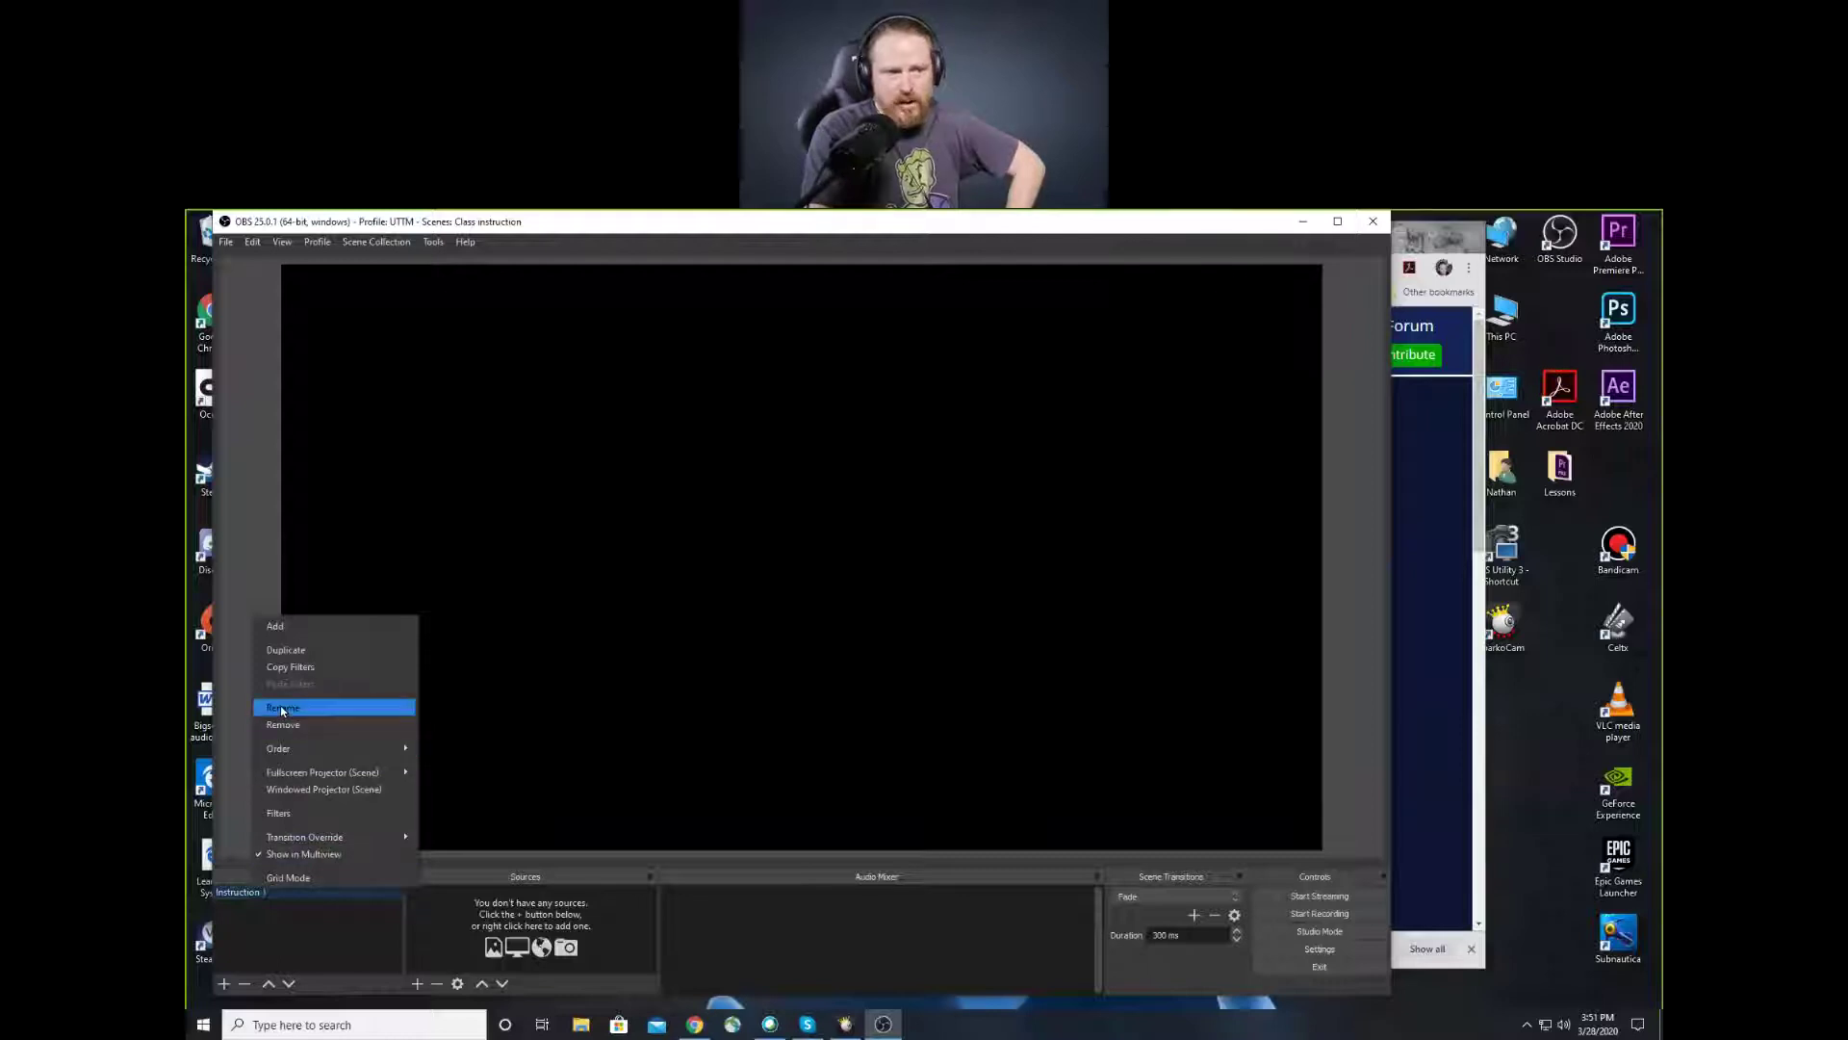
left_click(289, 943)
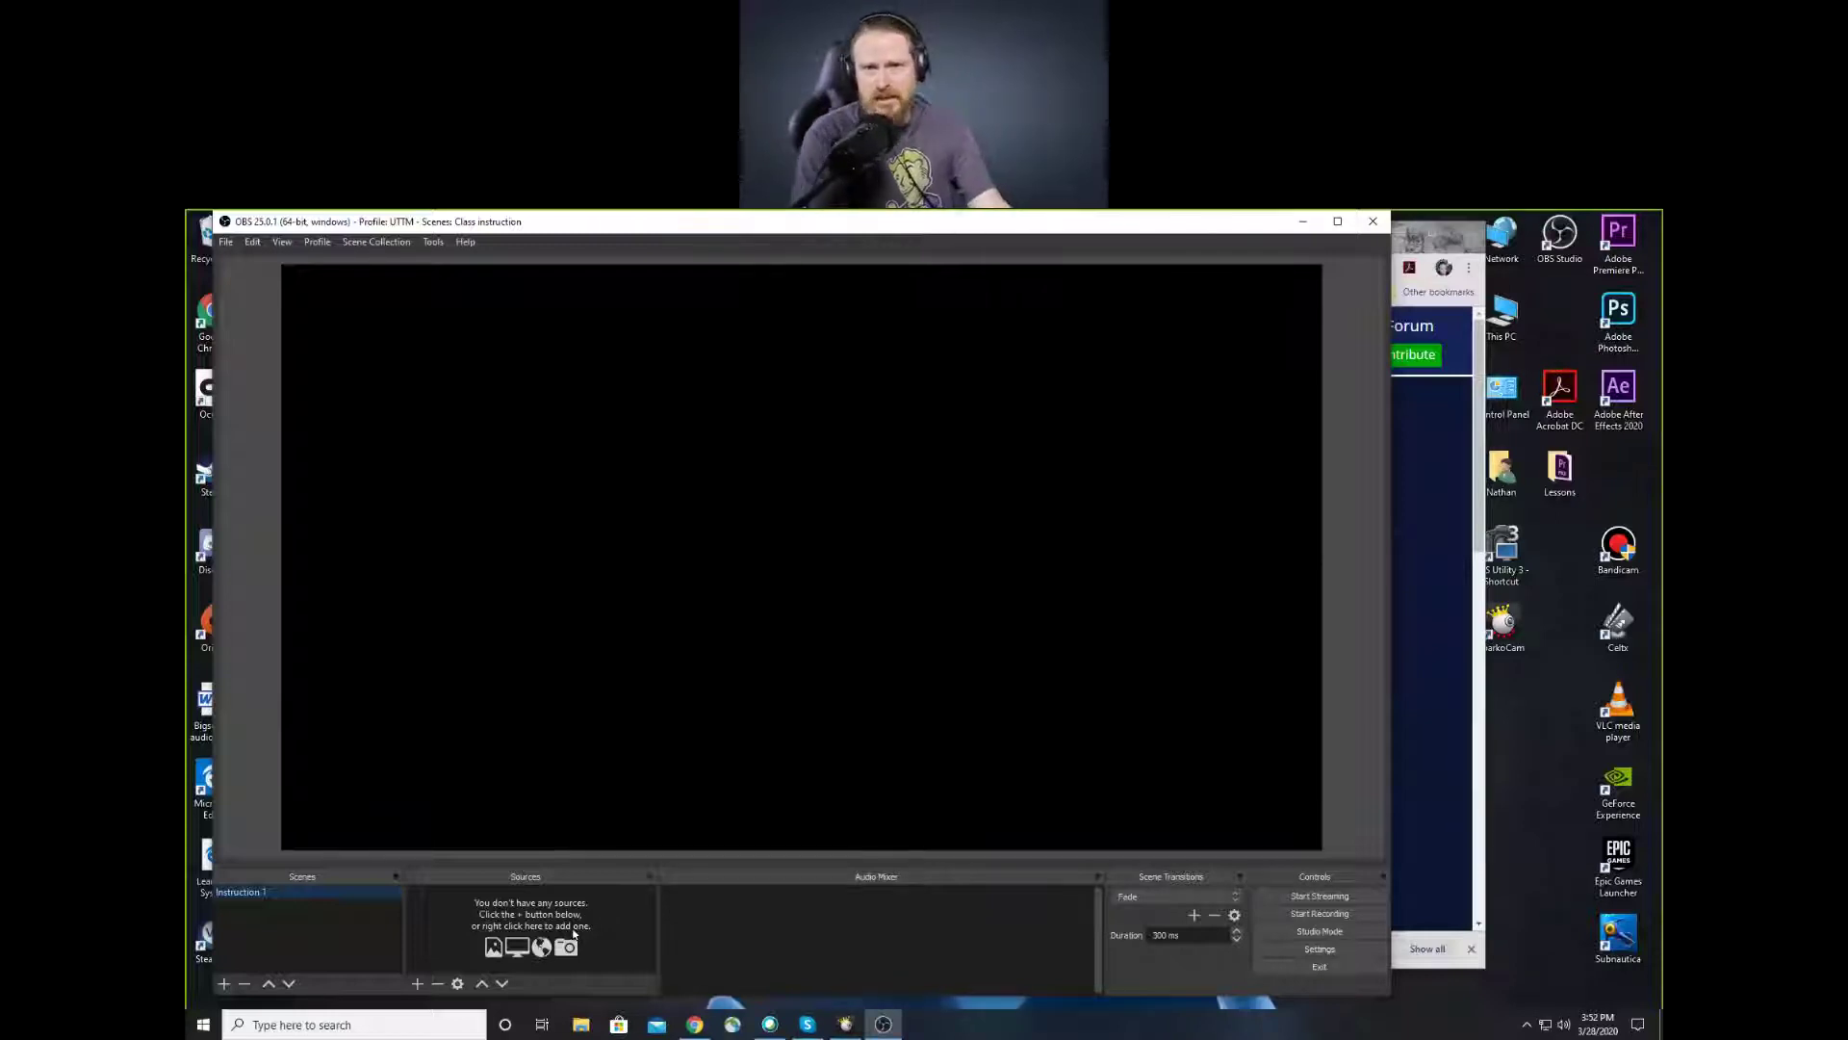
left_click(848, 1023)
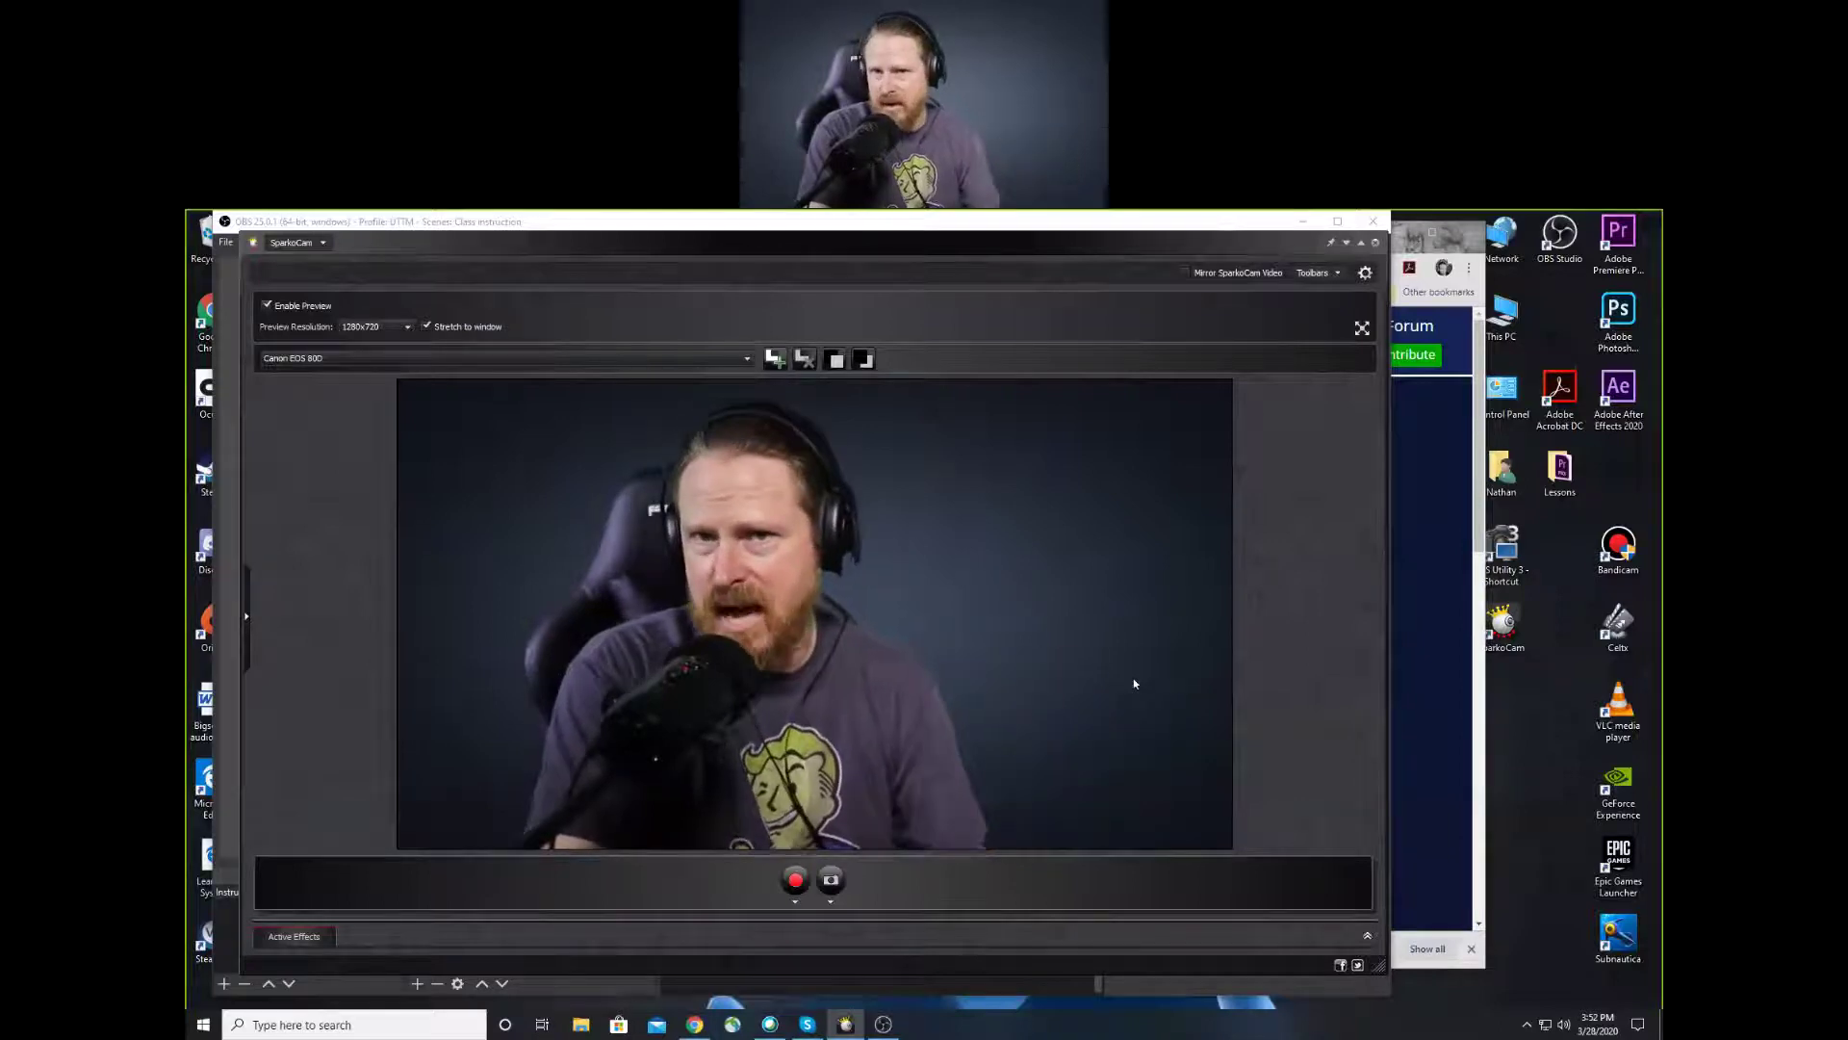
left_click(884, 1023)
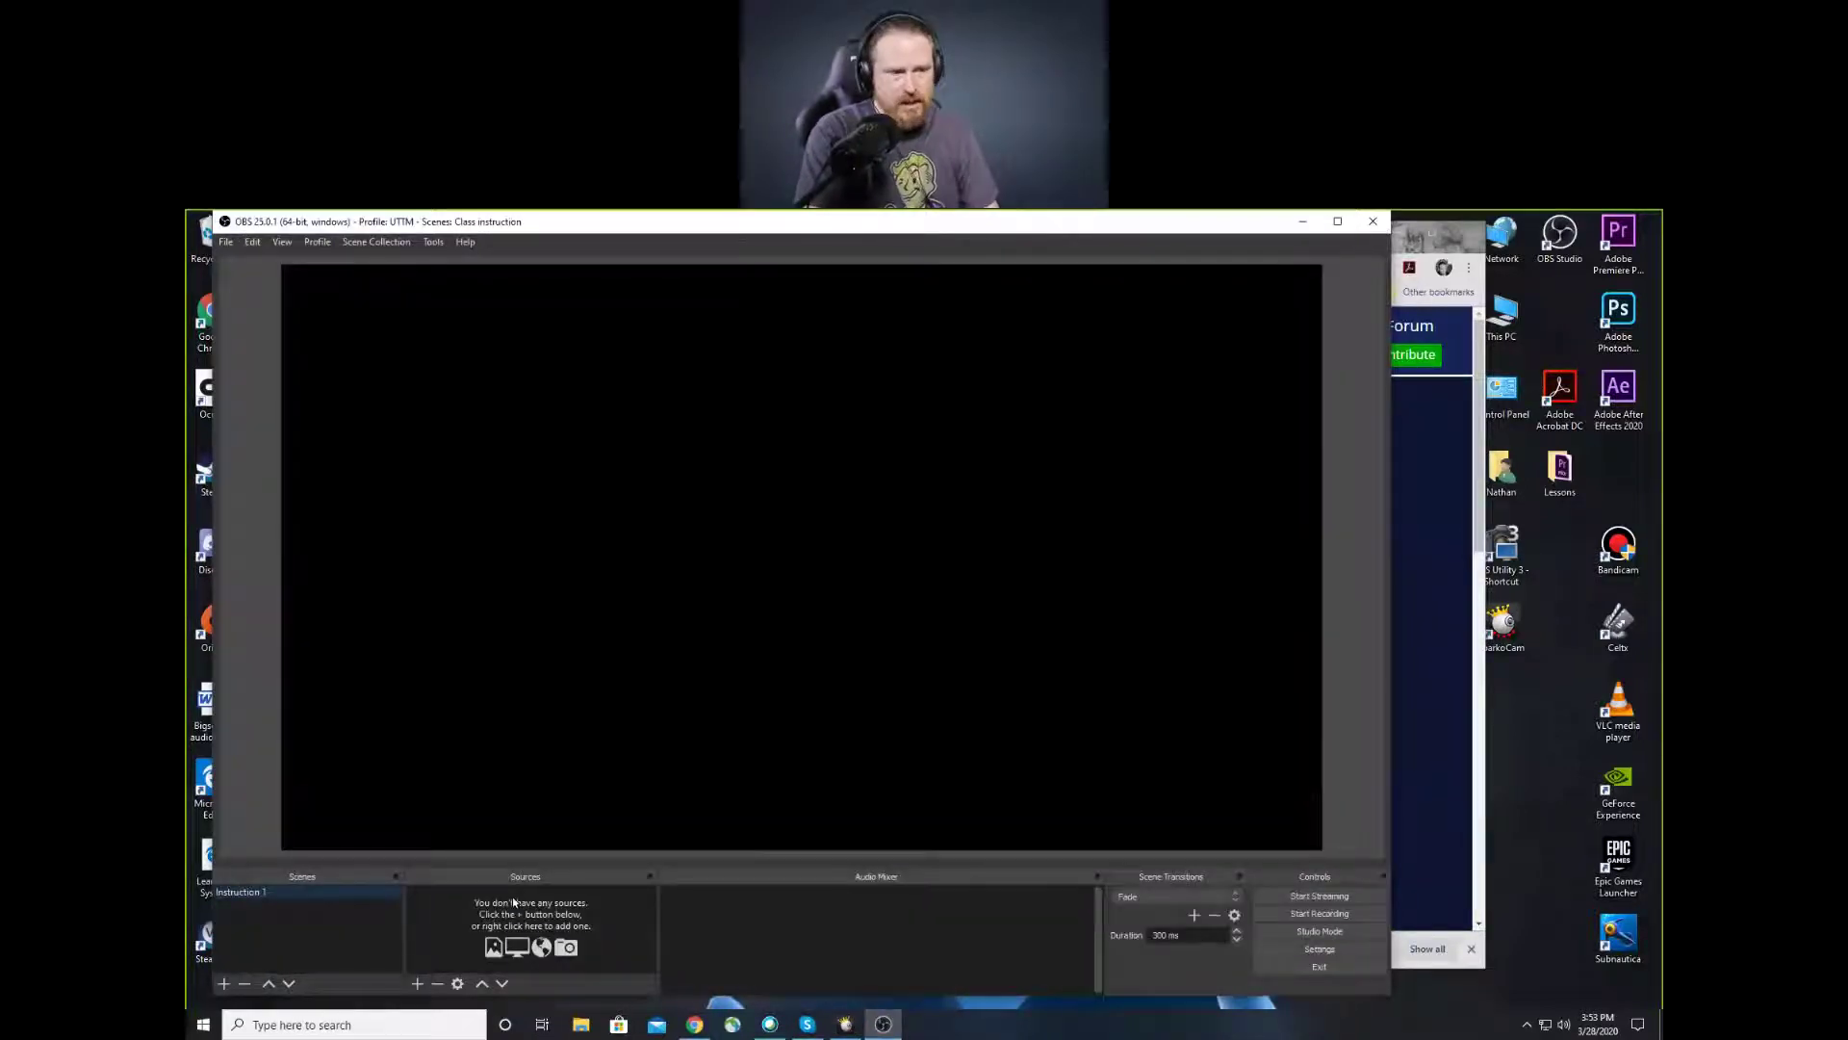
Add a video capture device source named Sparko to the Instruction 1 scene, with SparkoCam Video as its device
left_click(418, 984)
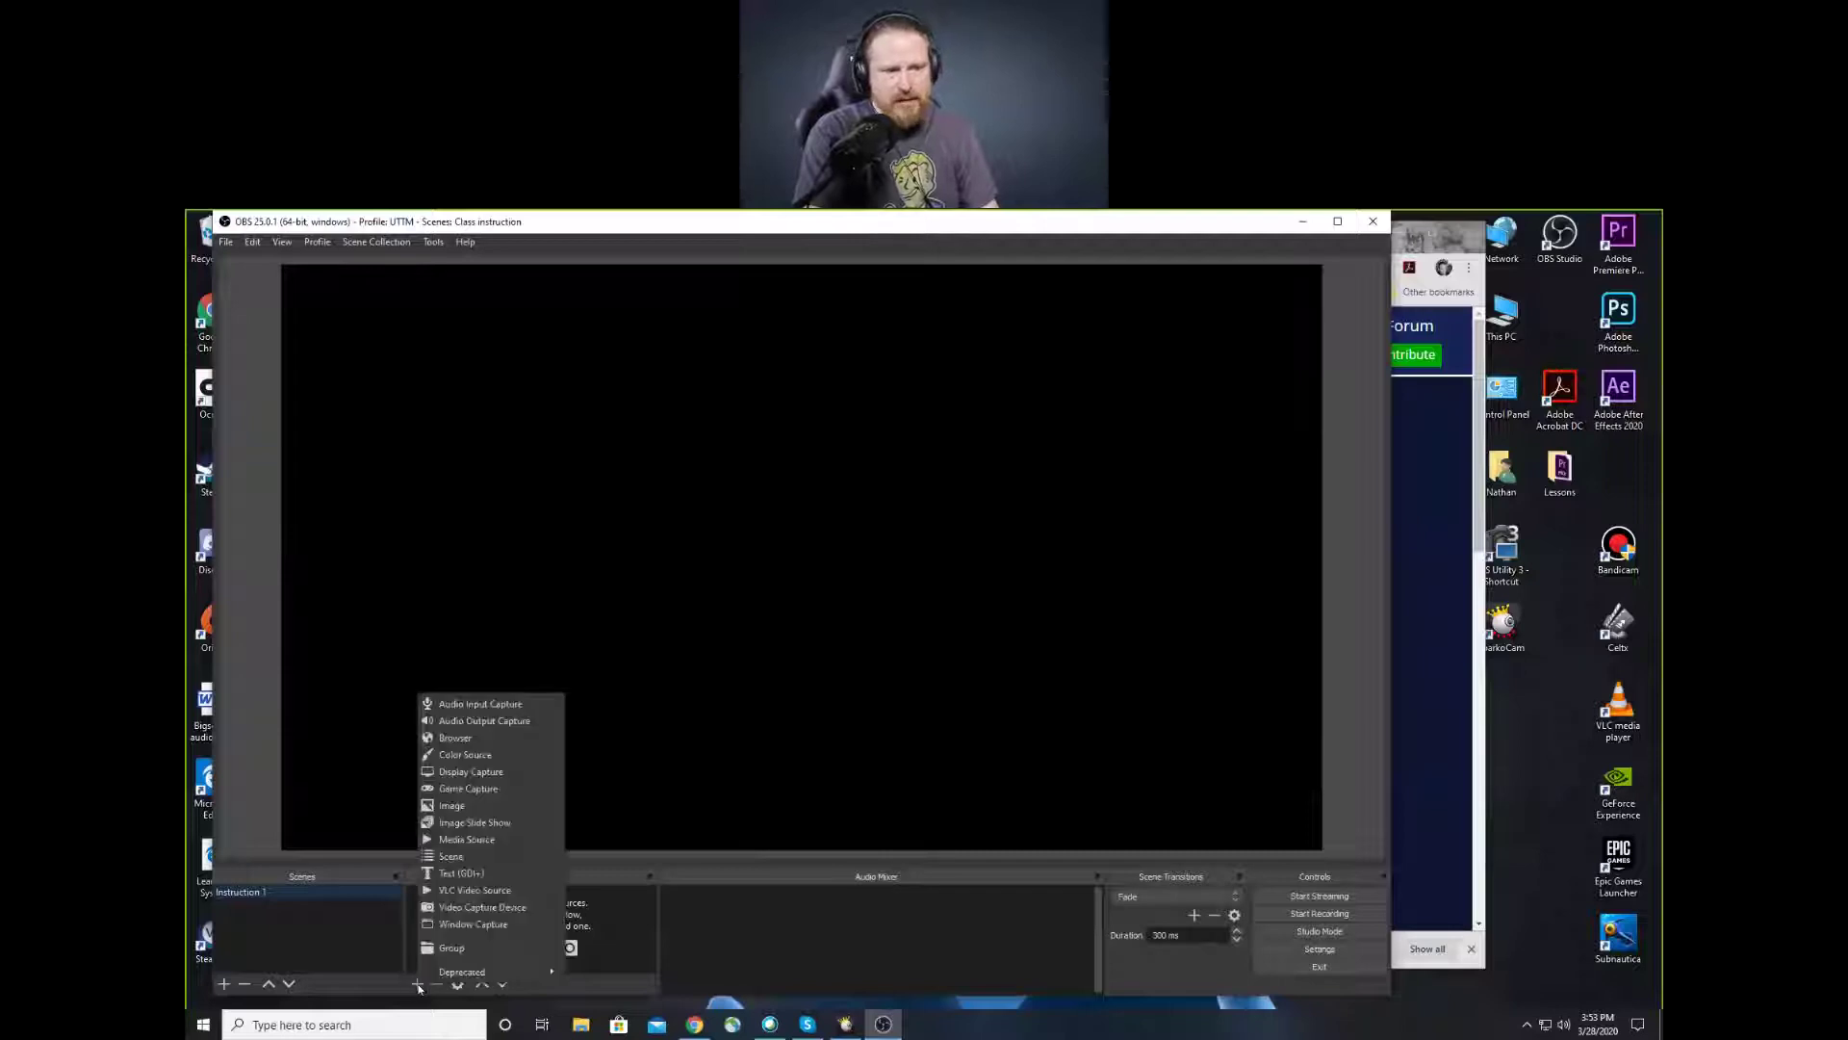
left_click(612, 938)
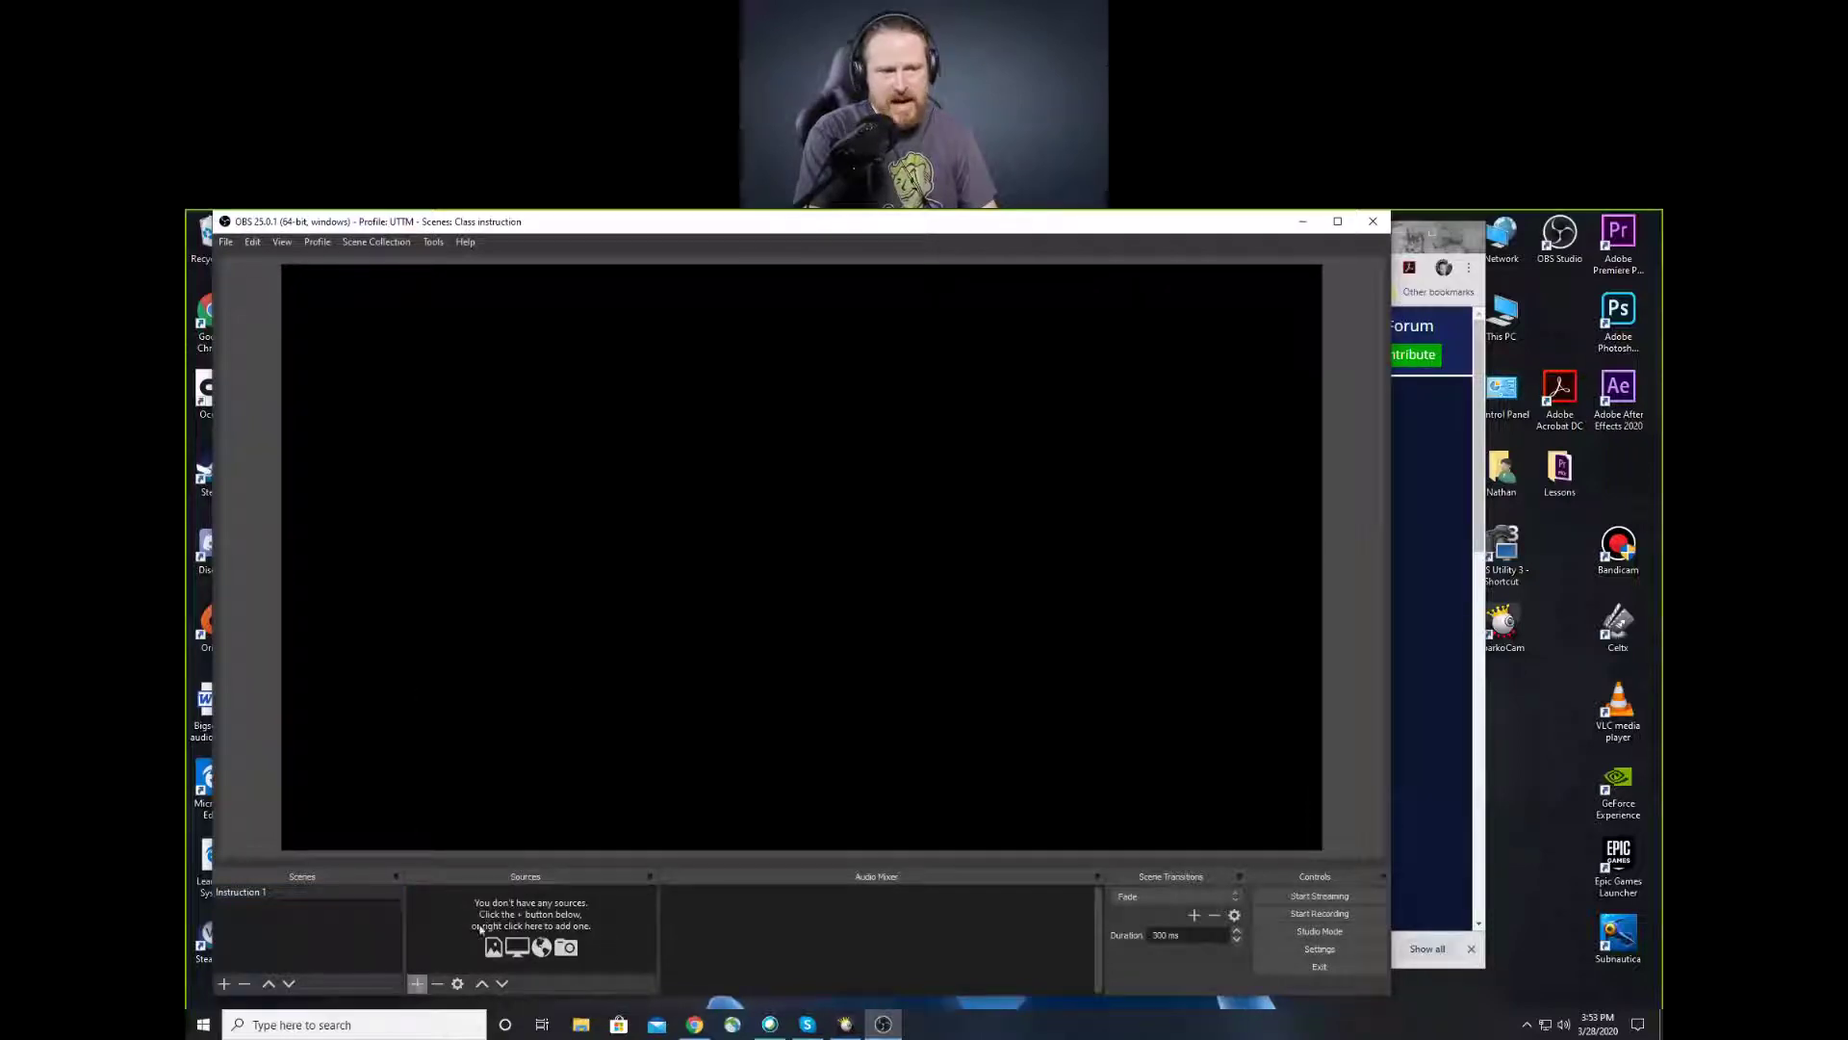
left_click(417, 983)
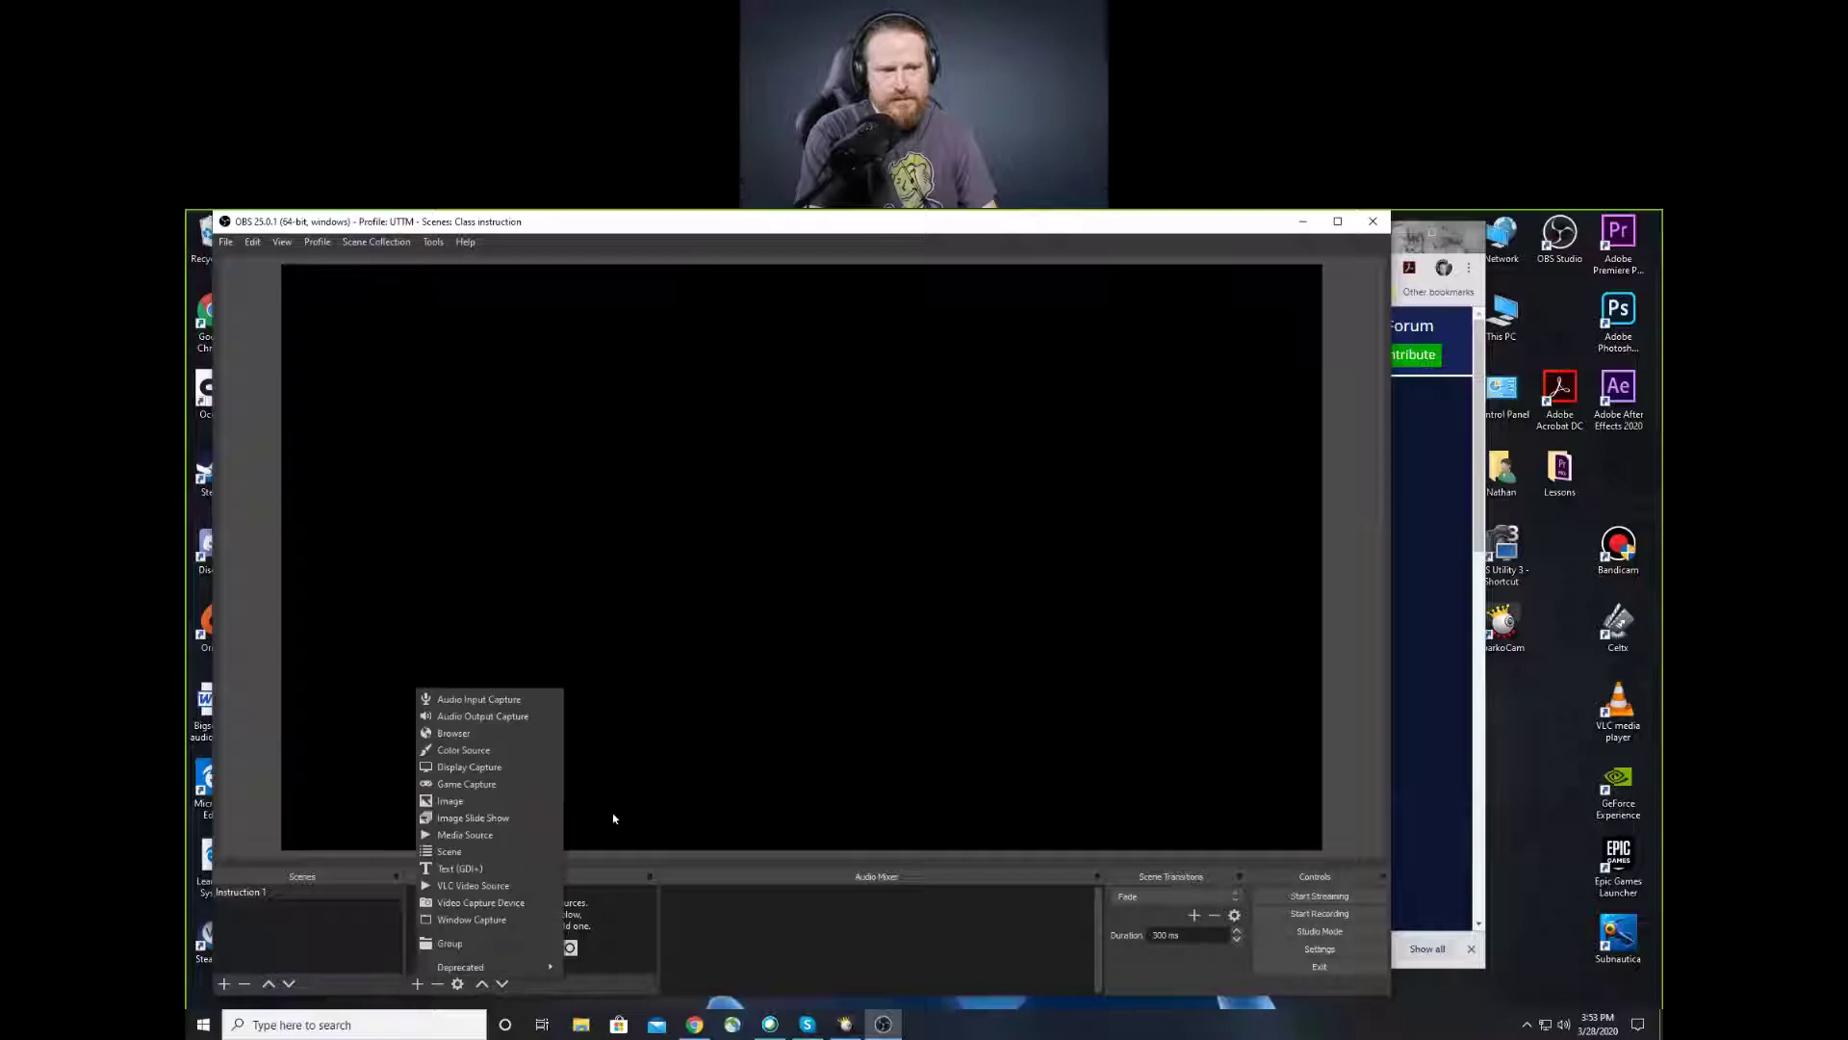
left_click(489, 906)
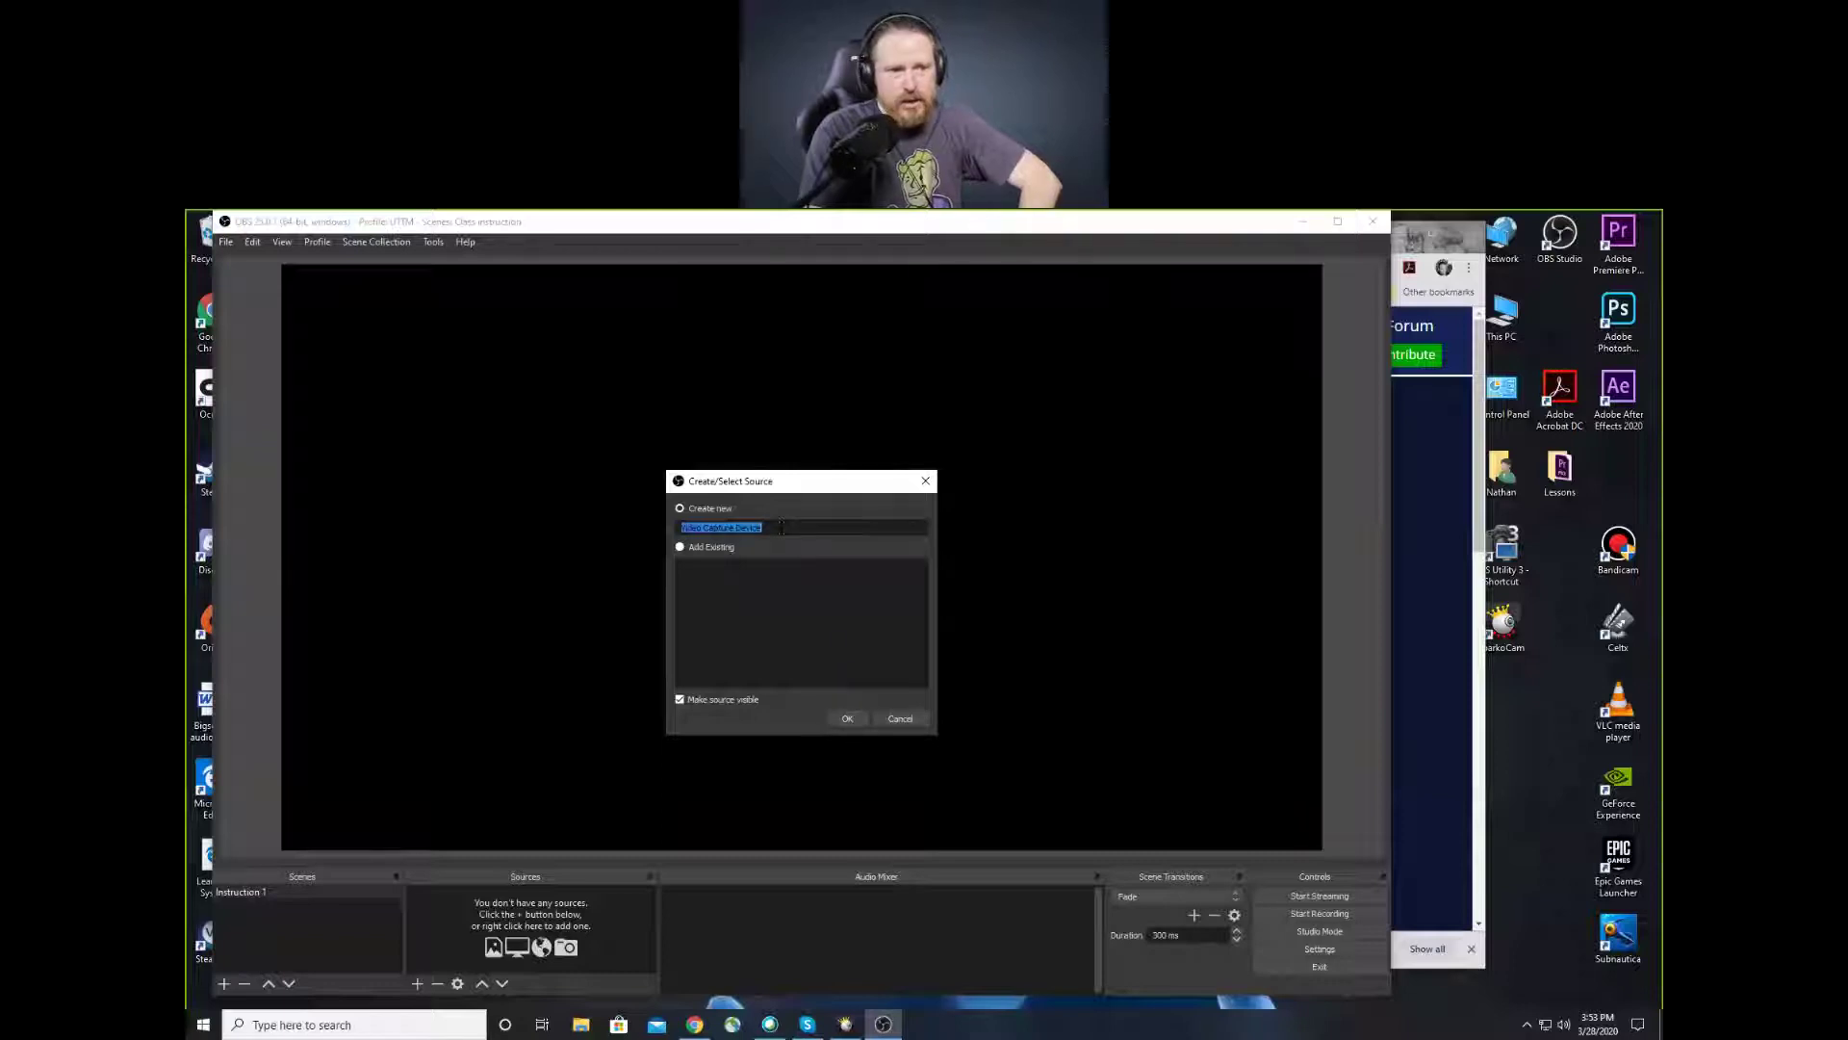
type("Spar")
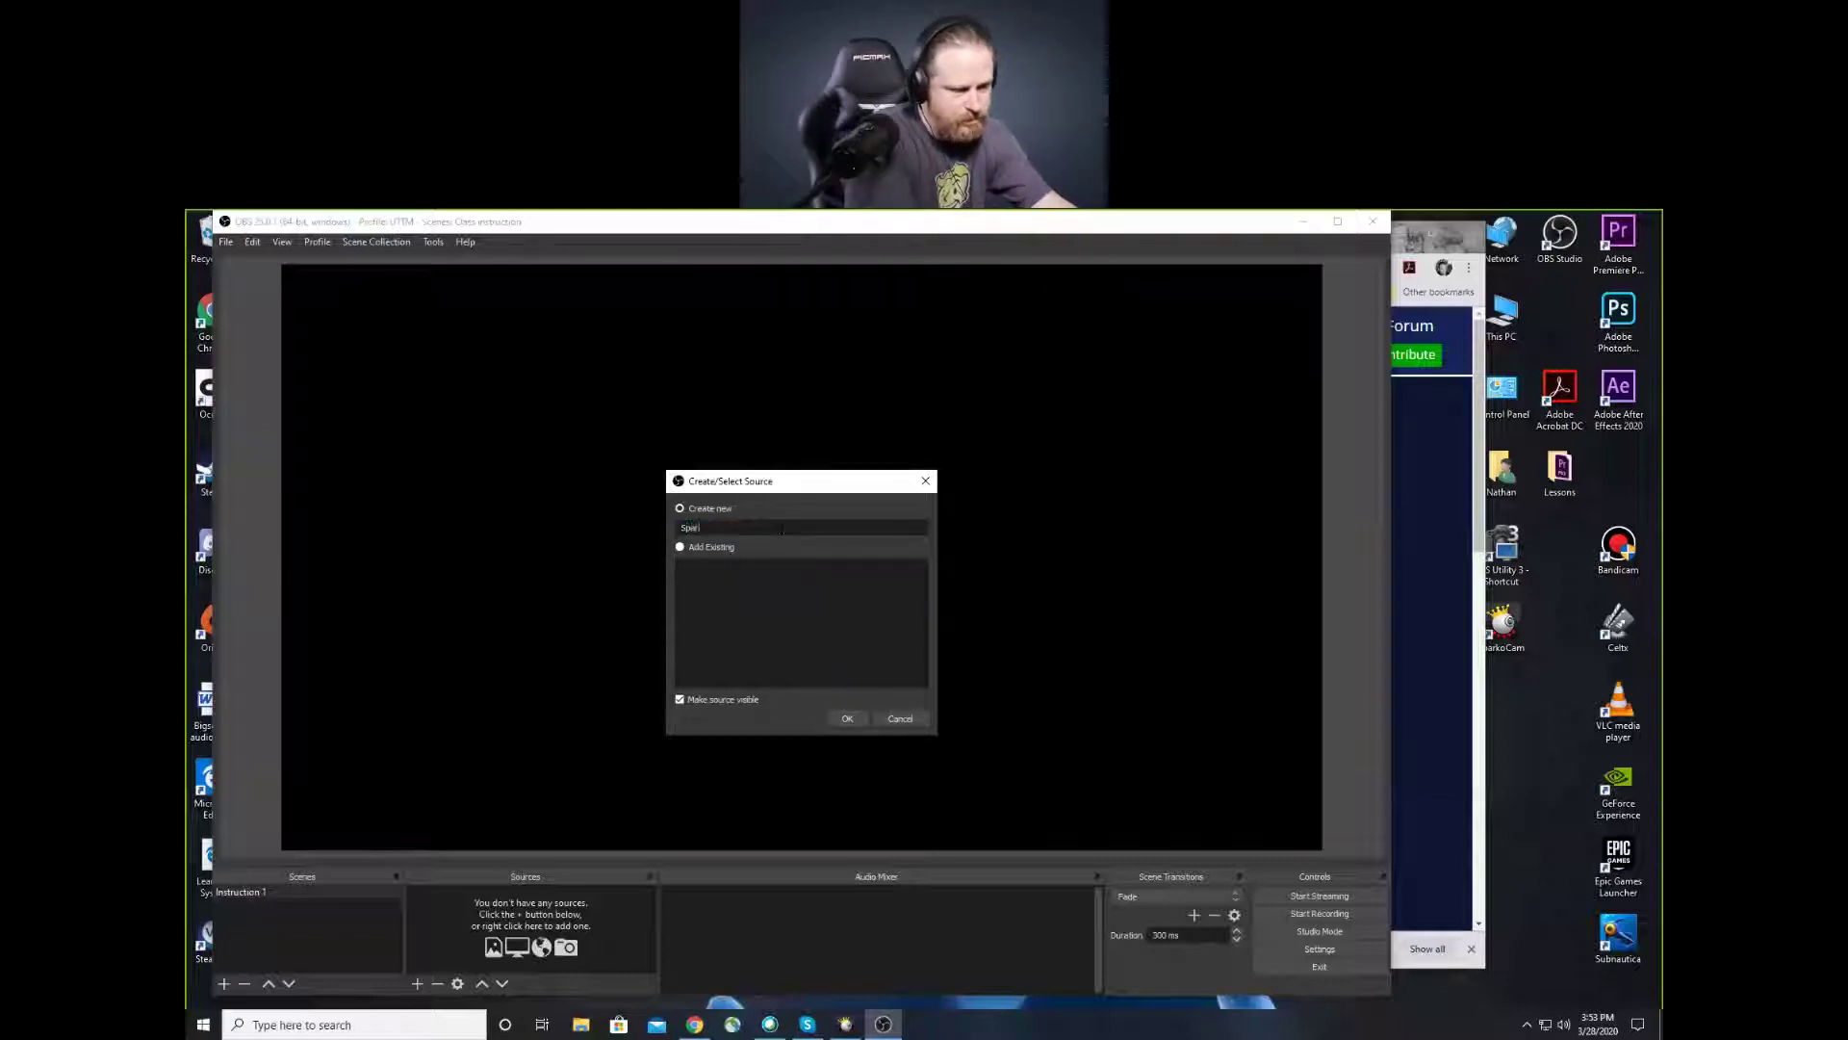
type("ko")
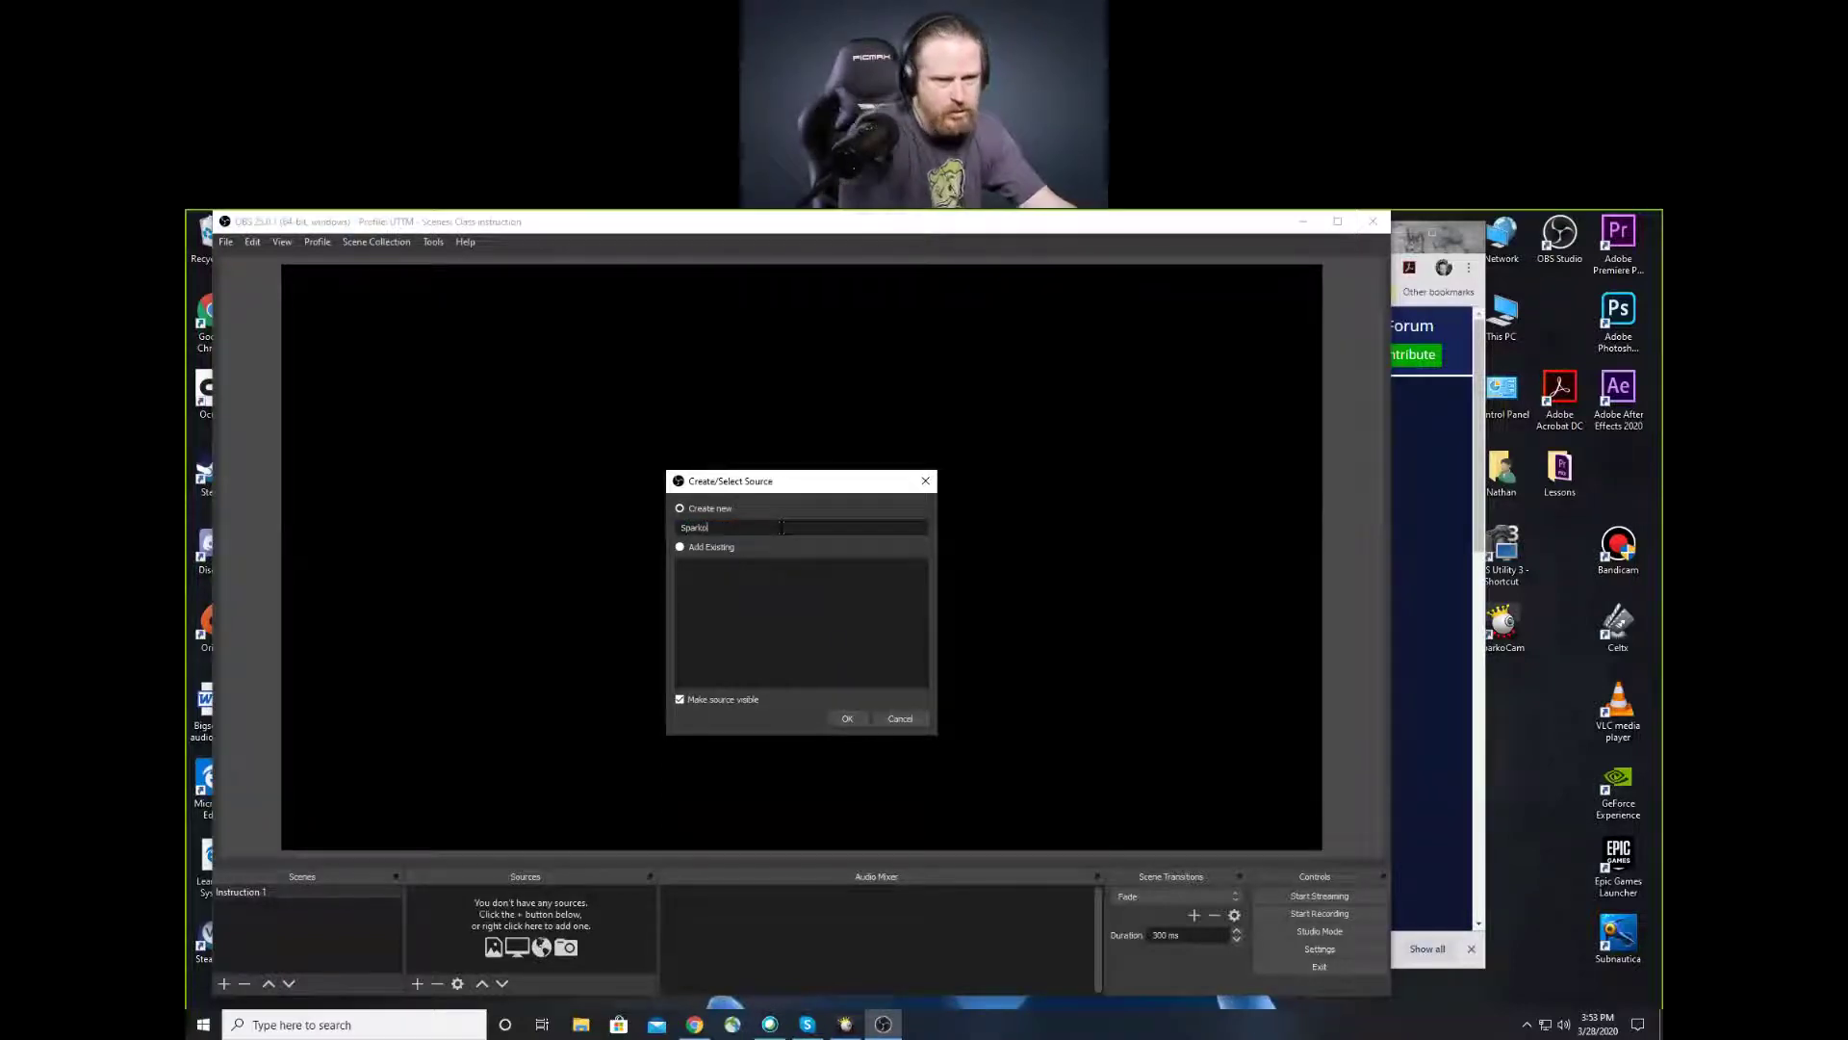
left_click(848, 720)
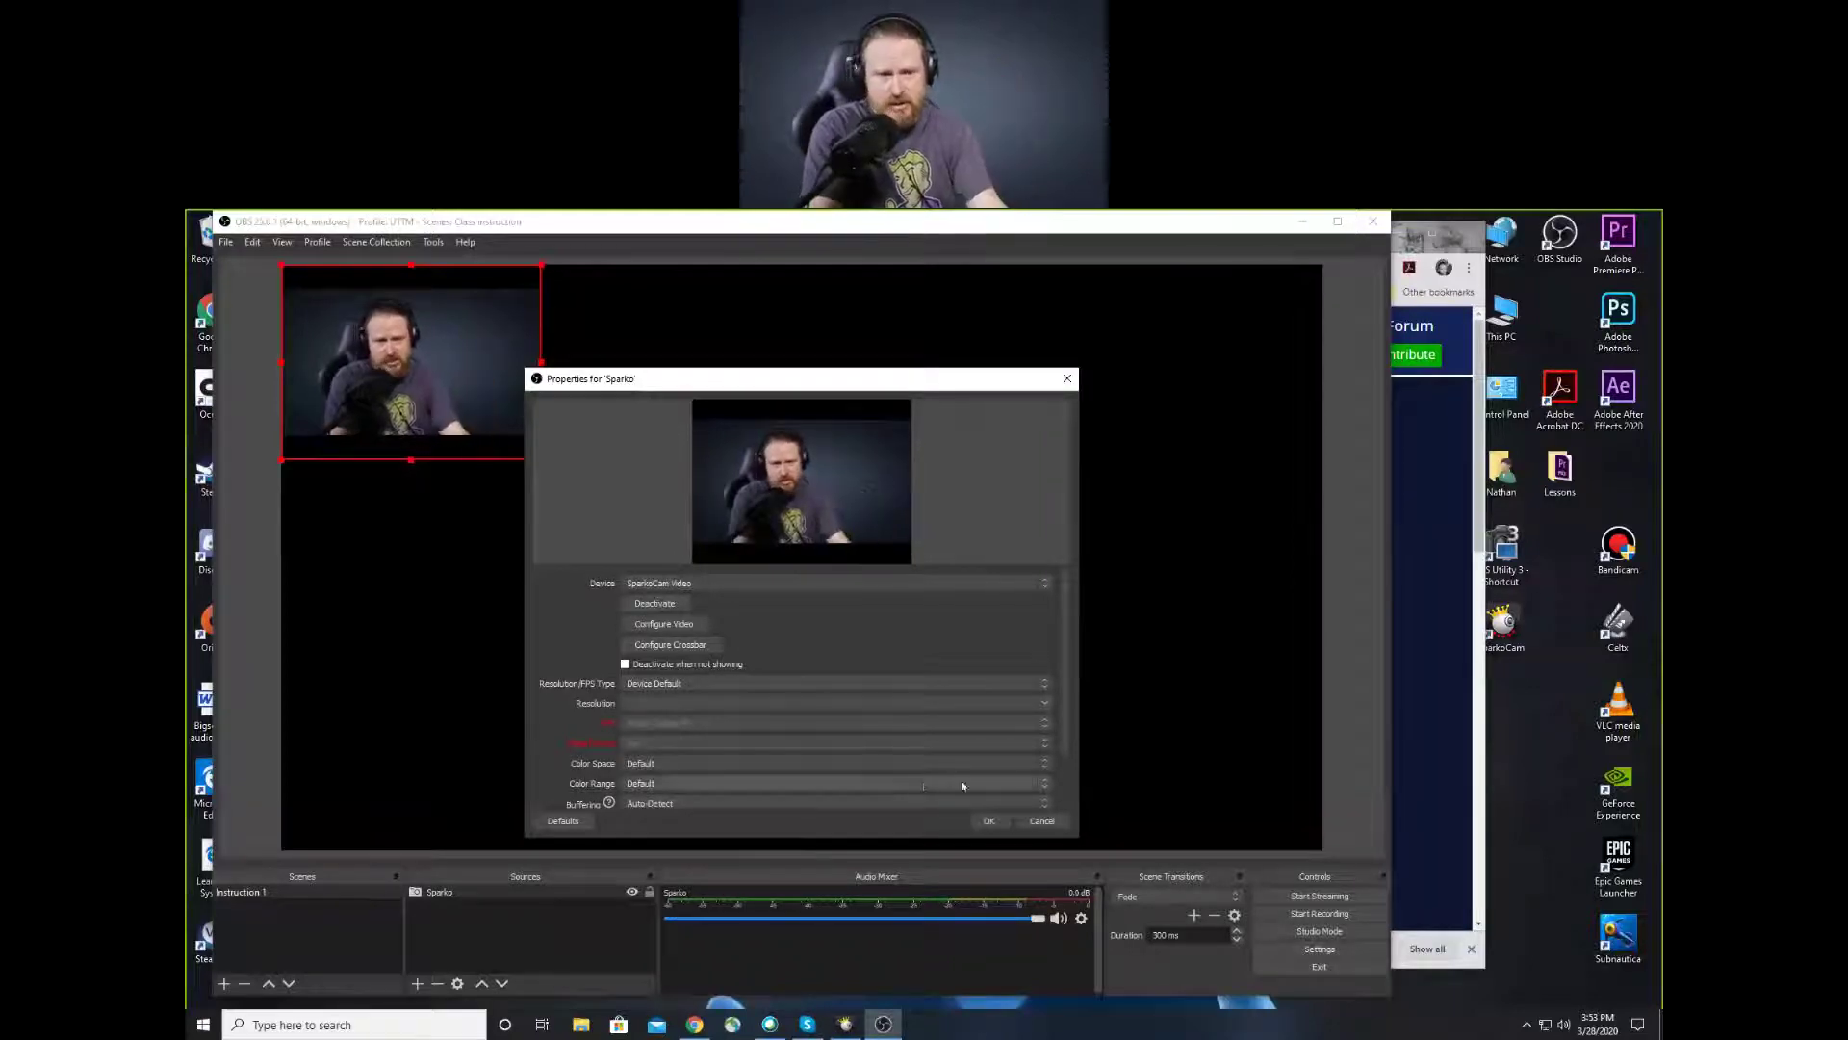
left_click(991, 821)
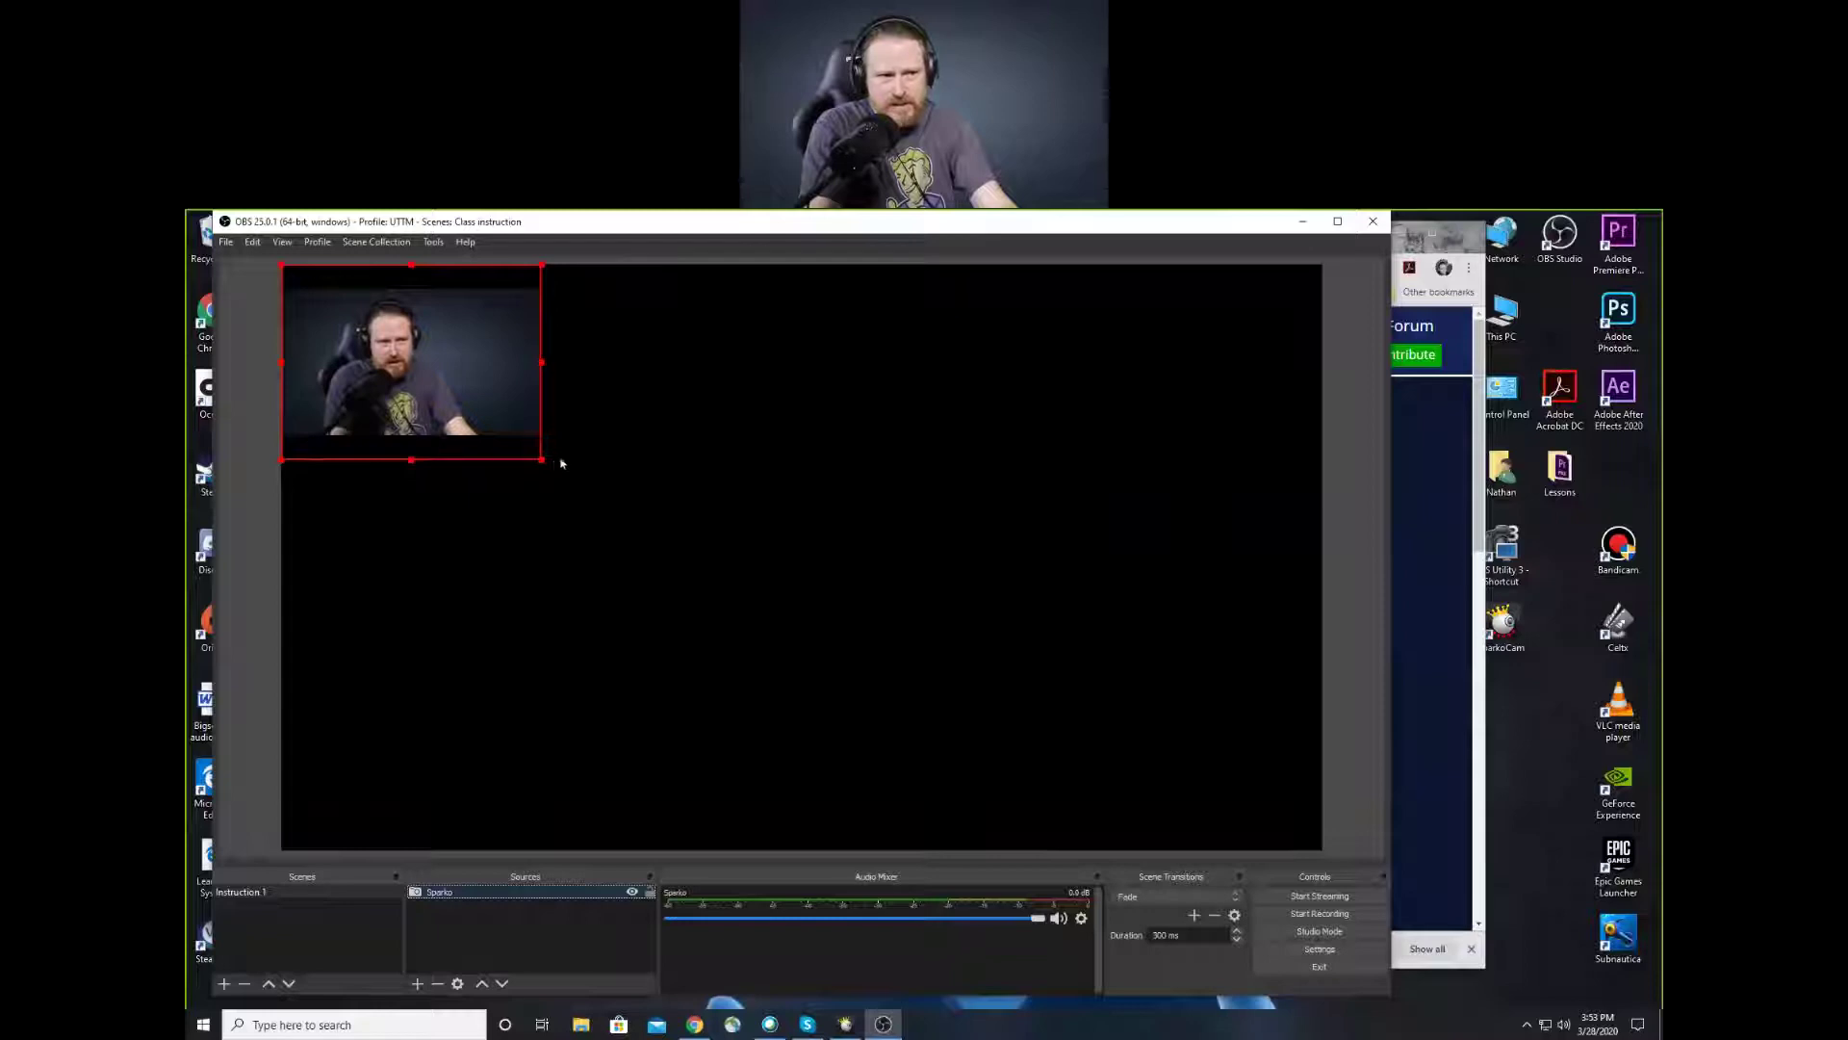
Enlarge the Sparko source to fill the canvas, and compare it with the camera preview in SparkoCam before returning to OBS Studio
left_click_drag(541, 461, 1312, 792)
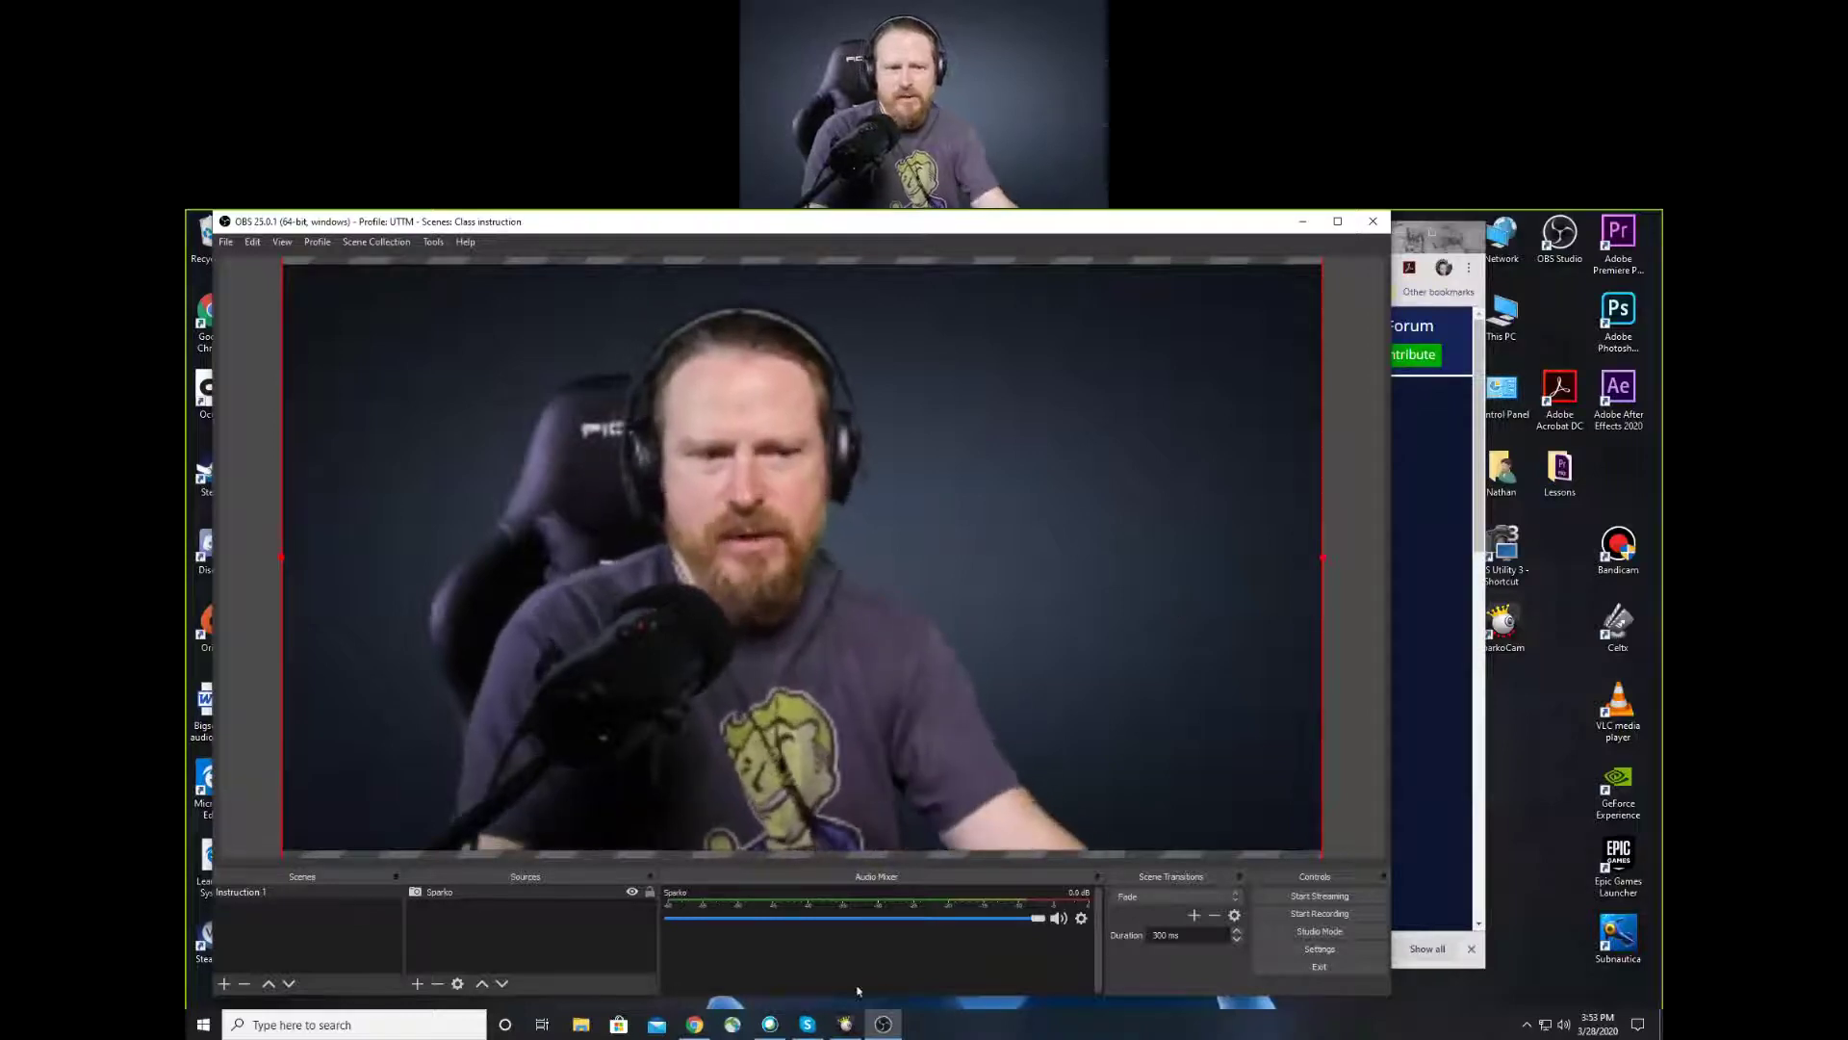
left_click(846, 1023)
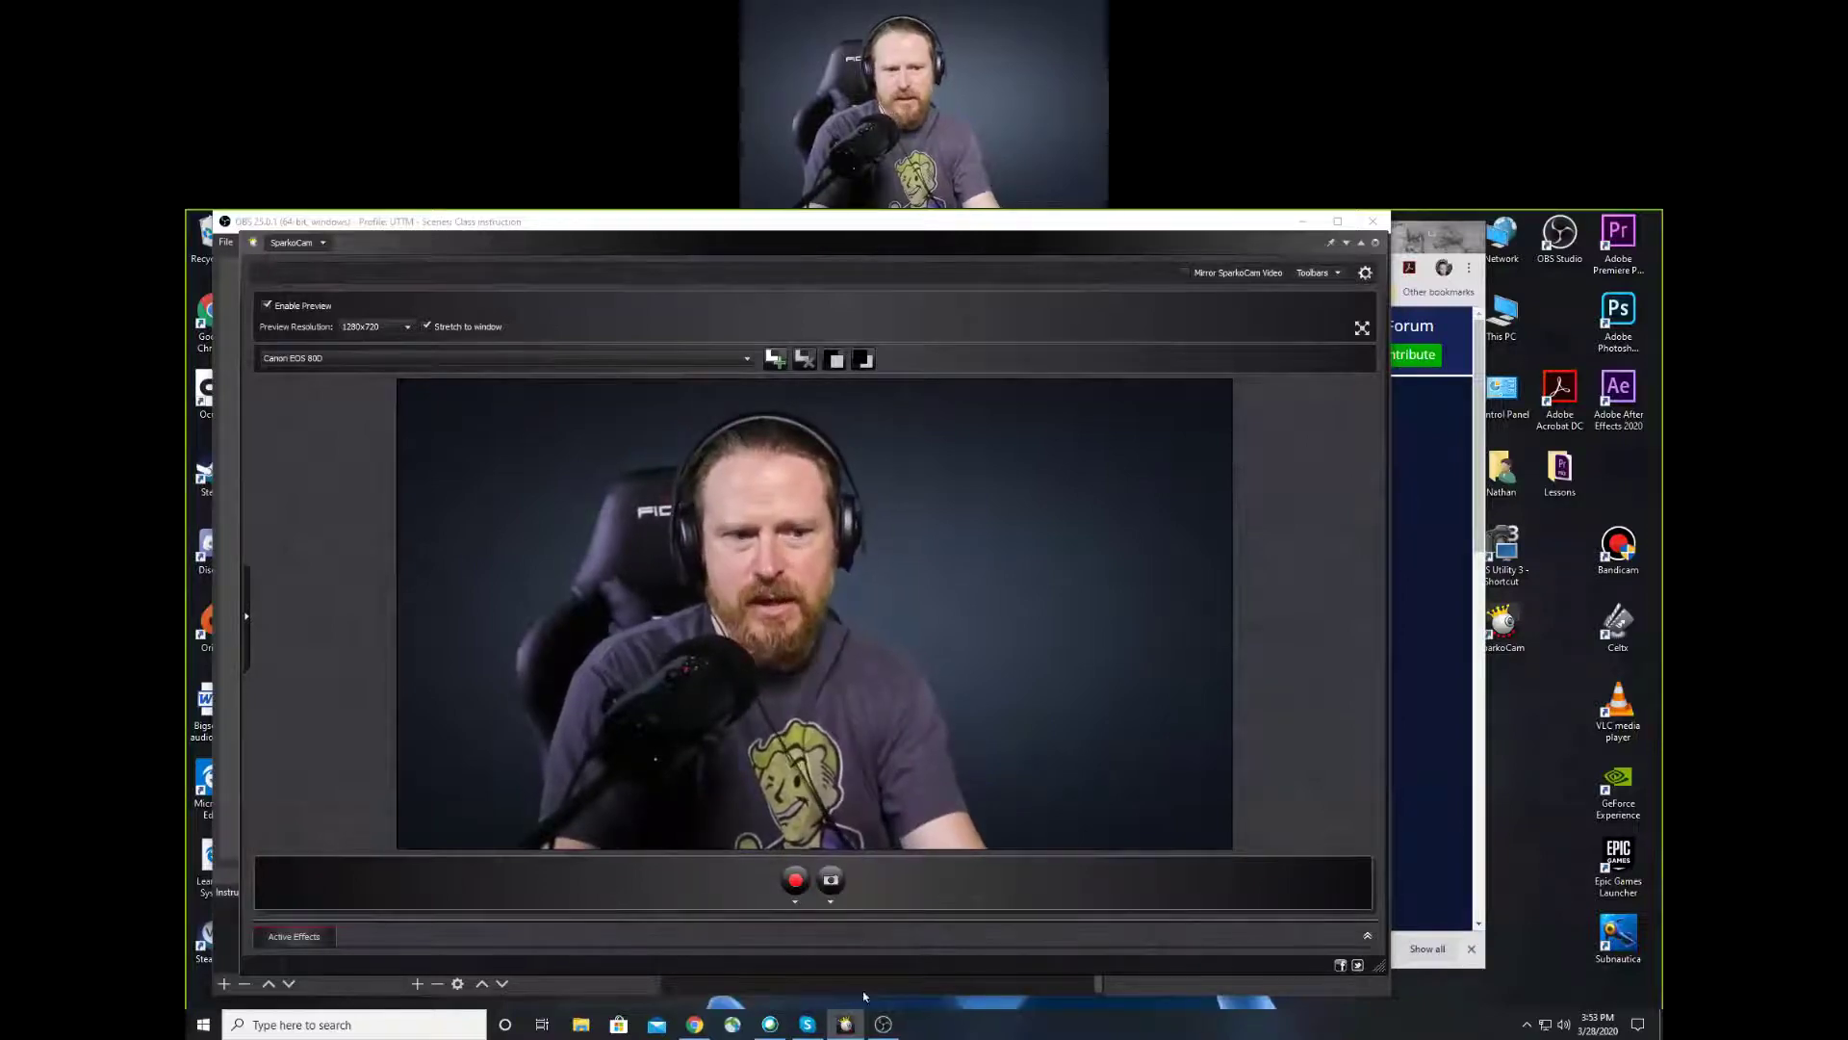
left_click(883, 1024)
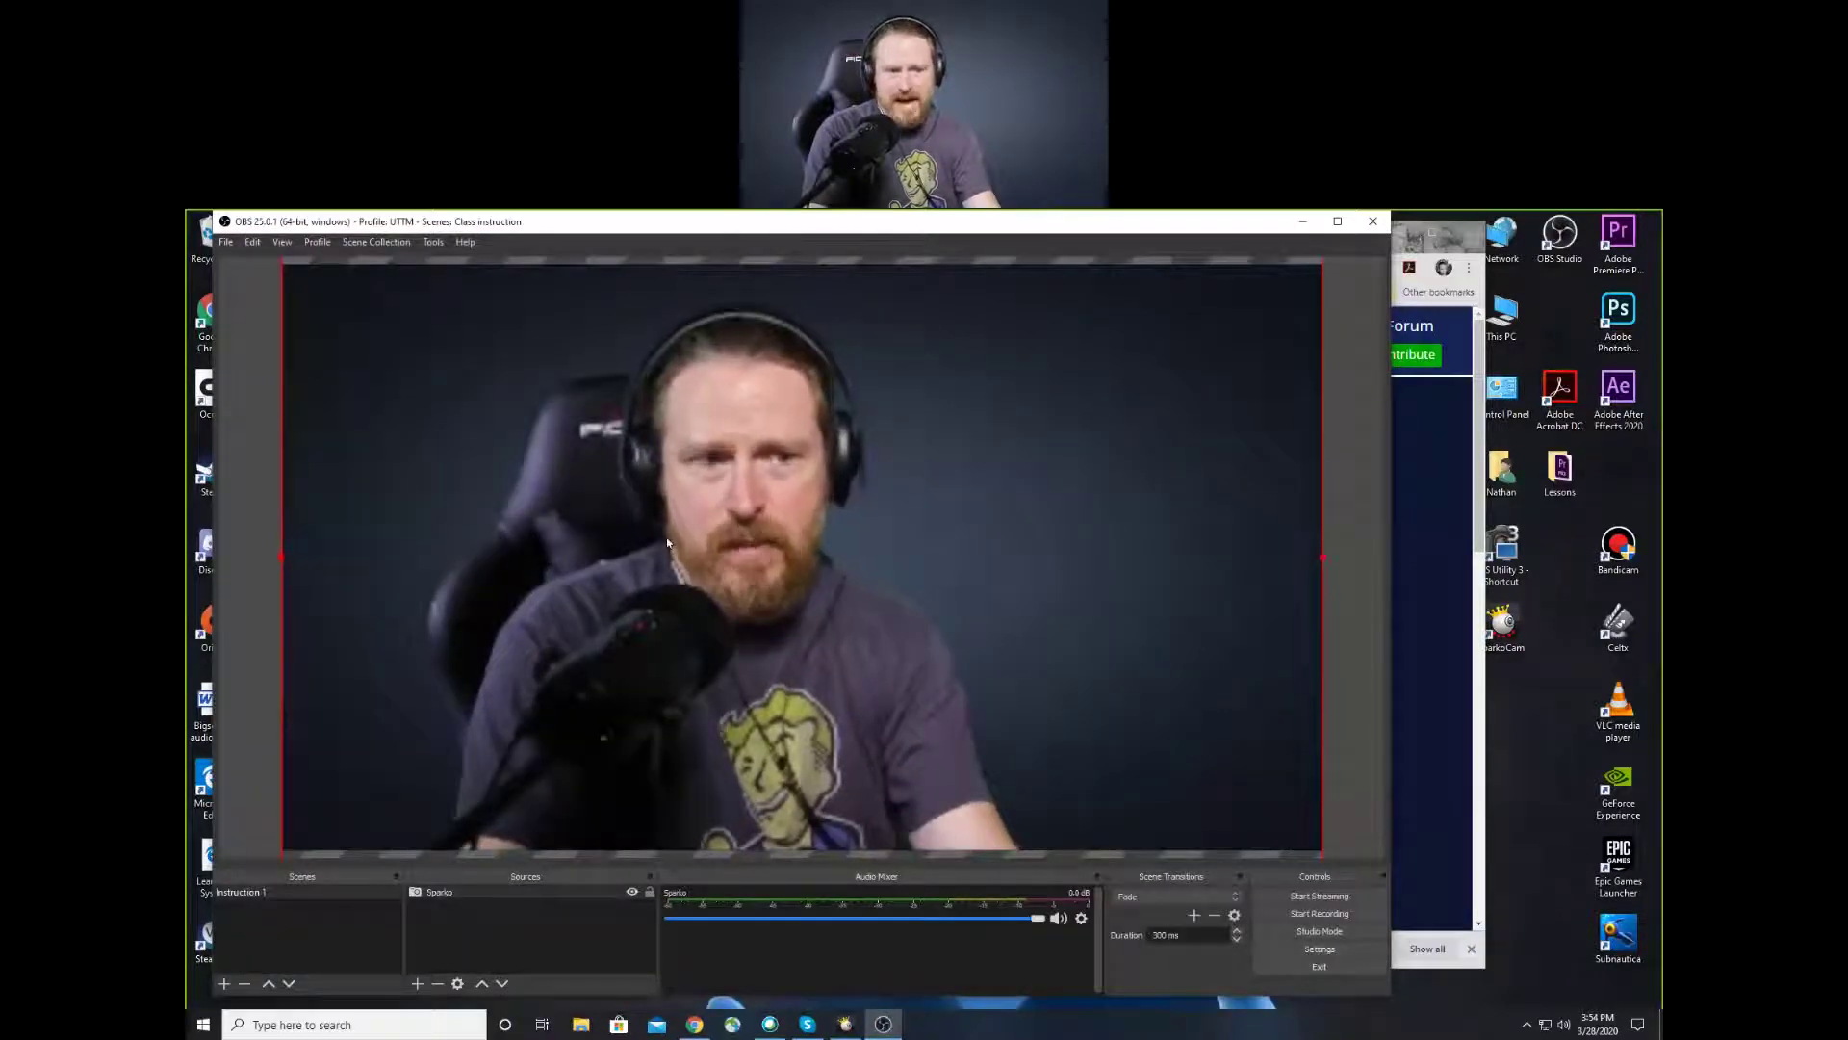
Remove the Sparko source from the Instruction 1 scene
left_click(517, 894)
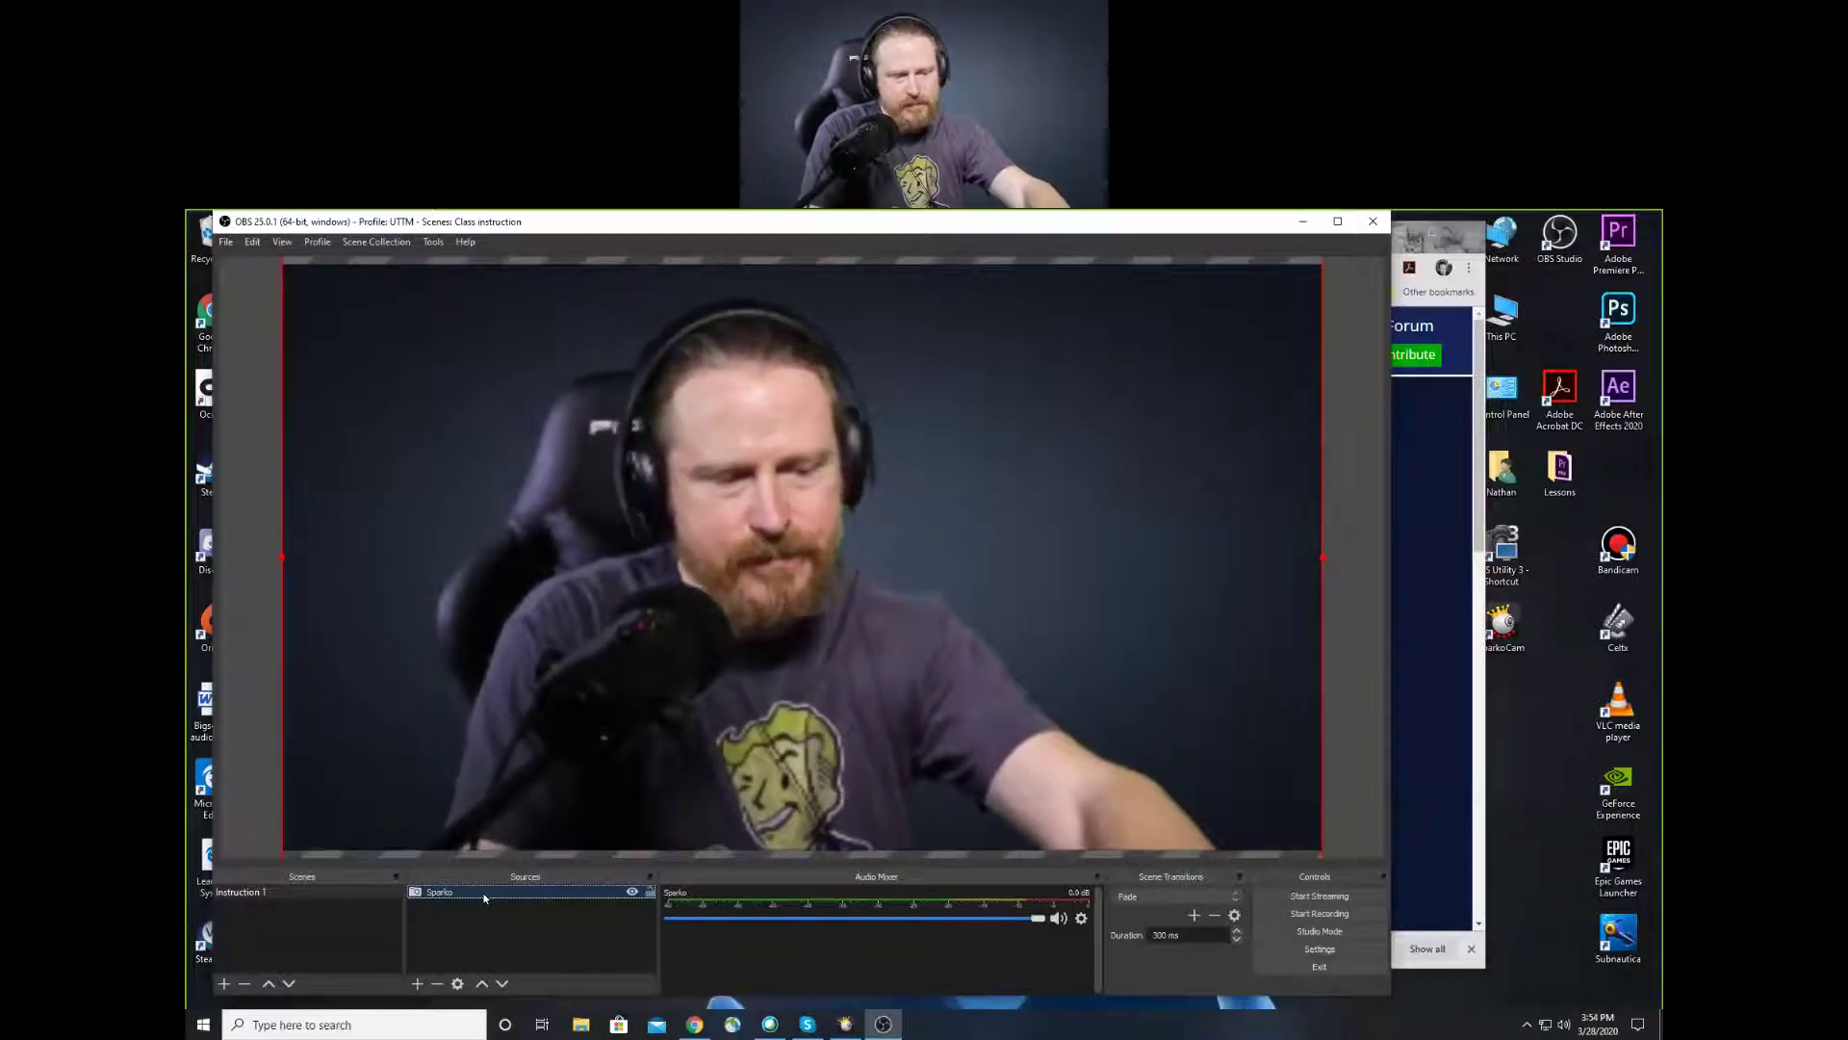
key("Delete")
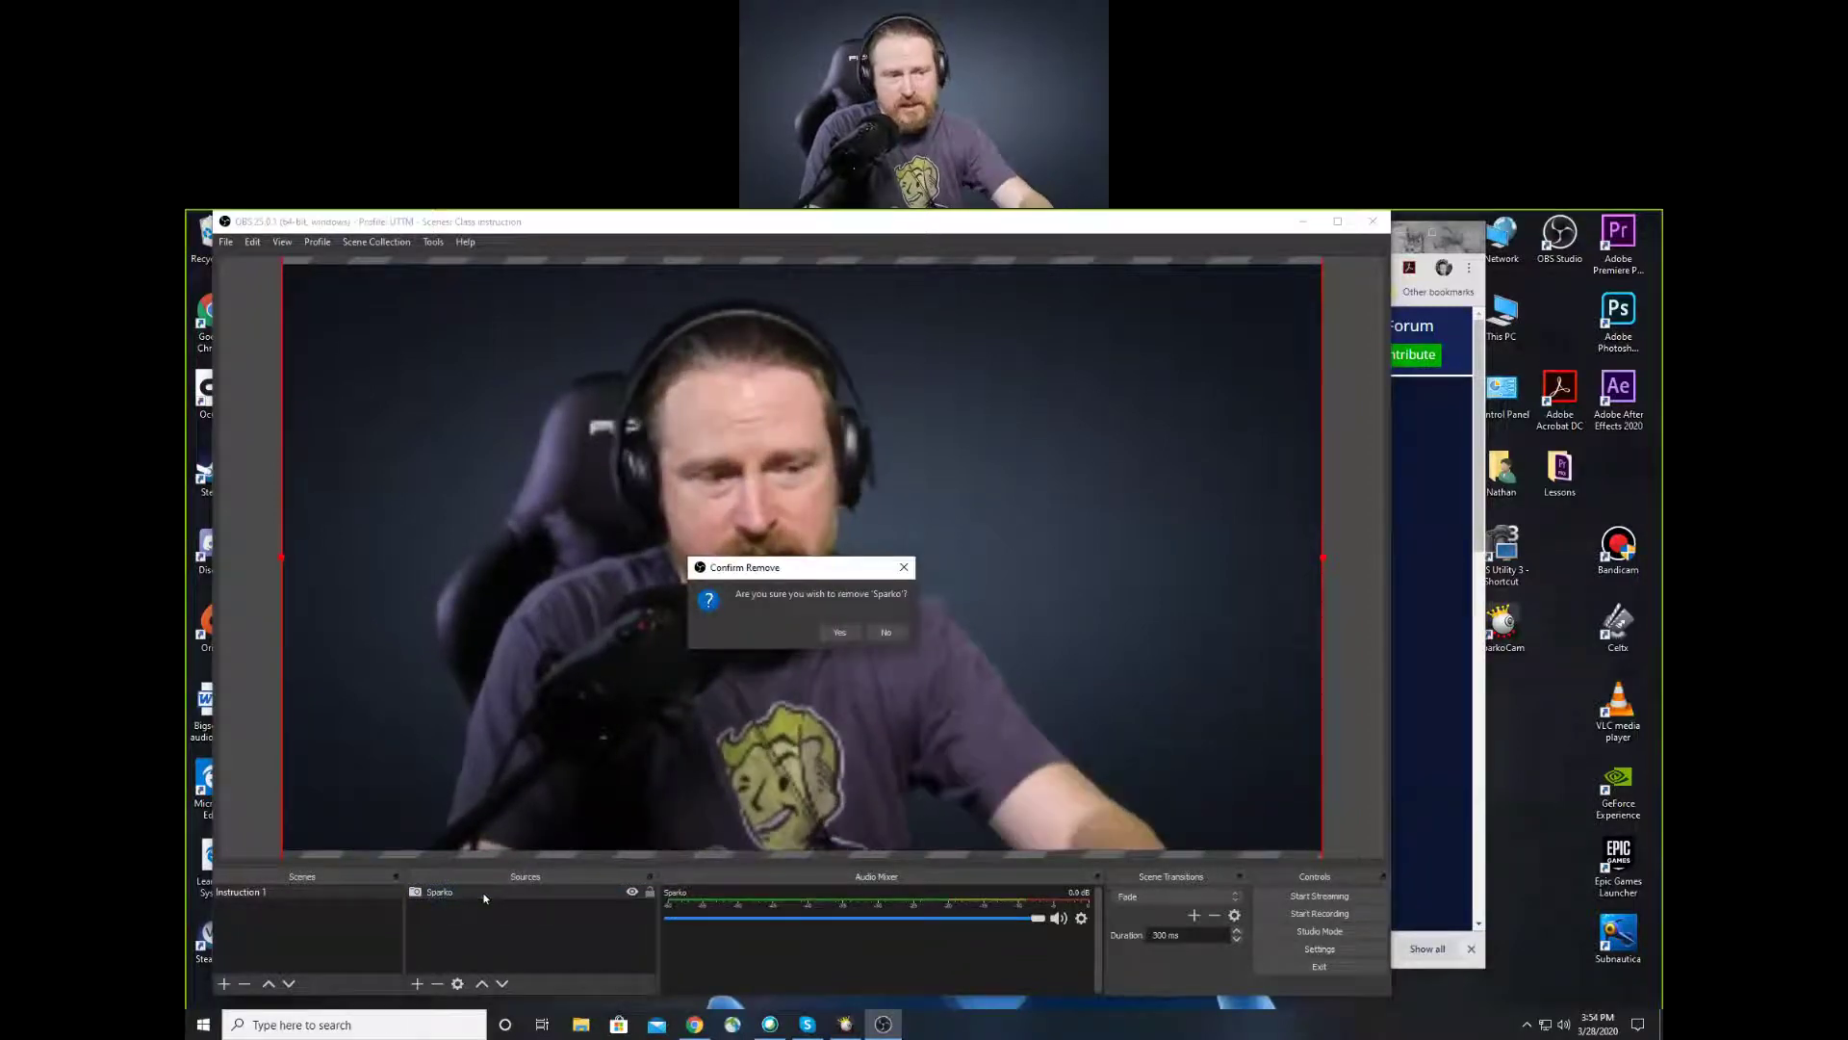
left_click(837, 631)
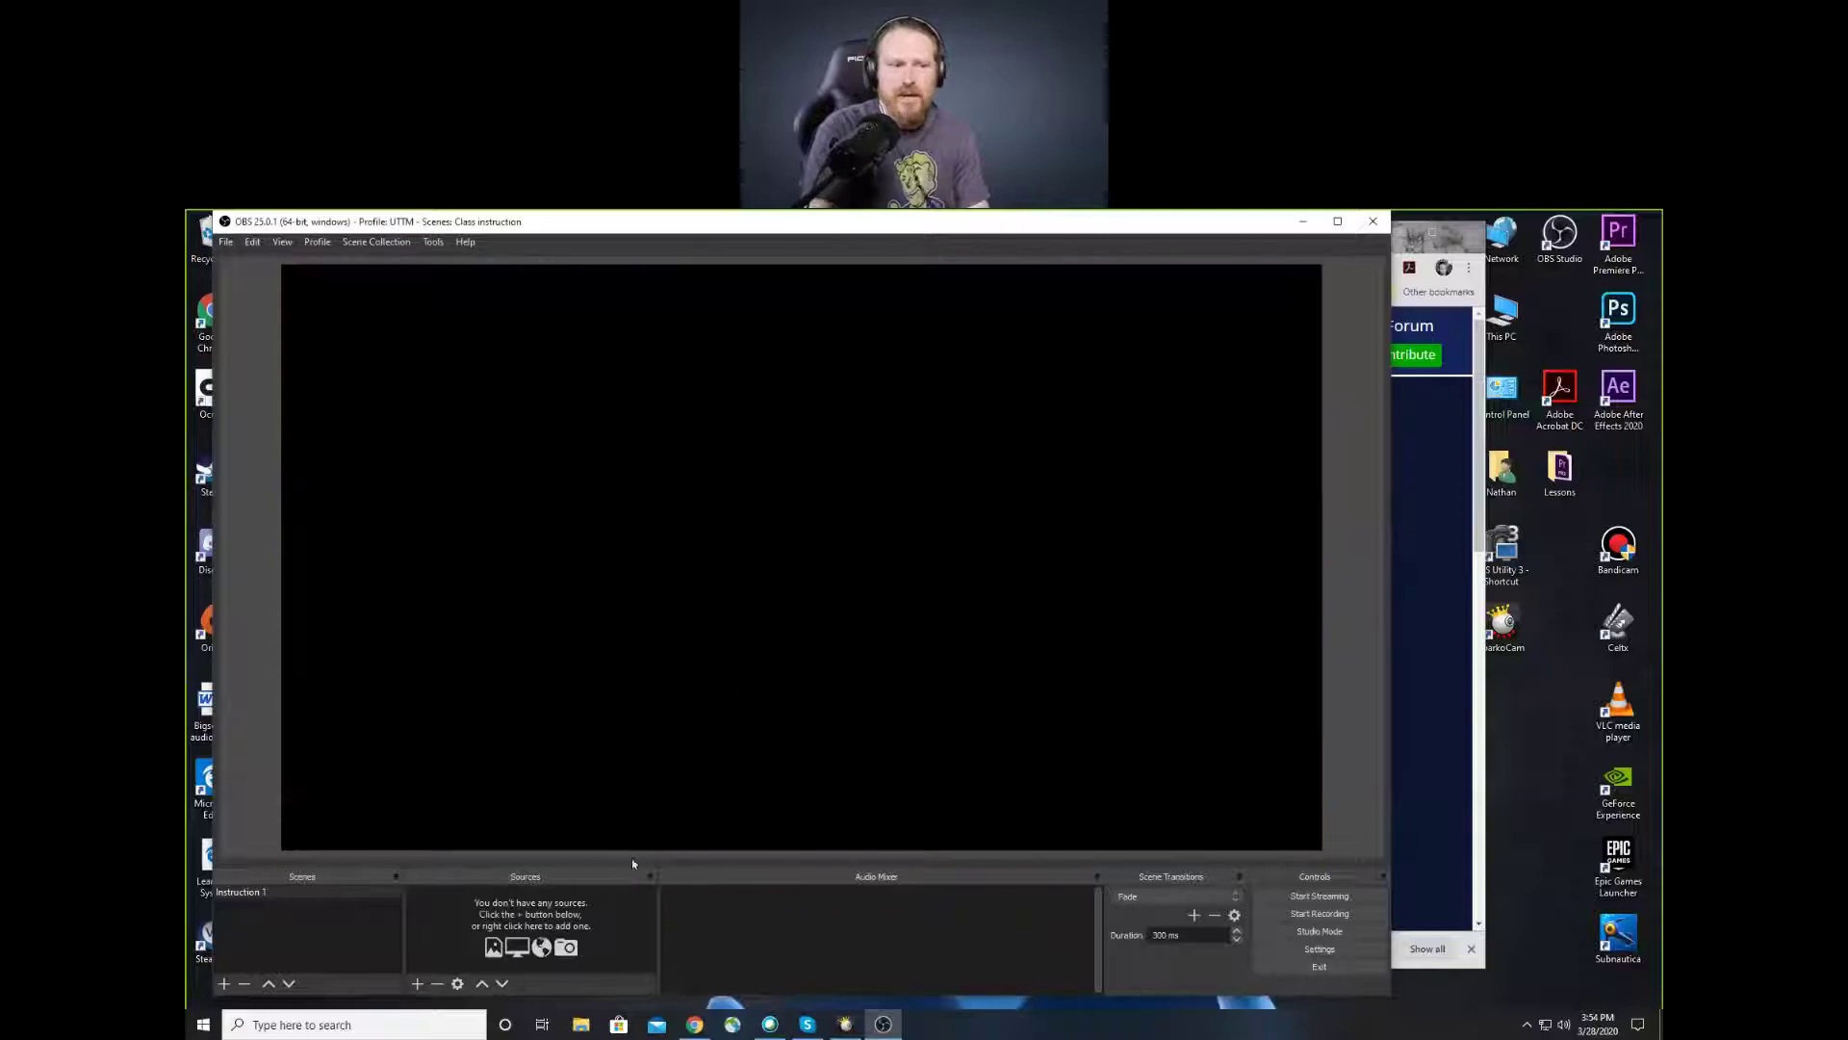
Add a window capture source named Sparky that captures the SparkoCam window
left_click(417, 983)
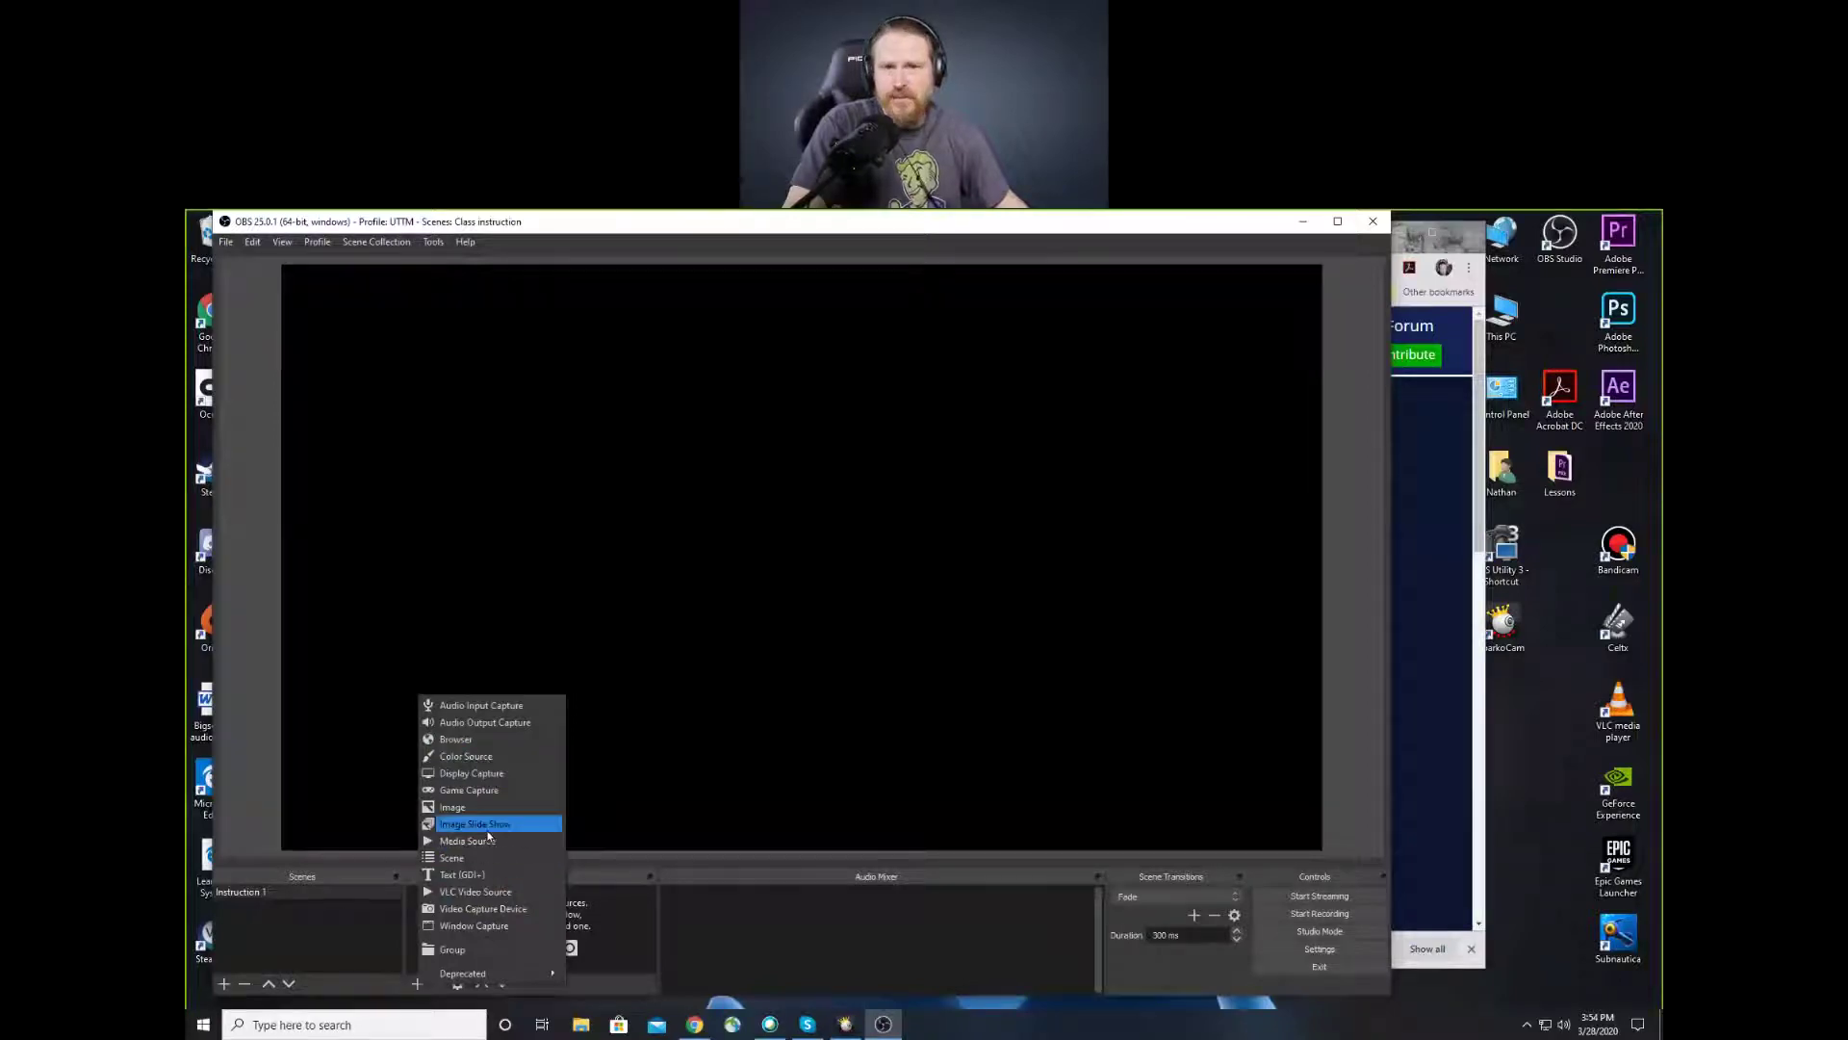
left_click(470, 926)
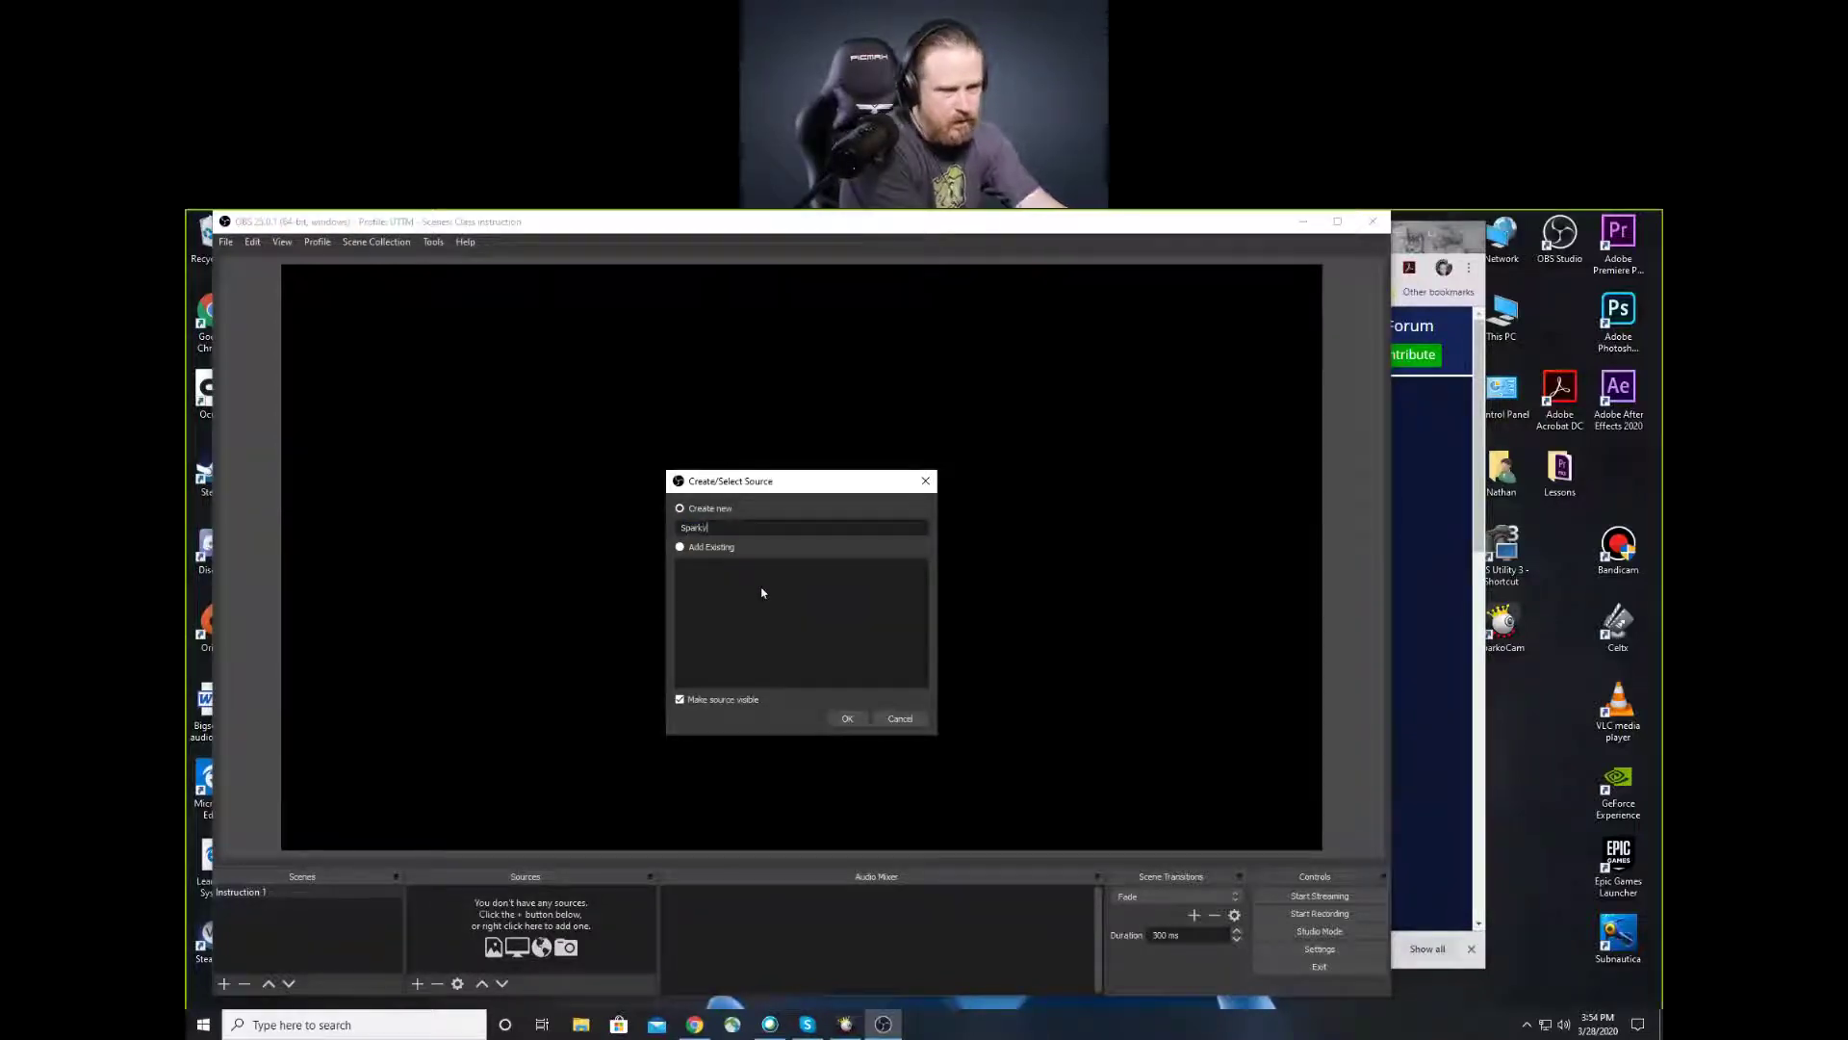
left_click(847, 718)
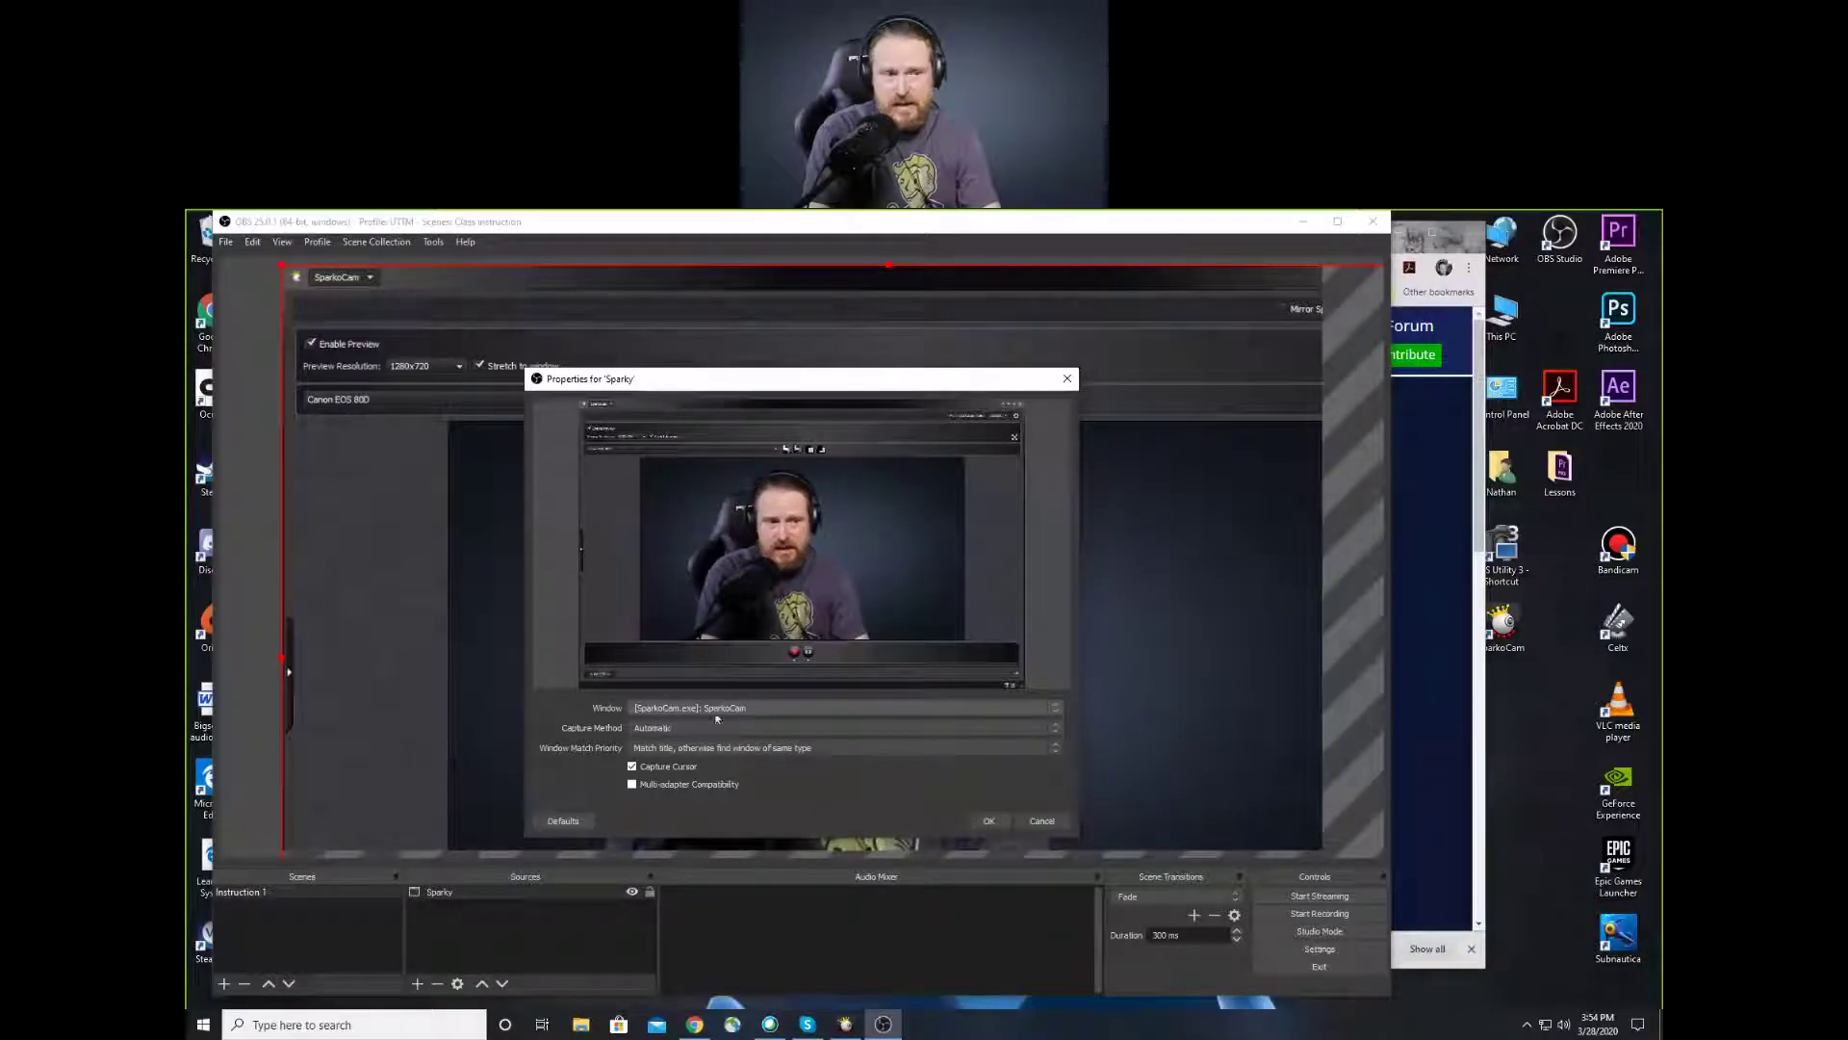
left_click(1058, 710)
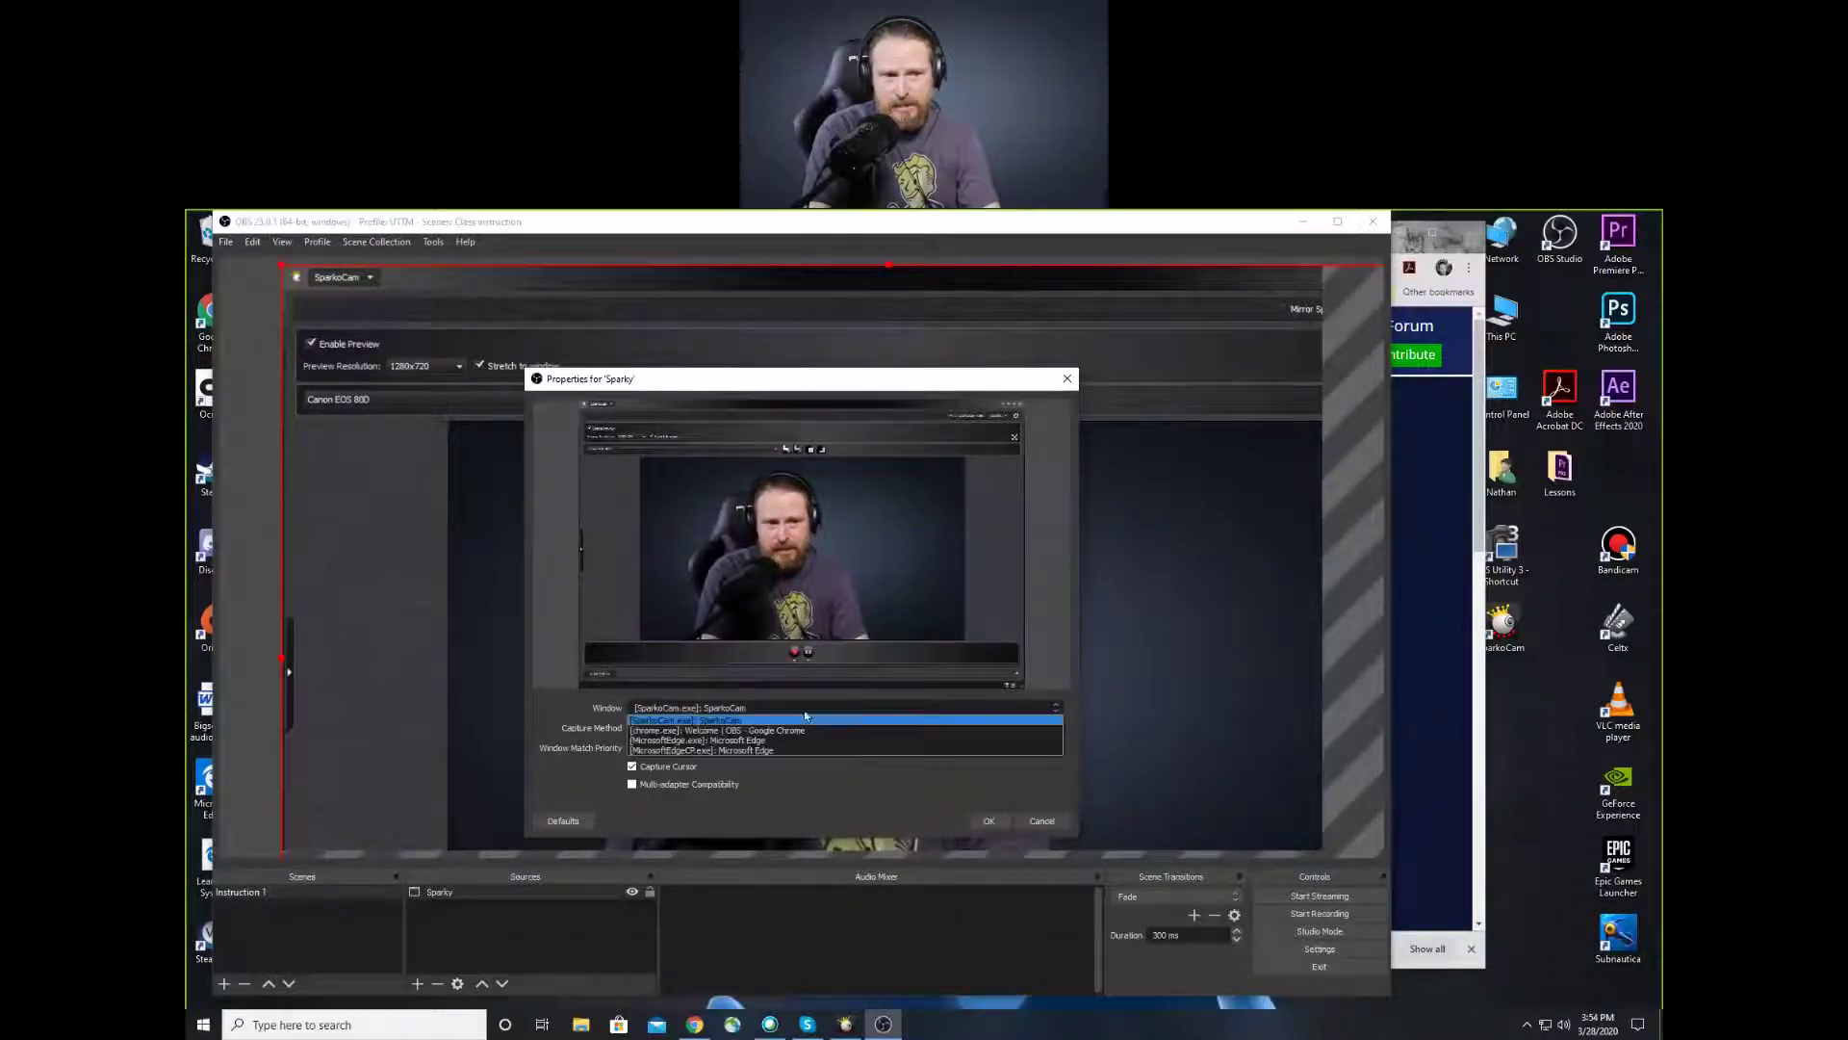
left_click(760, 718)
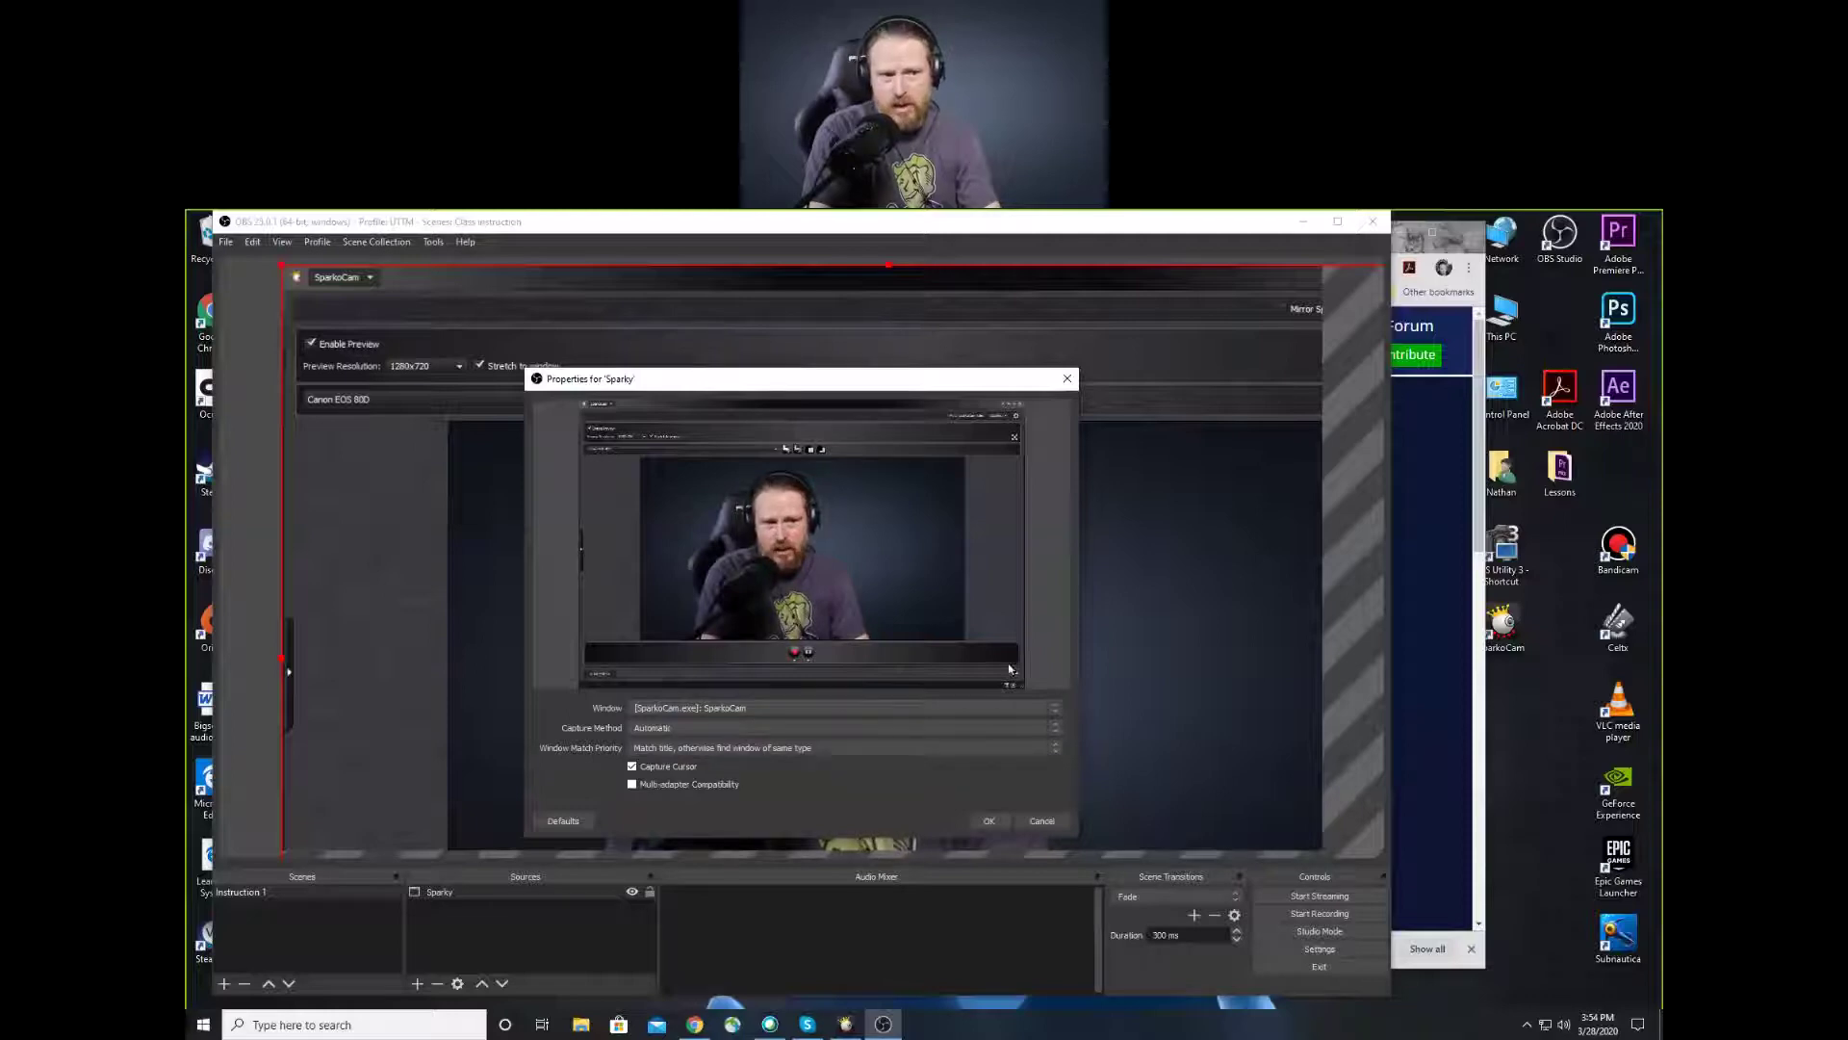
Try the Google Chrome window as Sparky's capture target, return it to SparkoCam, and accept the properties with cursor capture off
left_click(1059, 711)
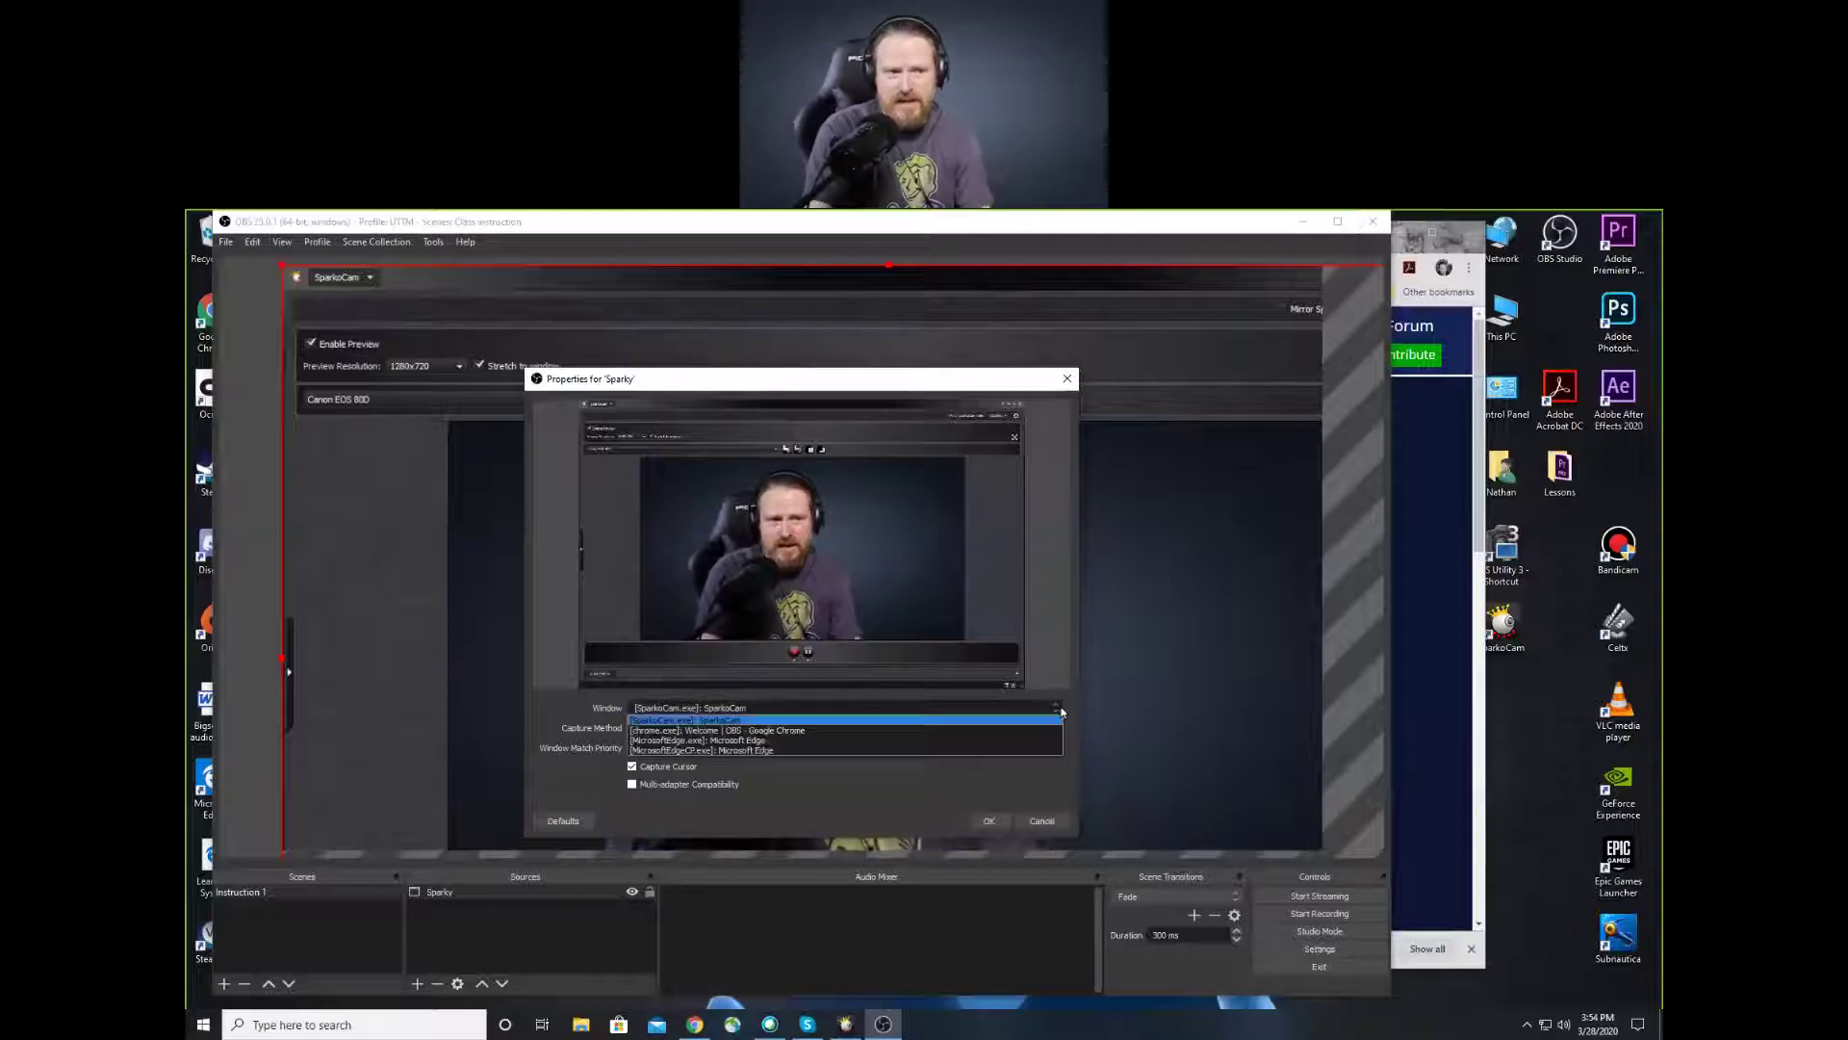
left_click(818, 729)
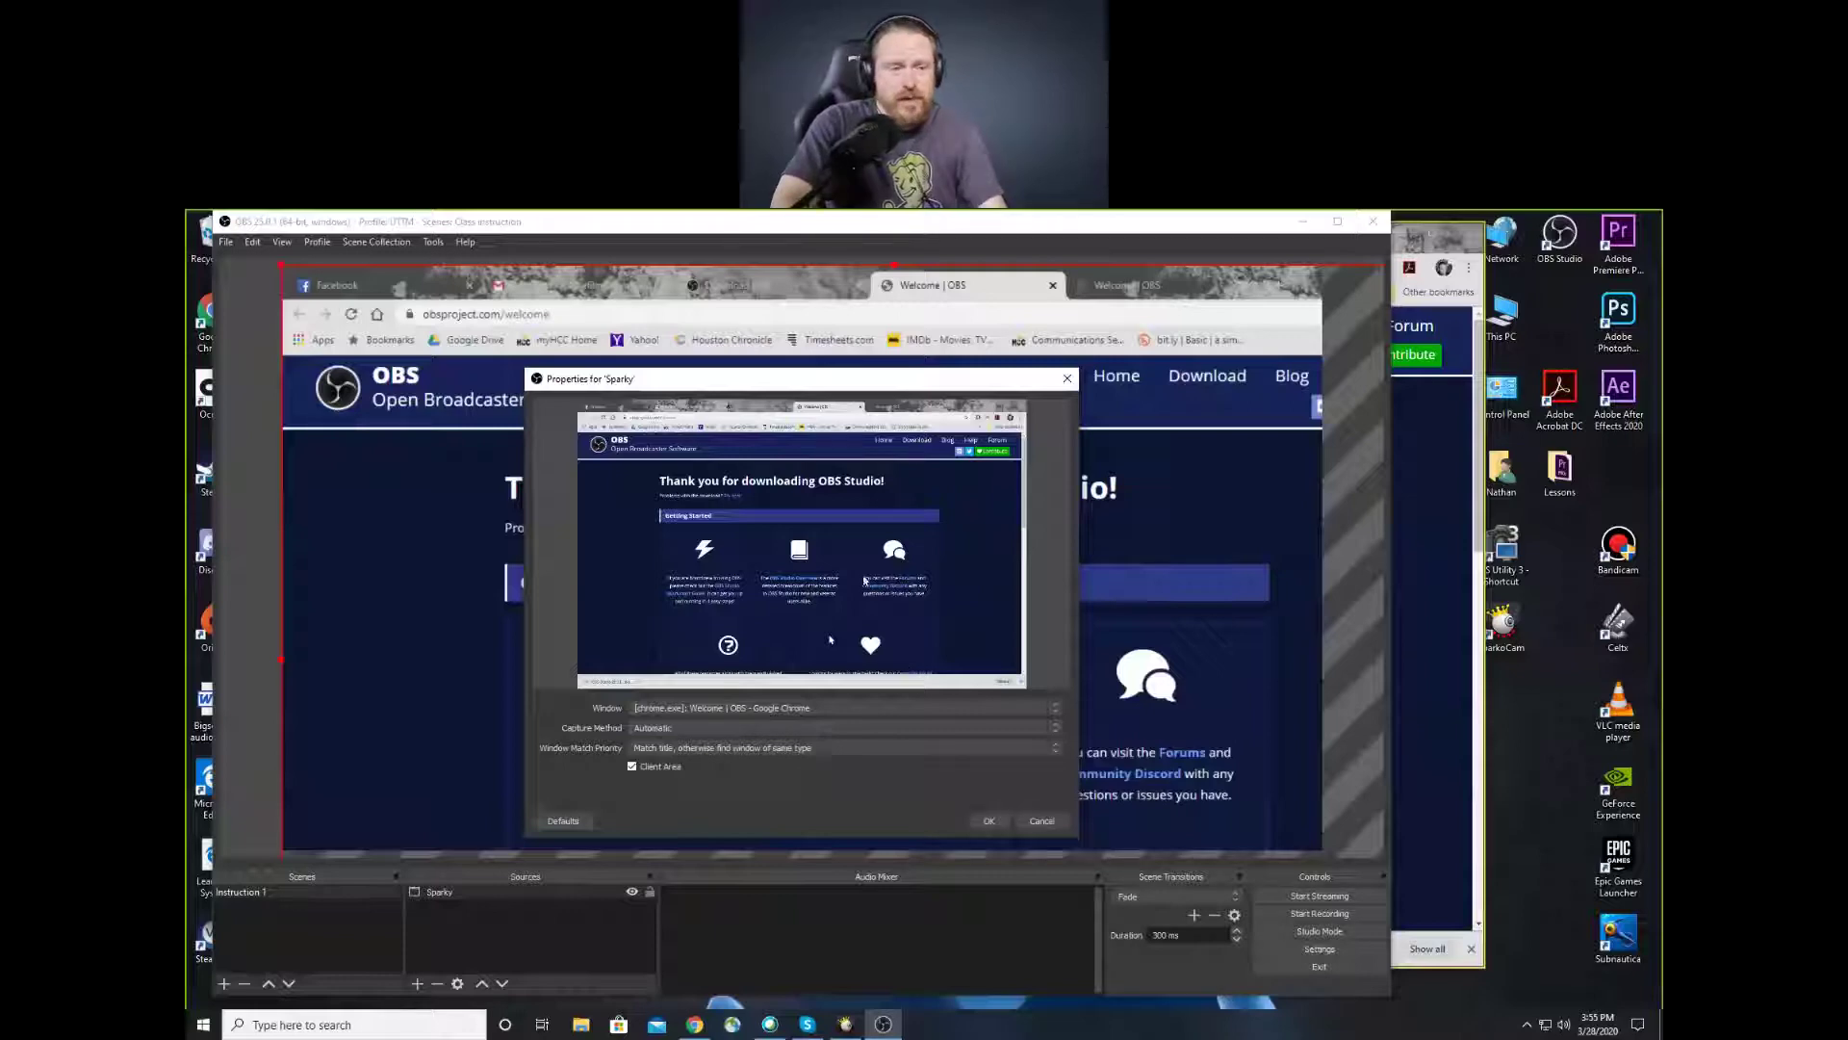
left_click(1056, 707)
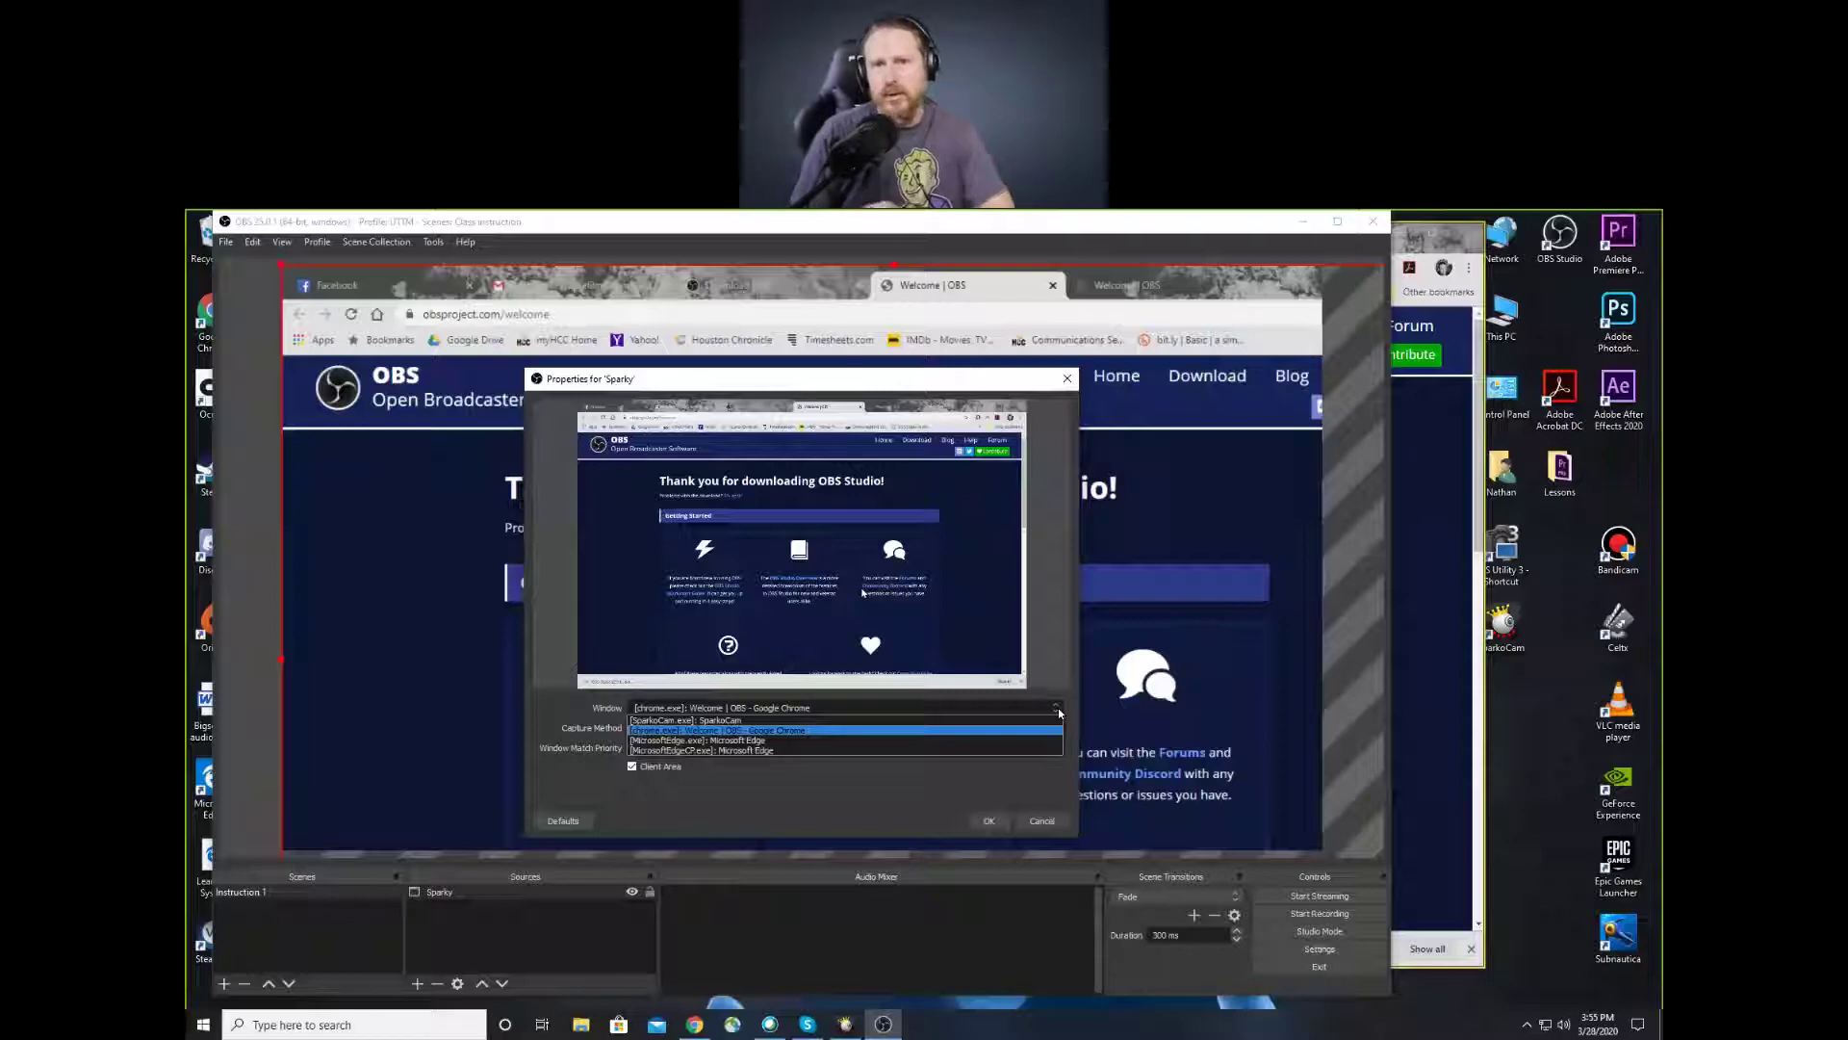
left_click(703, 721)
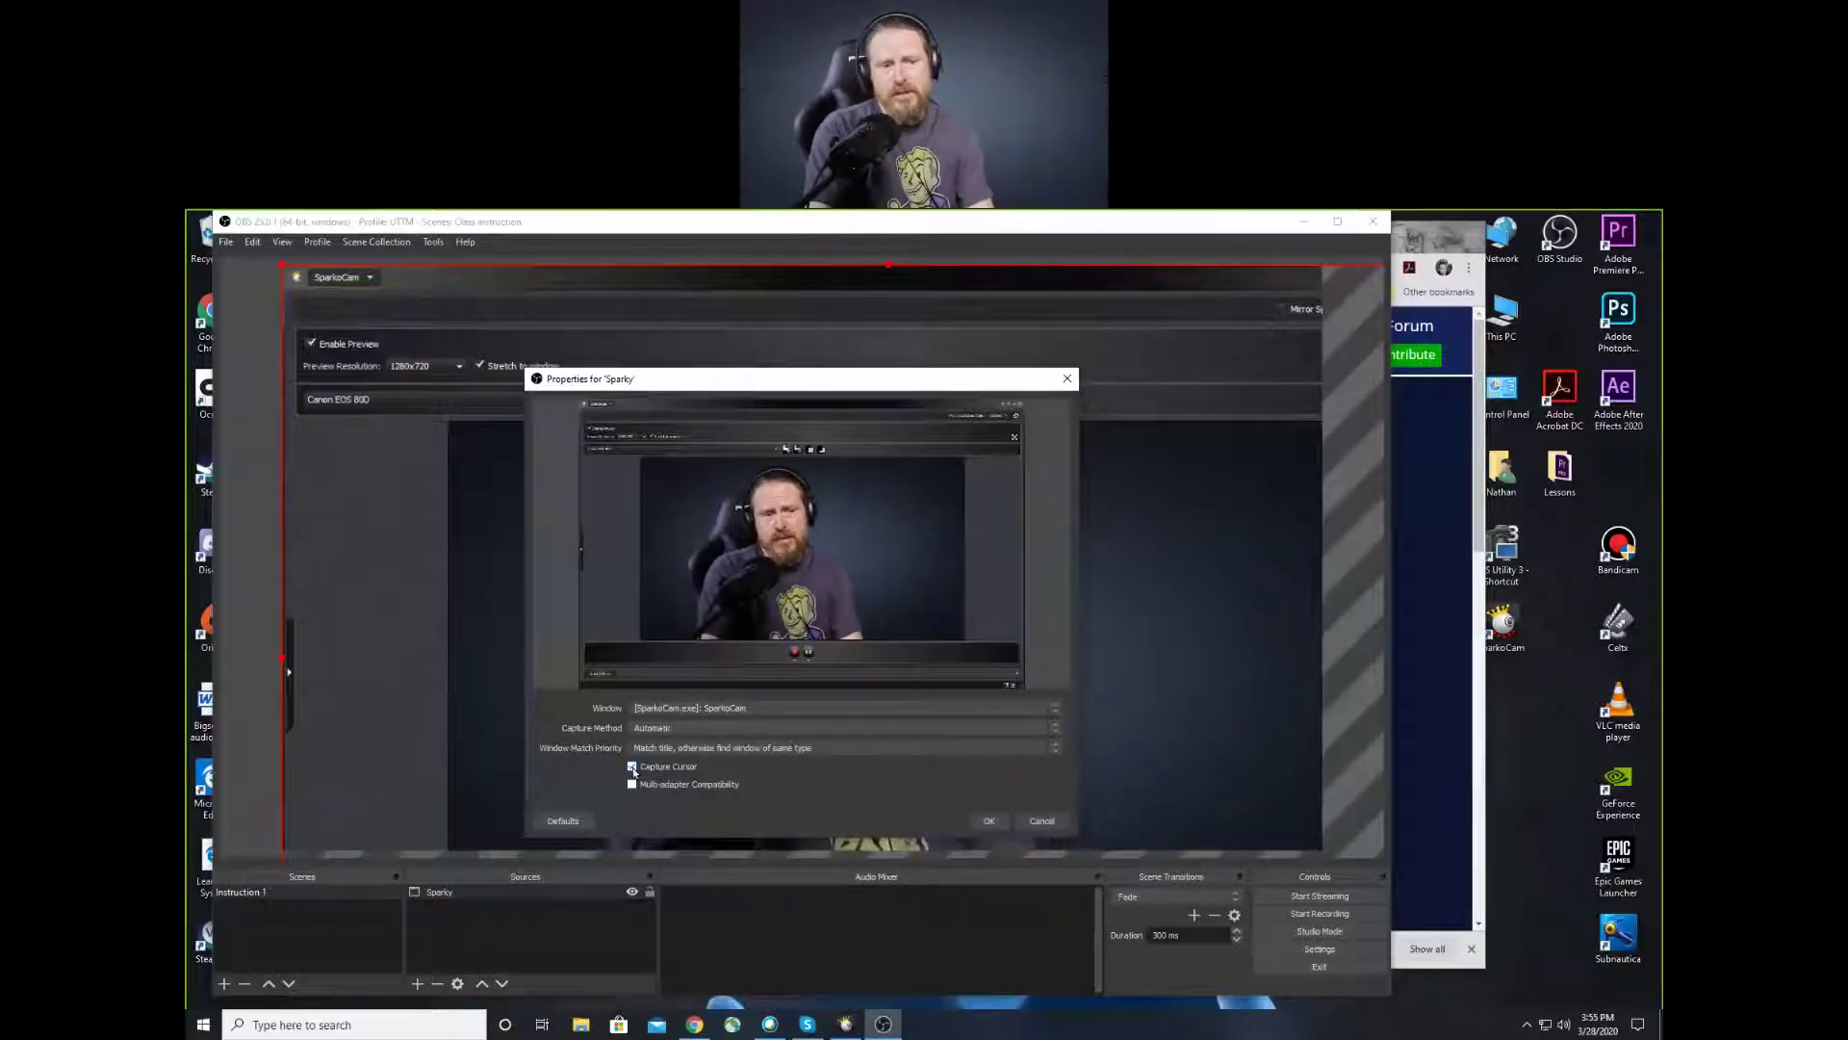
left_click(989, 821)
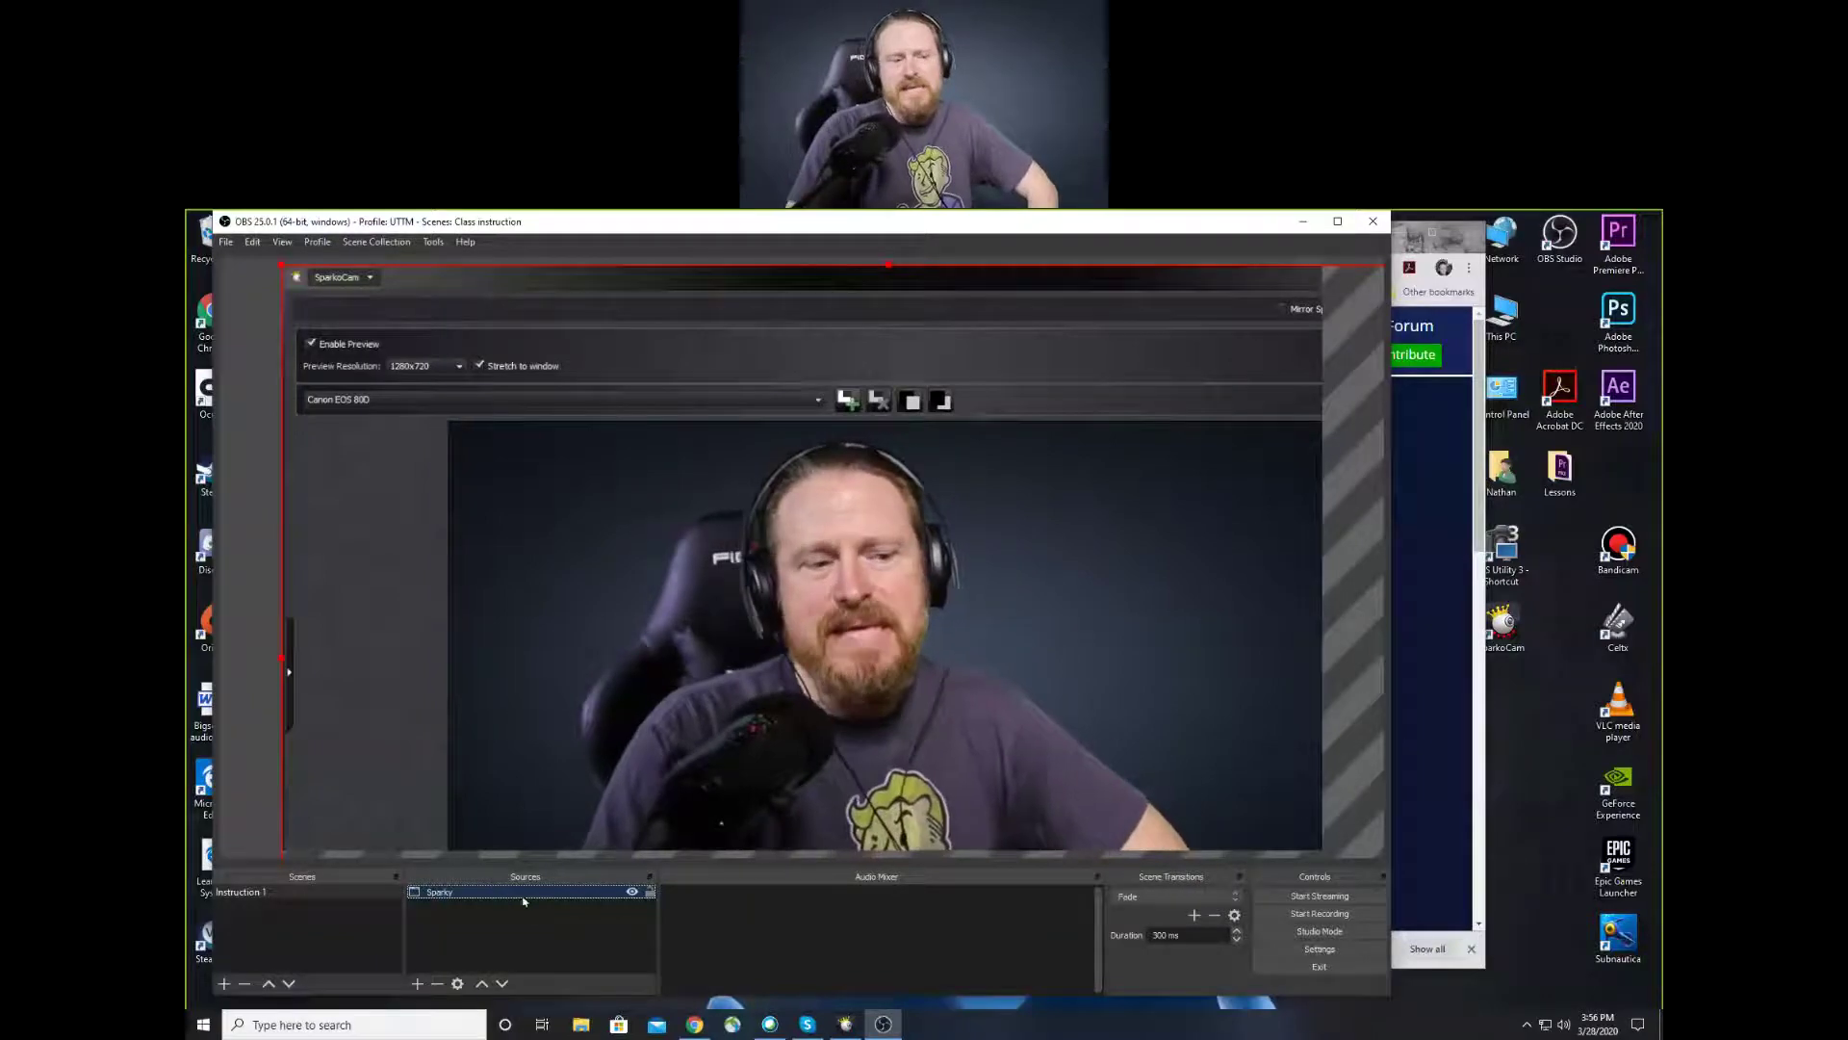
Reopen the Sparky source's properties and switch its captured window to Google Chrome and back to SparkoCam
double_click(425, 892)
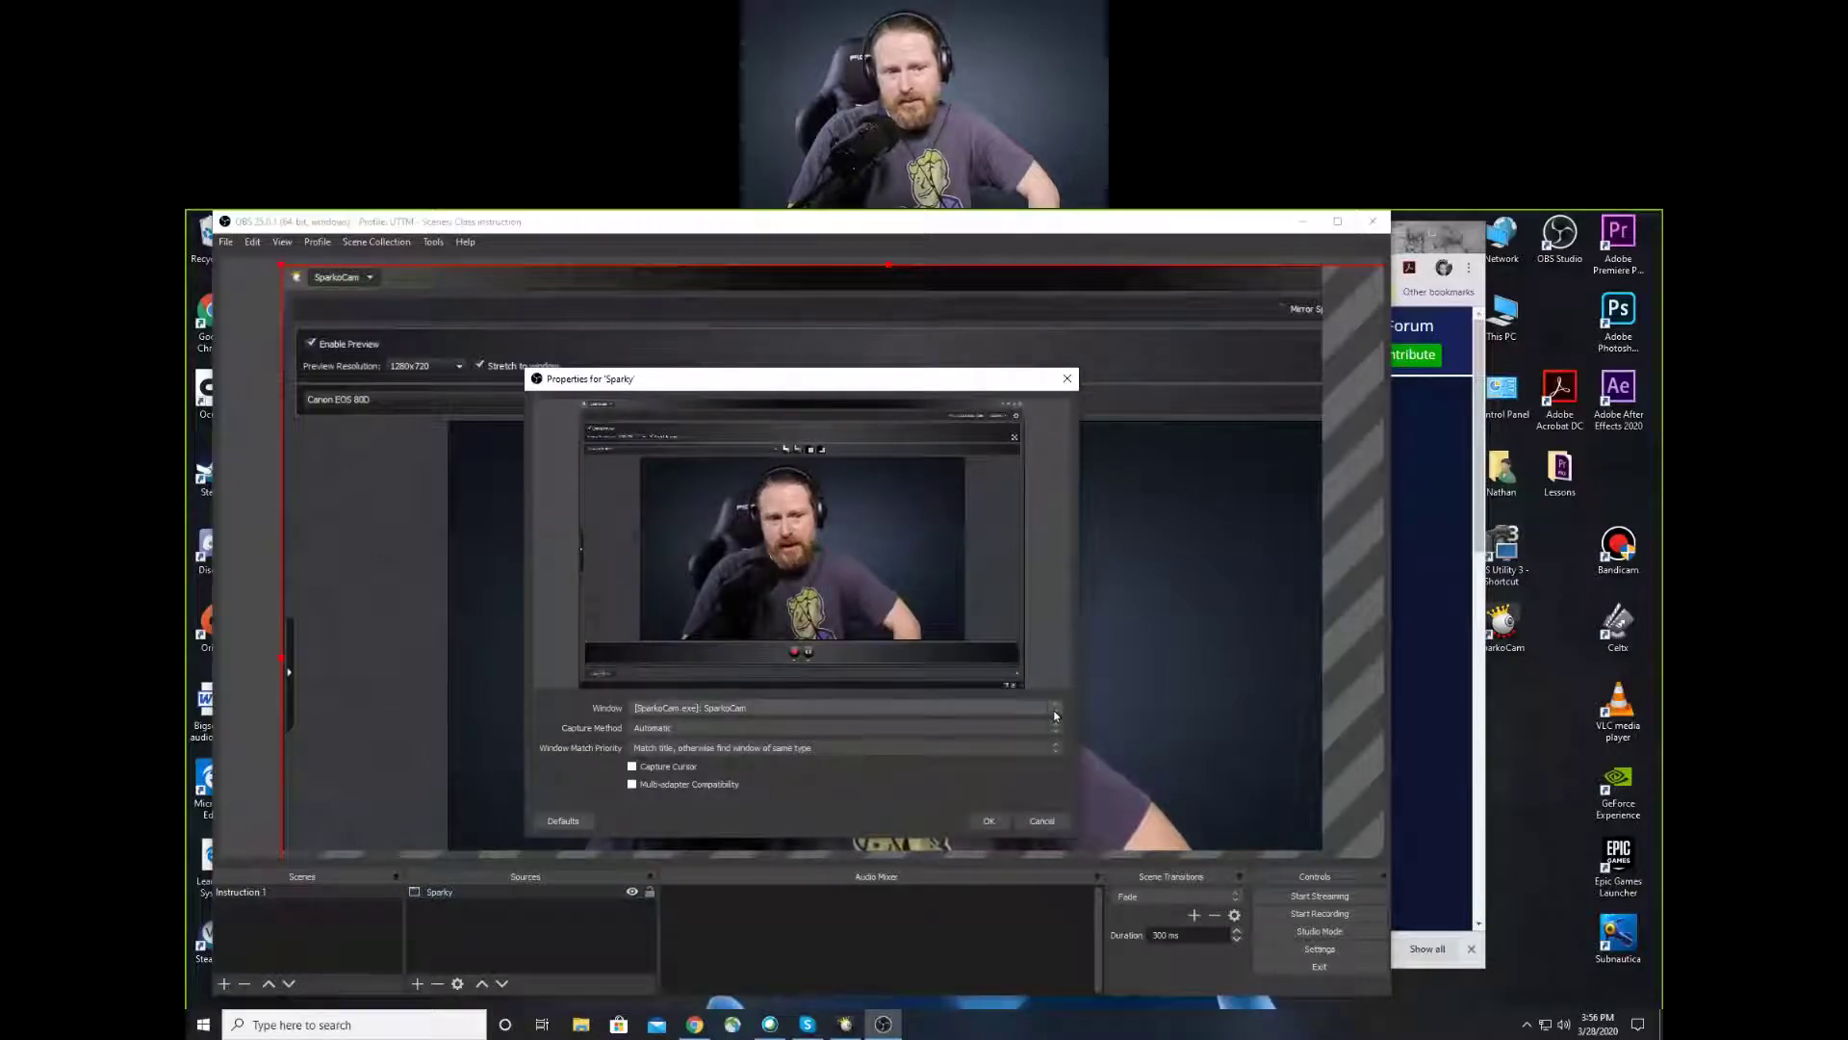
left_click(962, 708)
left_click(770, 733)
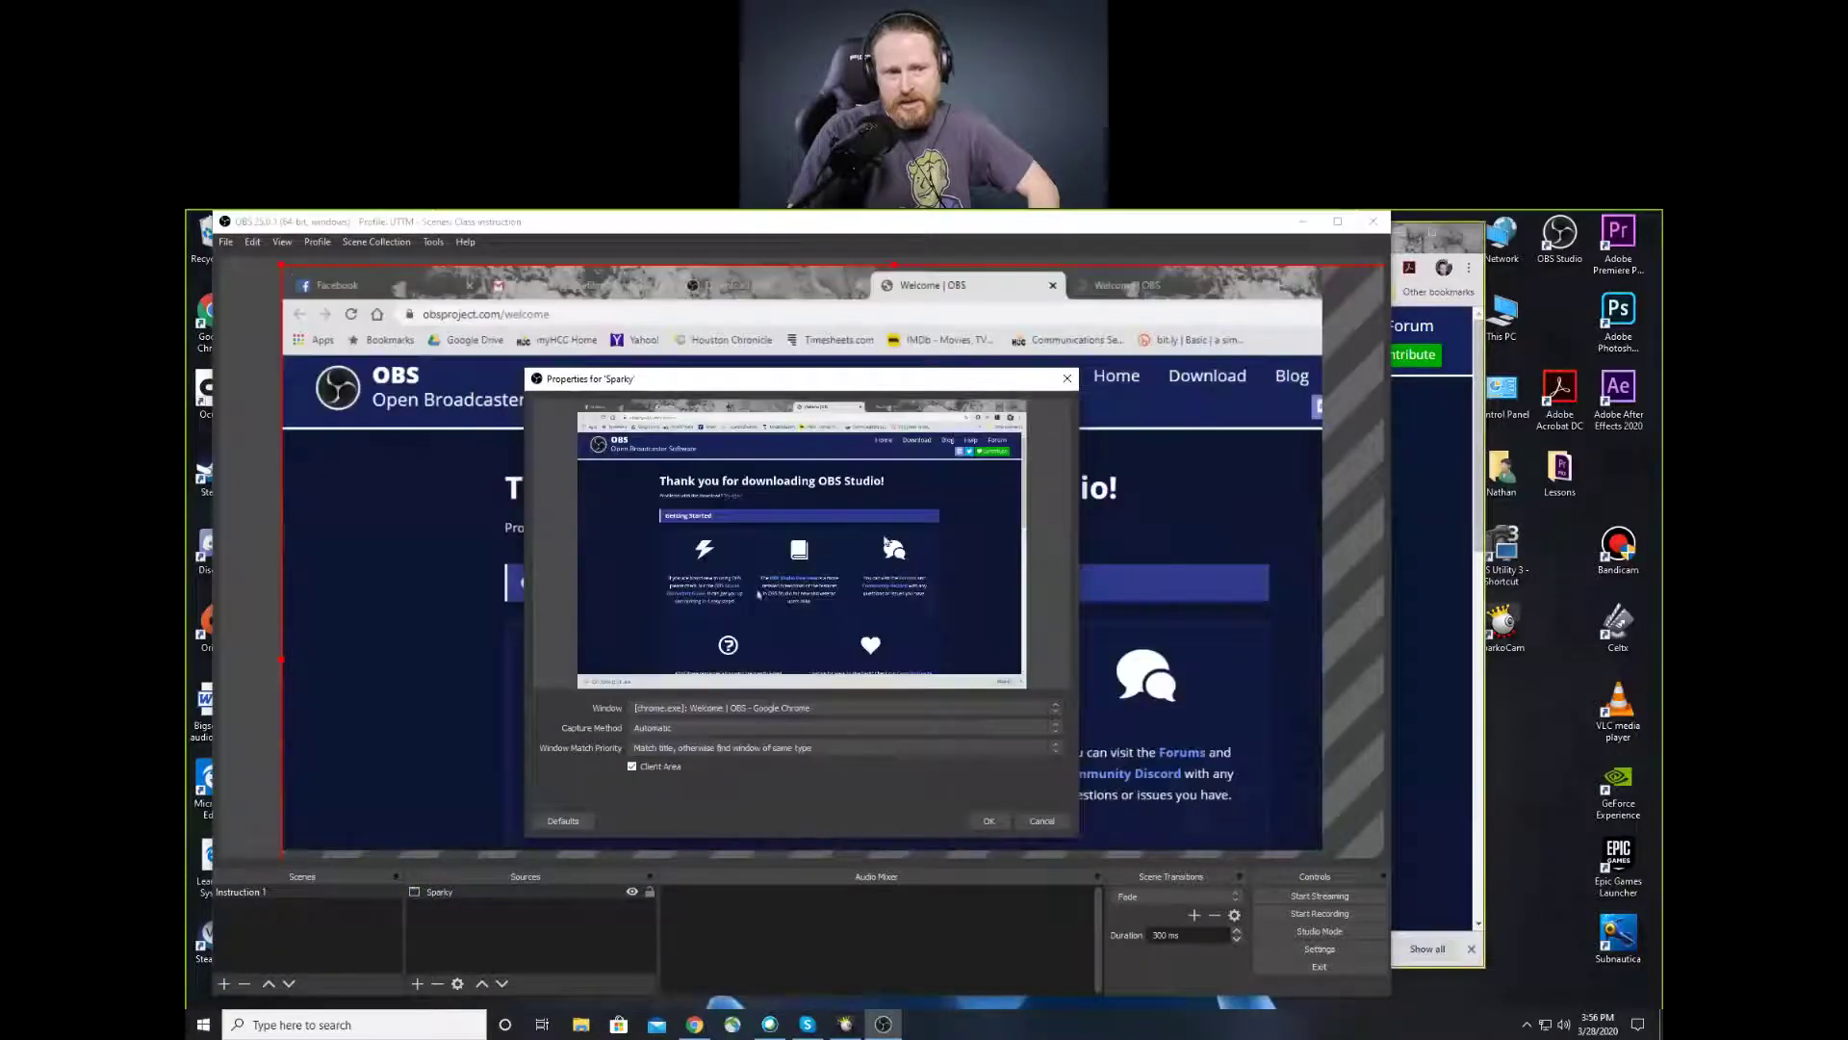
left_click(1055, 713)
left_click(664, 724)
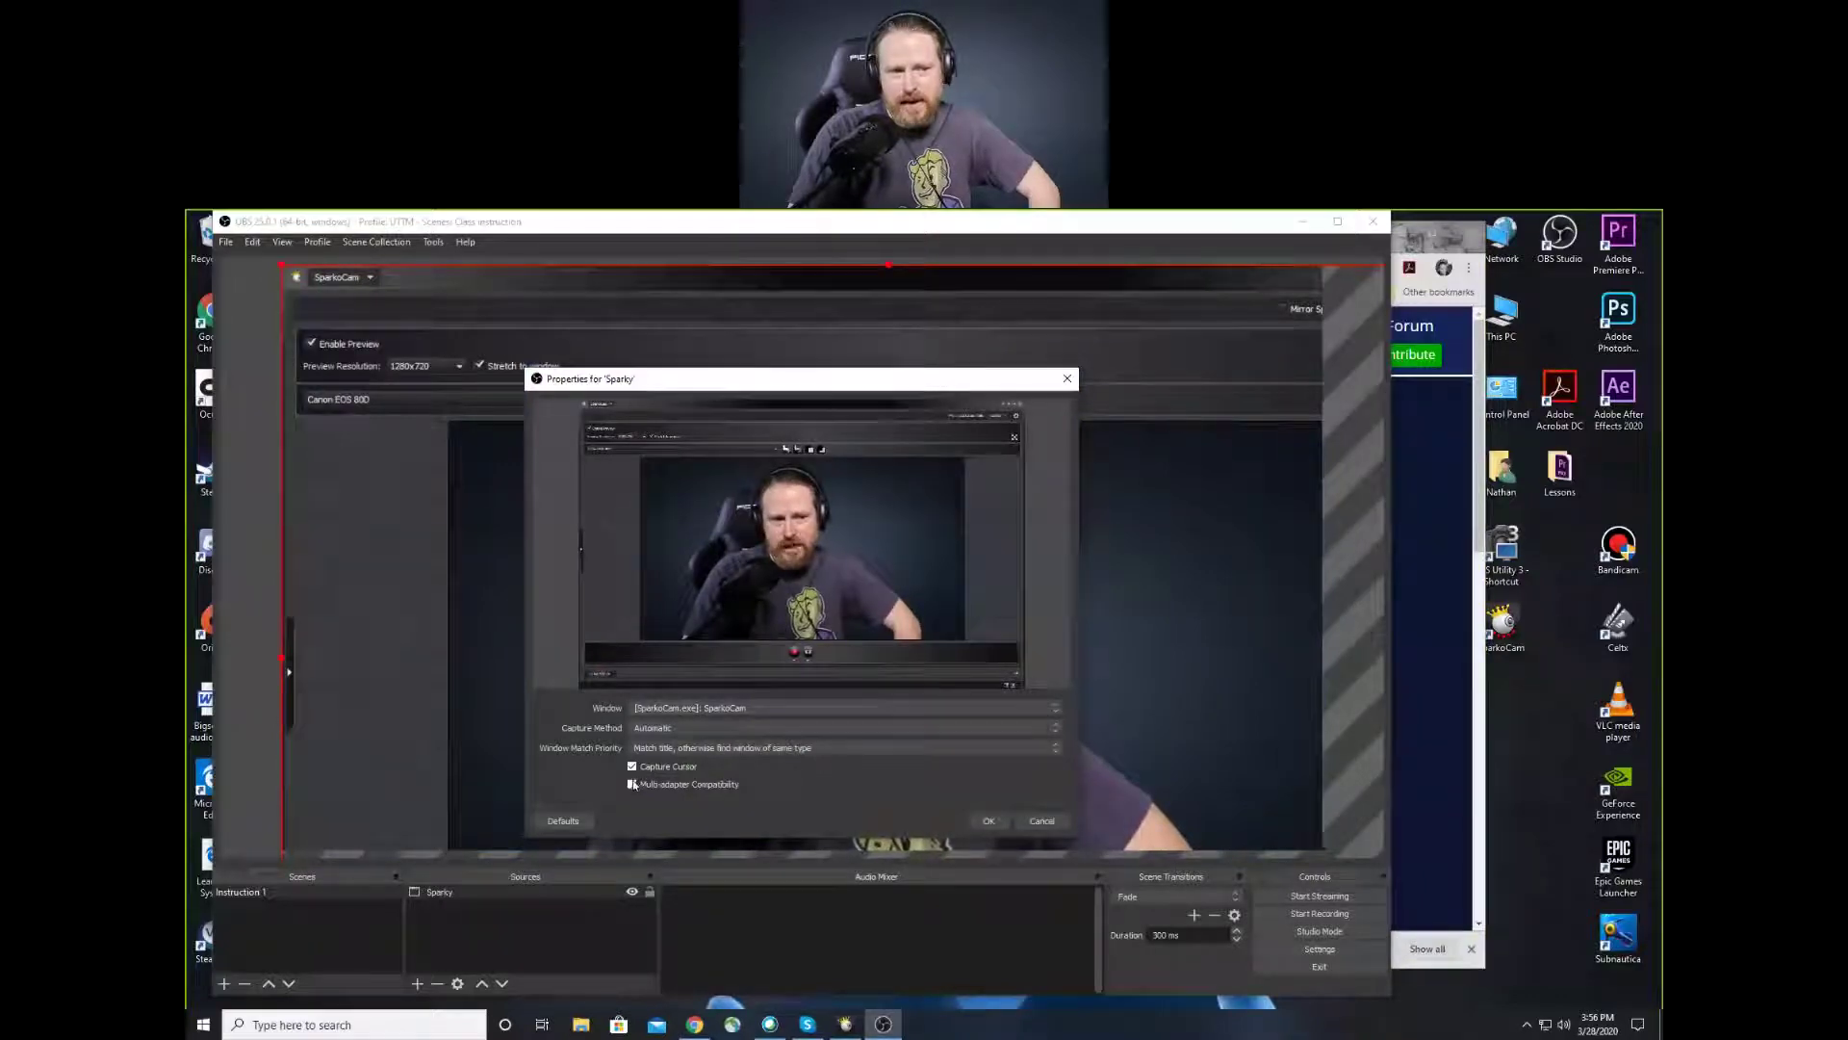
left_click(989, 821)
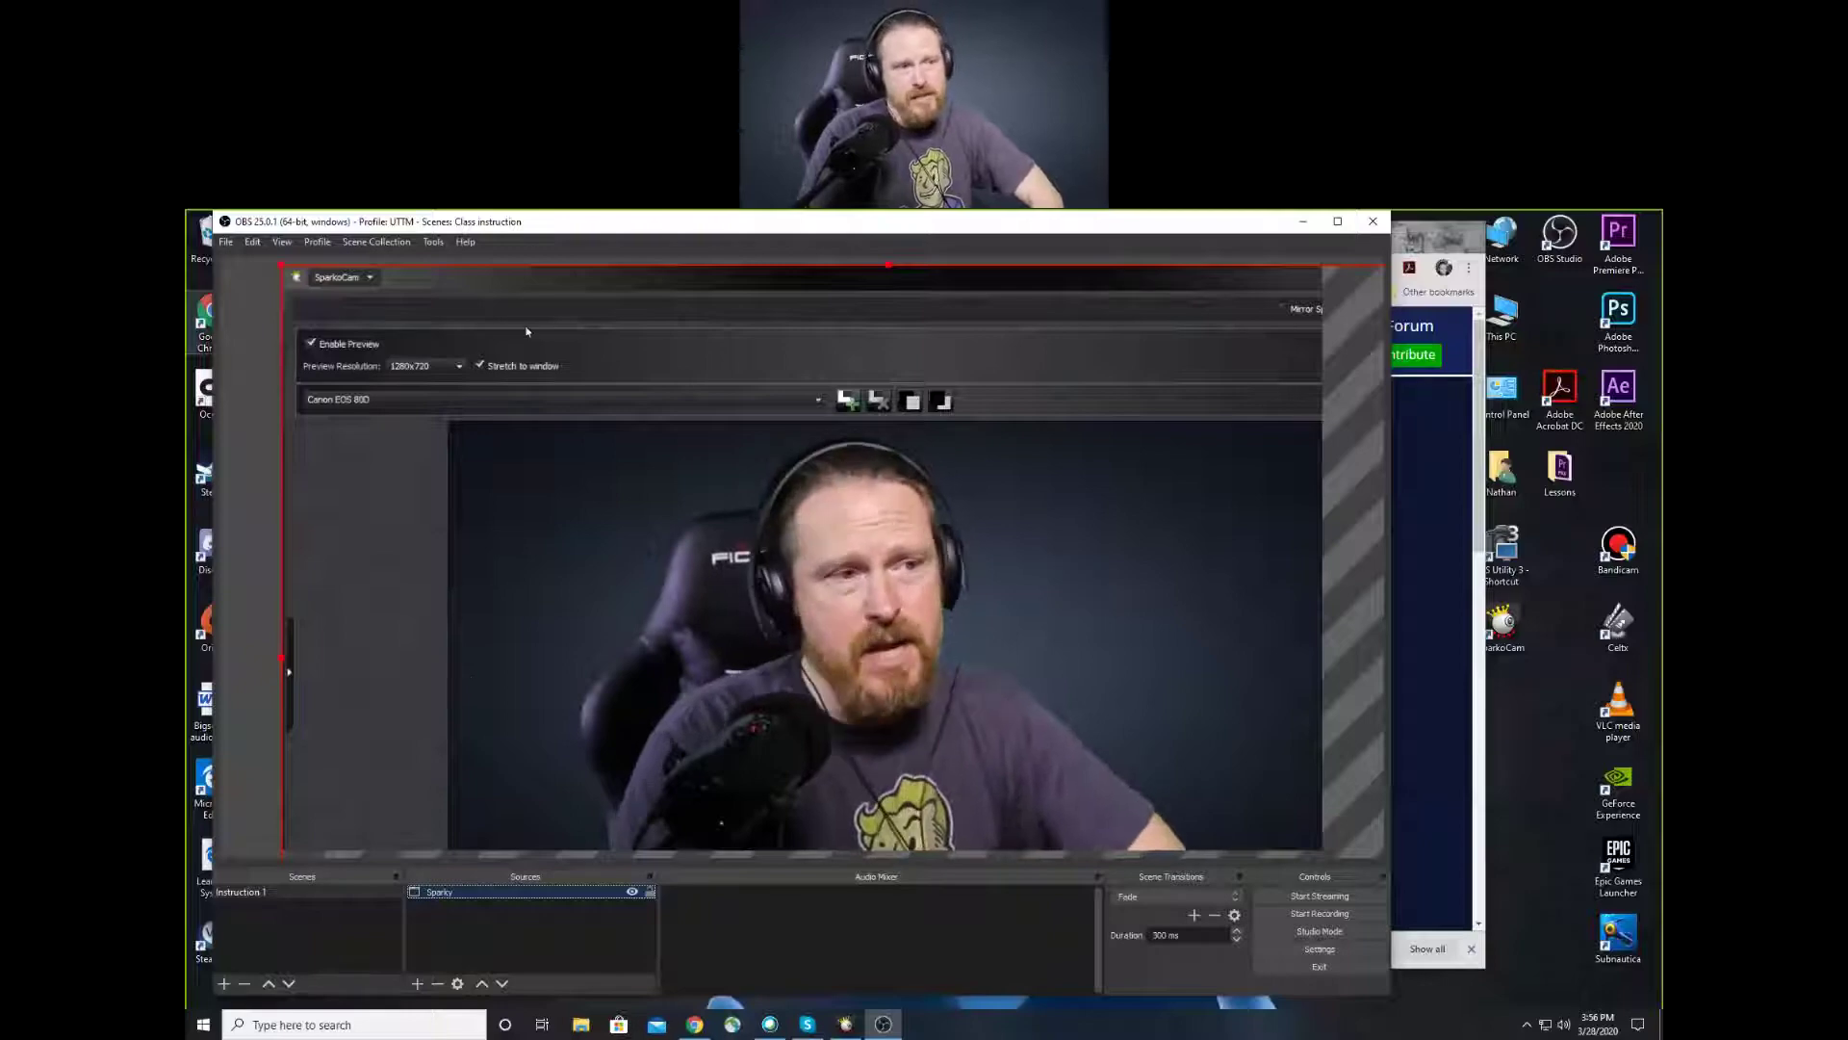
Enlarge and reposition the Sparky source so that only its camera picture fills the canvas
left_click_drag(686, 569, 750, 594)
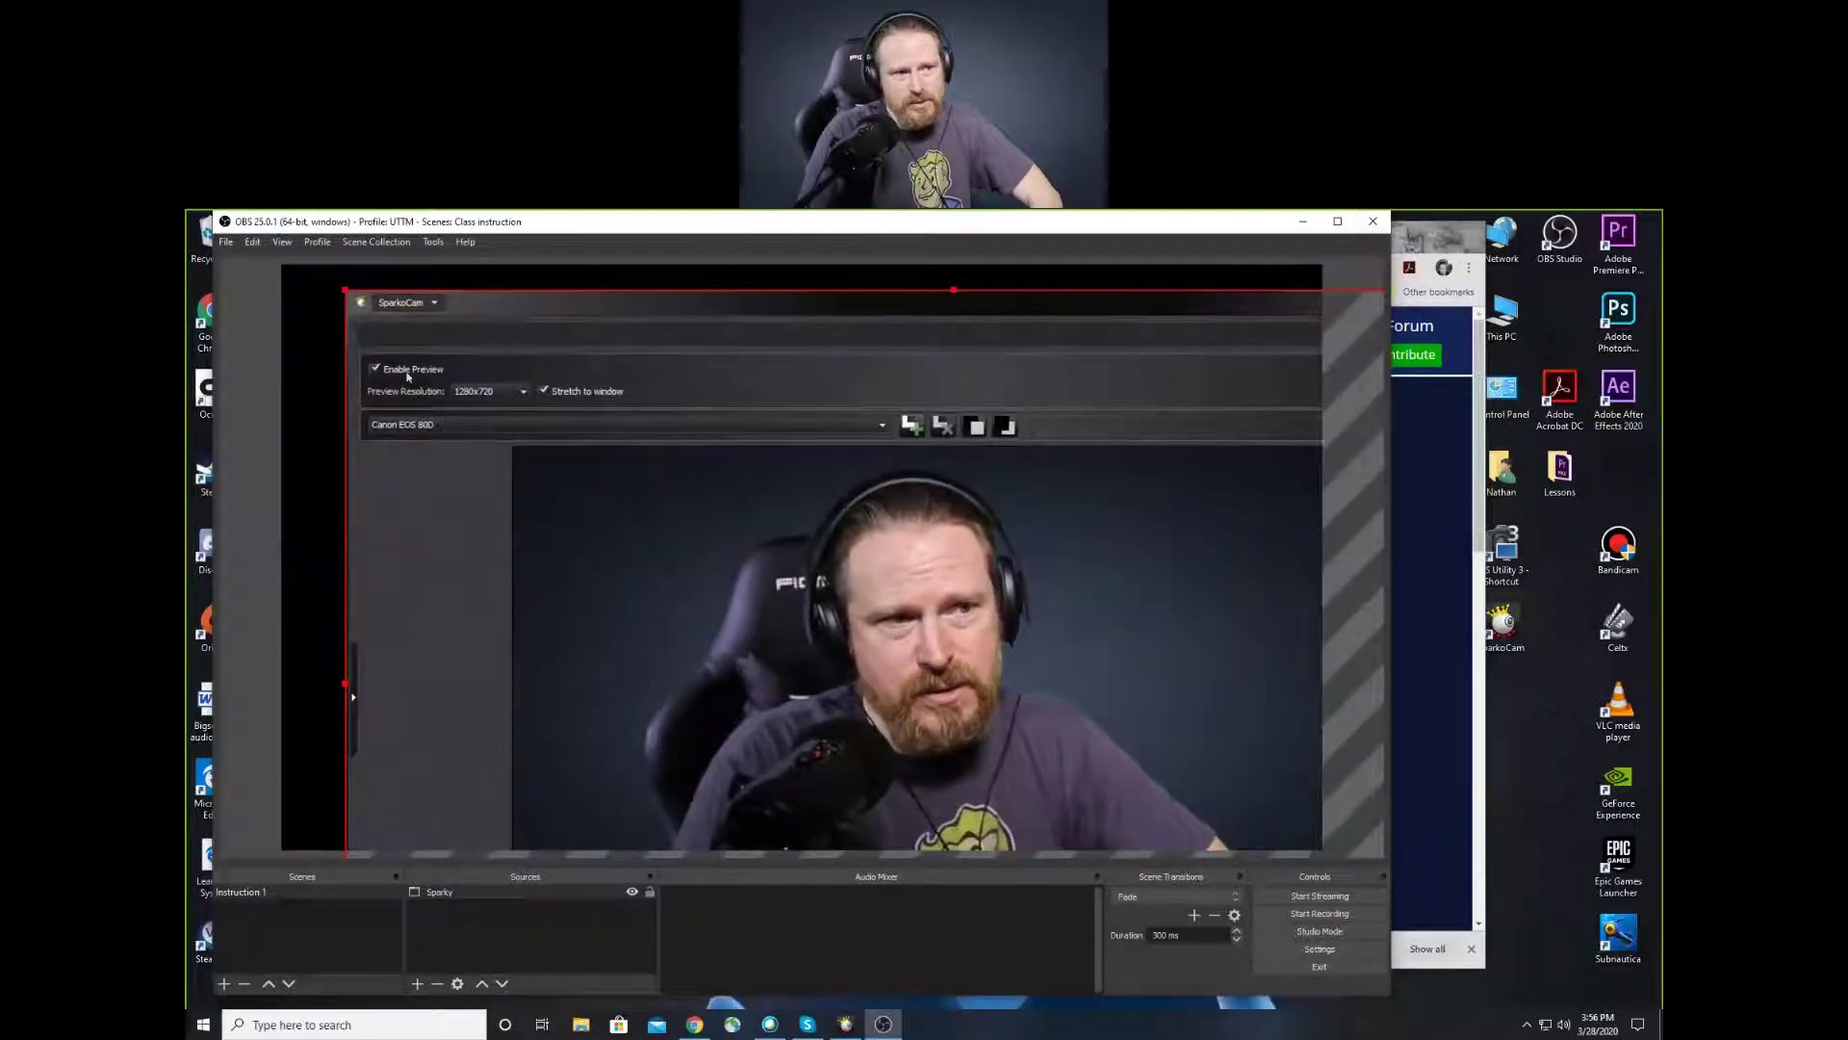
left_click_drag(408, 378, 193, 222)
left_click_drag(843, 558, 1151, 779)
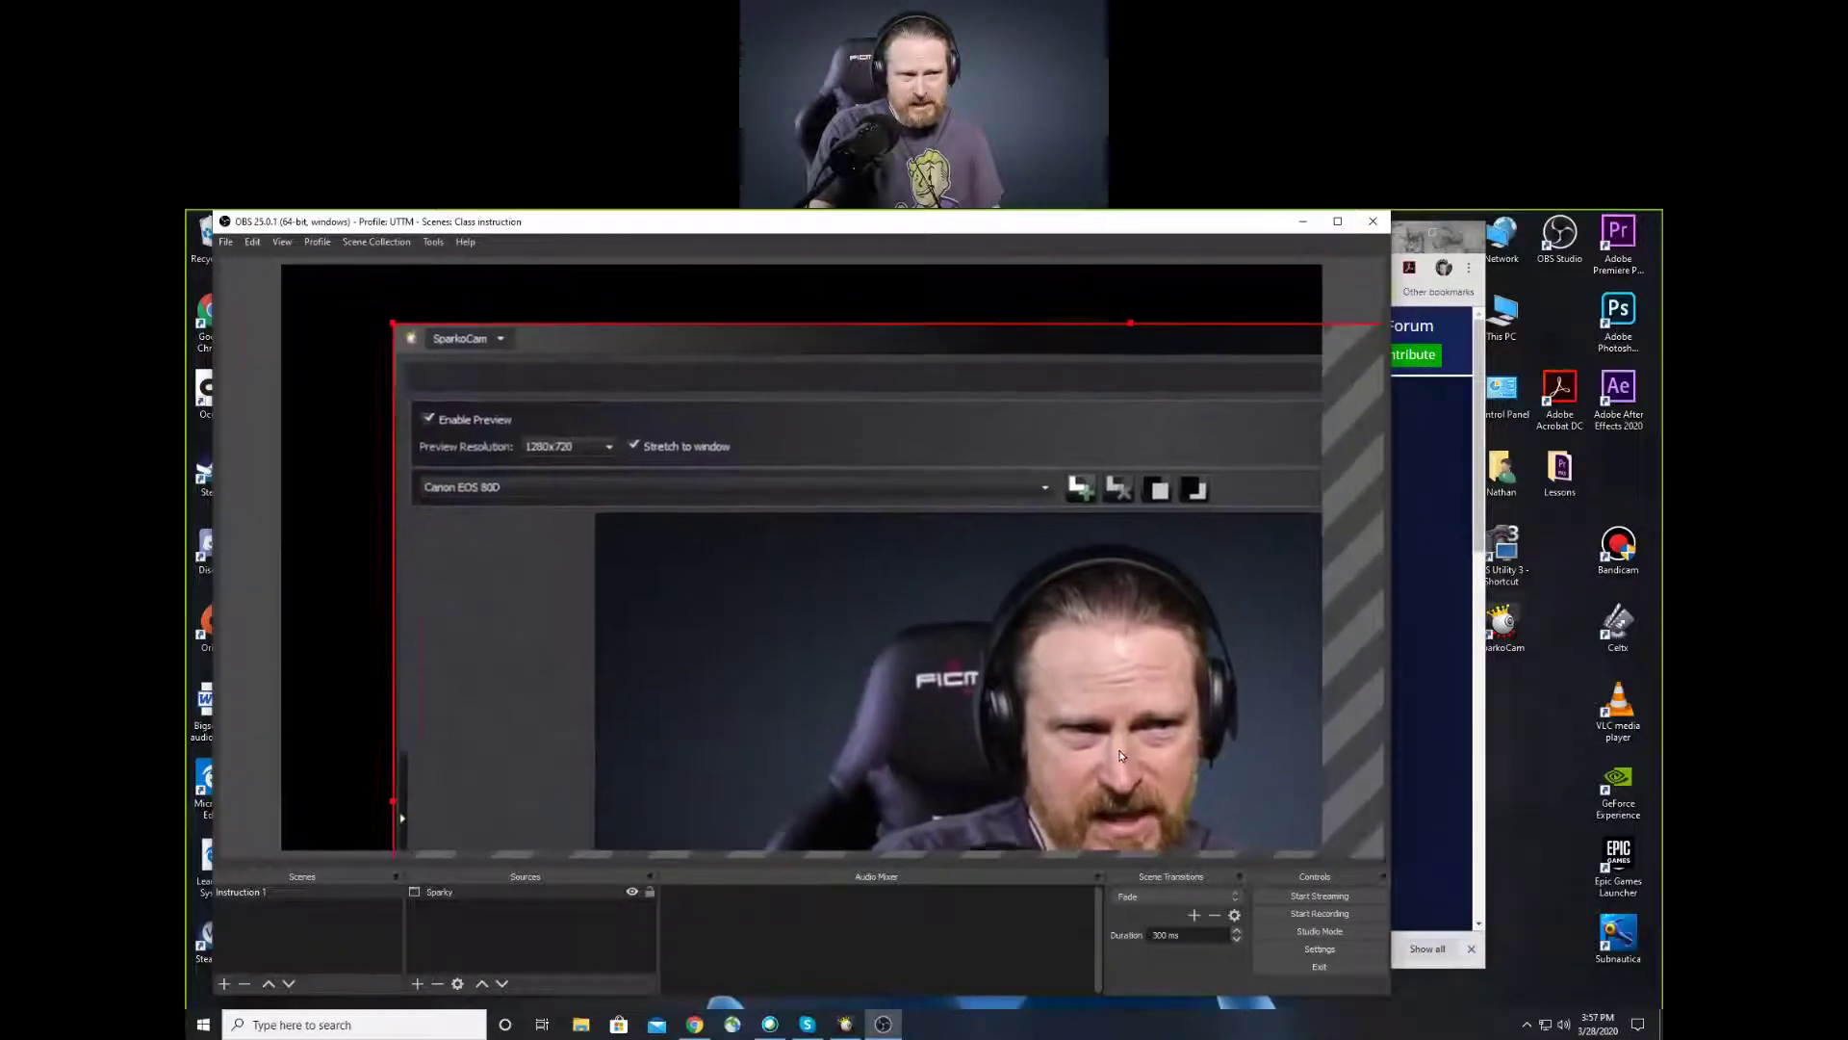
left_click_drag(397, 328, 433, 358)
left_click_drag(880, 691, 557, 431)
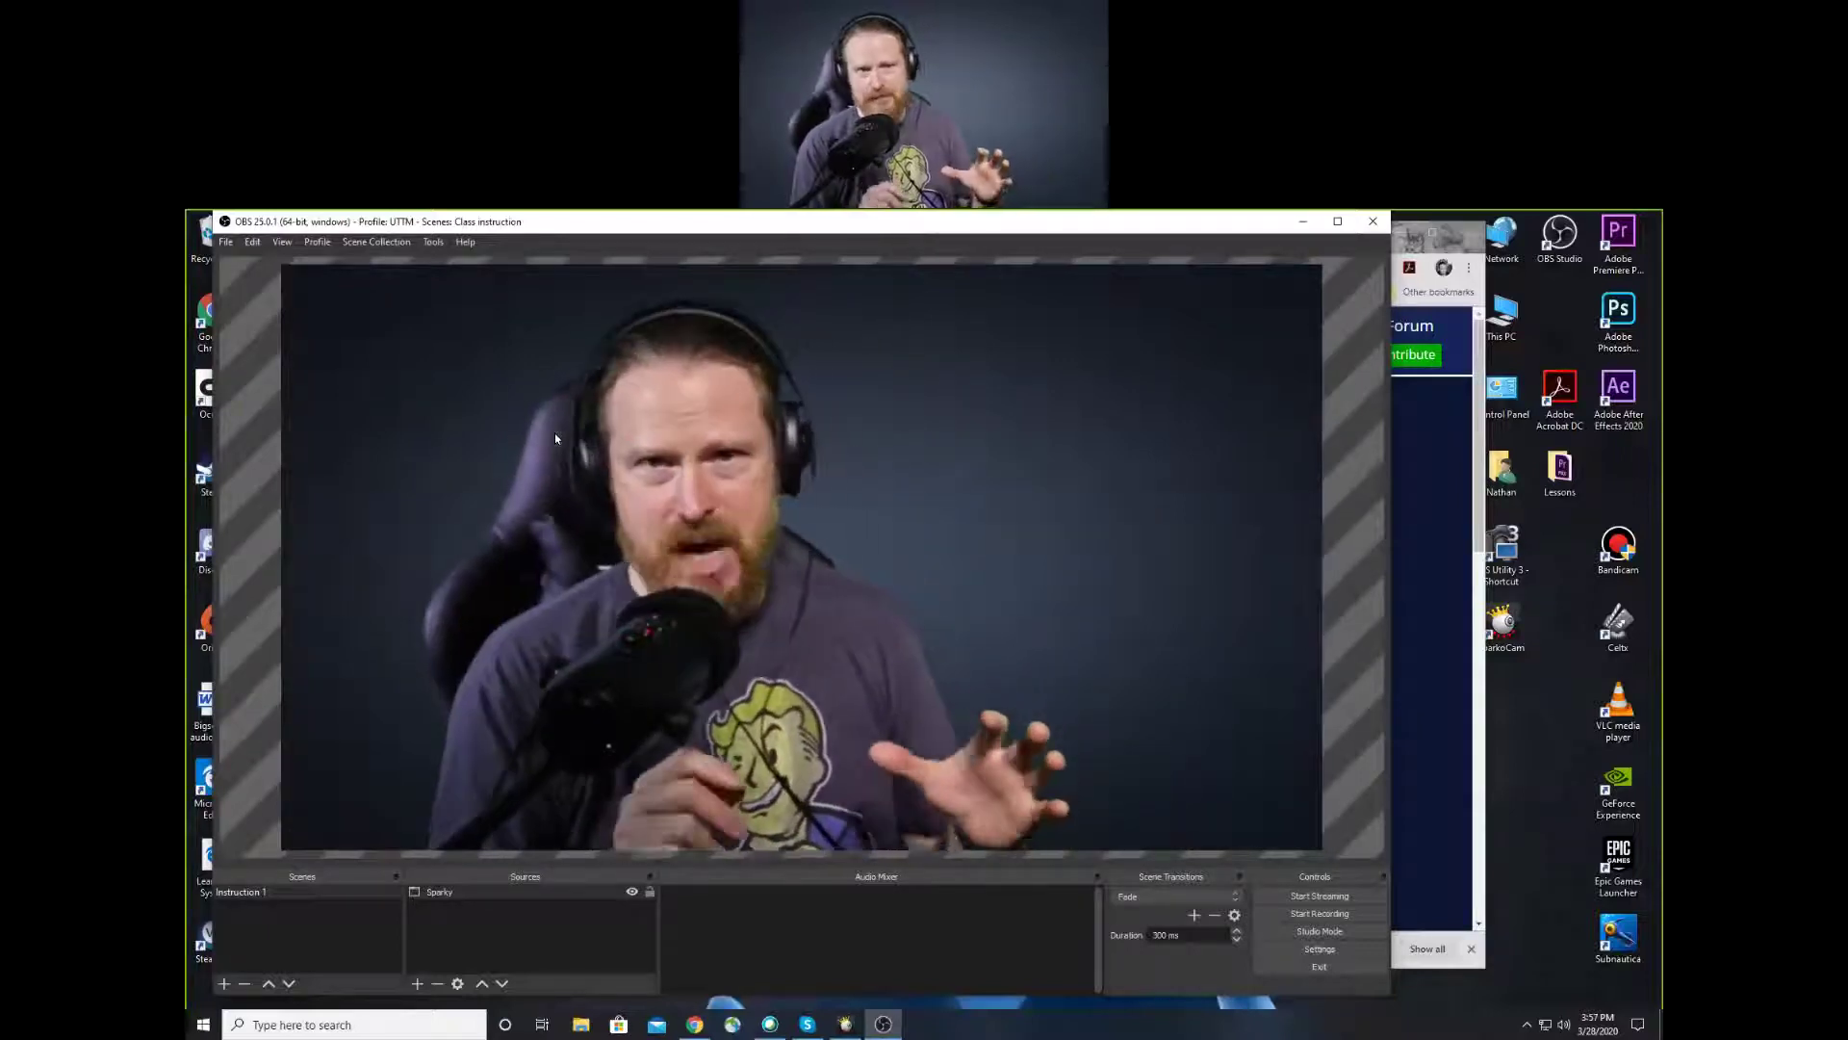
Hide the Sparky source in the scene and show it again
left_click(631, 893)
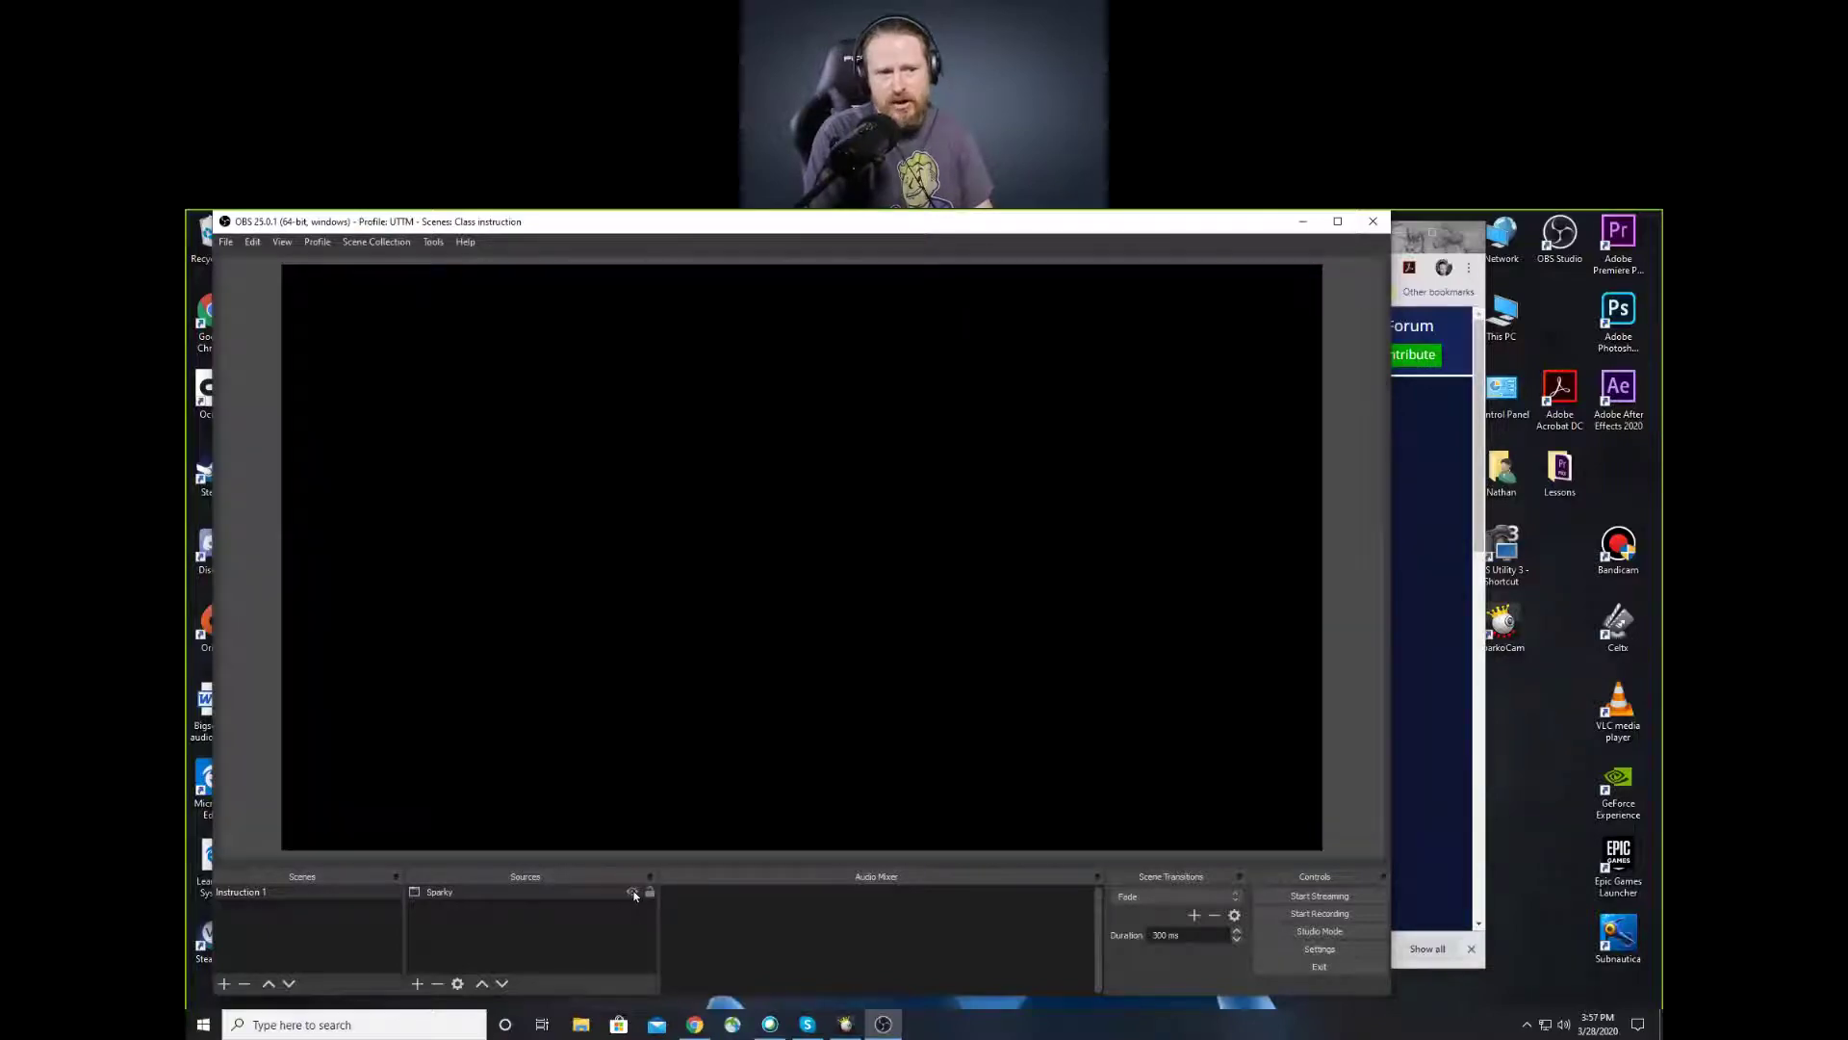
left_click(633, 894)
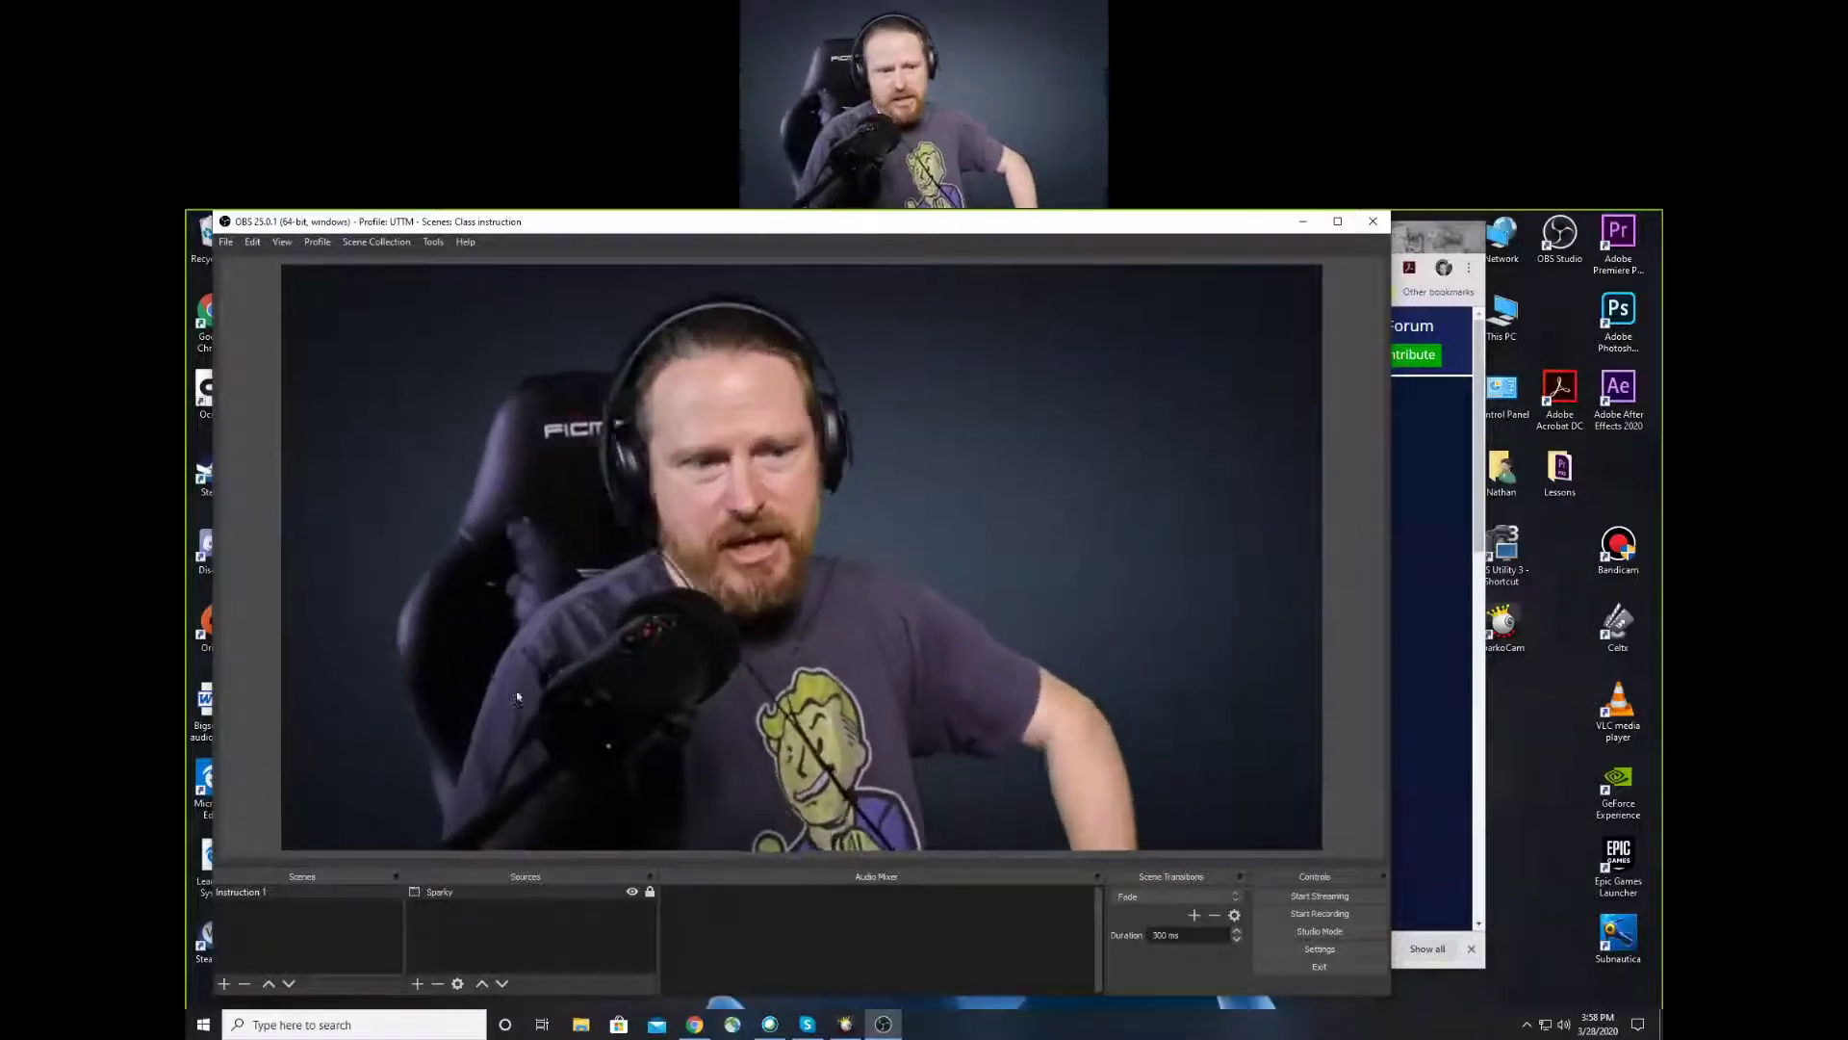
Switch to SparkoCam and expand the Canon camera settings beside the preview
left_click(845, 1023)
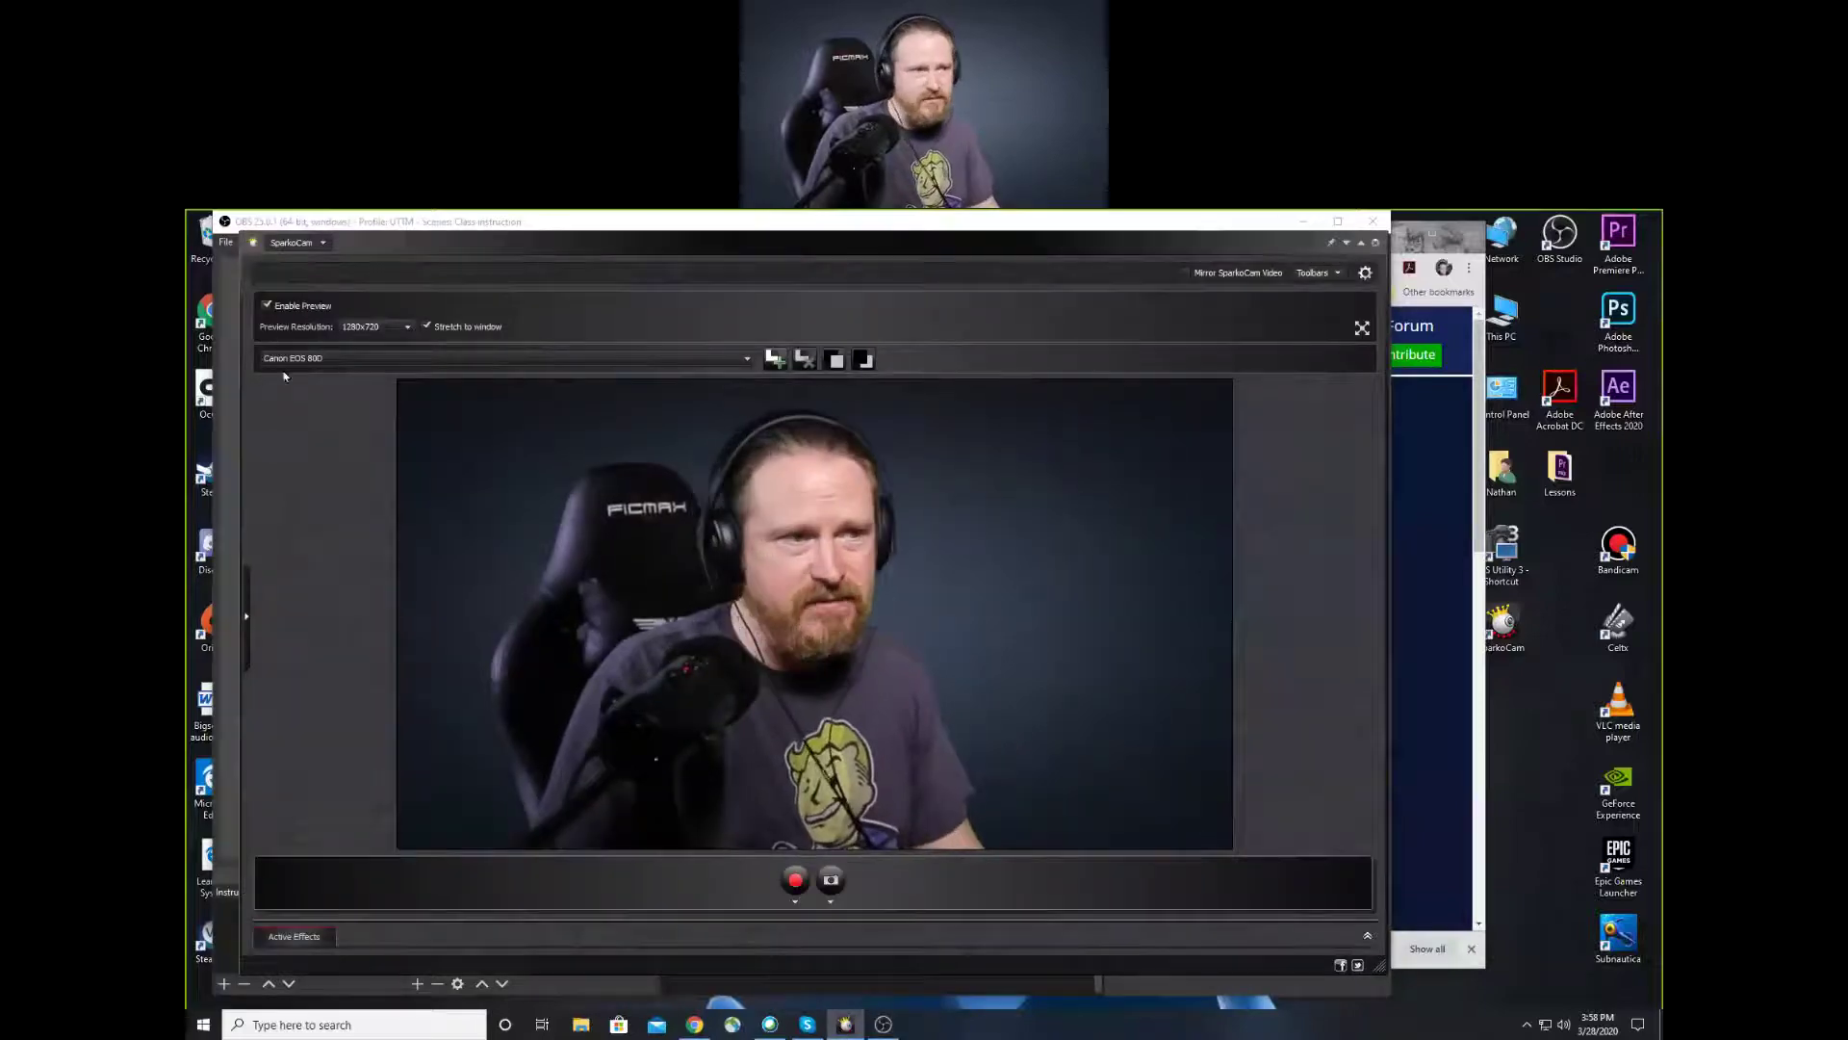
left_click(247, 581)
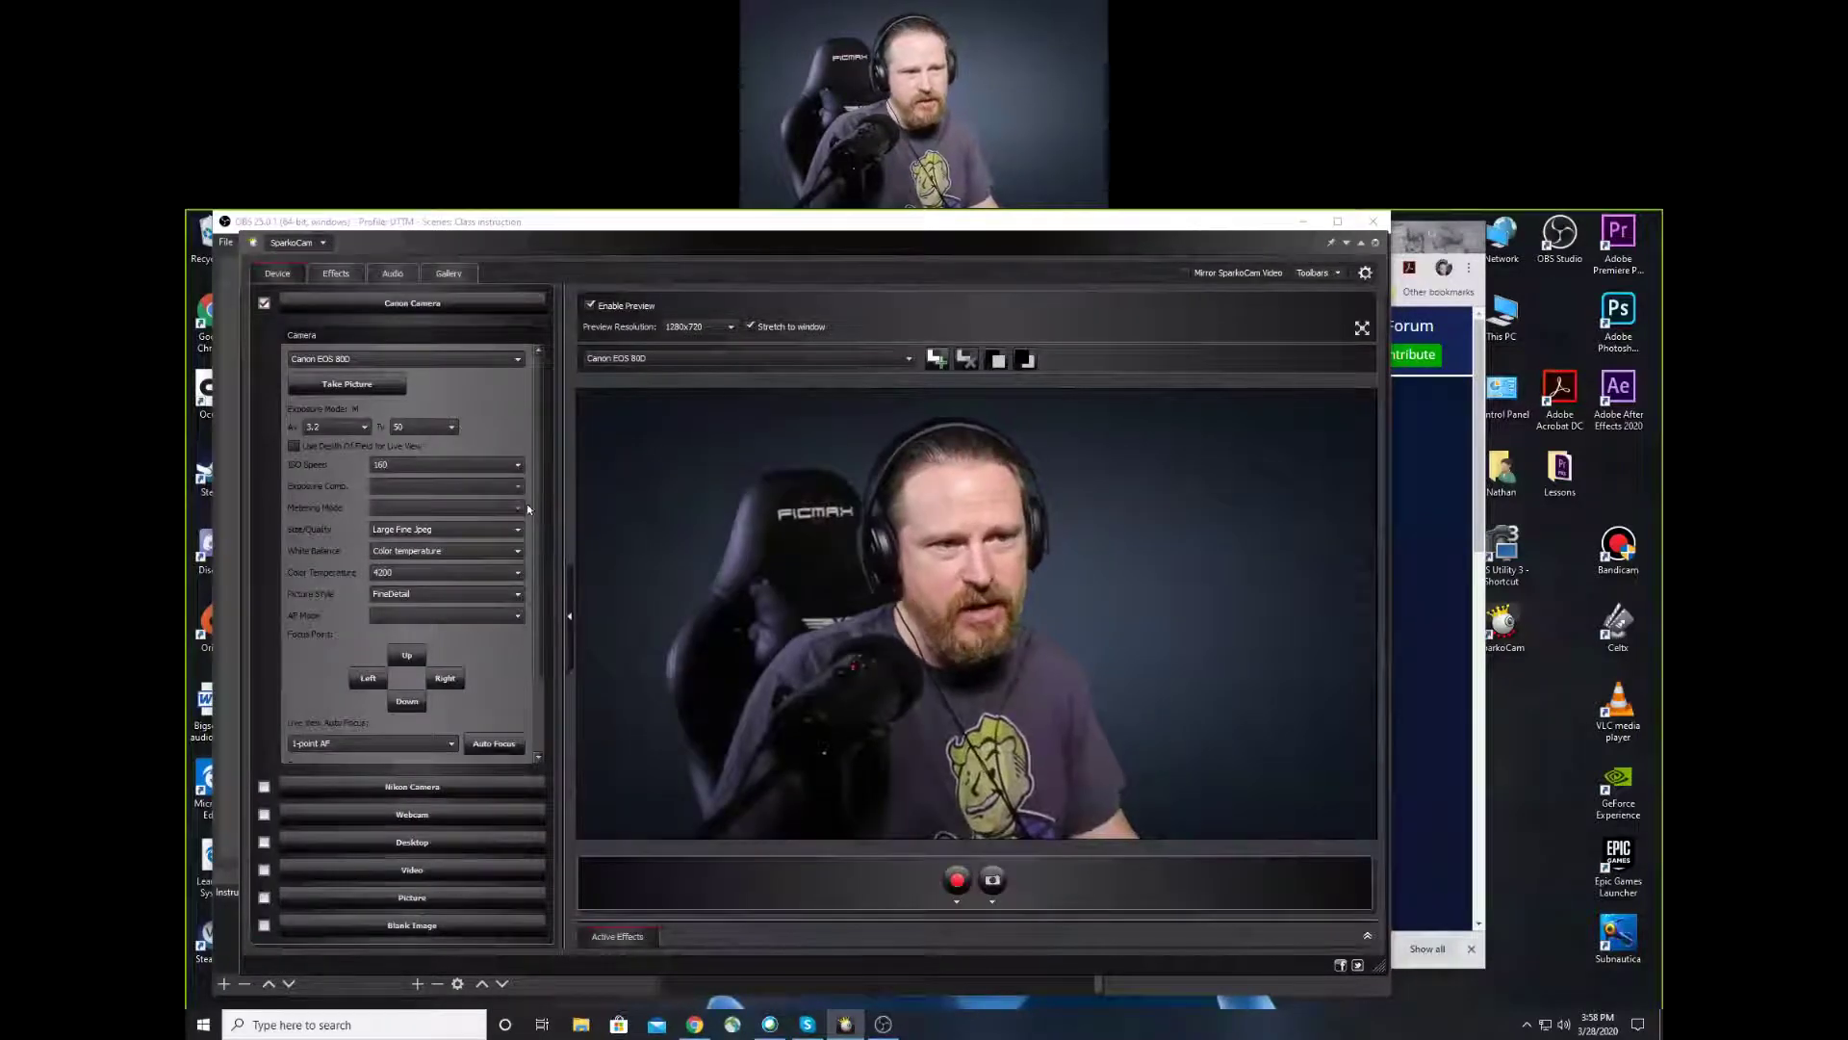
Apply the Car mirror scene effect to the SparkoCam camera picture
left_click(339, 274)
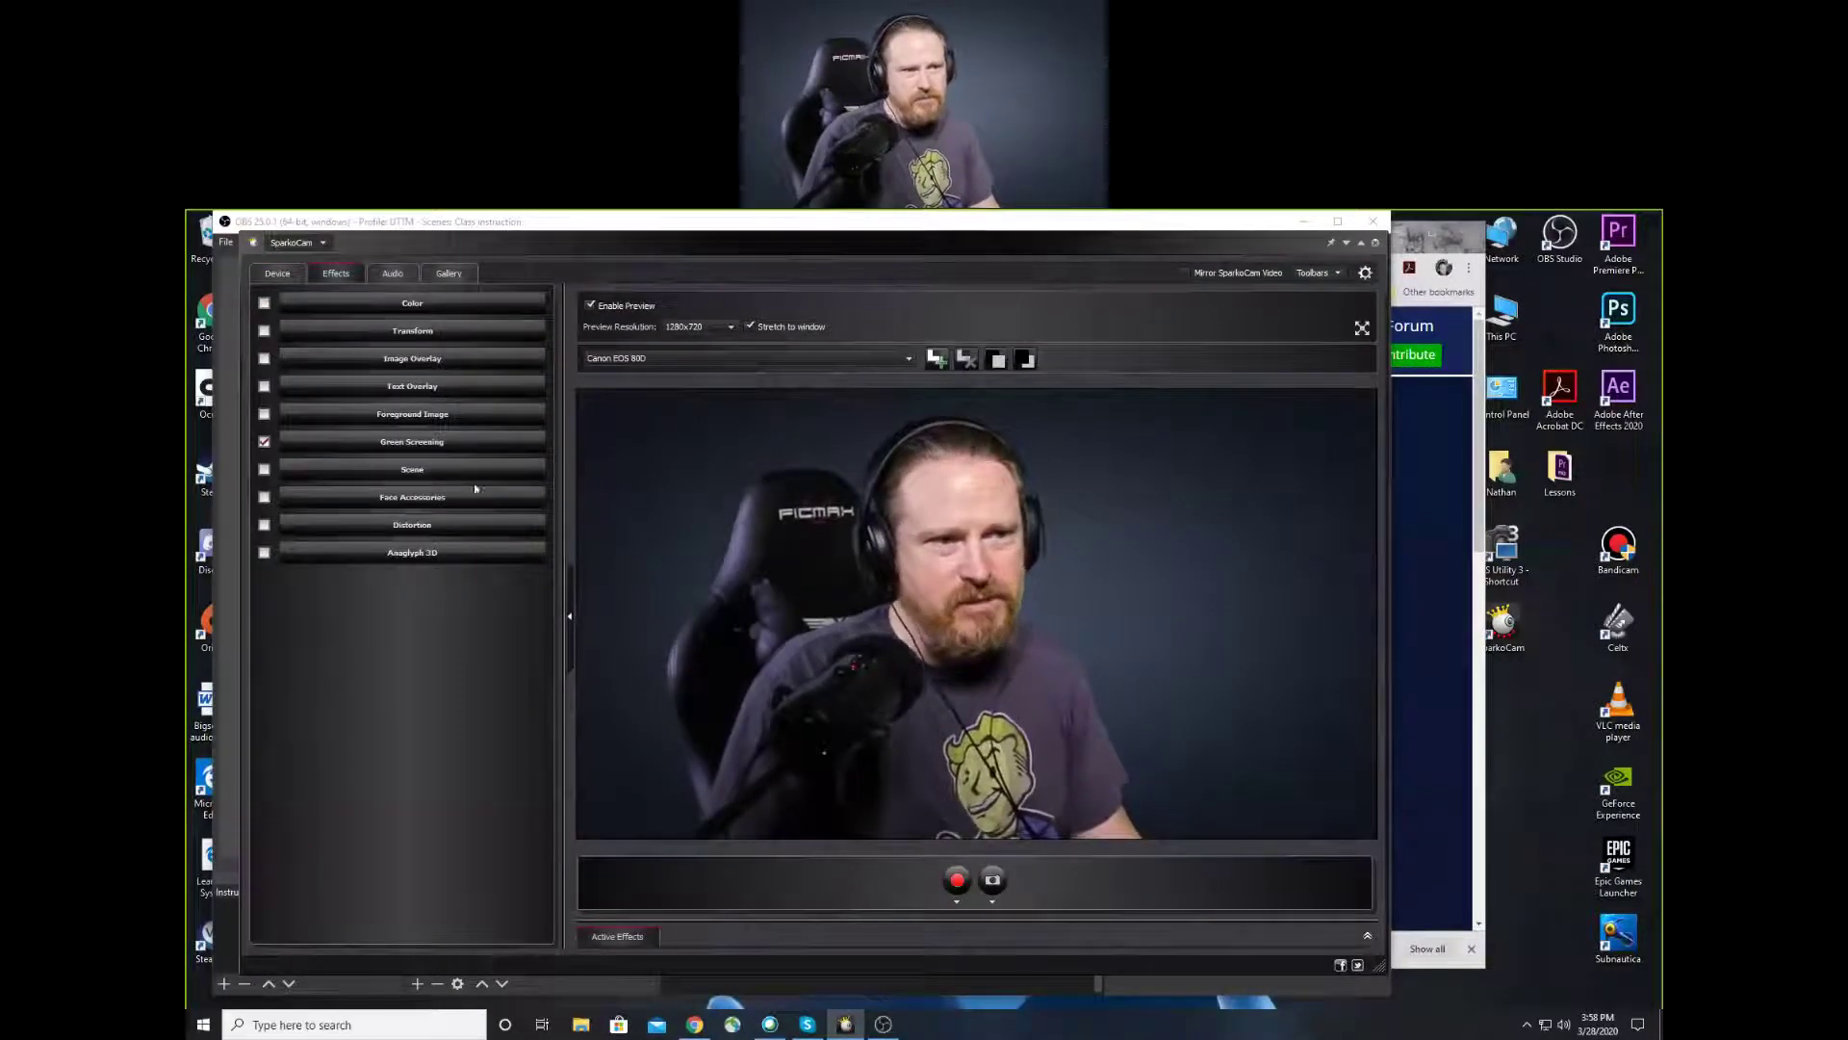
left_click(327, 472)
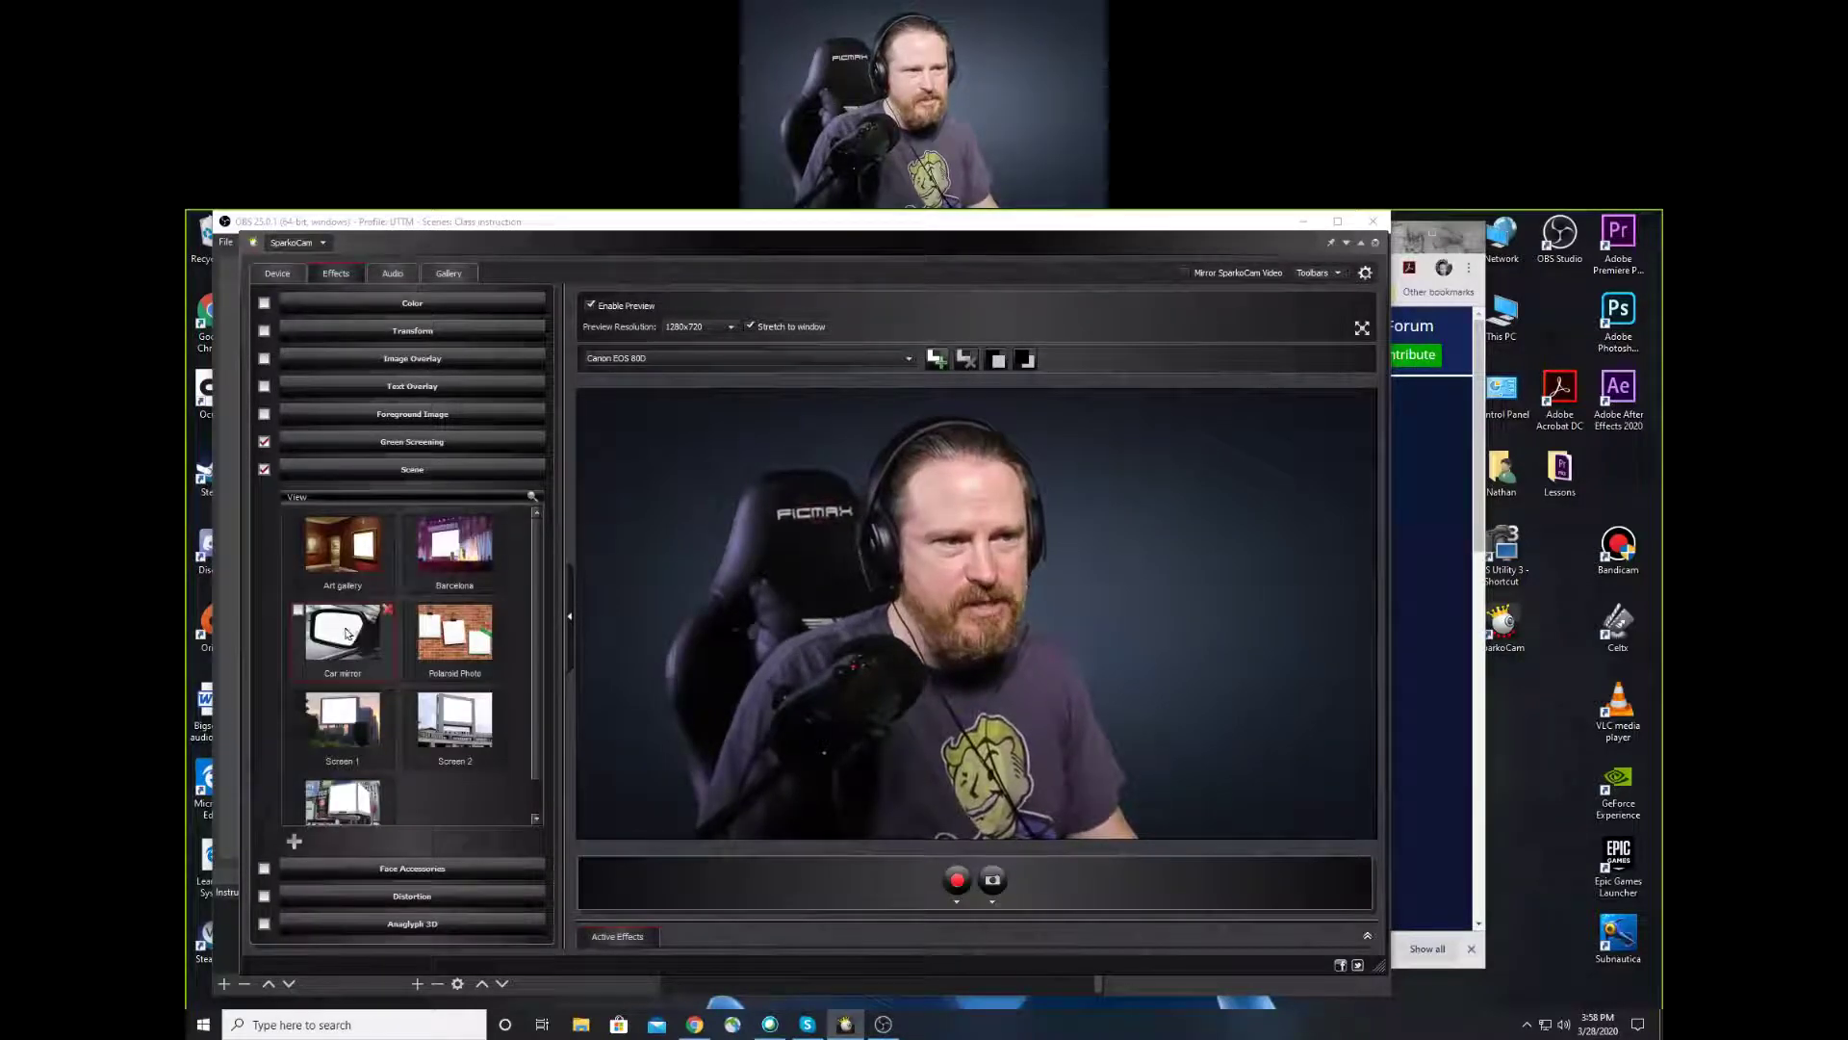
left_click(301, 616)
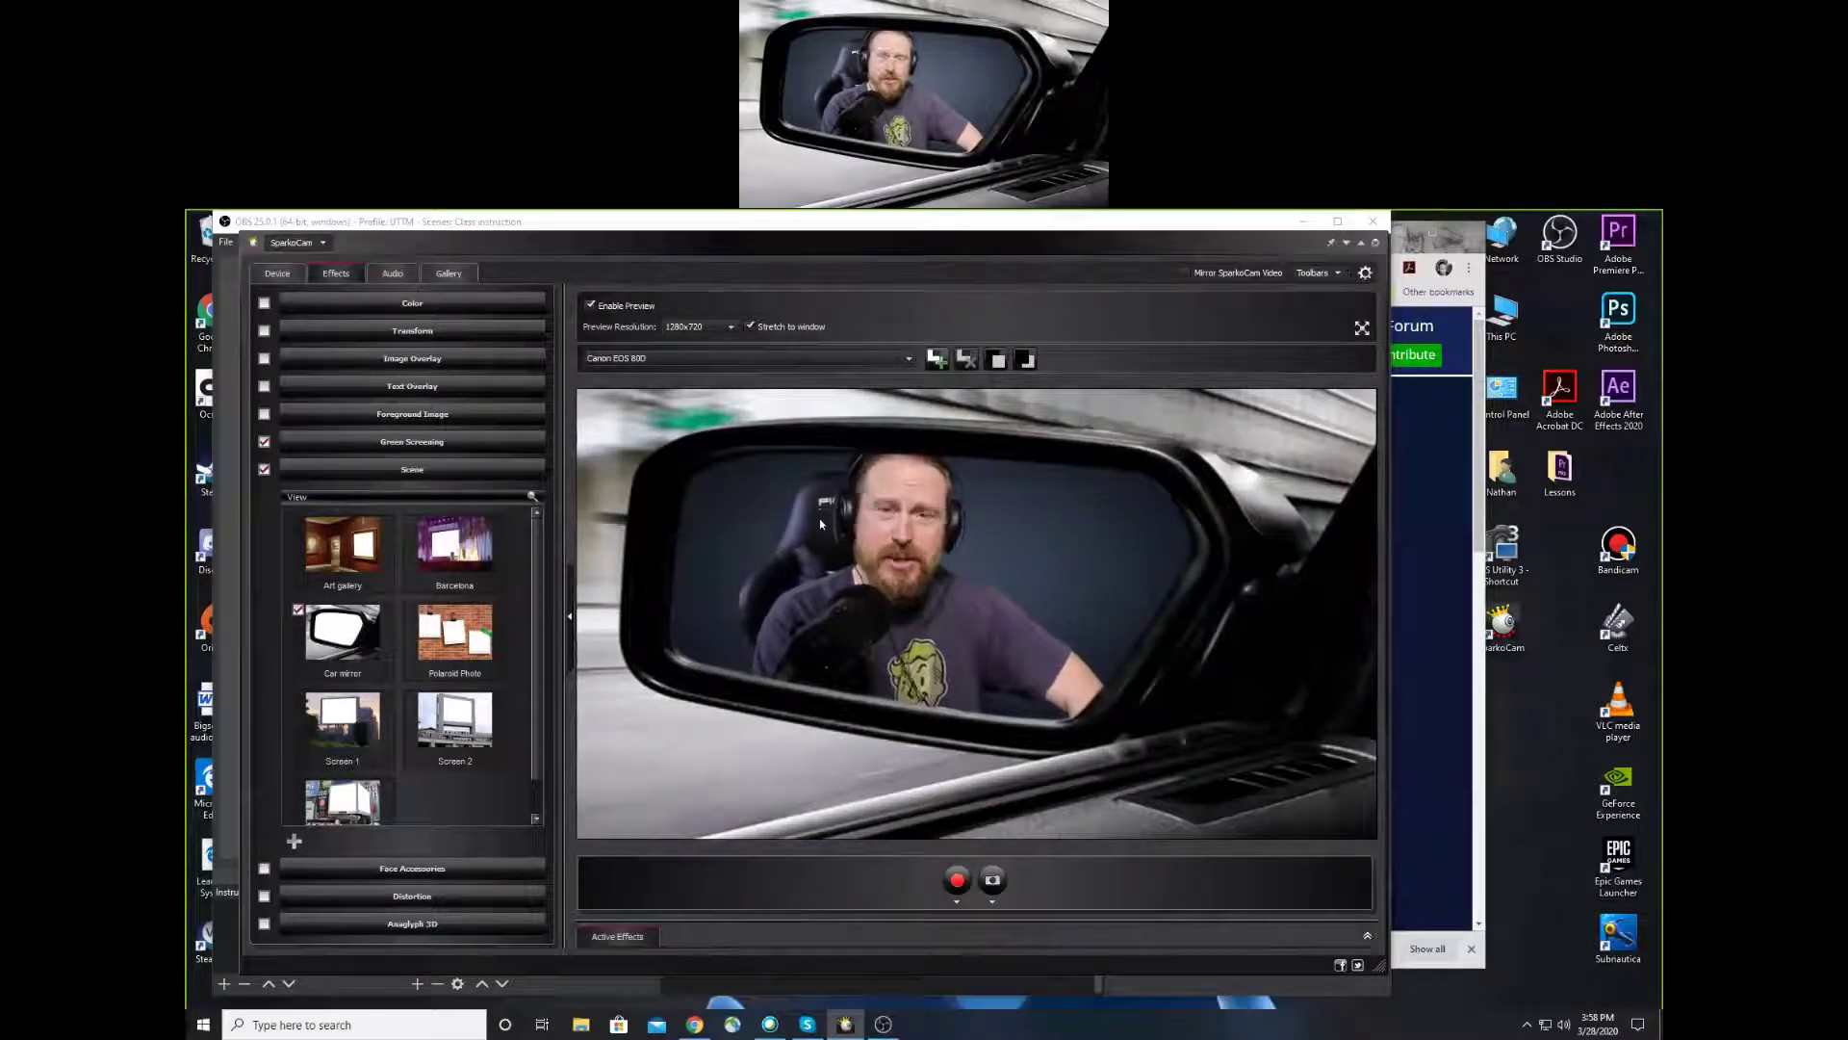
Browse the eyewear under Face Accessories, switch that effect off again, and disable the Scene effect
left_click(426, 870)
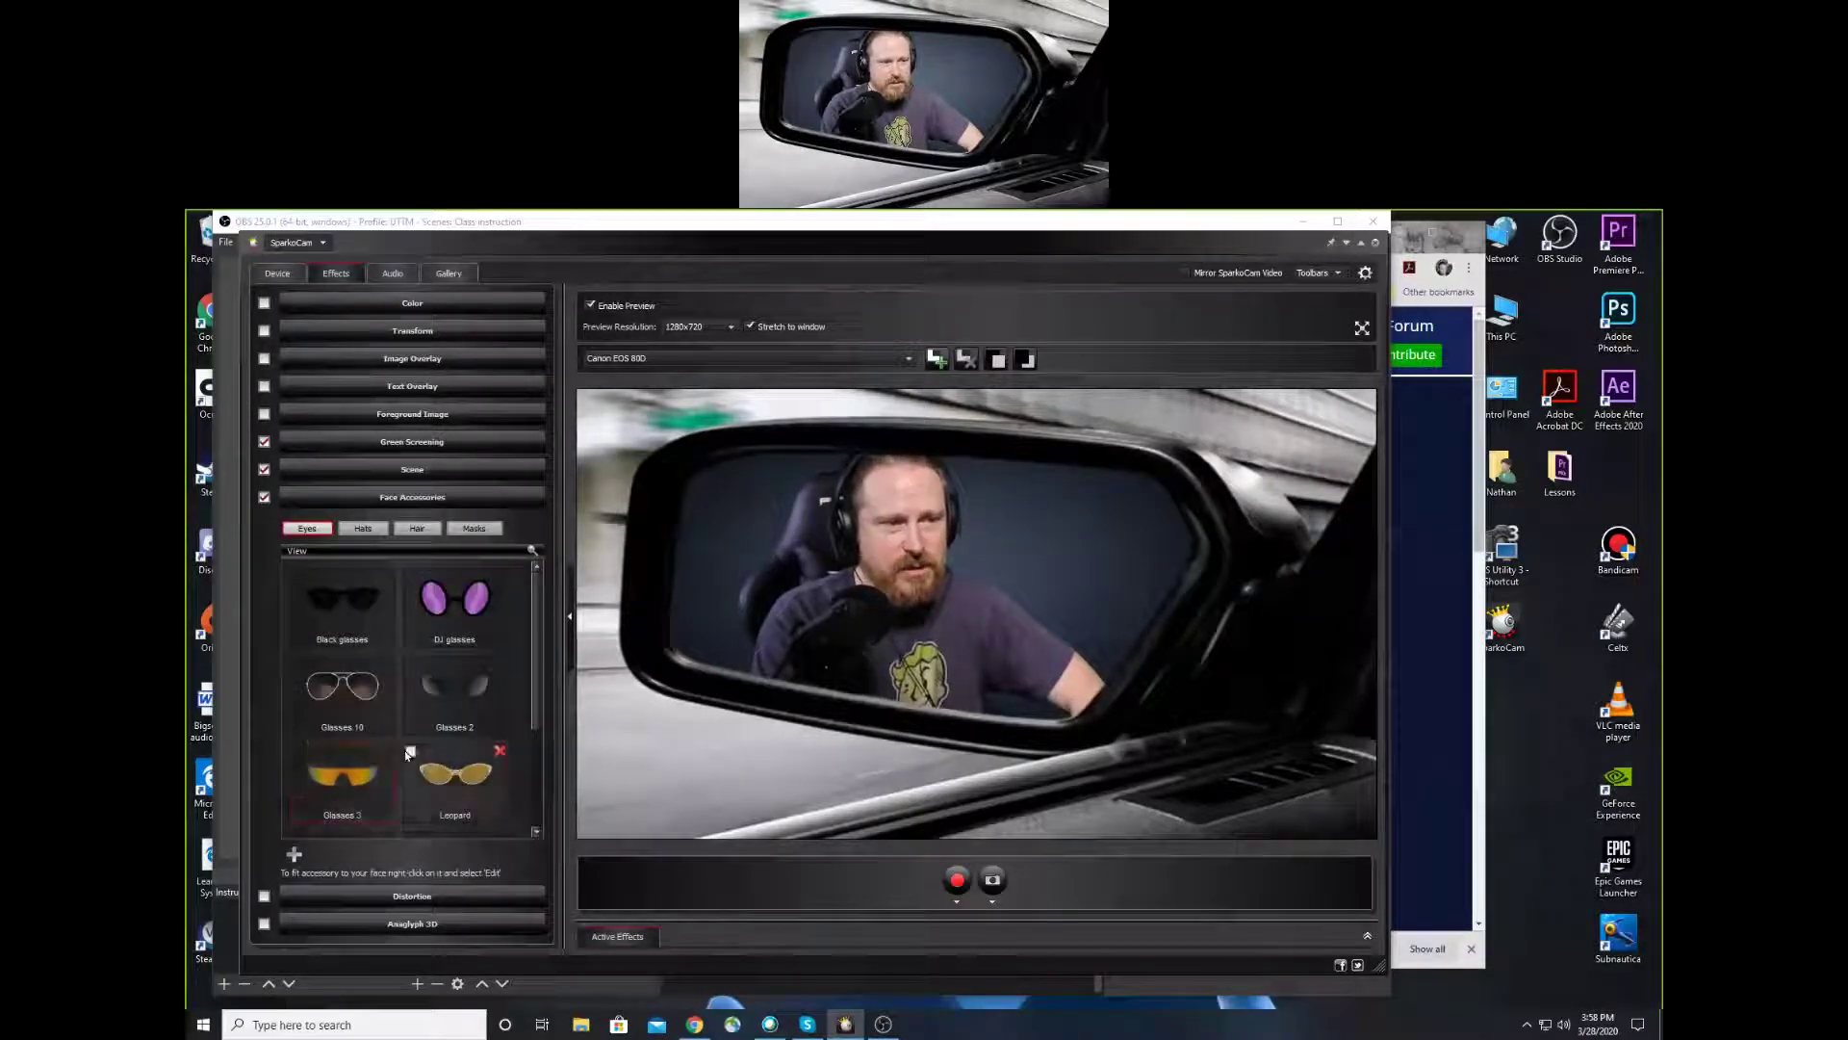
left_click(300, 664)
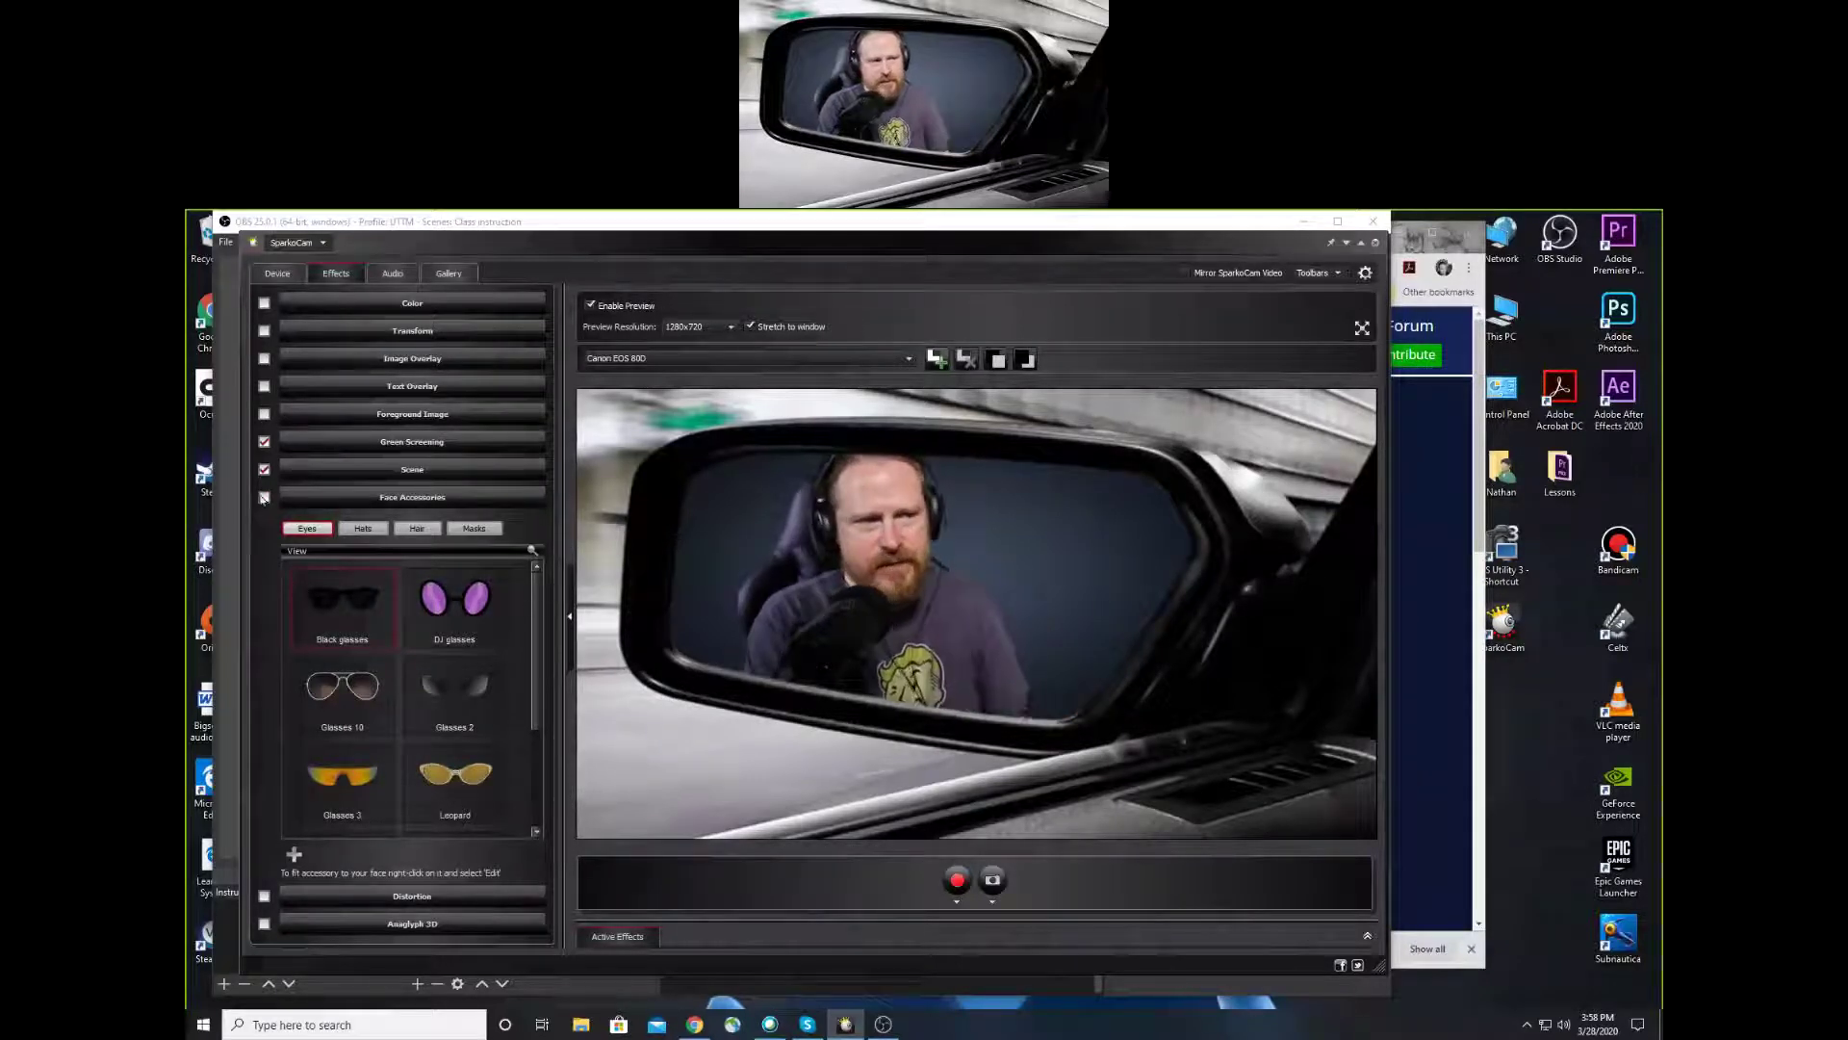
left_click(372, 499)
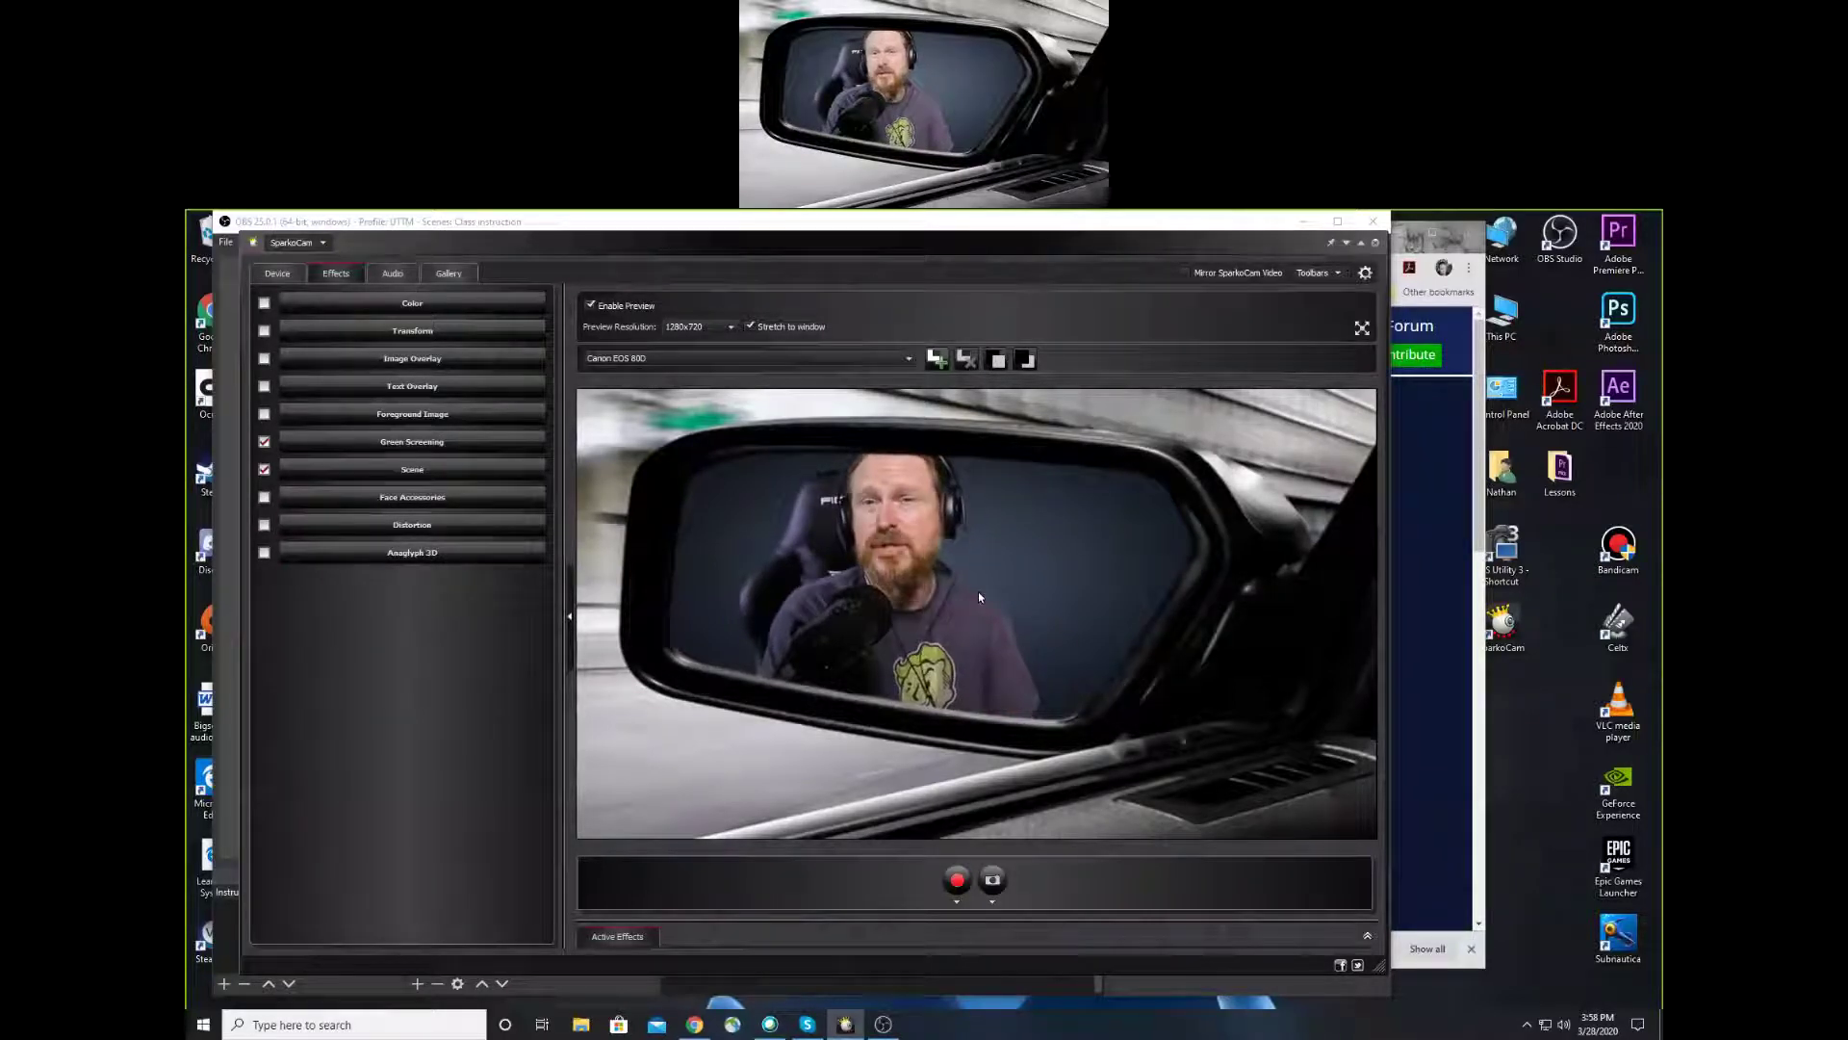
left_click(262, 471)
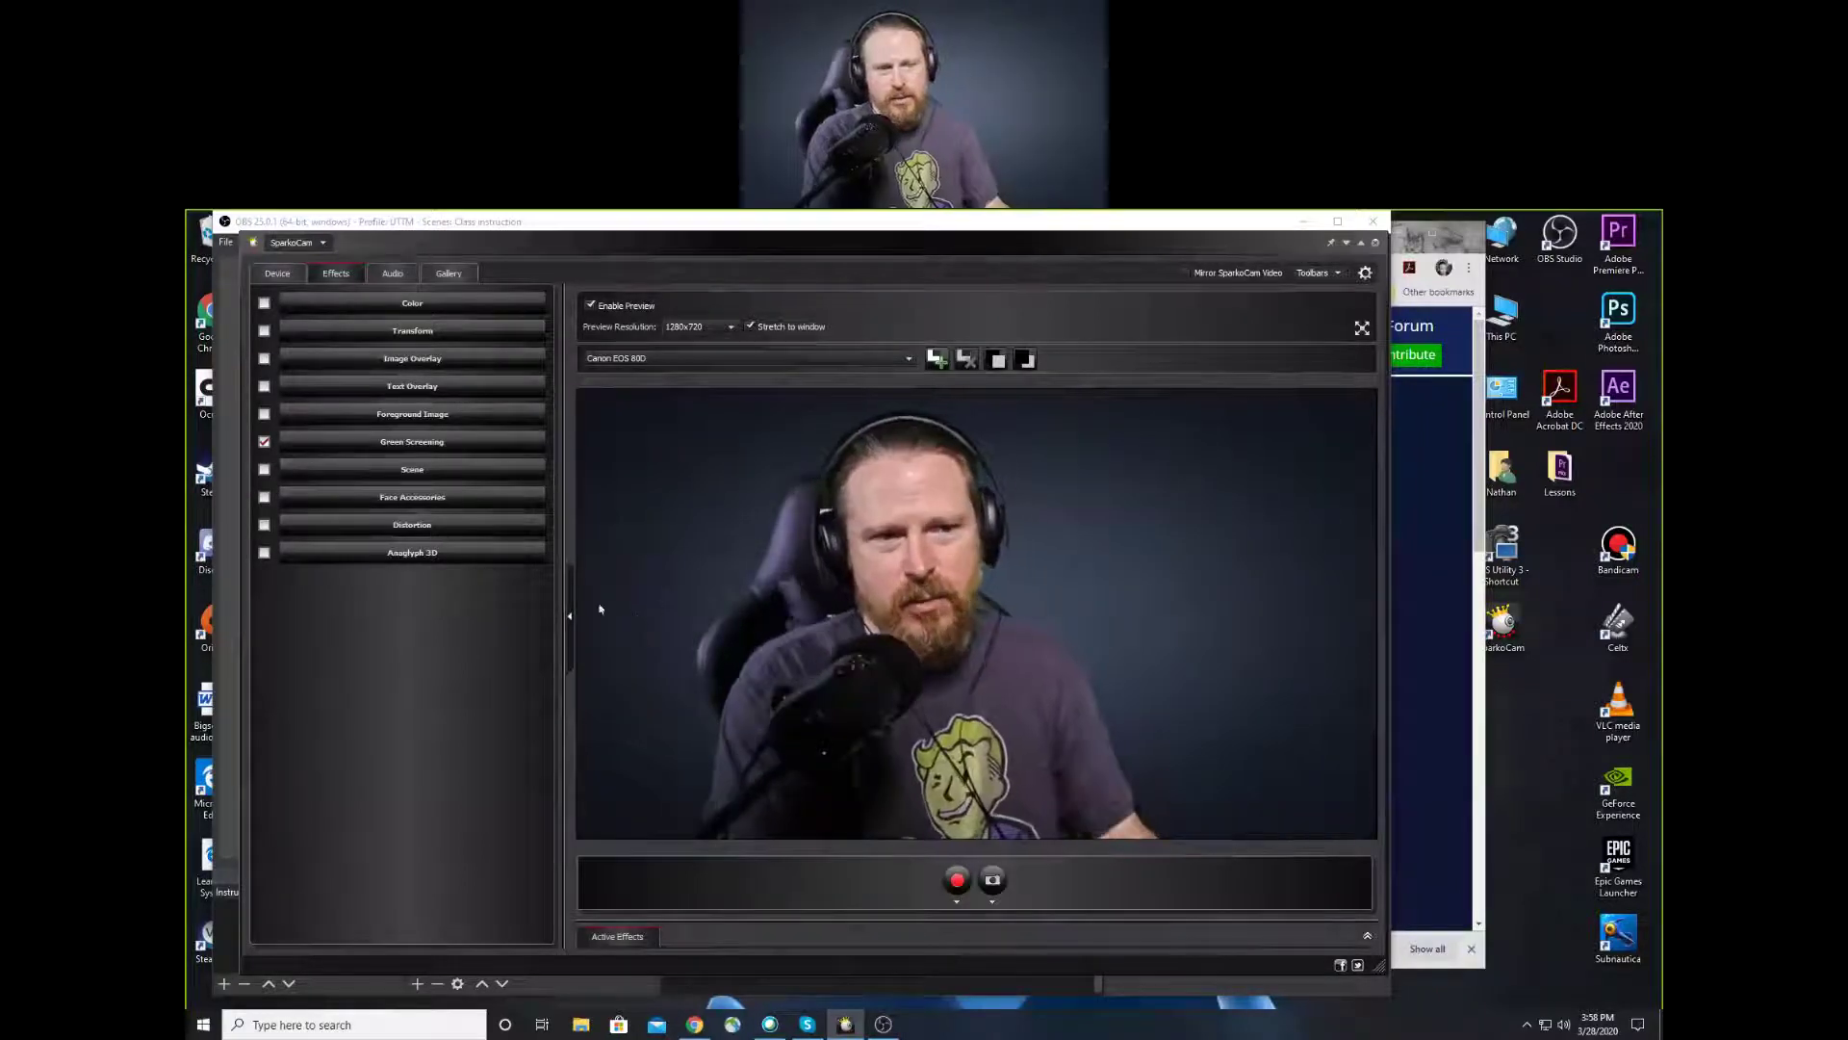
Review the Green Screening settings and disable that effect to expose the camera's green backdrop
left_click(410, 445)
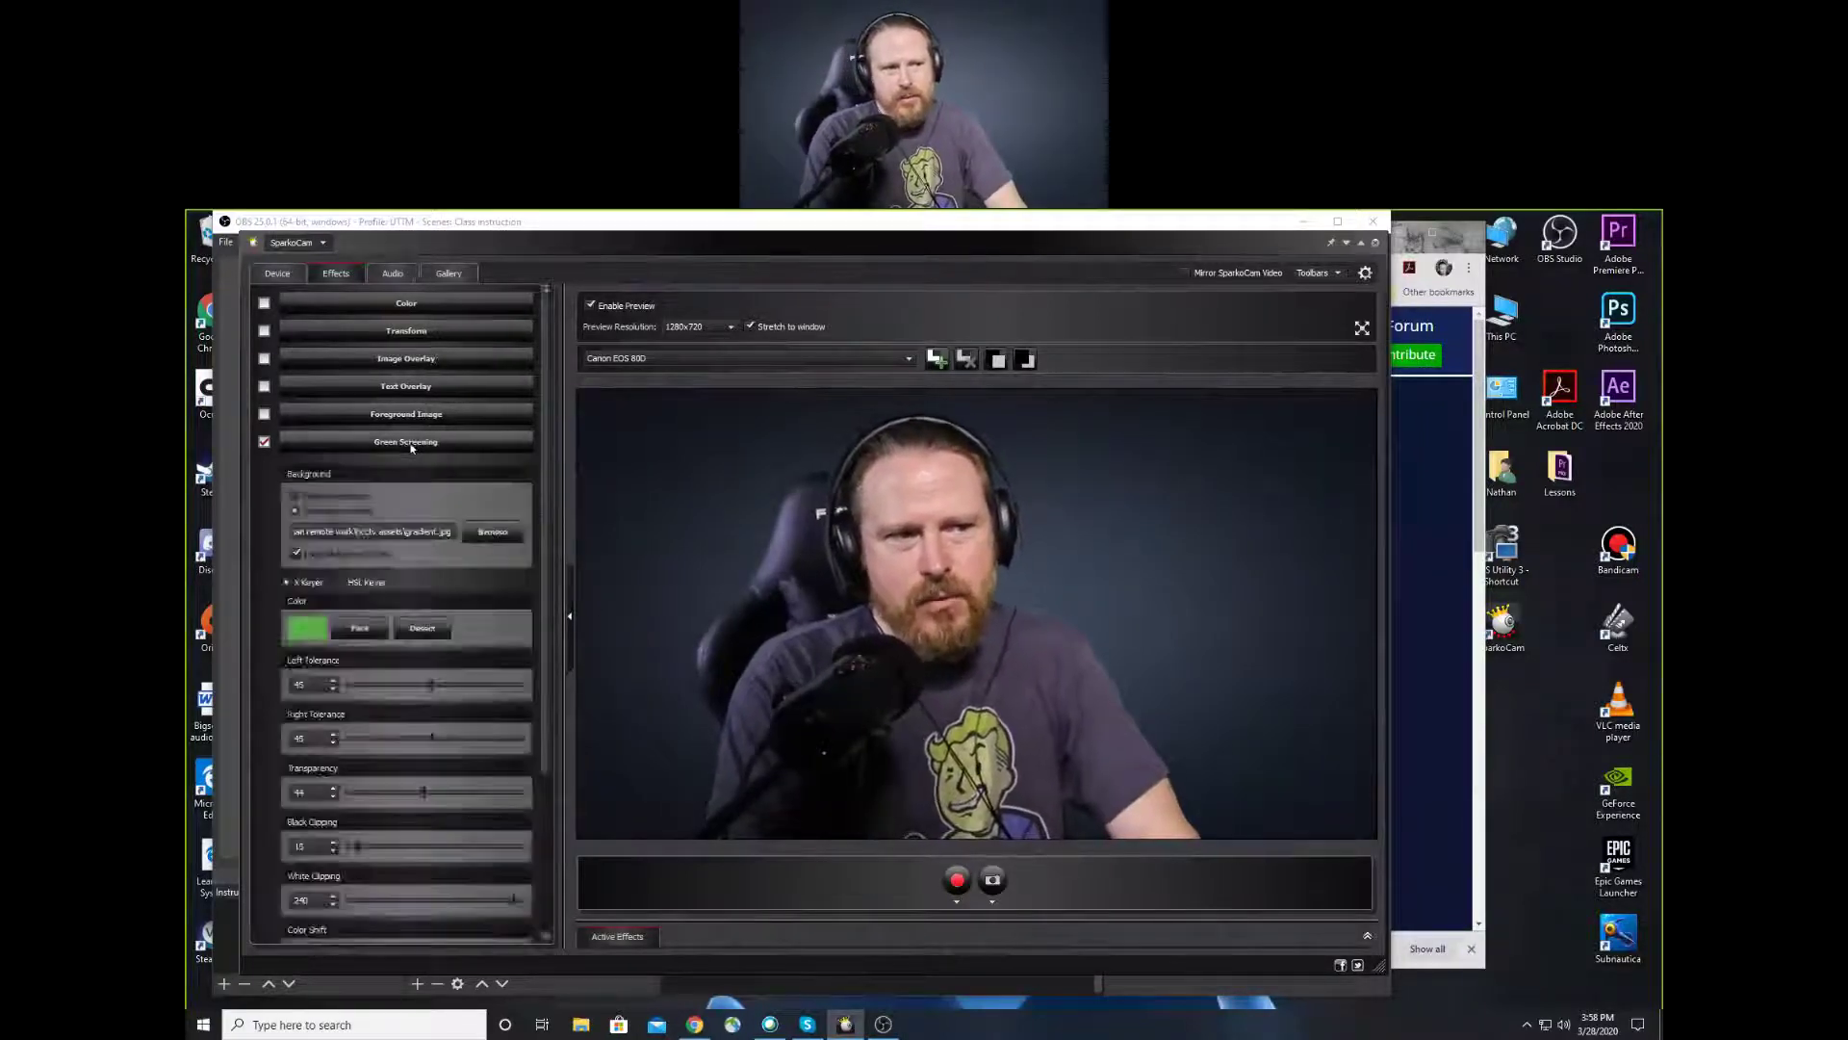
left_click(411, 446)
left_click(411, 445)
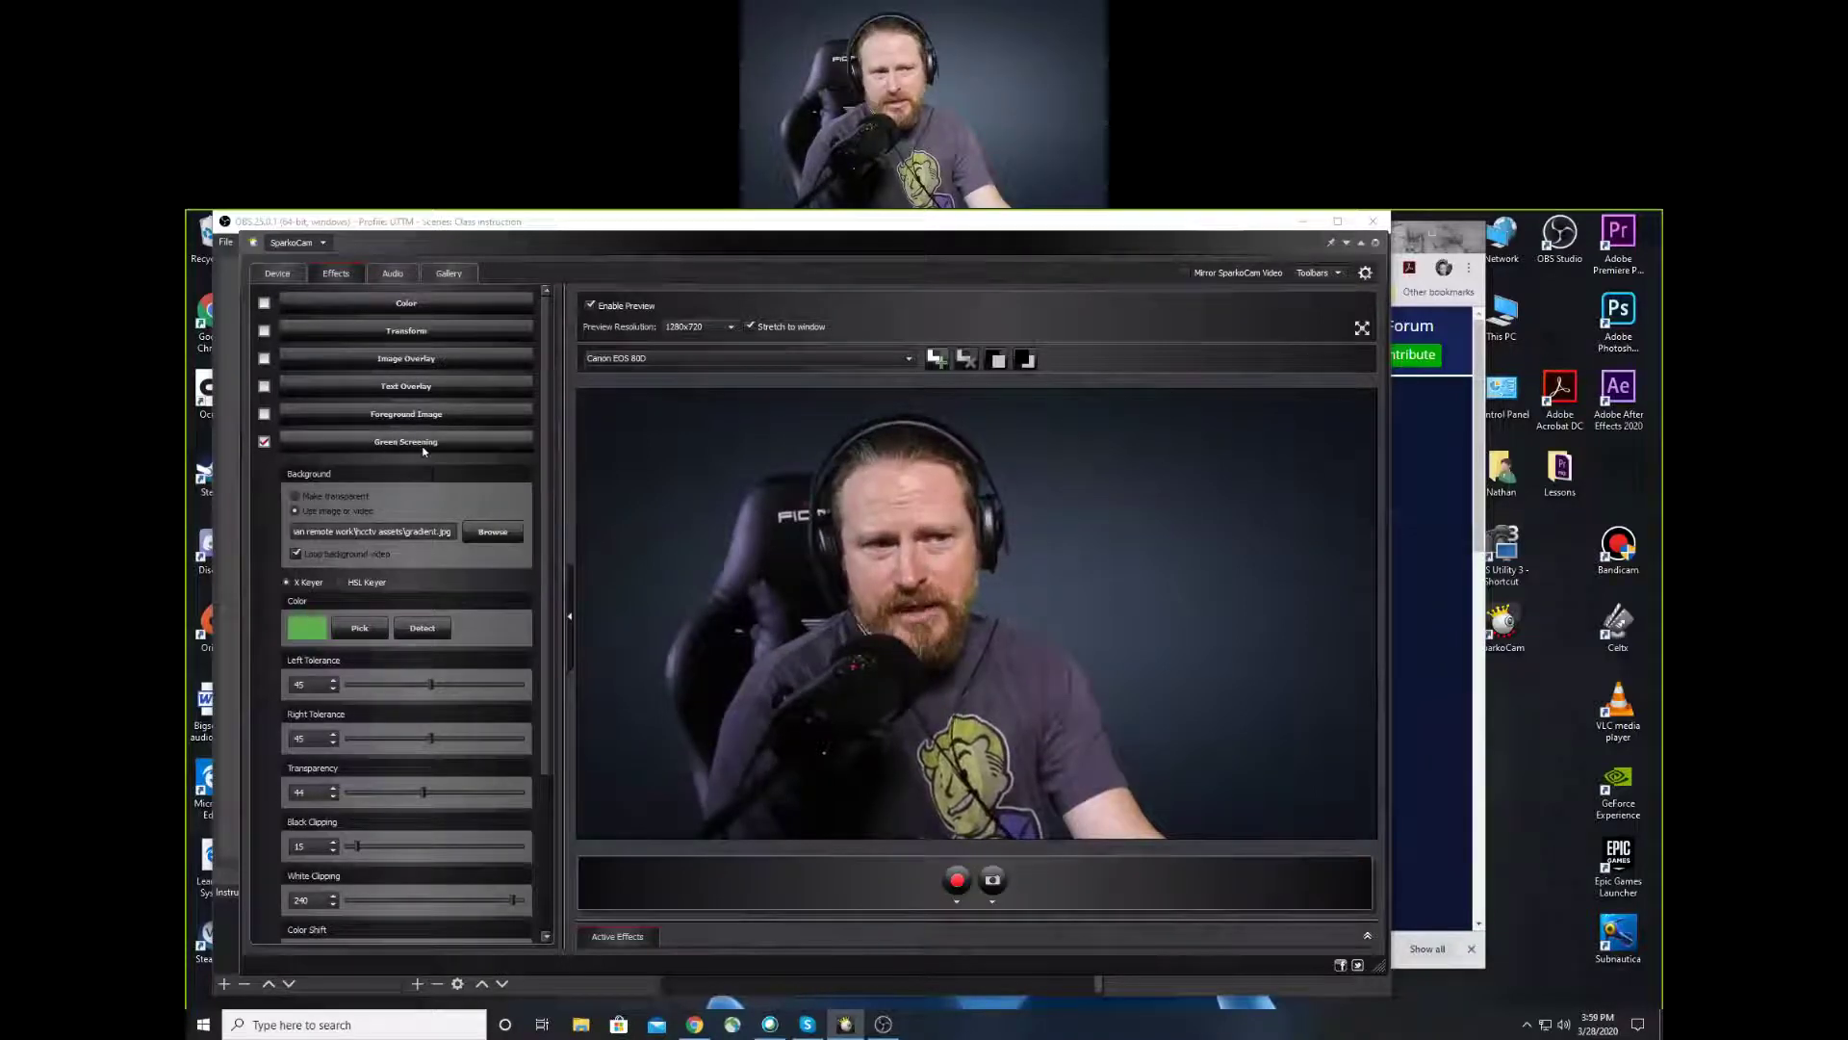
left_click(263, 443)
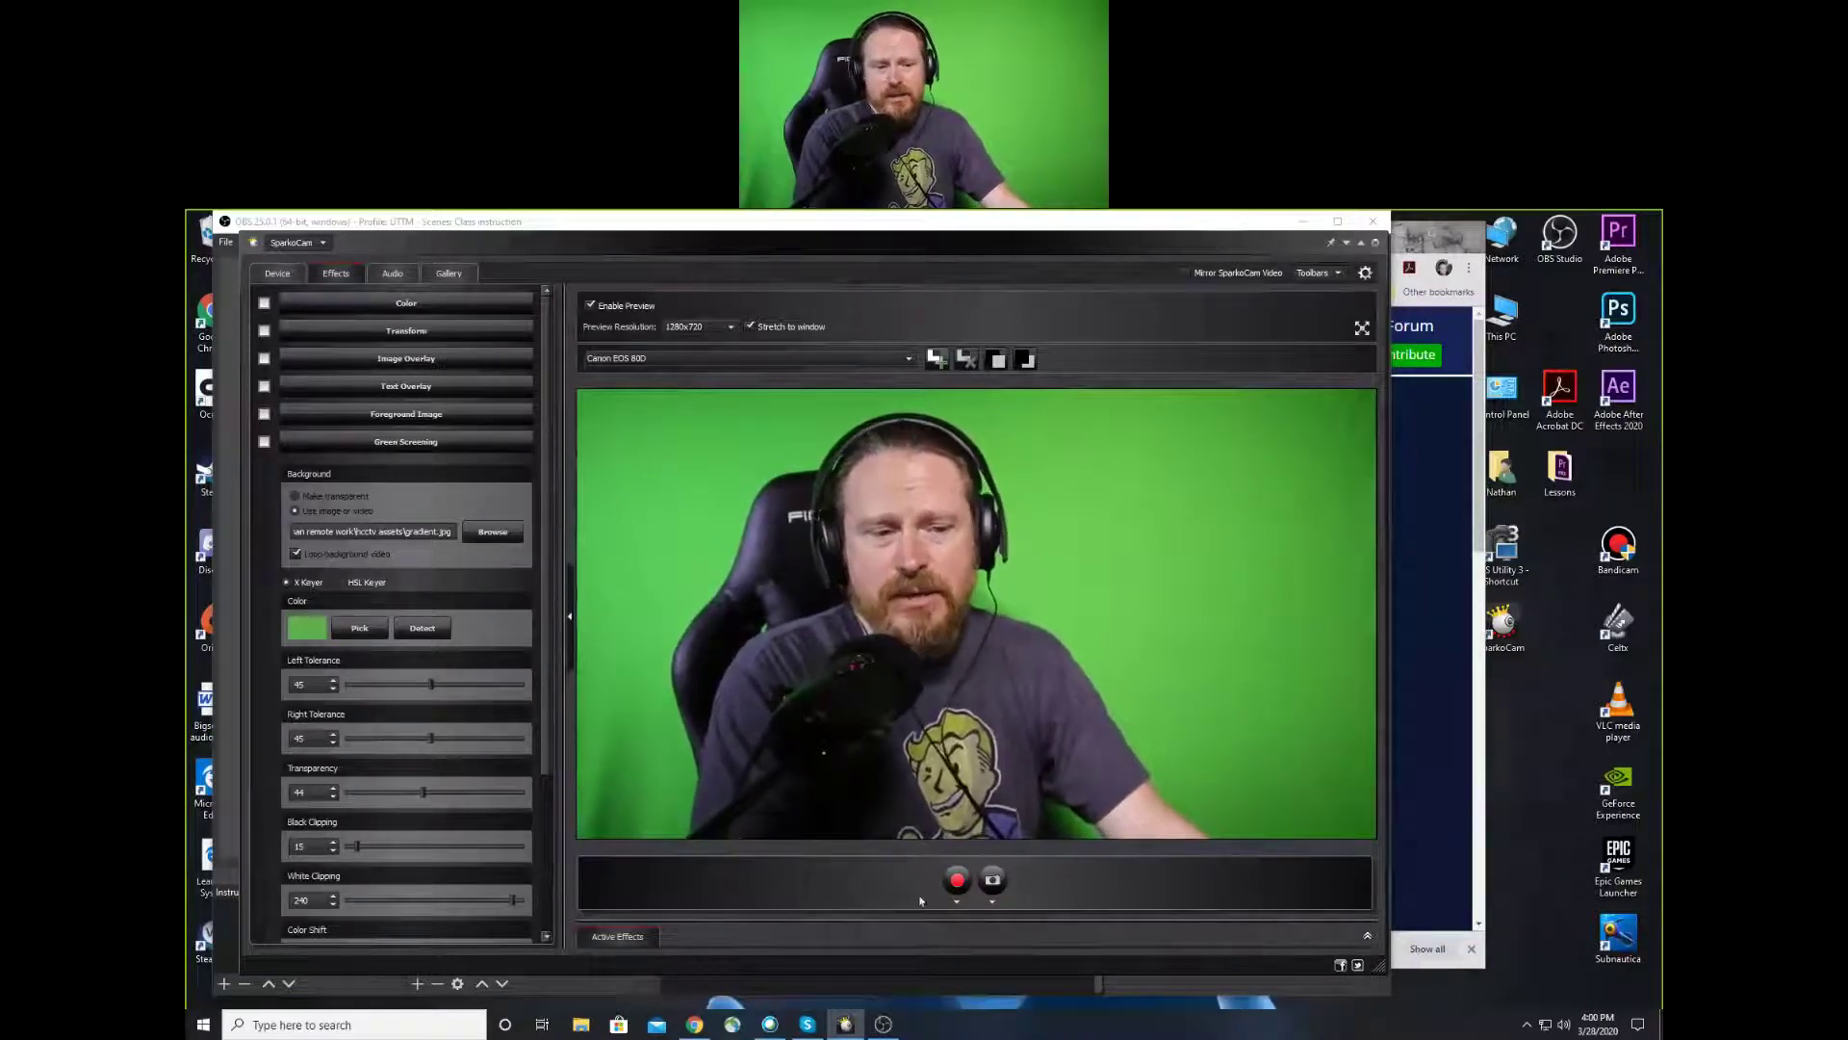
Collapse SparkoCam's settings beside the preview so only the camera picture fills the canvas, and return to OBS Studio
key("alt+Tab")
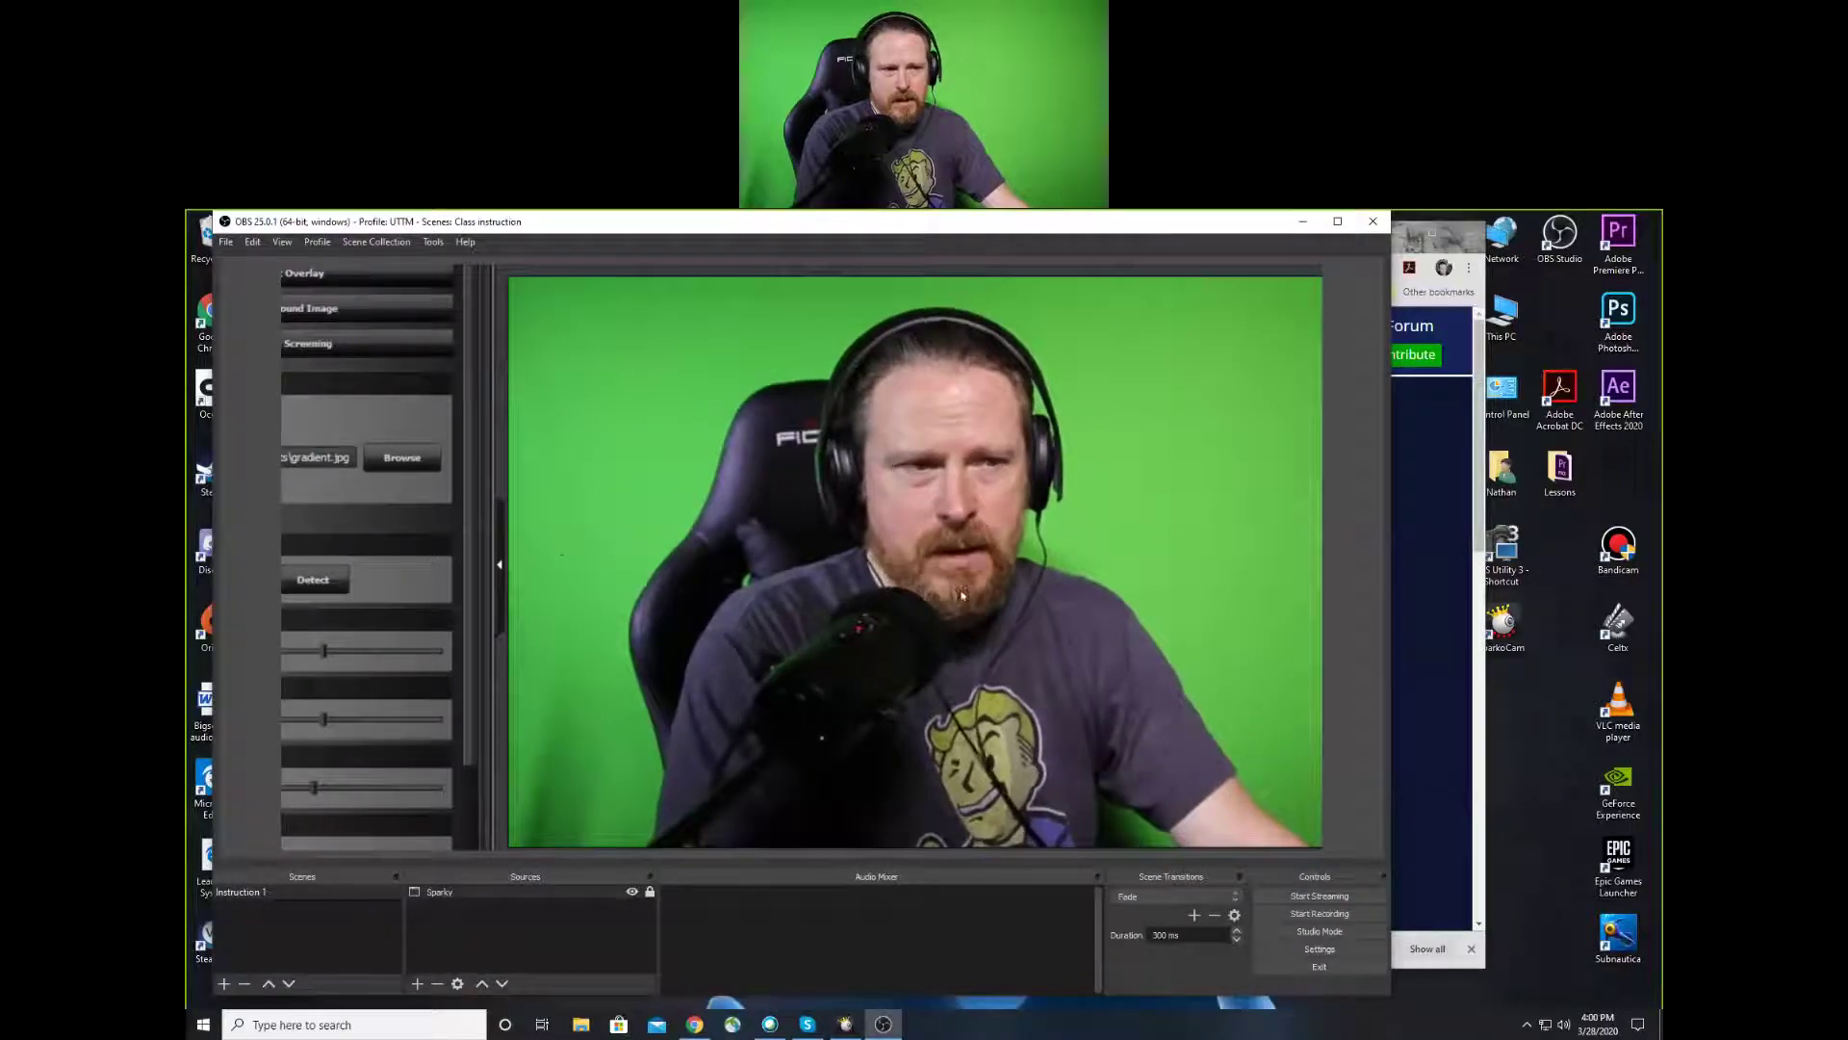
key("alt+Tab")
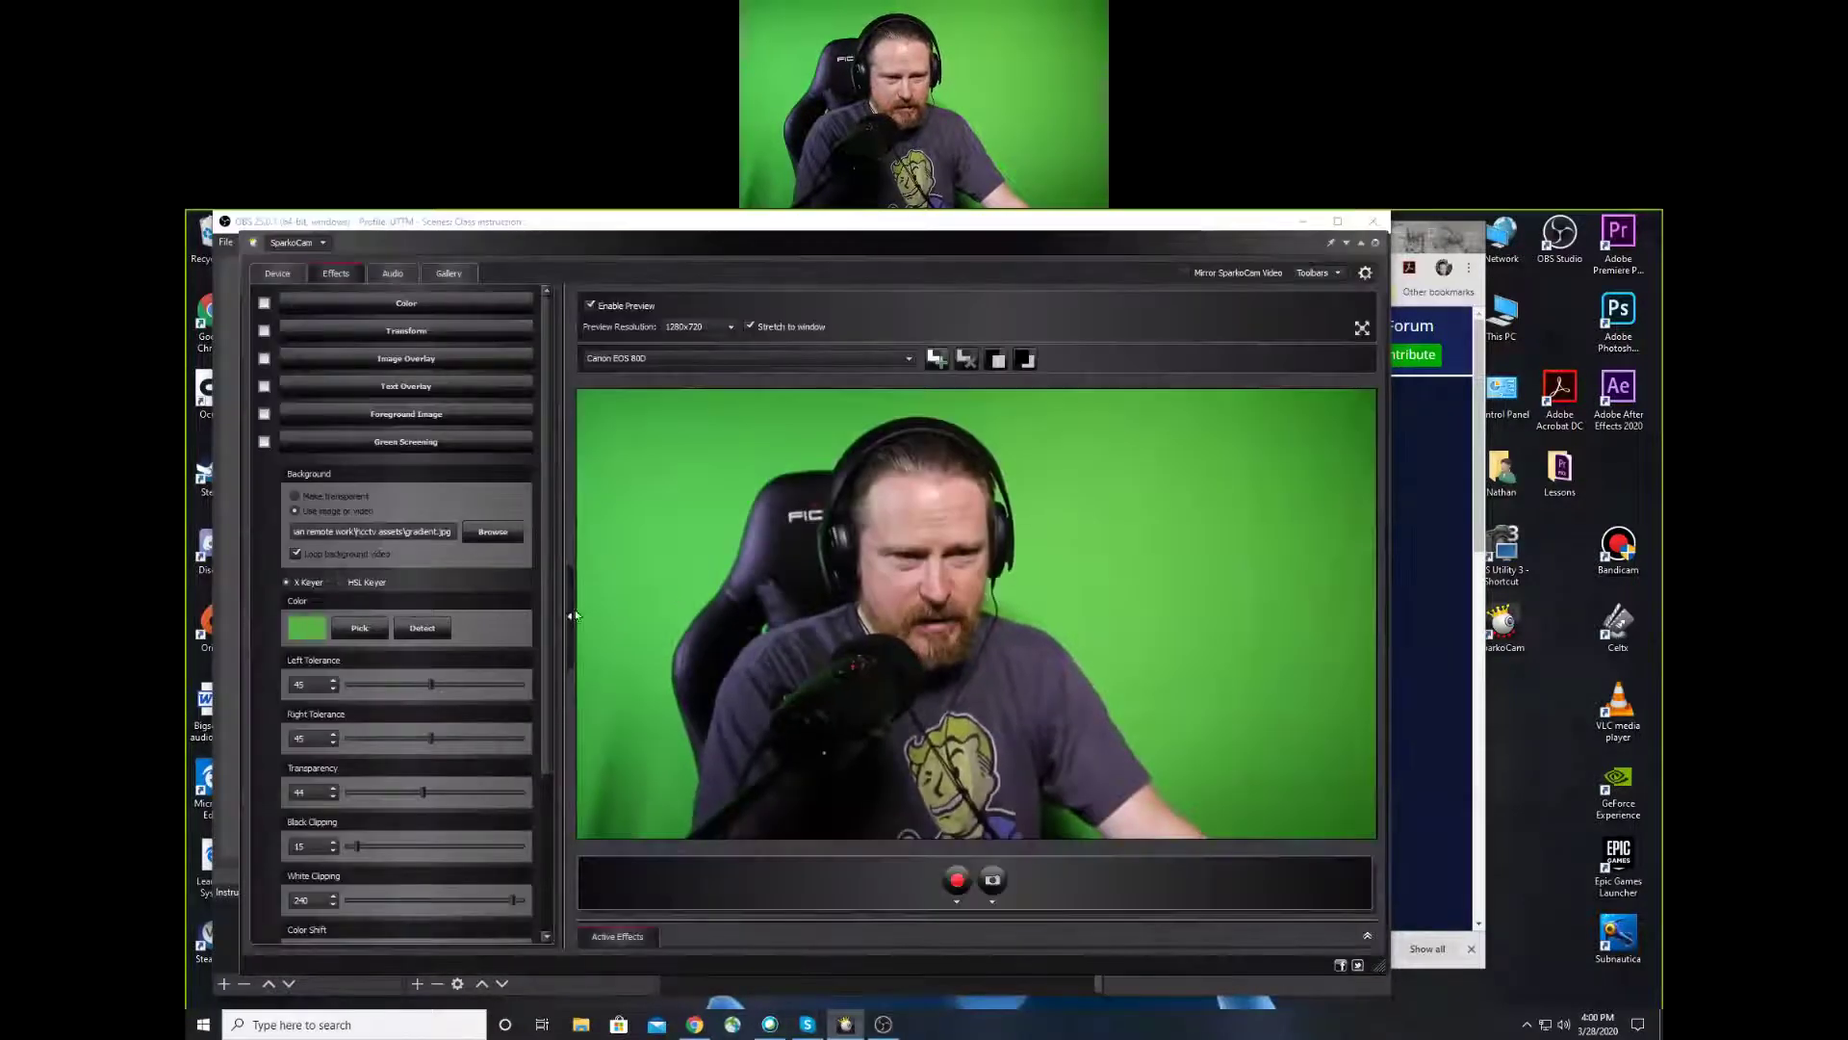
left_click(571, 615)
left_click(883, 1024)
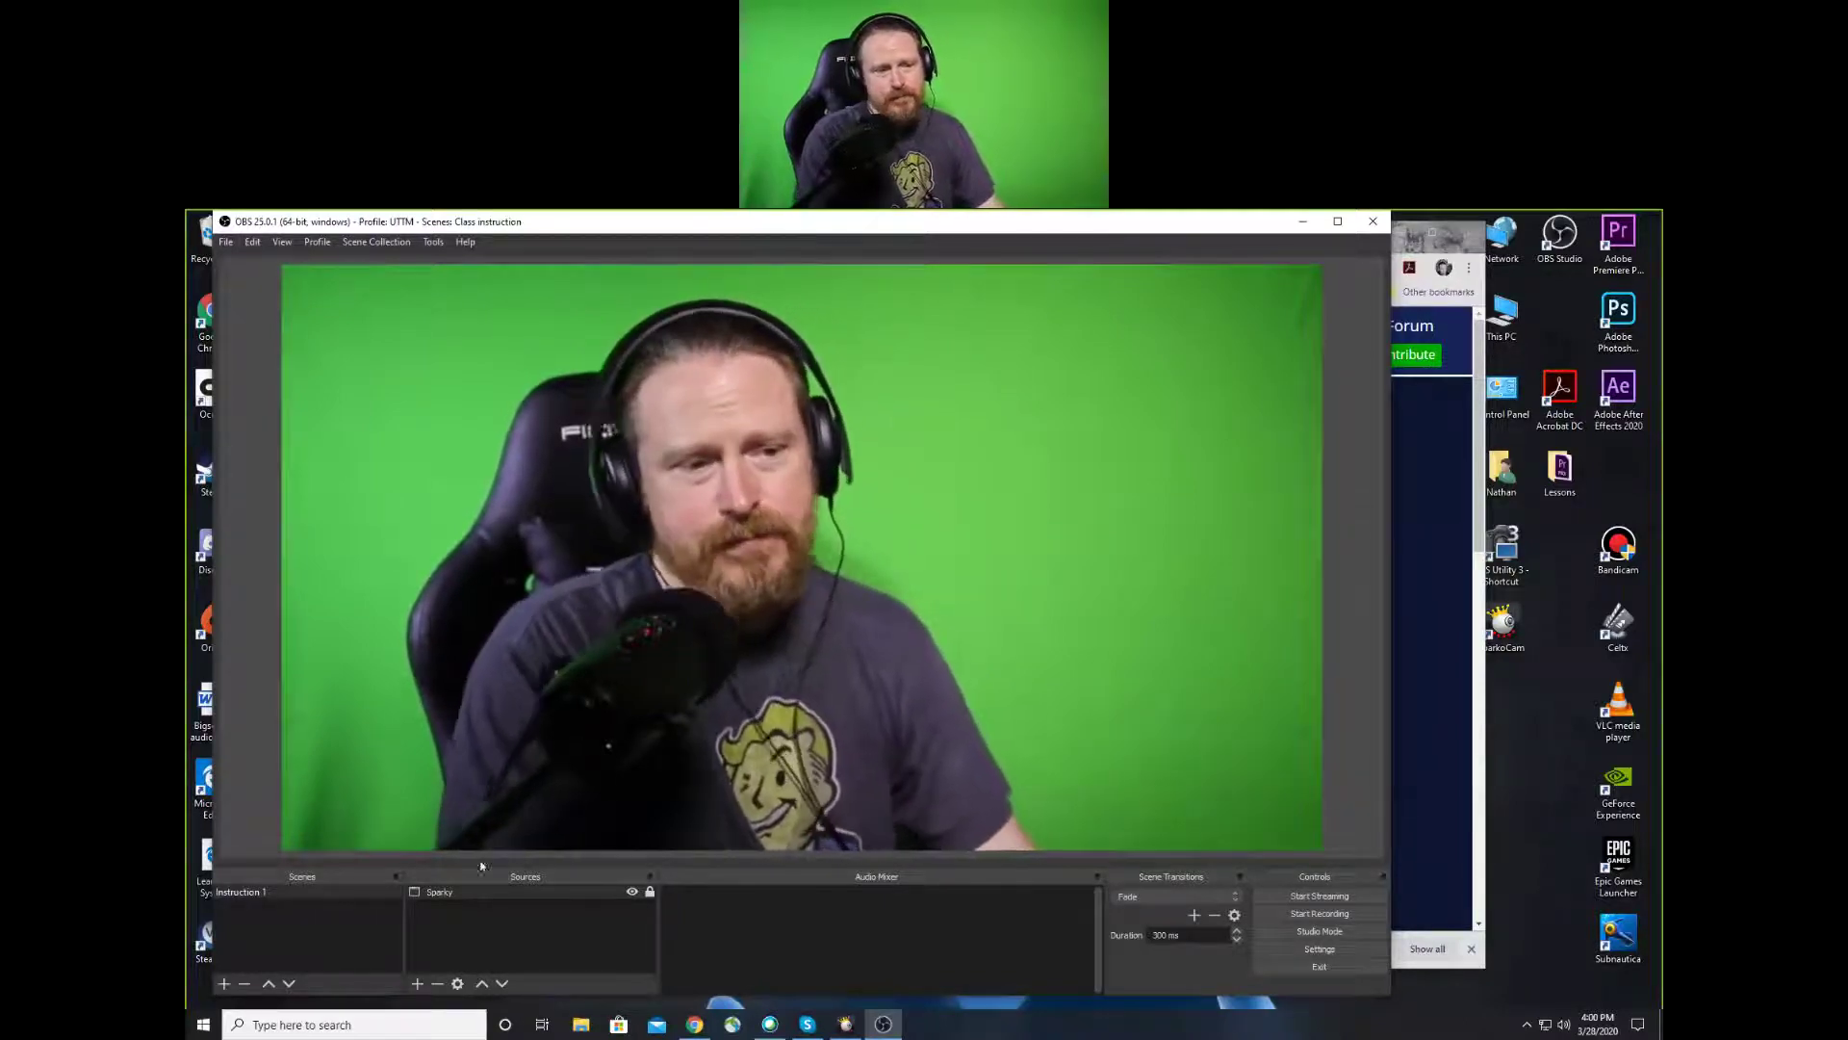
Add a Chroma Key filter to the Sparky source, keeping the suggested filter name
left_click(439, 894)
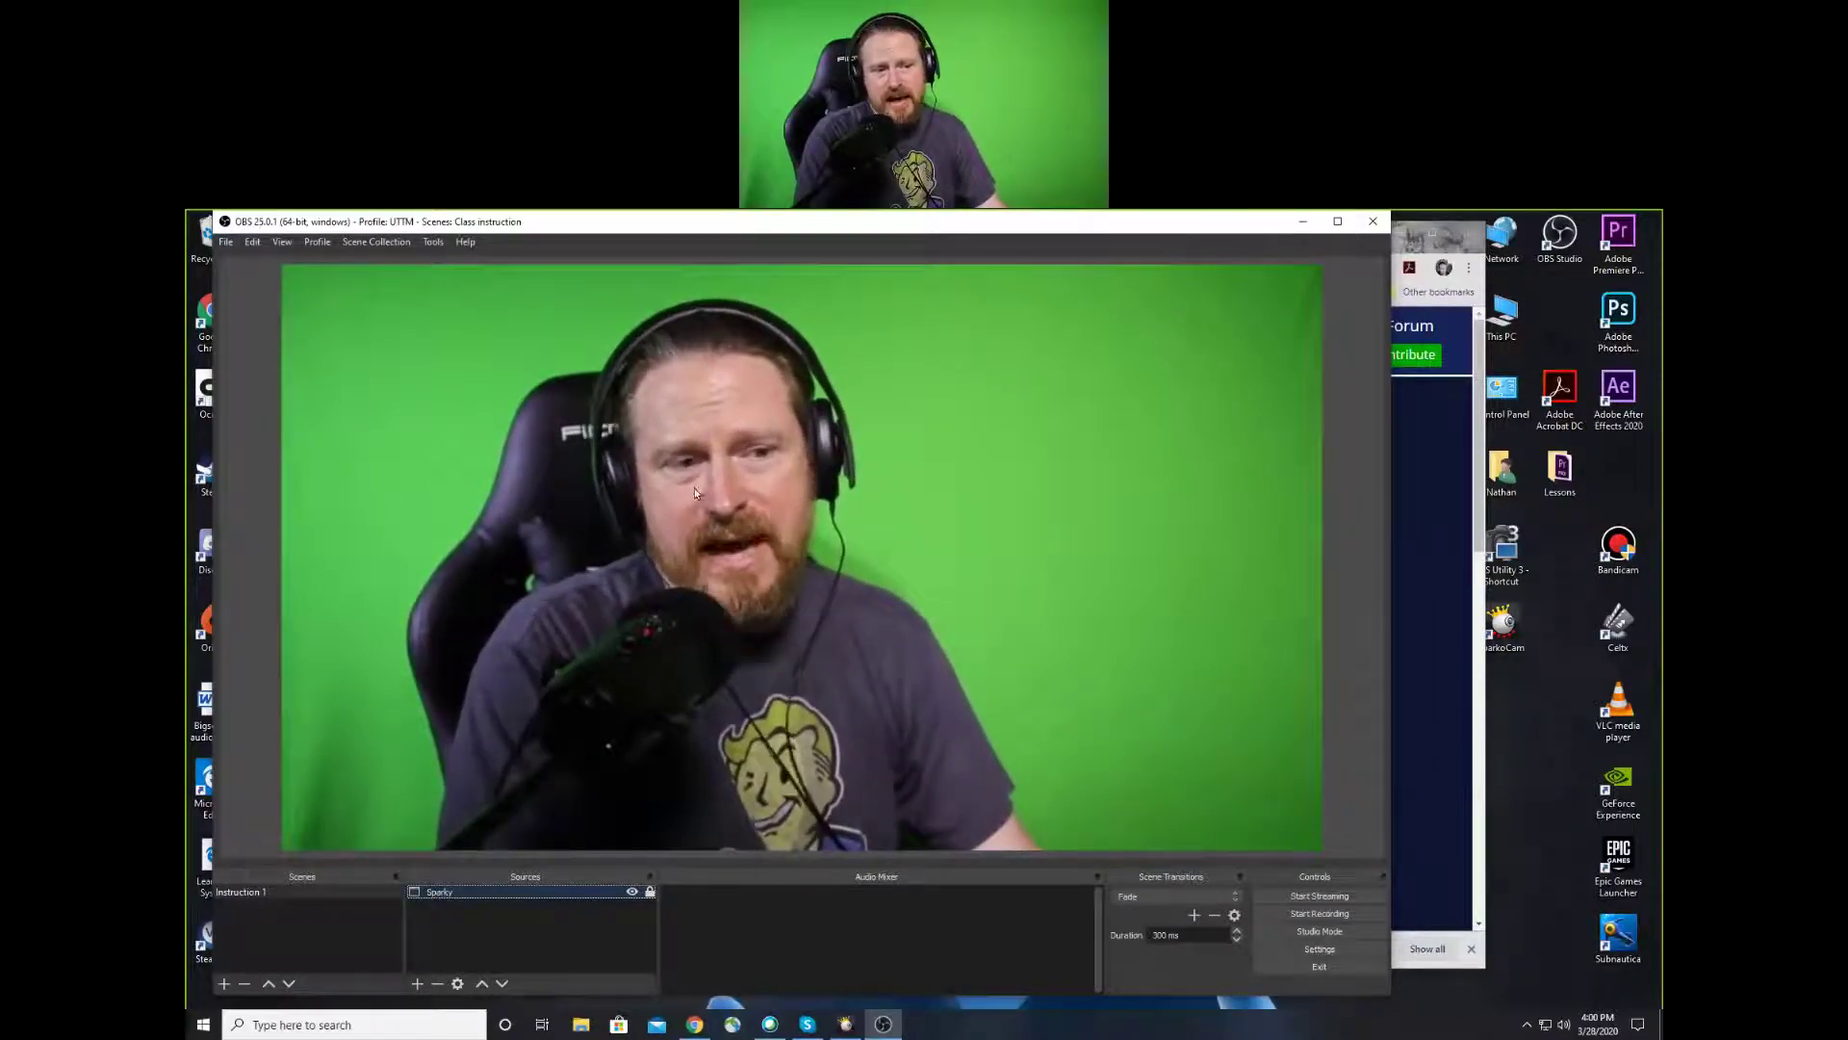
right_click(439, 893)
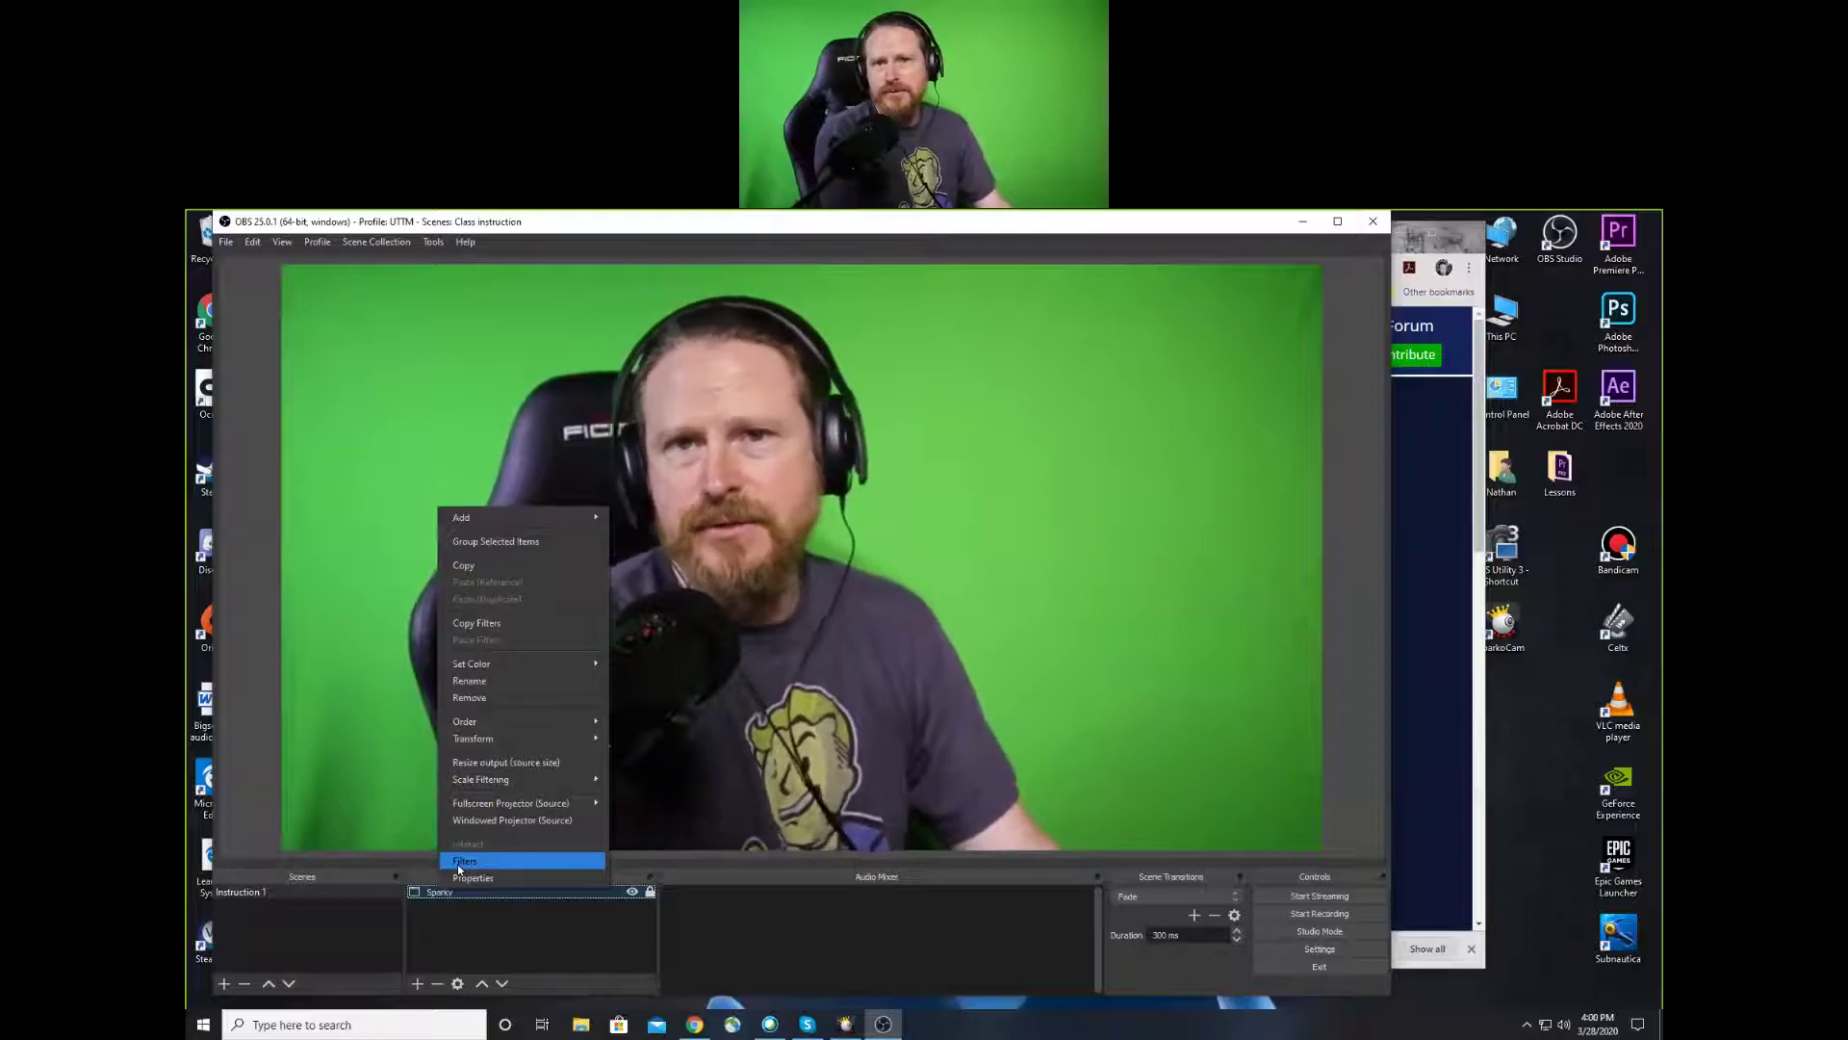
left_click(462, 862)
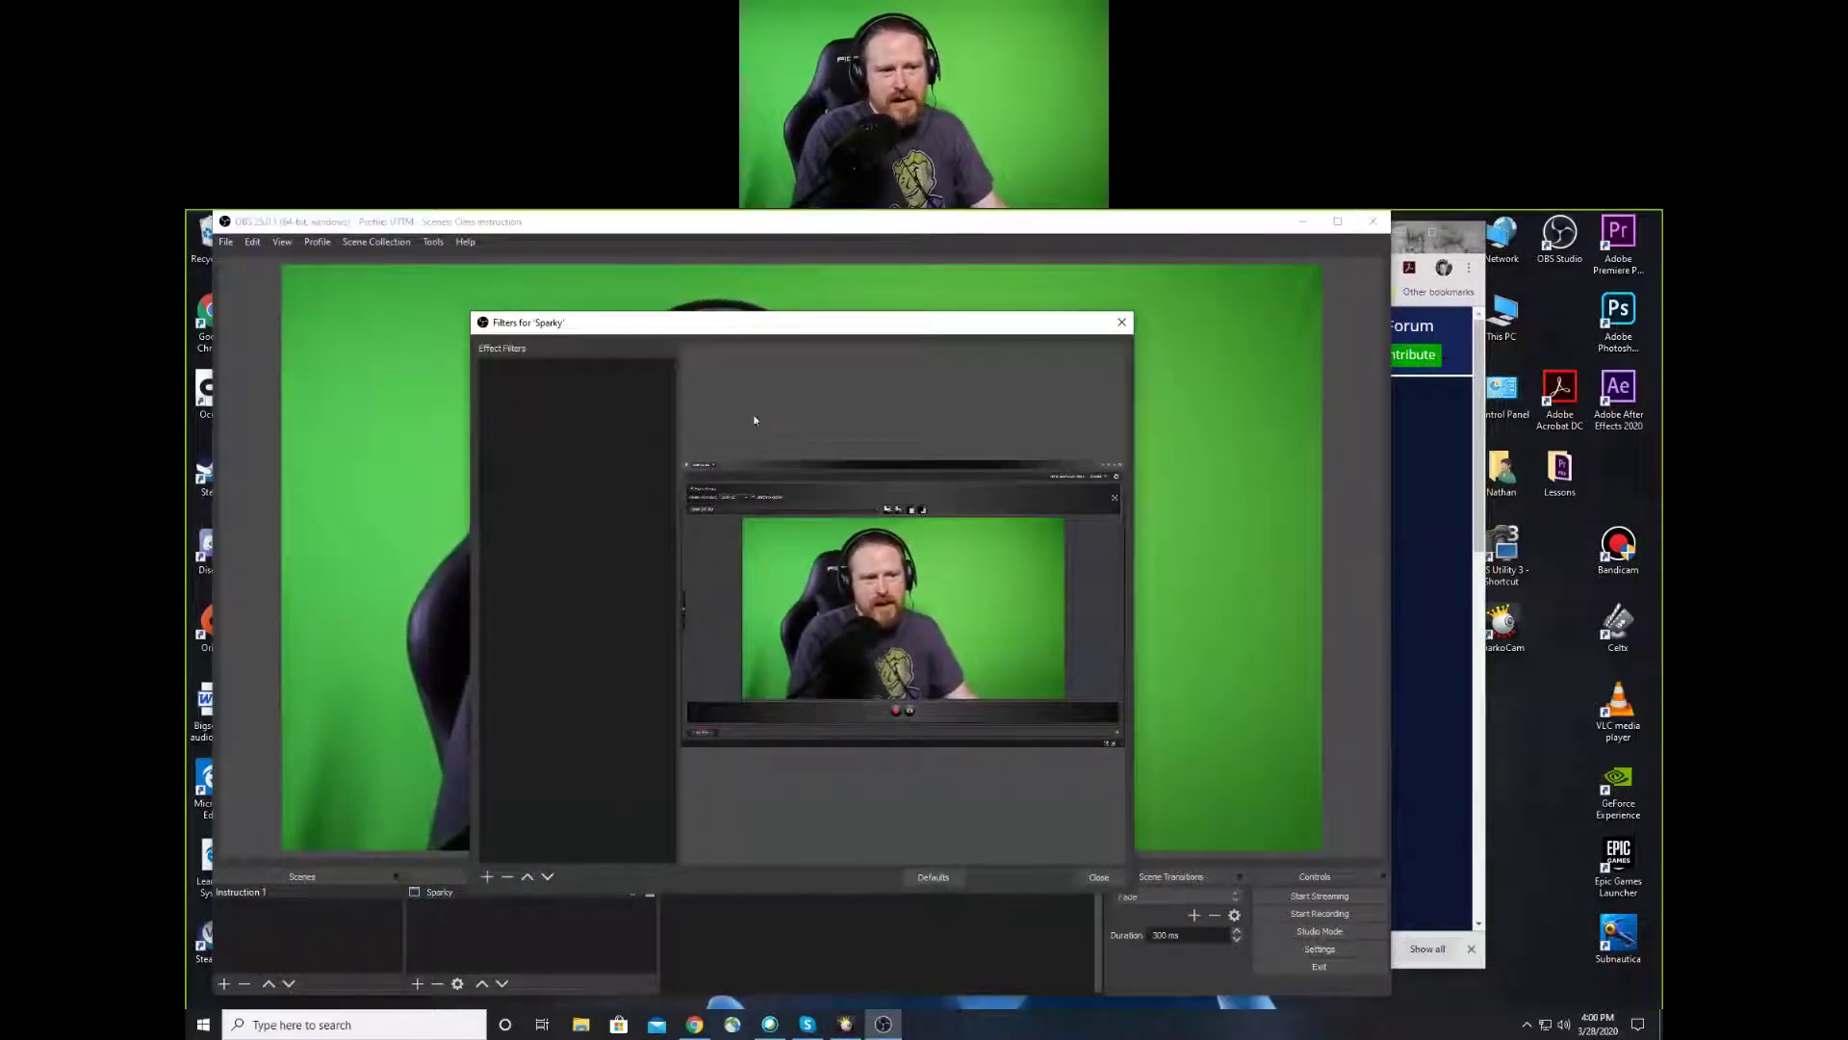
left_click(488, 877)
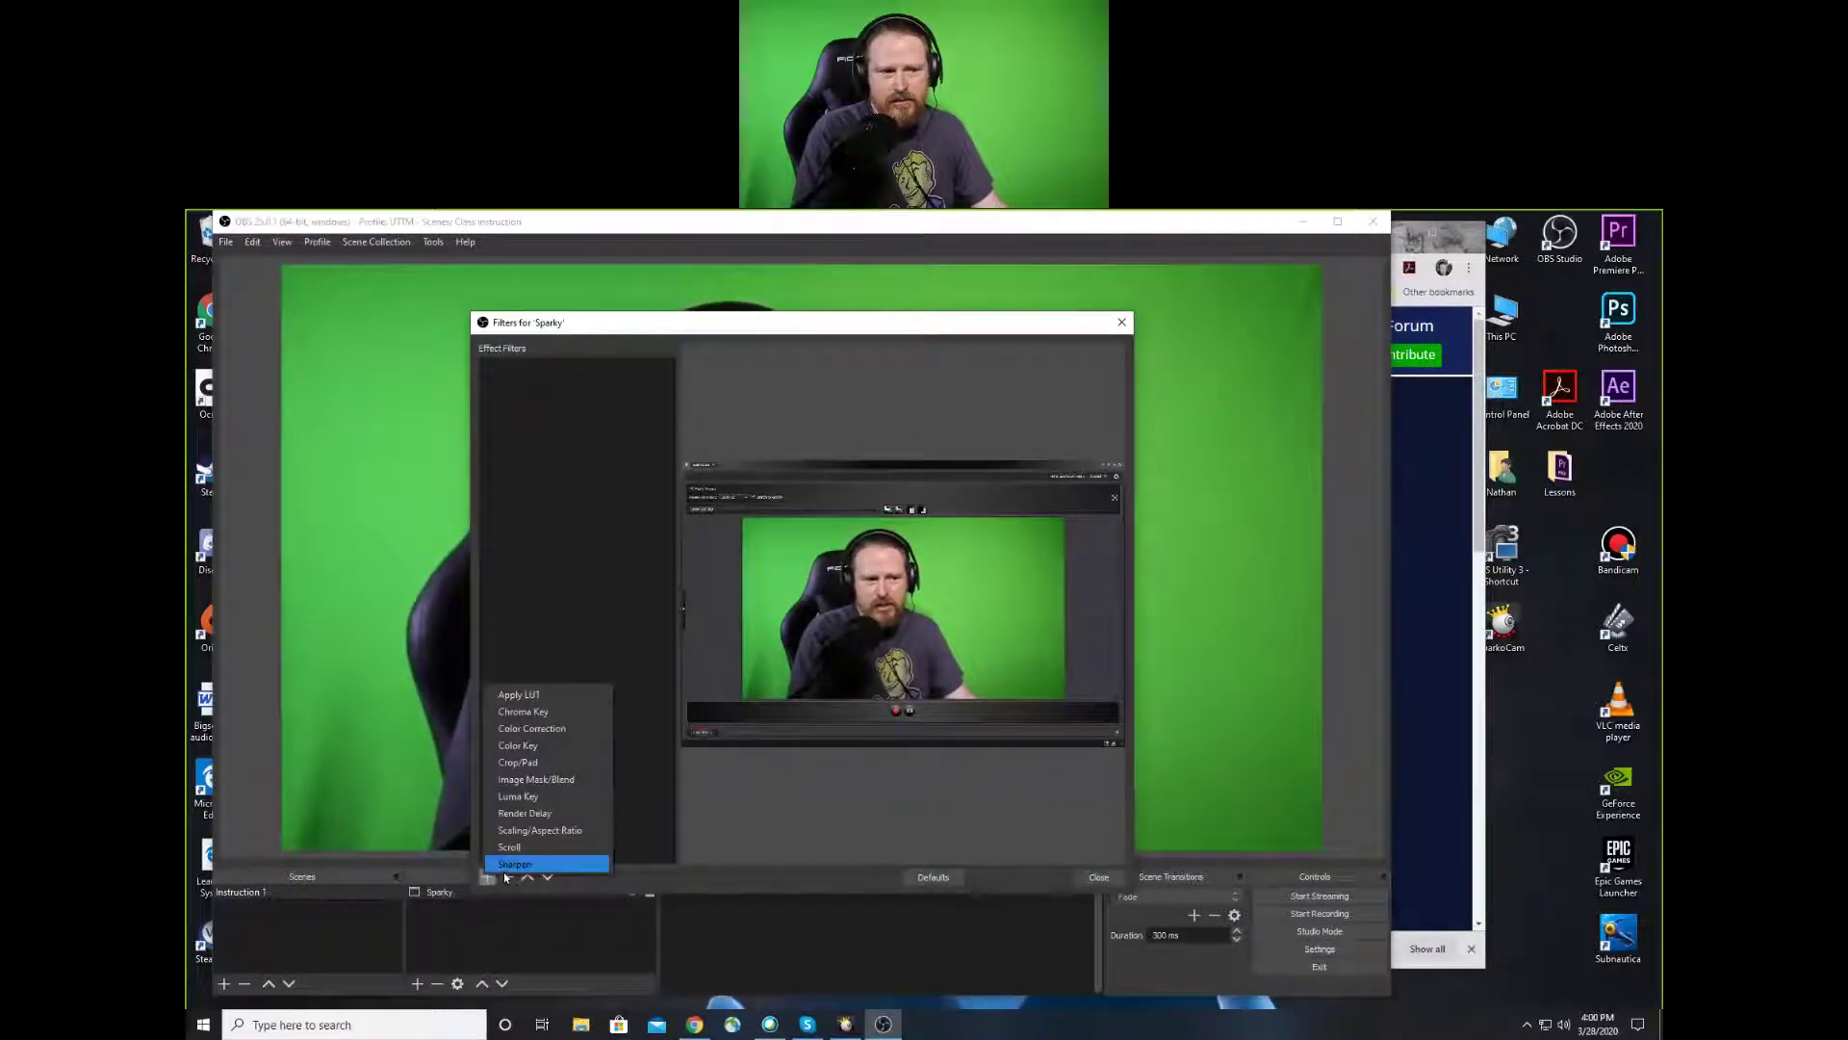
left_click(555, 712)
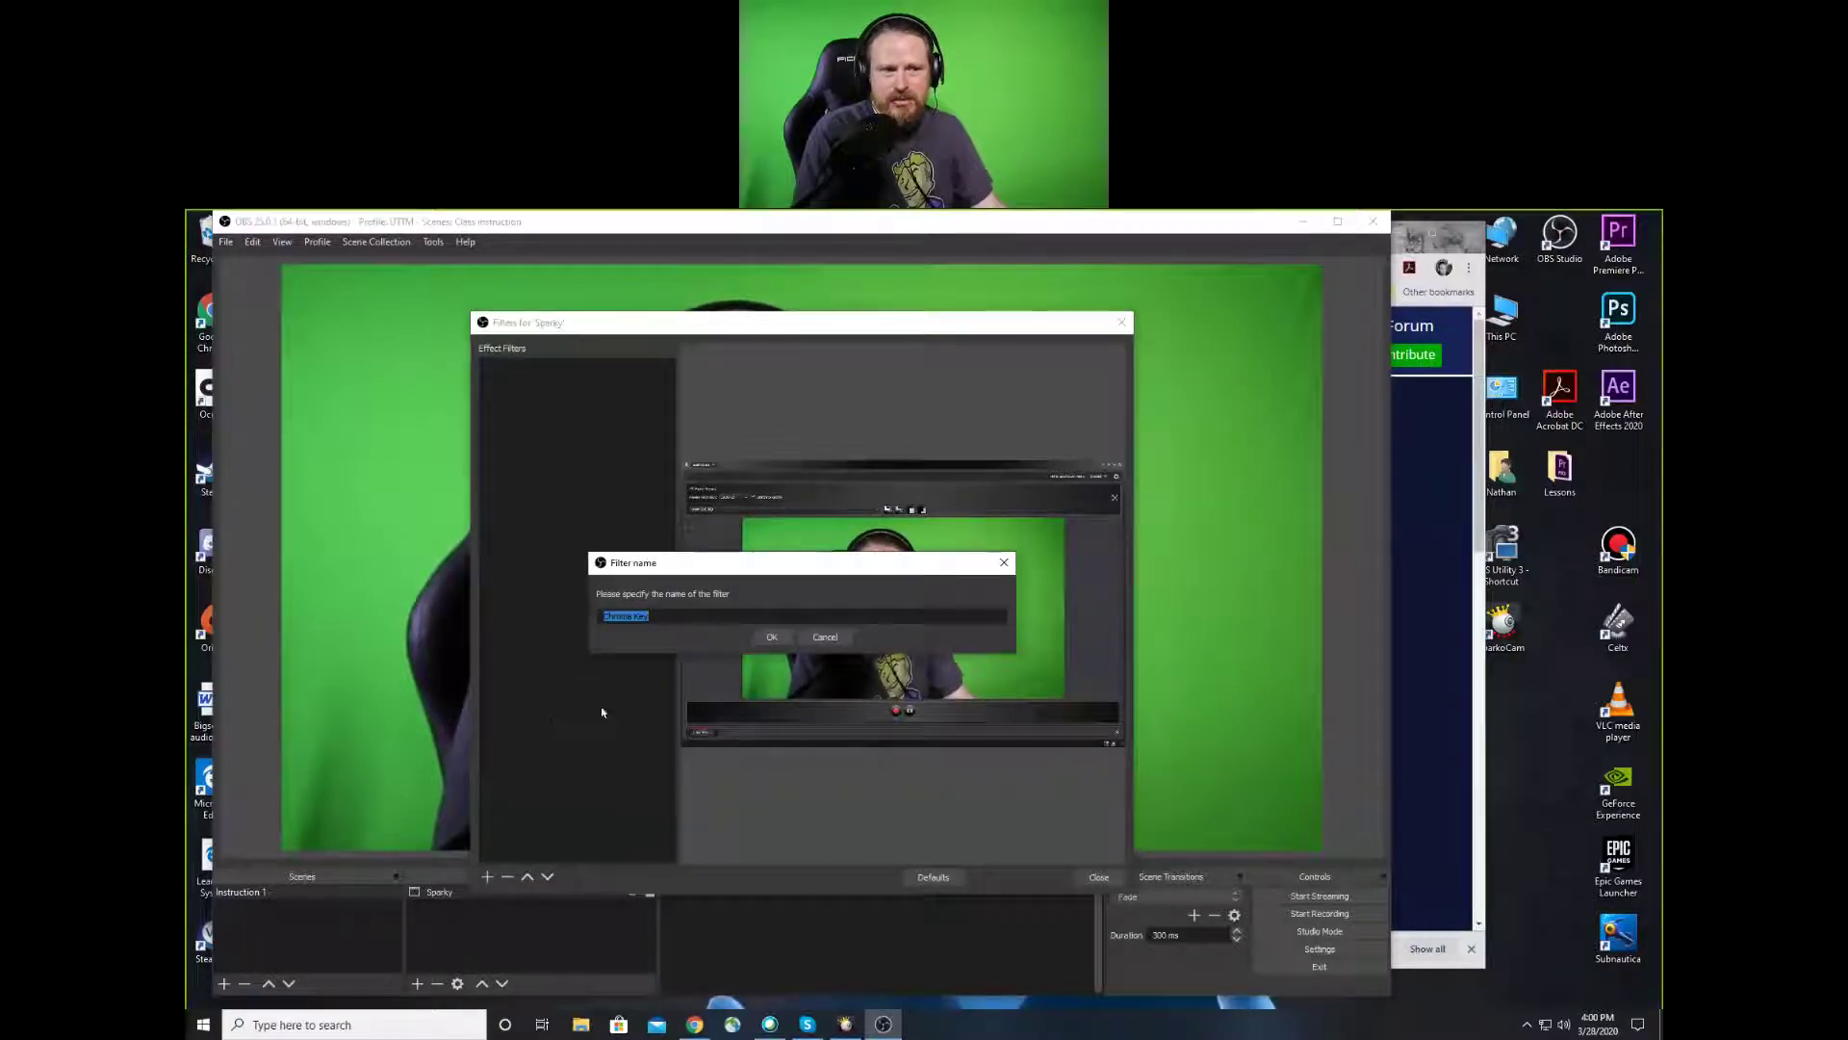
left_click(767, 639)
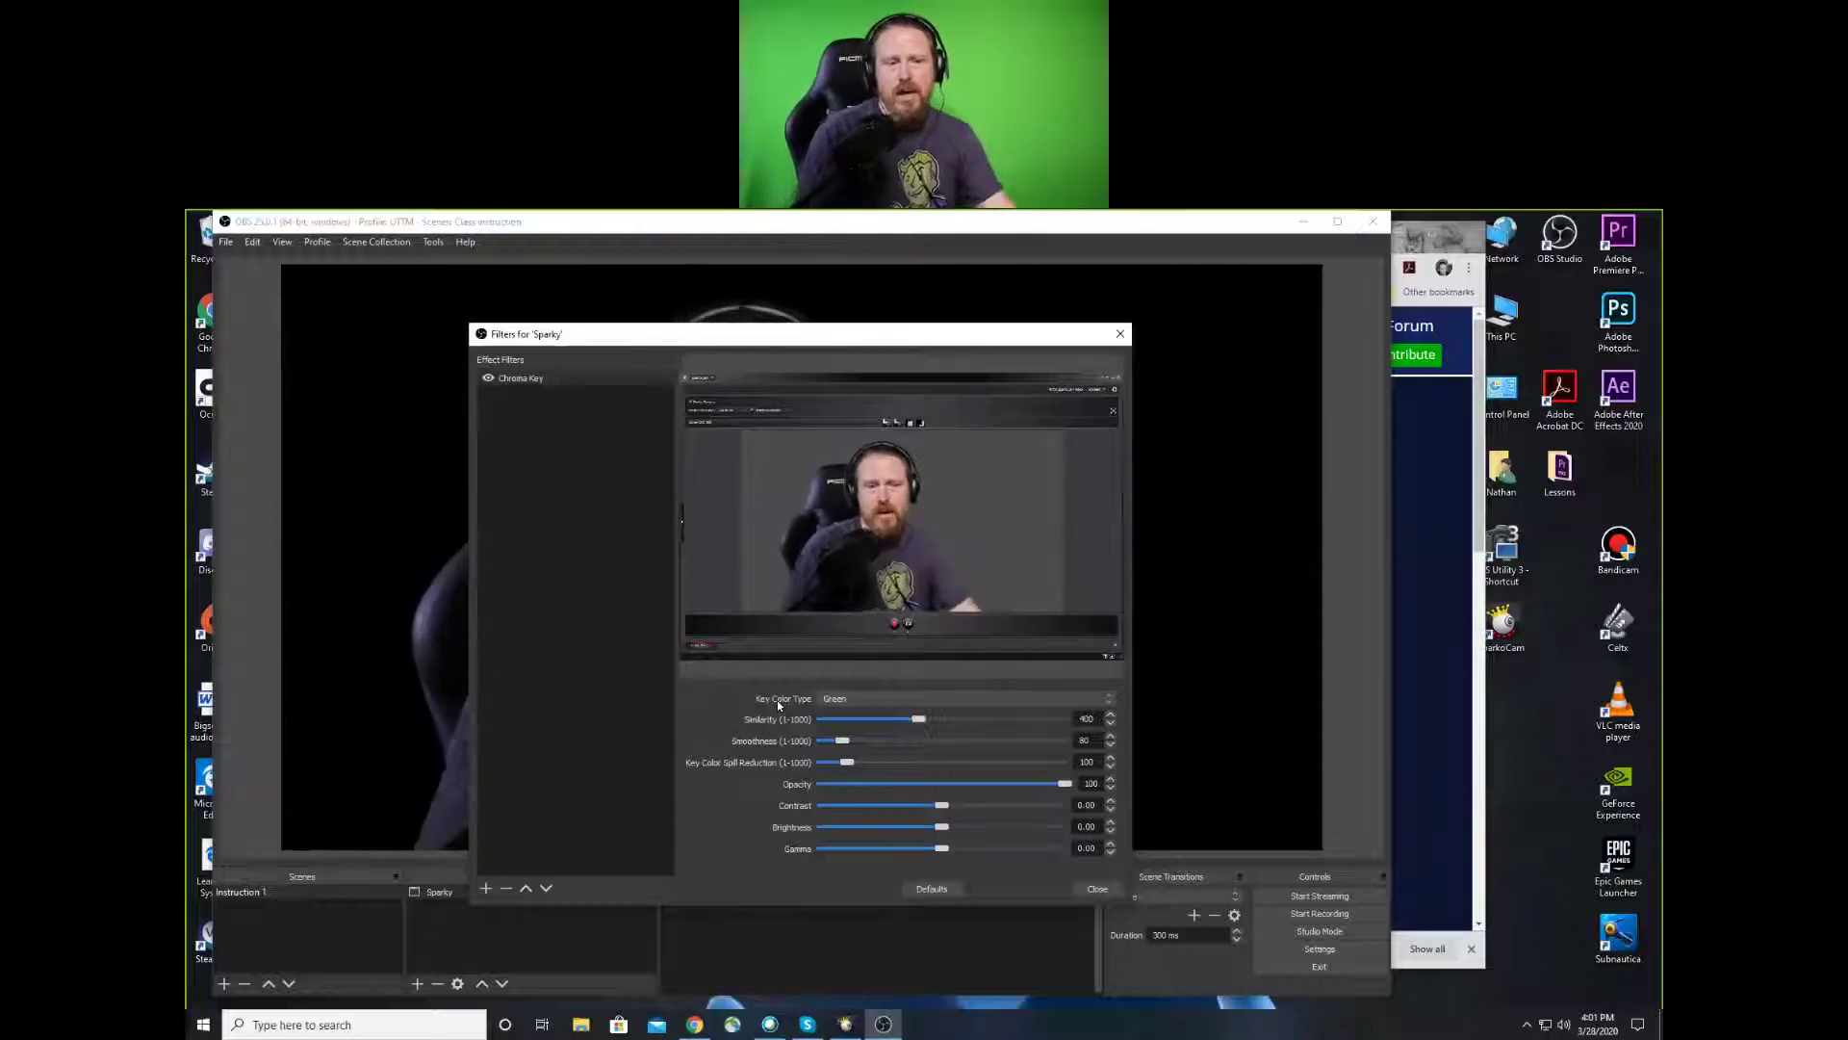
Set the Chroma Key's key color type to Custom, inspect the color picker, and keep the key color #00ff00
left_click(1110, 700)
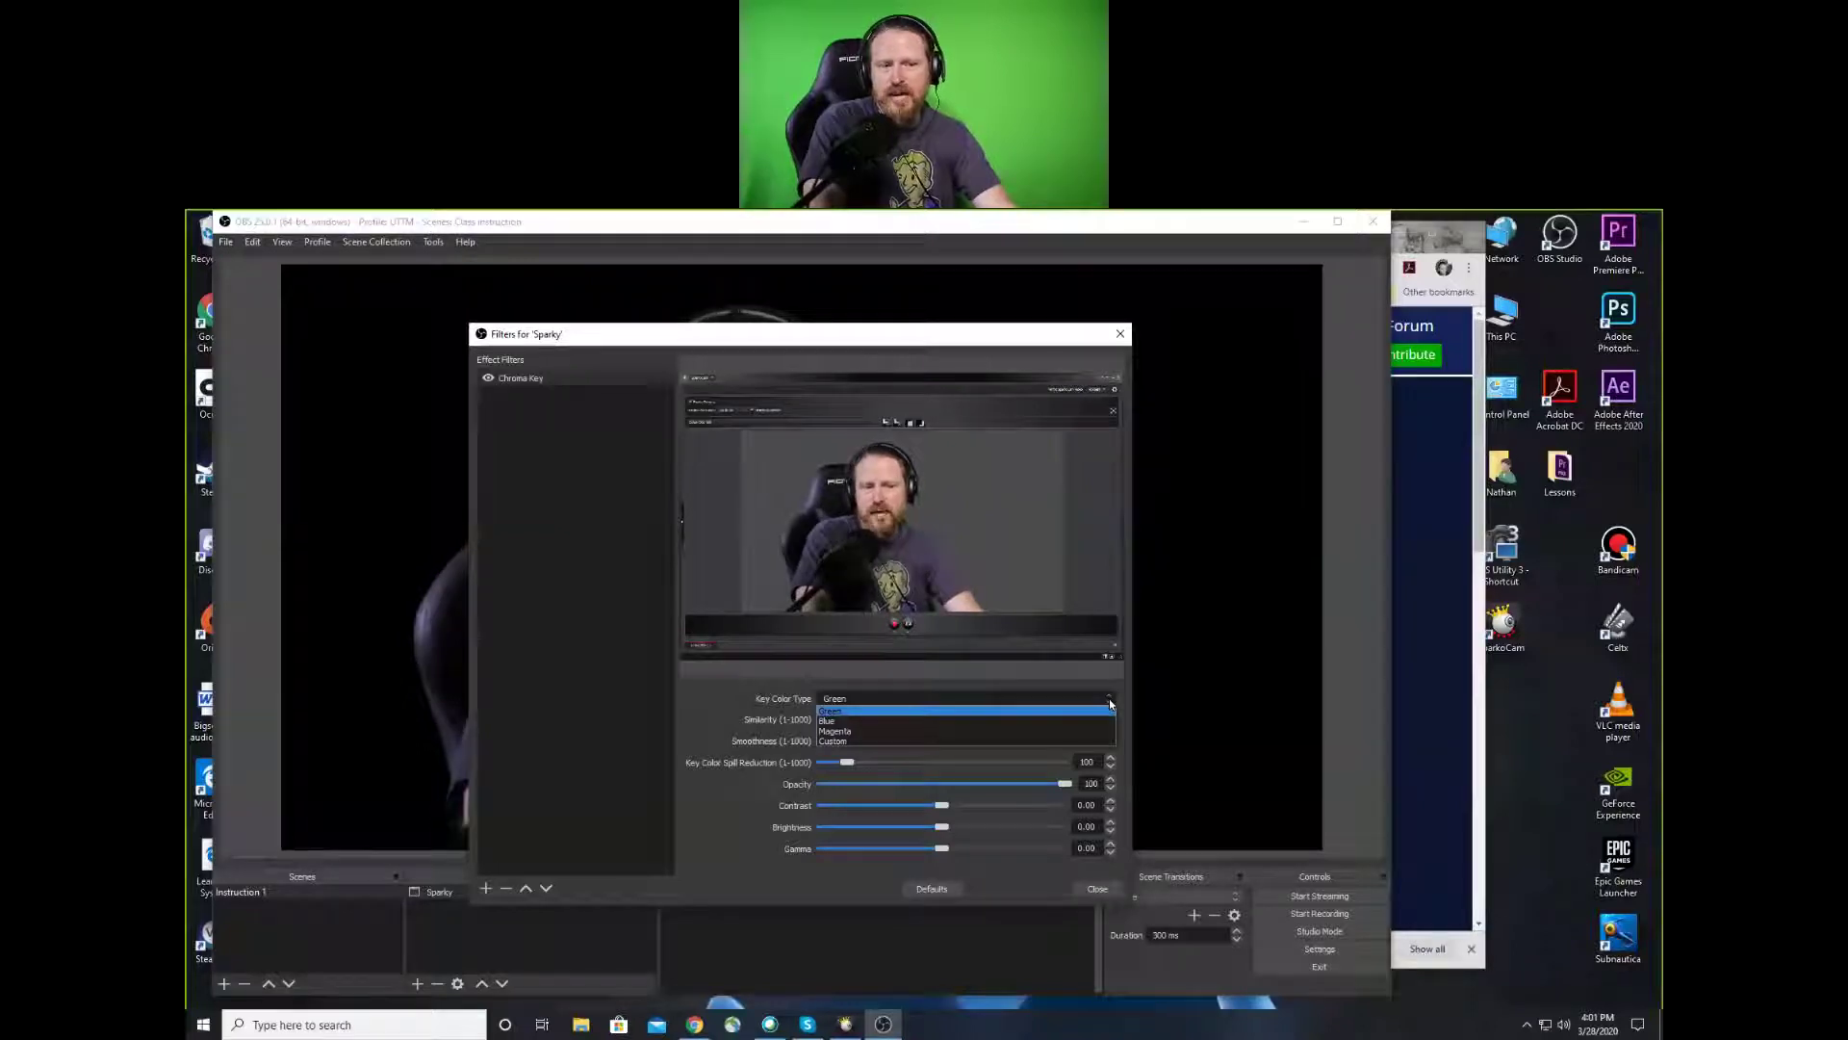
left_click(880, 741)
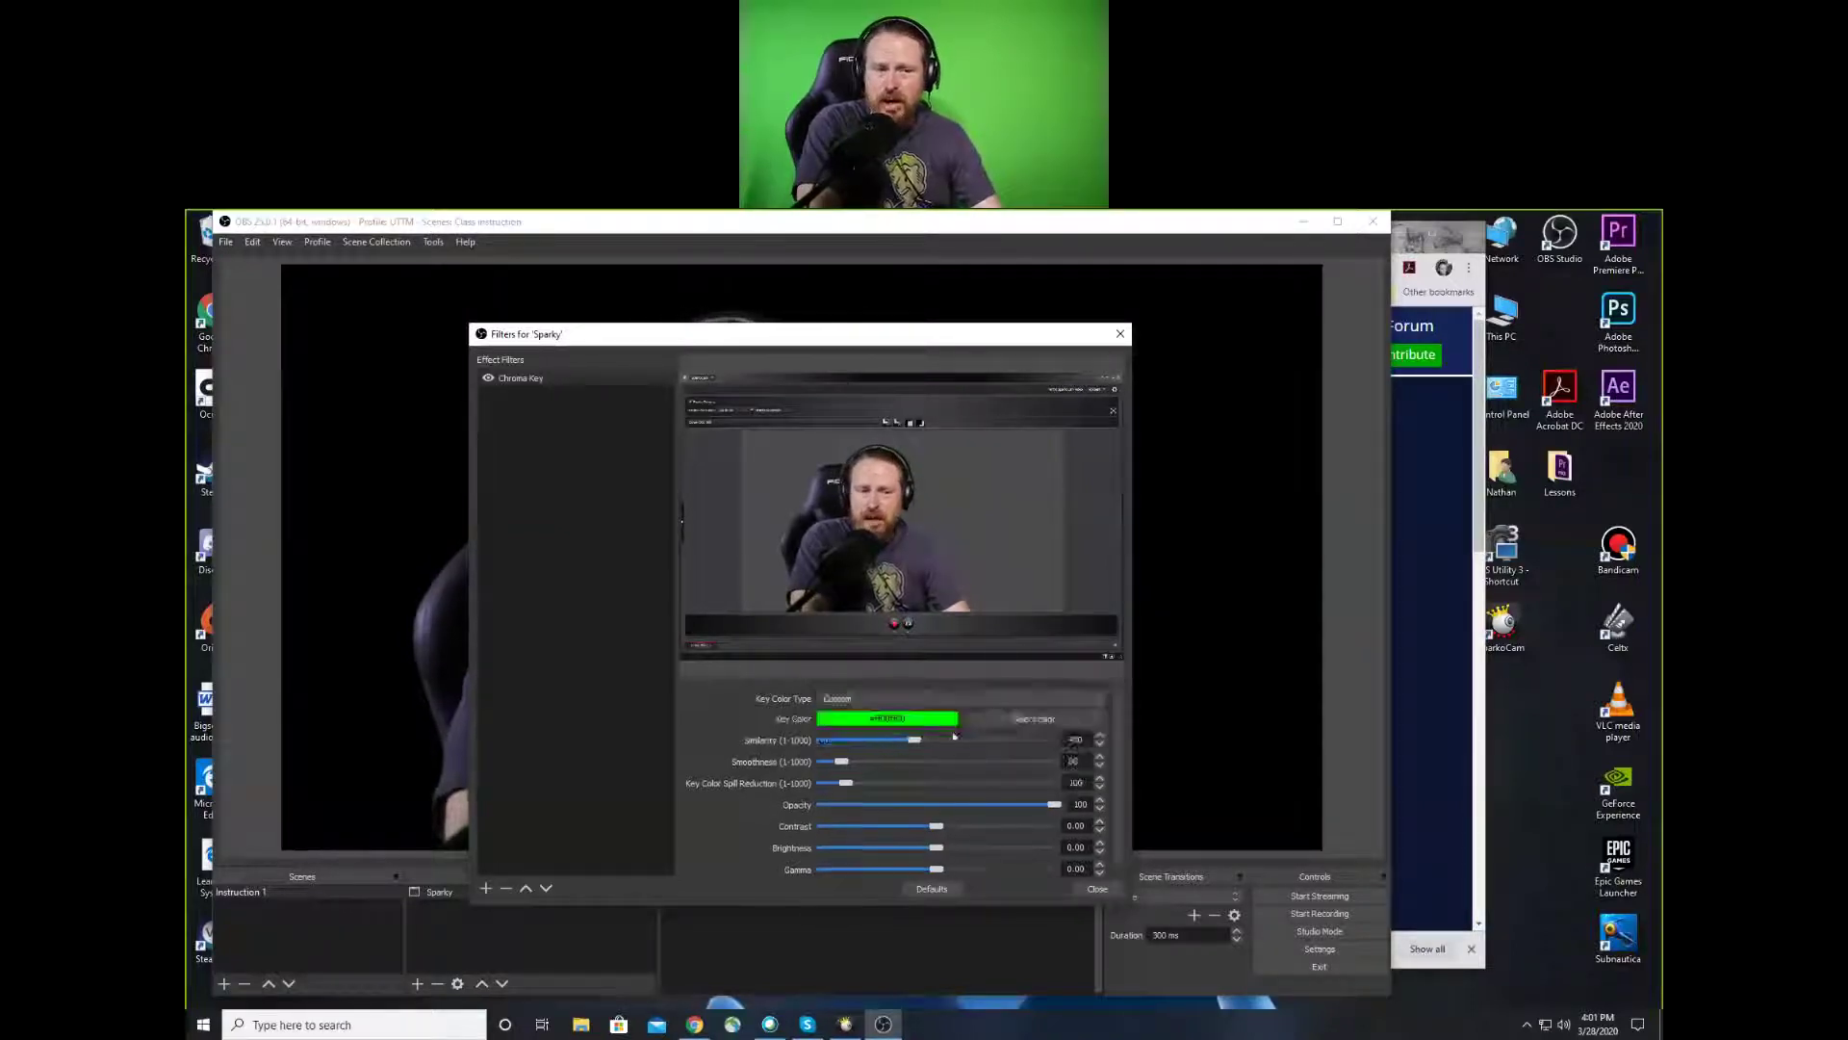
left_click(1046, 718)
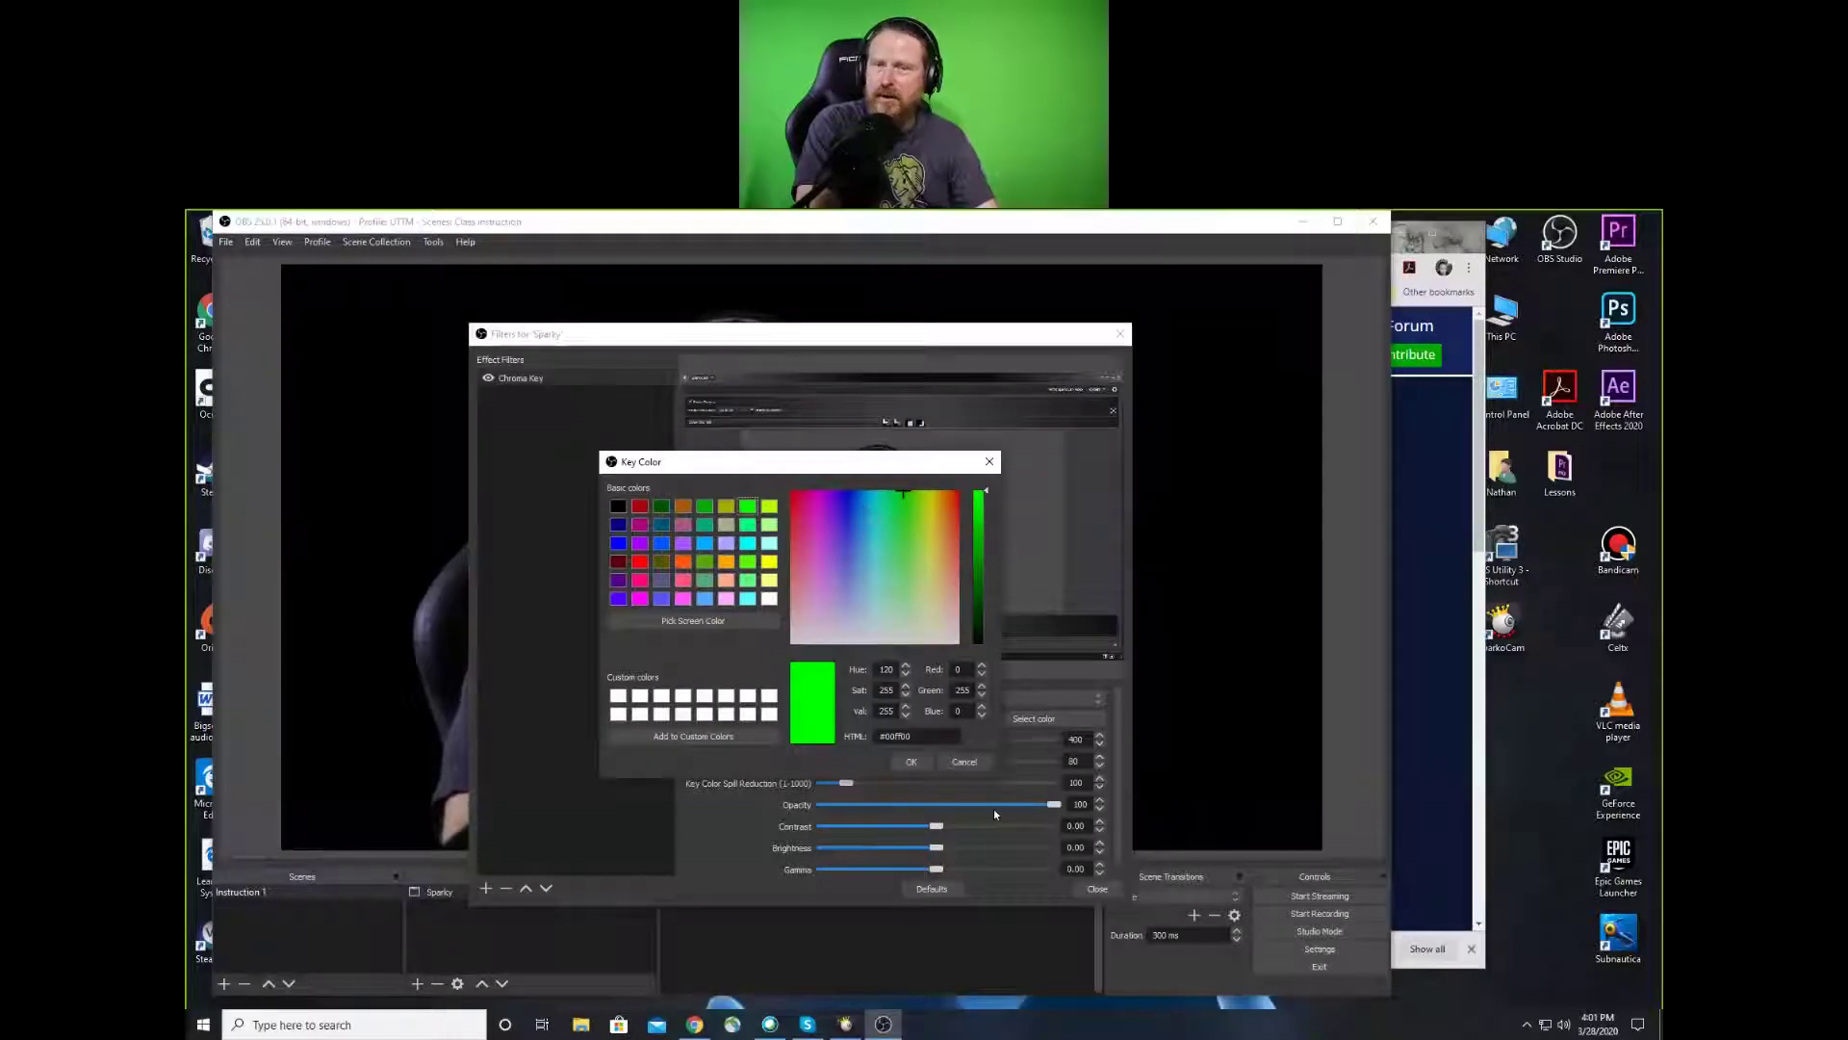
left_click(965, 761)
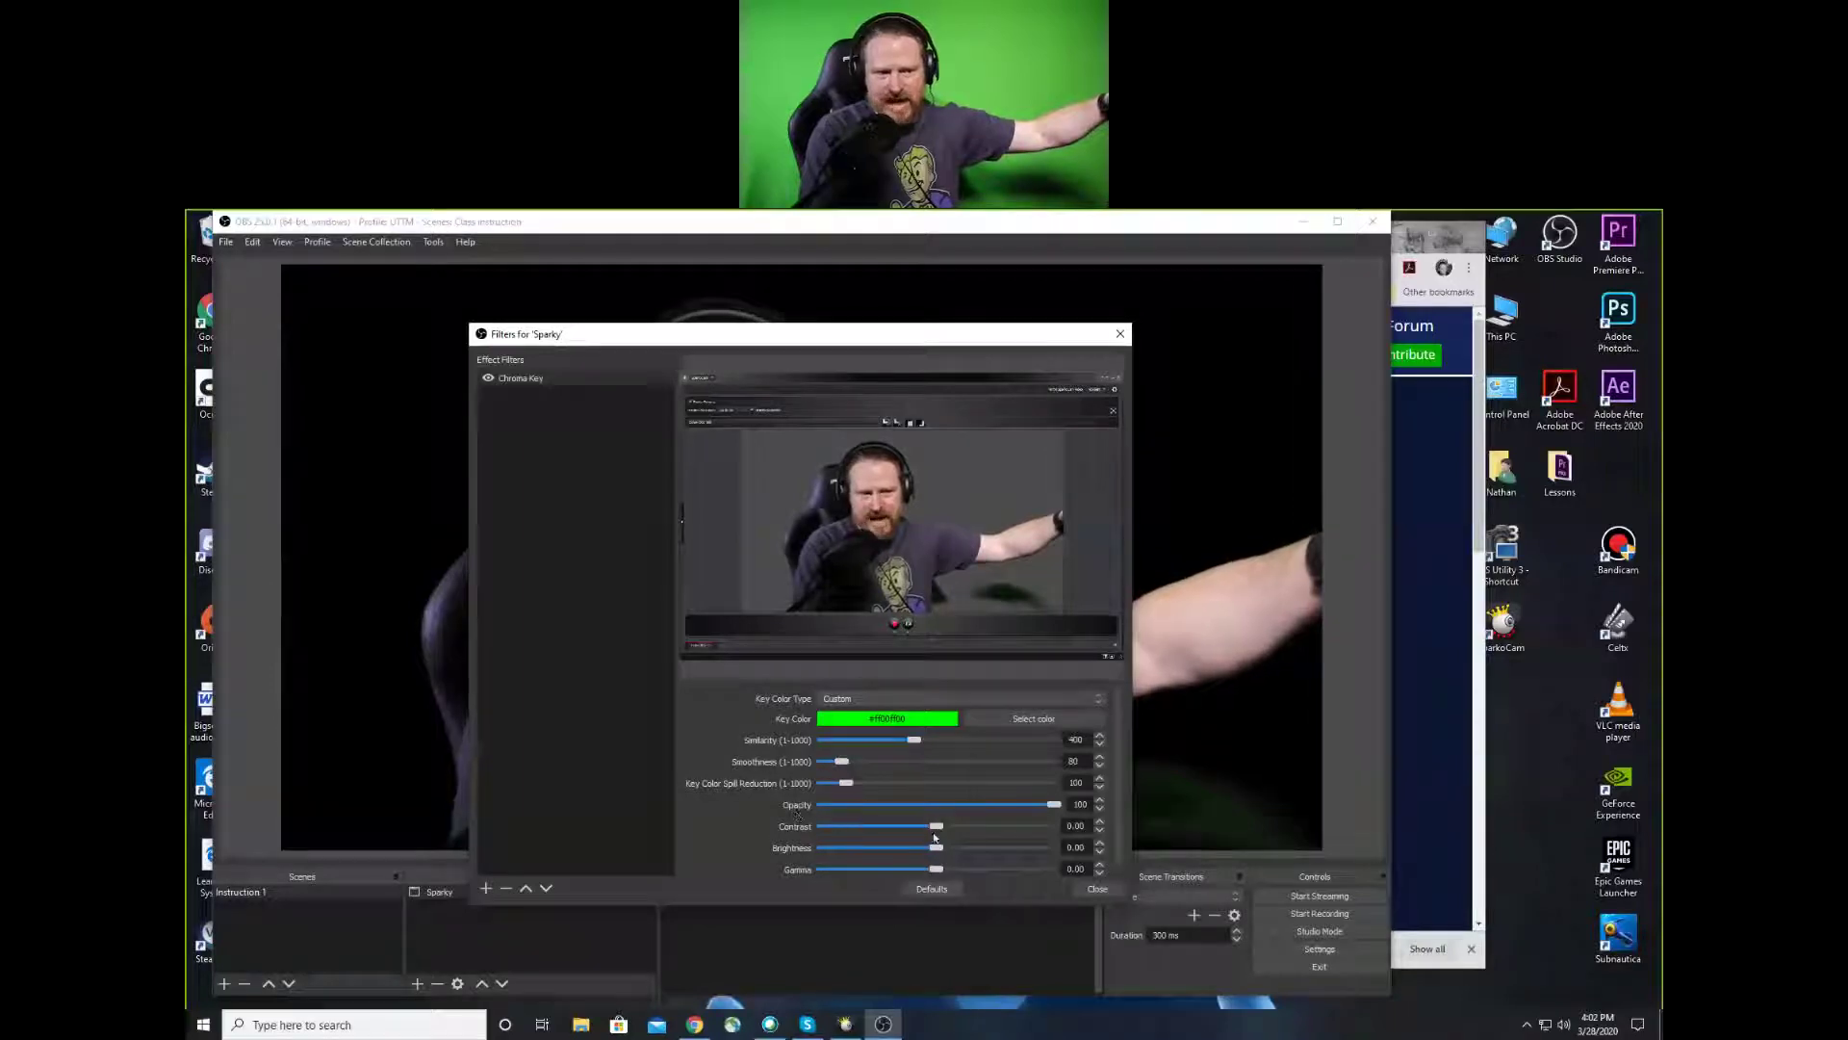
Set the Chroma Key's contrast to 0.07, similarity to 427 and key color spill reduction to 117, and close the filters window
left_click_drag(935, 826, 945, 829)
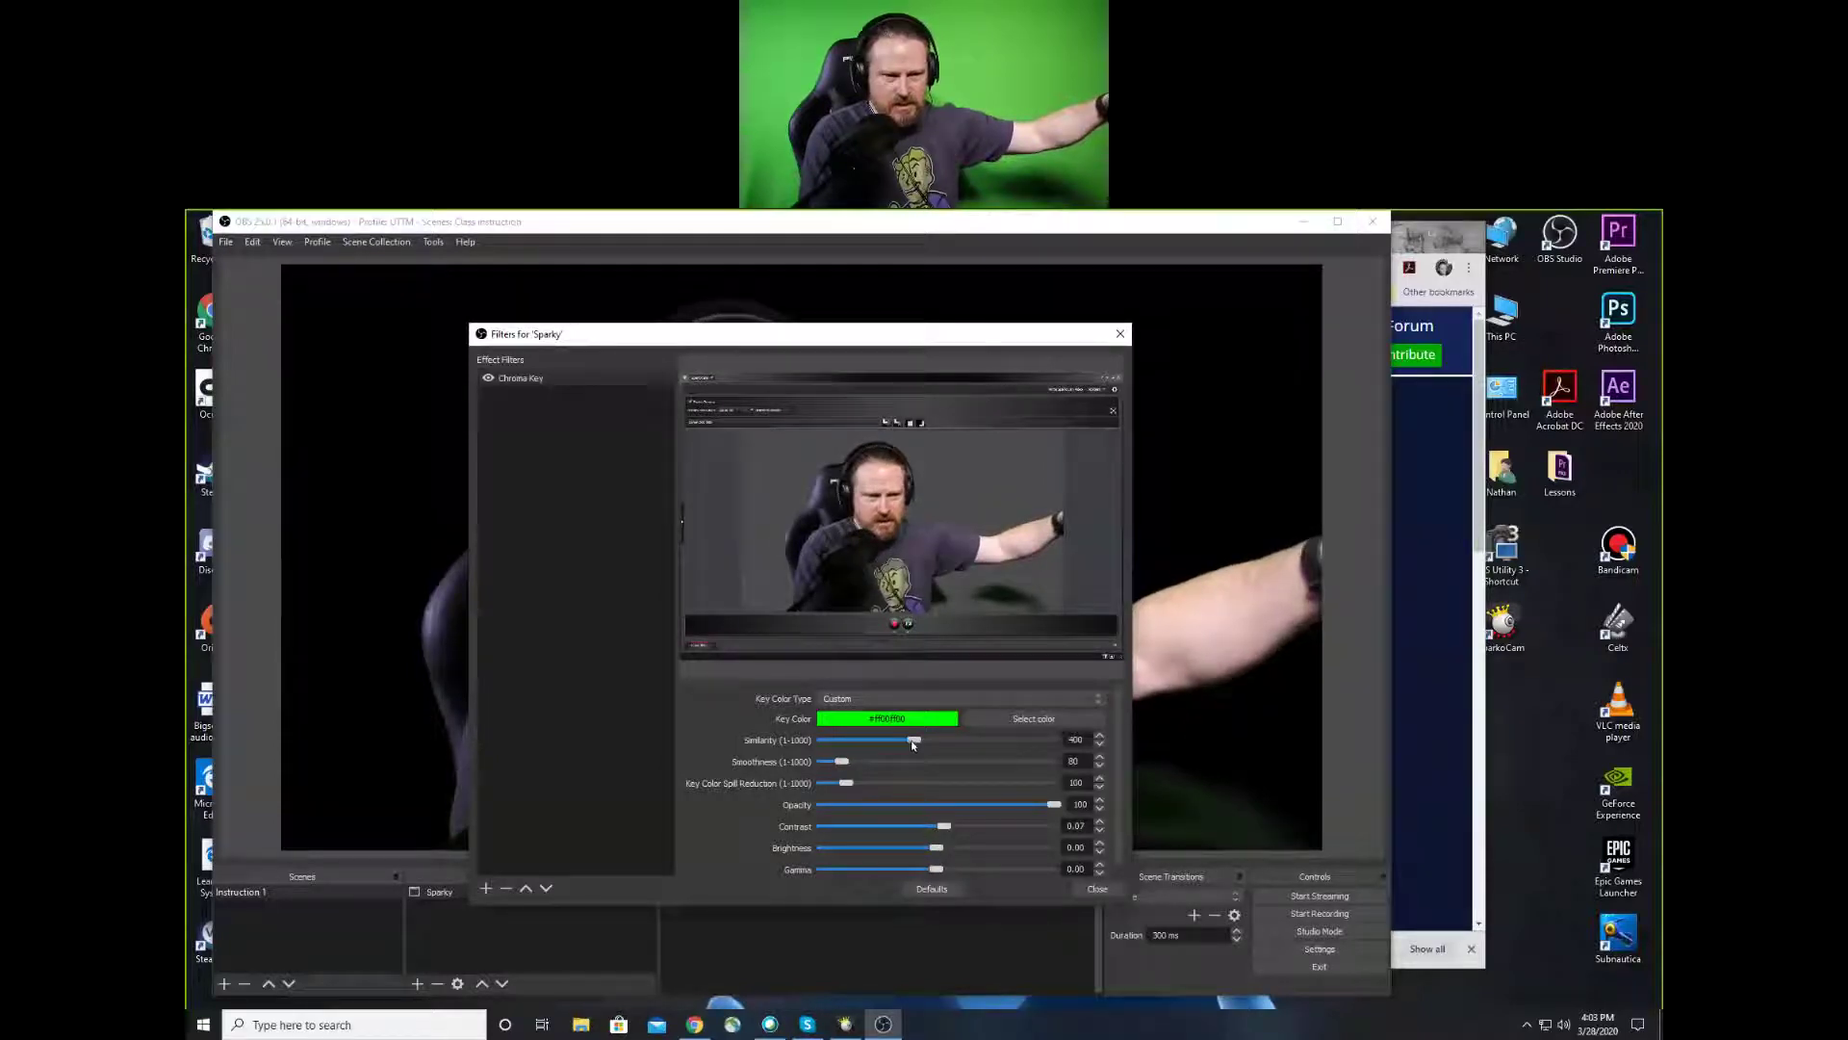
left_click_drag(912, 742, 924, 743)
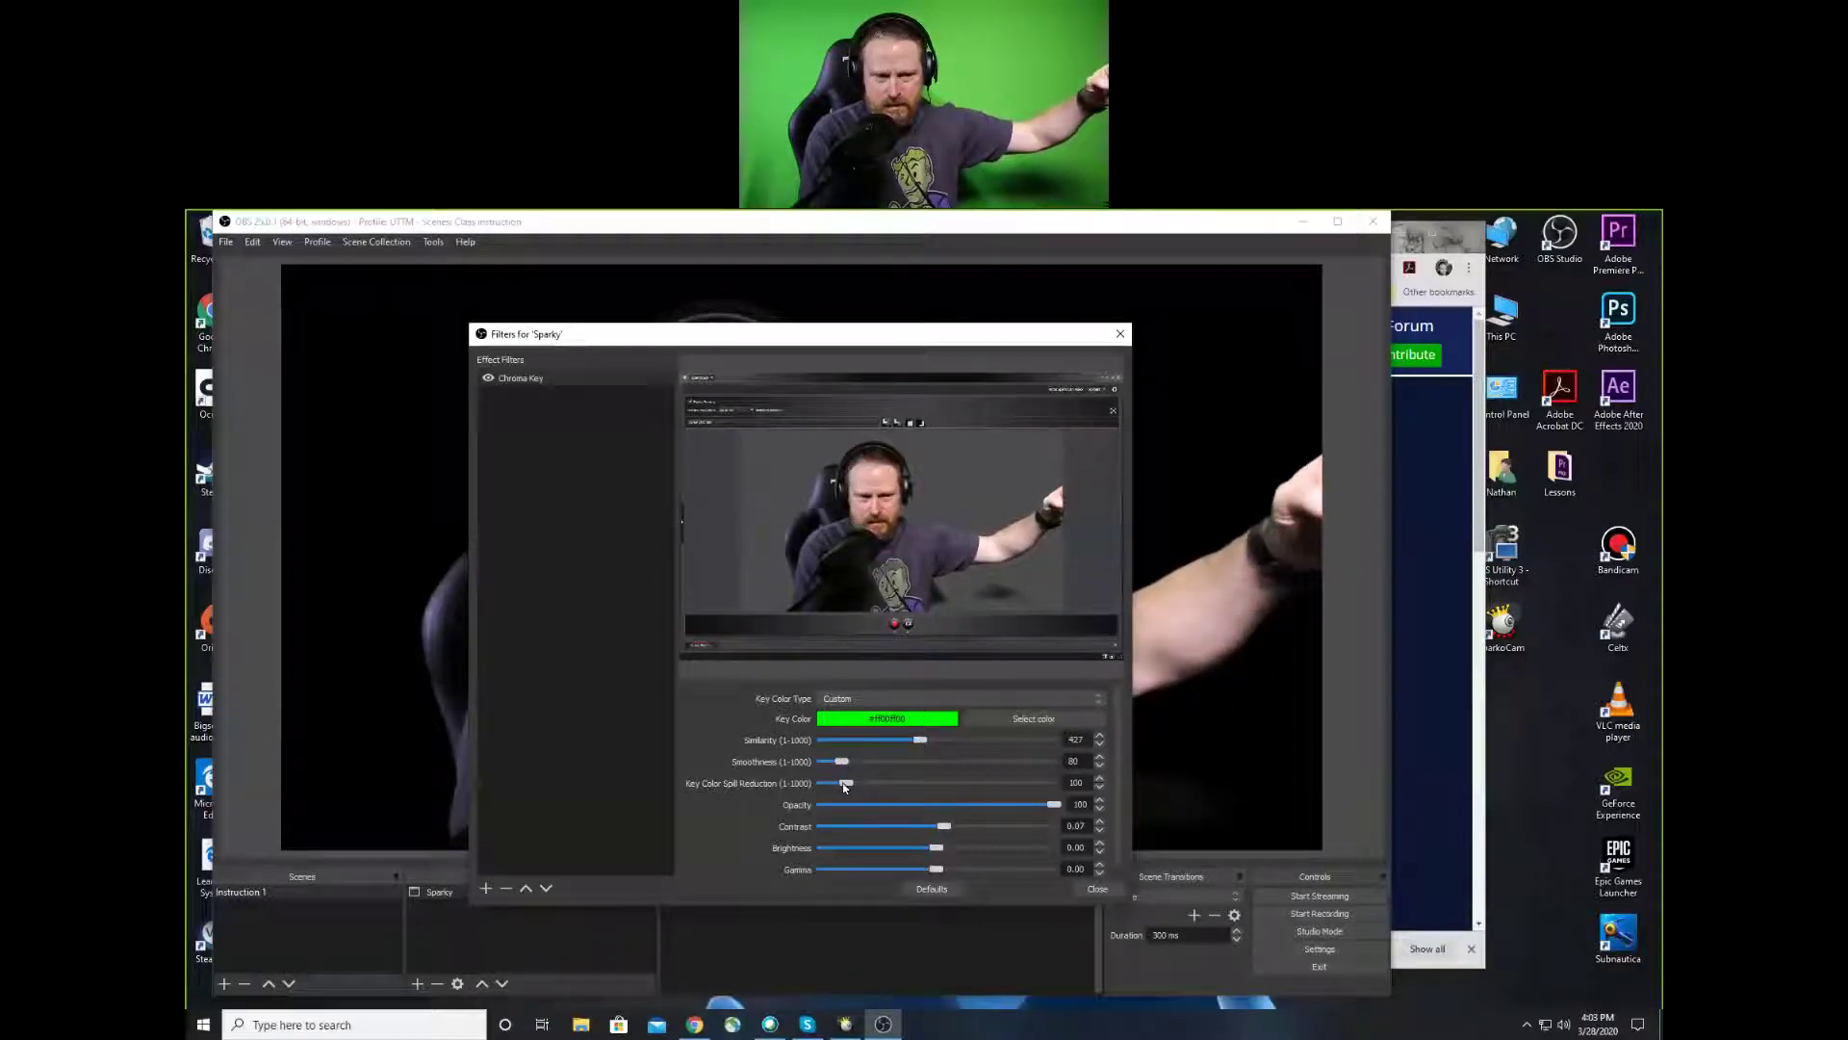
left_click_drag(845, 784, 850, 785)
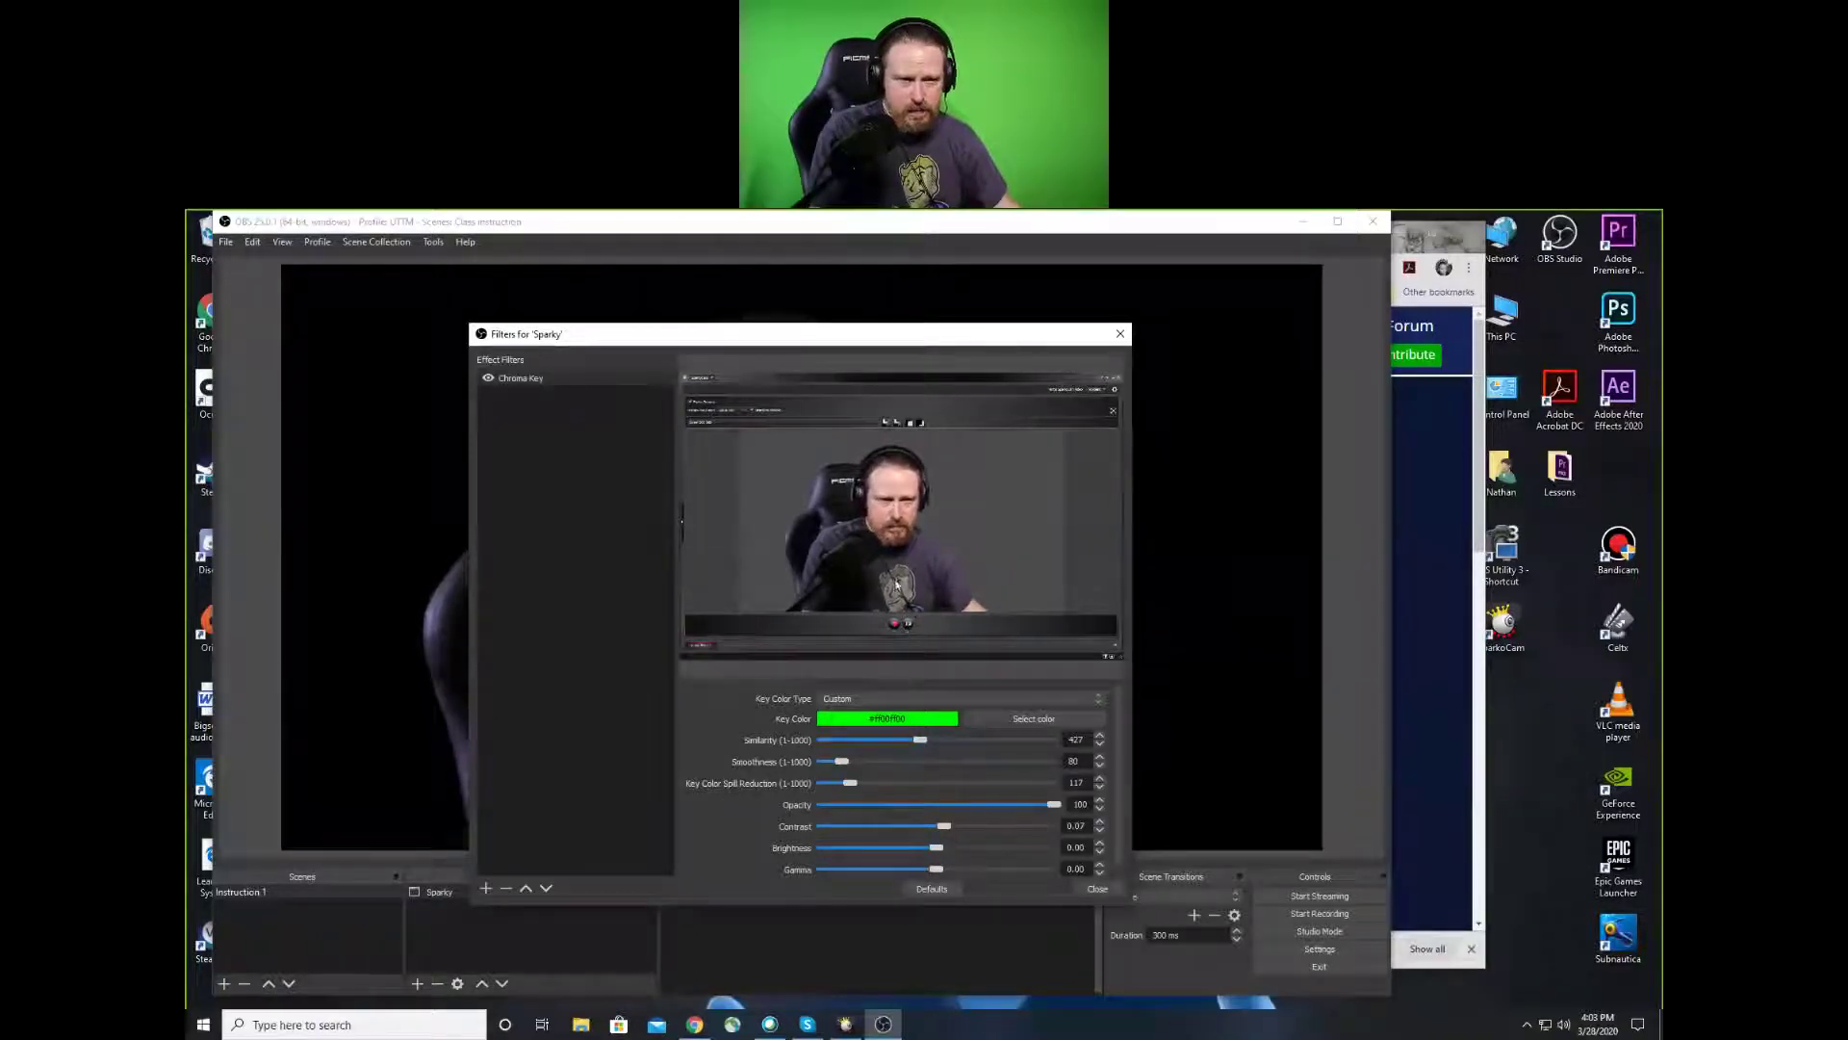
mouse_move(1056, 803)
left_mouse_down()
mouse_move(986, 804)
mouse_move(1082, 798)
left_mouse_up()
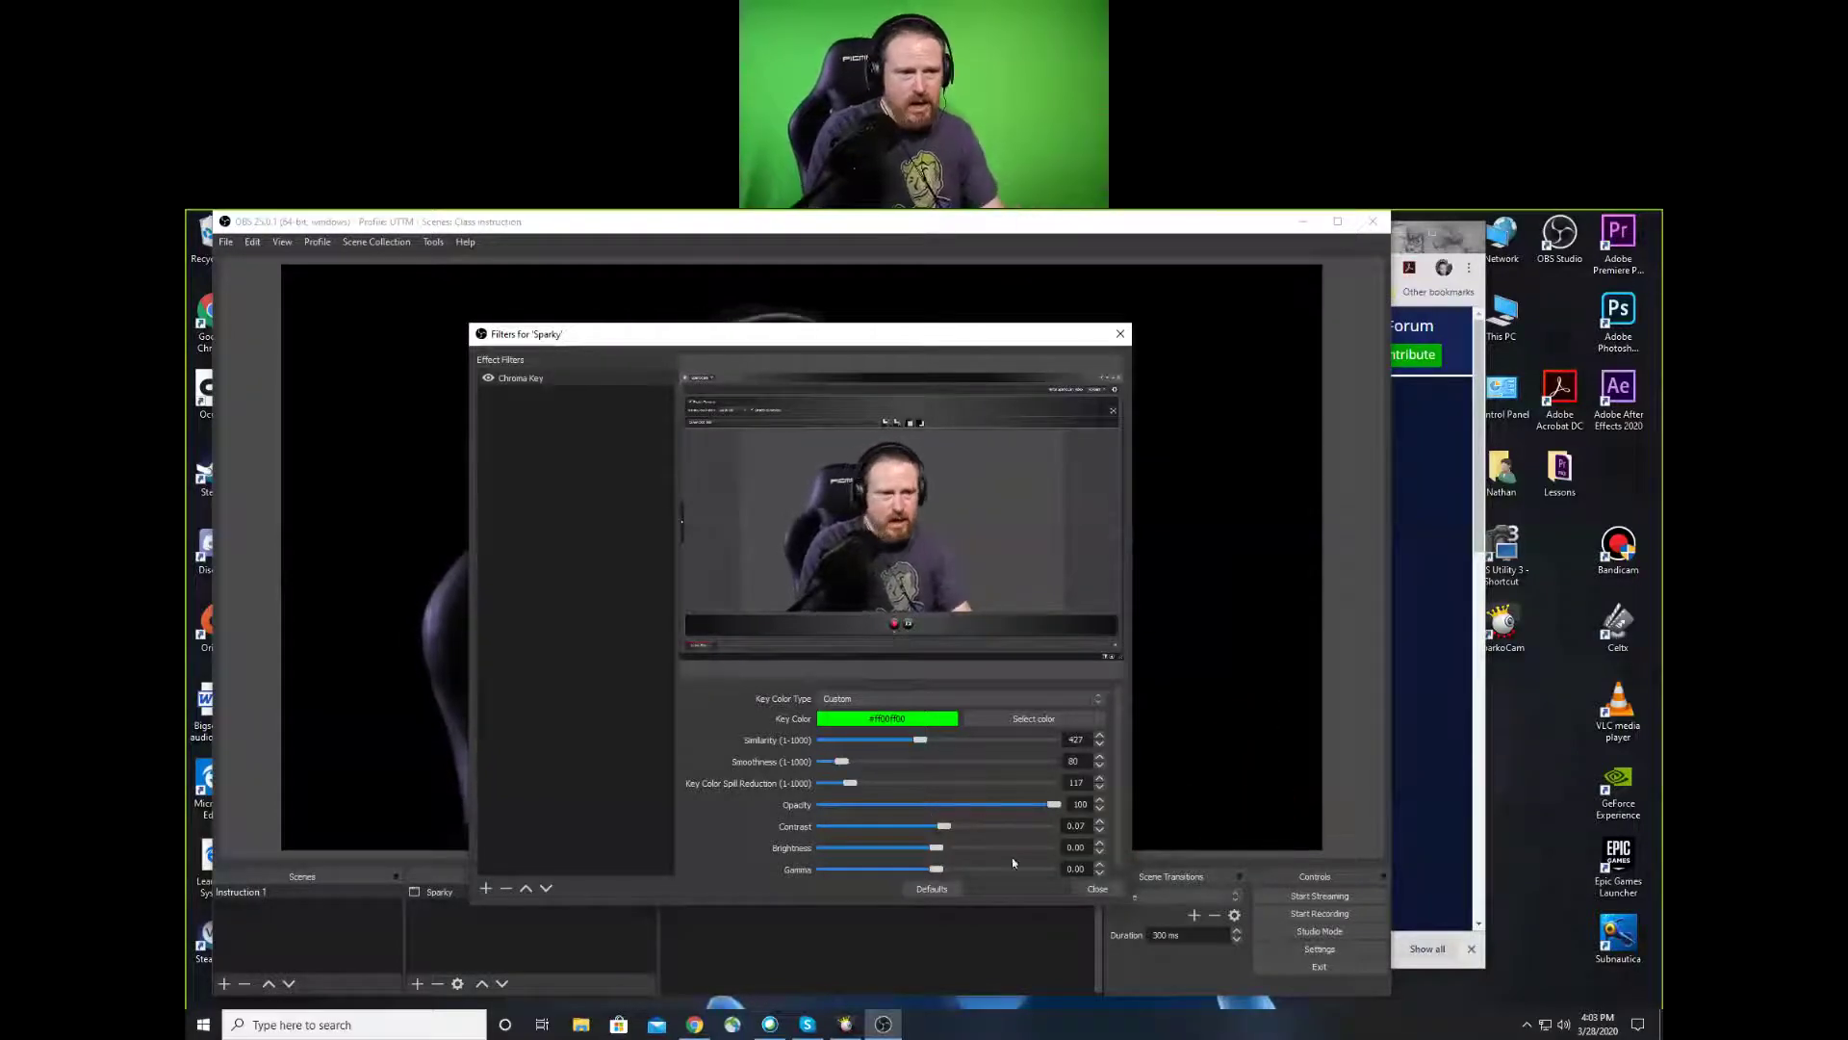
mouse_move(934, 848)
left_mouse_down()
mouse_move(956, 853)
mouse_move(932, 847)
left_mouse_up()
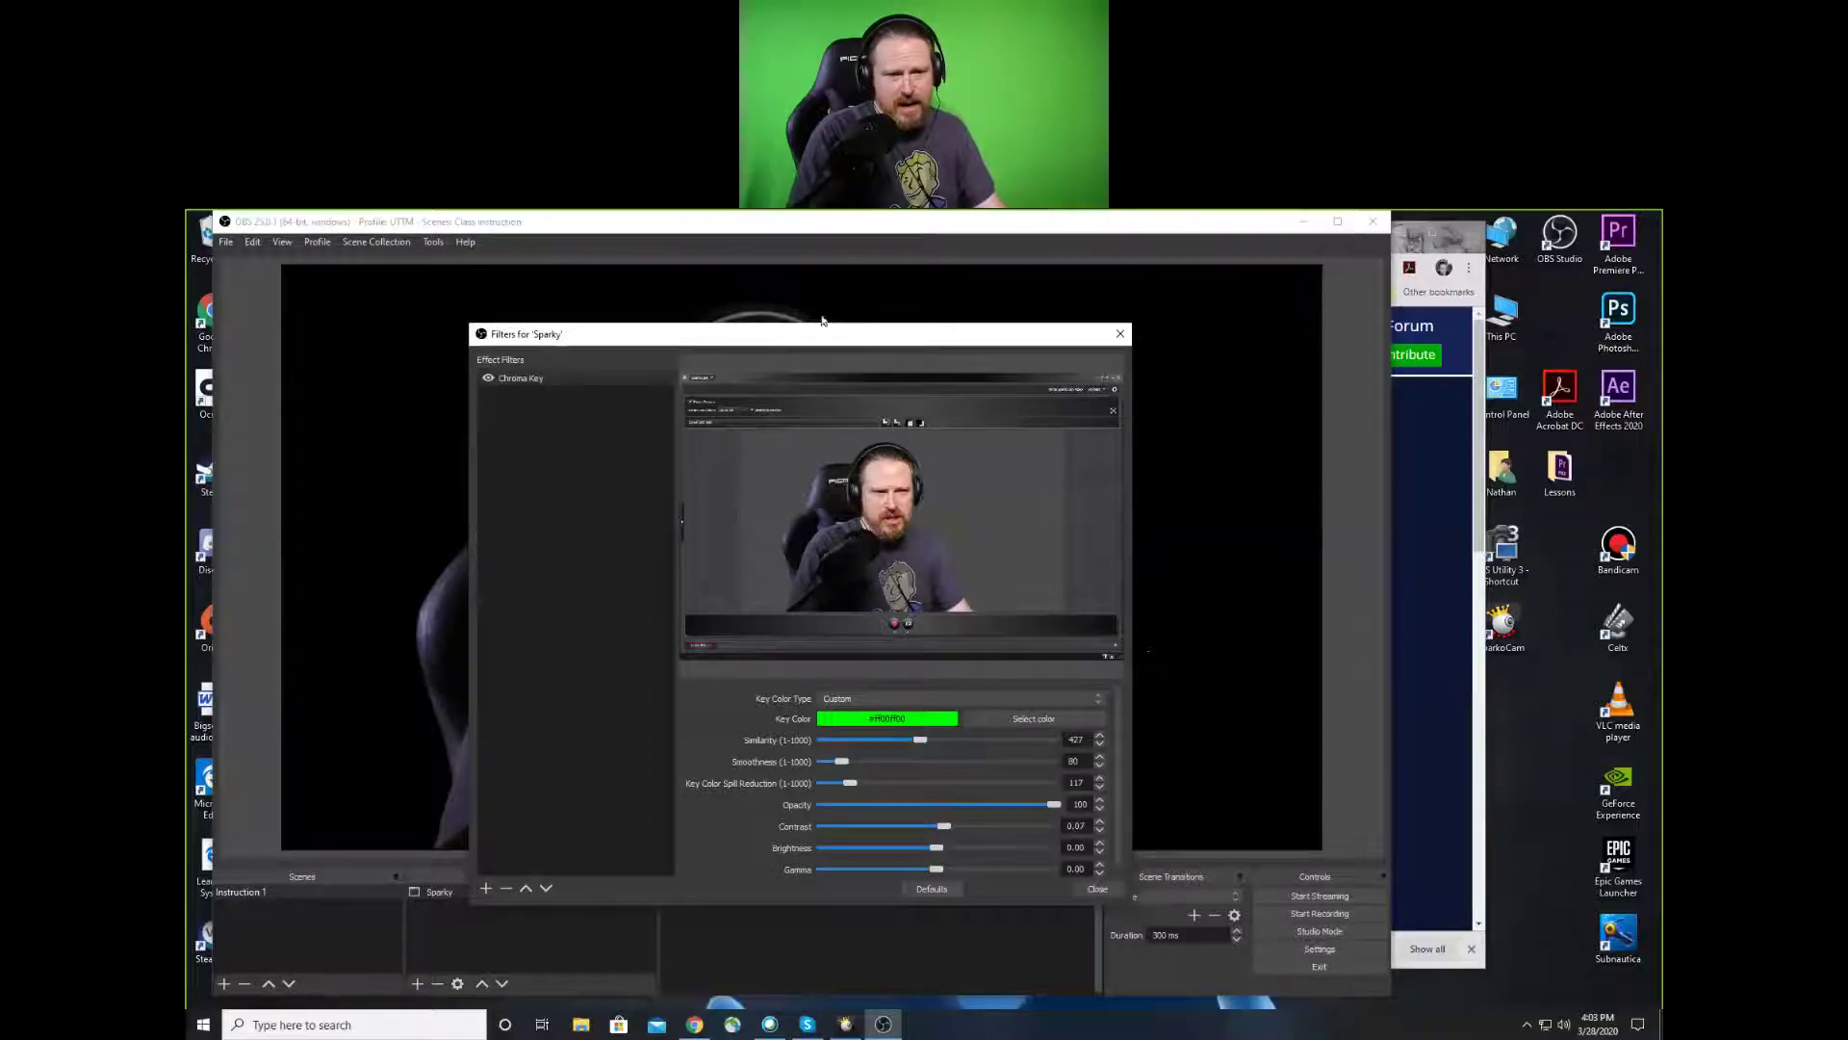
left_click_drag(823, 321, 875, 295)
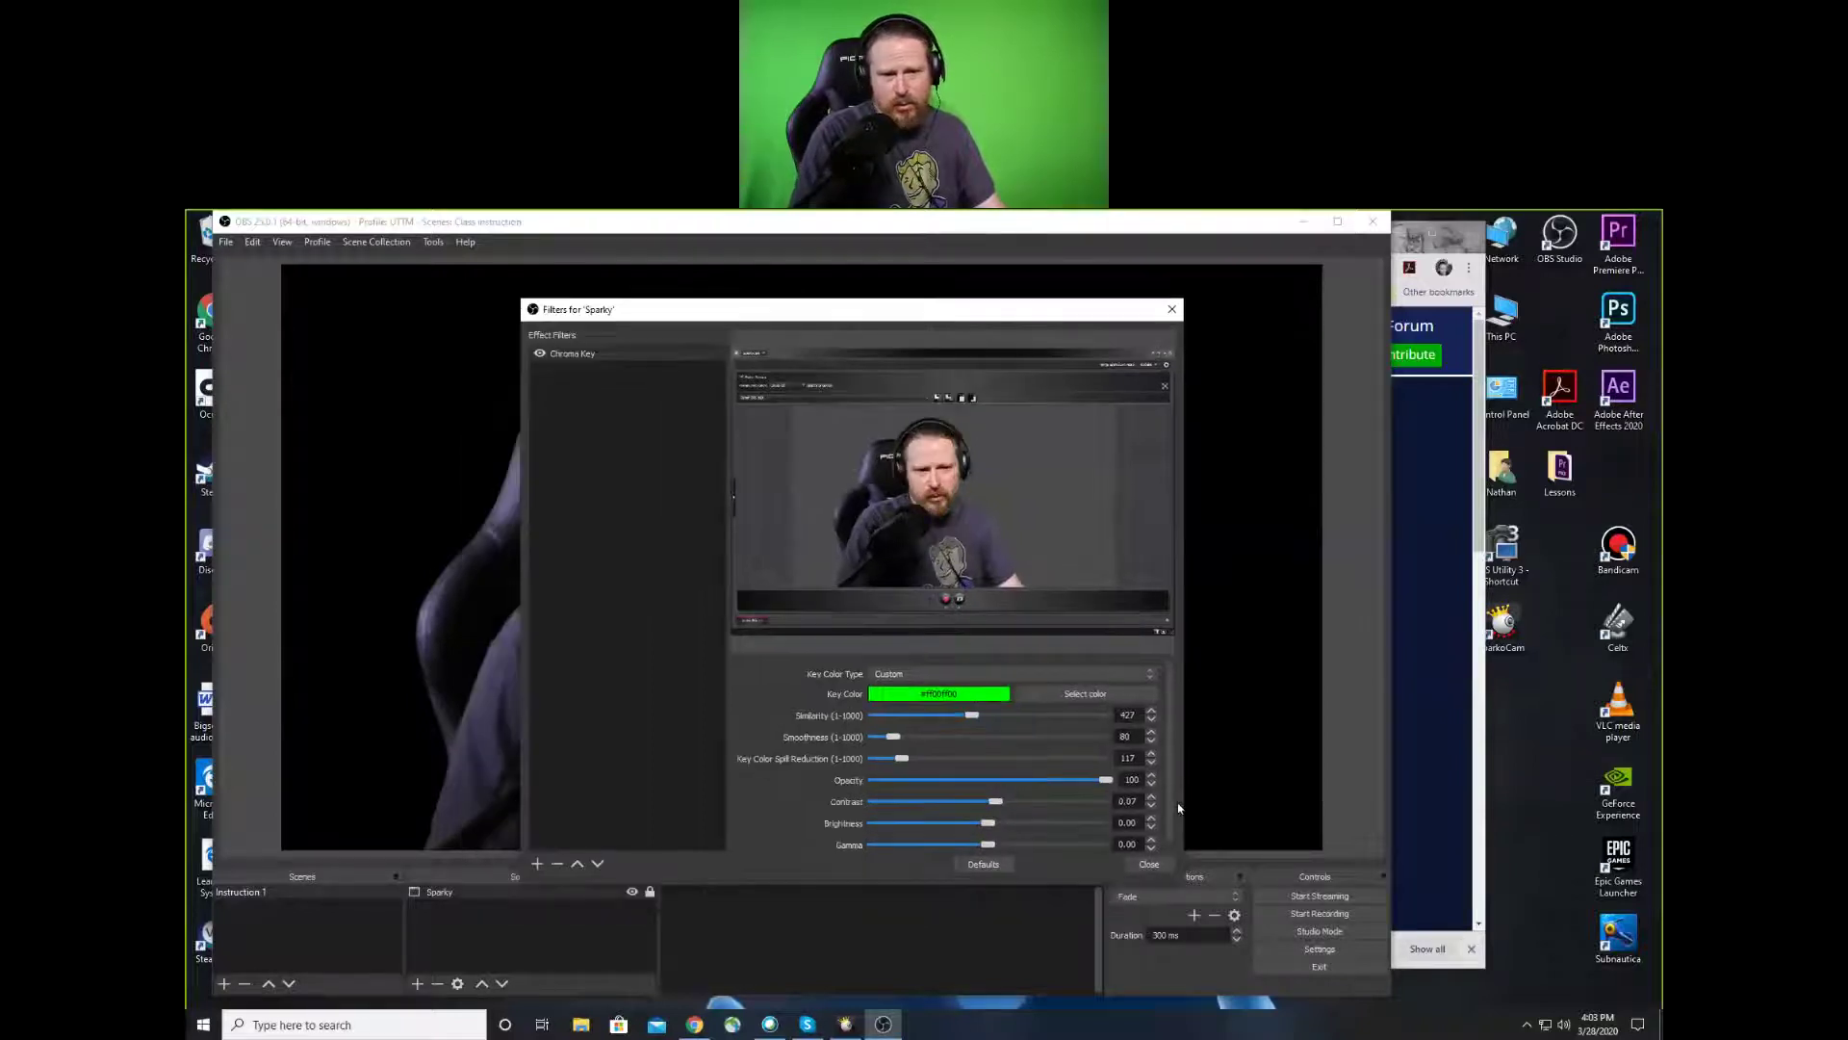
left_click(1150, 865)
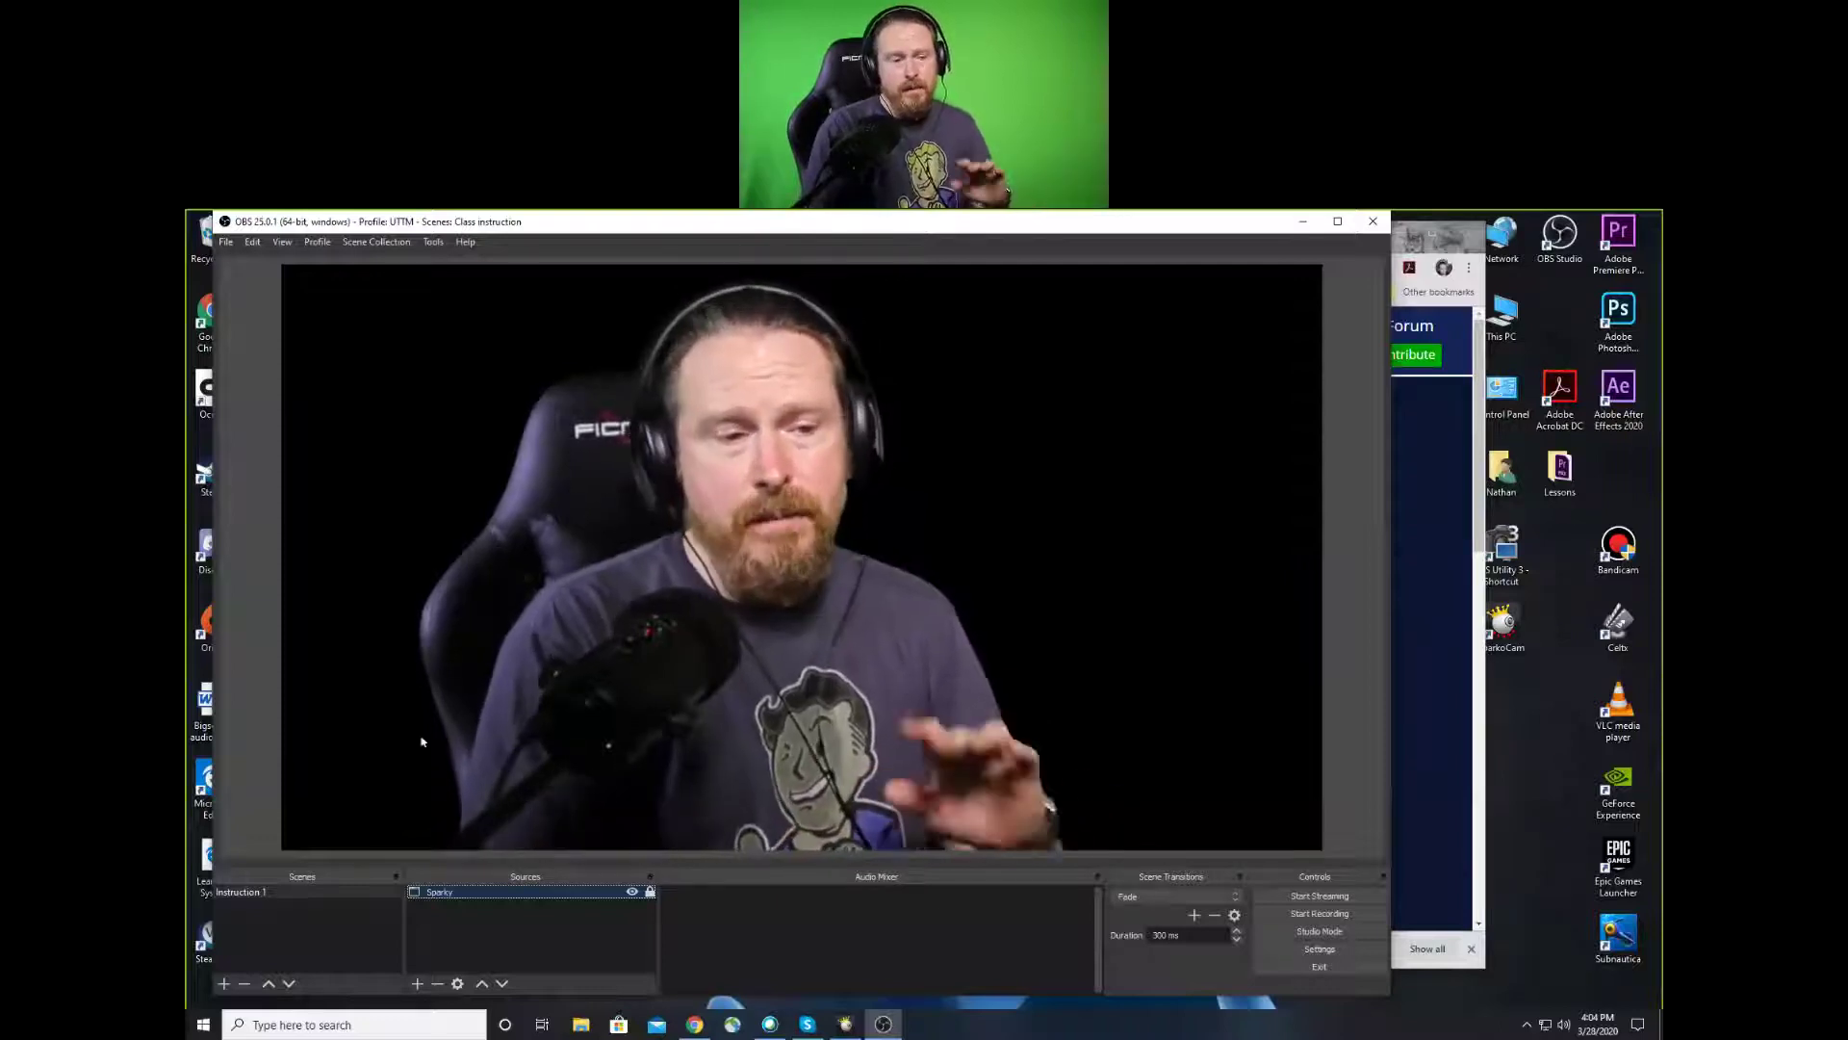
Add a new Media Source named Key BG to the Instruction 1 scene
left_click(417, 983)
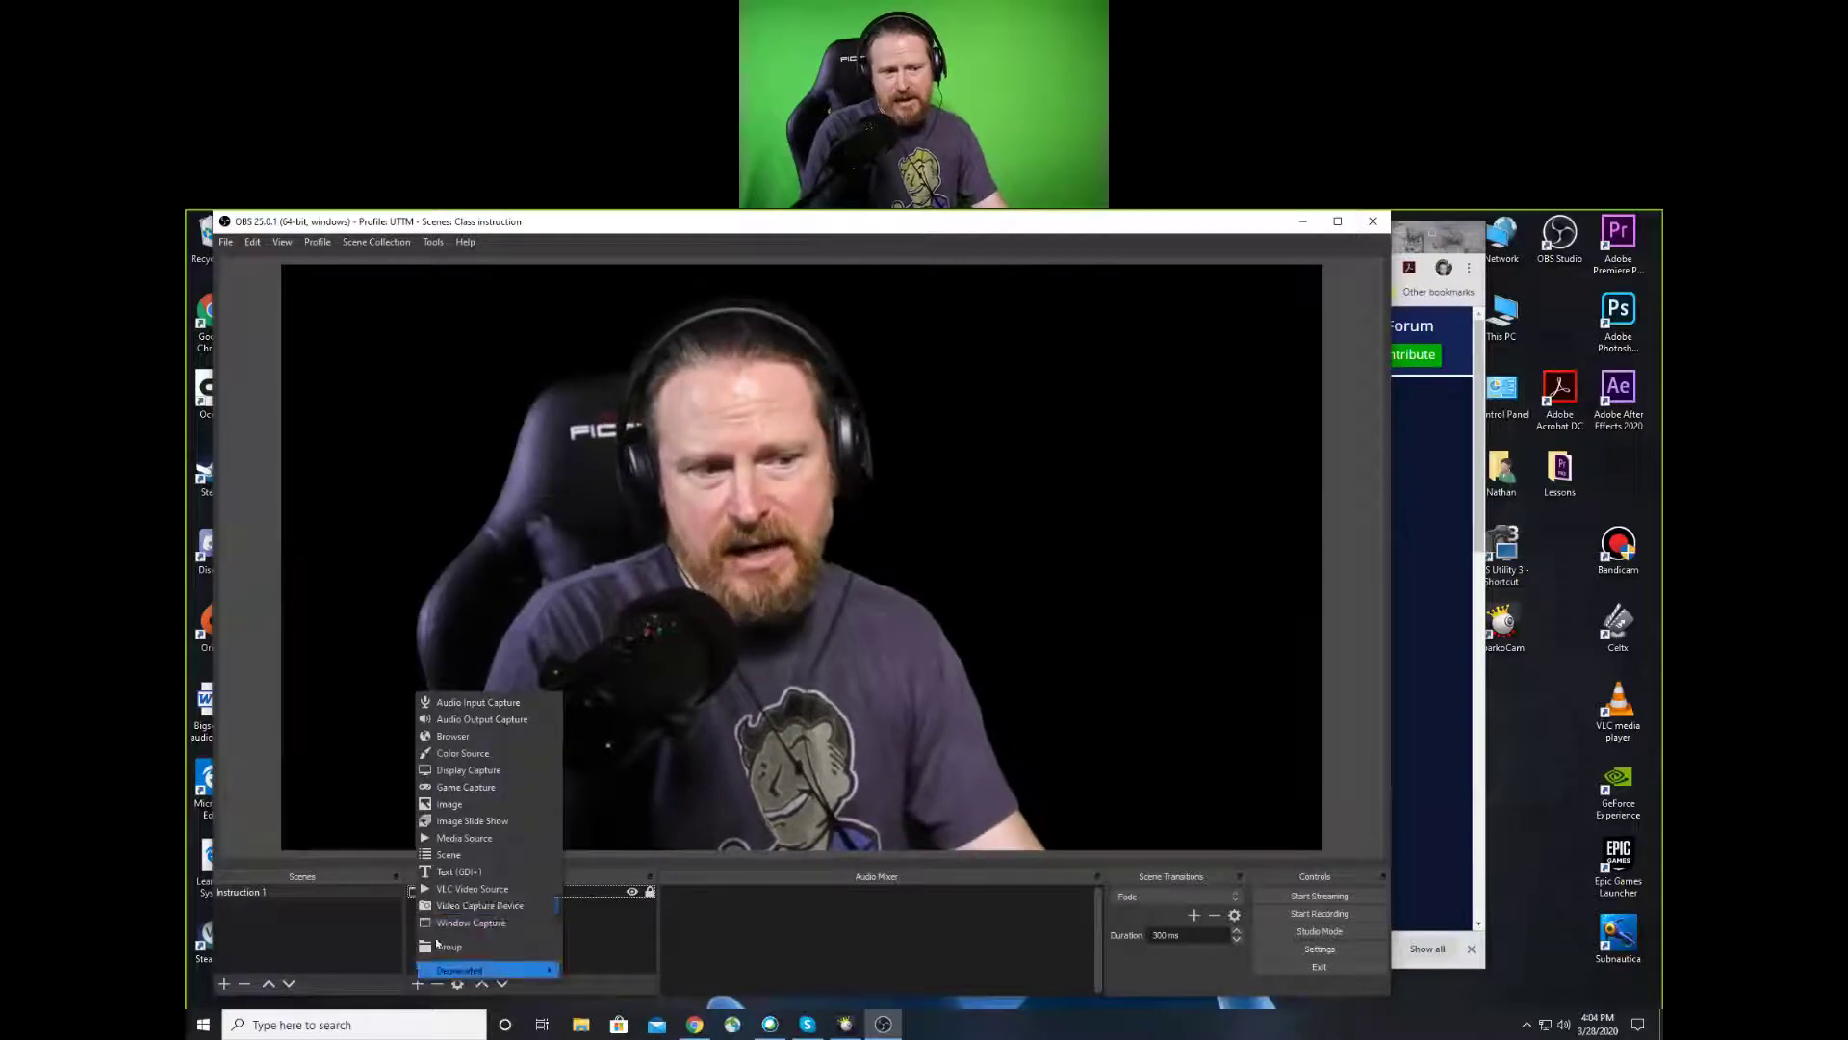
key("Escape")
left_click(416, 982)
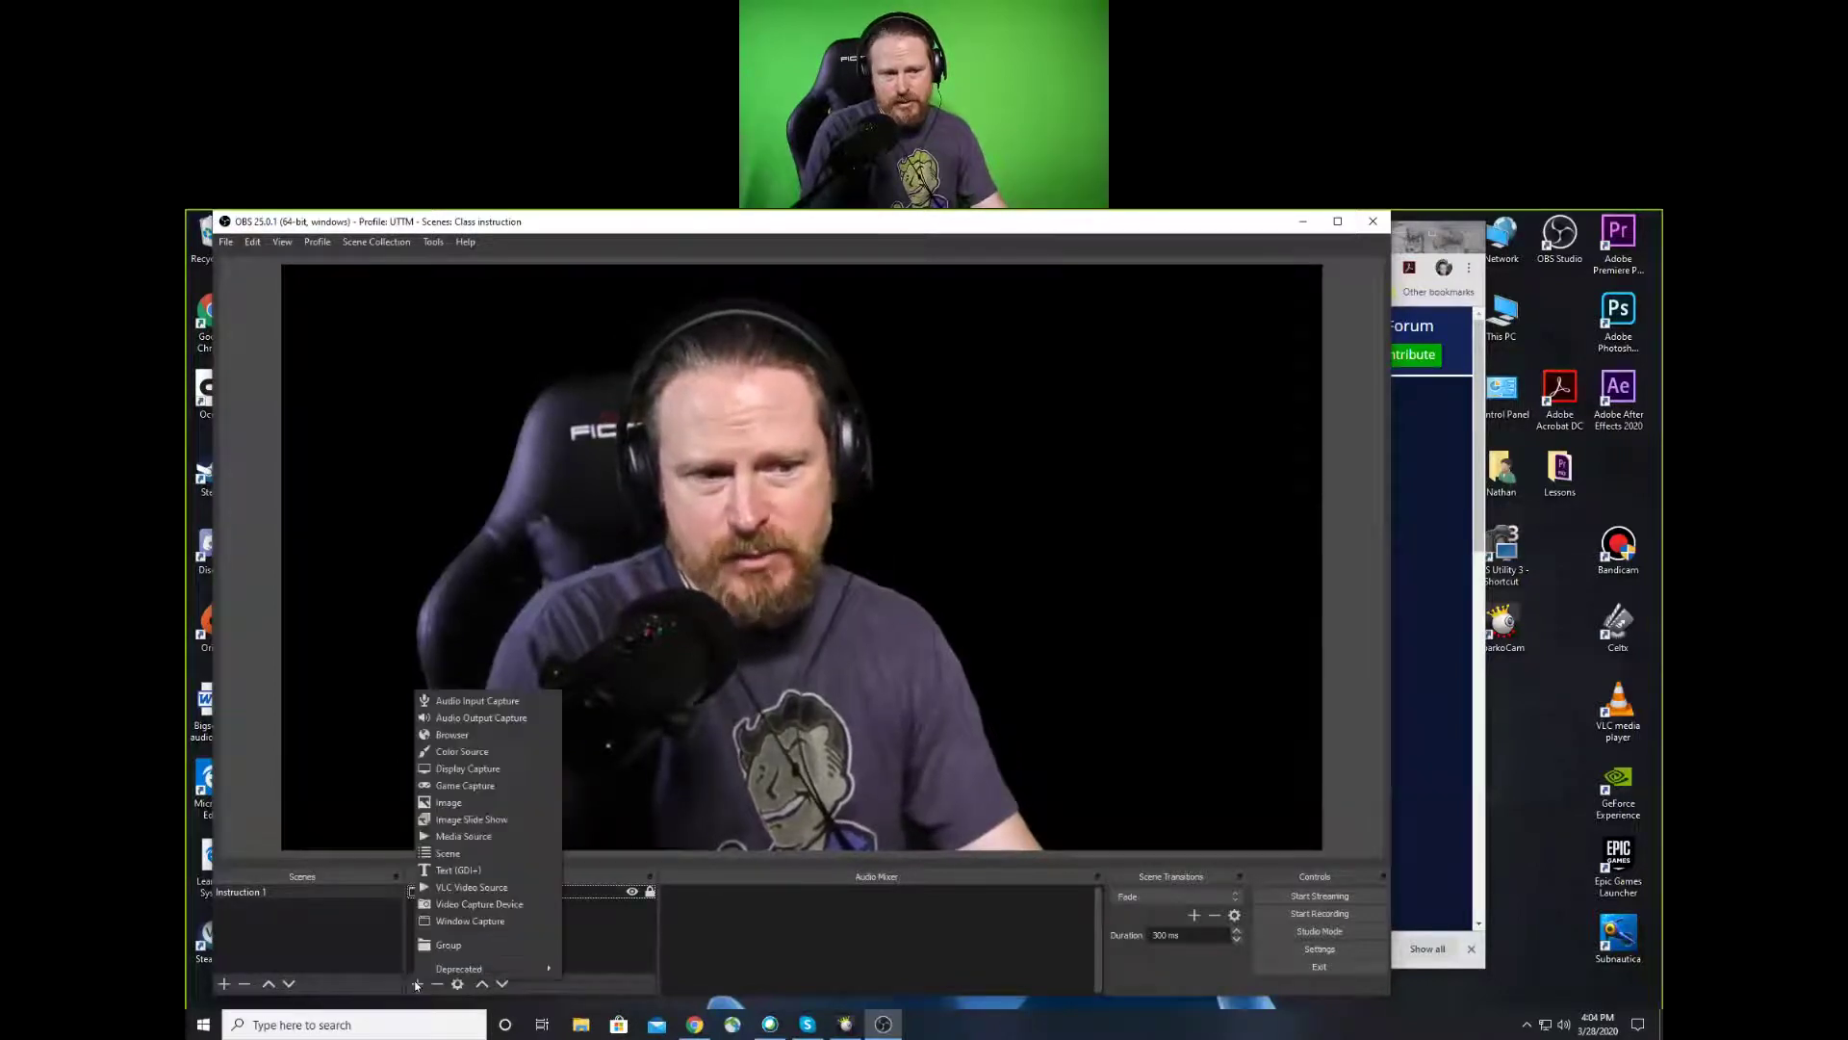
left_click(458, 837)
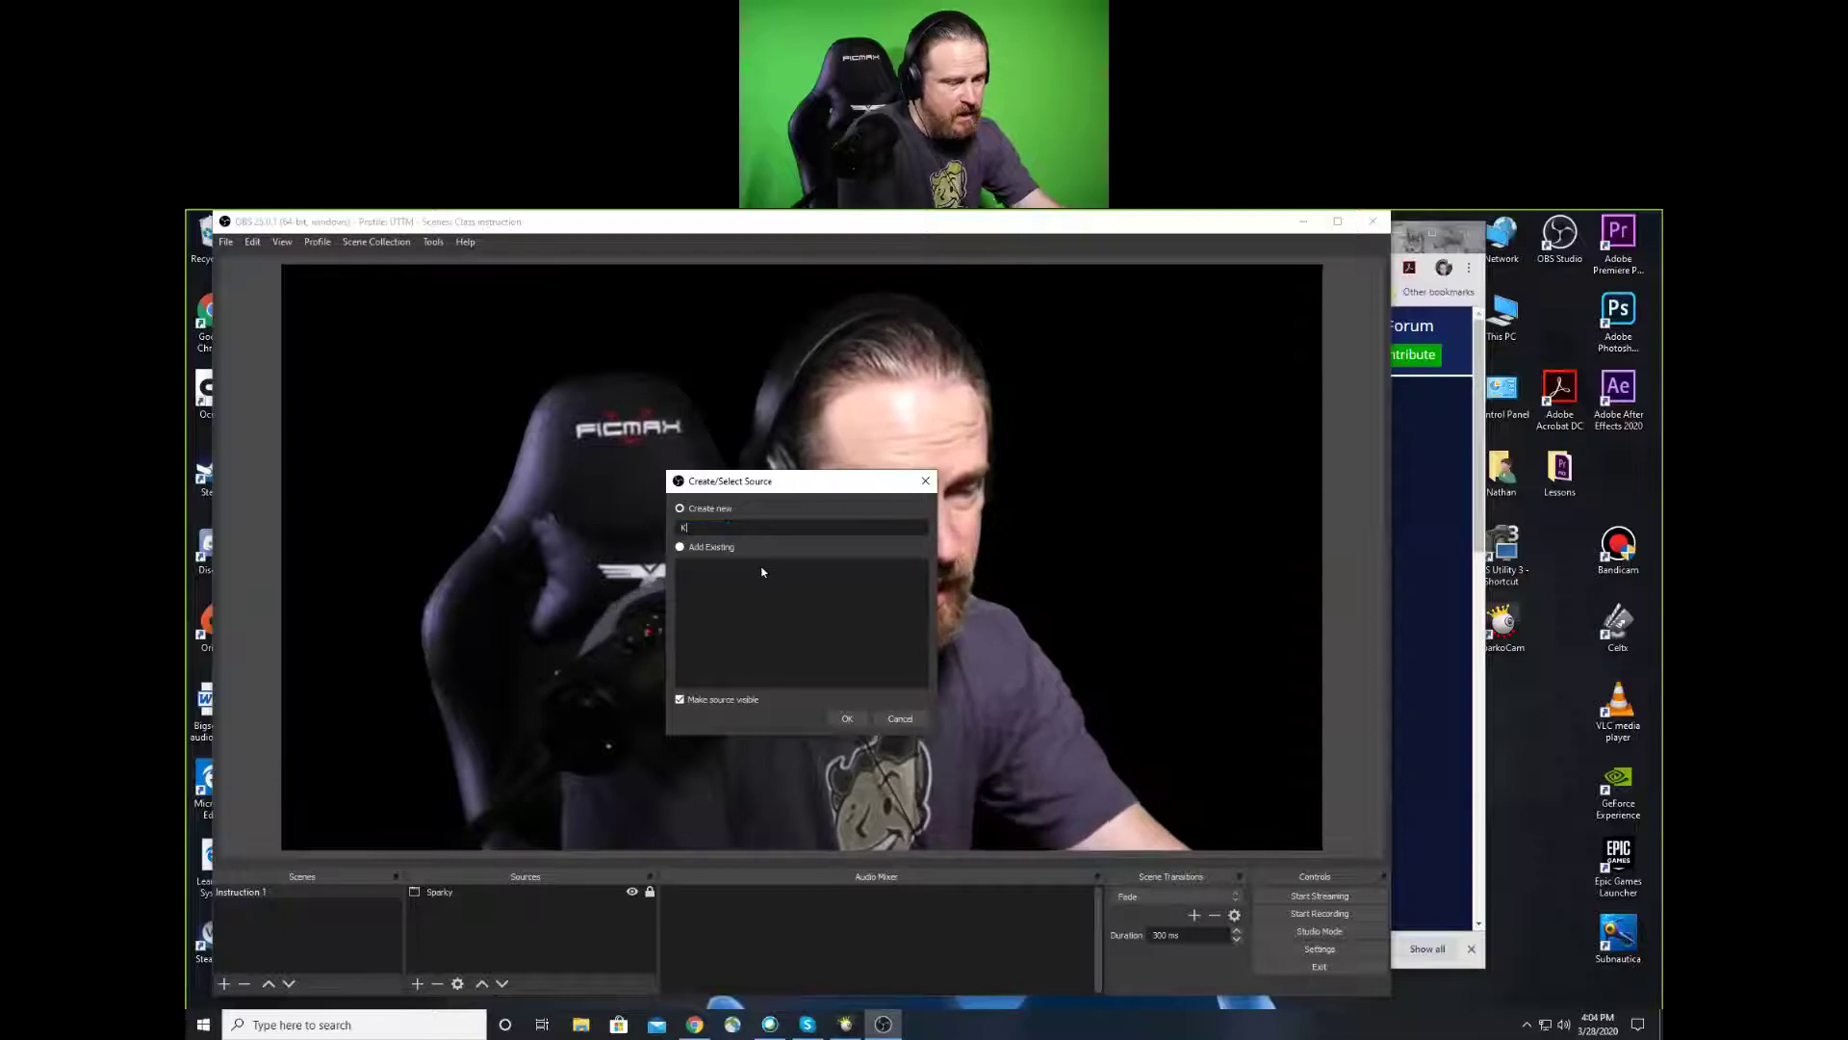
type("Key BG")
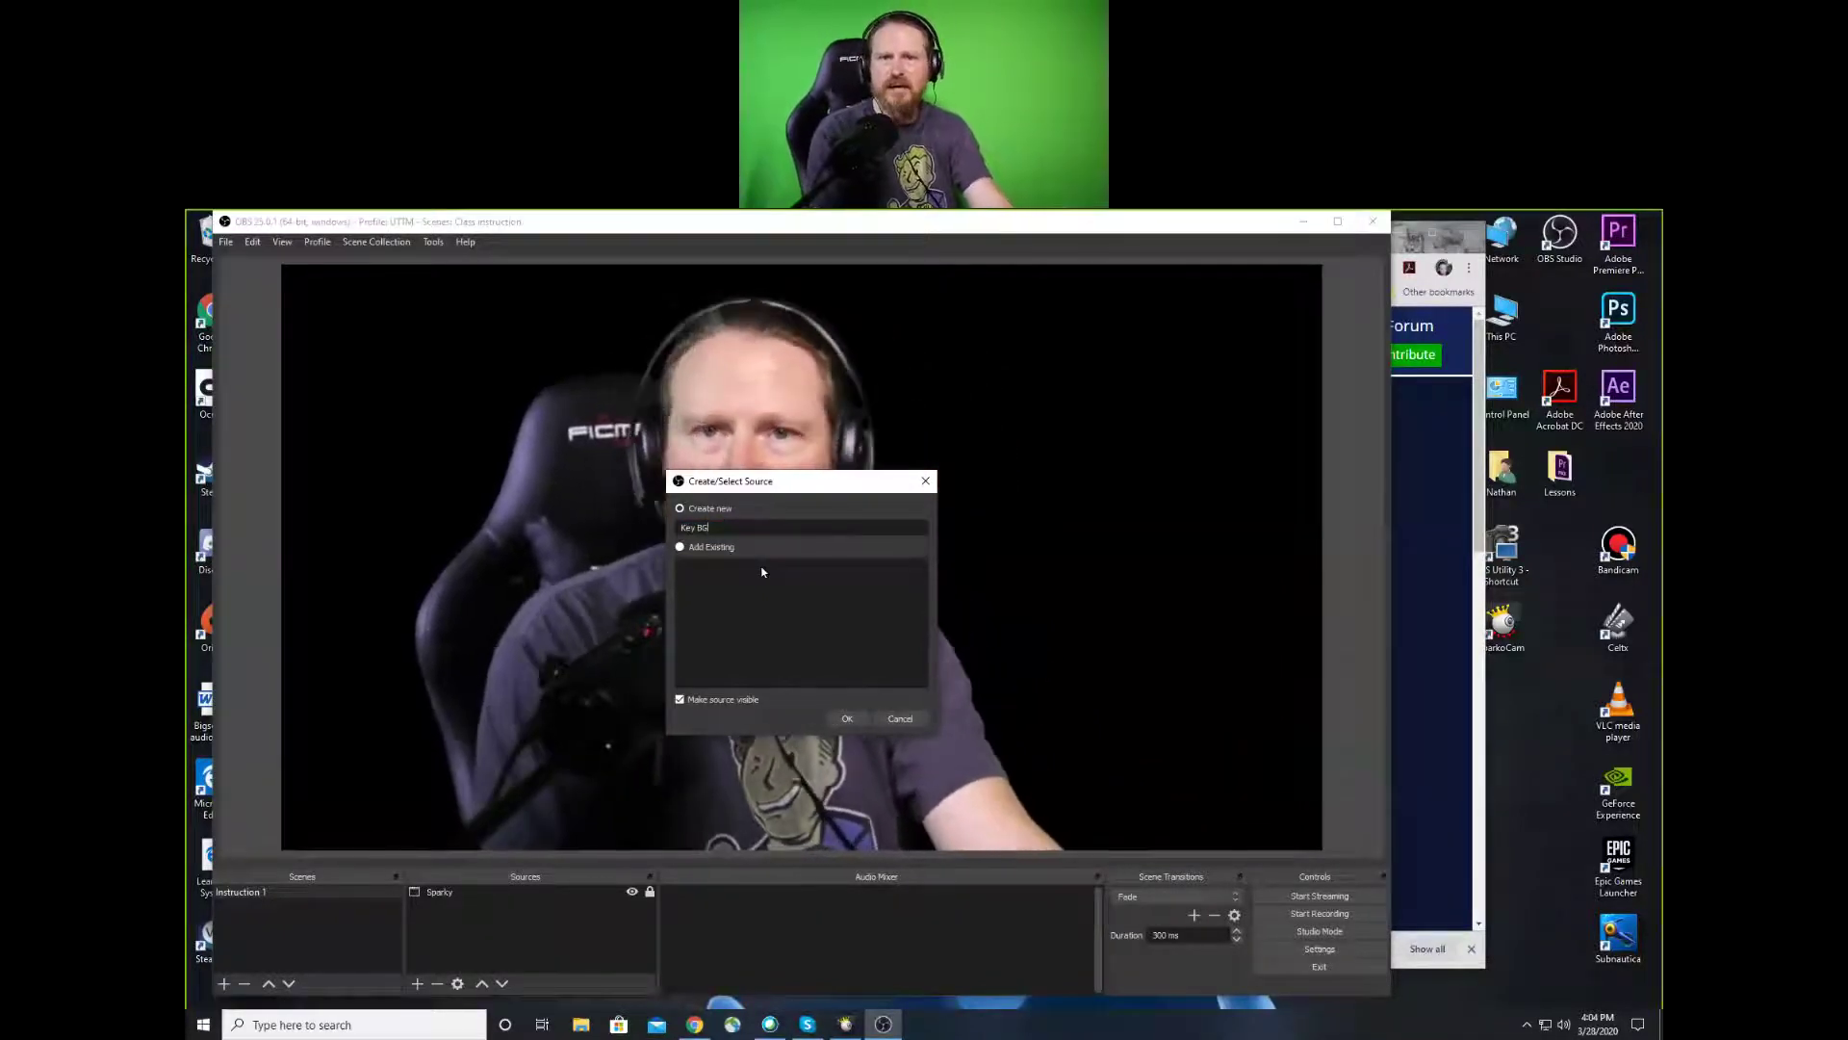
left_click(853, 718)
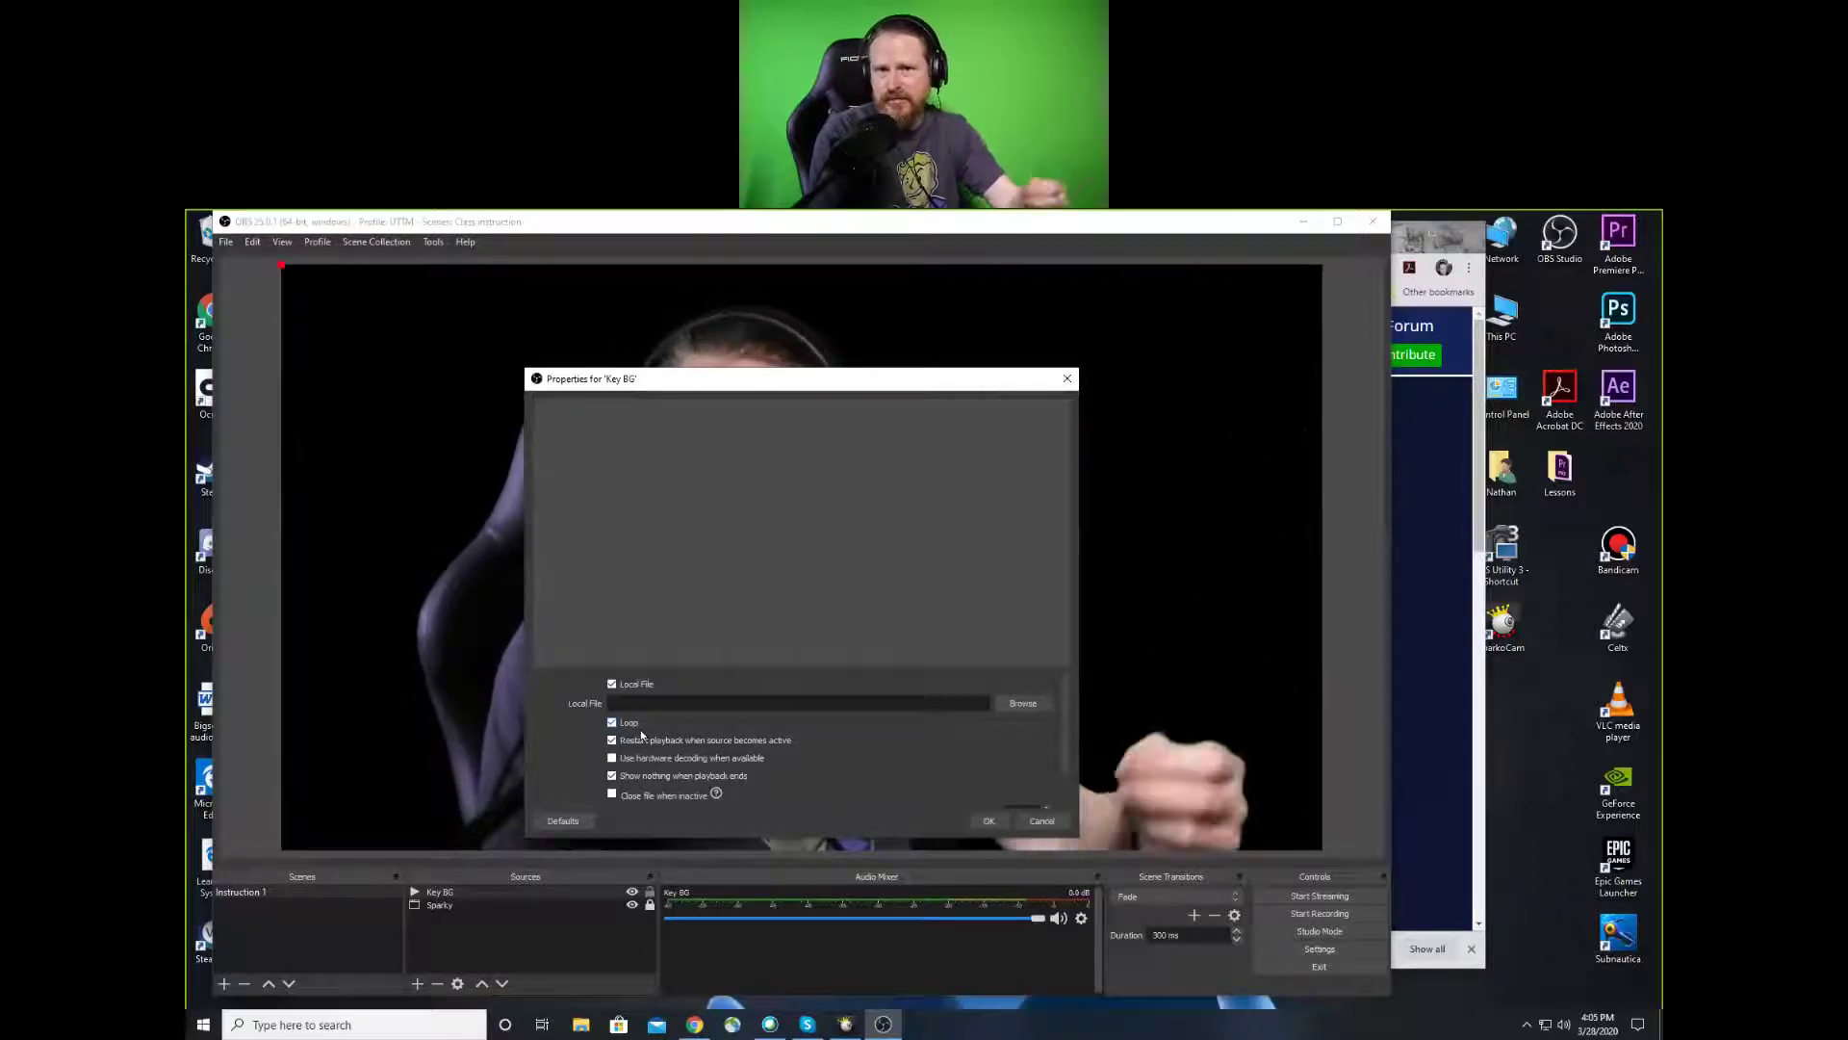
Set Key BG's local file to Watchers vieo BG.mov from the HCCTV Assets folder in the desktop's remote work folder, and accept the properties
left_click(1011, 704)
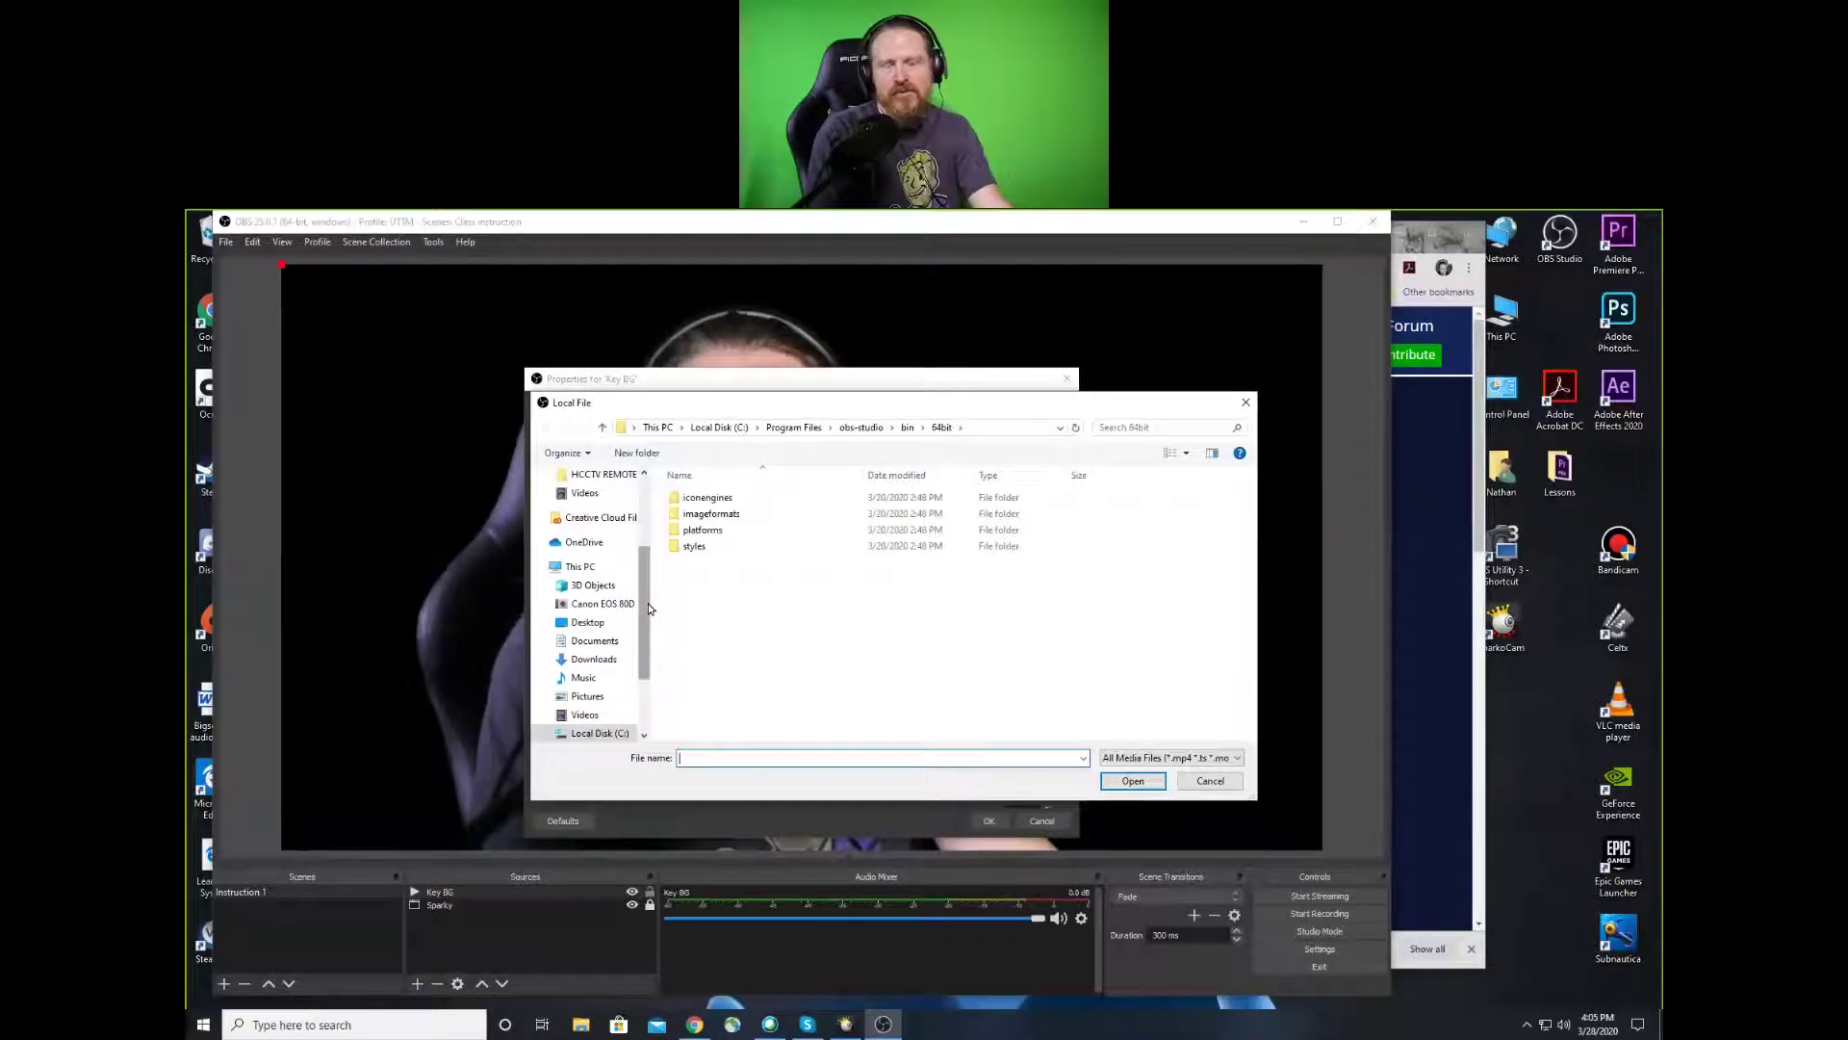
left_click_drag(649, 608, 649, 628)
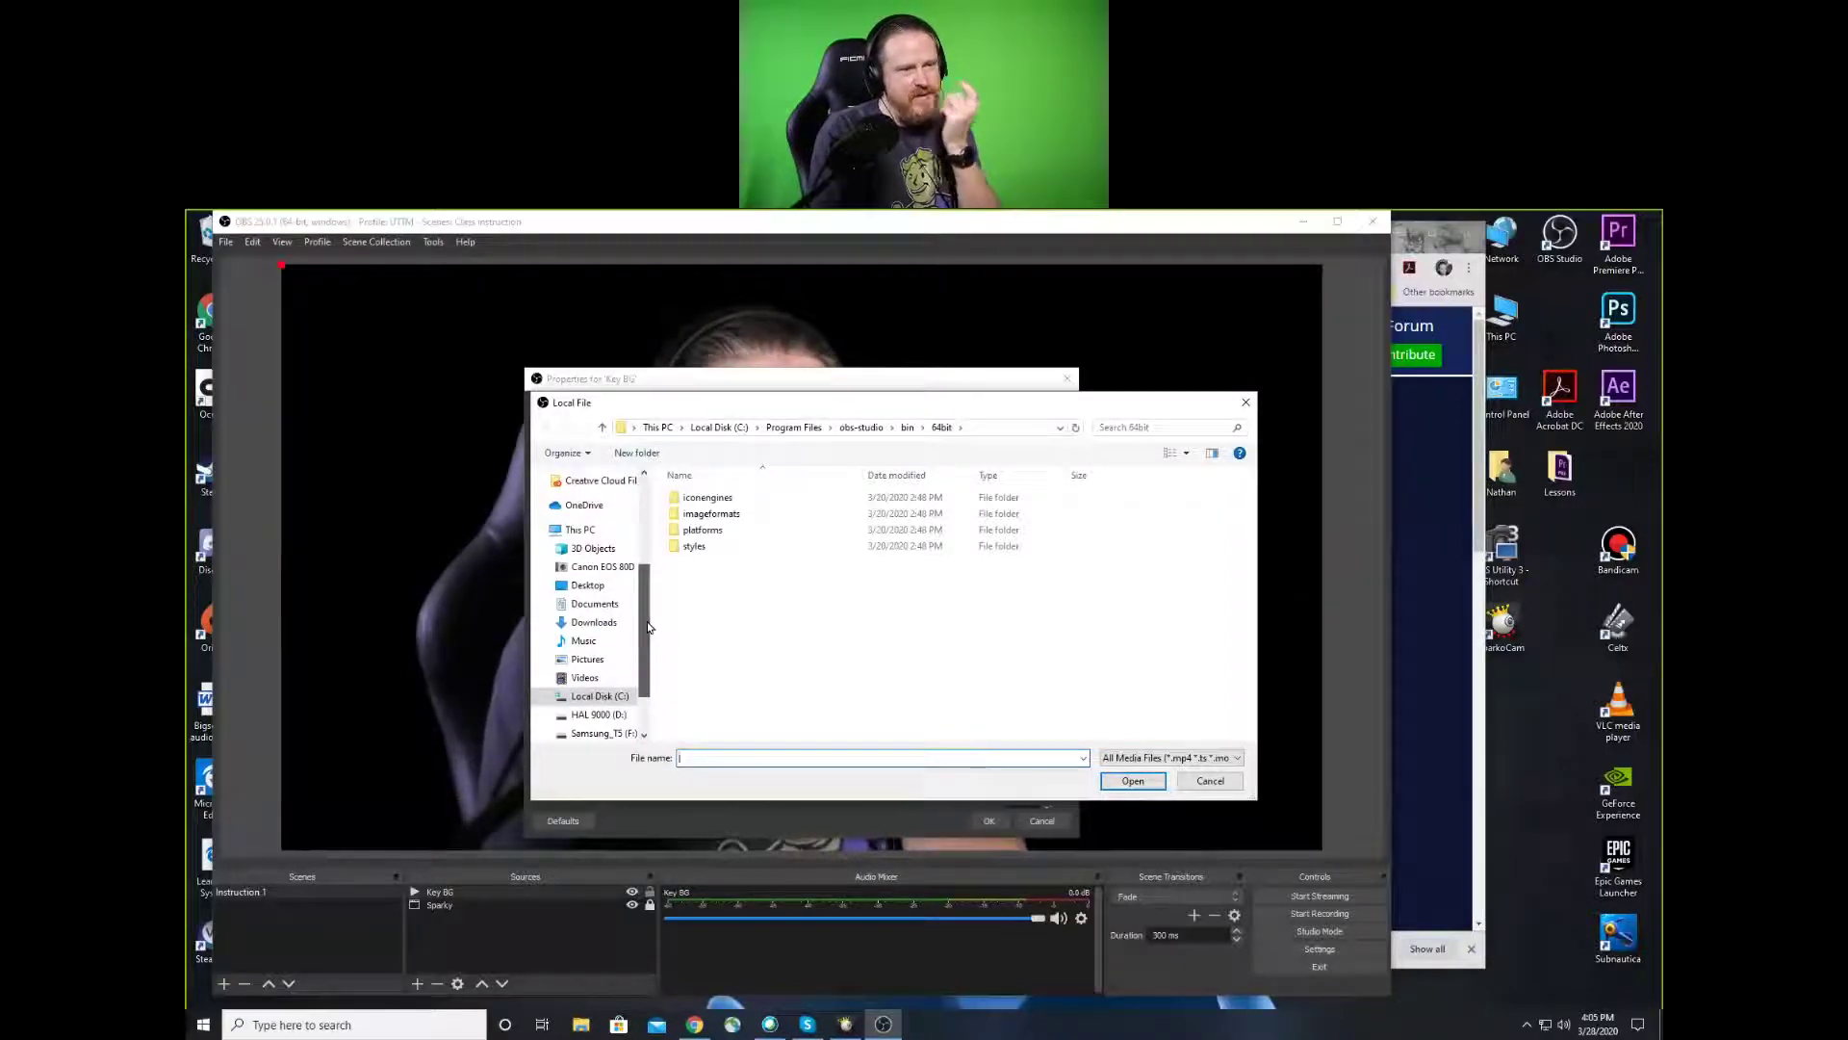
scroll(630, 540, "up", 4)
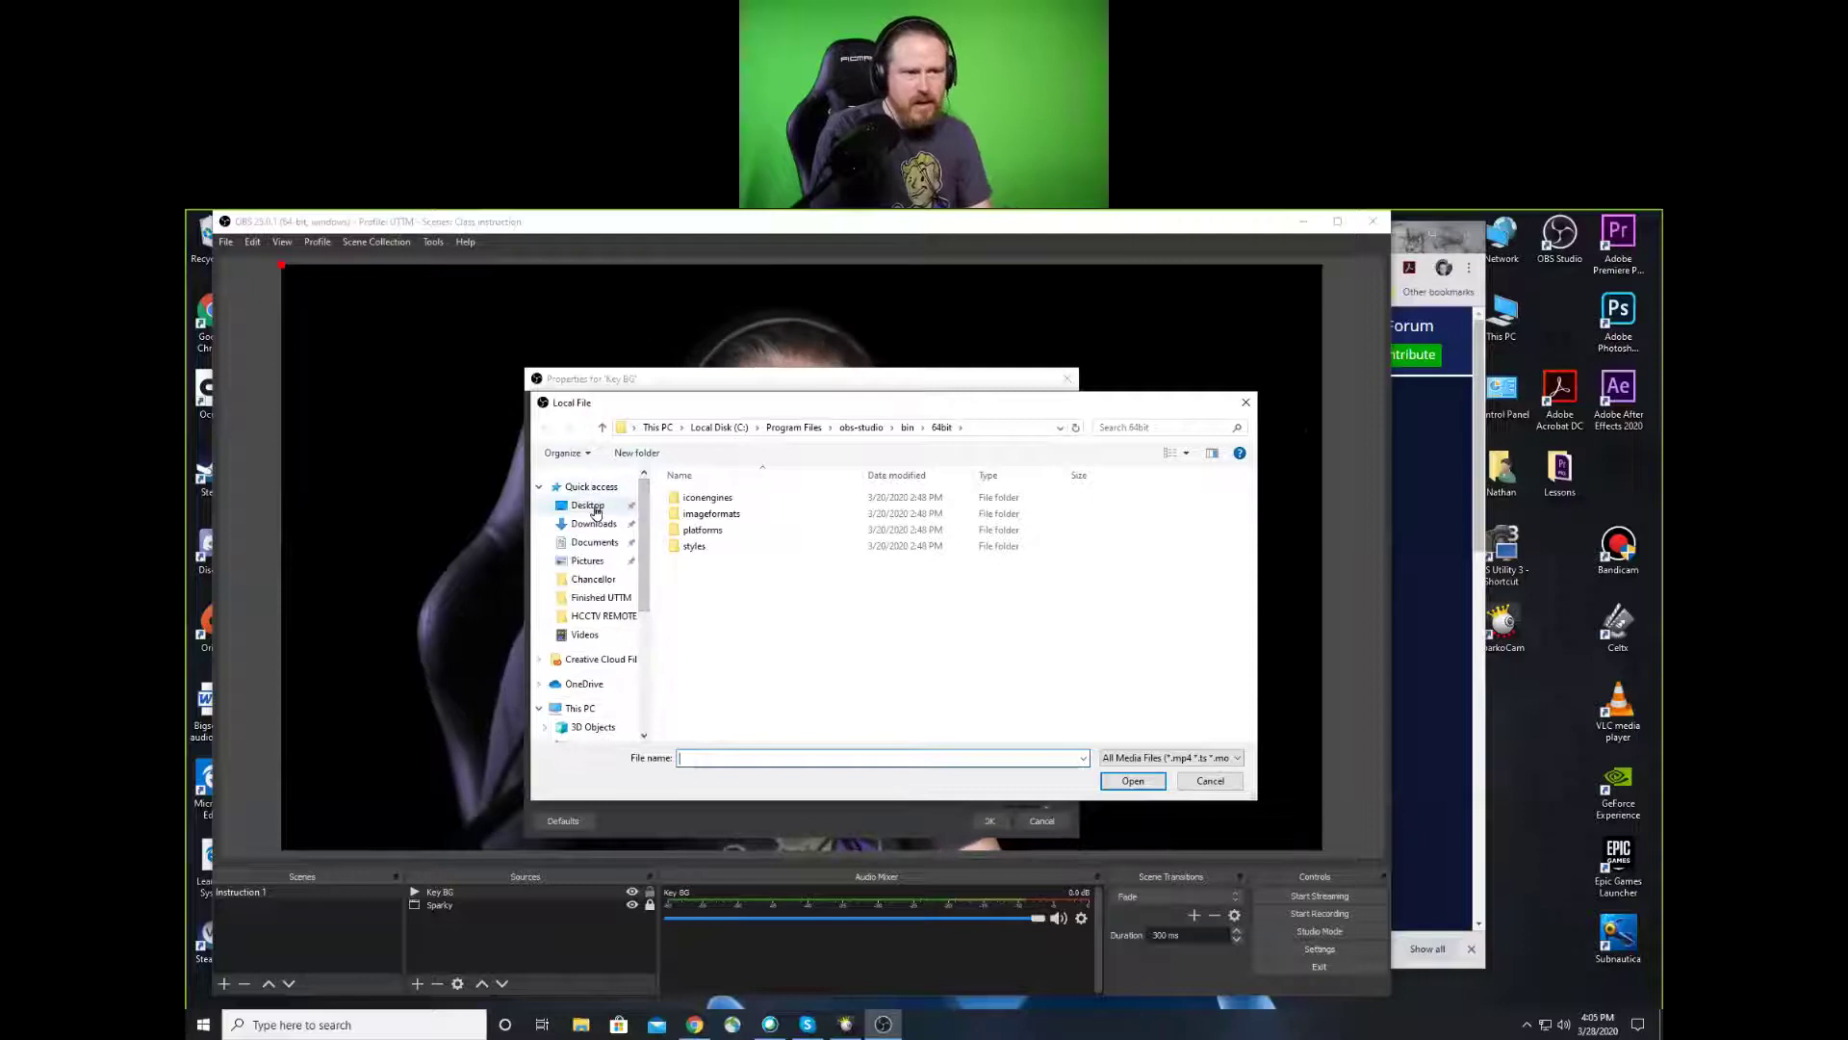
left_click(585, 507)
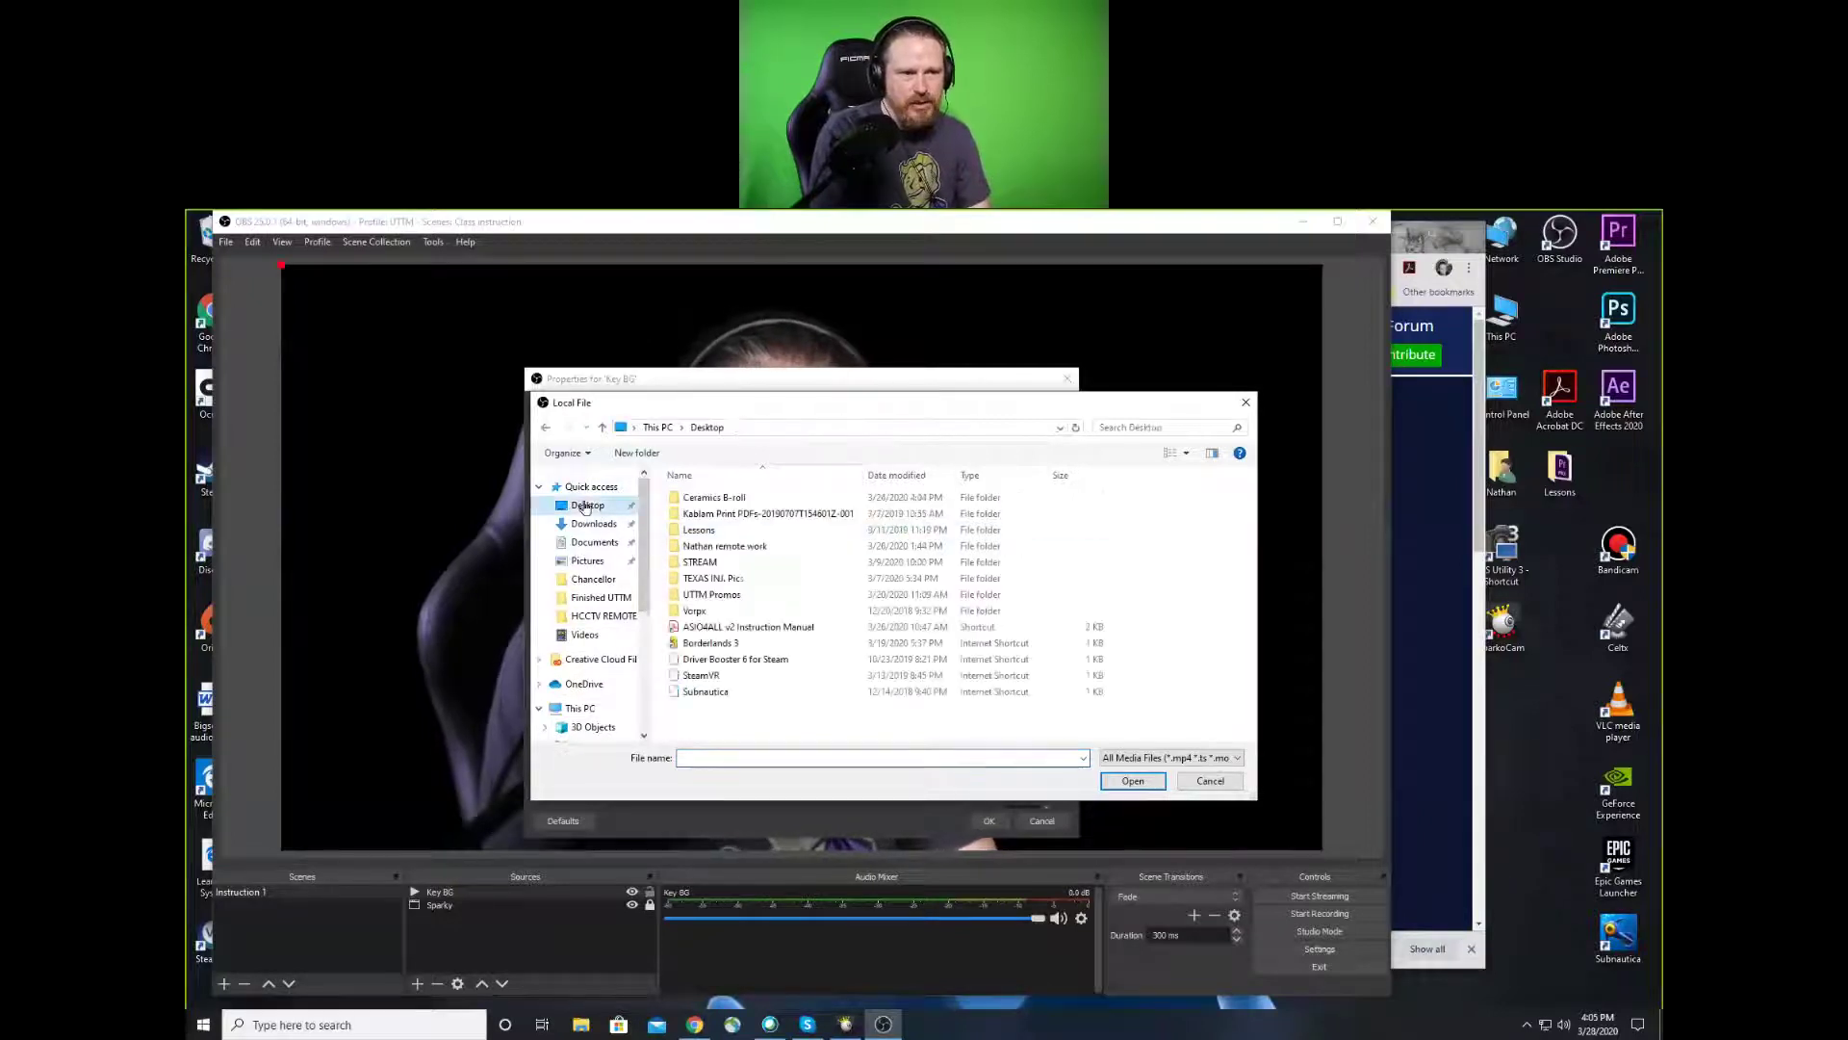
double_click(678, 547)
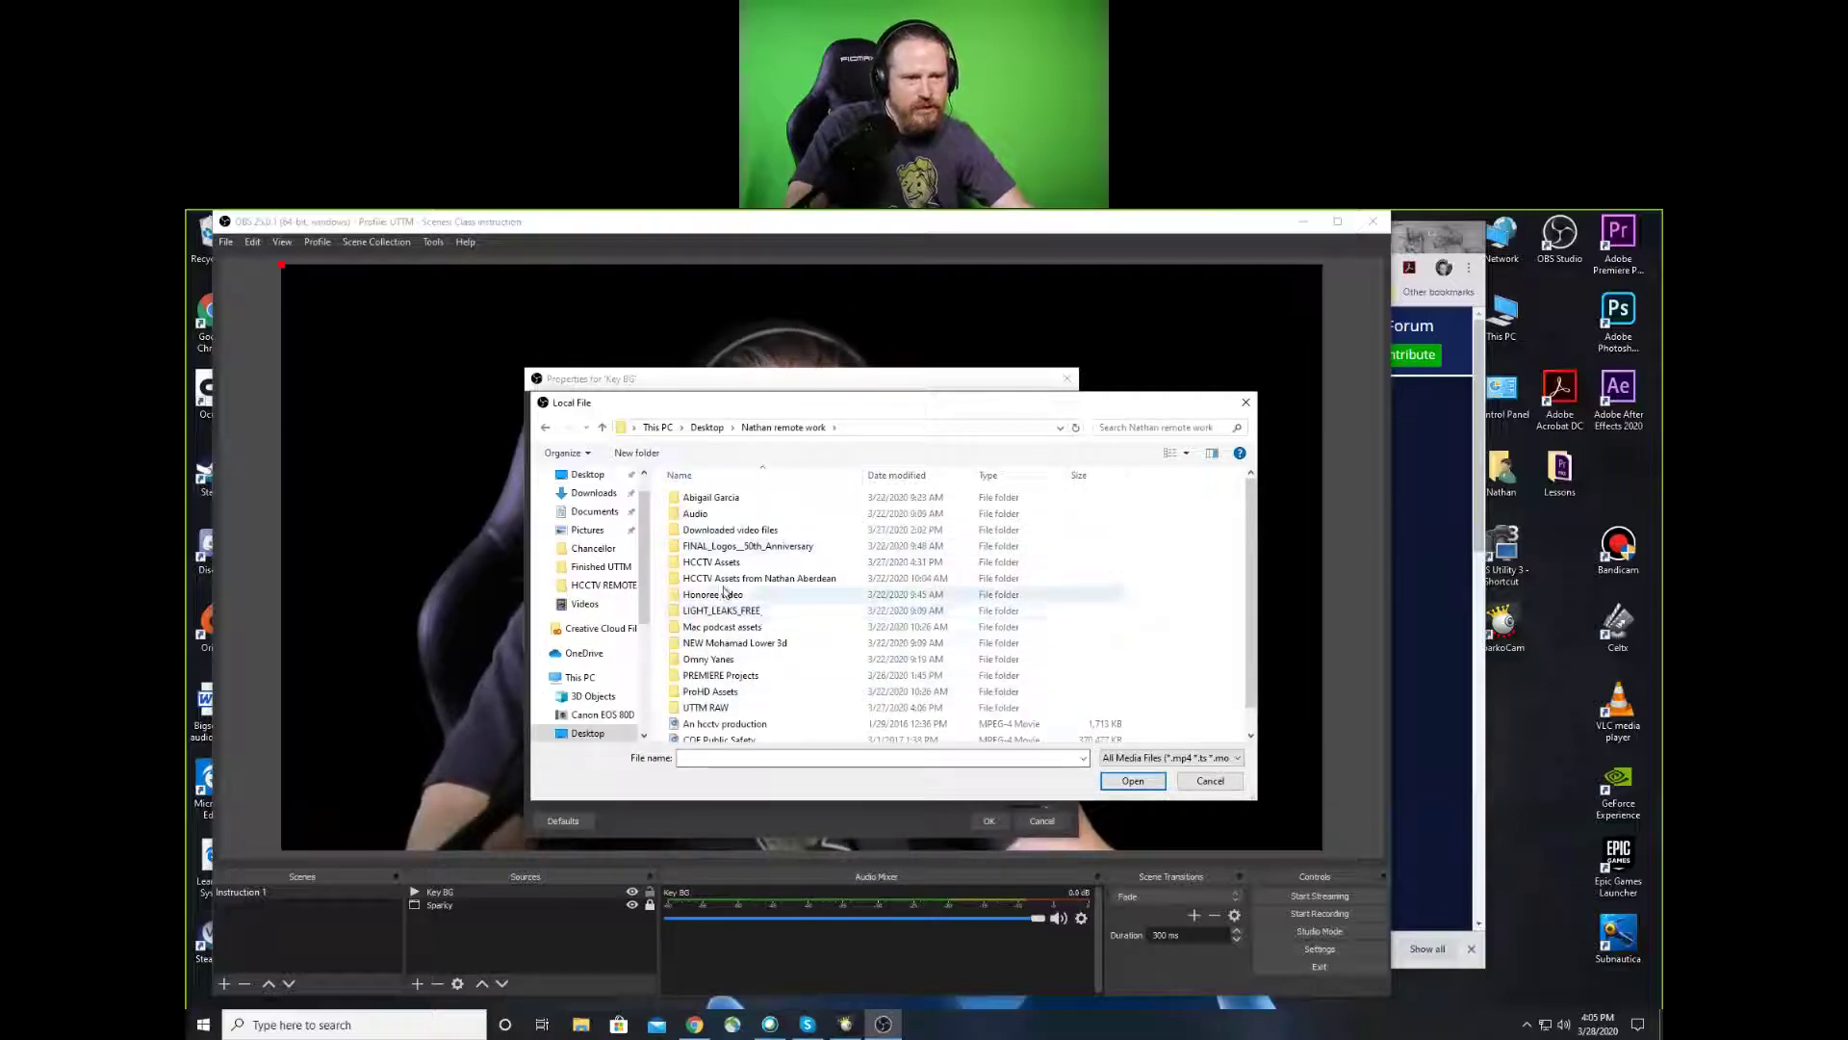
double_click(675, 564)
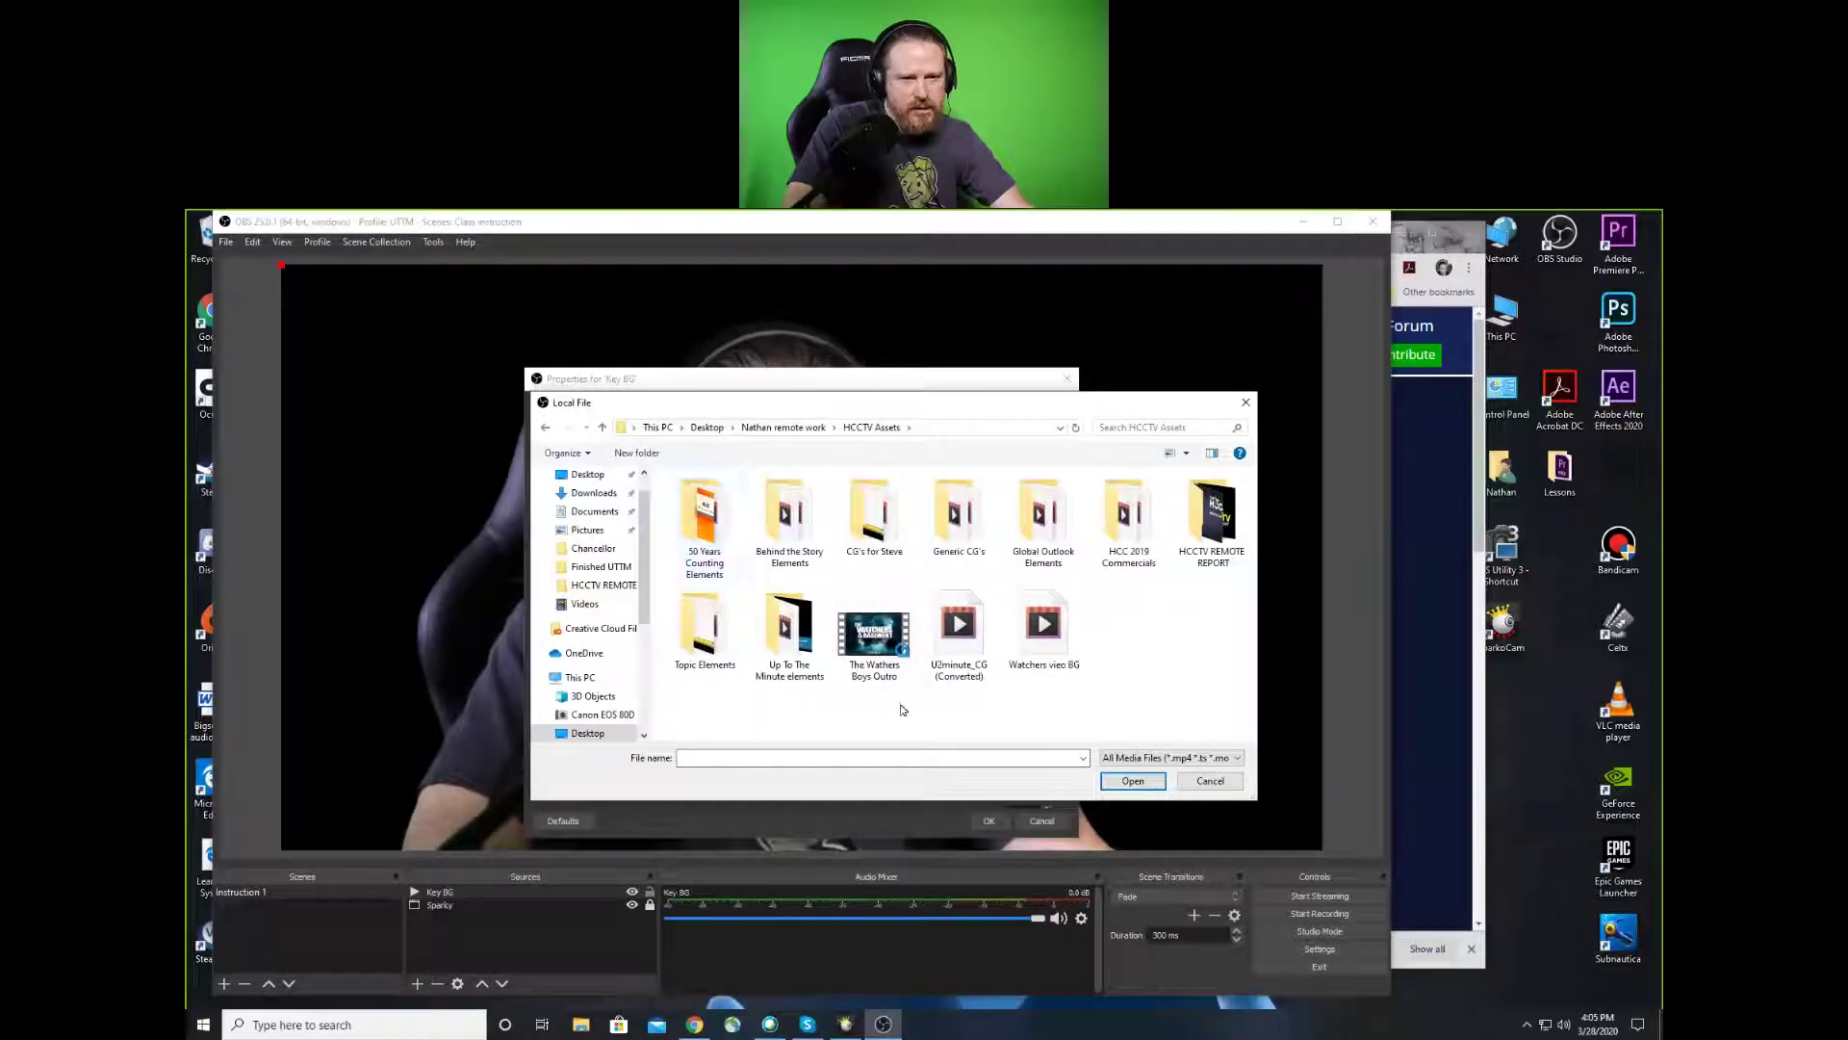
double_click(1044, 625)
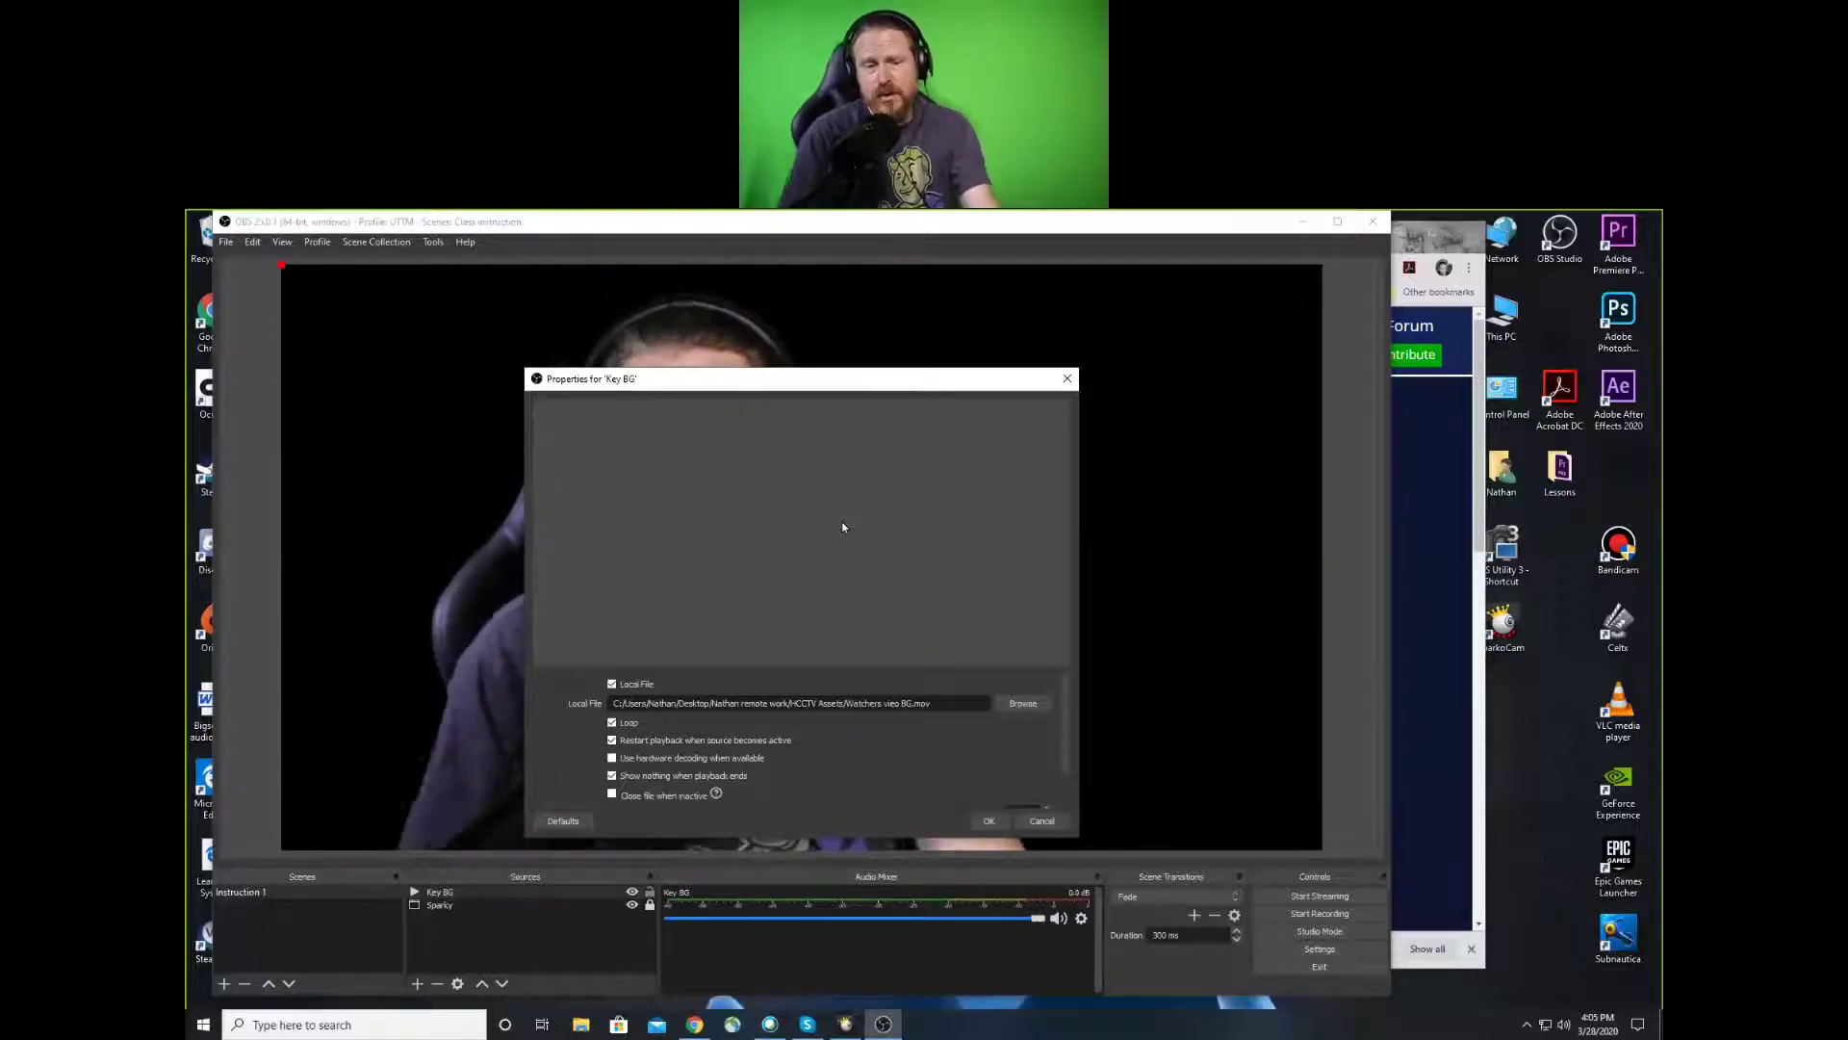
left_click(986, 823)
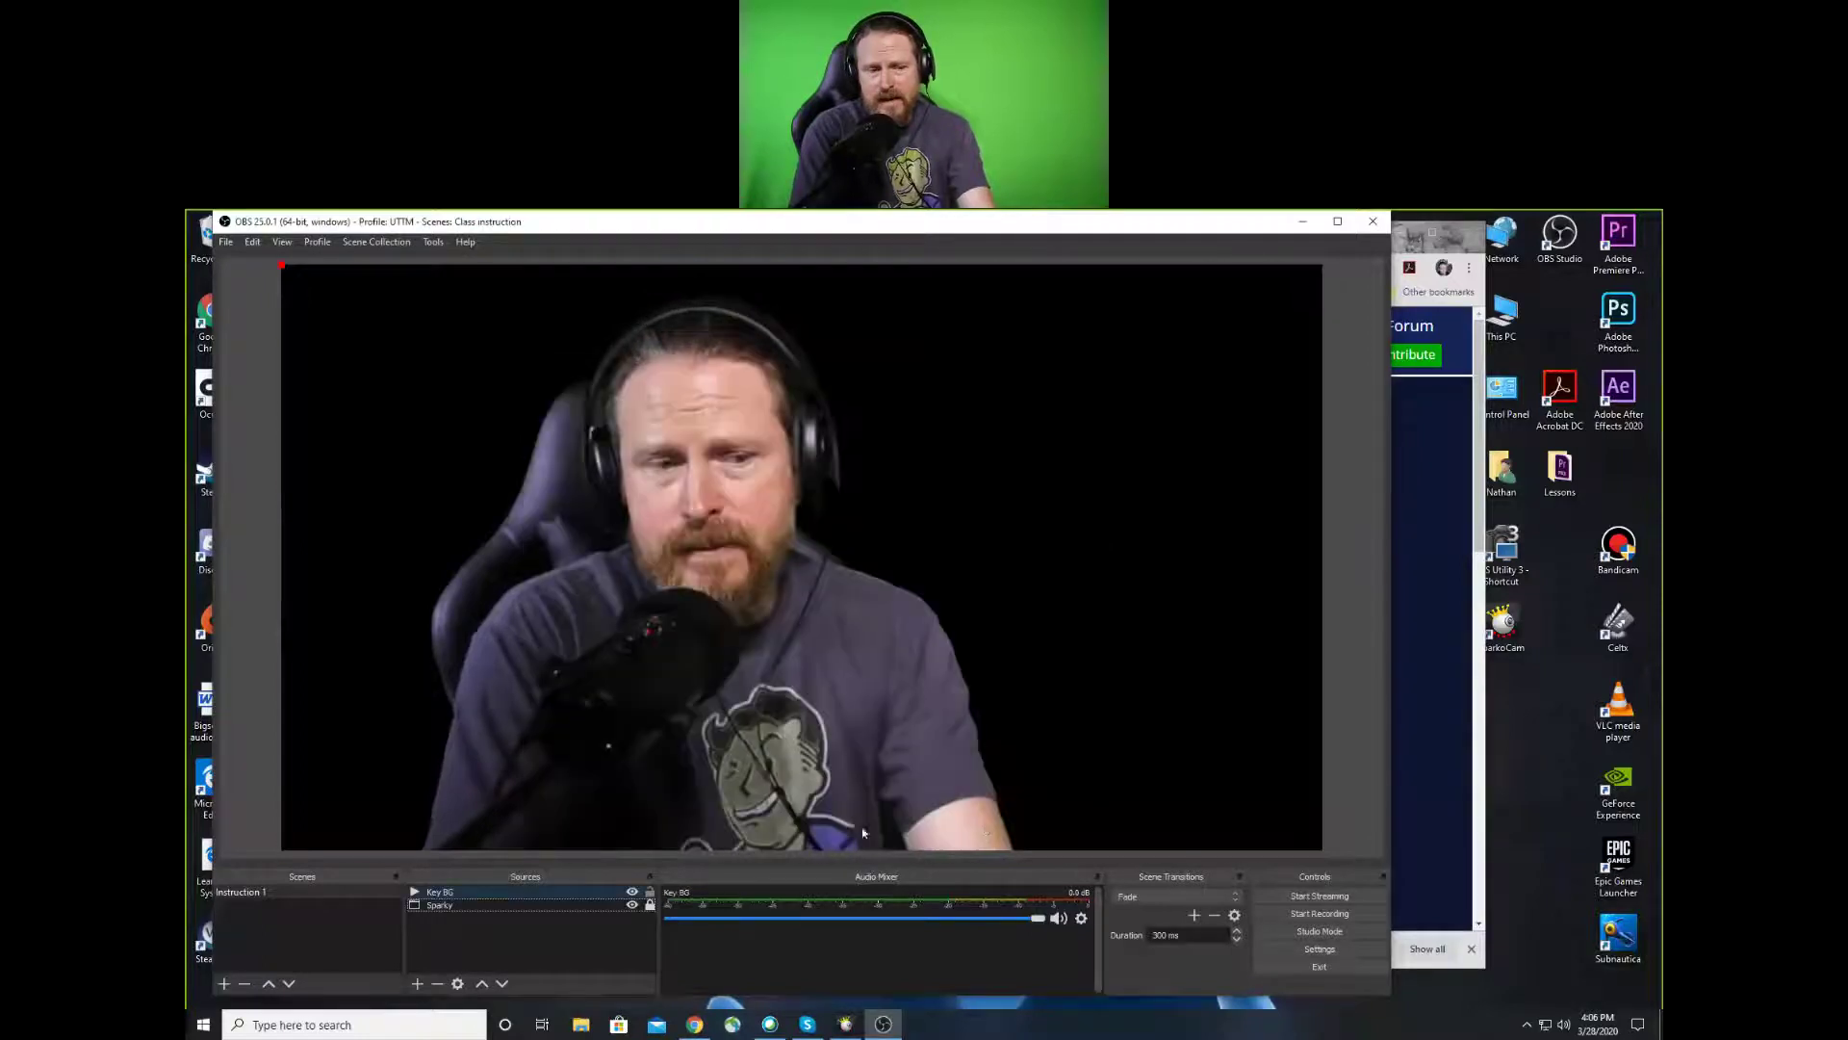
Move the Key BG source below Sparky in the source order so the camera picture sits in front of the background
left_click(429, 904)
left_click(438, 894)
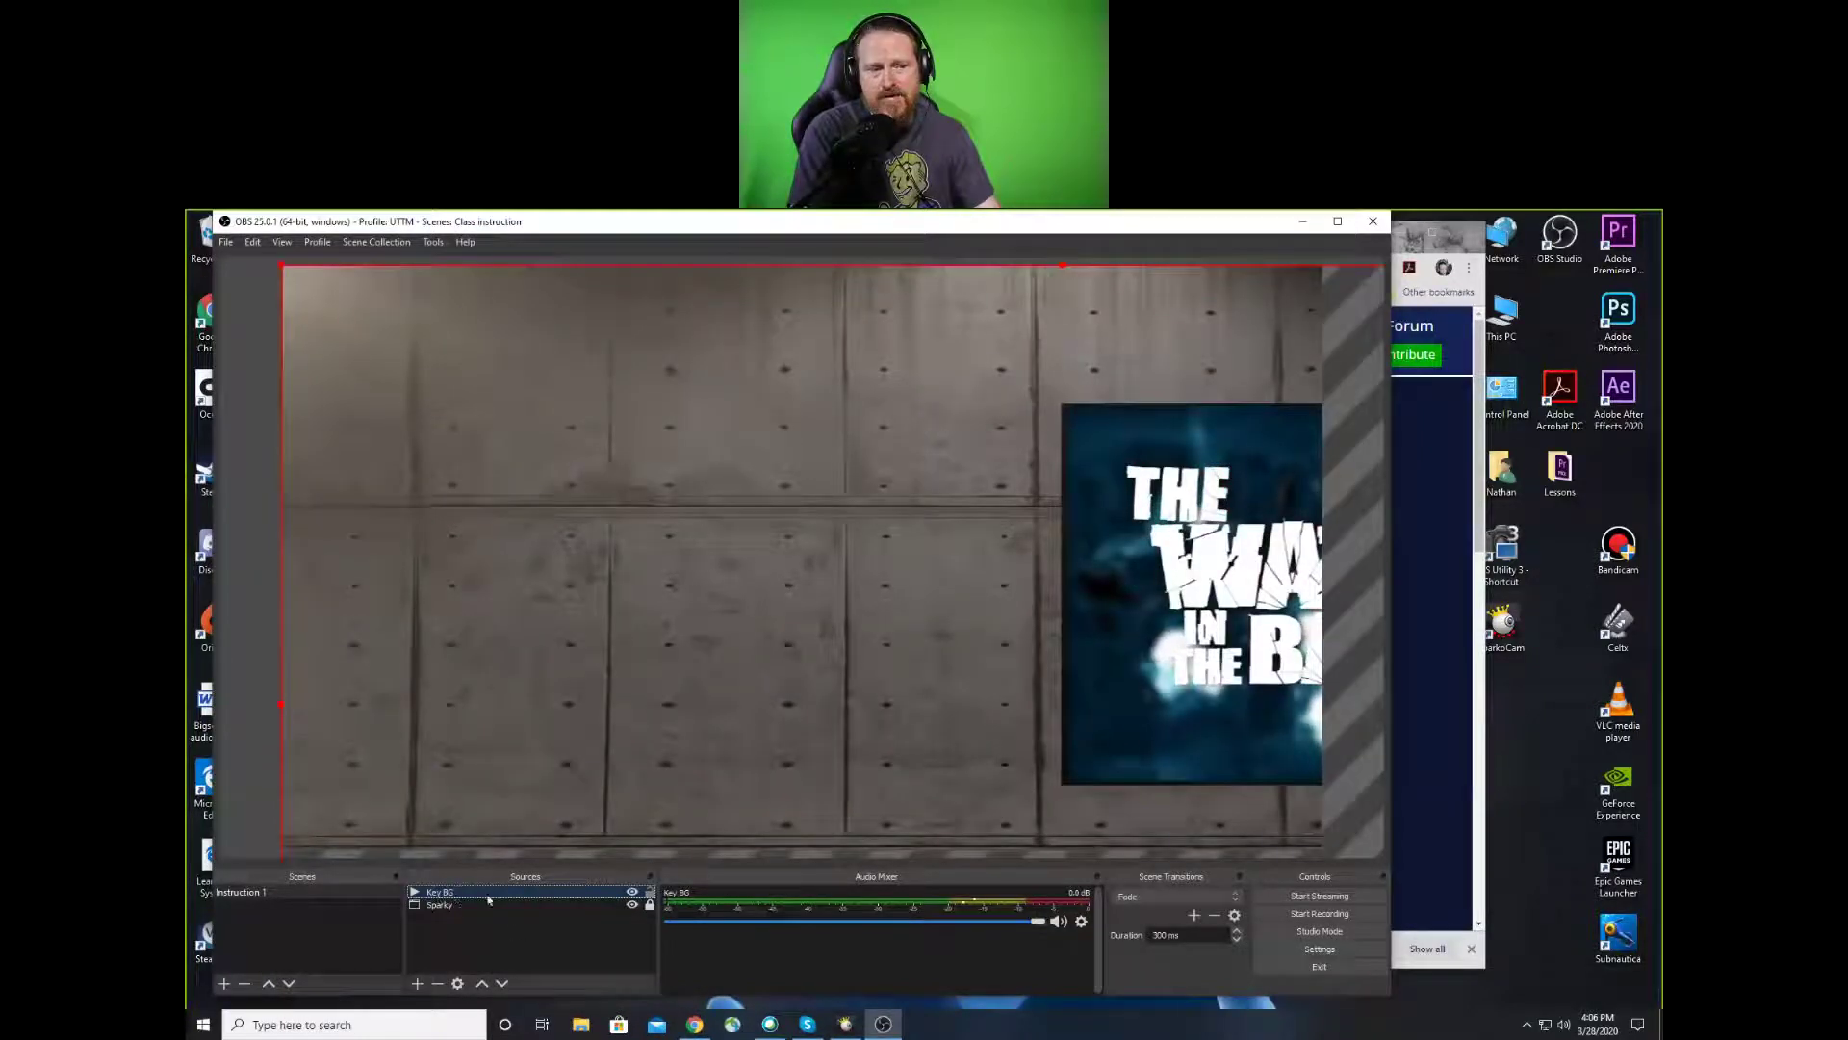
left_click(429, 906)
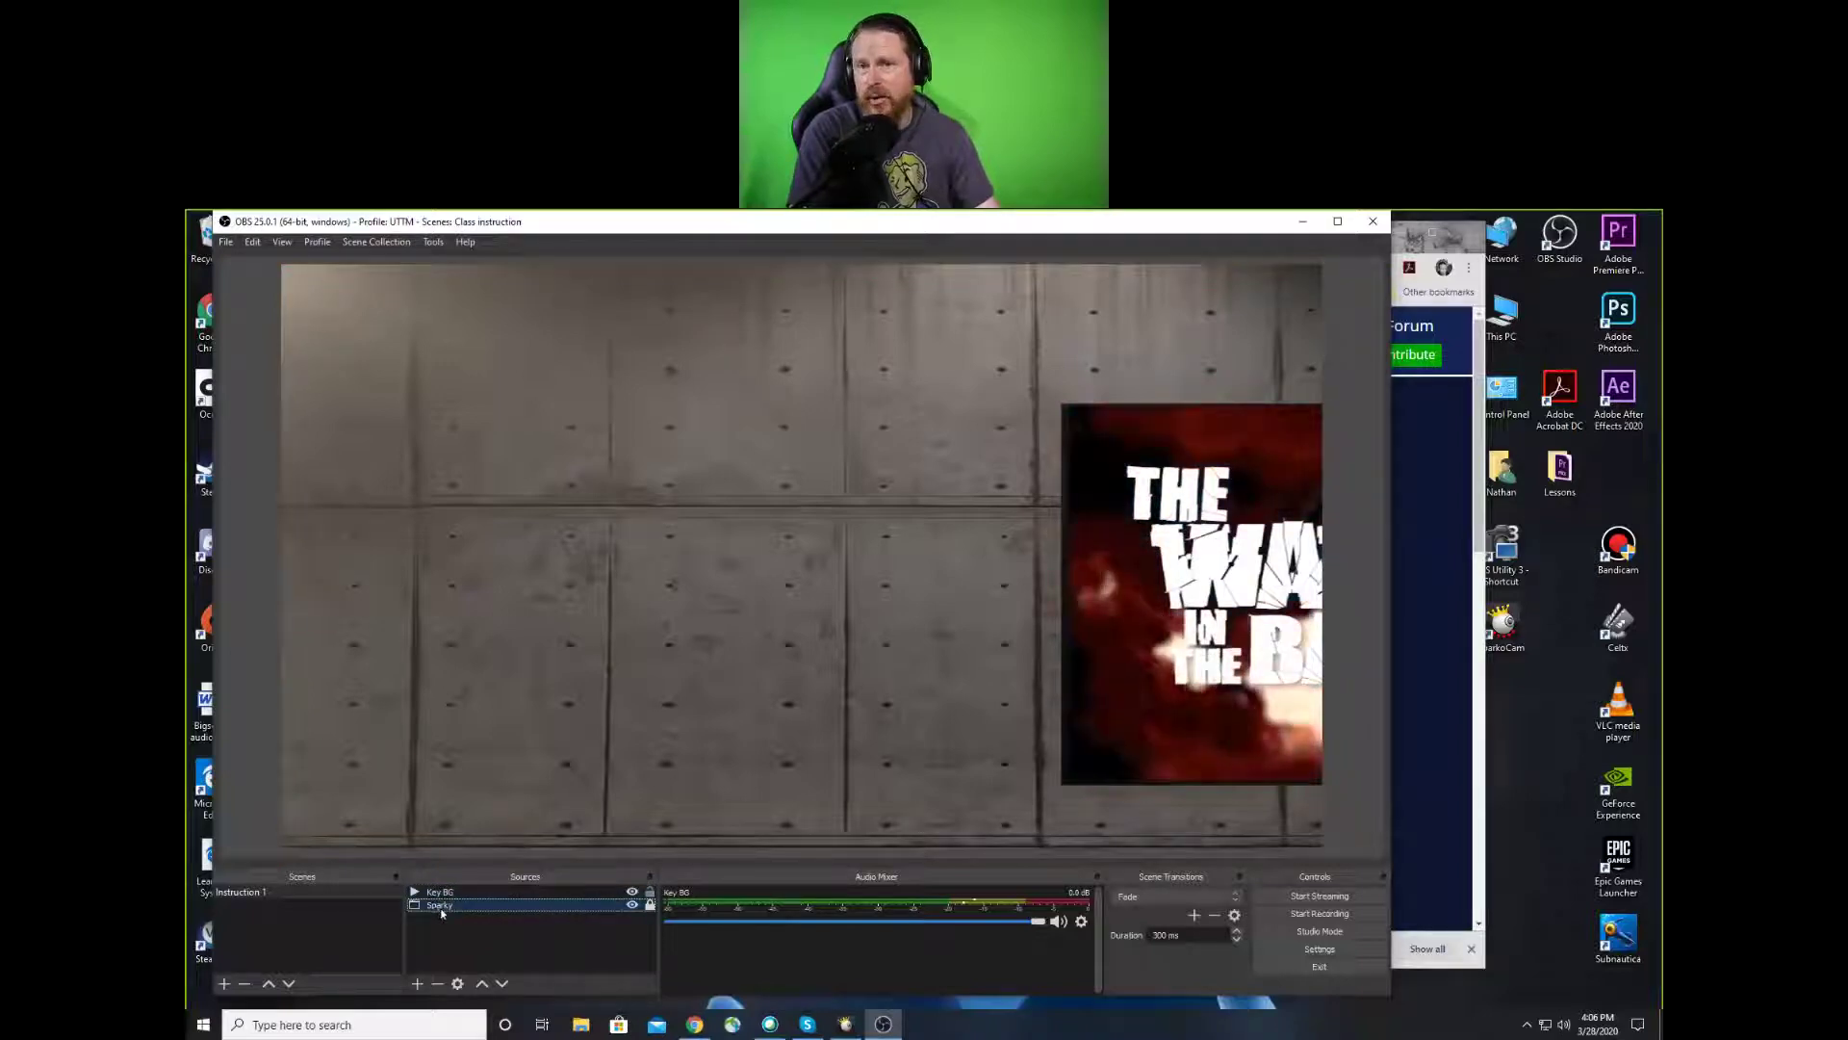
left_click(435, 893)
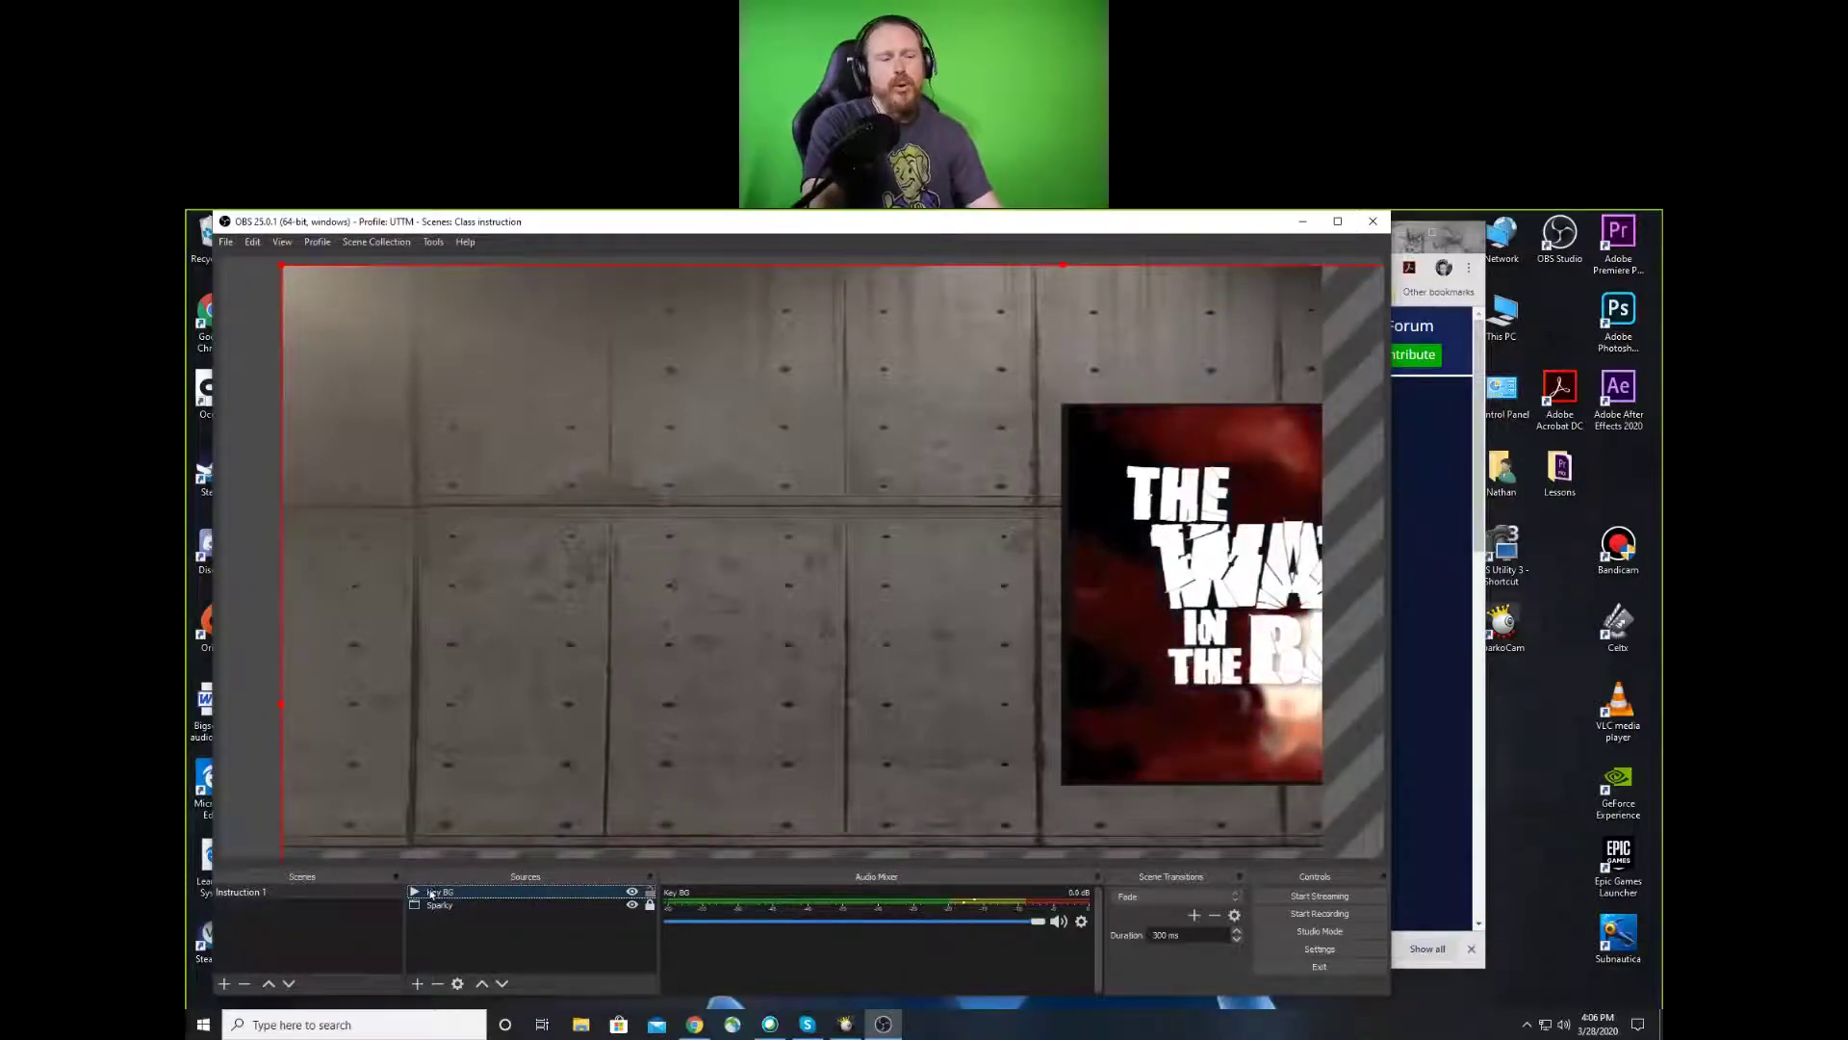
left_click_drag(435, 893, 431, 920)
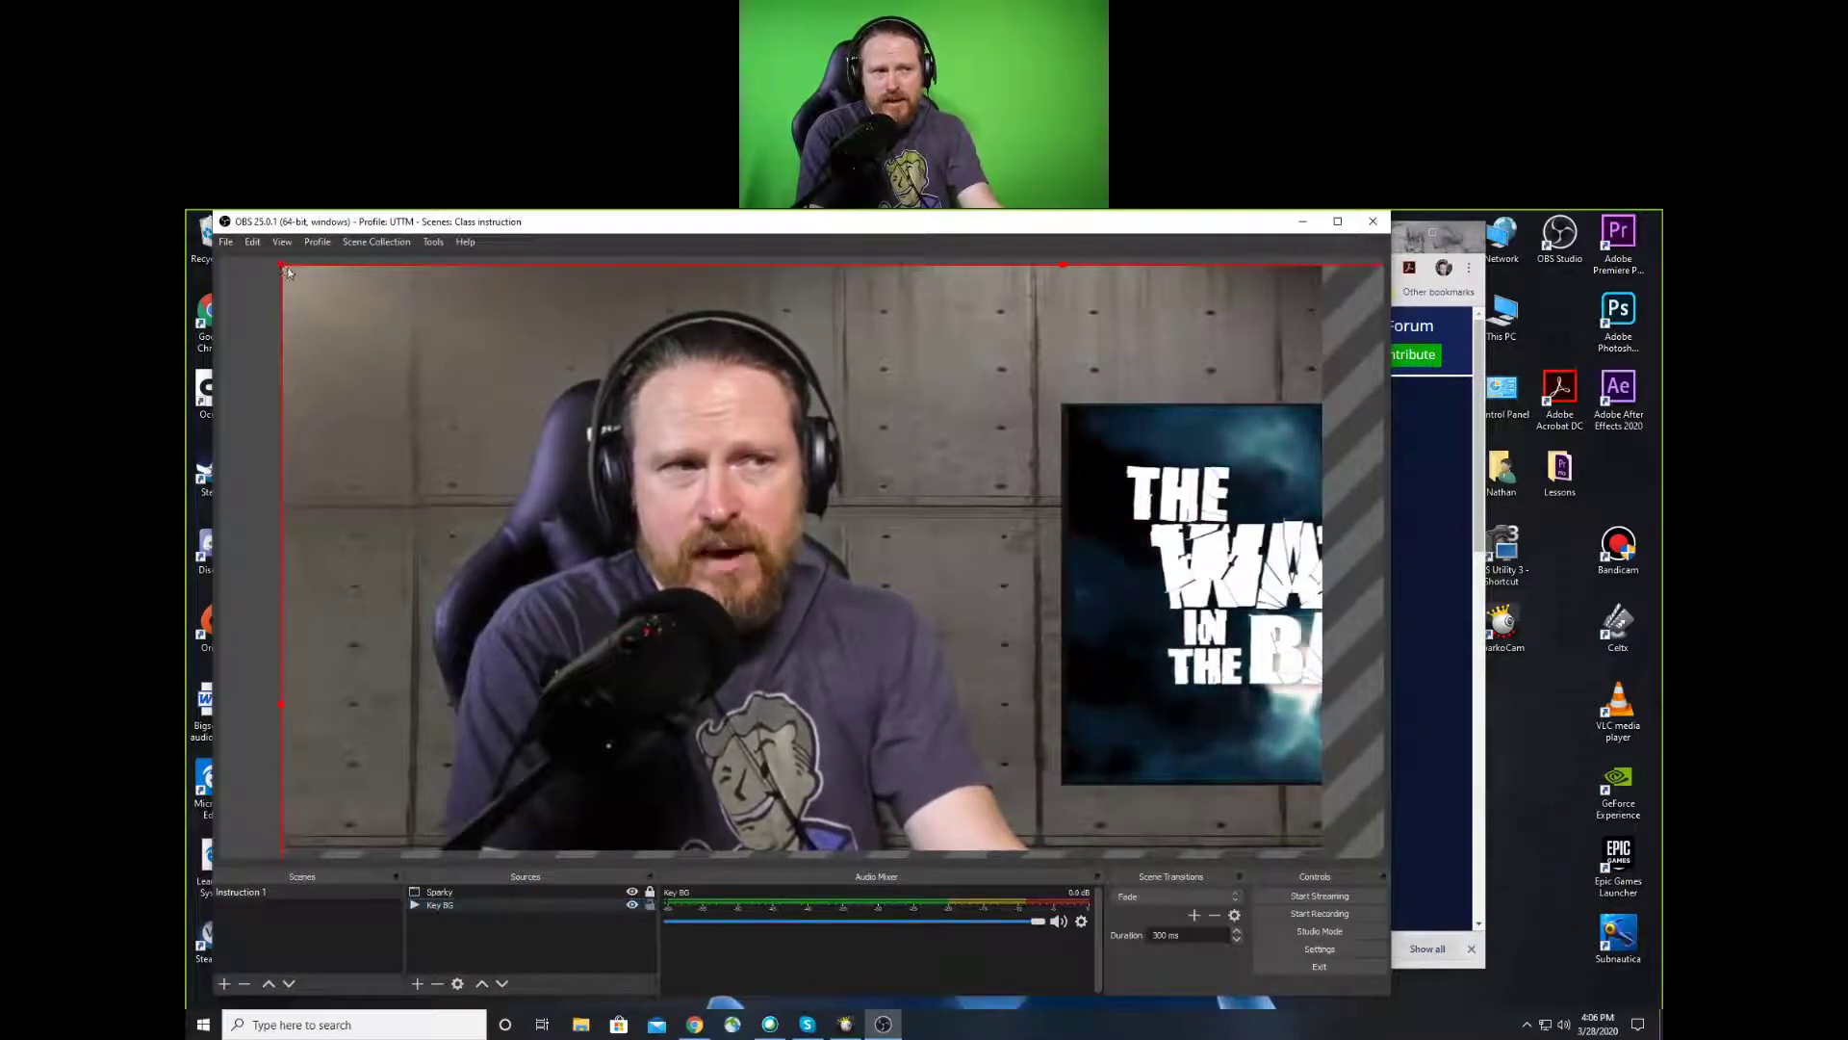
Scale the Key BG source down in the preview so that it exactly fills the canvas, and deselect it
left_click_drag(282, 268, 472, 410)
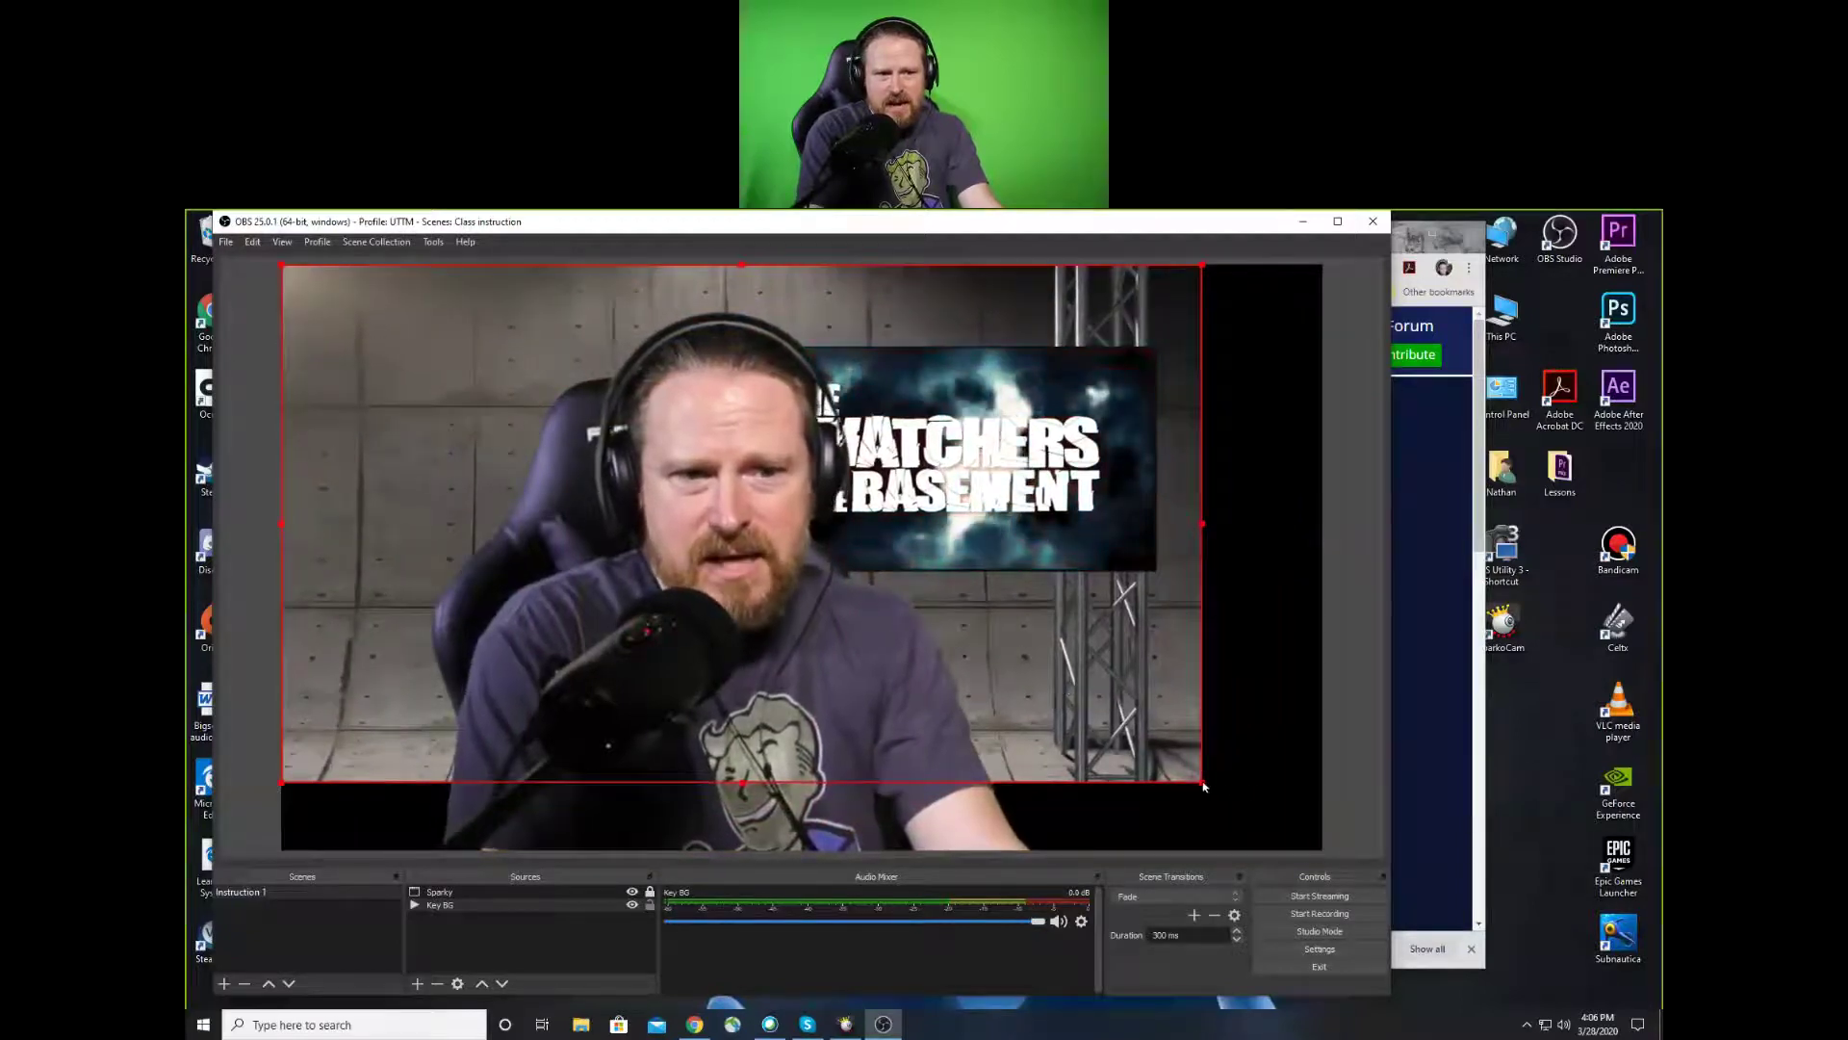
left_click_drag(1203, 781, 1321, 835)
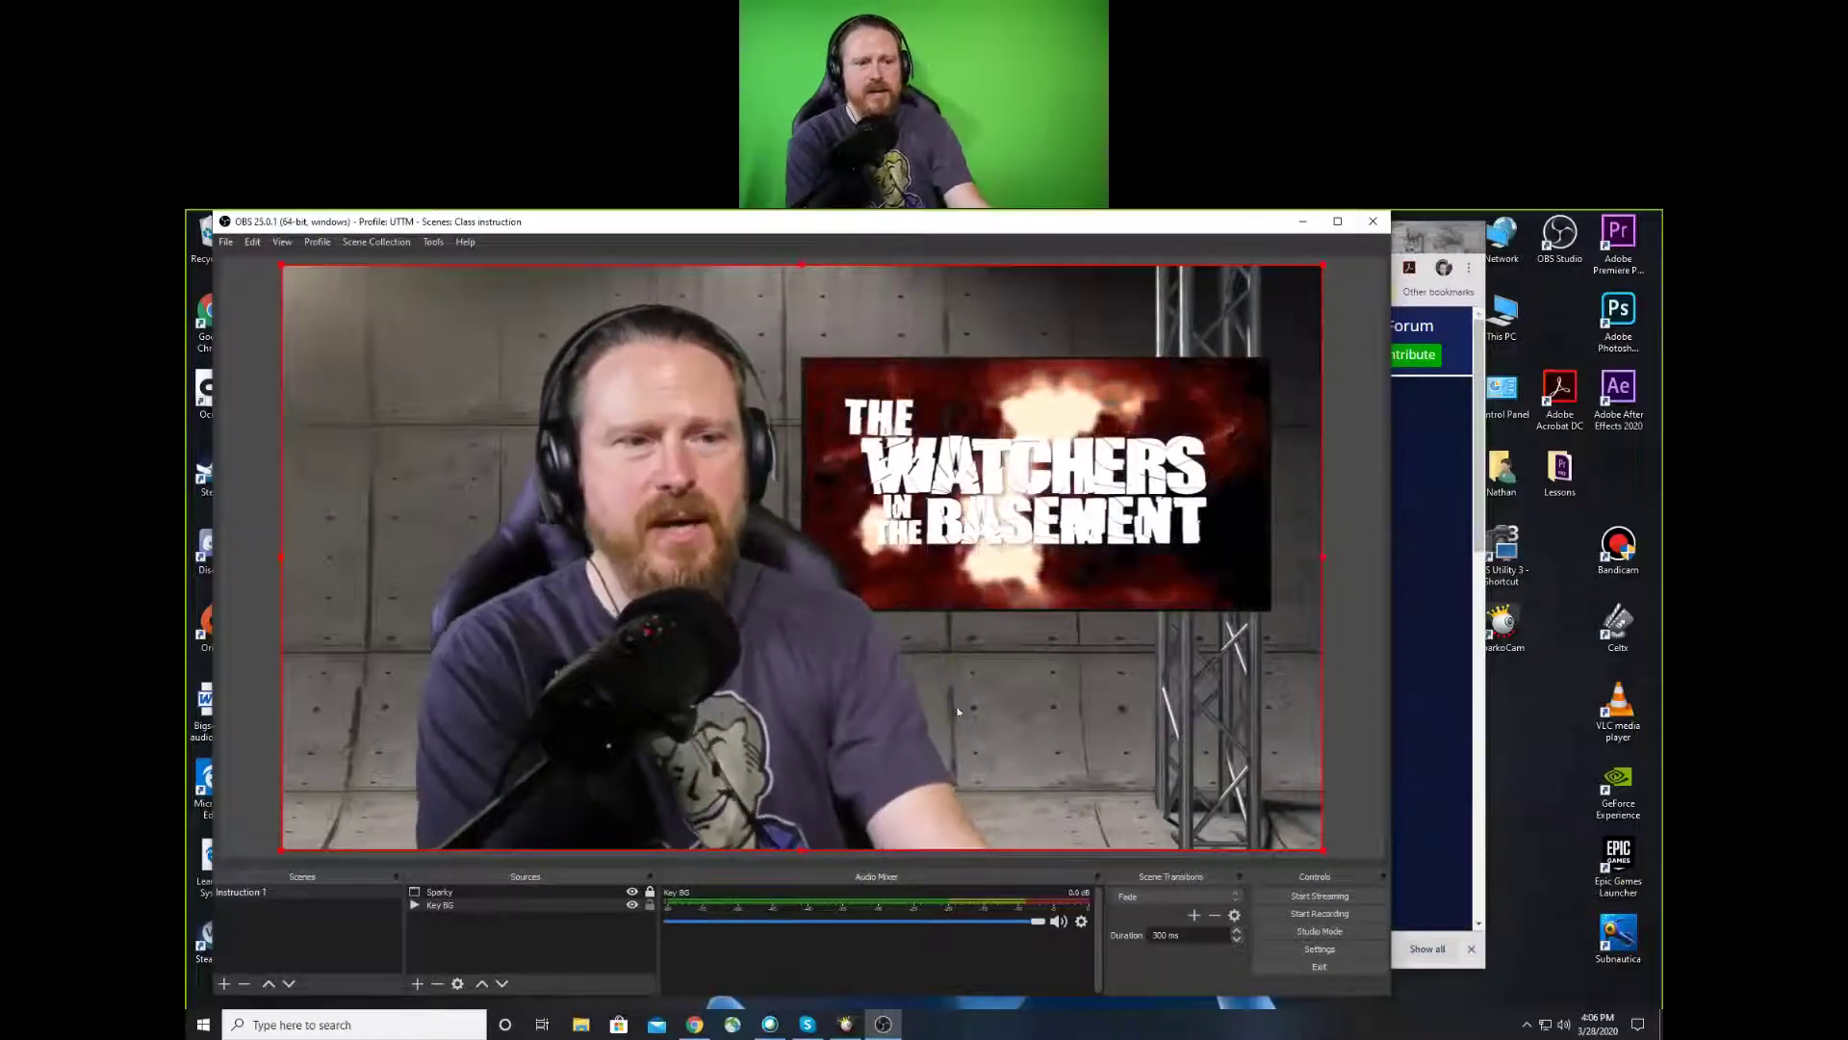
left_click_drag(1323, 849, 1107, 773)
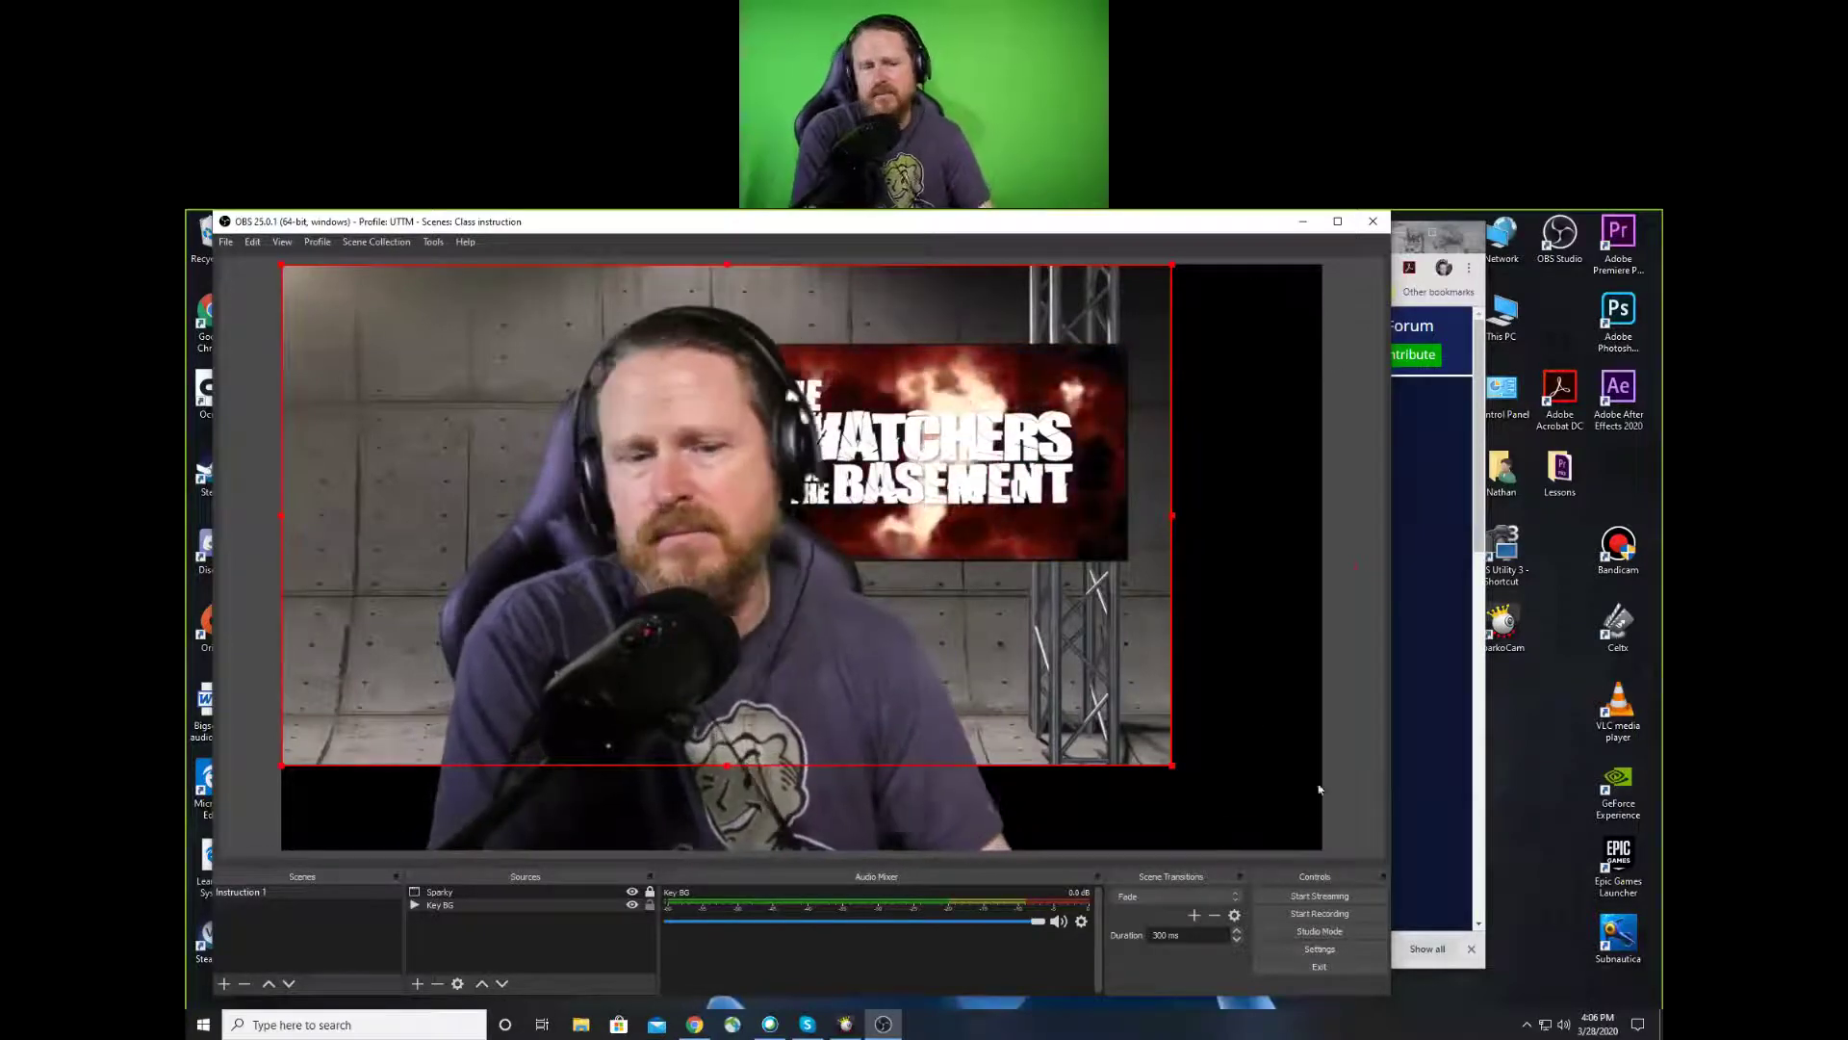
left_click_drag(1172, 767, 1322, 850)
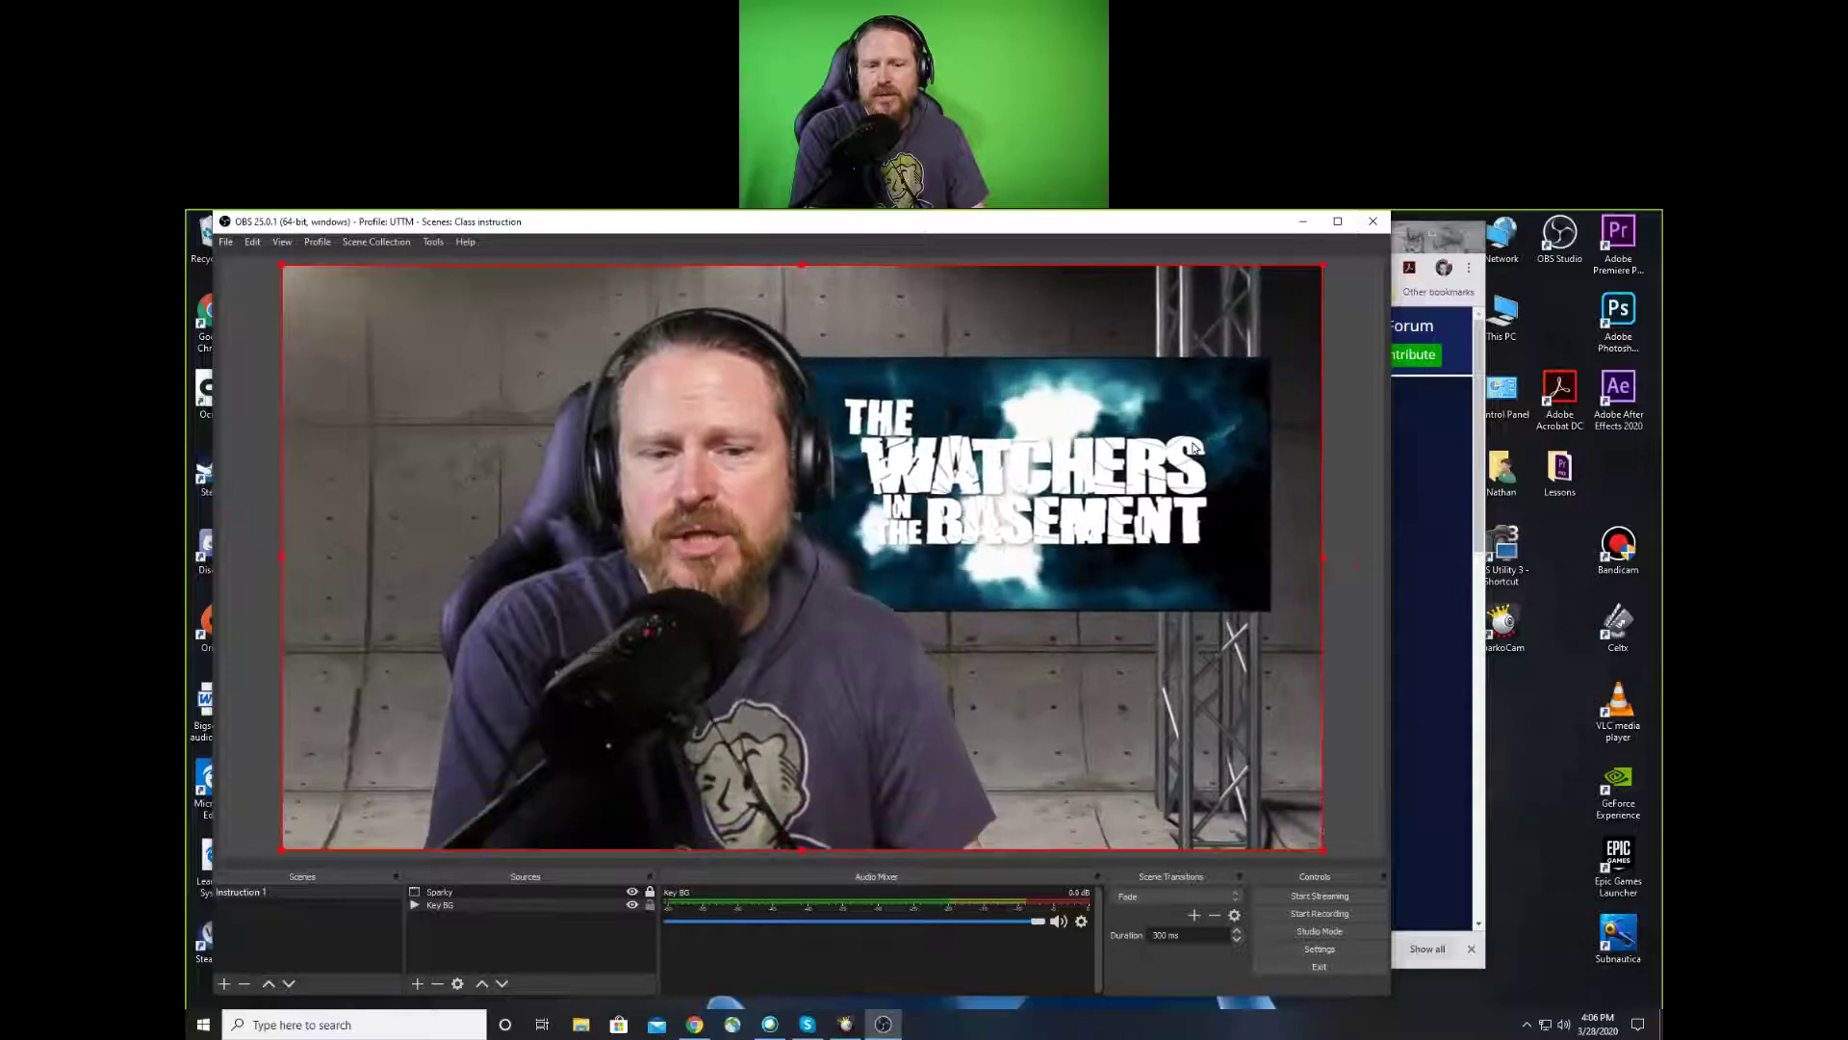
left_click(446, 940)
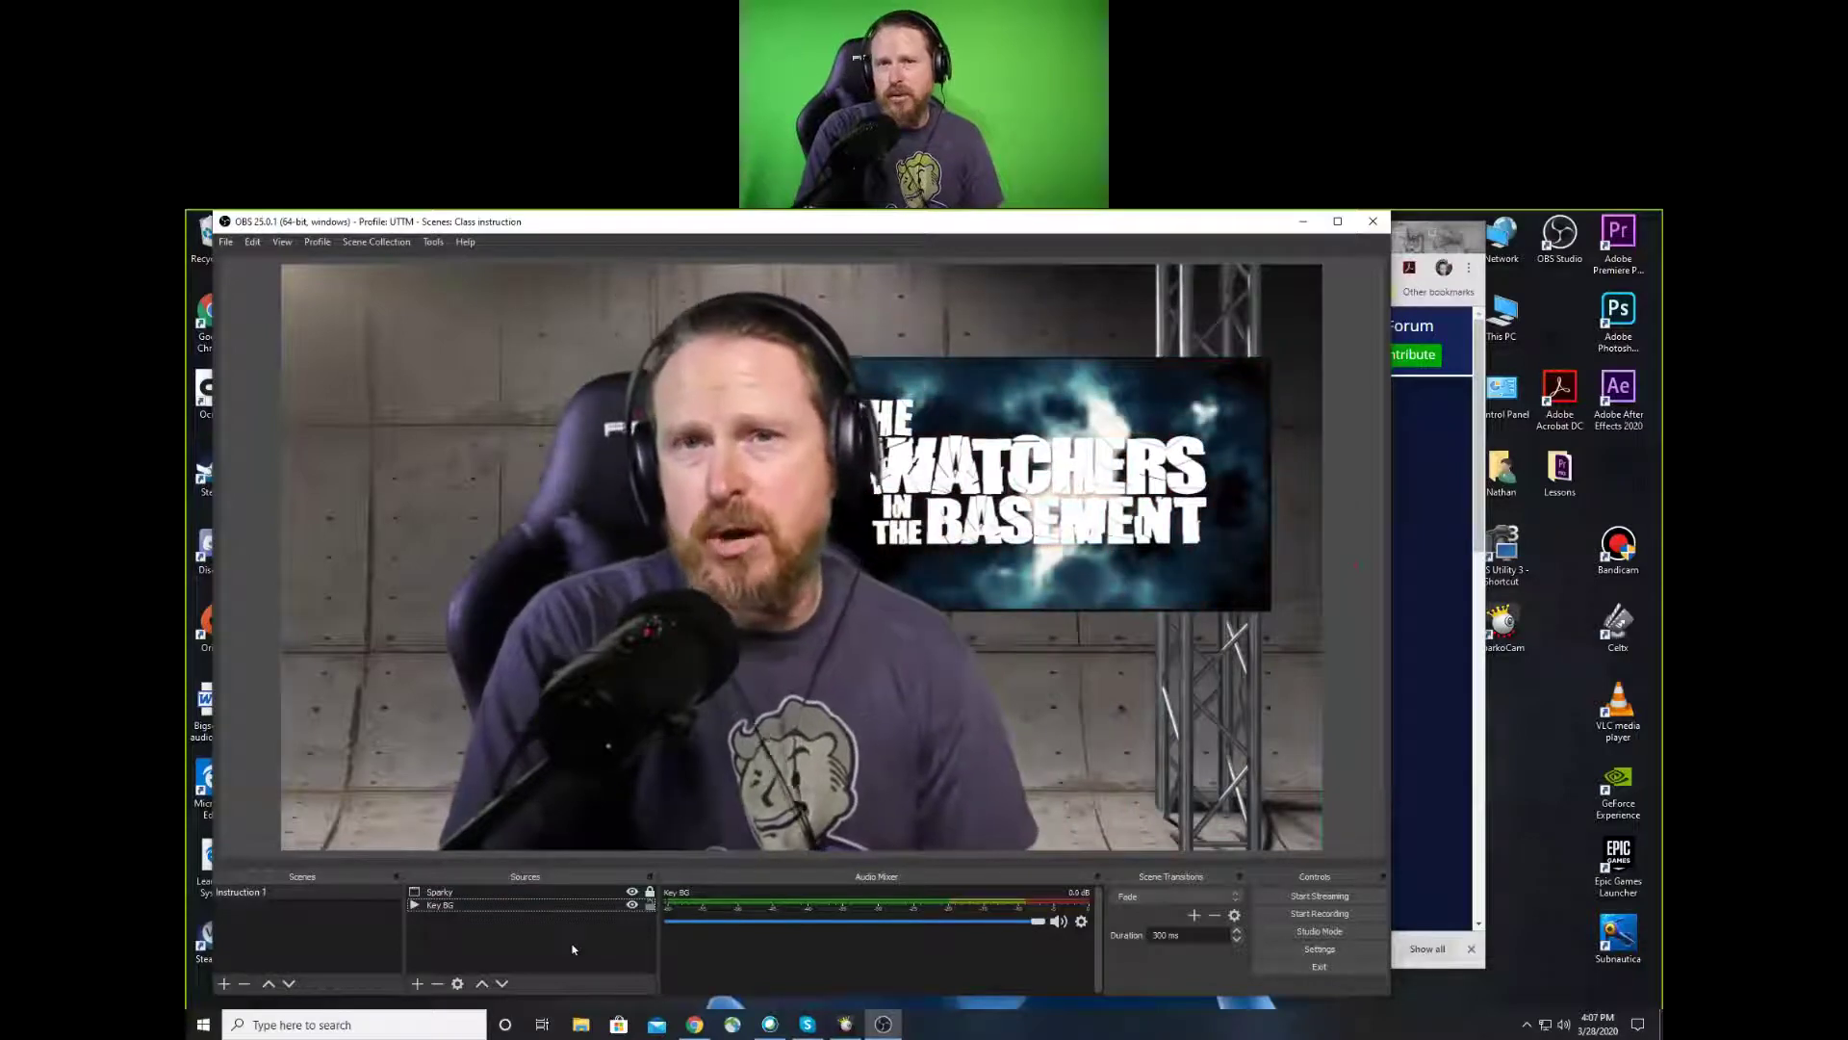
Hide the Sparky and Key BG sources one by one, and show both again
left_click(631, 893)
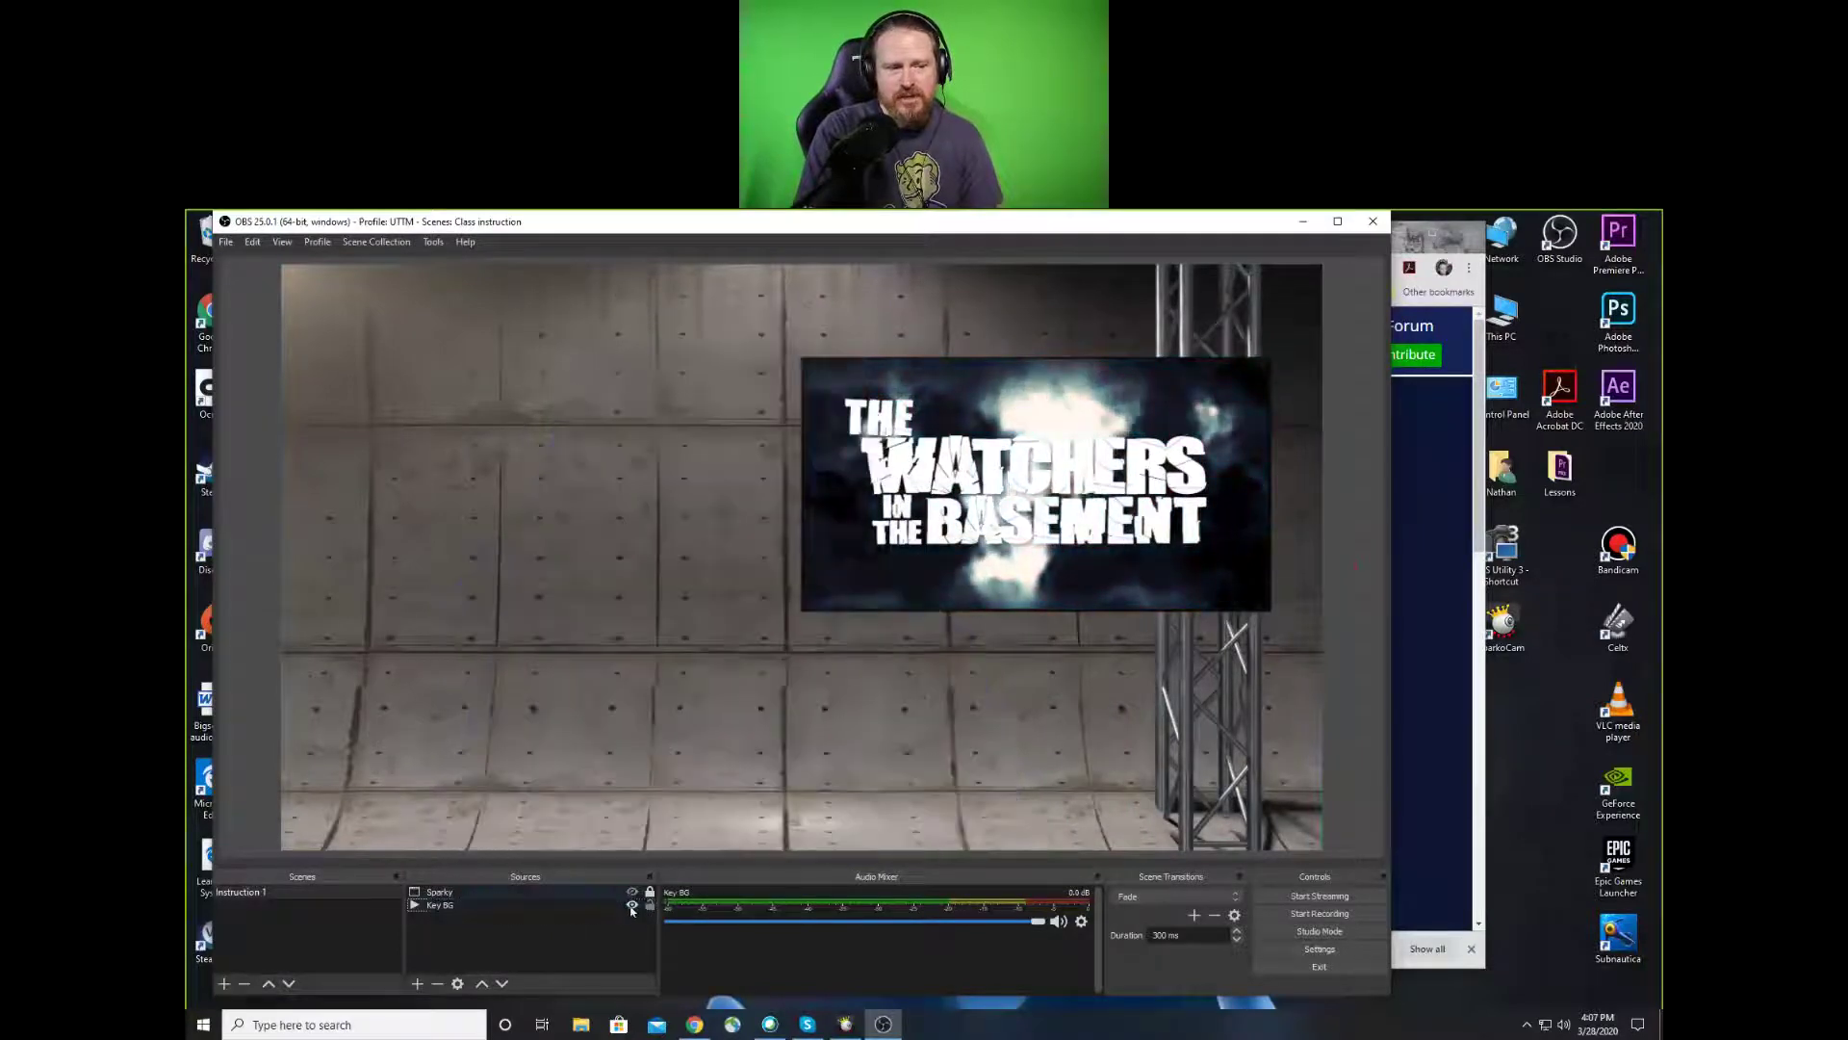
left_click(631, 905)
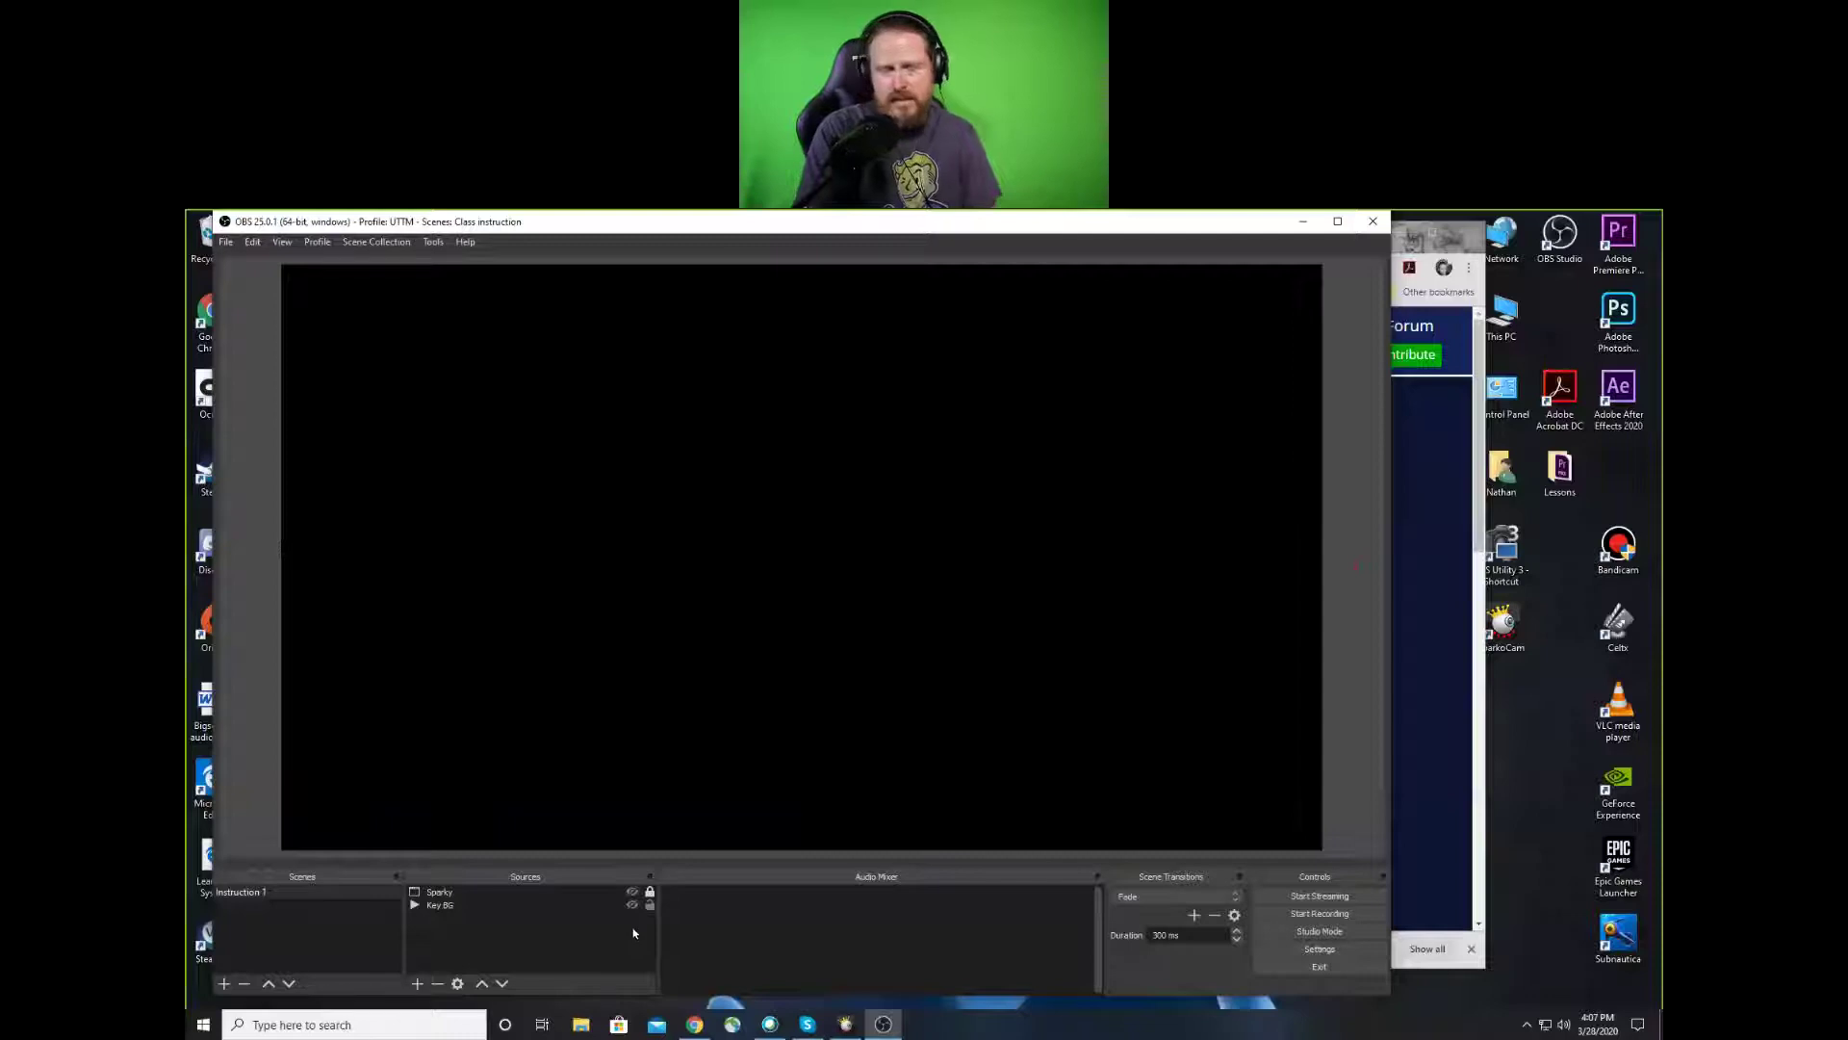
left_click(632, 892)
left_click(632, 905)
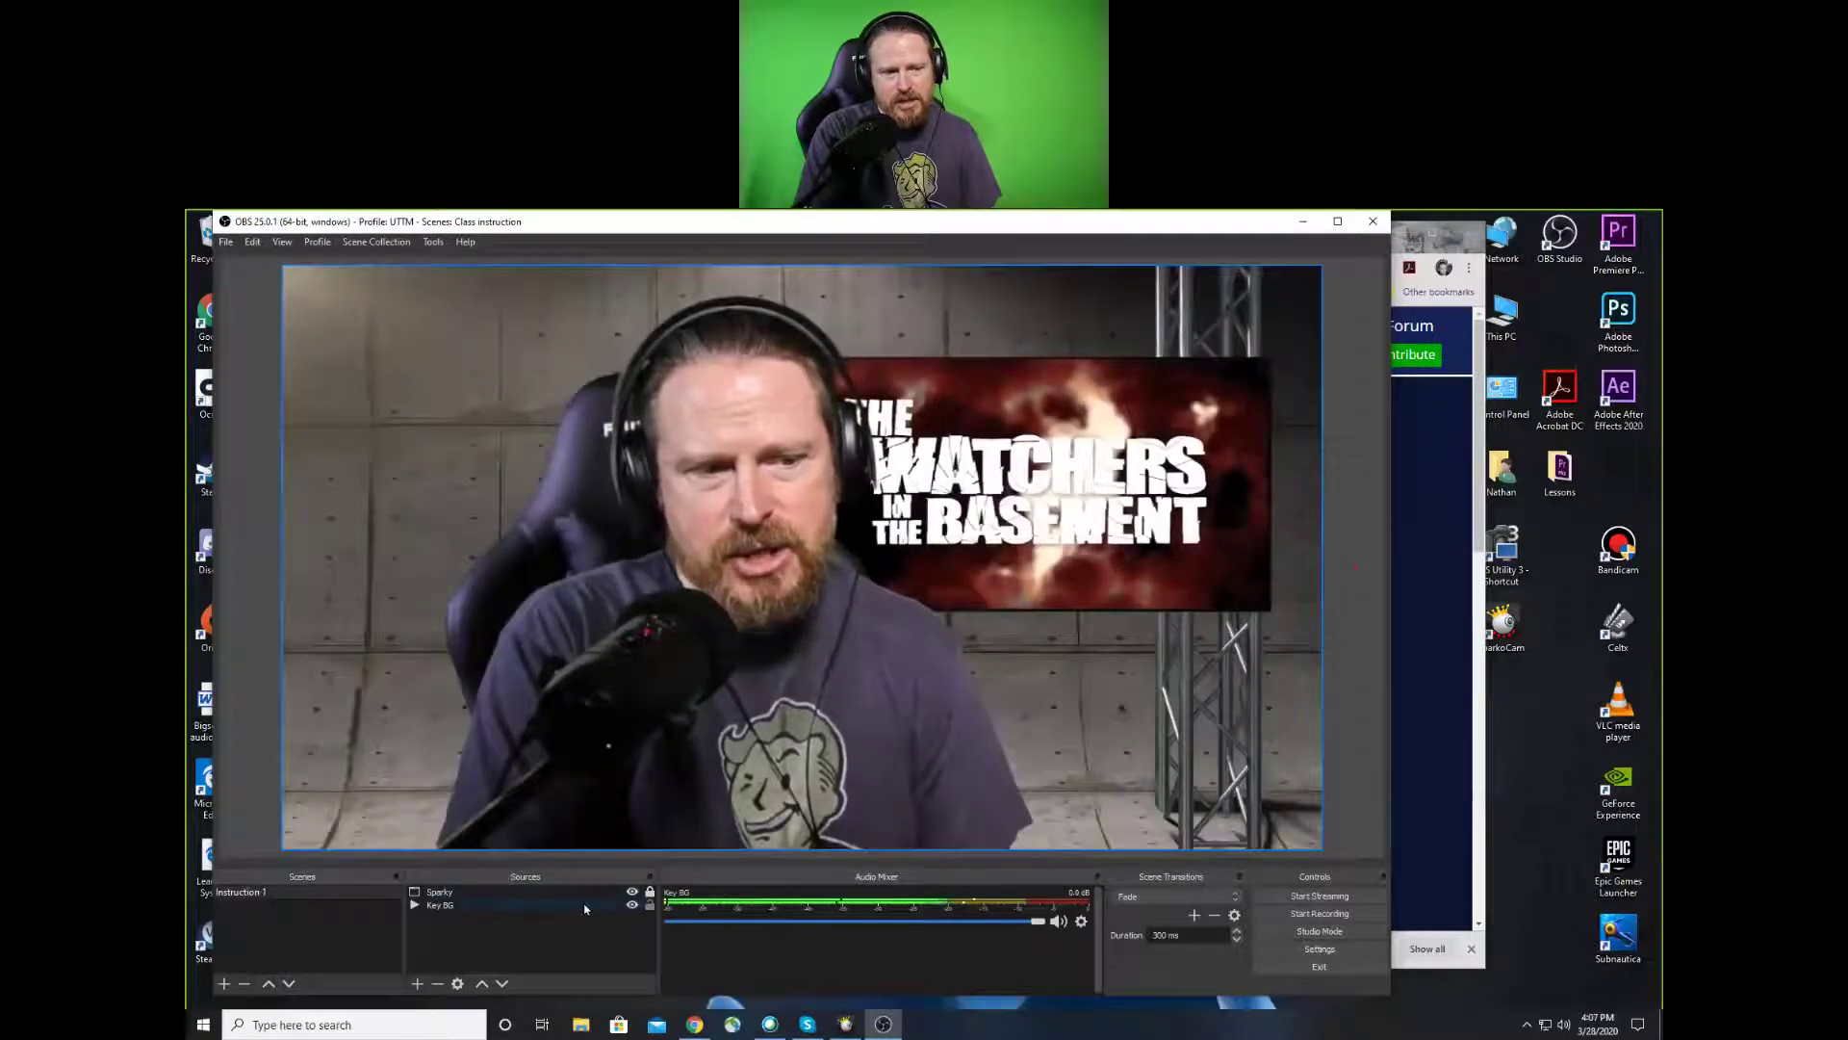
Group the Sparky and Key BG sources, naming the group with the presenter's first name followed by "keyed CAM"
left_click(582, 905)
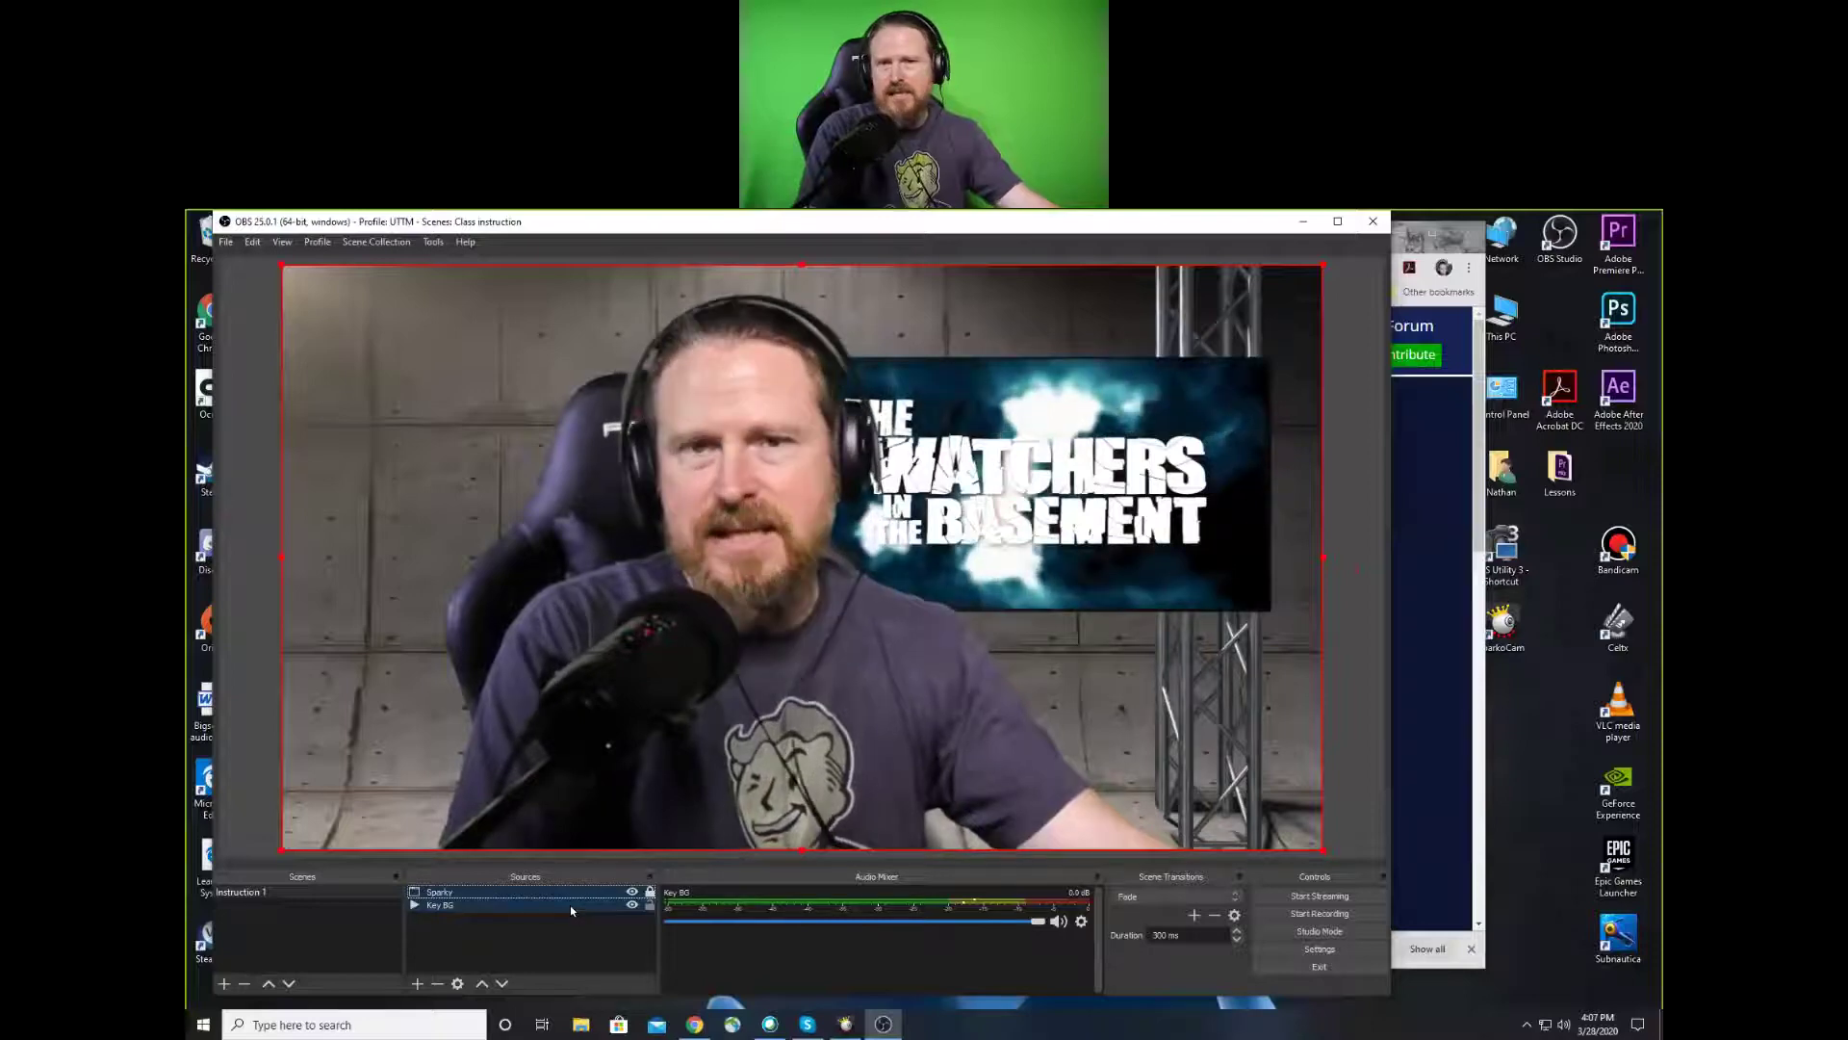
right_click(569, 905)
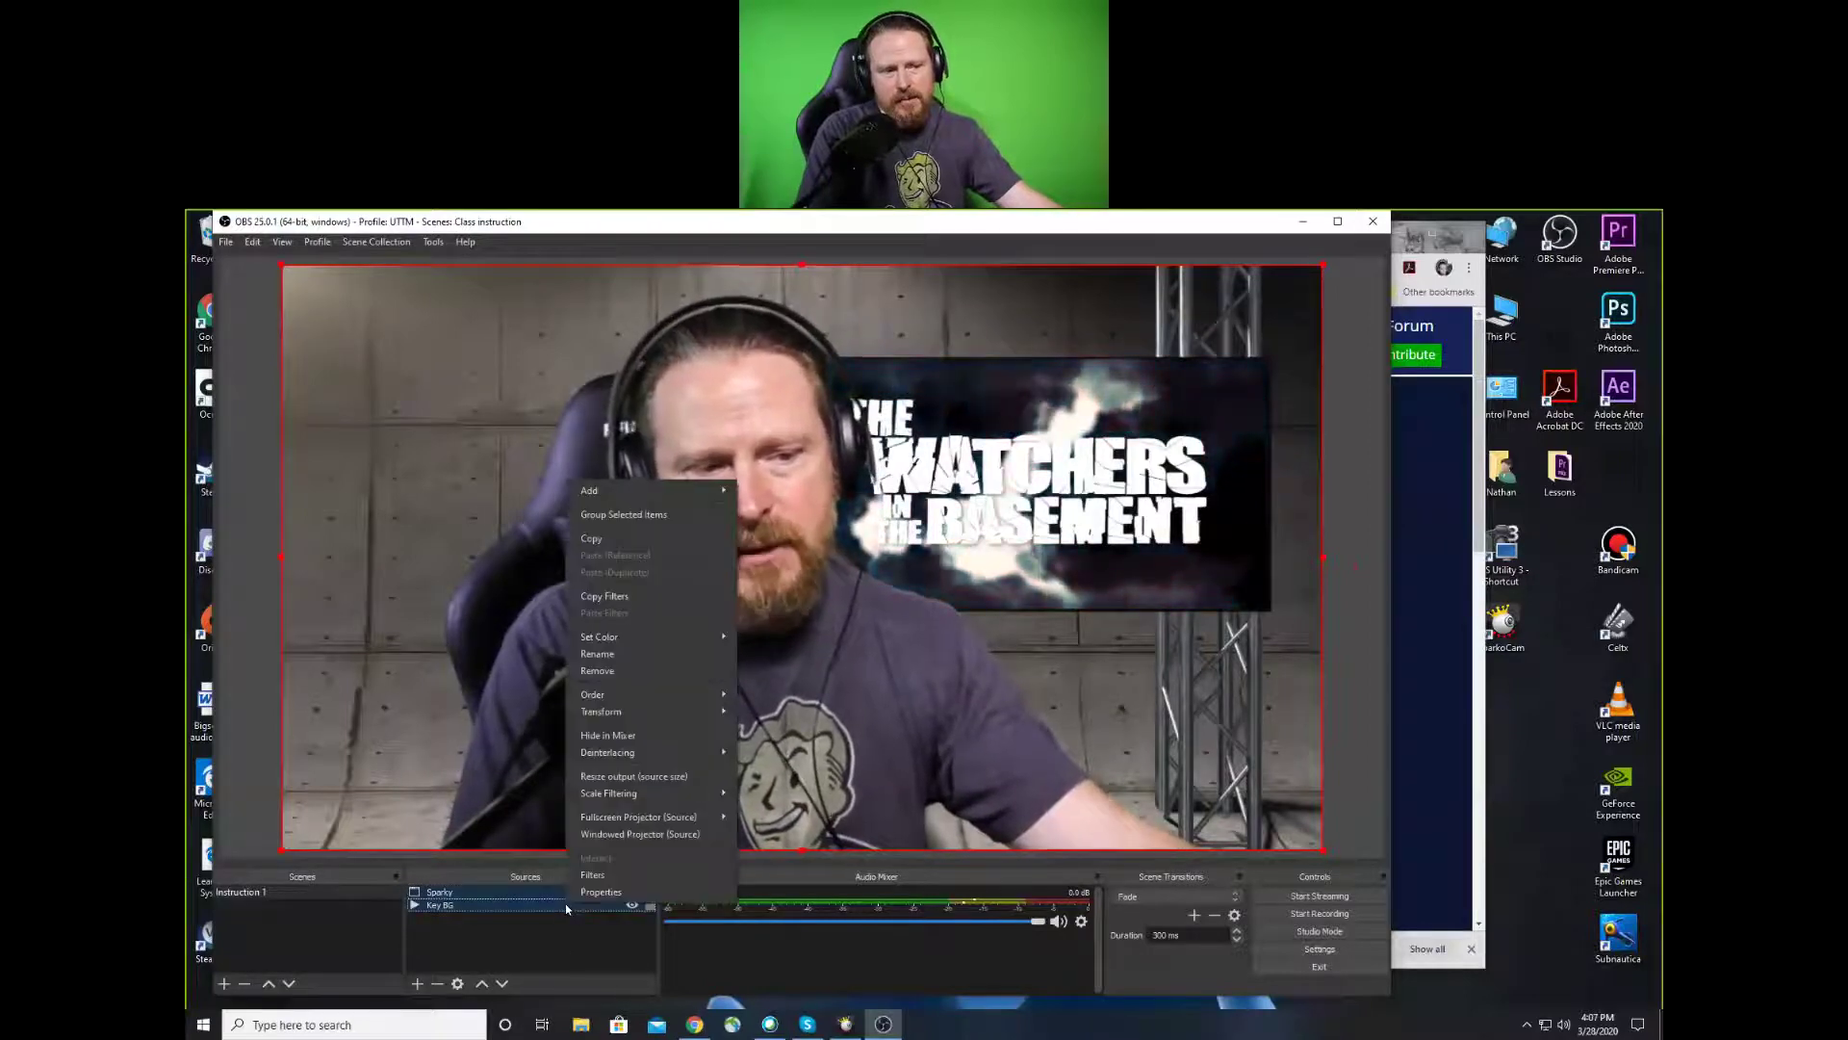
left_click(637, 514)
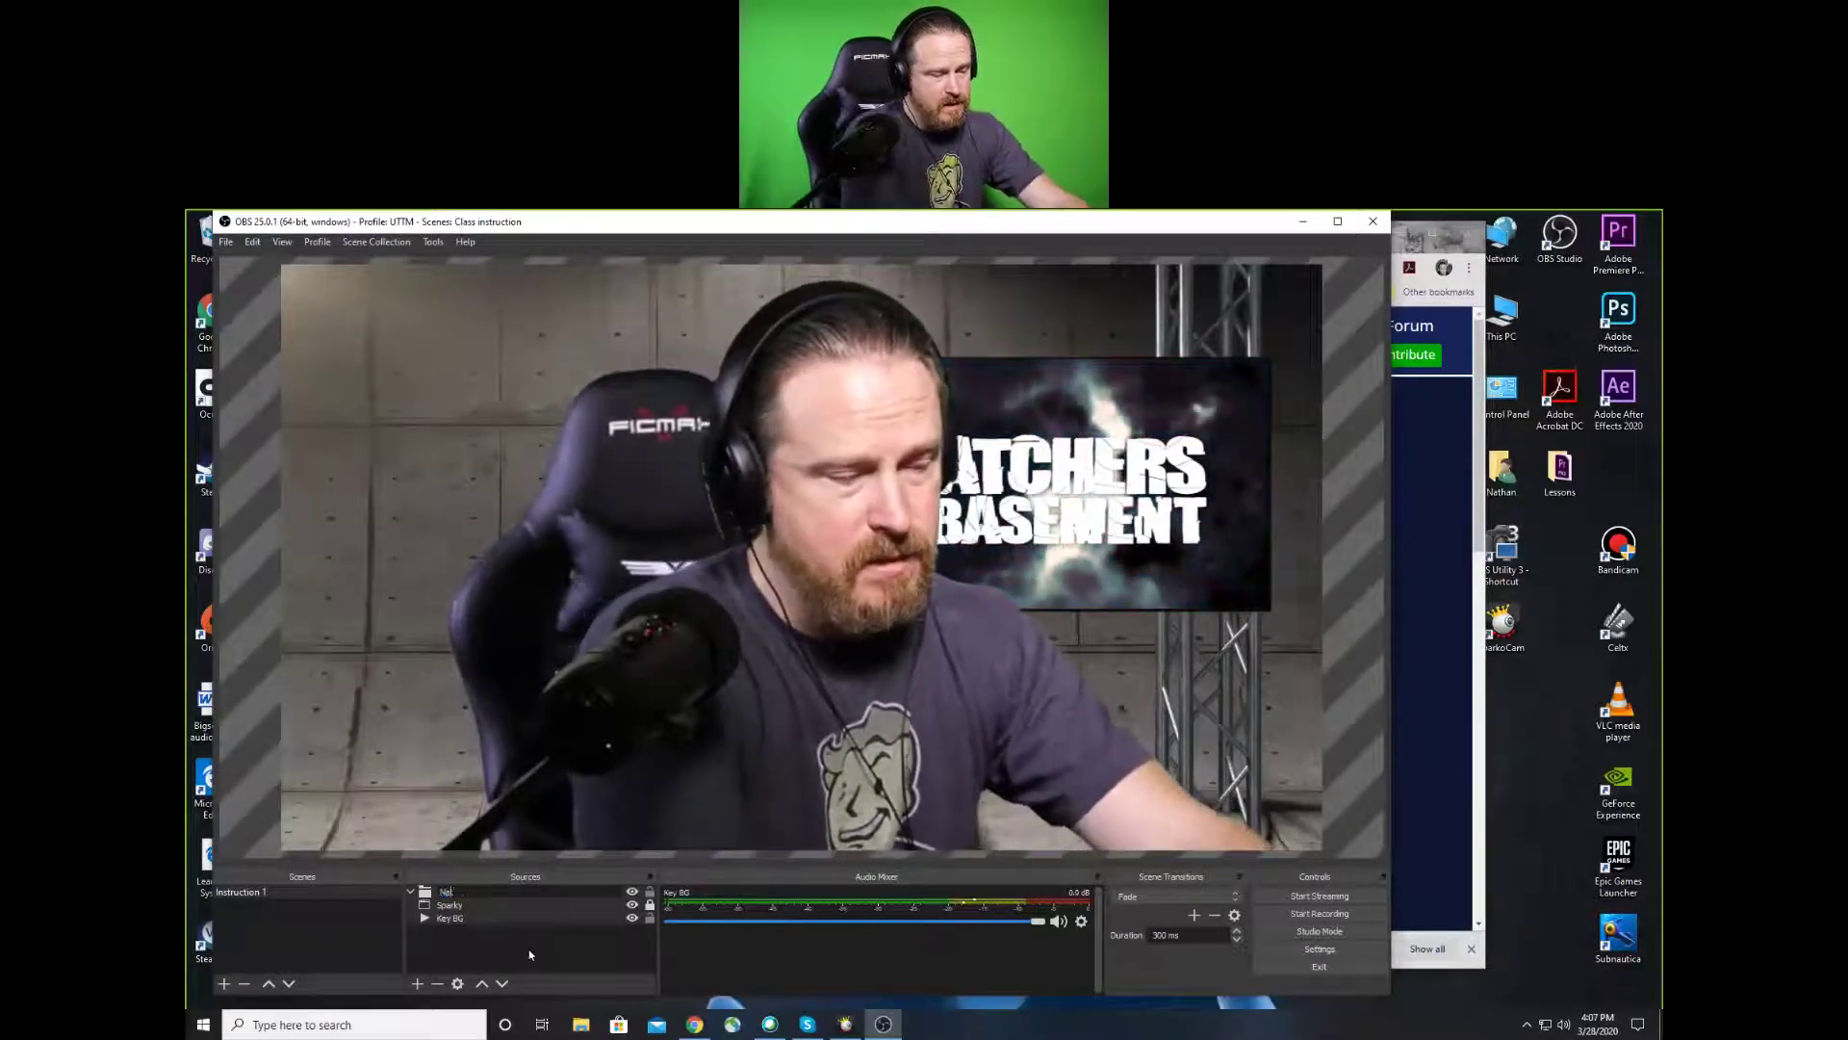
type("Nathan I")
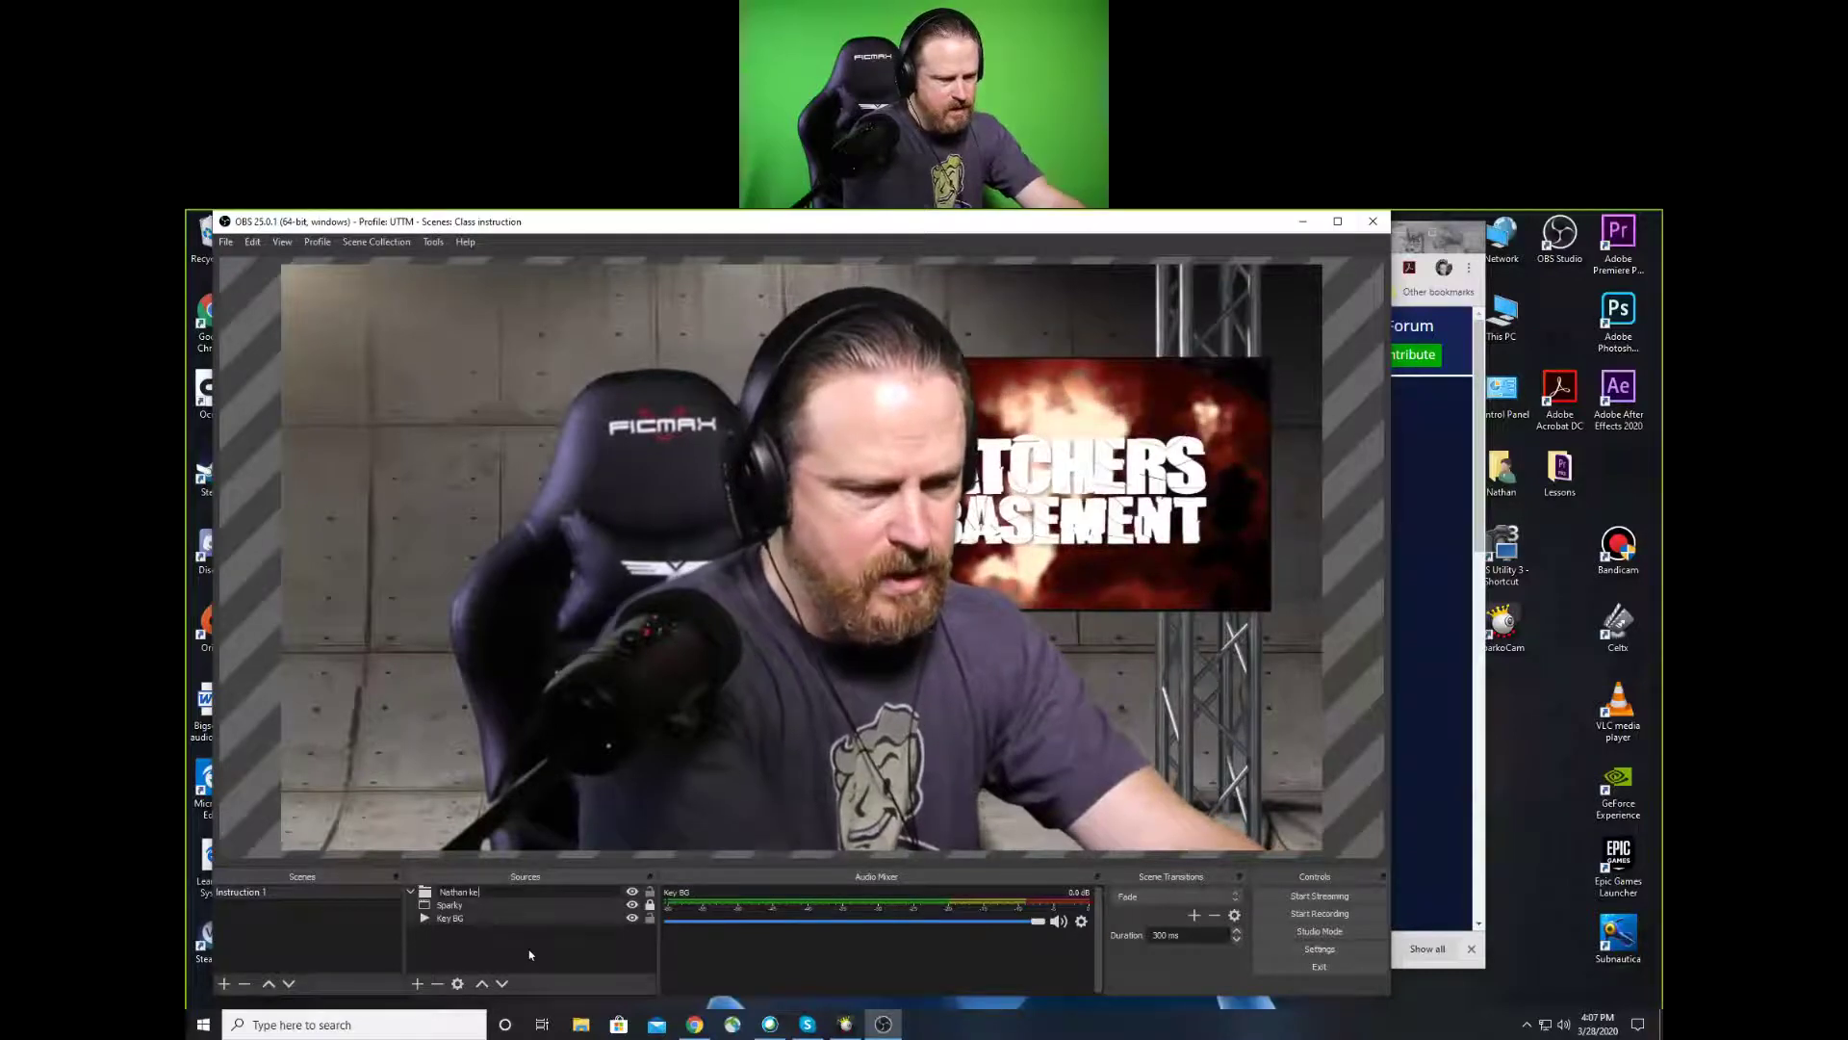
type("eyed CAM")
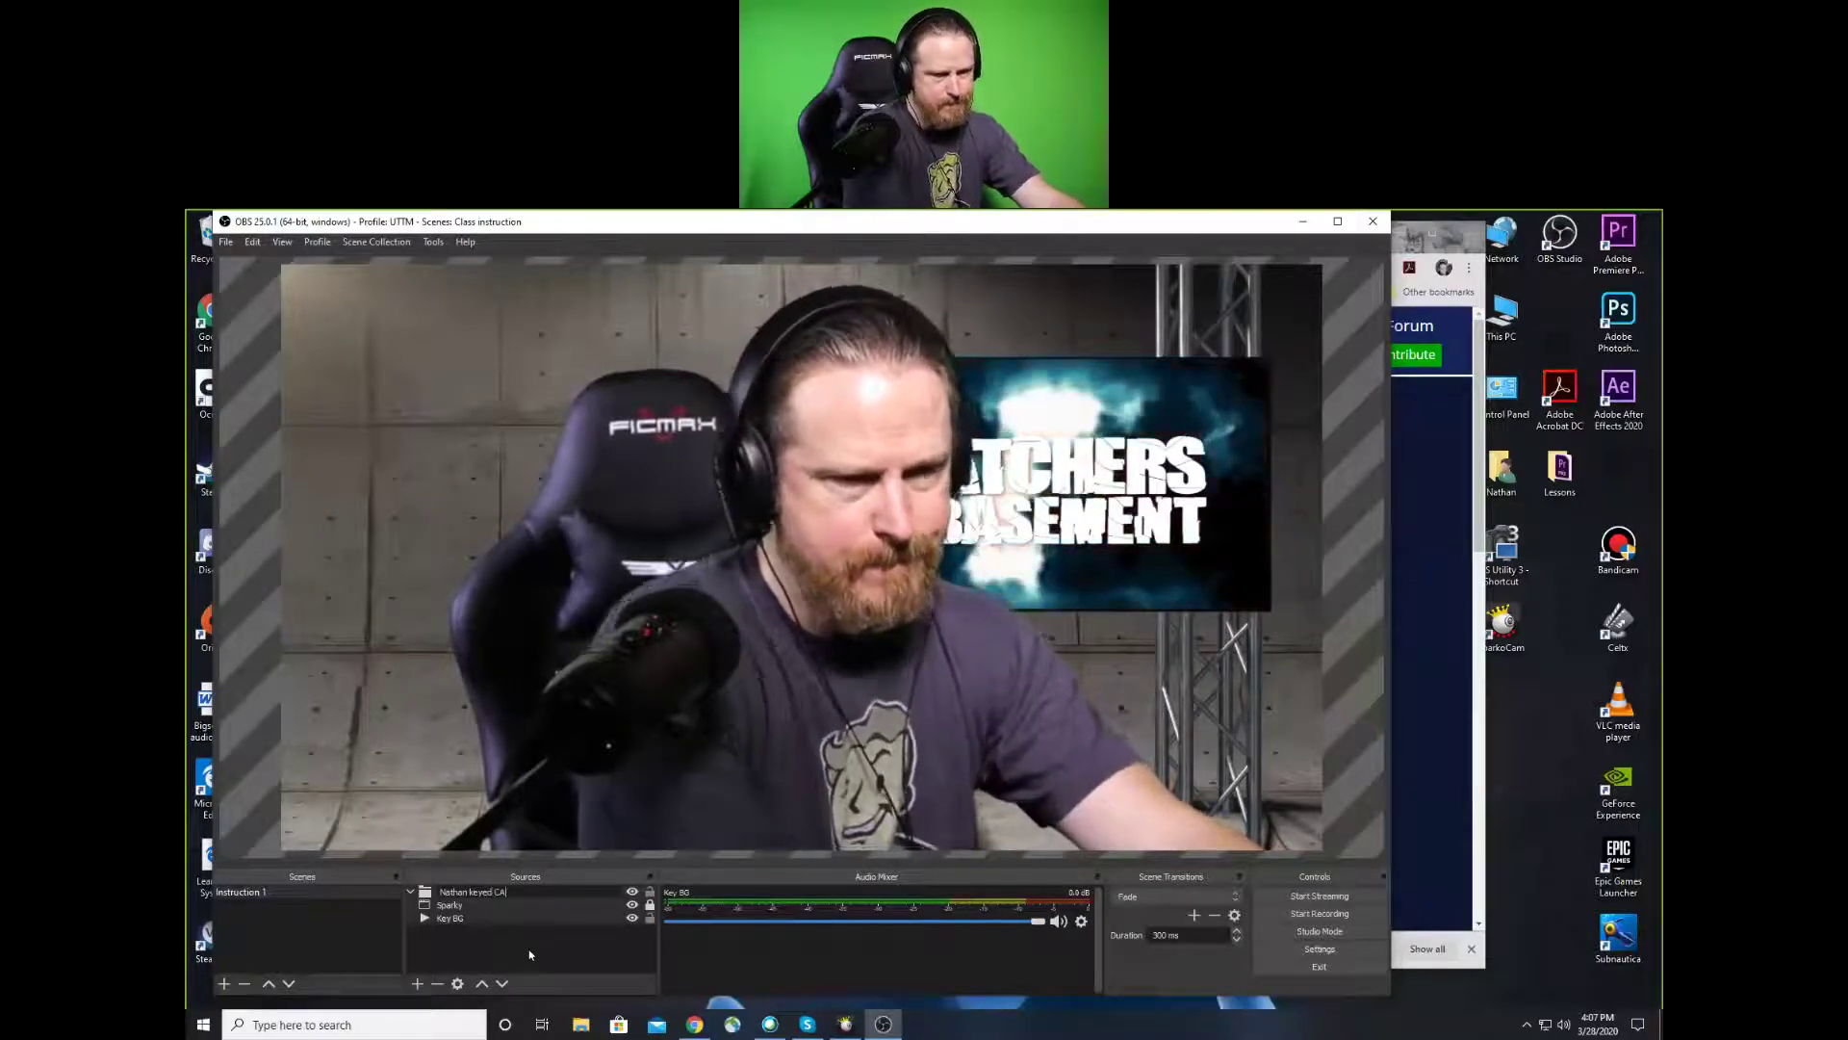
key("Return")
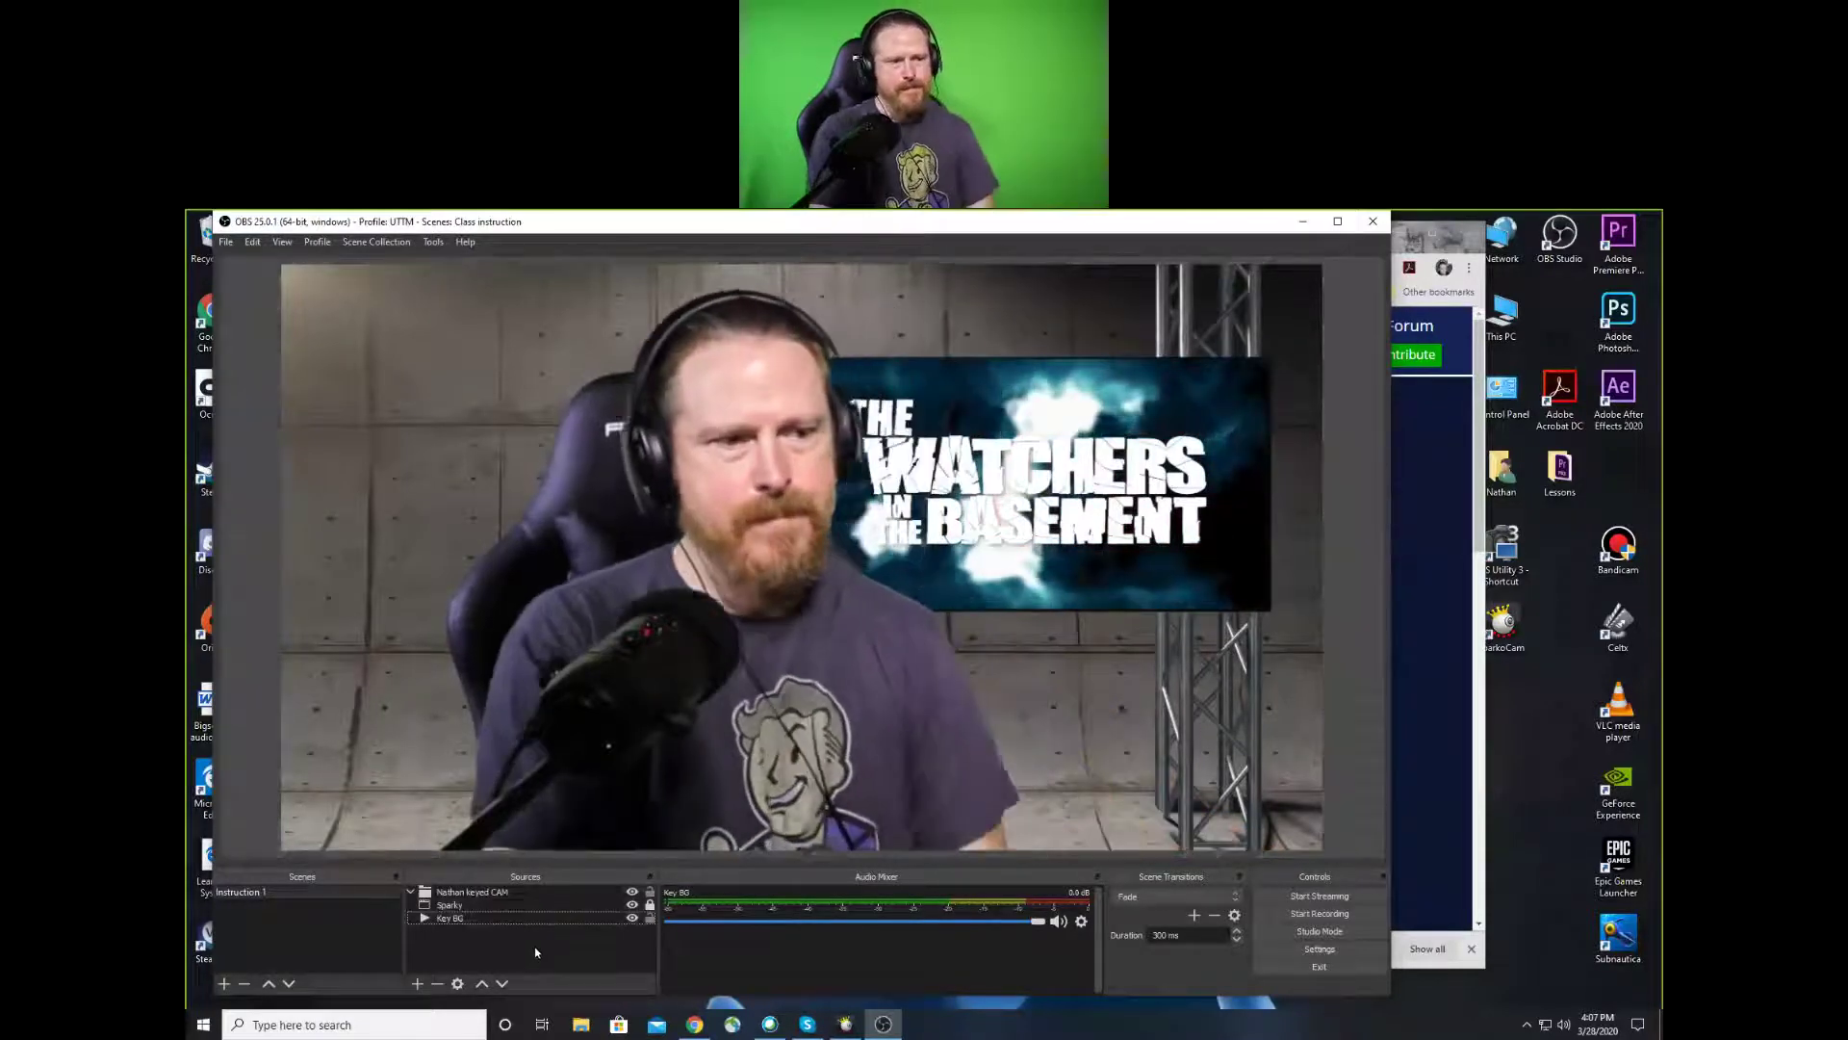
Collapse the keyed CAM group, hide the whole group and show it again
left_click(412, 894)
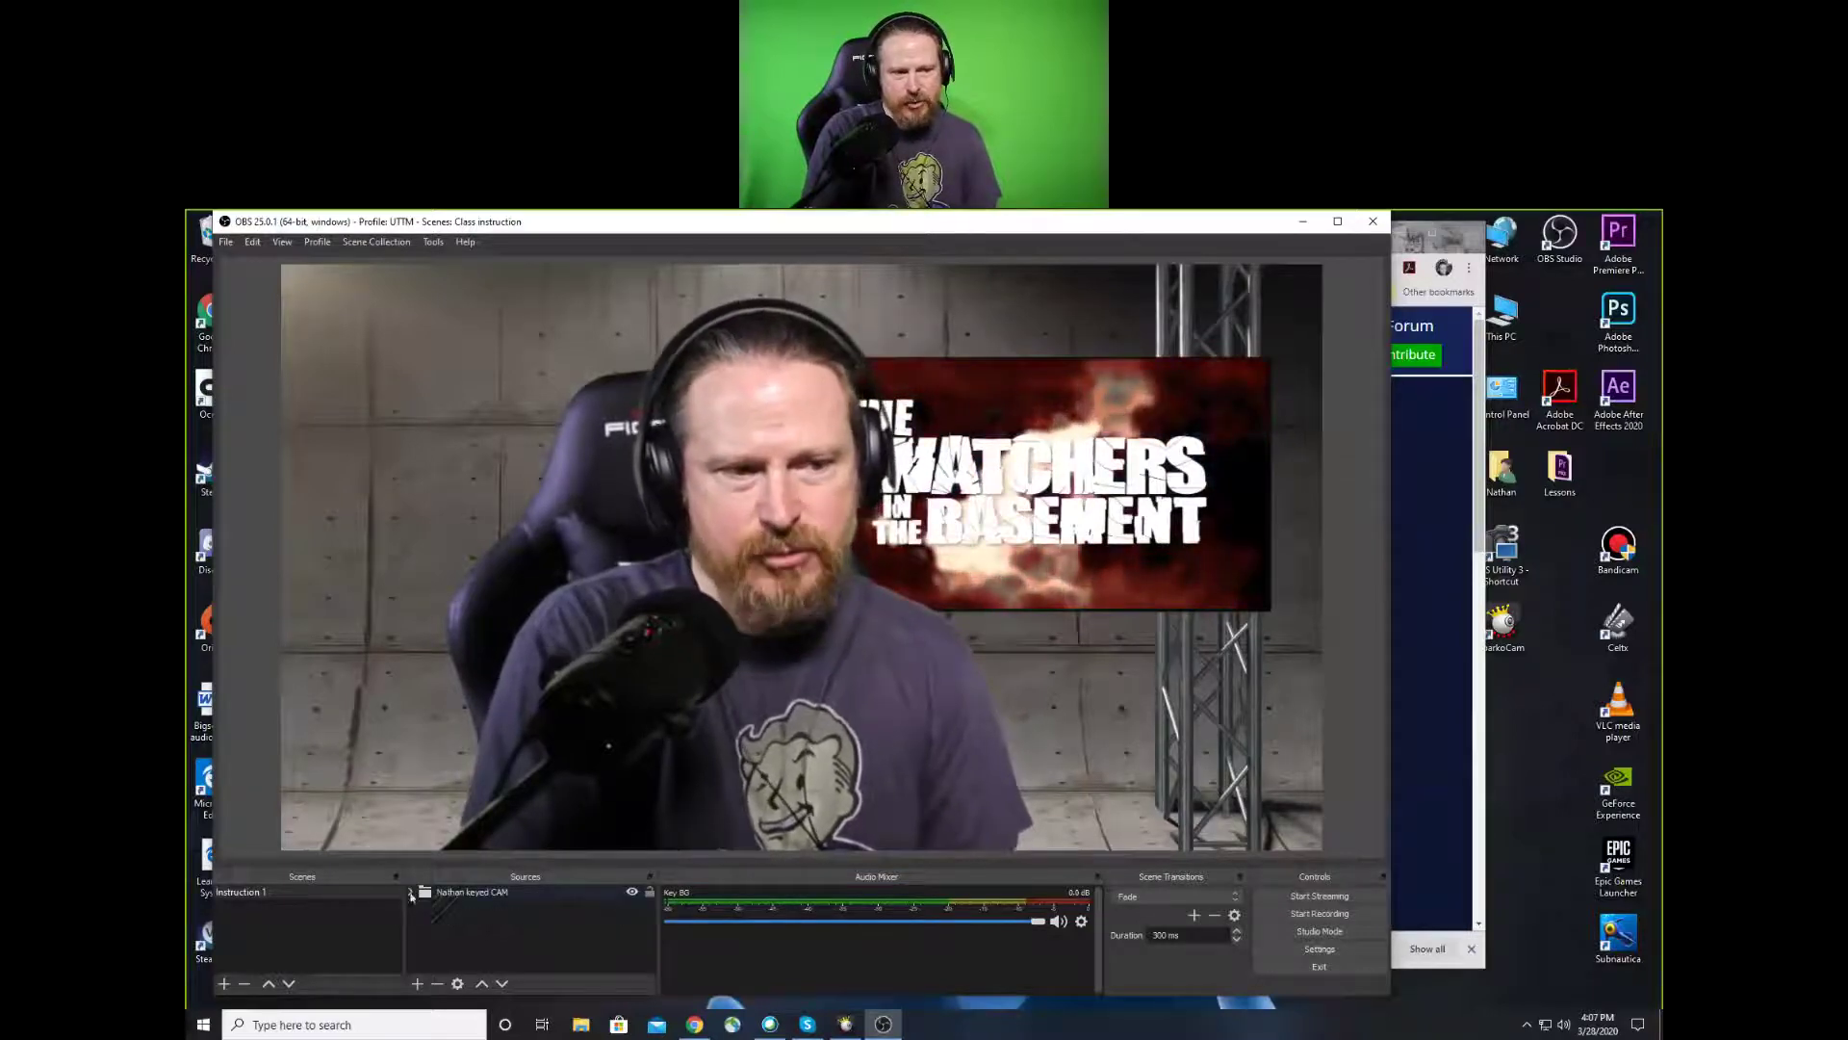
left_click(632, 893)
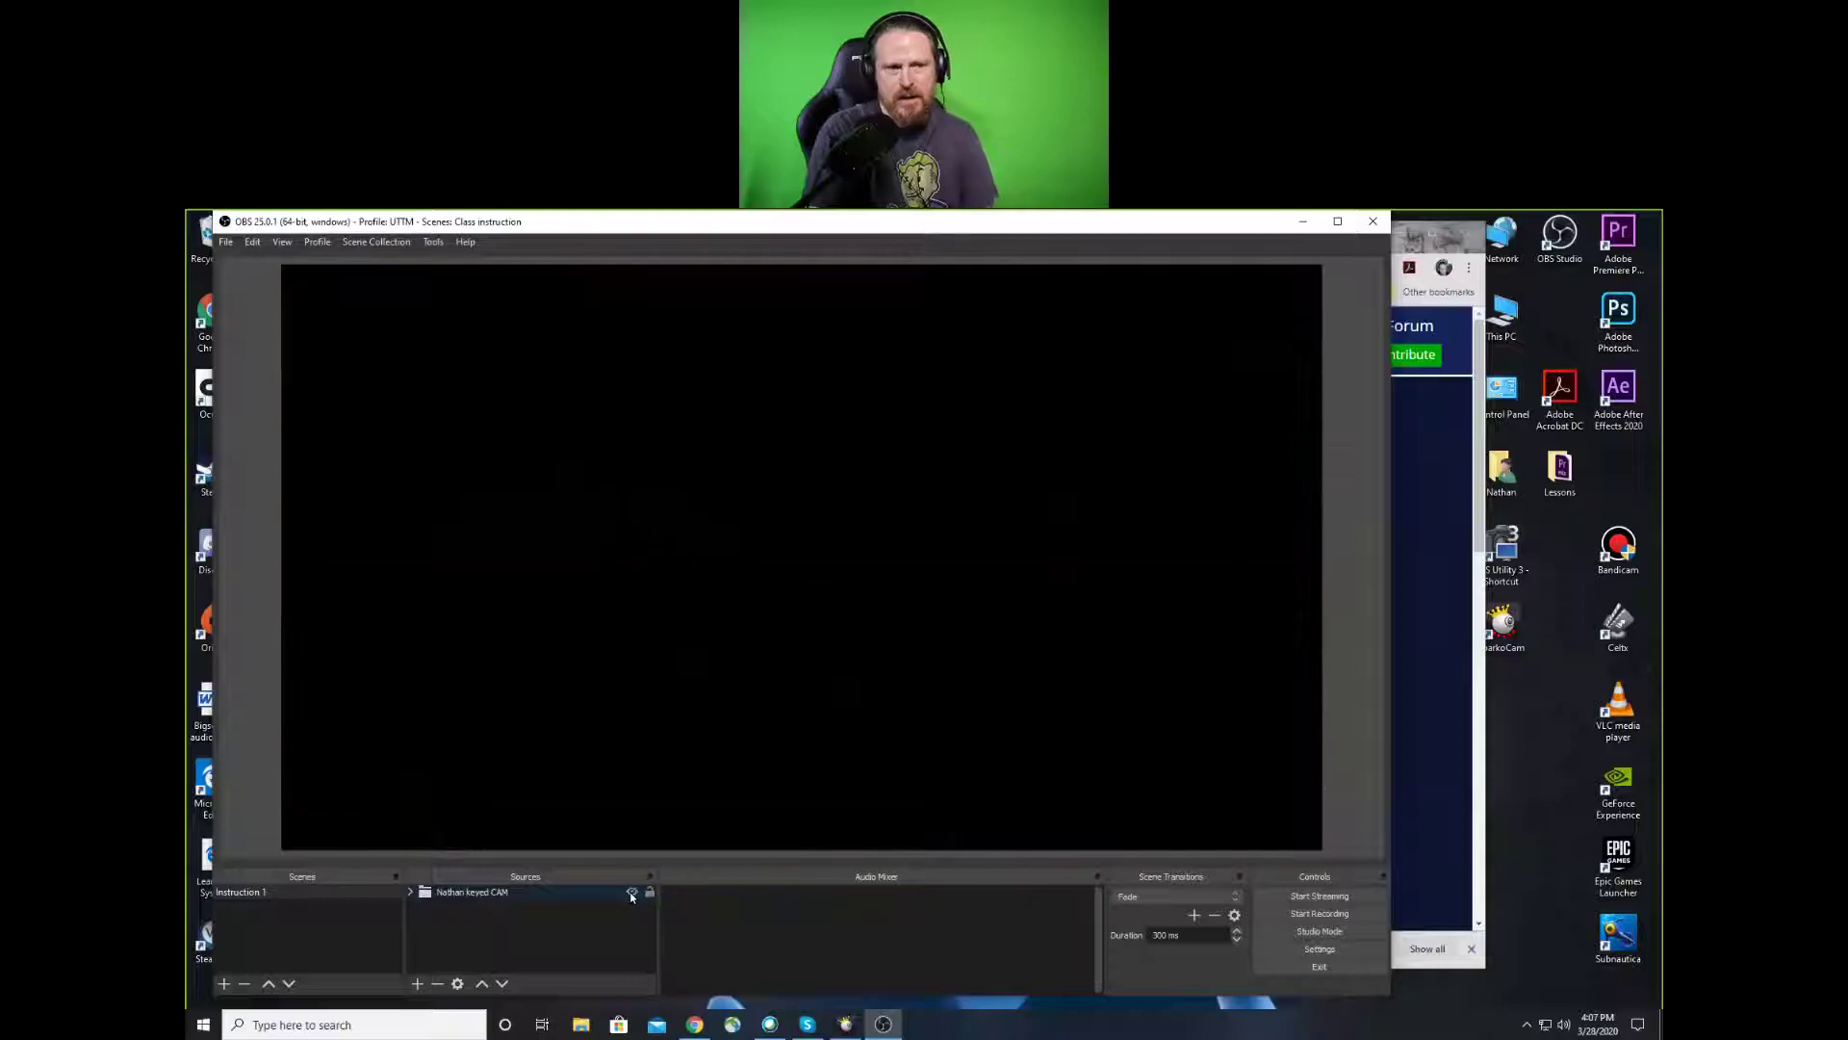
left_click(632, 893)
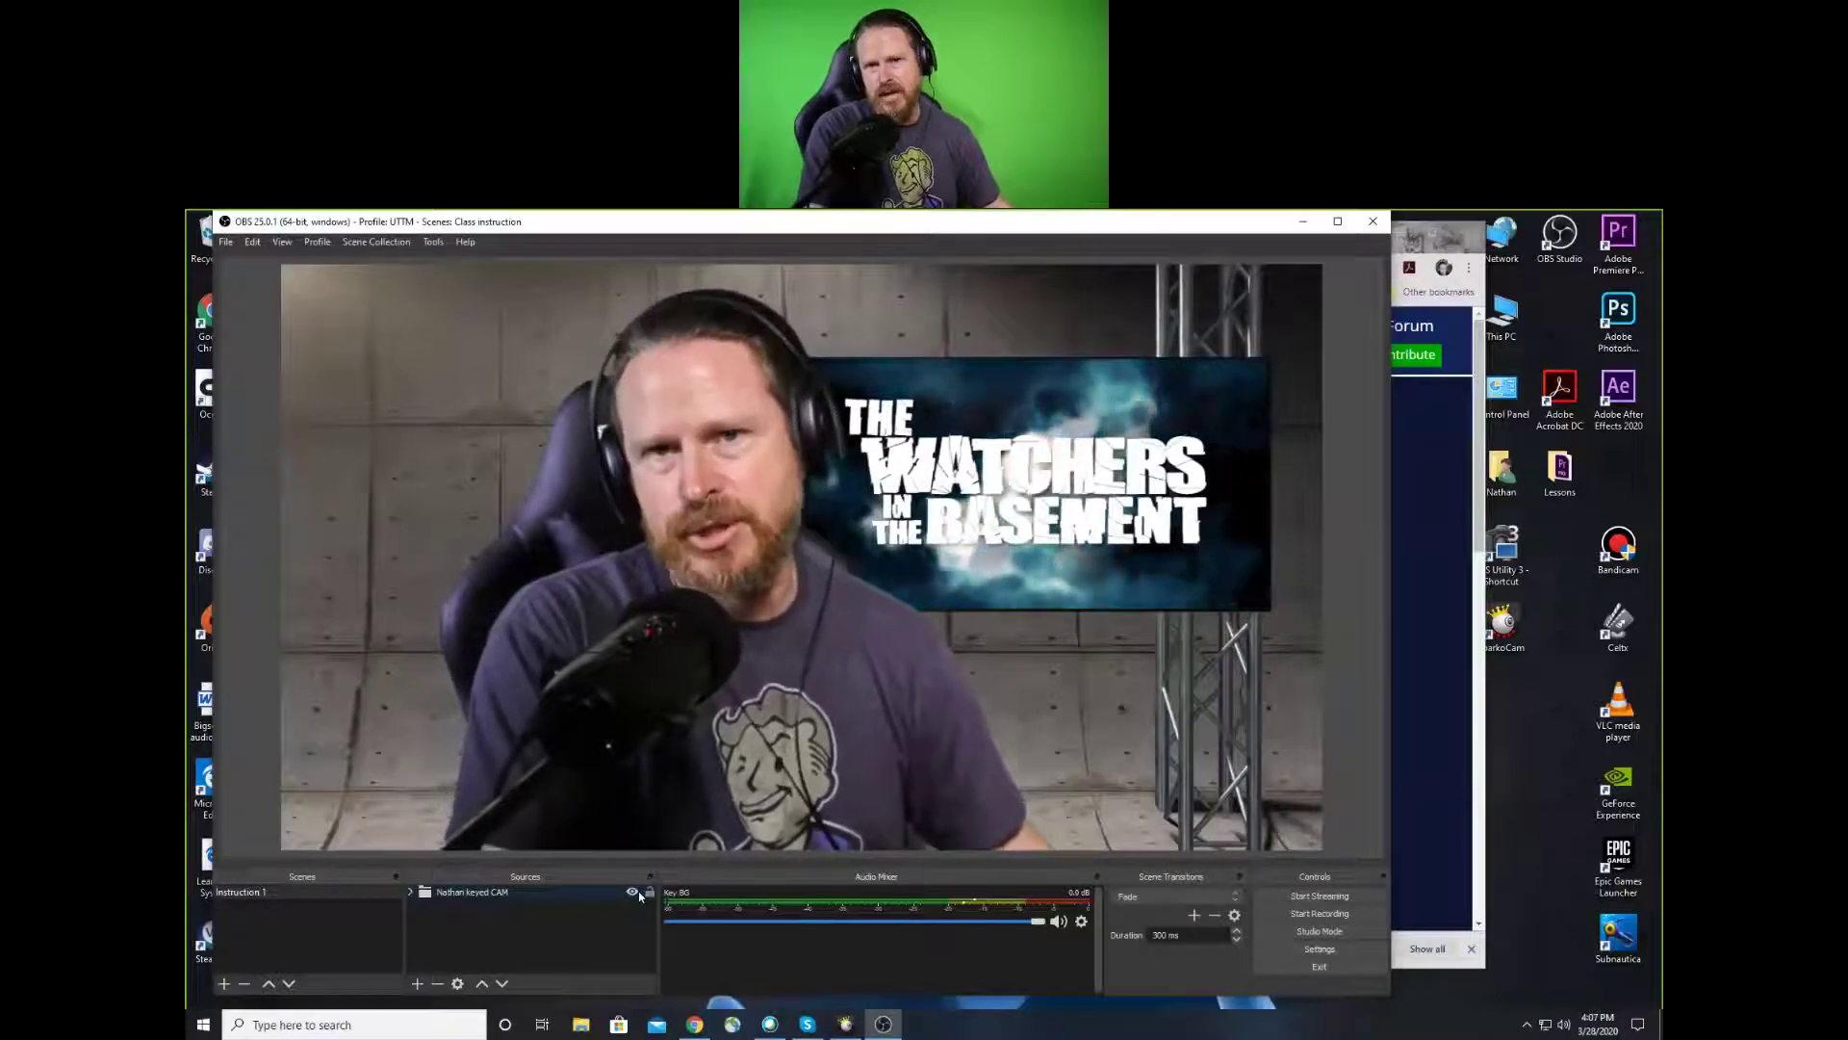
left_click(410, 892)
left_click(430, 906)
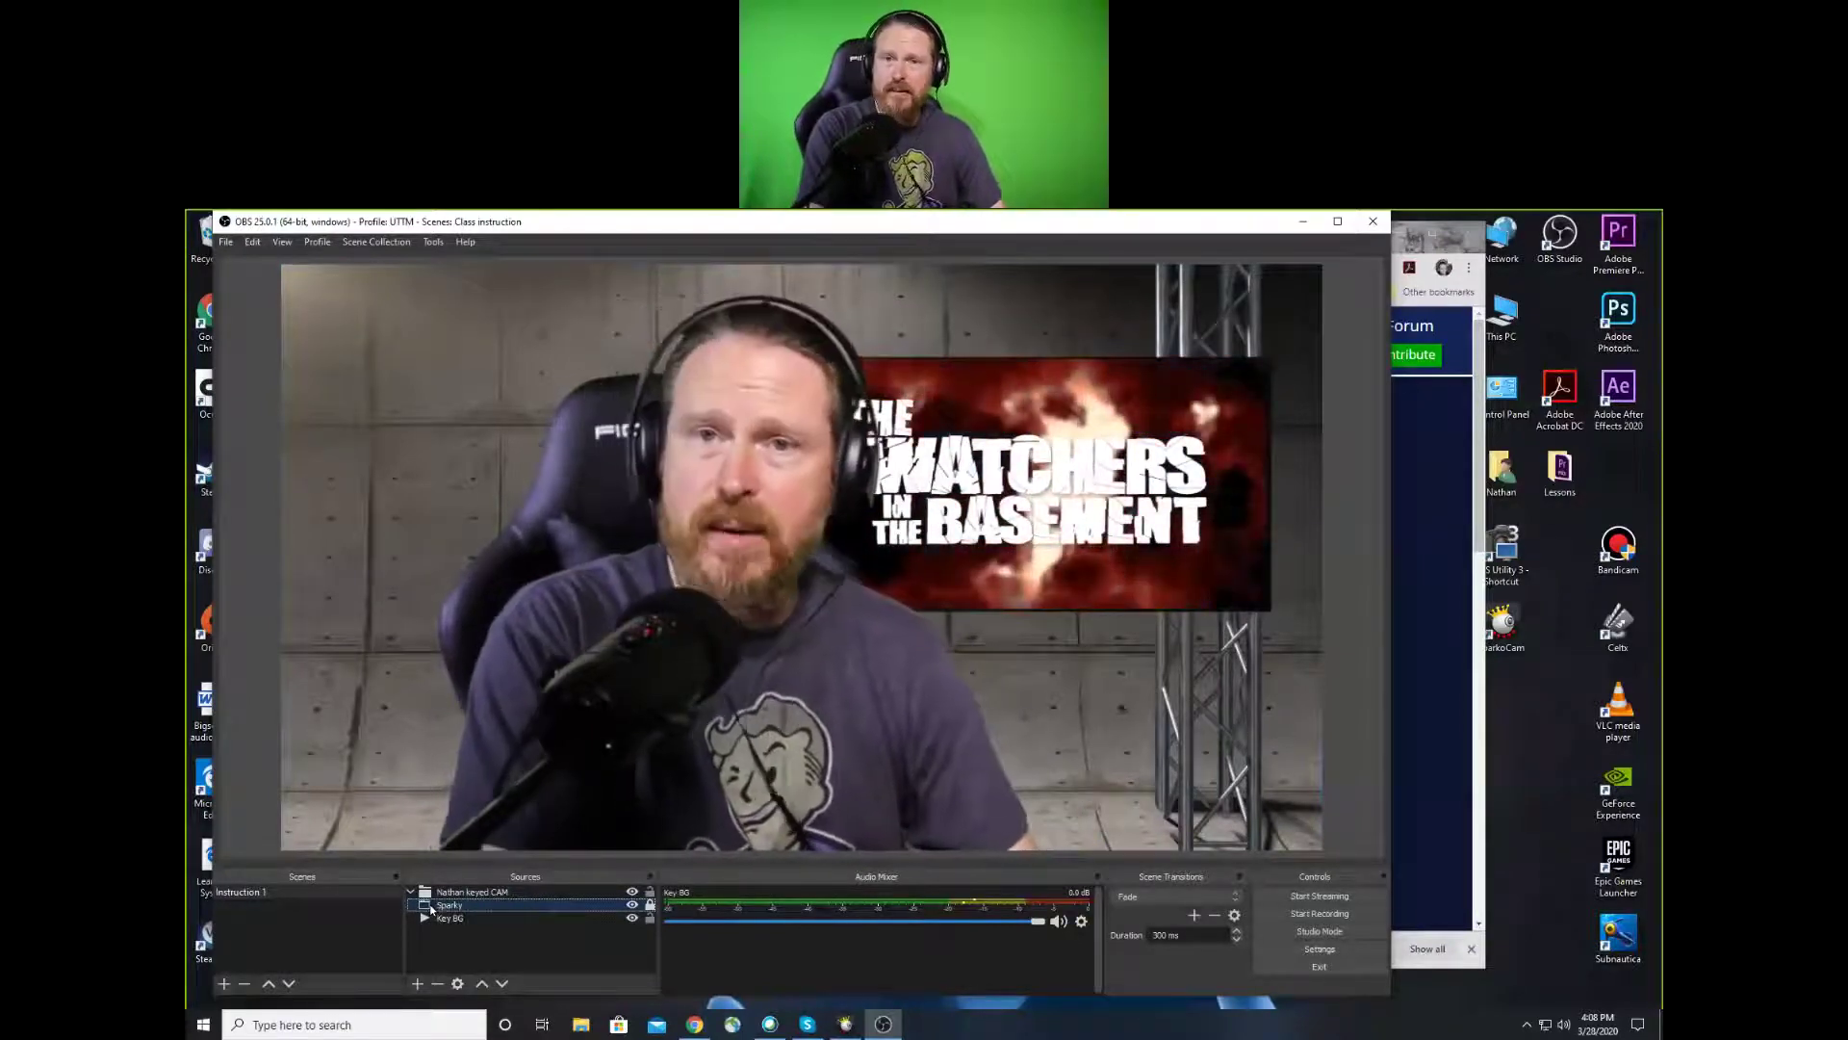
left_click(419, 983)
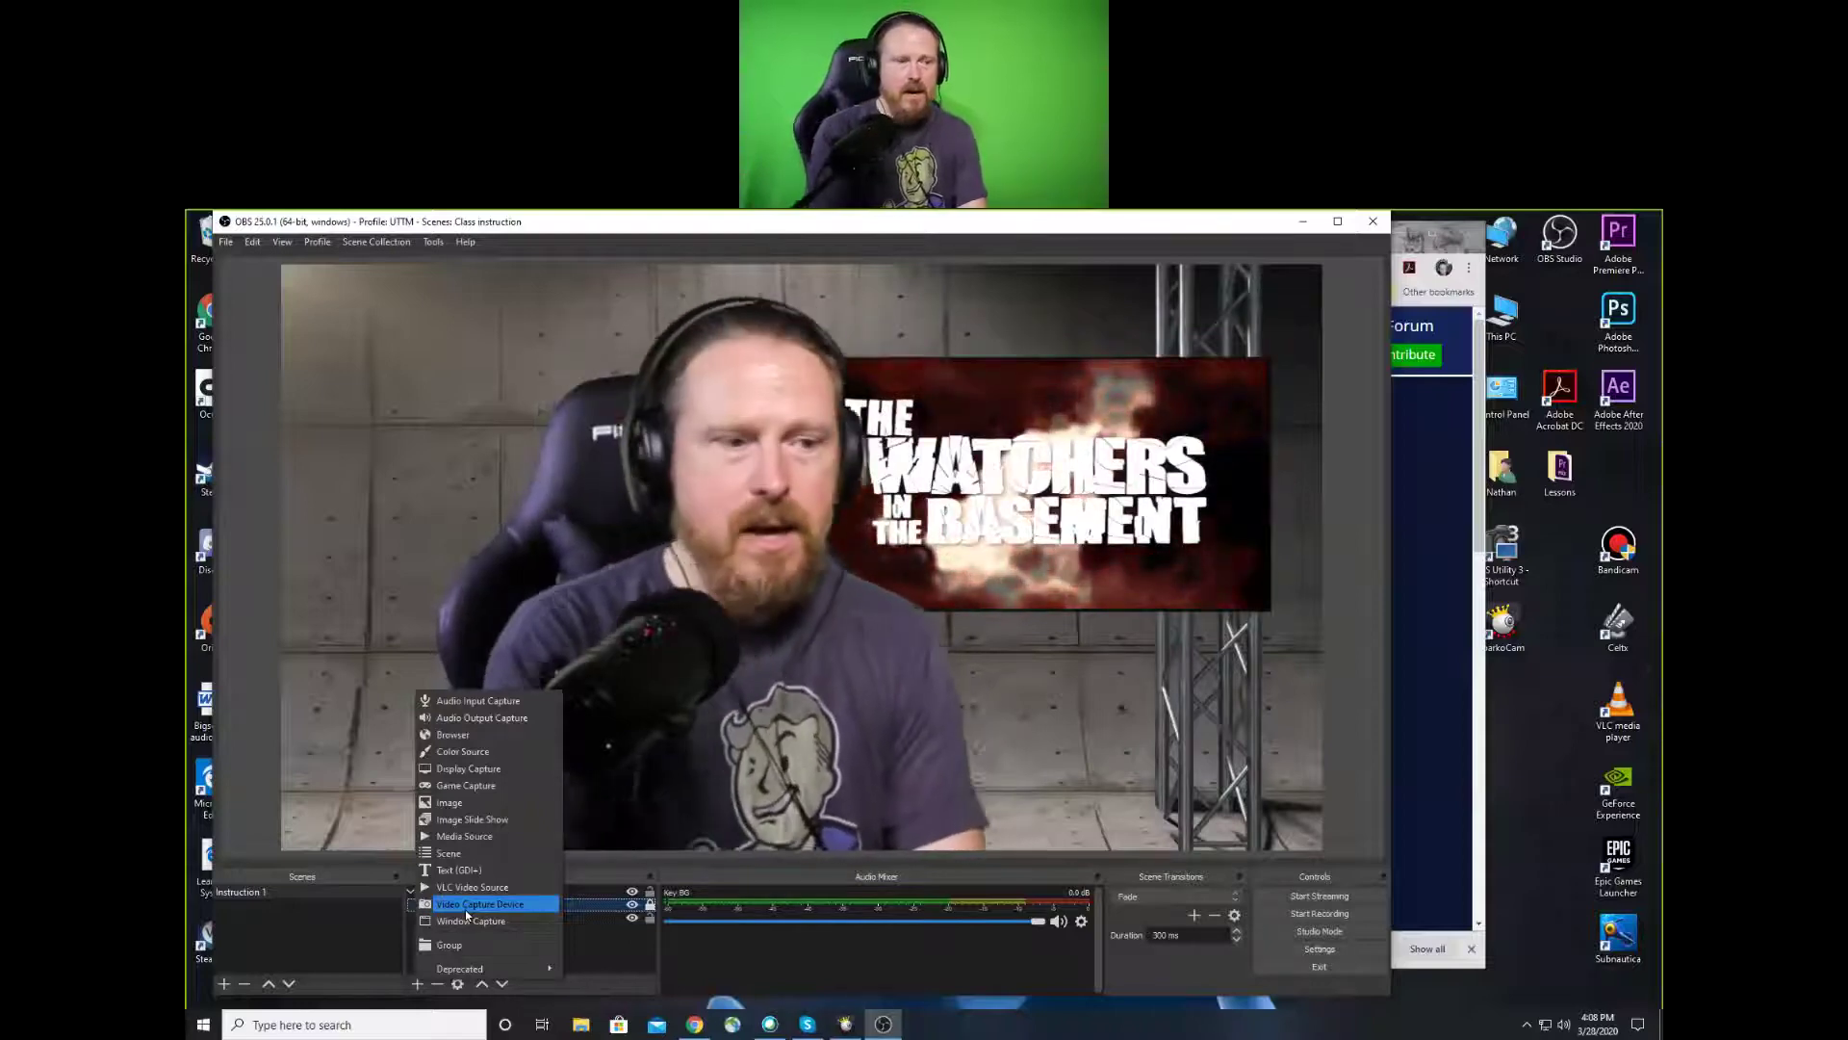
left_click(603, 934)
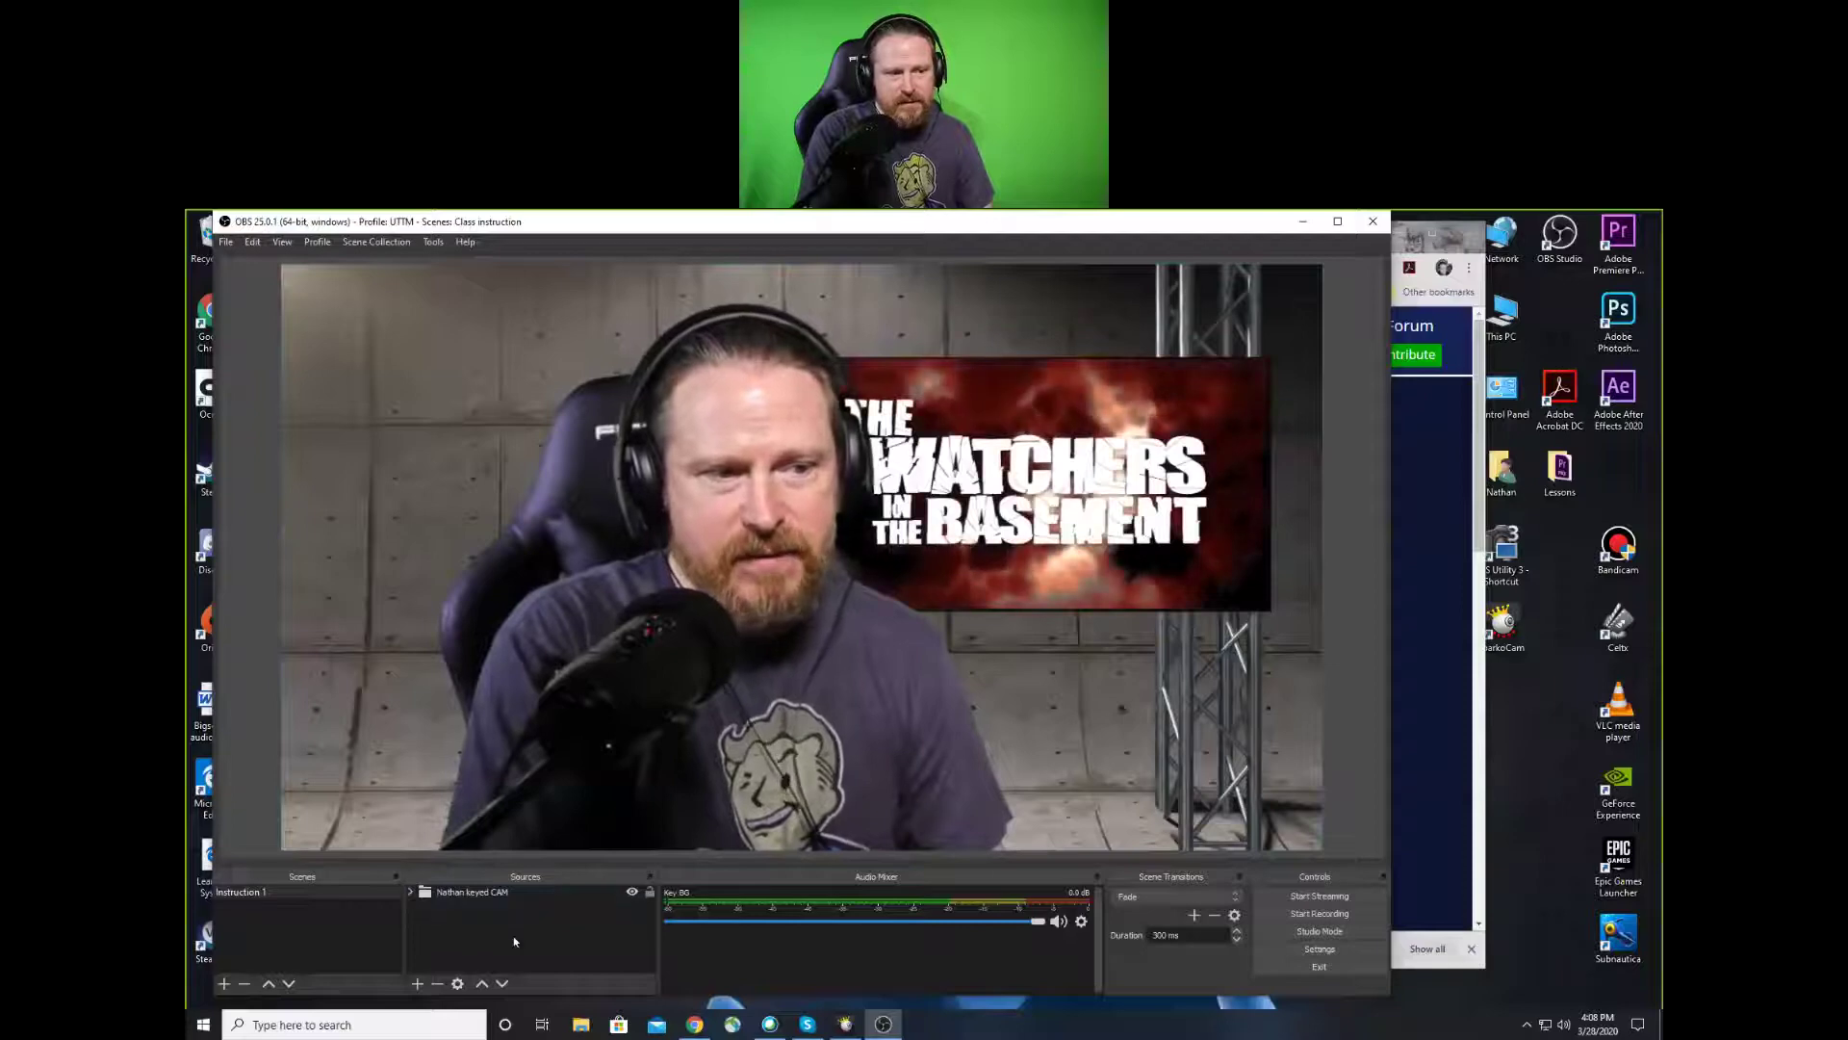
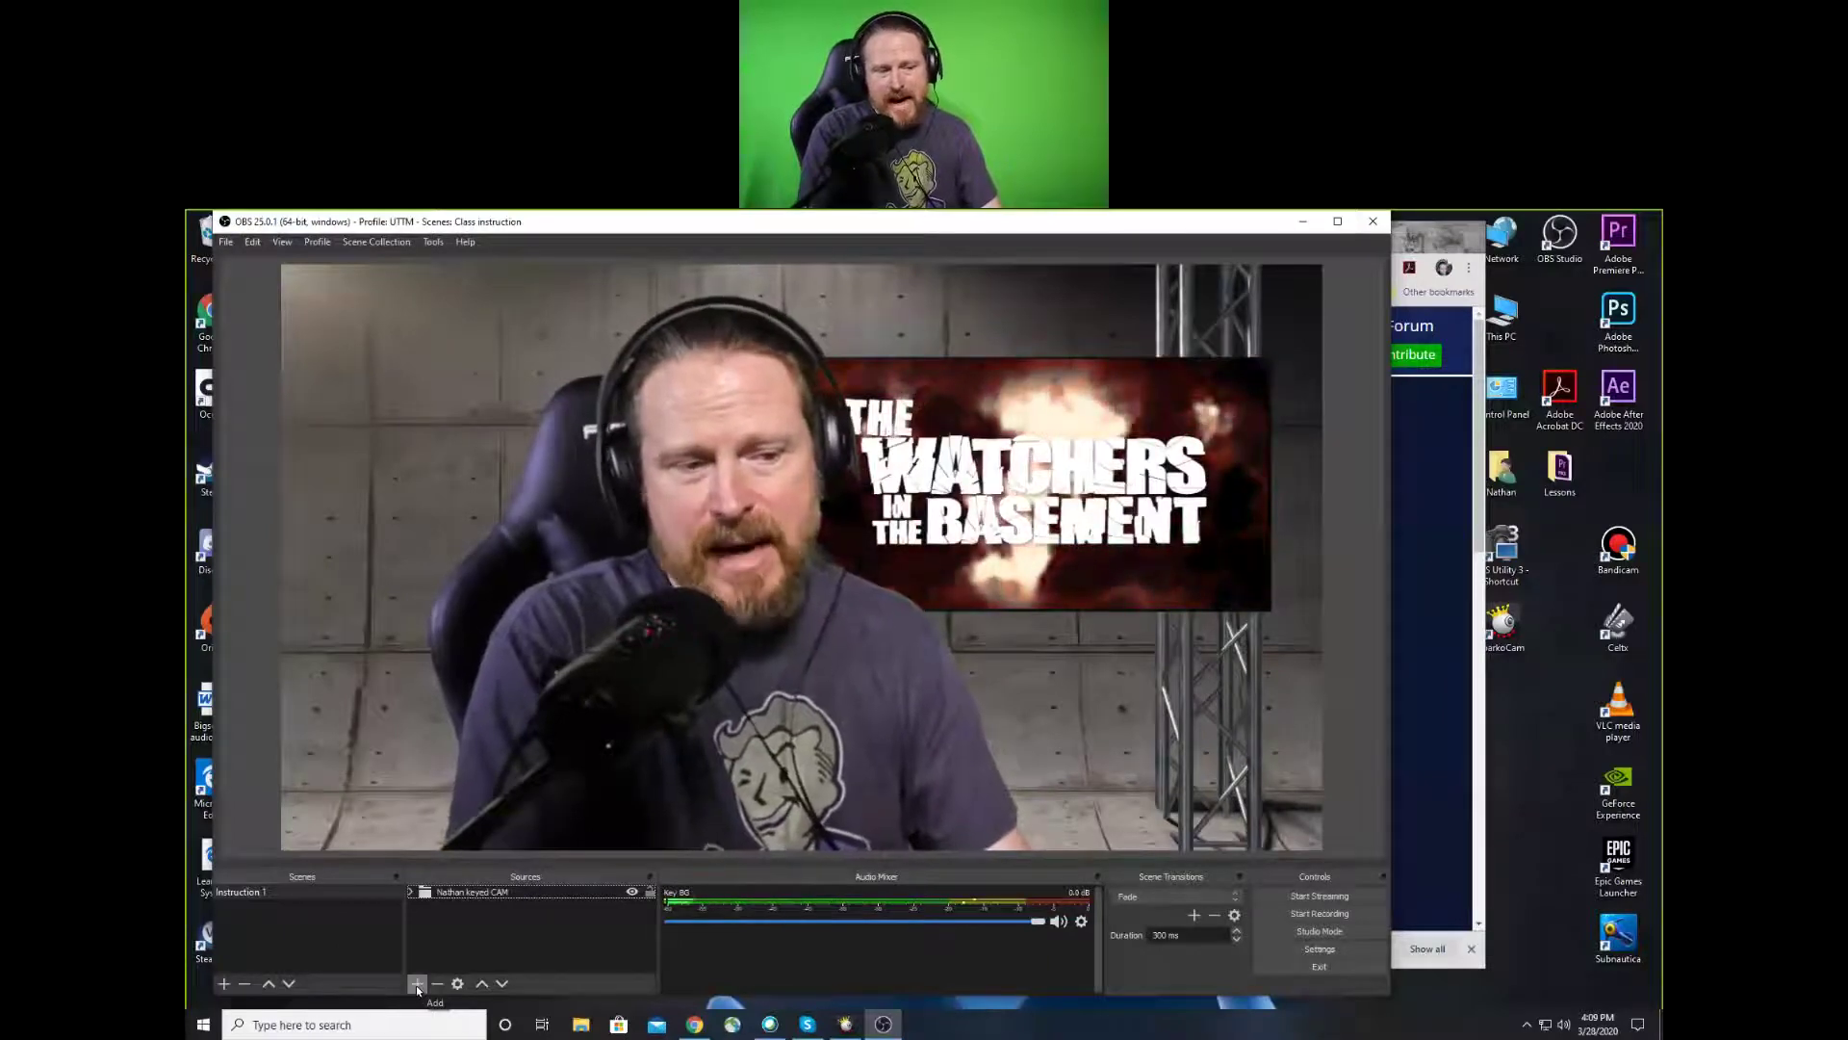
Add a new Audio Input Capture source to the Instruction 1 scene, named with the presenter's first name followed by "Mic"
left_click(418, 984)
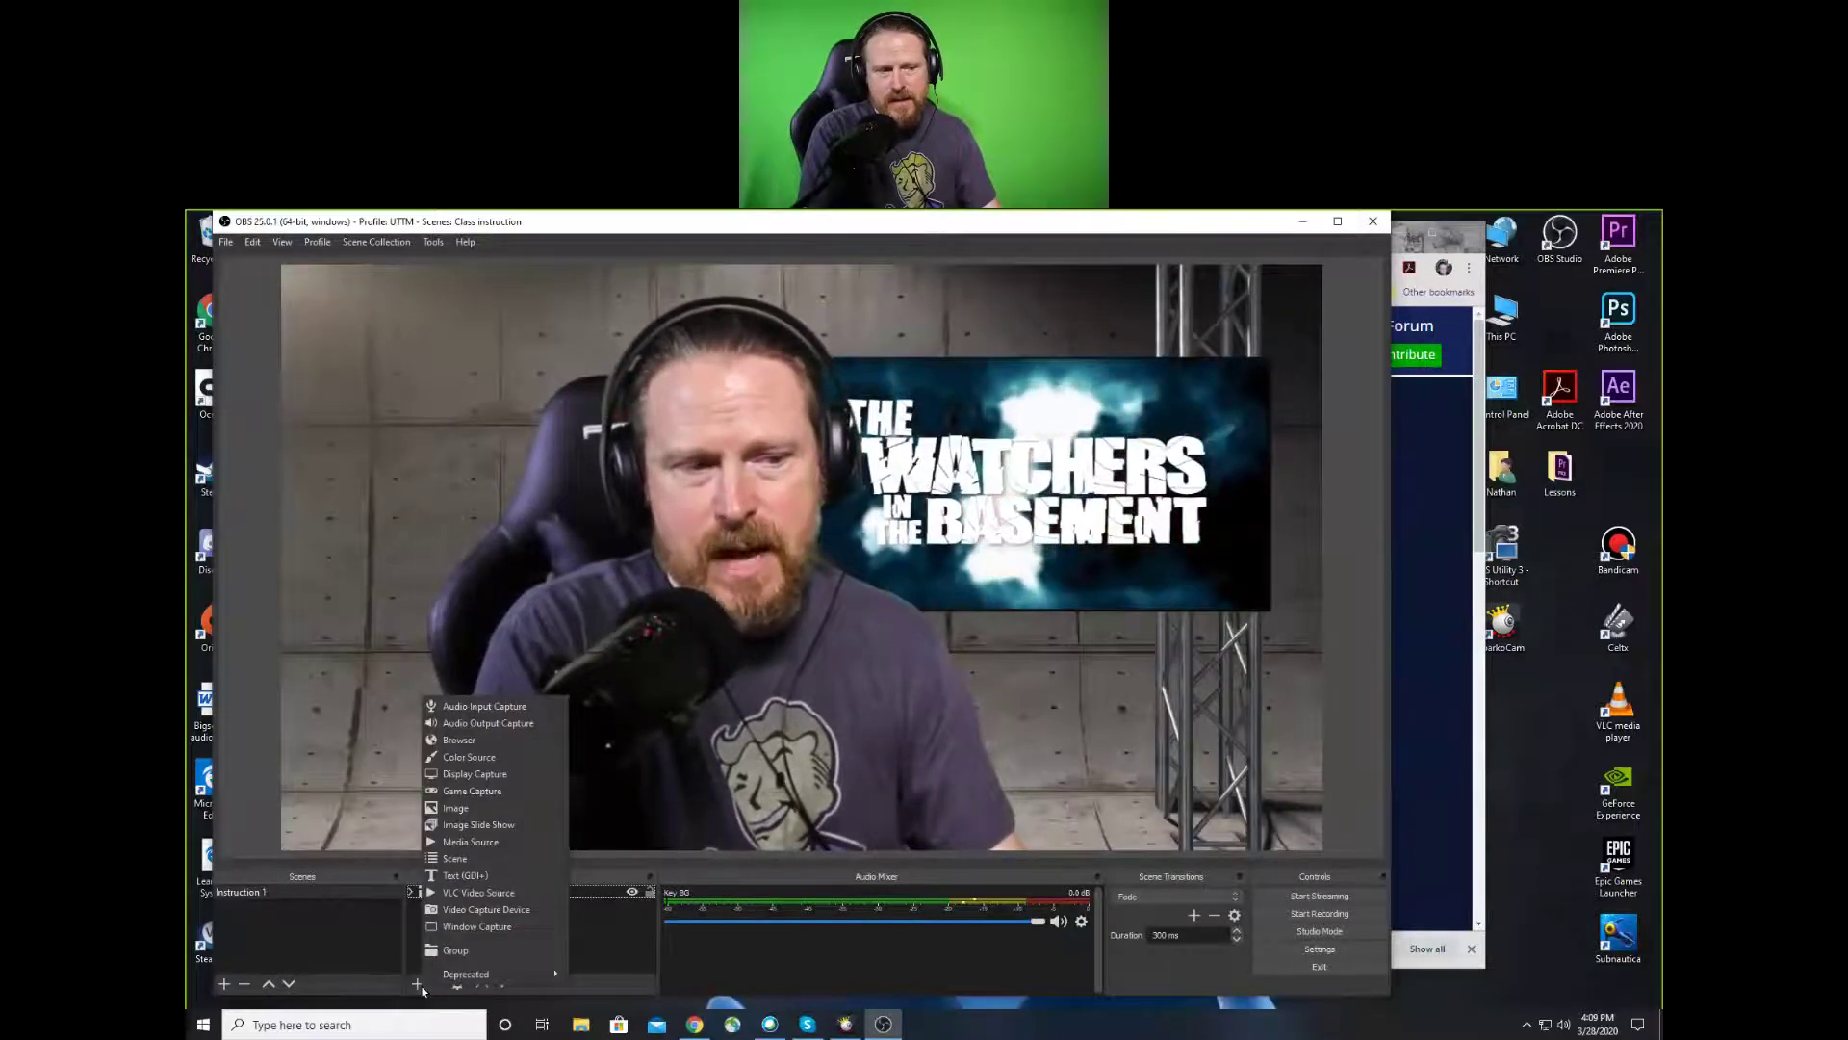
left_click(499, 709)
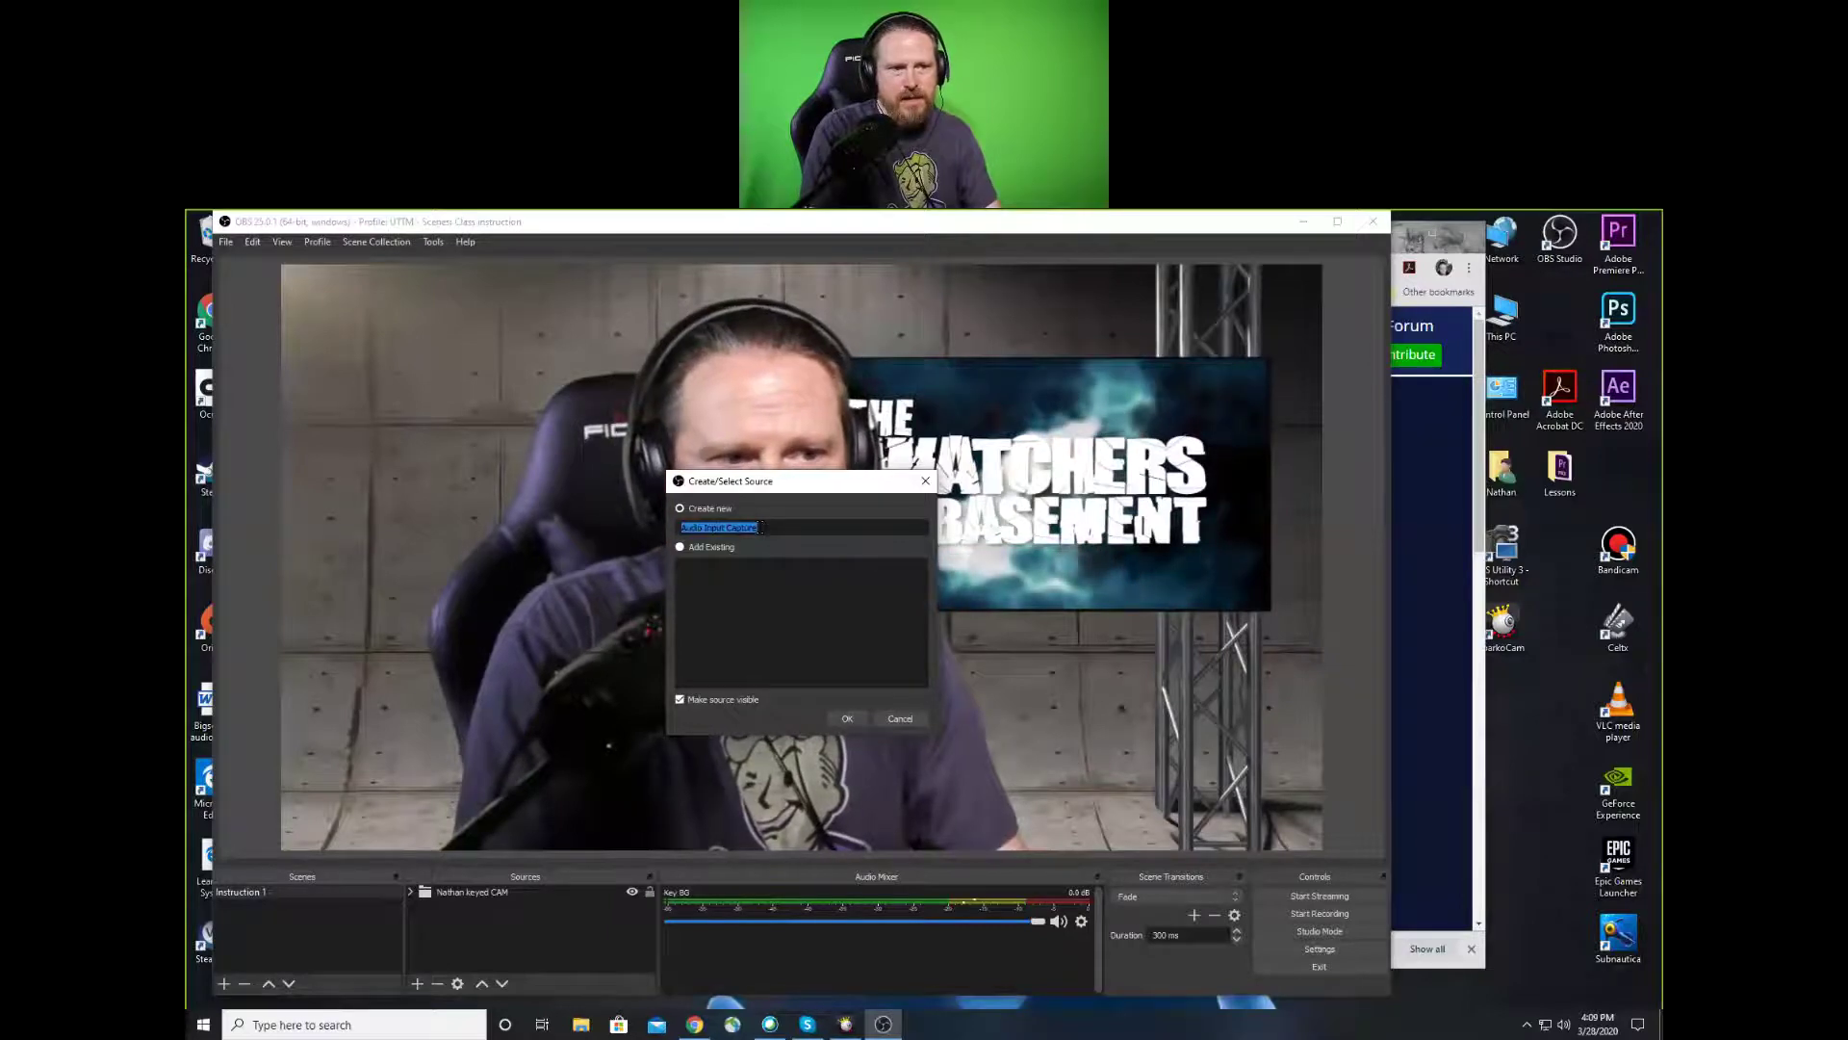
left_click_drag(726, 527, 558, 525)
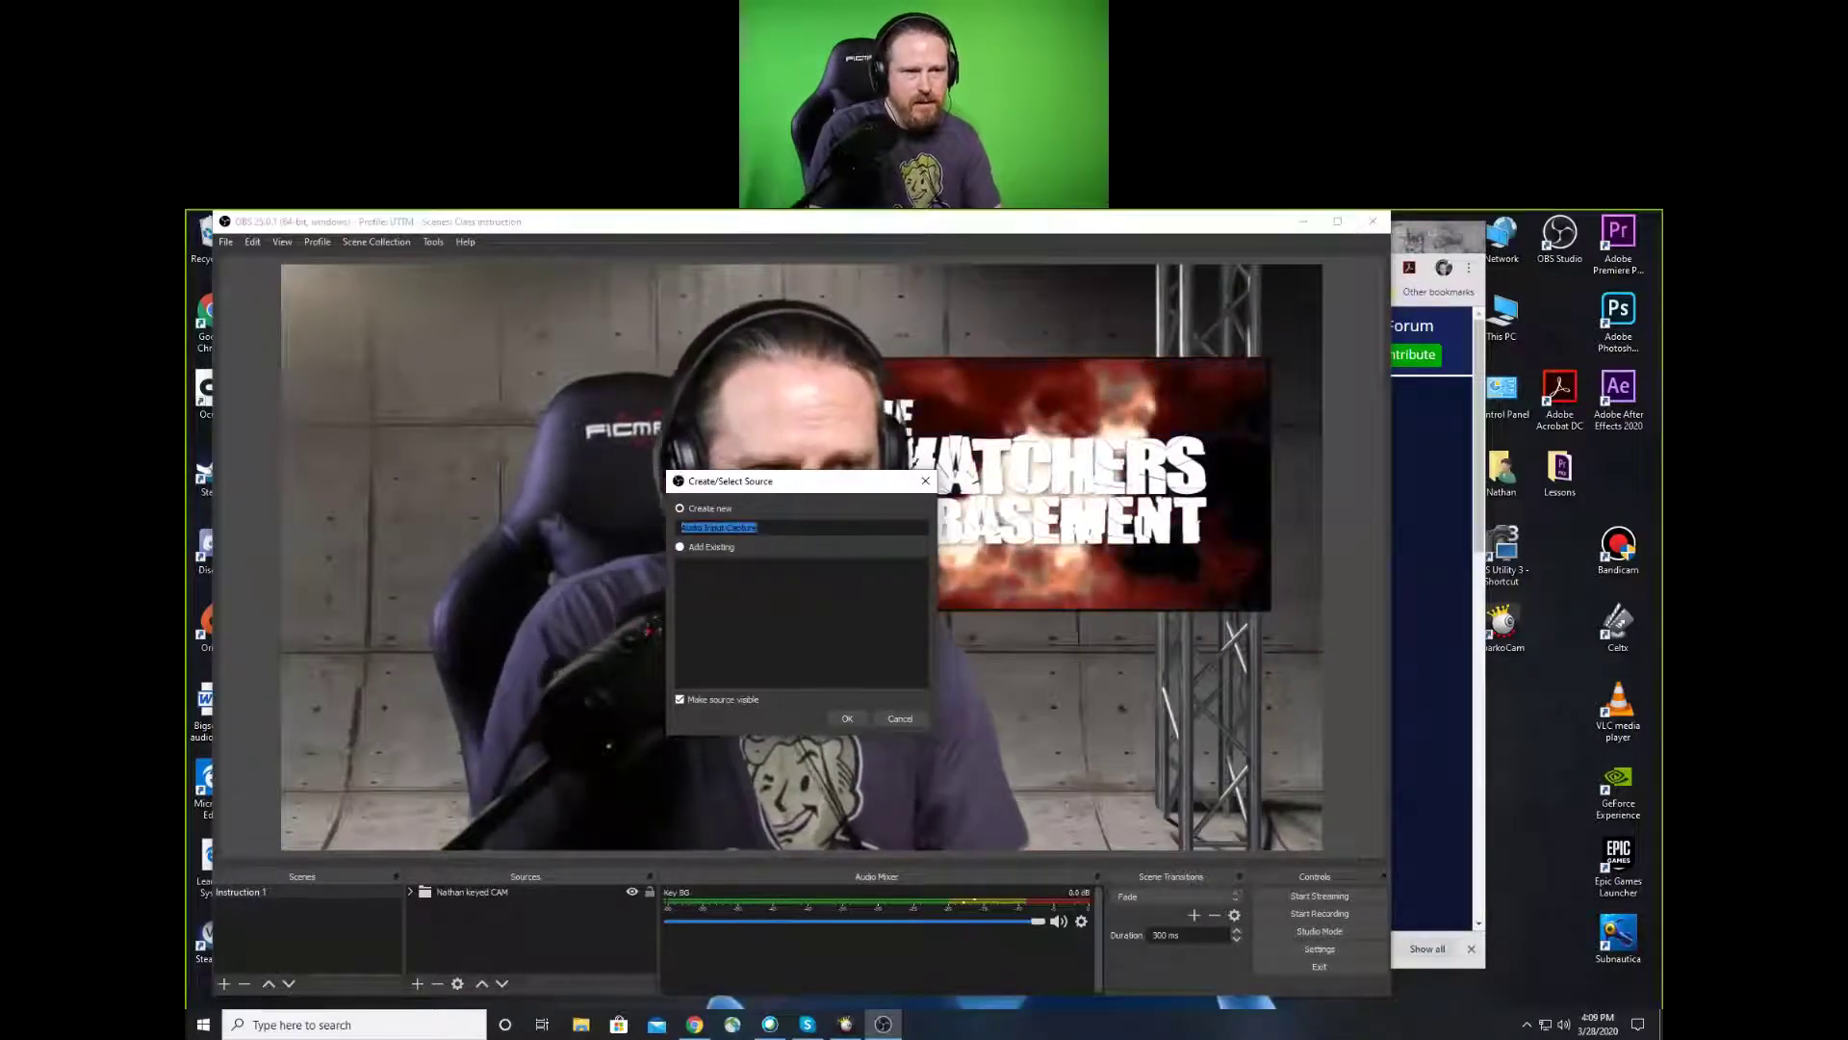
type("Na")
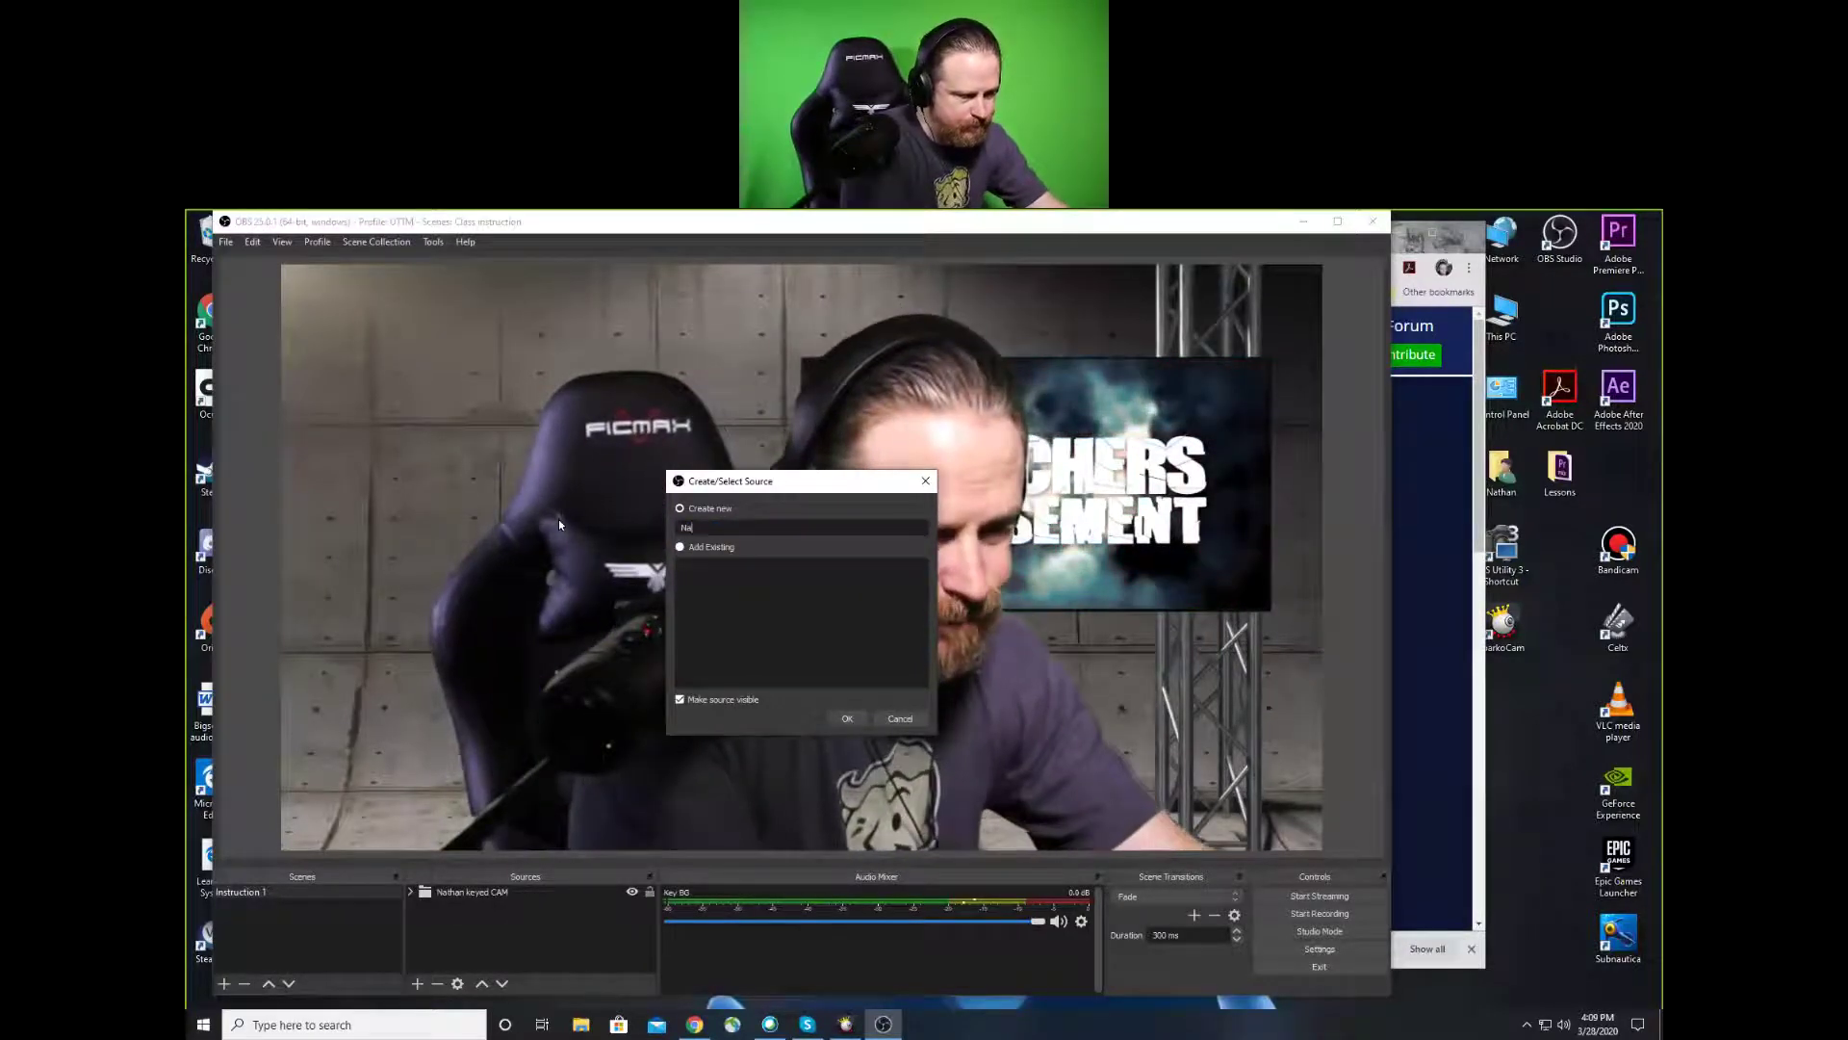
type("than Mic")
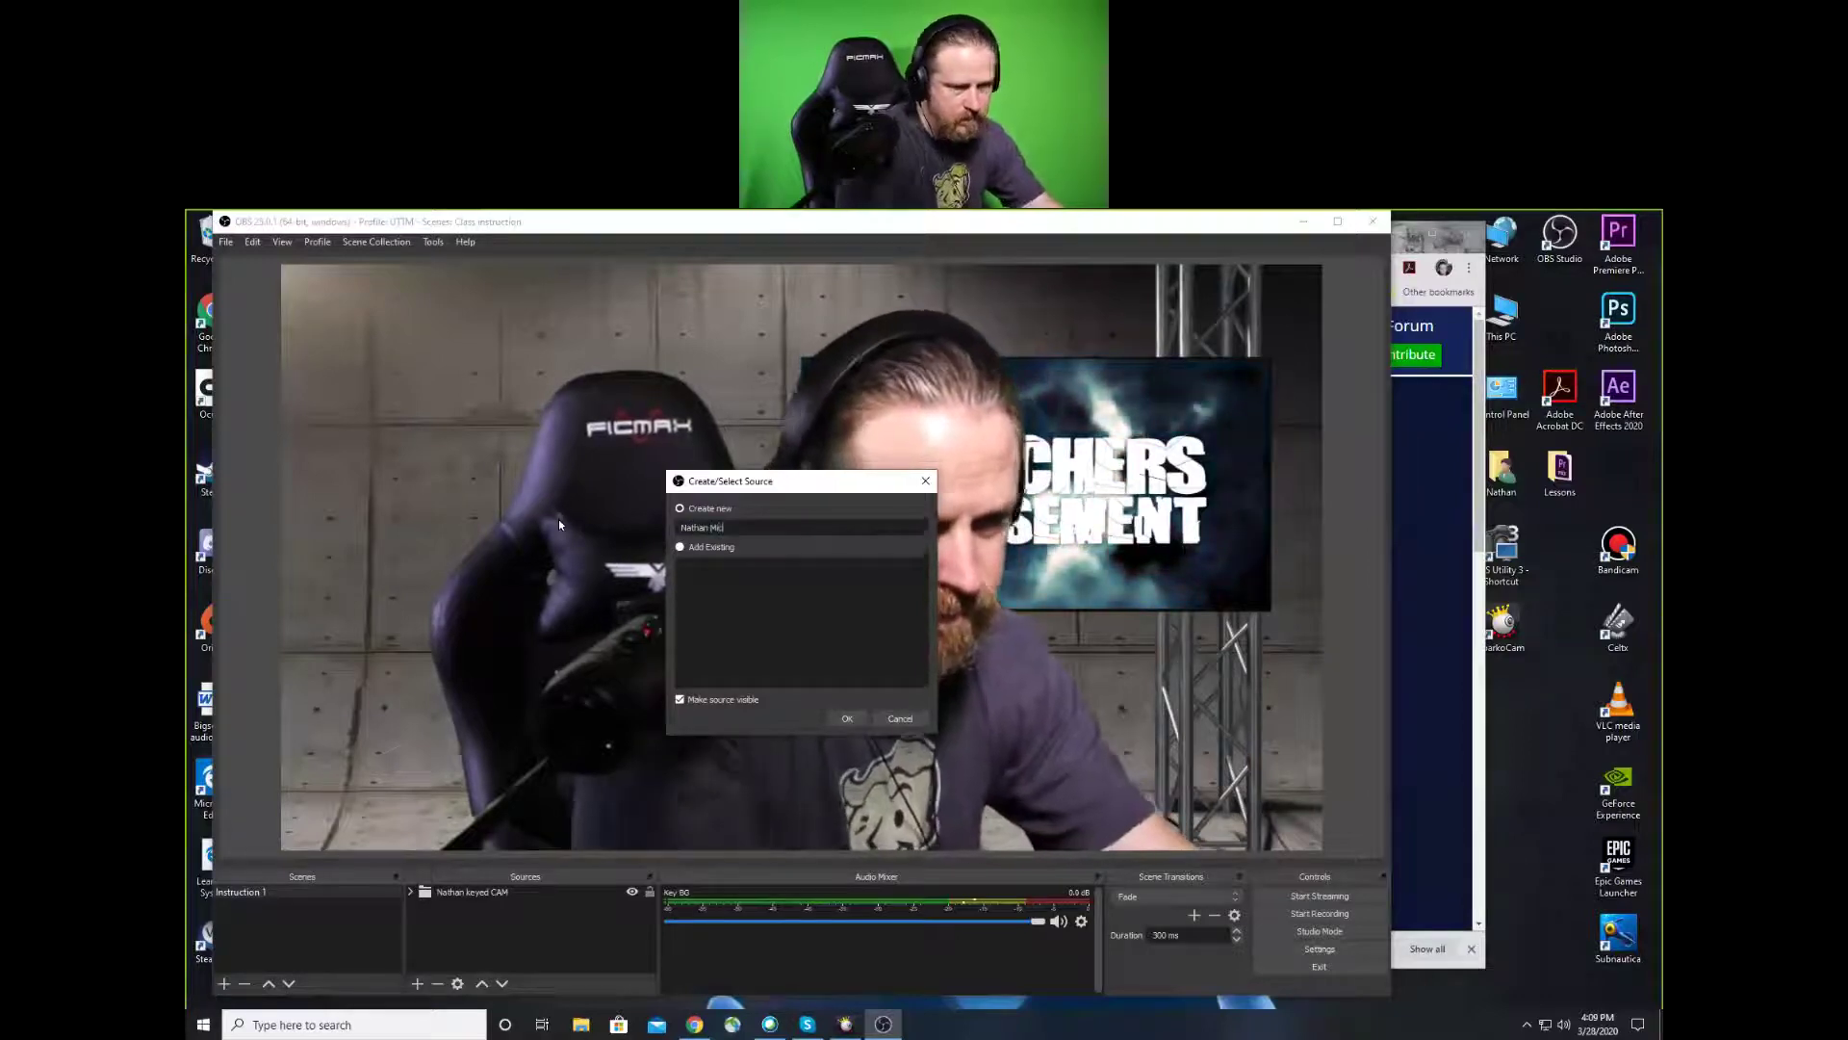
left_click(847, 718)
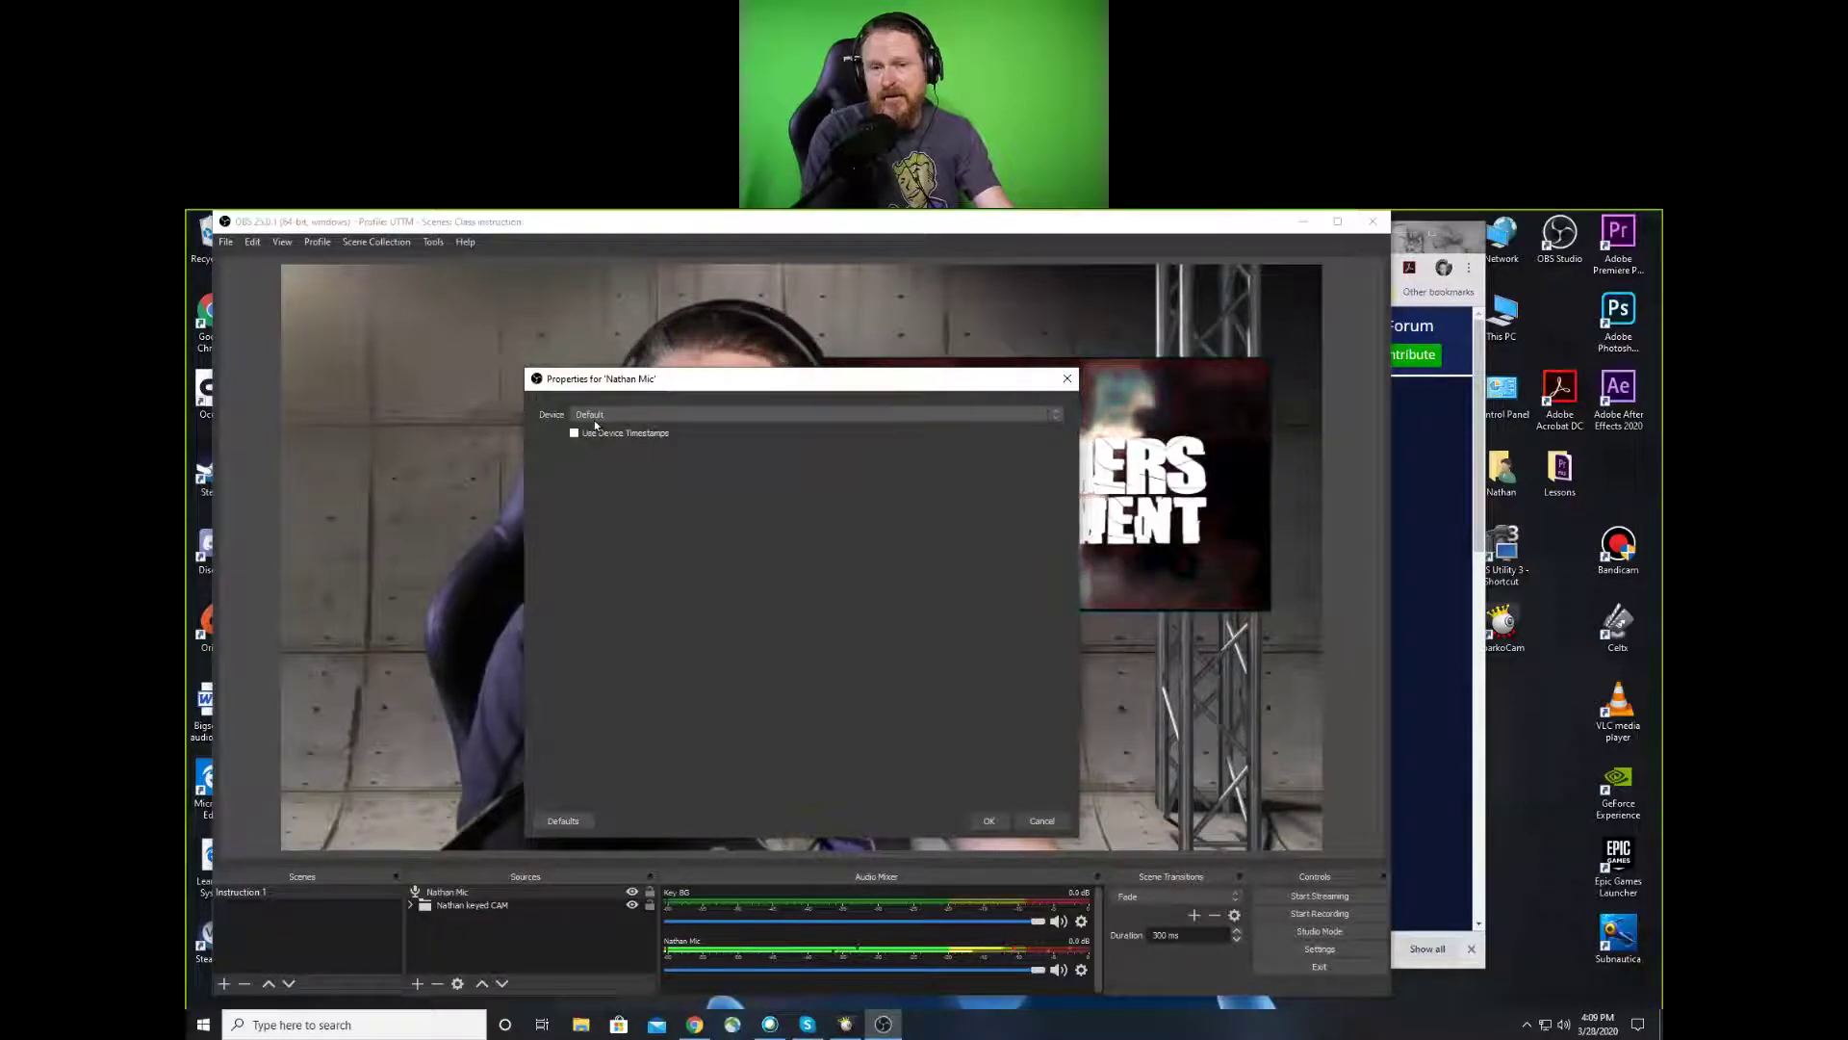
Switch to Windows Settings and examine the System settings for the default sound input device
left_click(206, 1024)
left_click(203, 954)
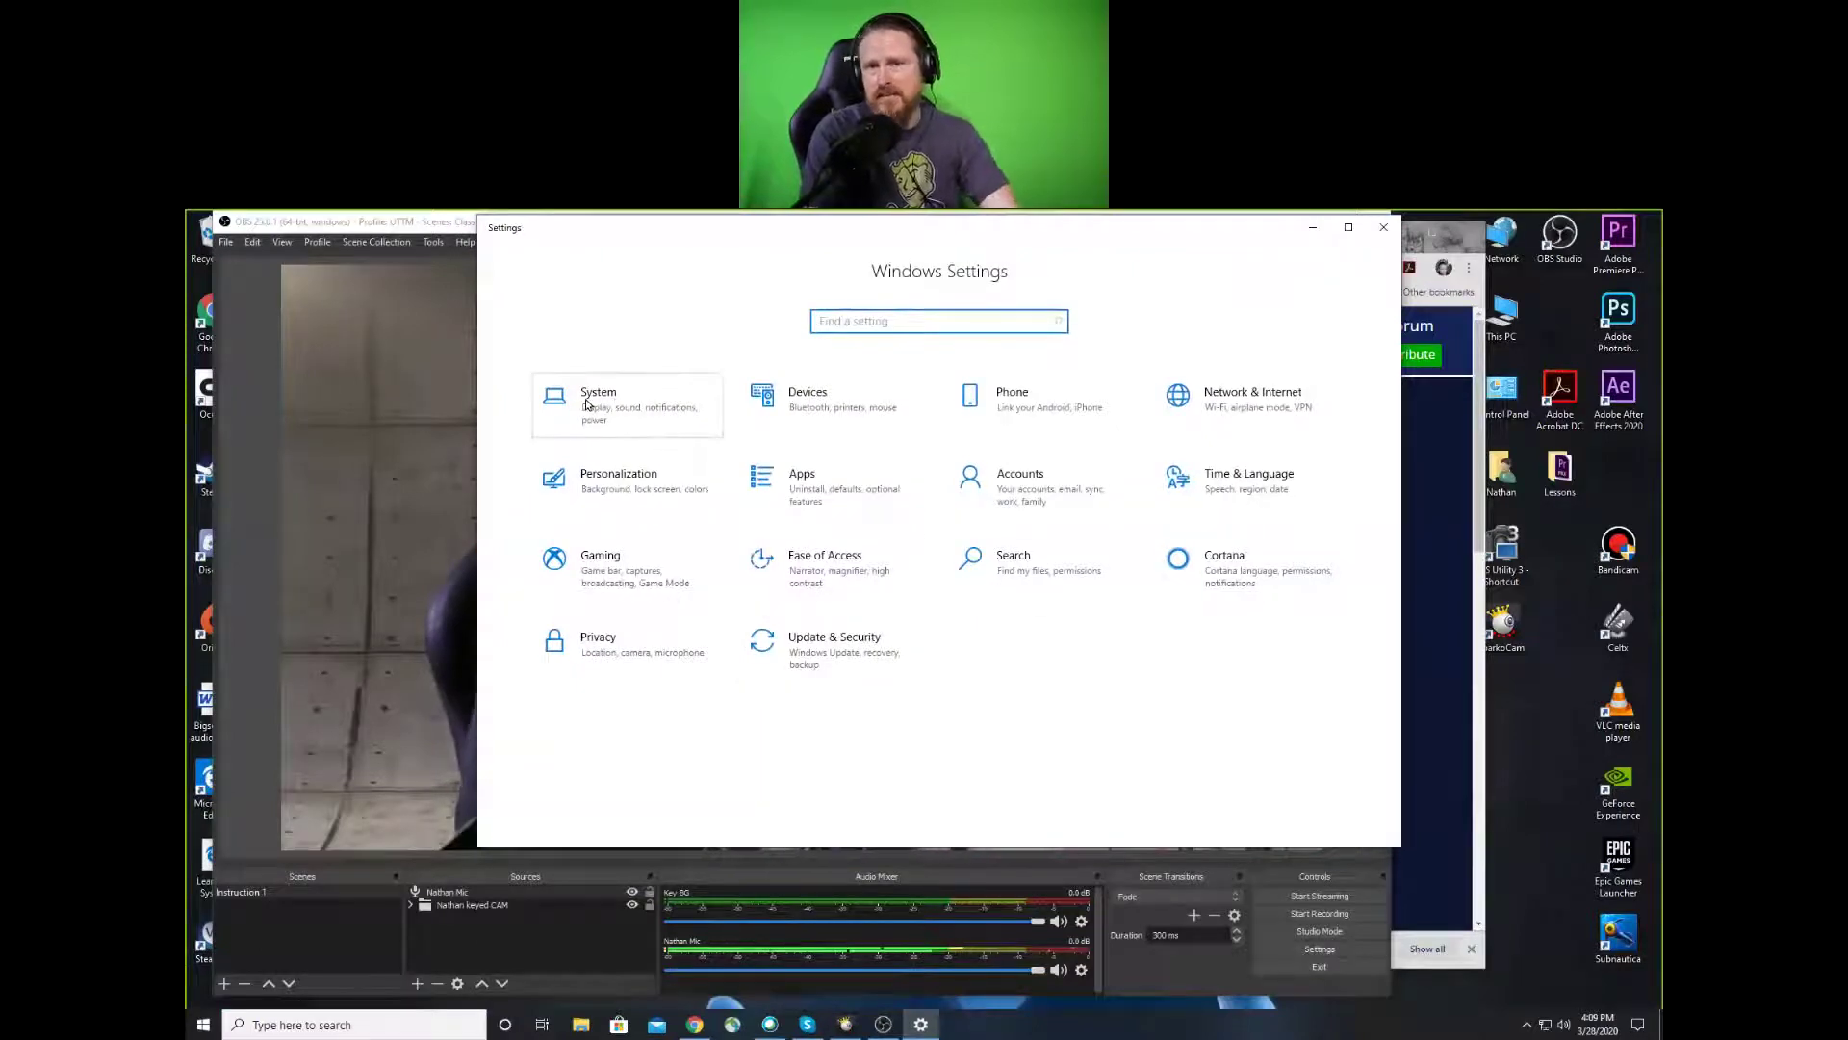
left_click(585, 403)
left_click(575, 424)
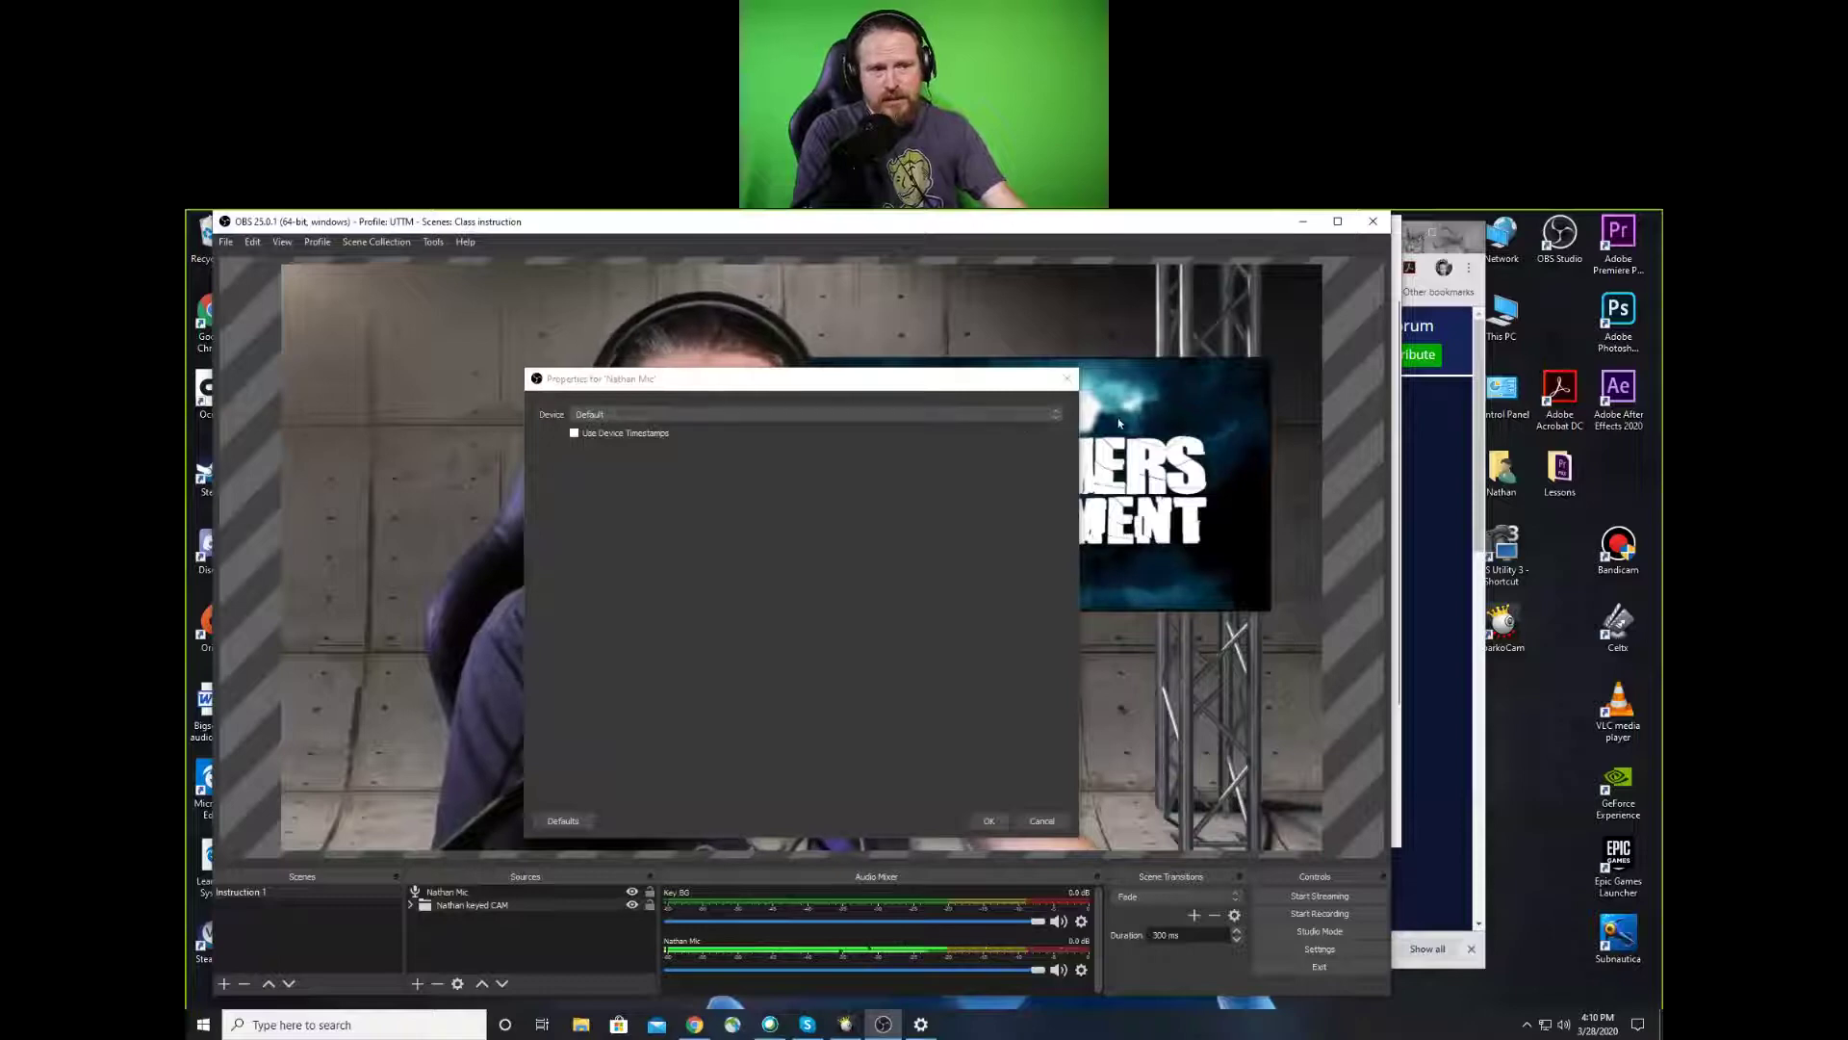
Set the new mic source's device to Microphone (Yeti Stereo Microphone) and accept its properties
left_click(1059, 416)
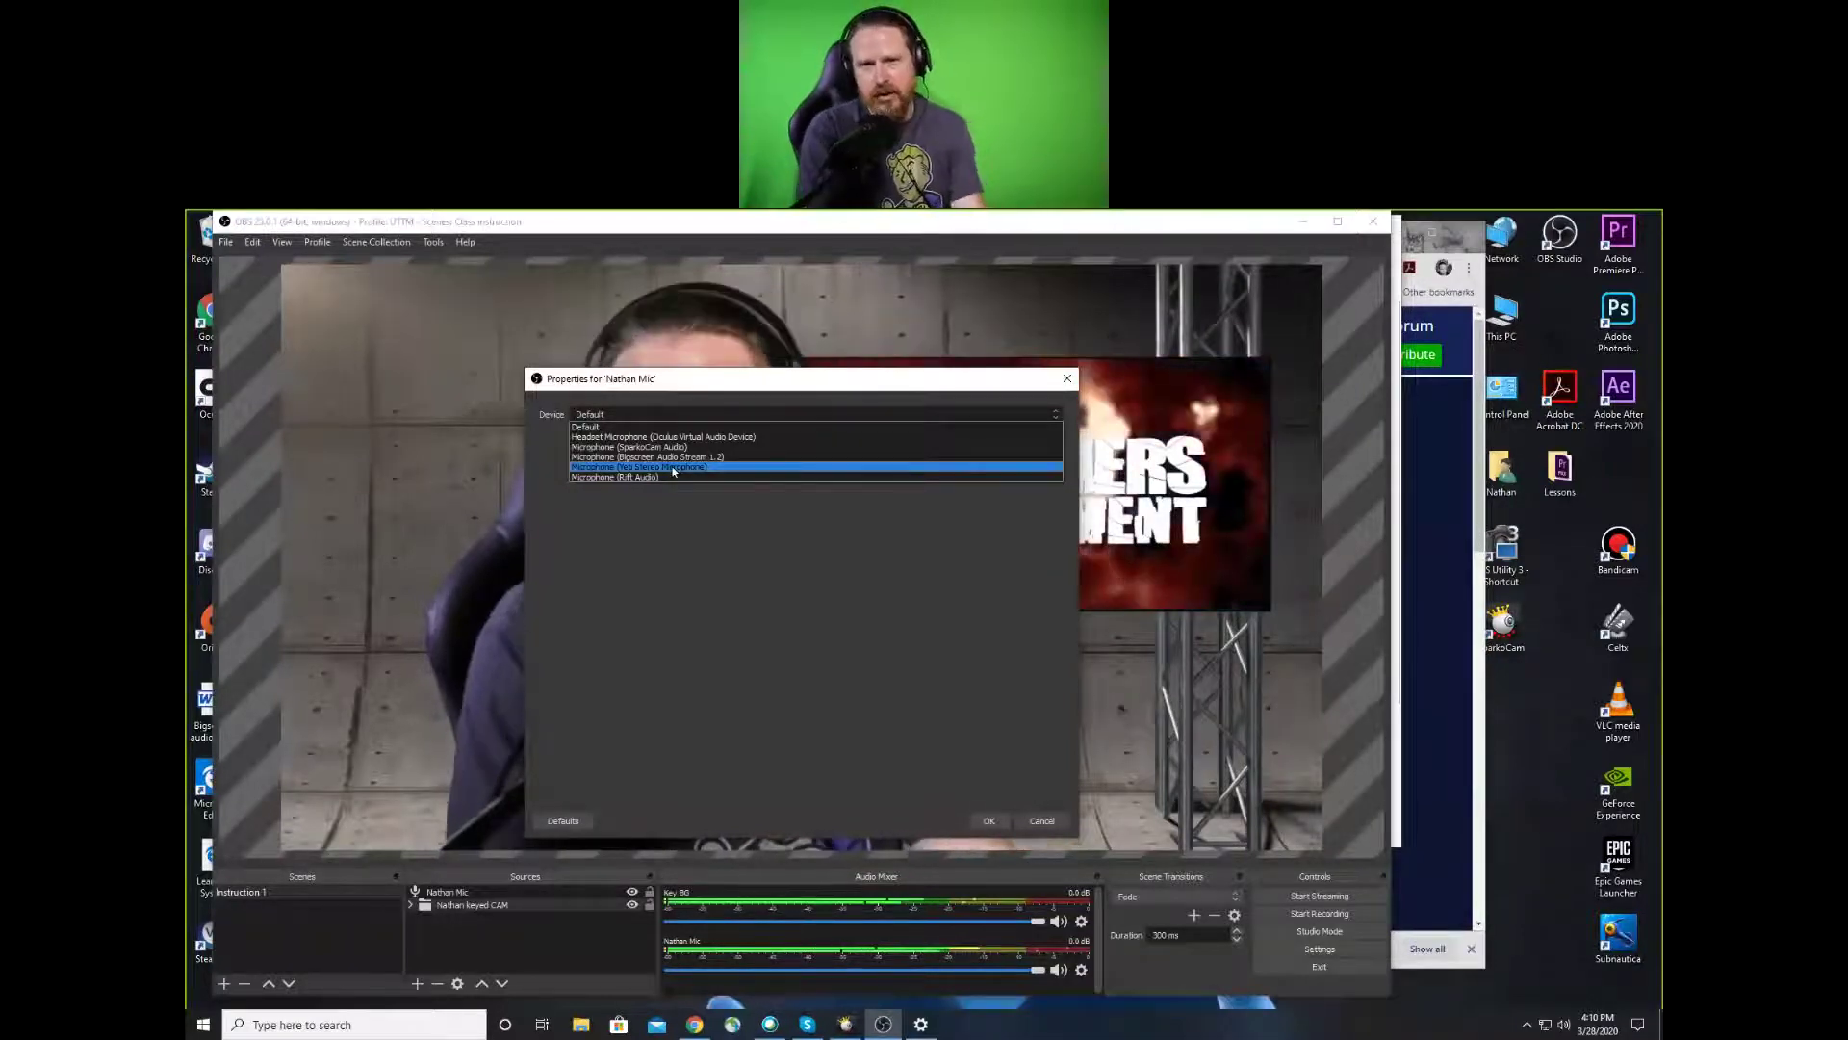
left_click(674, 469)
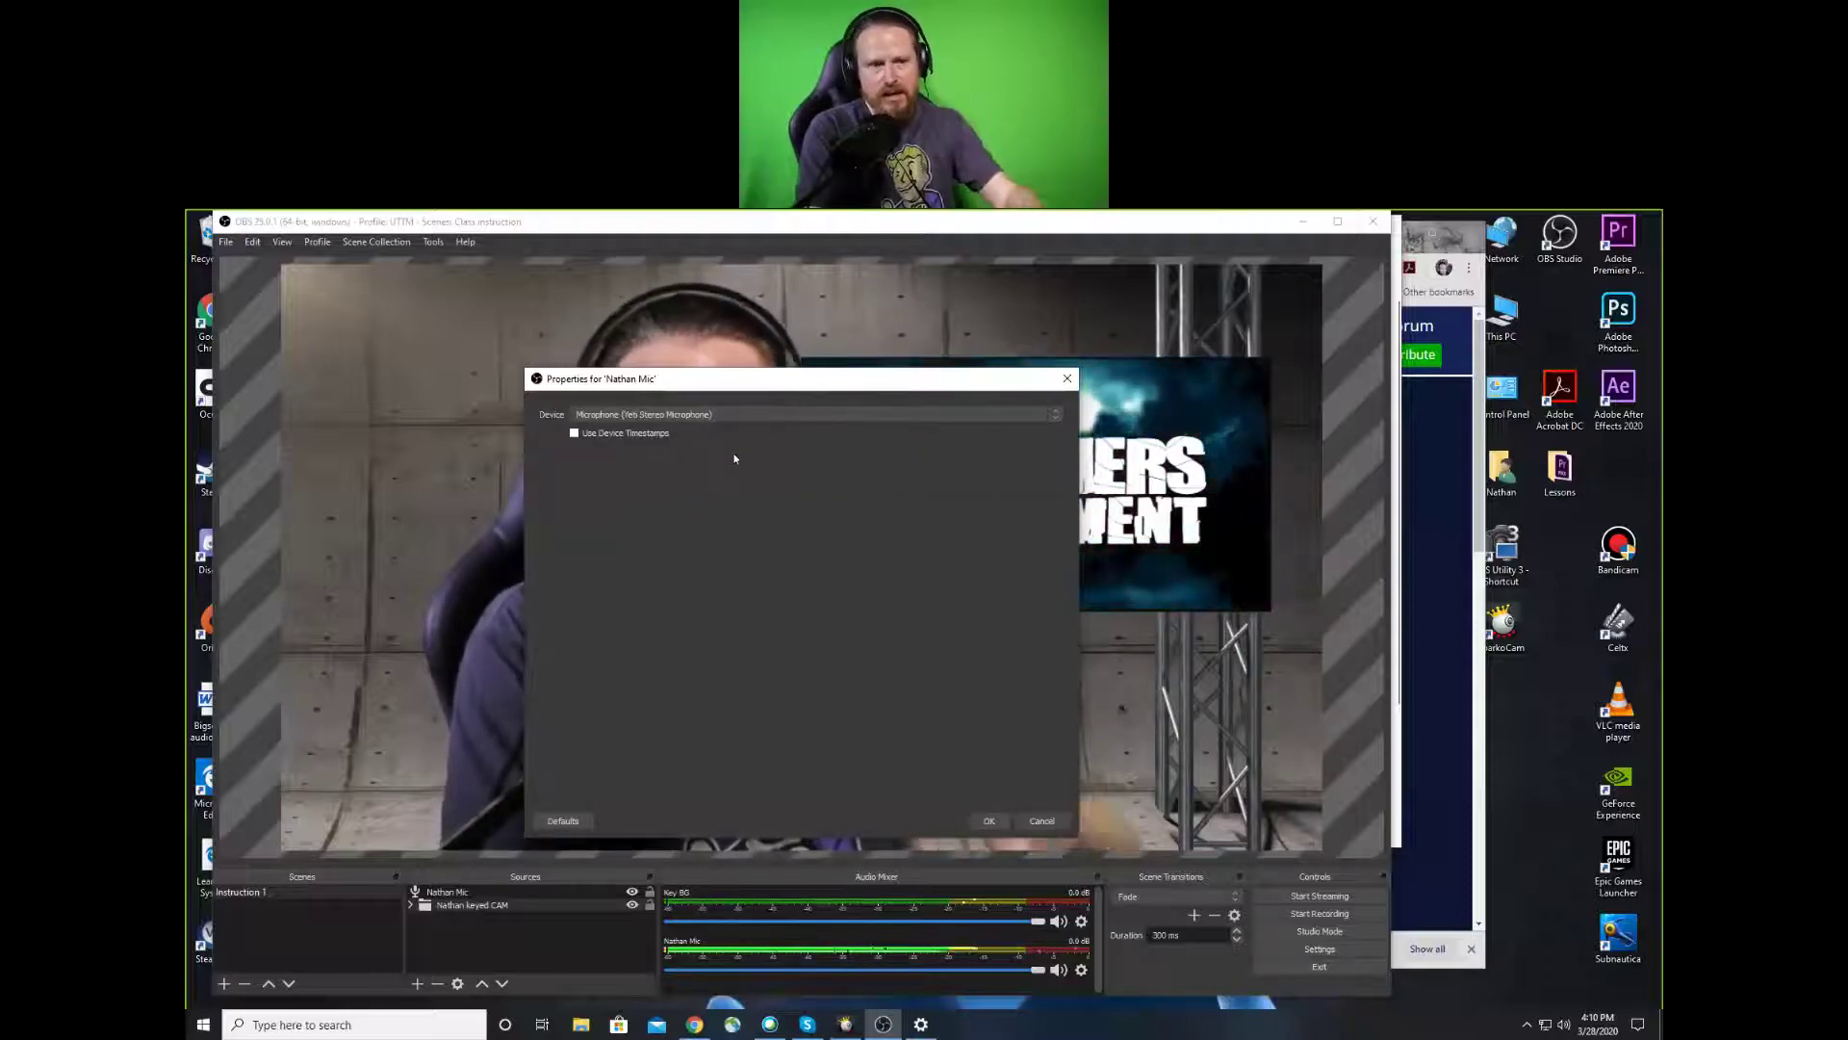
left_click(989, 820)
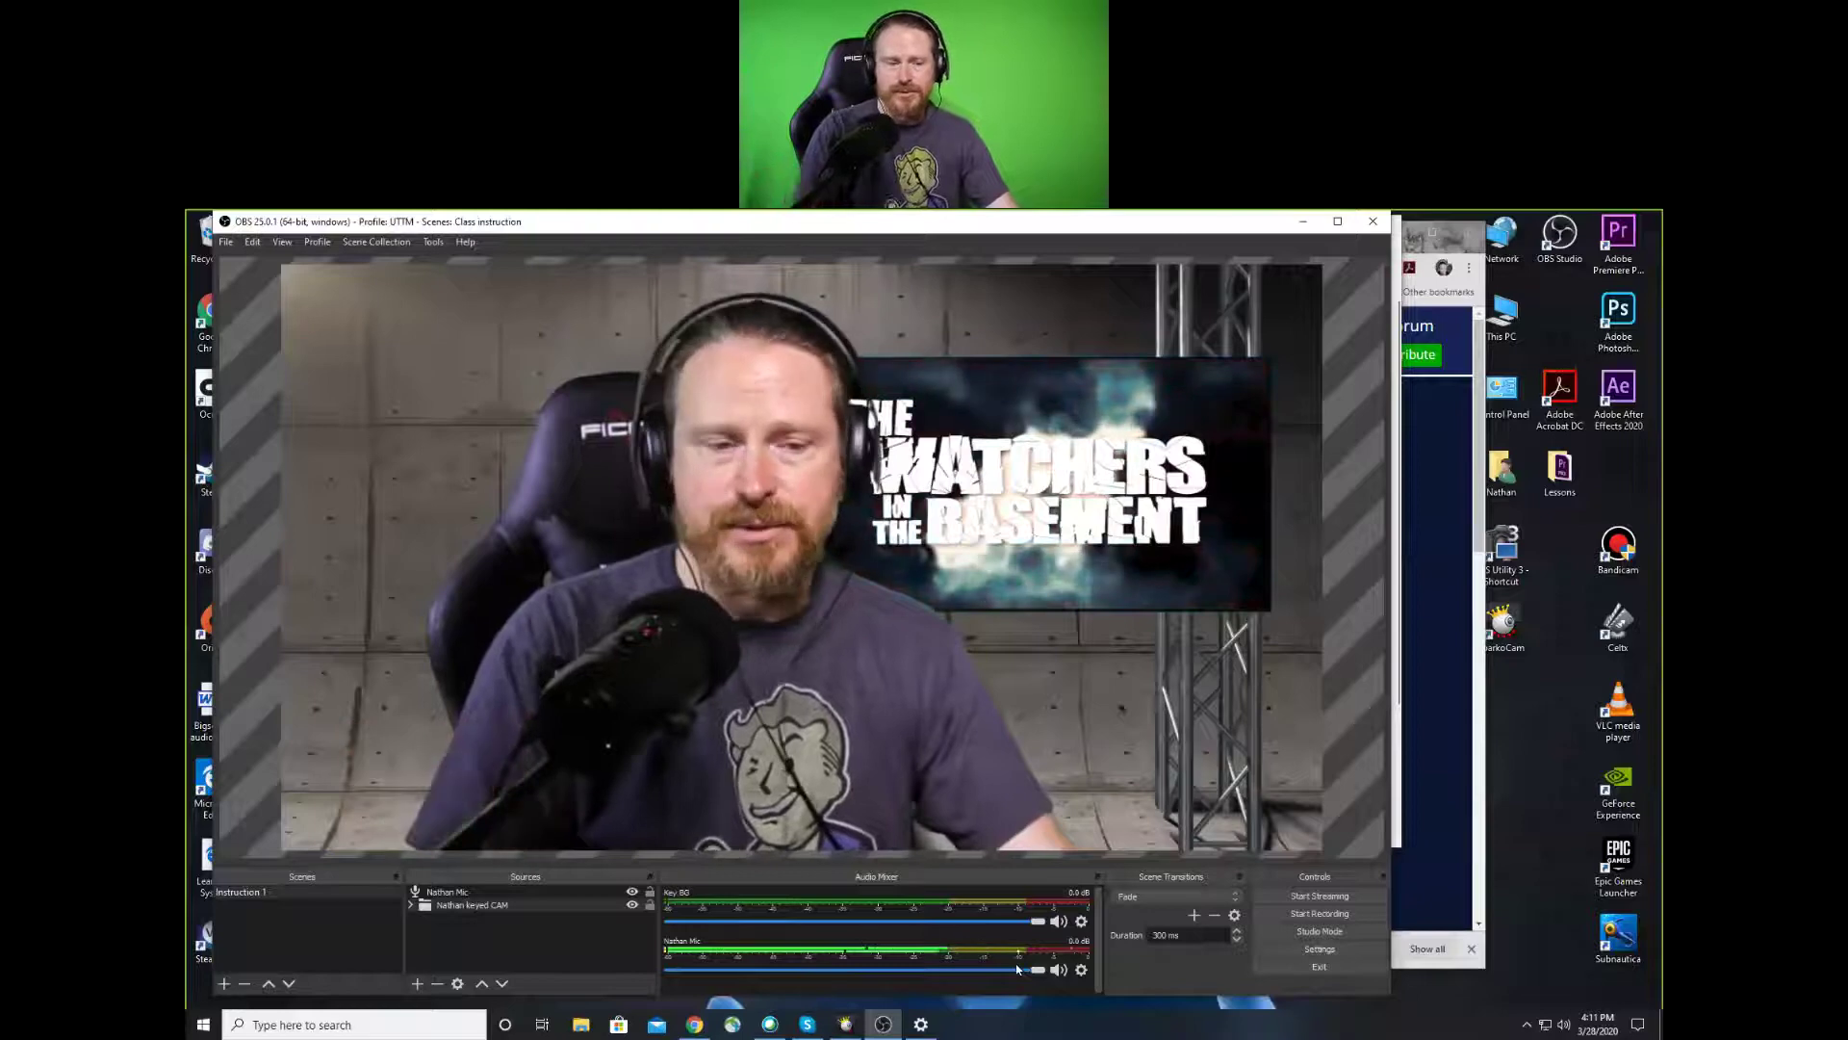
Set the mic source's audio monitoring to Monitor and Output in the advanced audio properties
left_click(1081, 970)
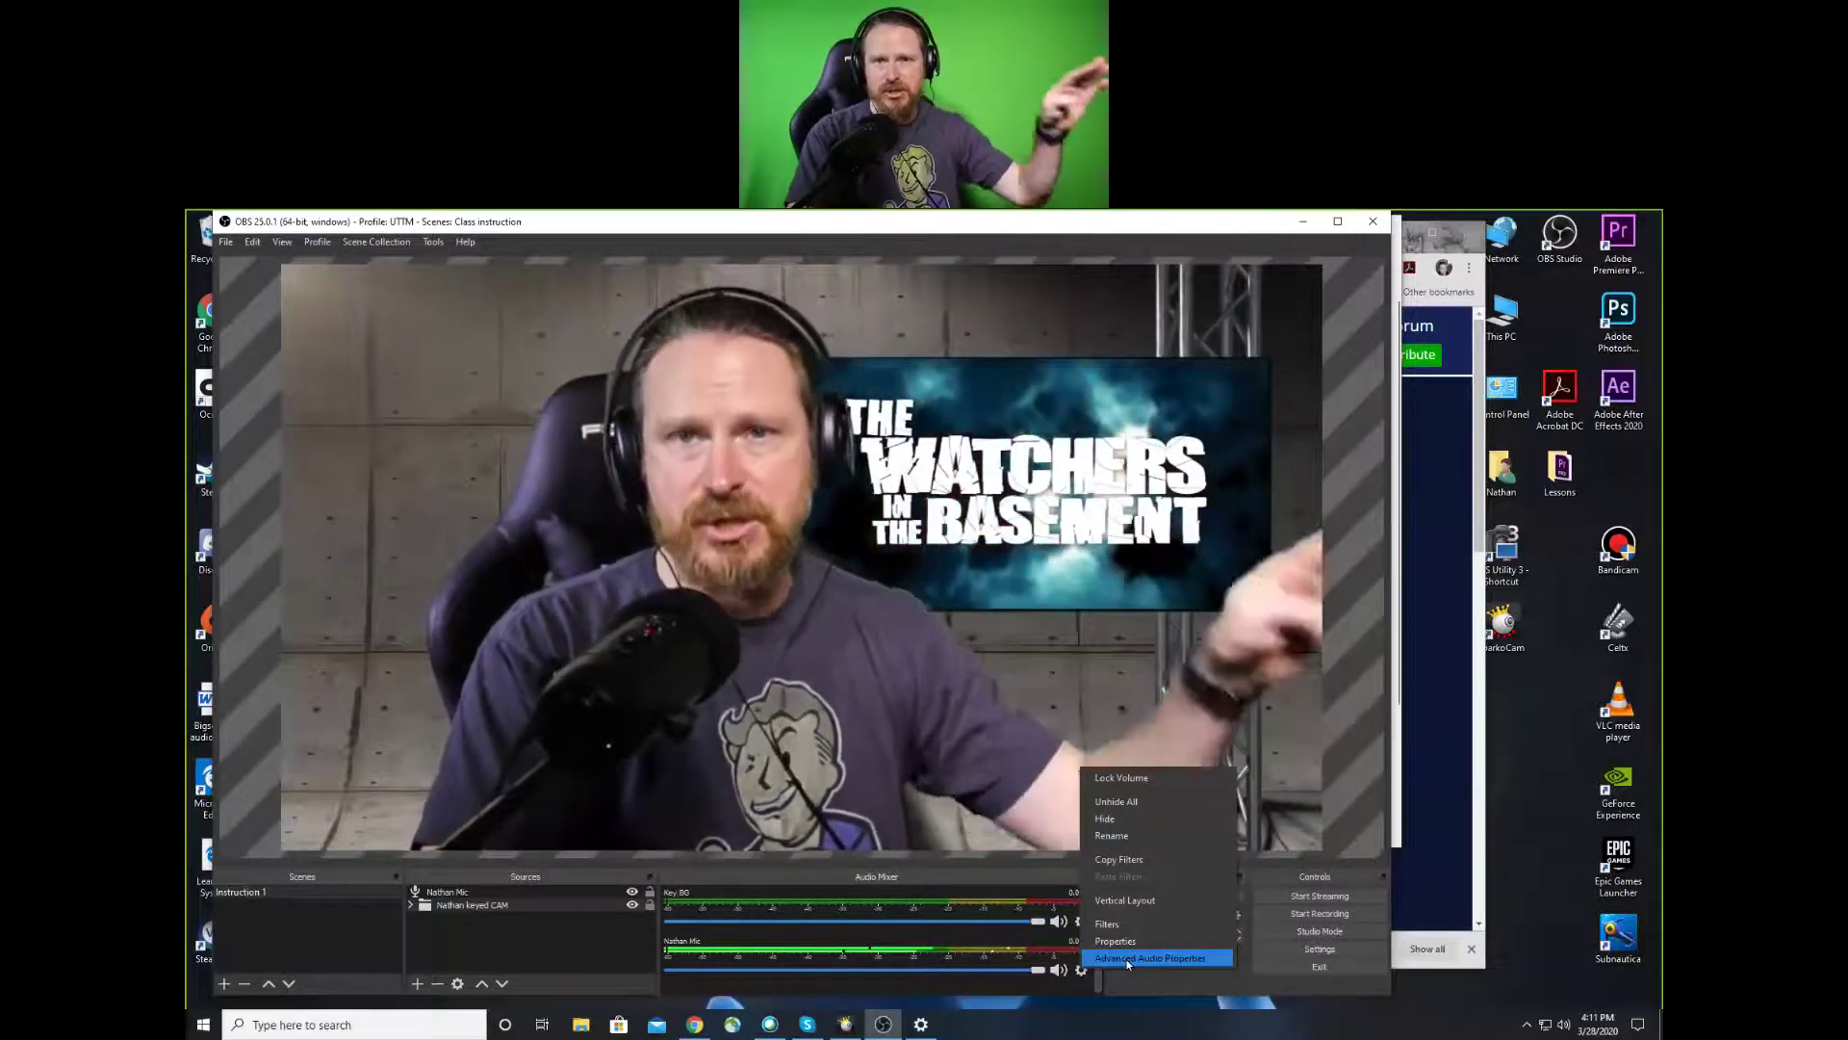
left_click(1128, 959)
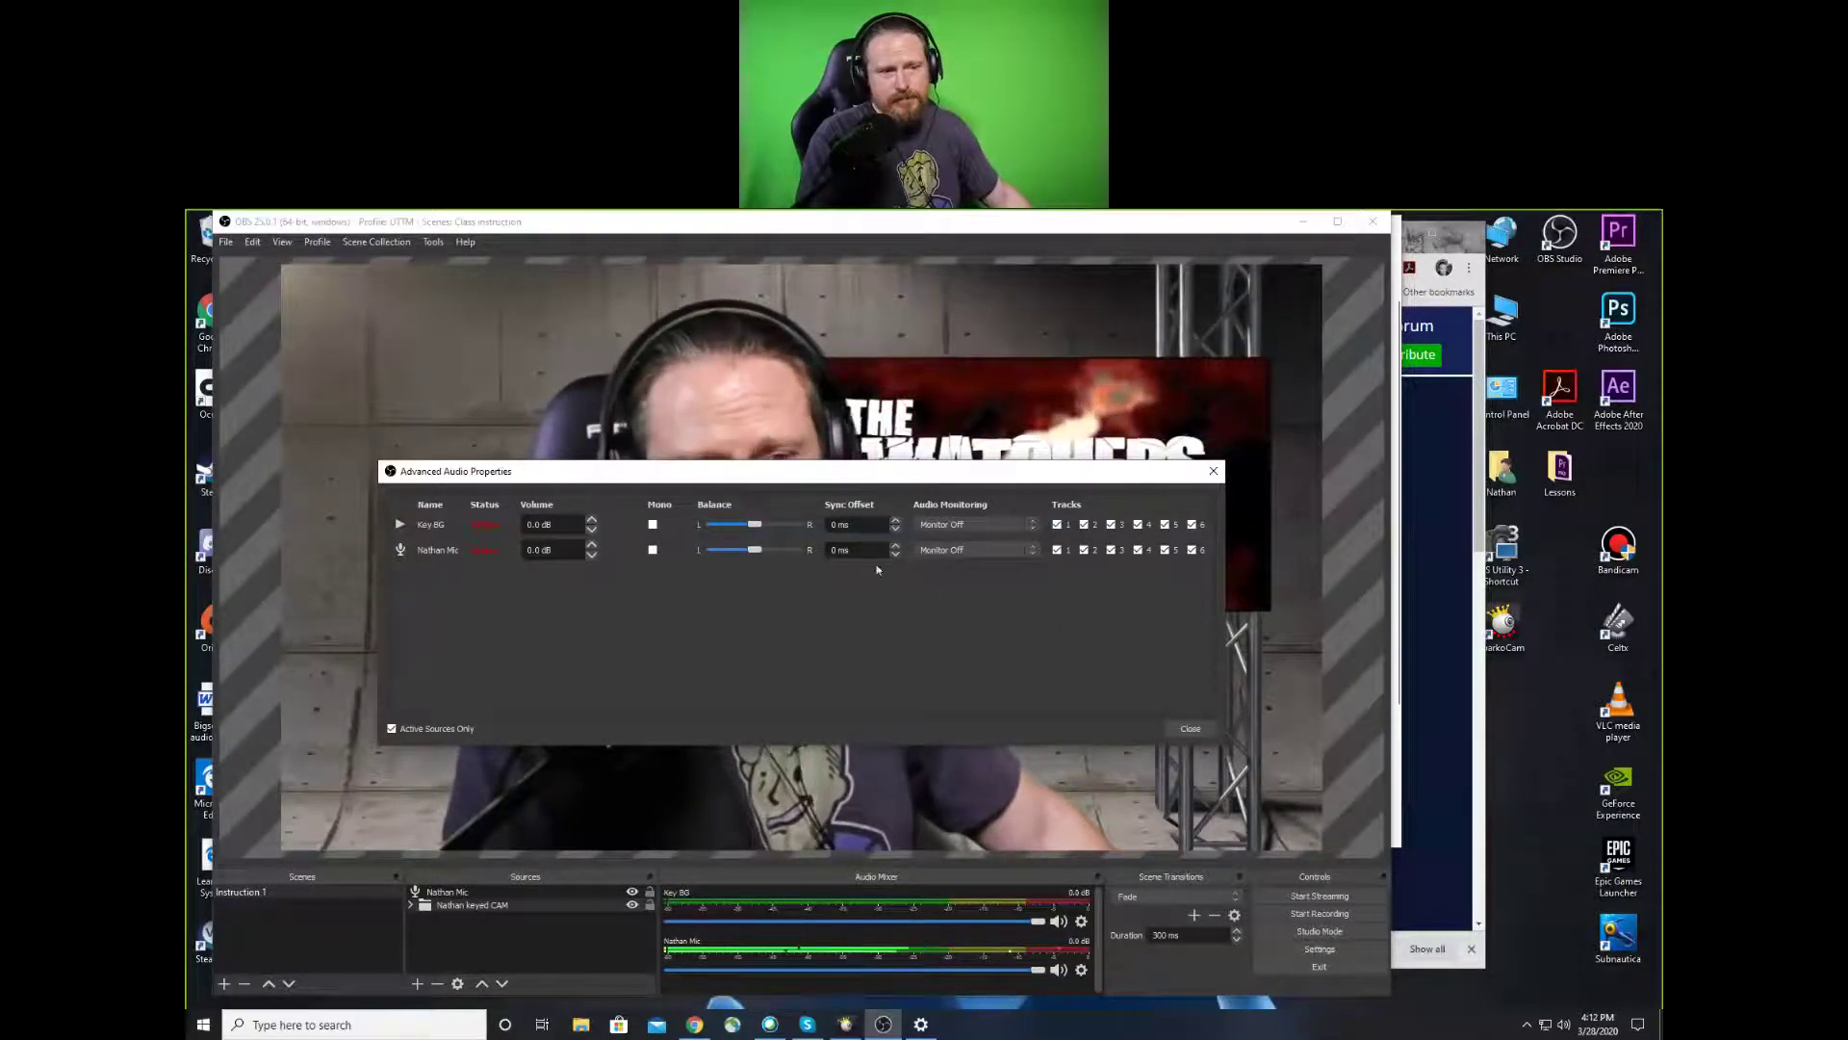
left_click(1033, 551)
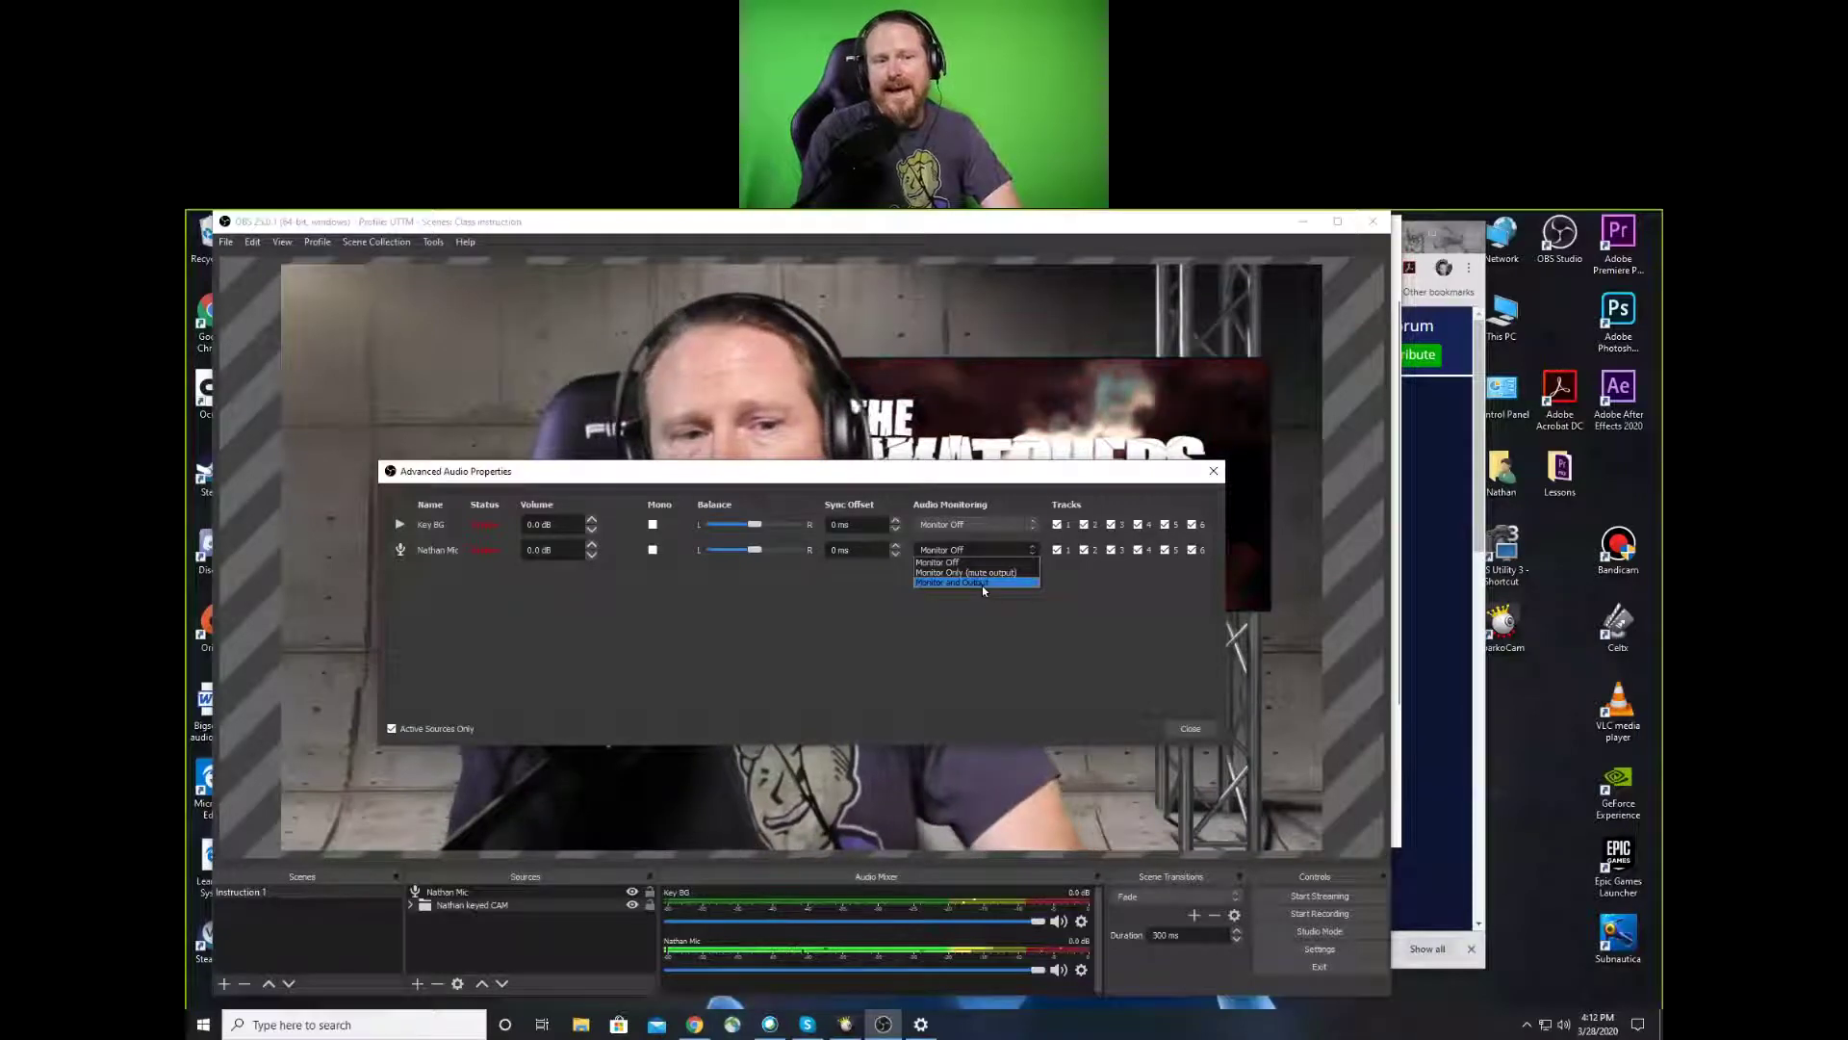
left_click(1022, 623)
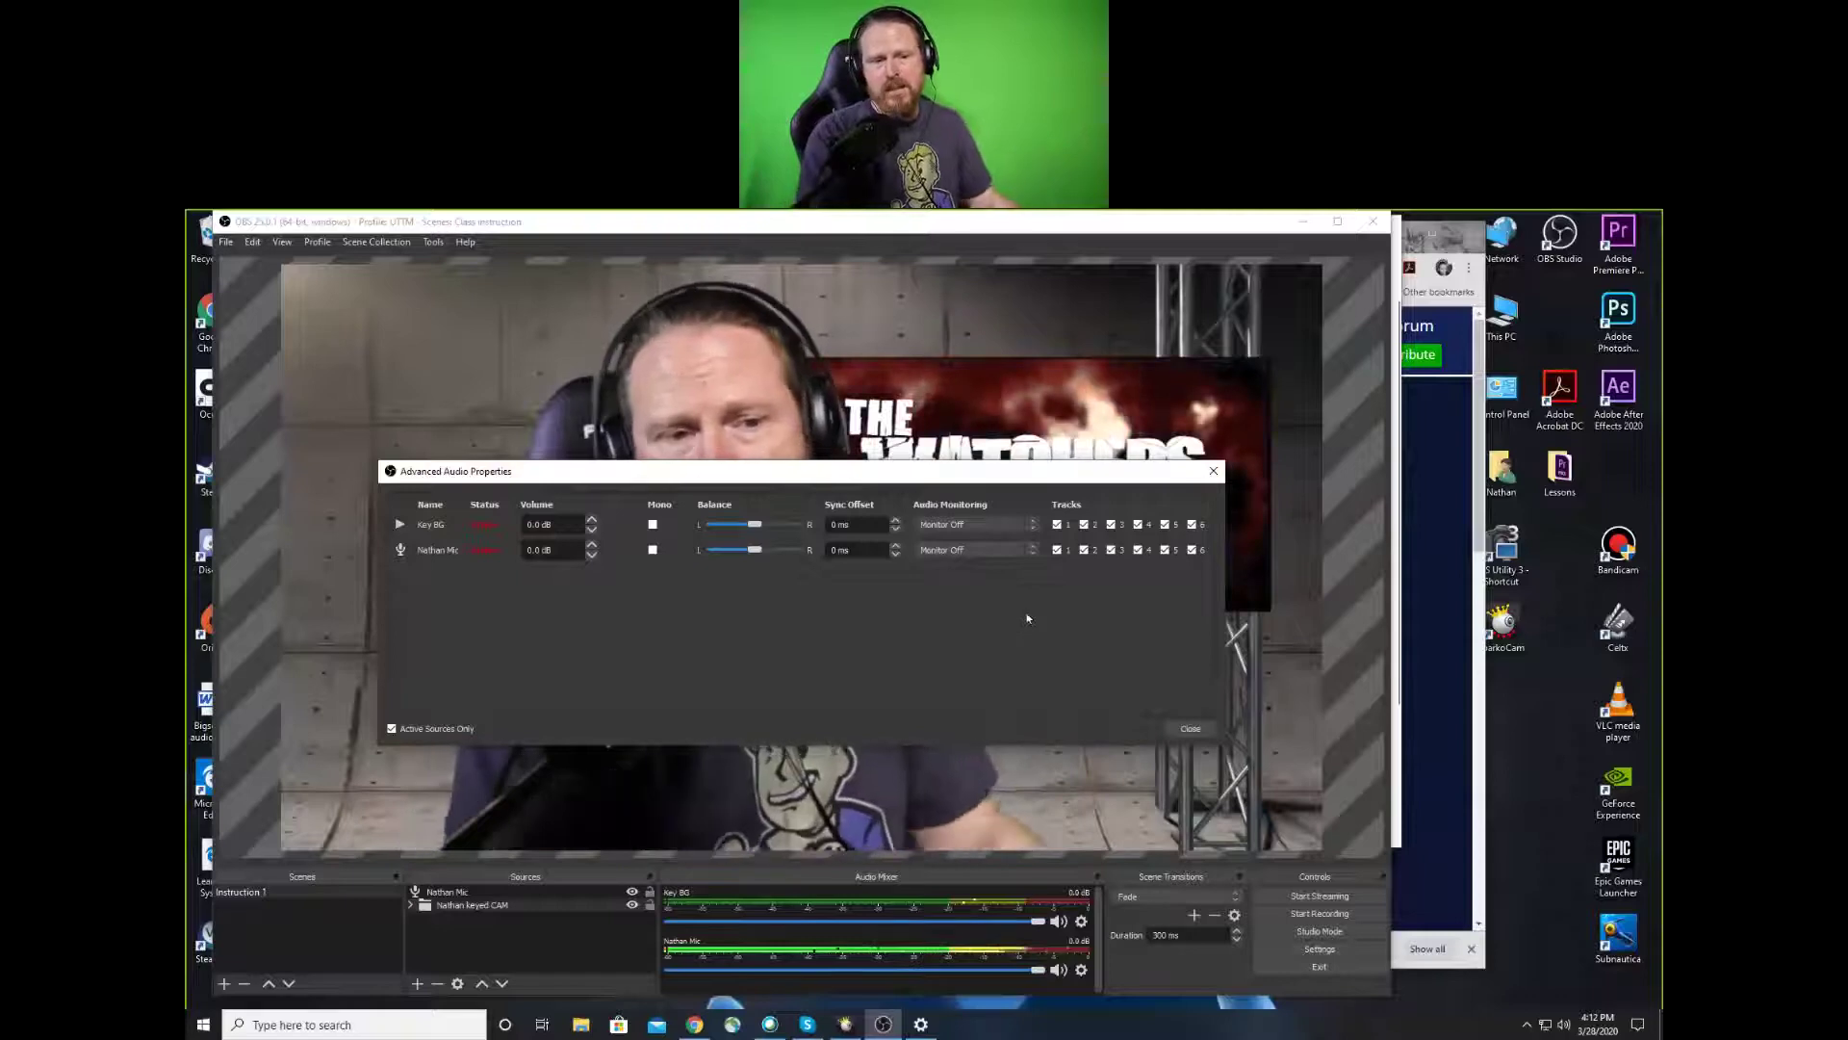
left_click(1021, 551)
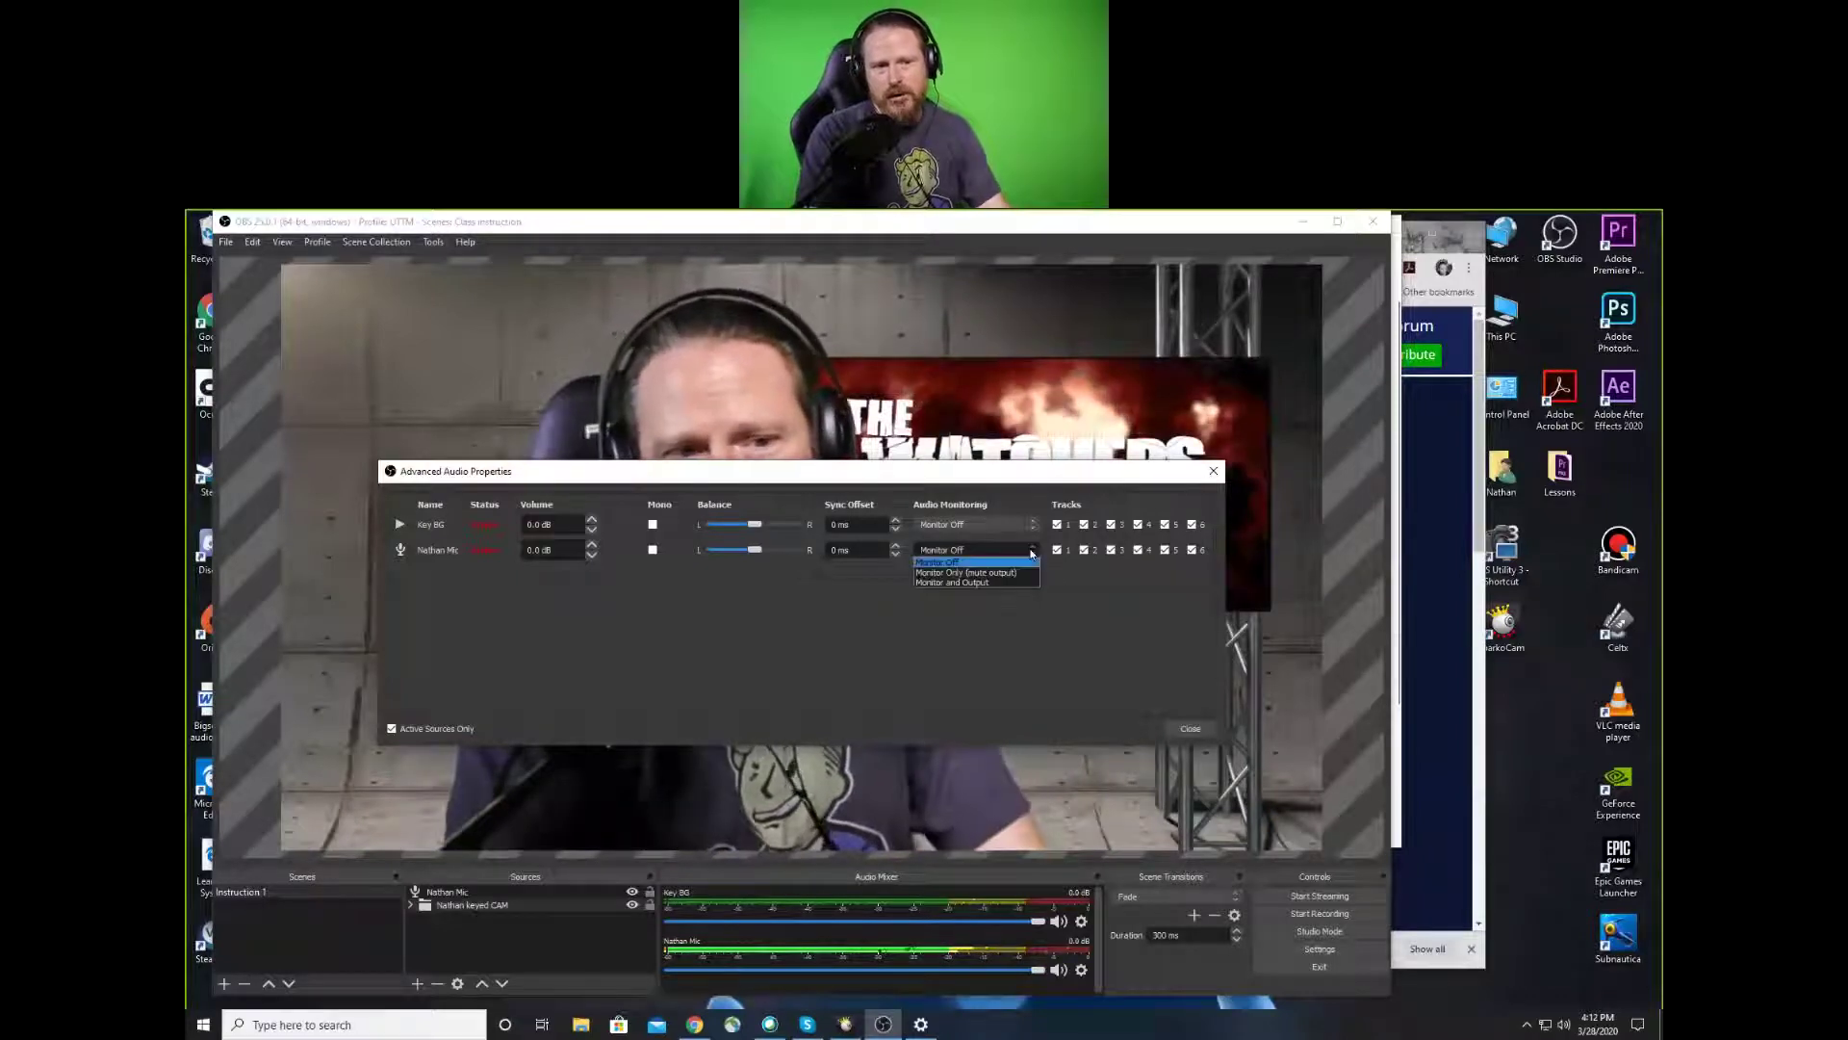
left_click(964, 583)
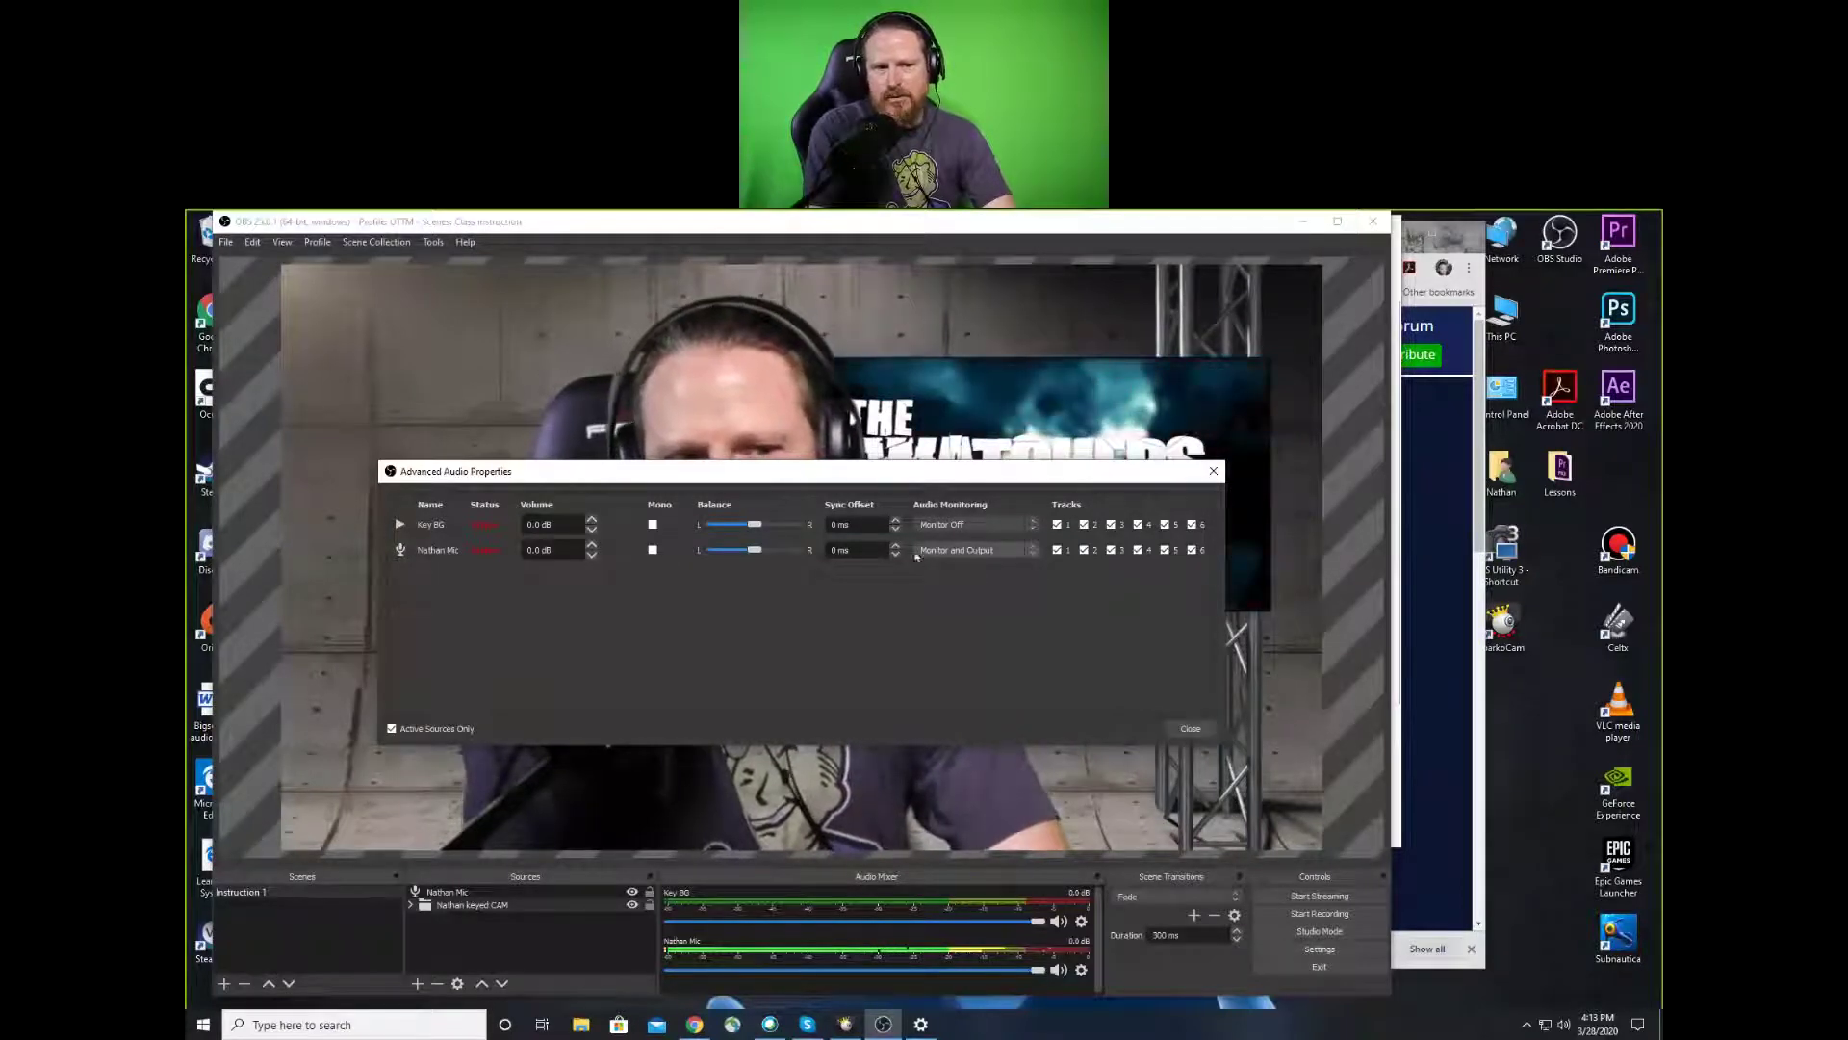
Return the mic source's audio monitoring to Monitor Off and close the advanced audio properties
left_click(972, 552)
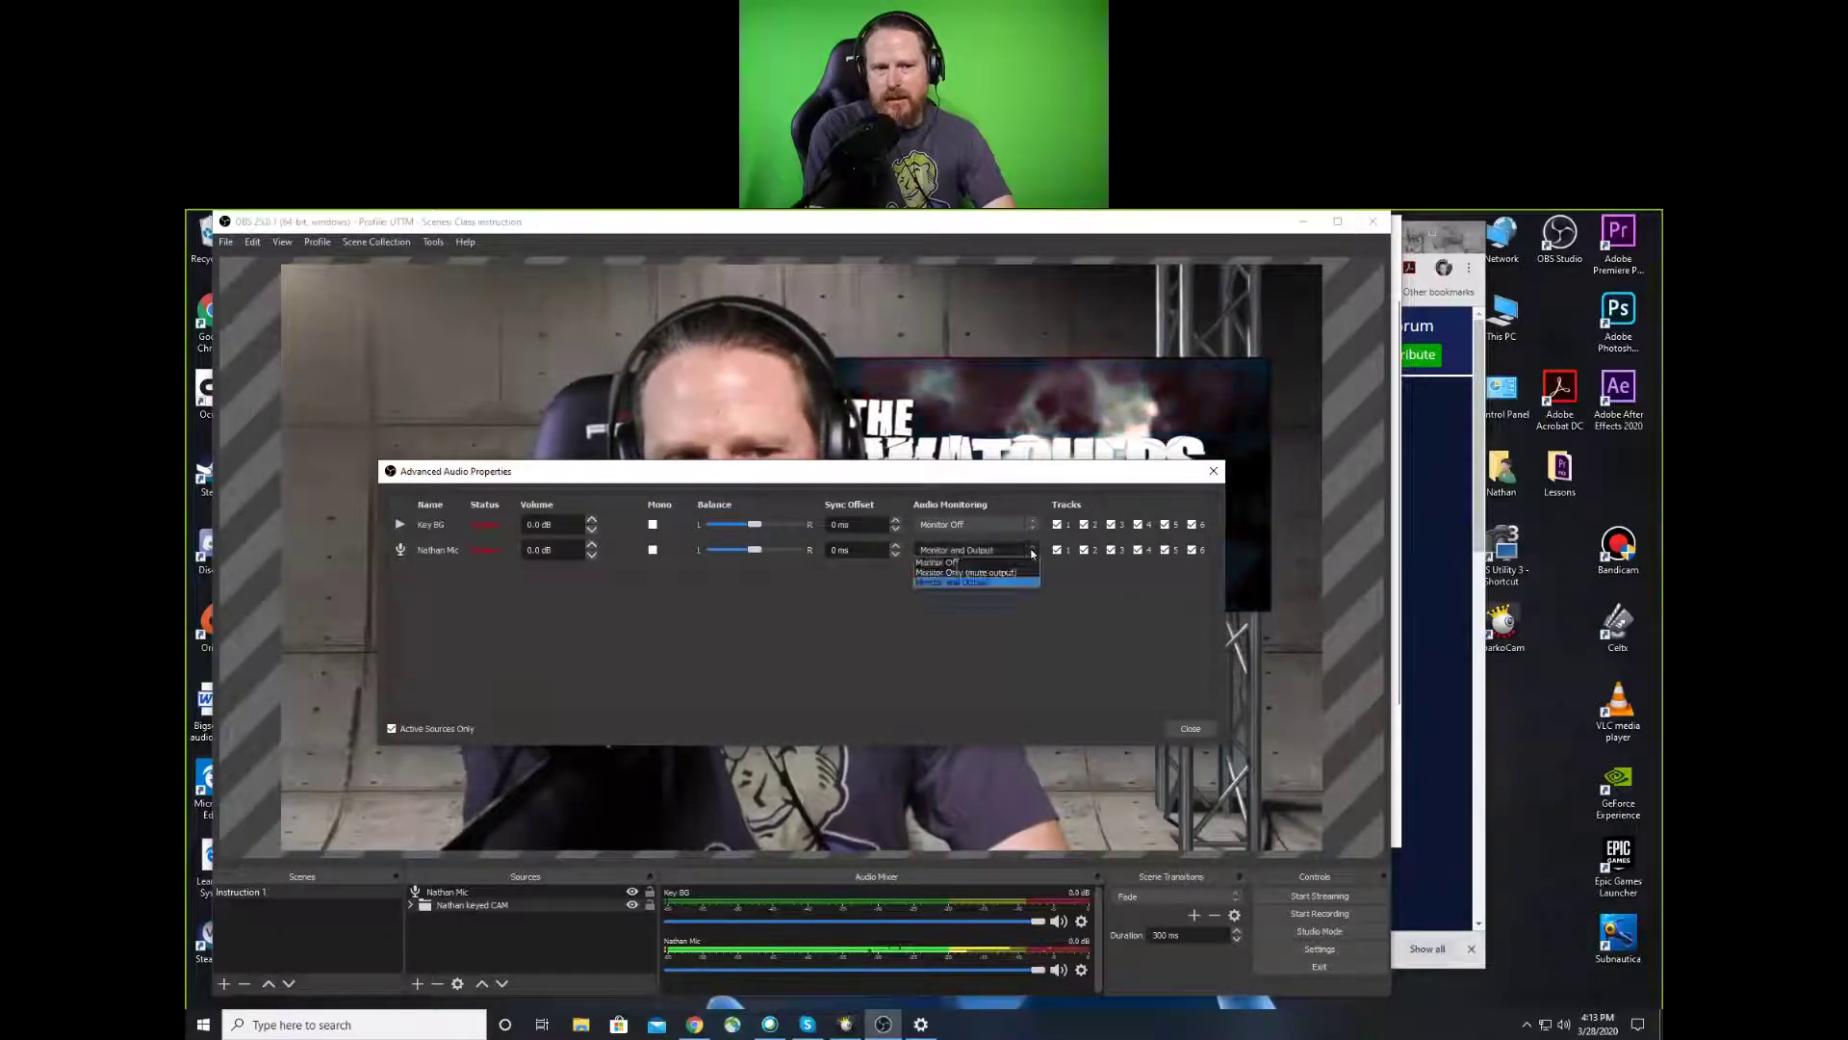
left_click(955, 563)
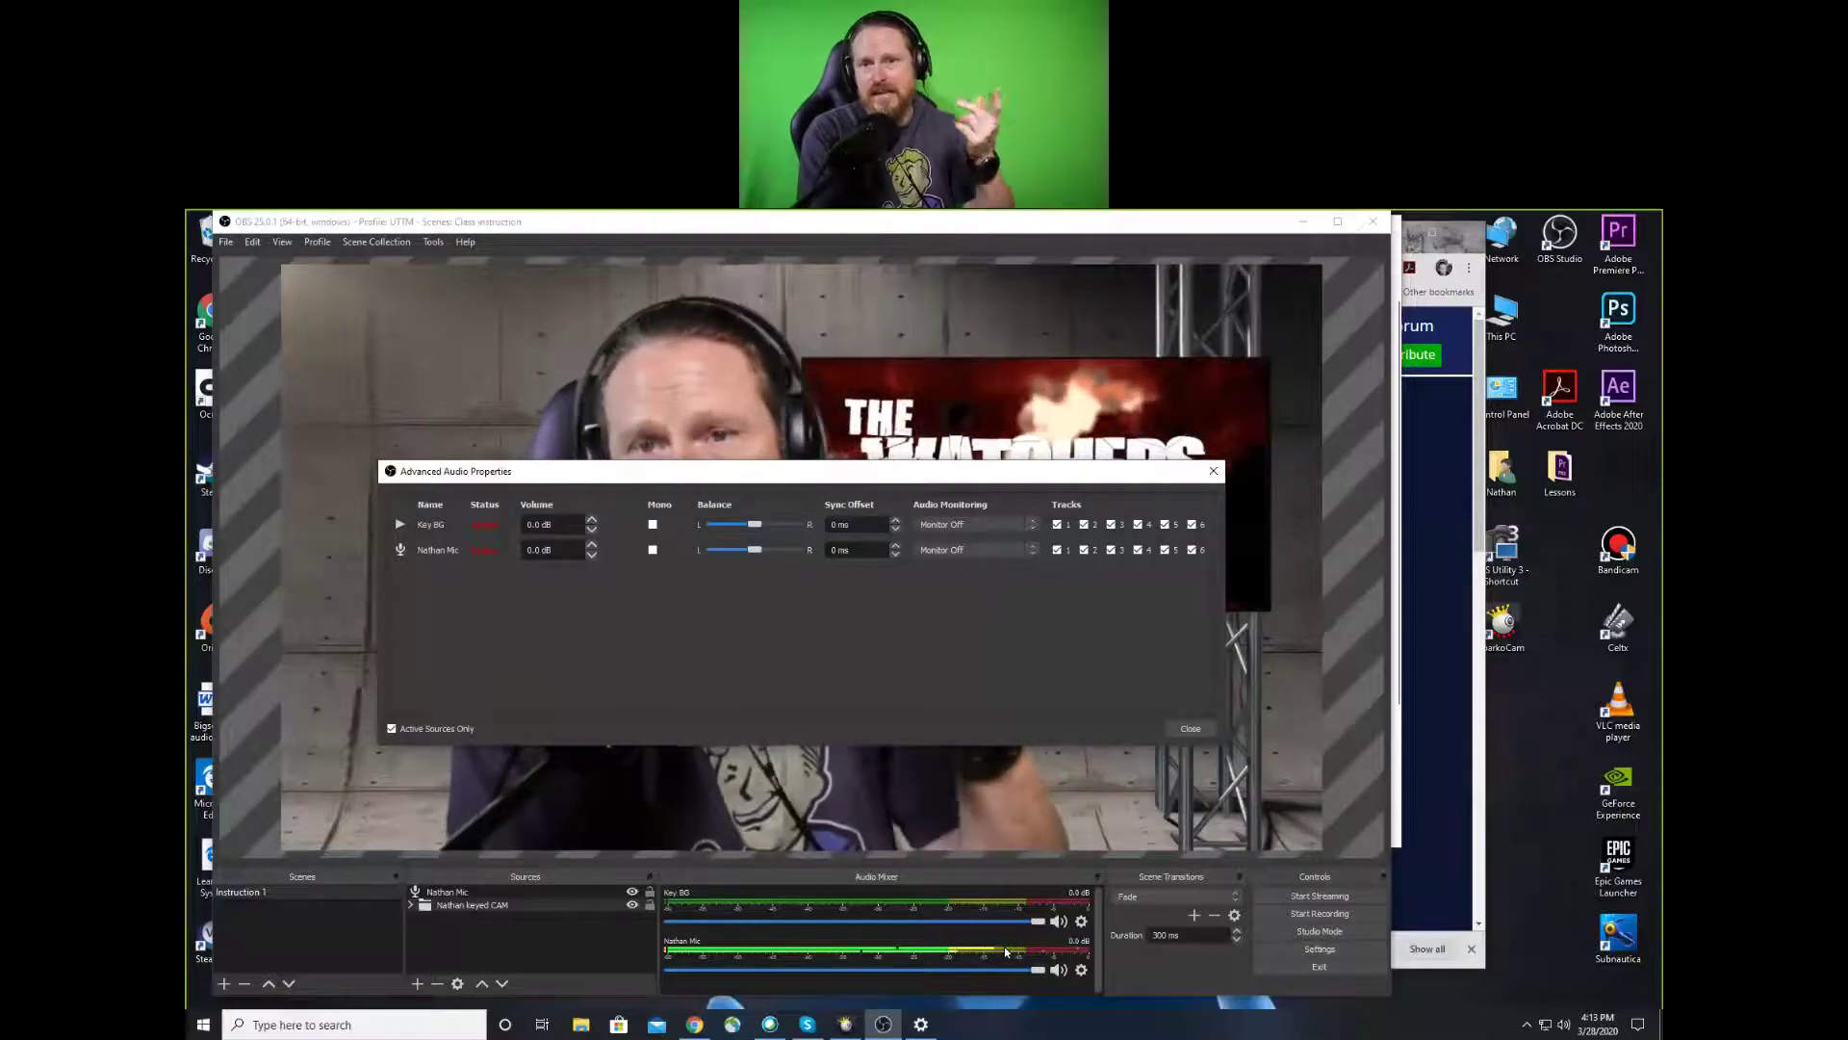
left_click(1191, 729)
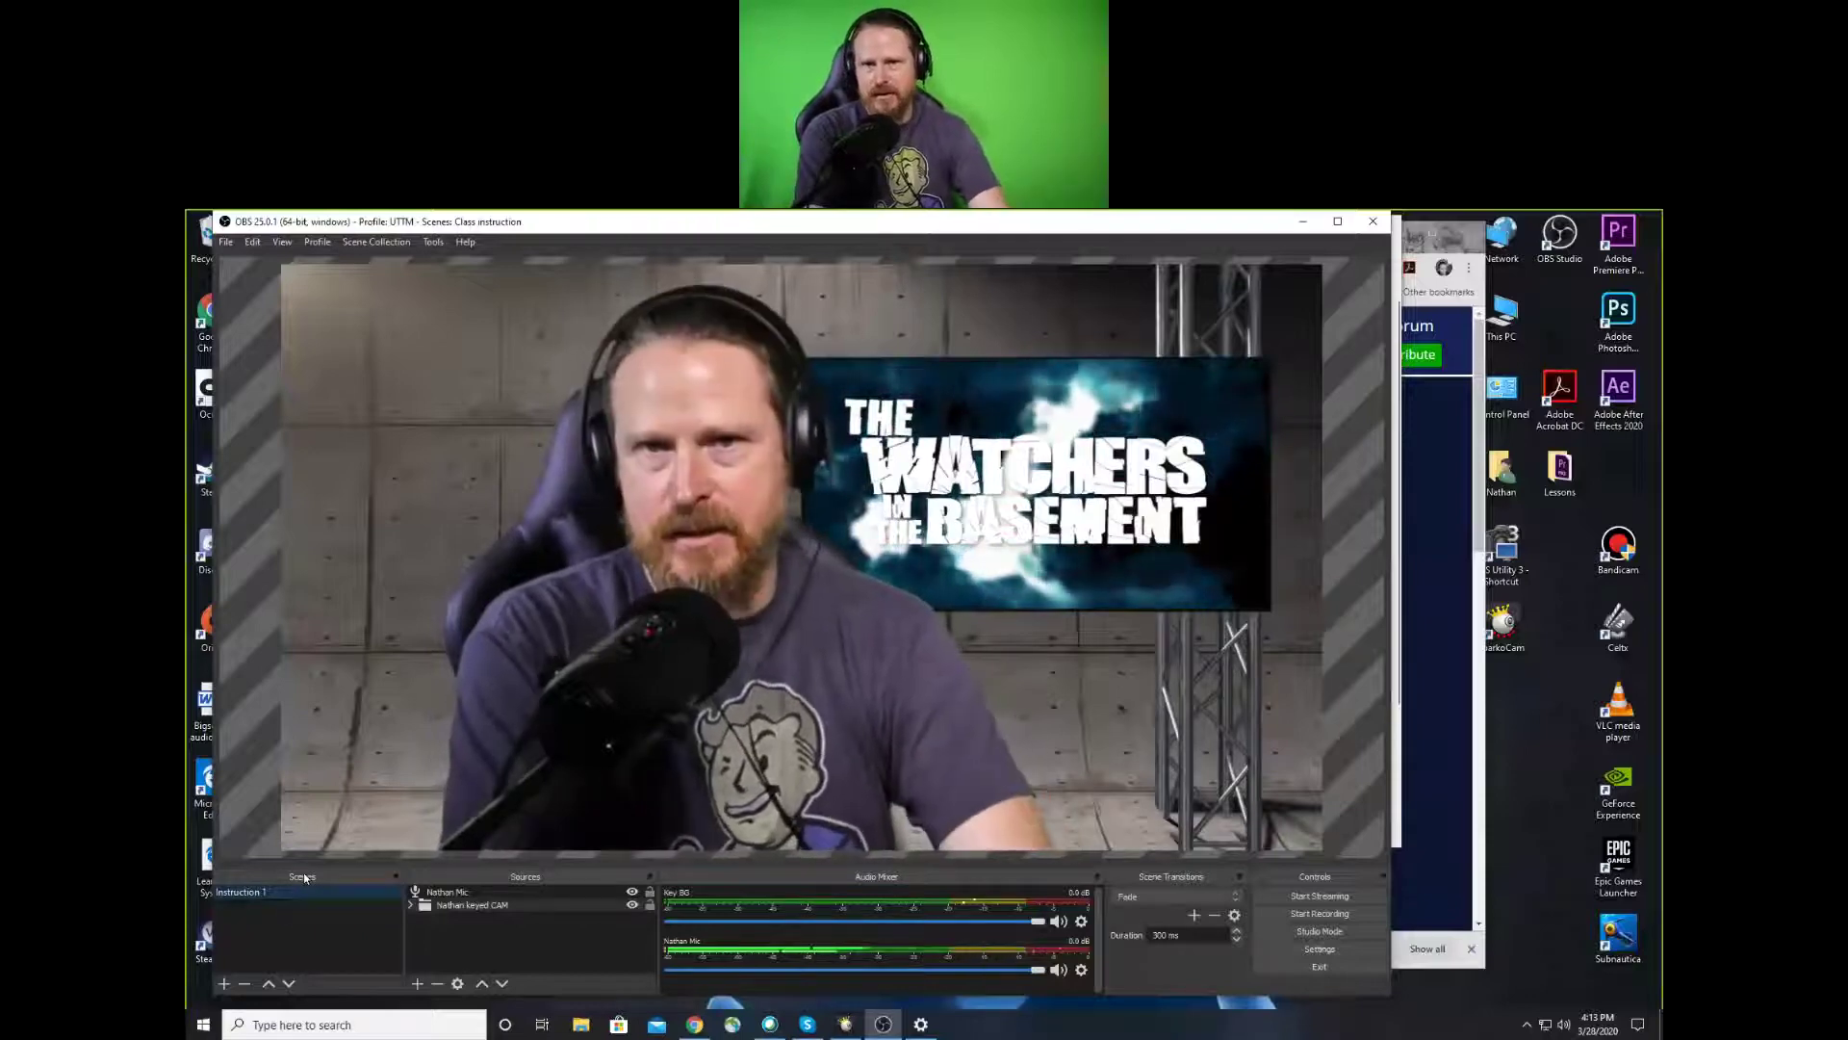
Add a scene named "Show open" and move it above Instruction 1 in the scene order
left_click(225, 984)
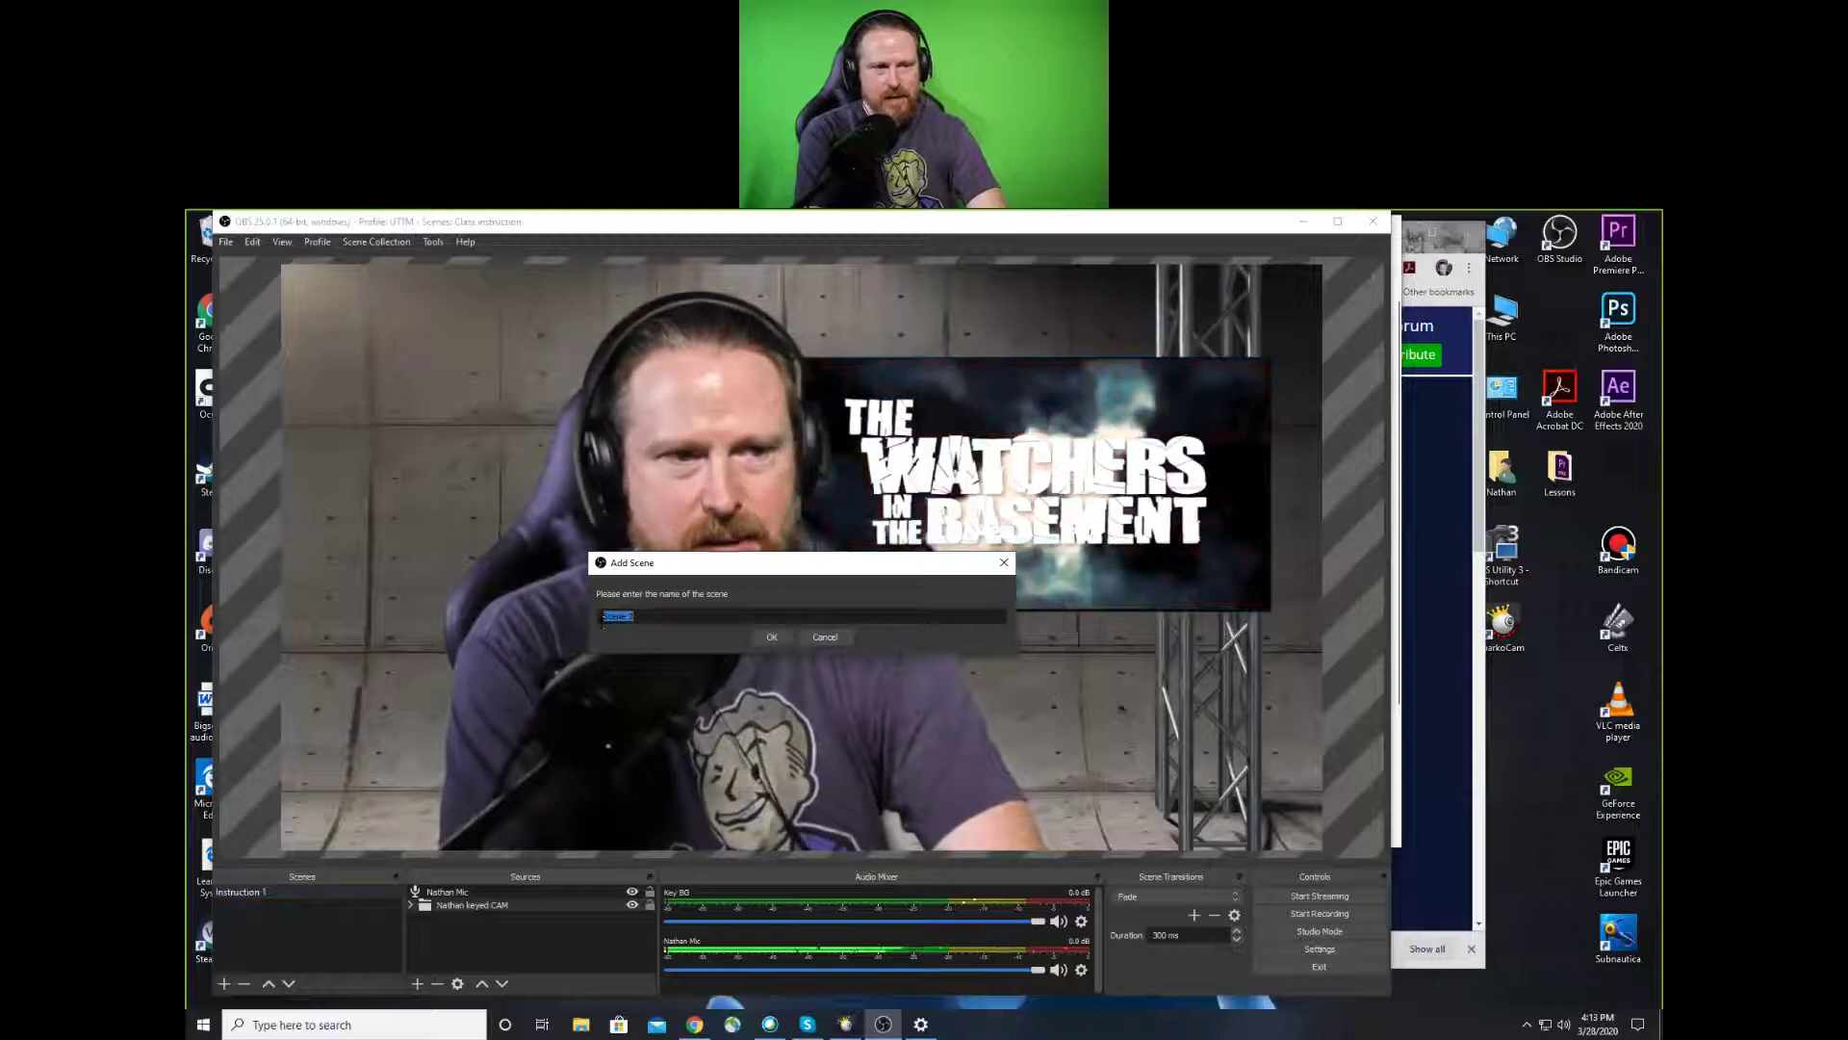
type("Sh")
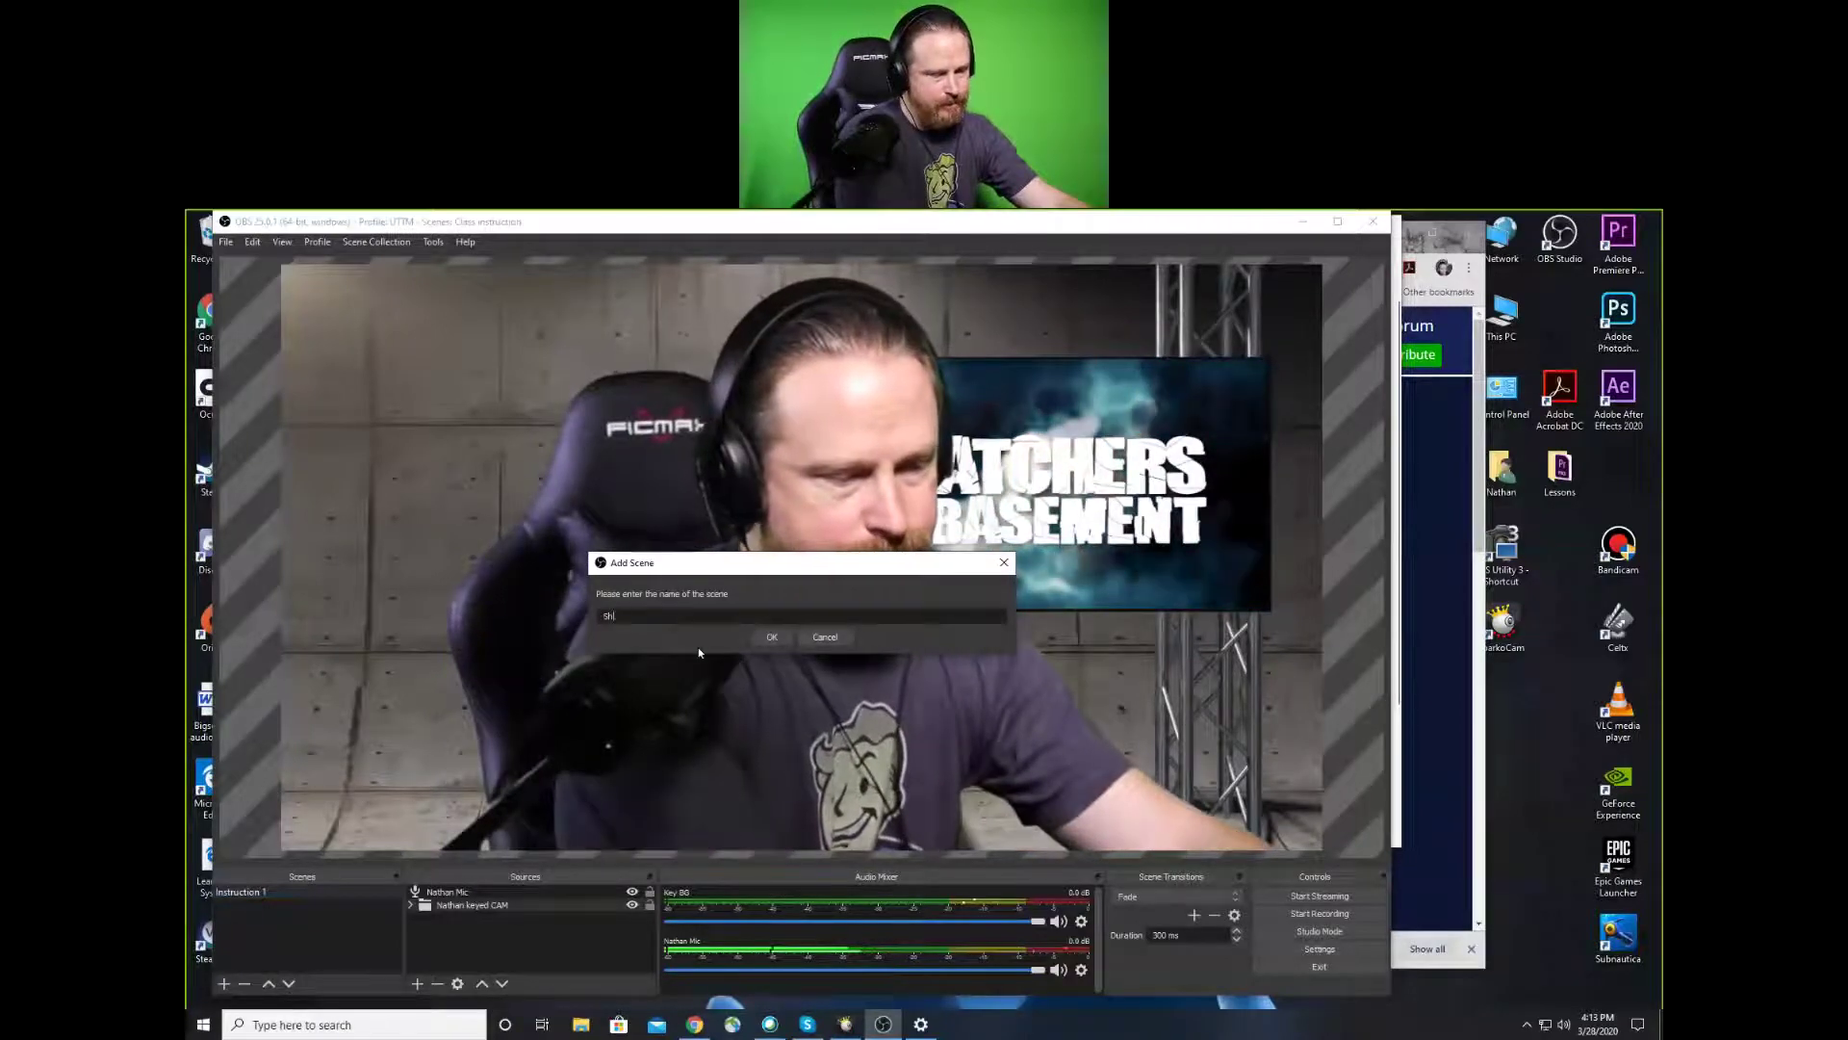
type("ow open")
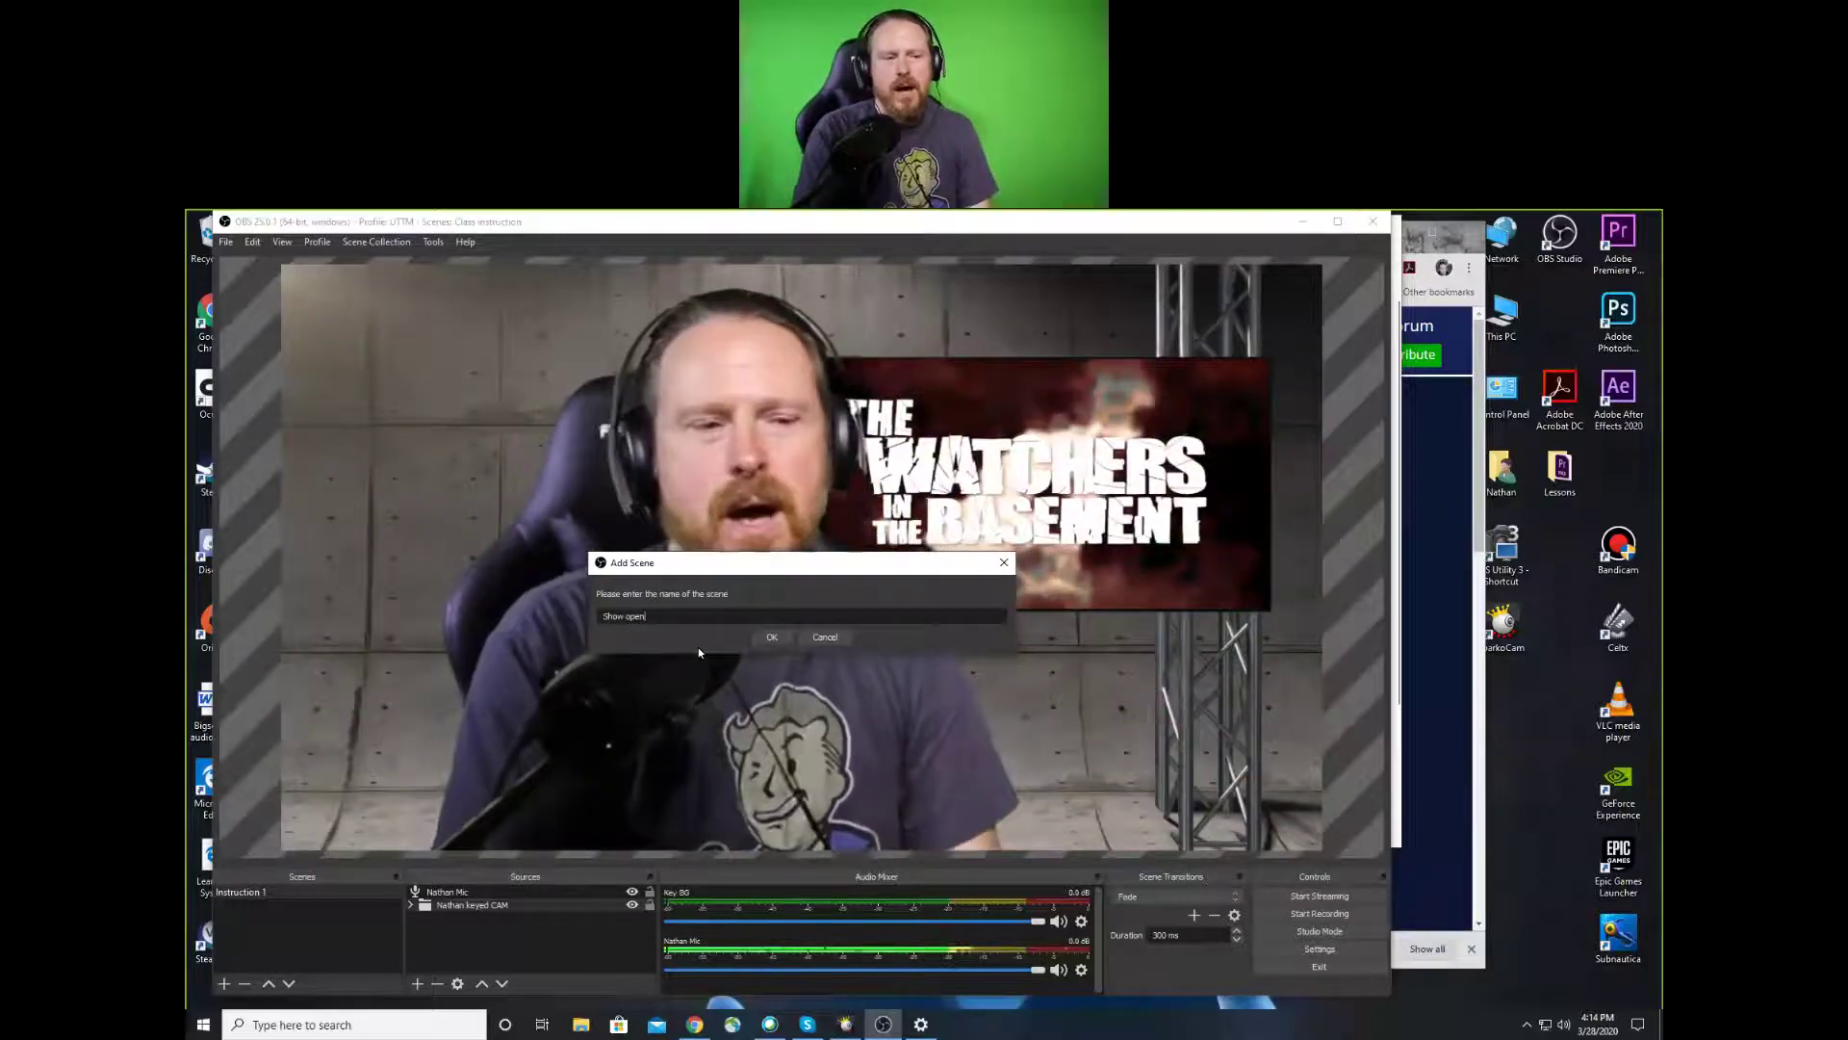
left_click(772, 636)
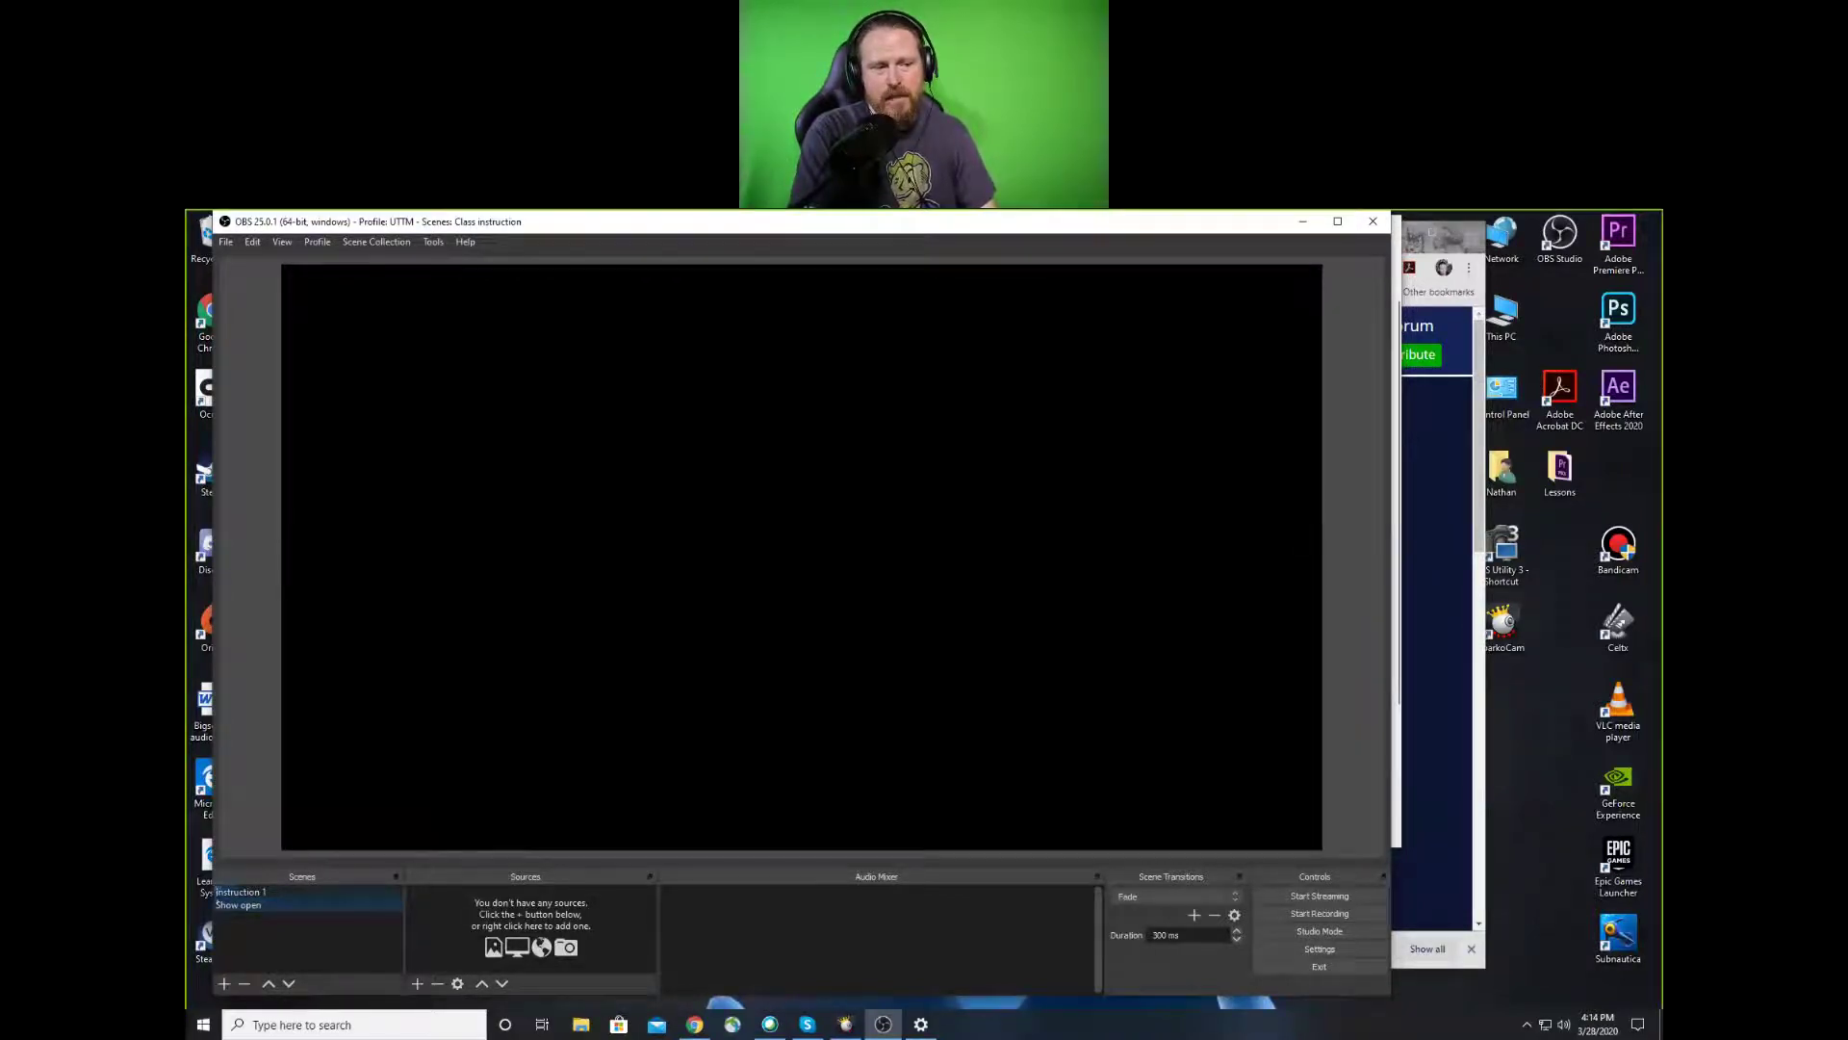
left_click(227, 891)
left_click_drag(236, 905, 241, 895)
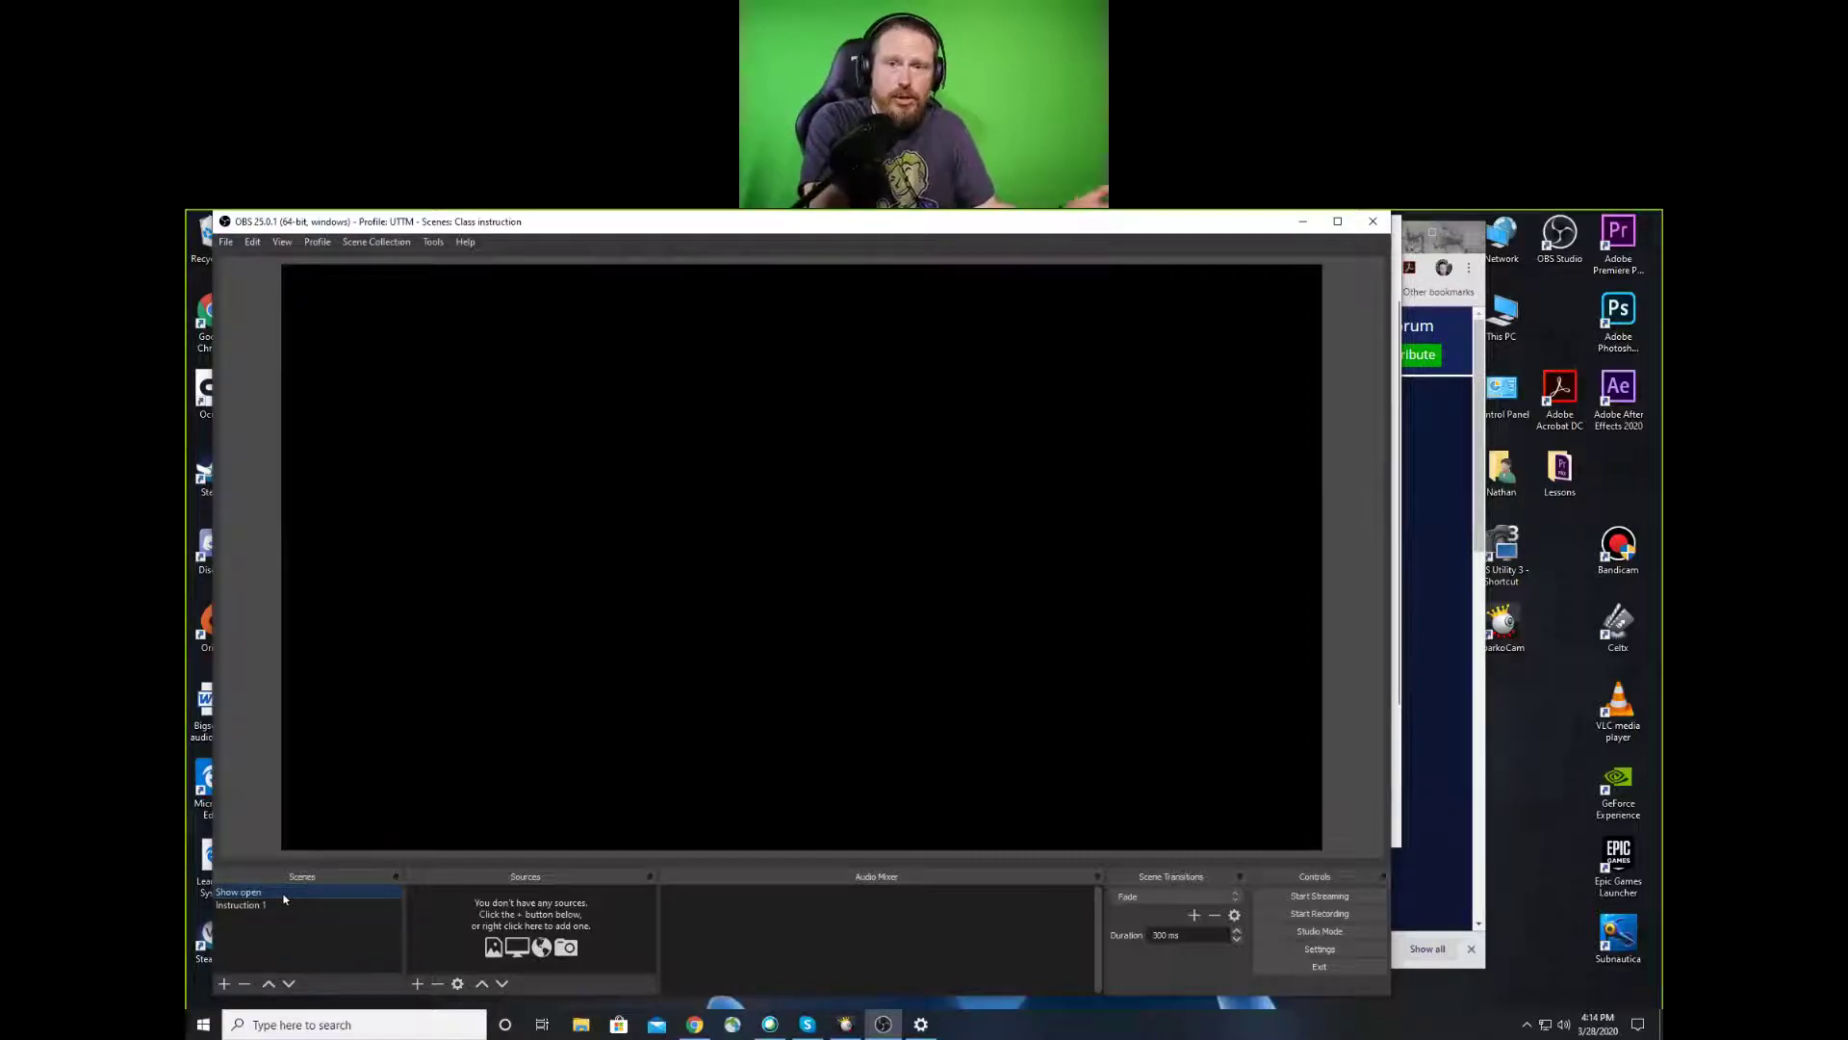
Add a new Media Source to the Show open scene, named with the presenter's nickname followed by "open"
left_click(416, 984)
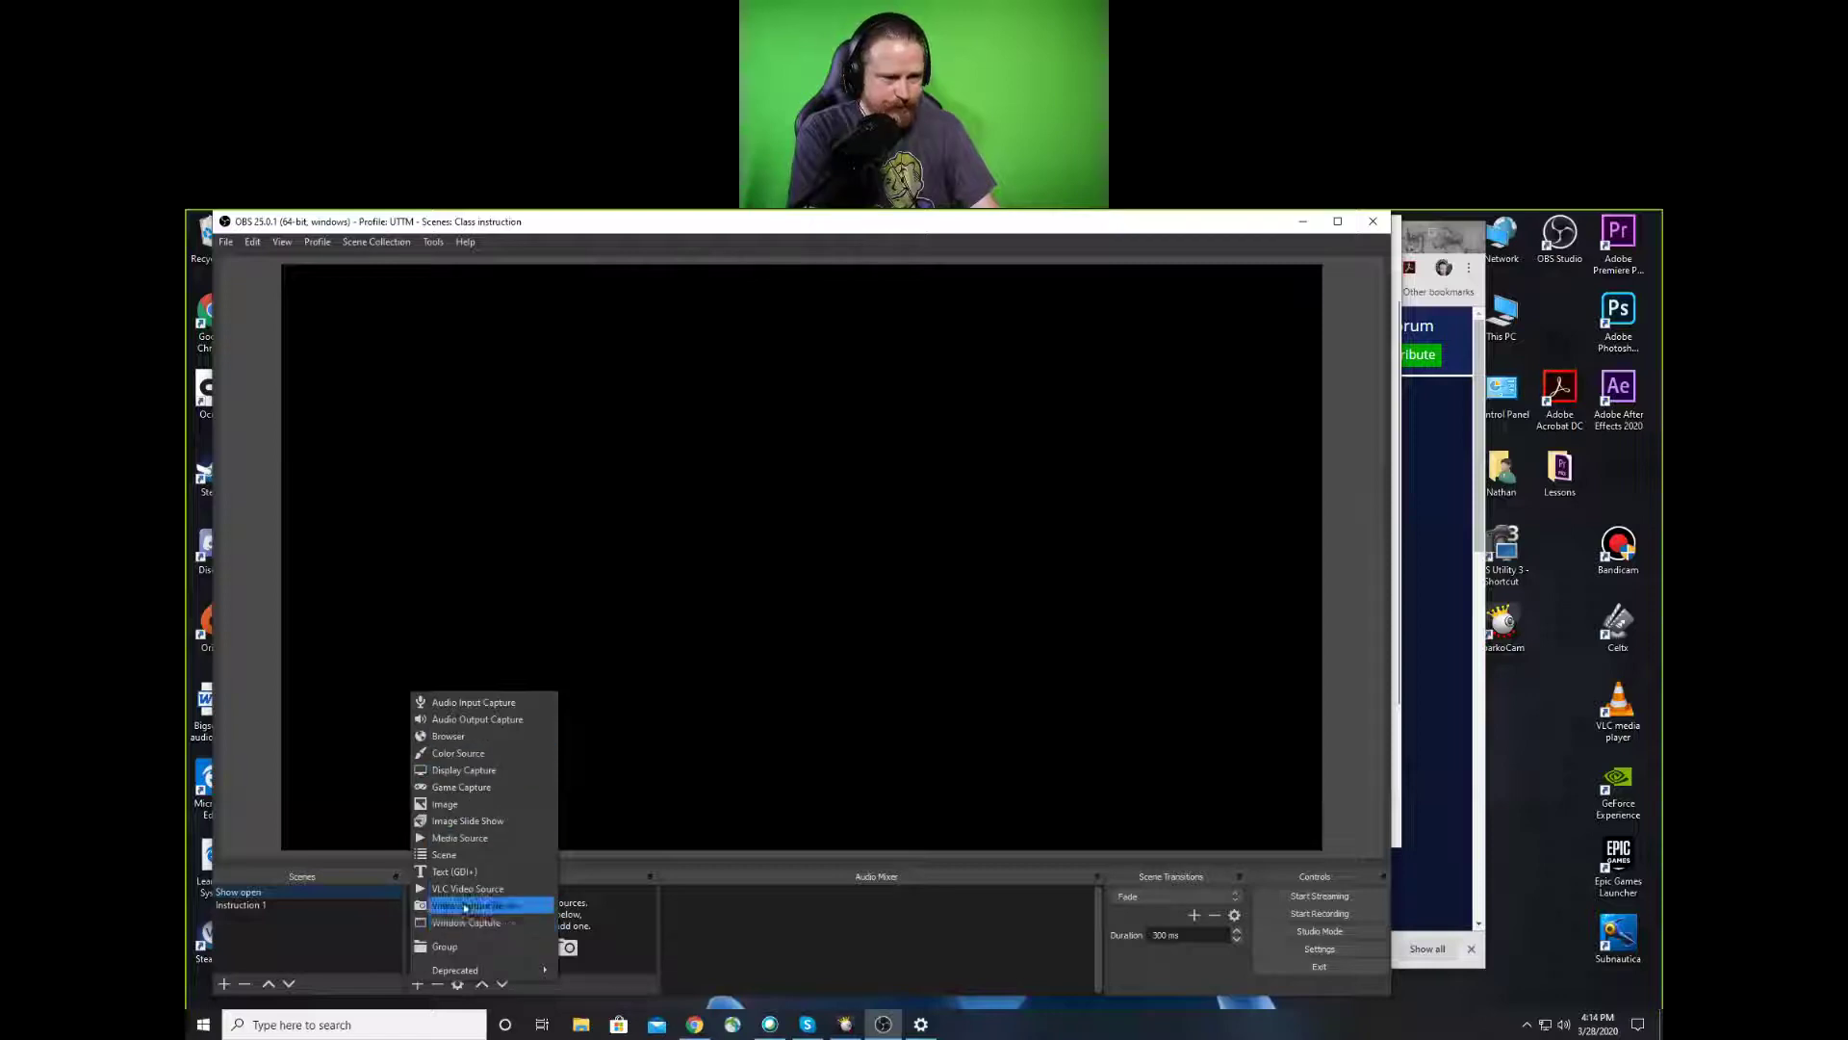
left_click(446, 839)
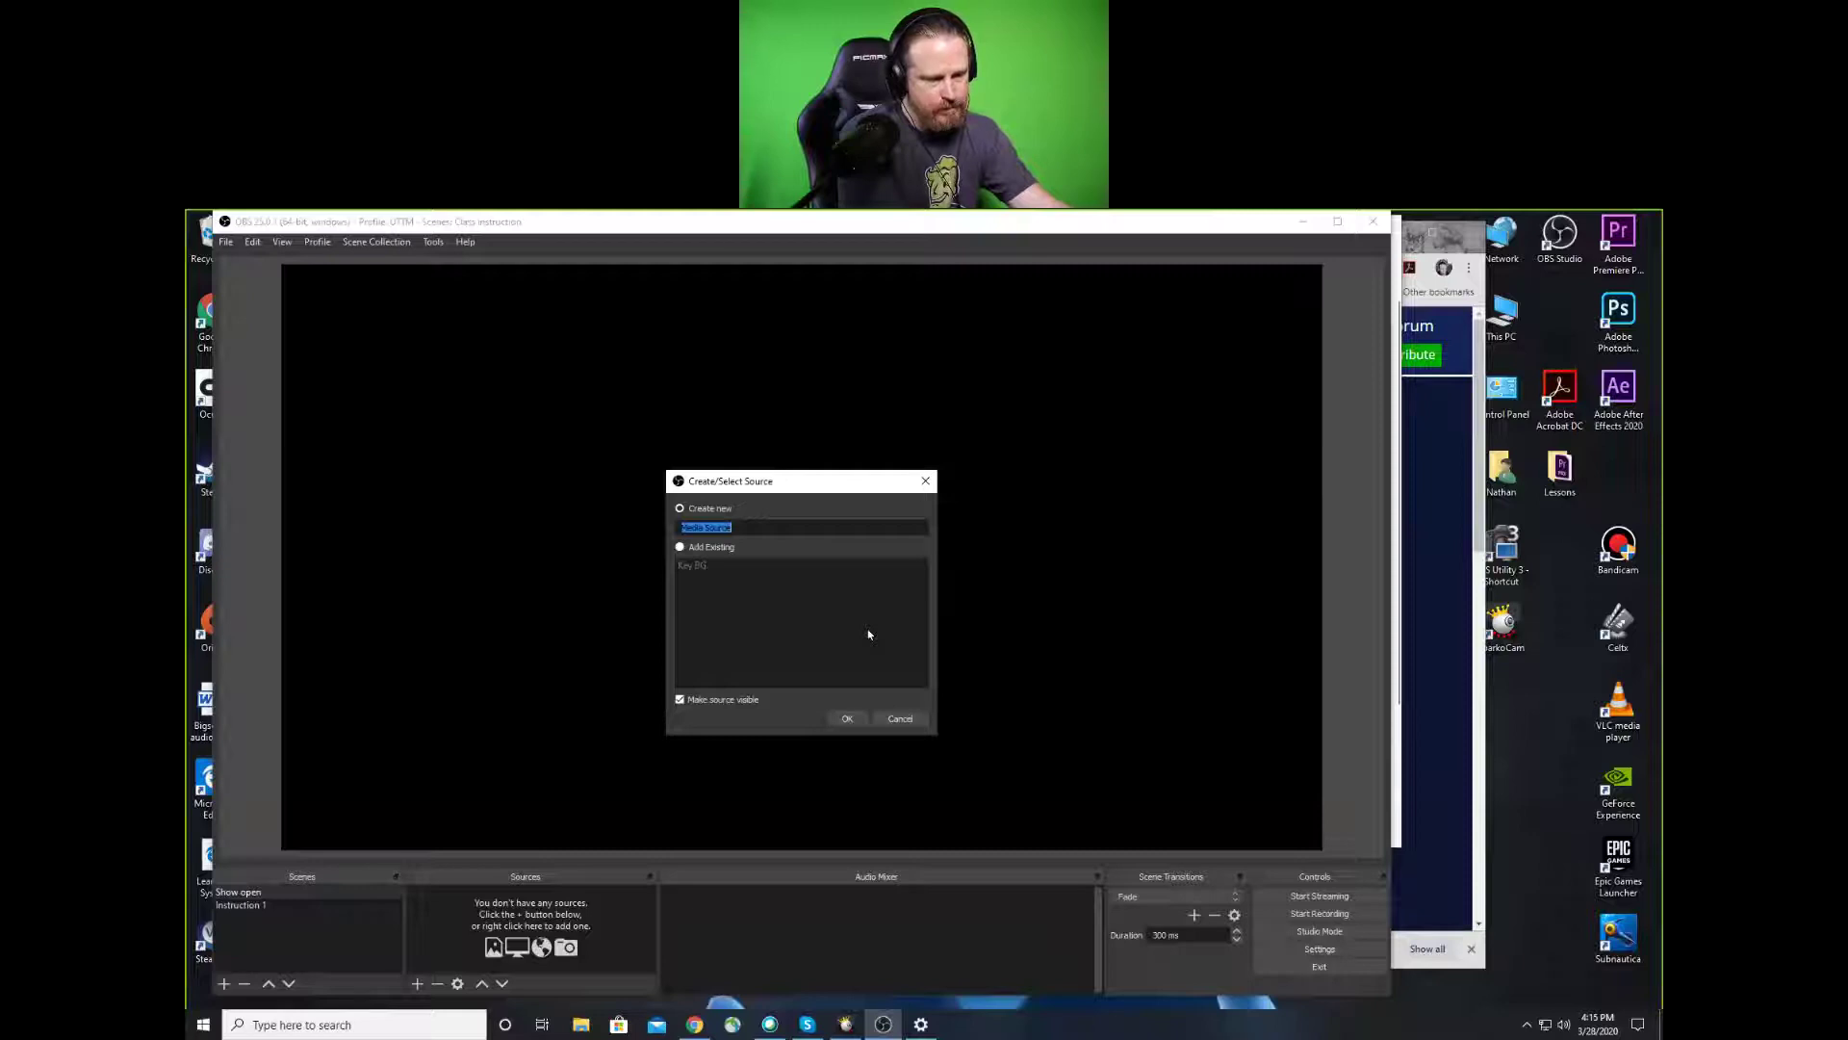
type("N")
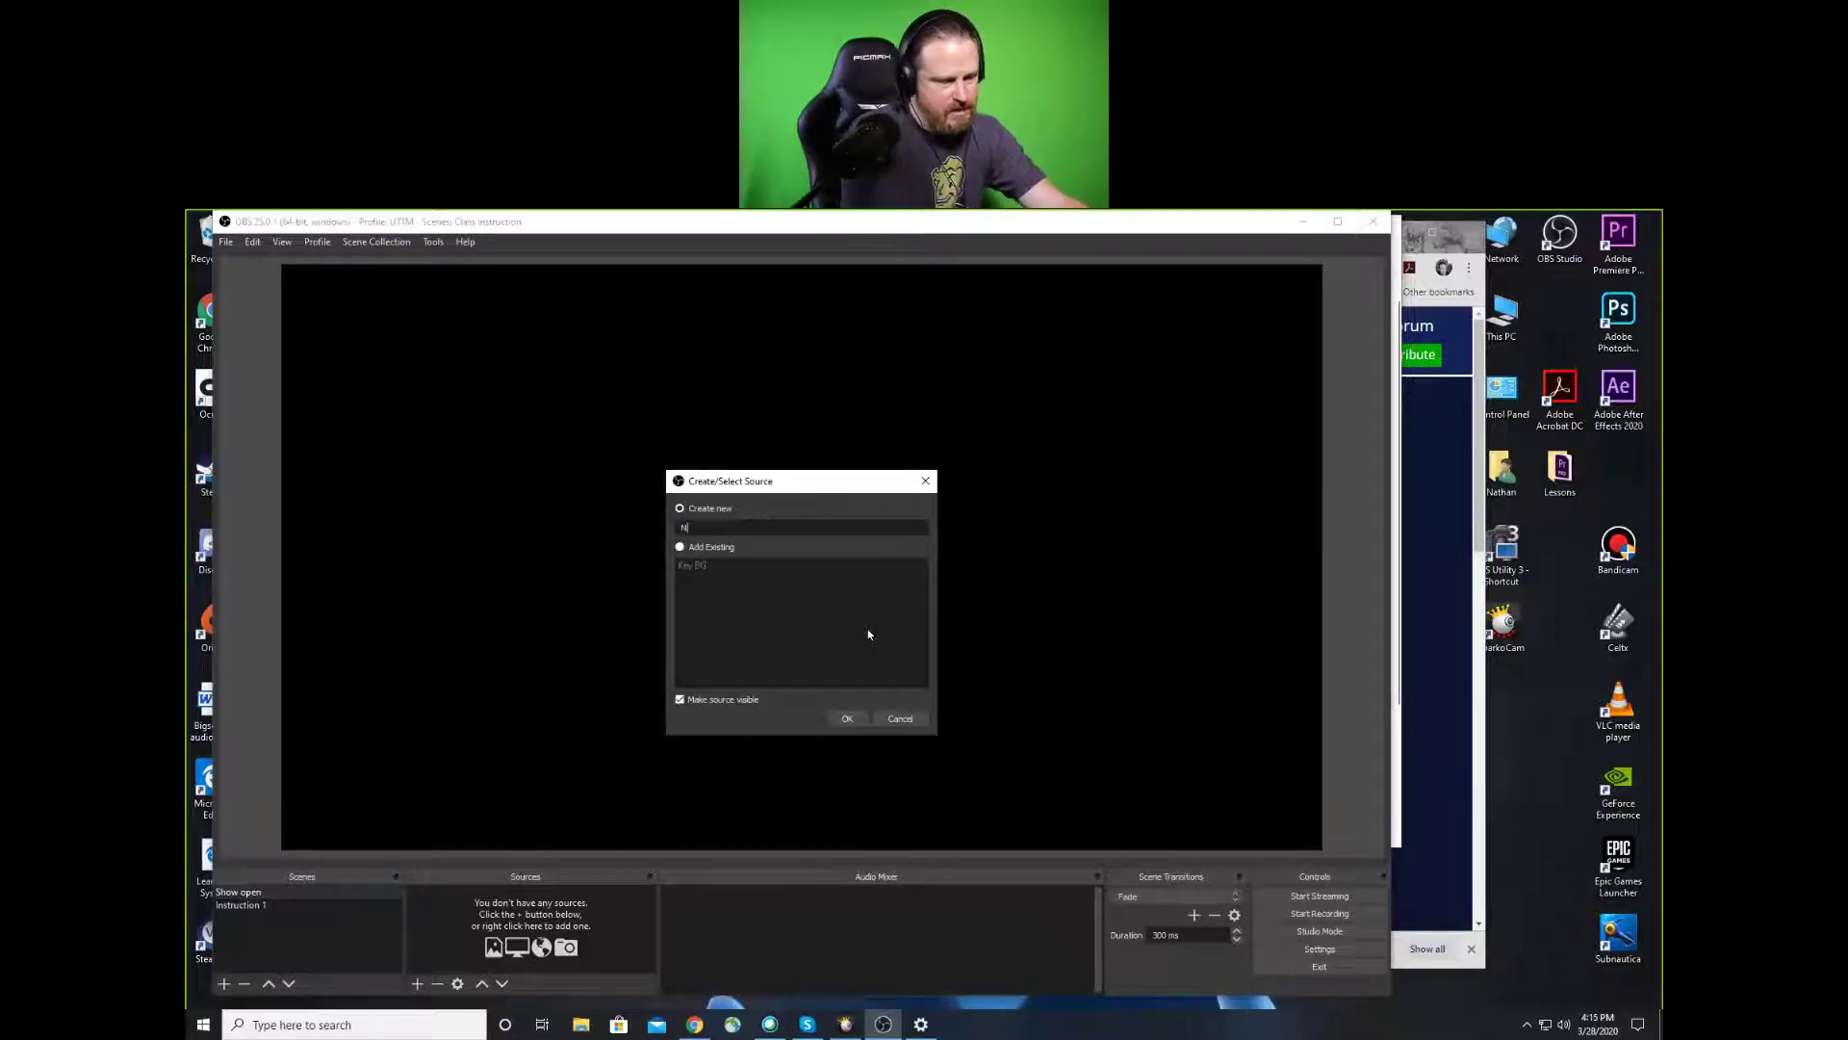
type("ate open")
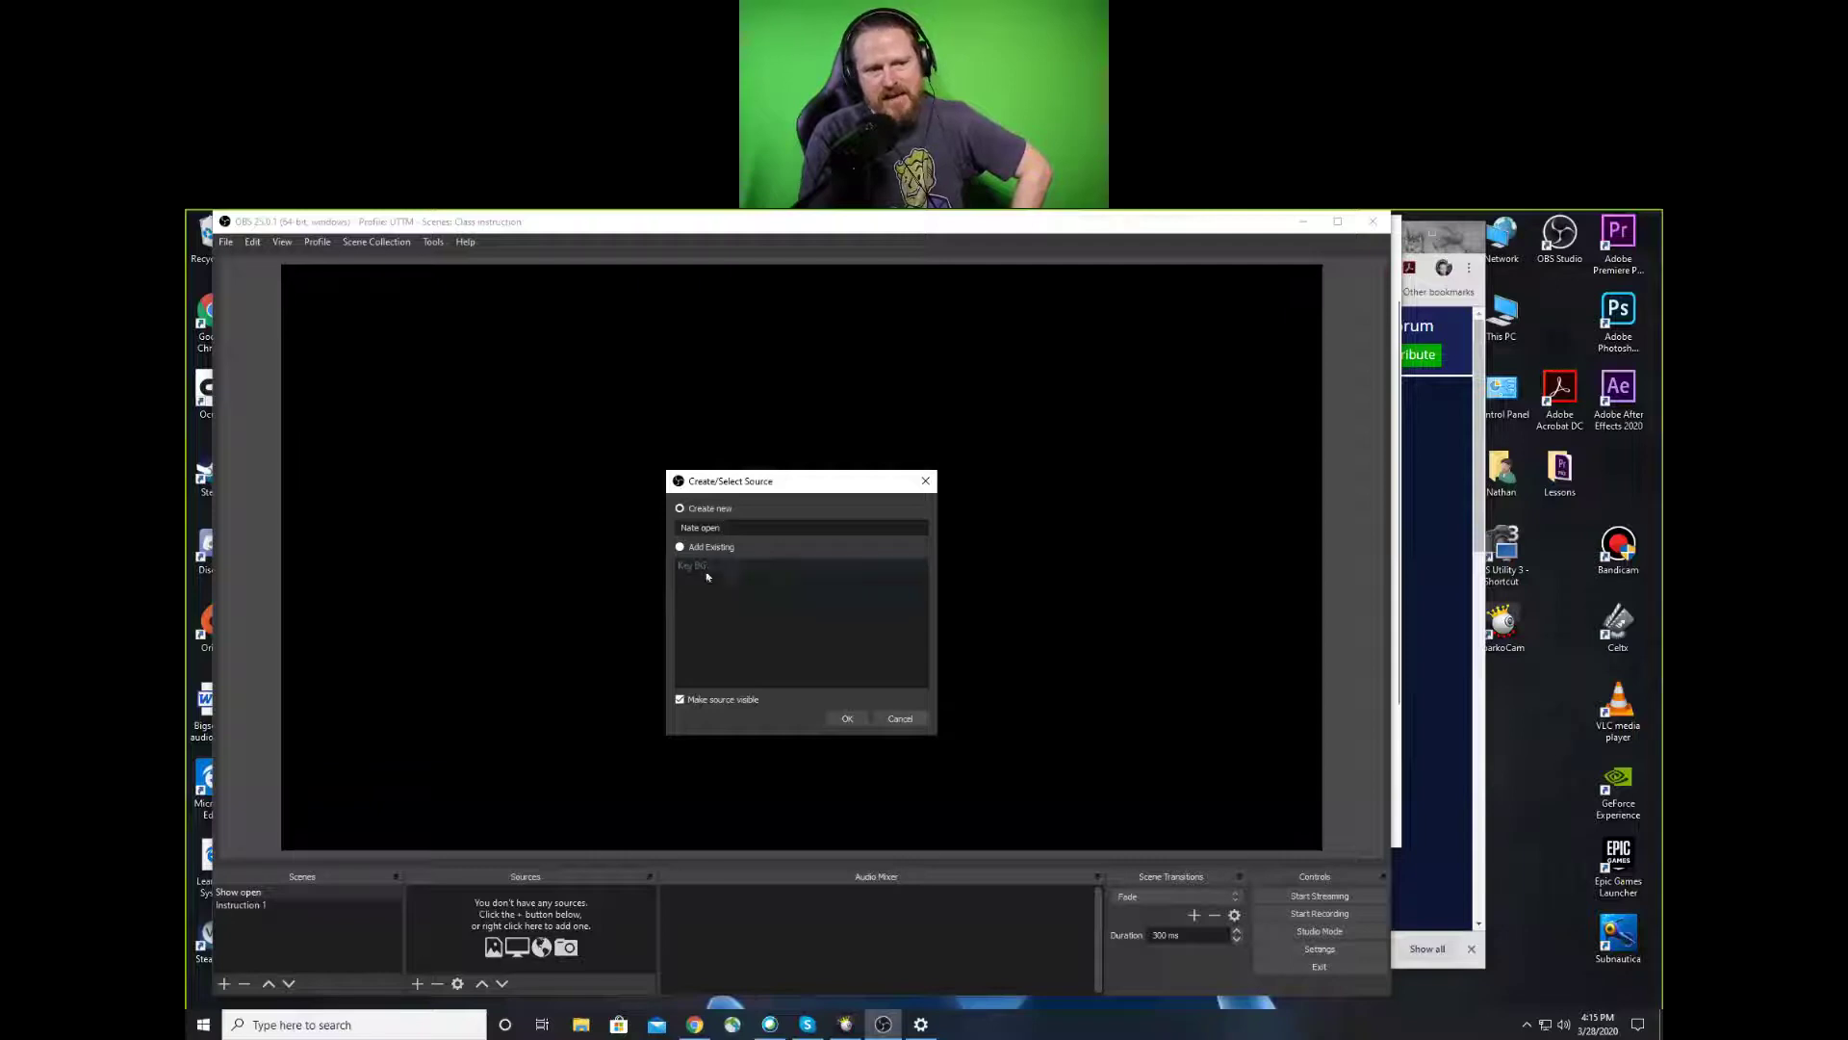
left_click(847, 718)
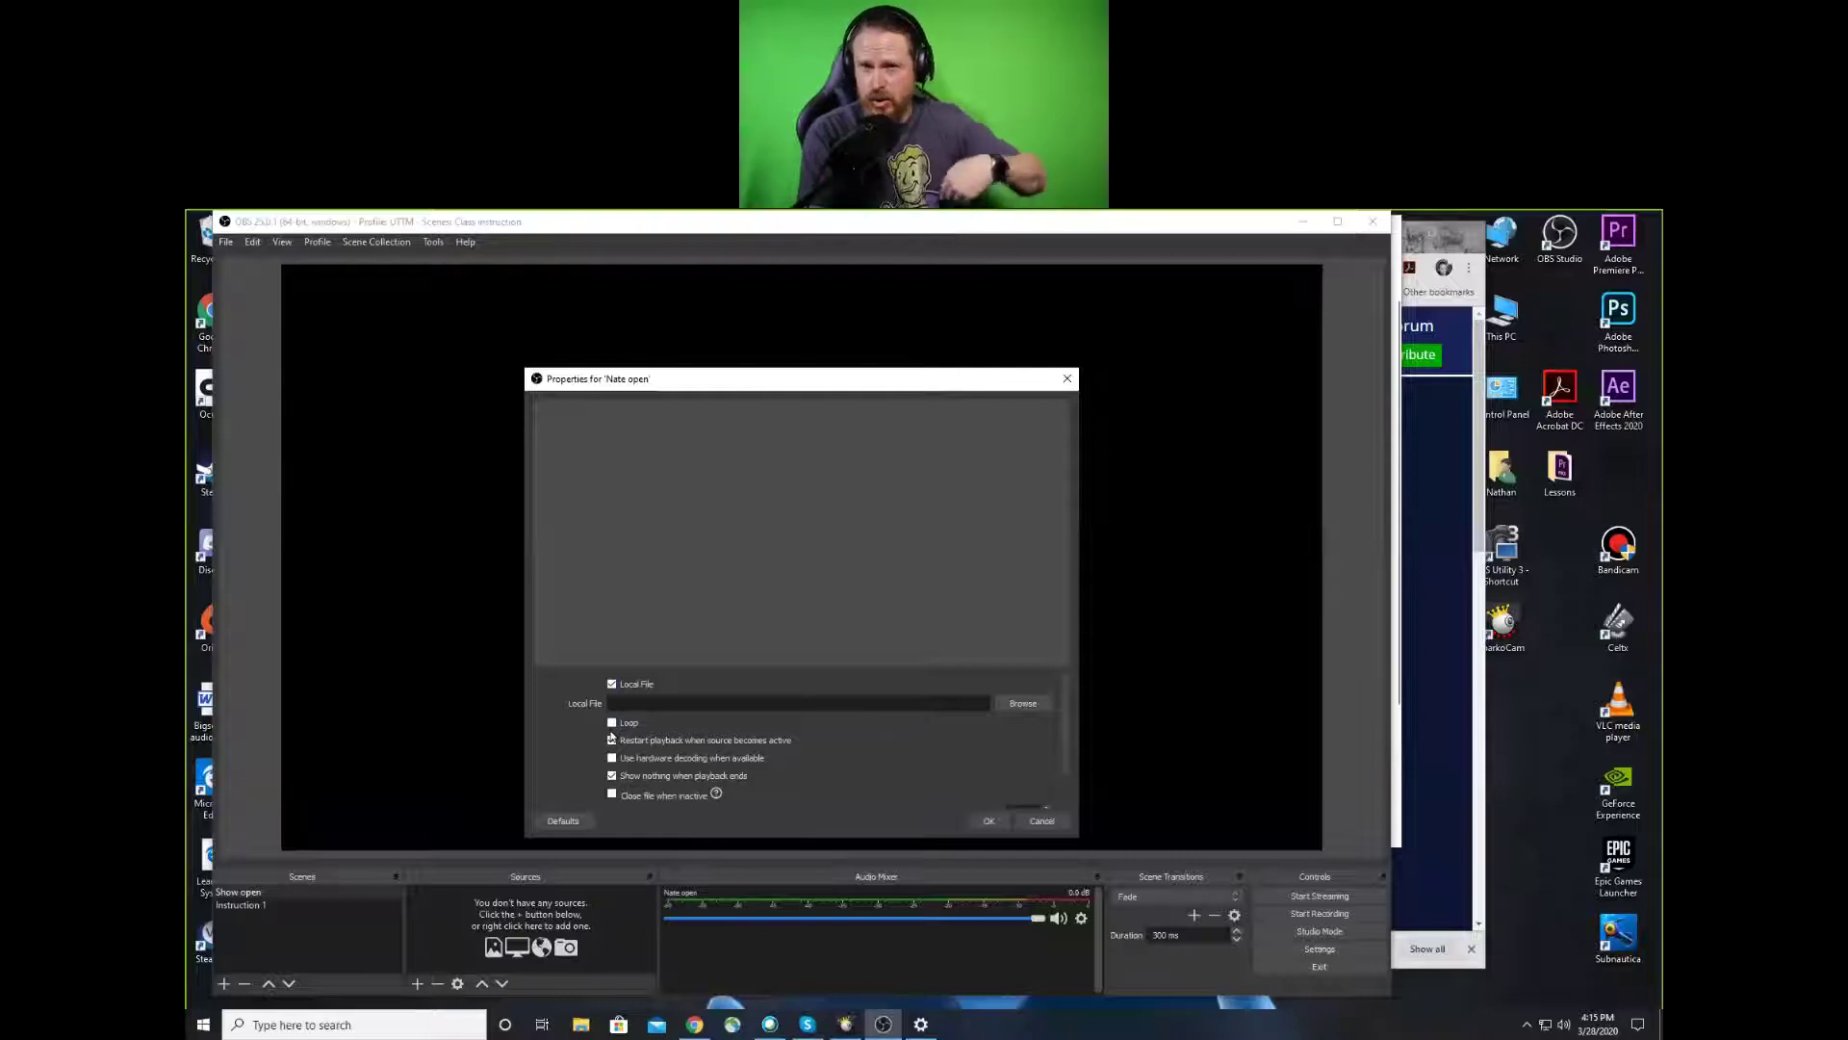
Load LOA Intro.mp4 from Librarian of Alexandria > Video assets on the D: drive as the new media source's local file
left_click(1024, 705)
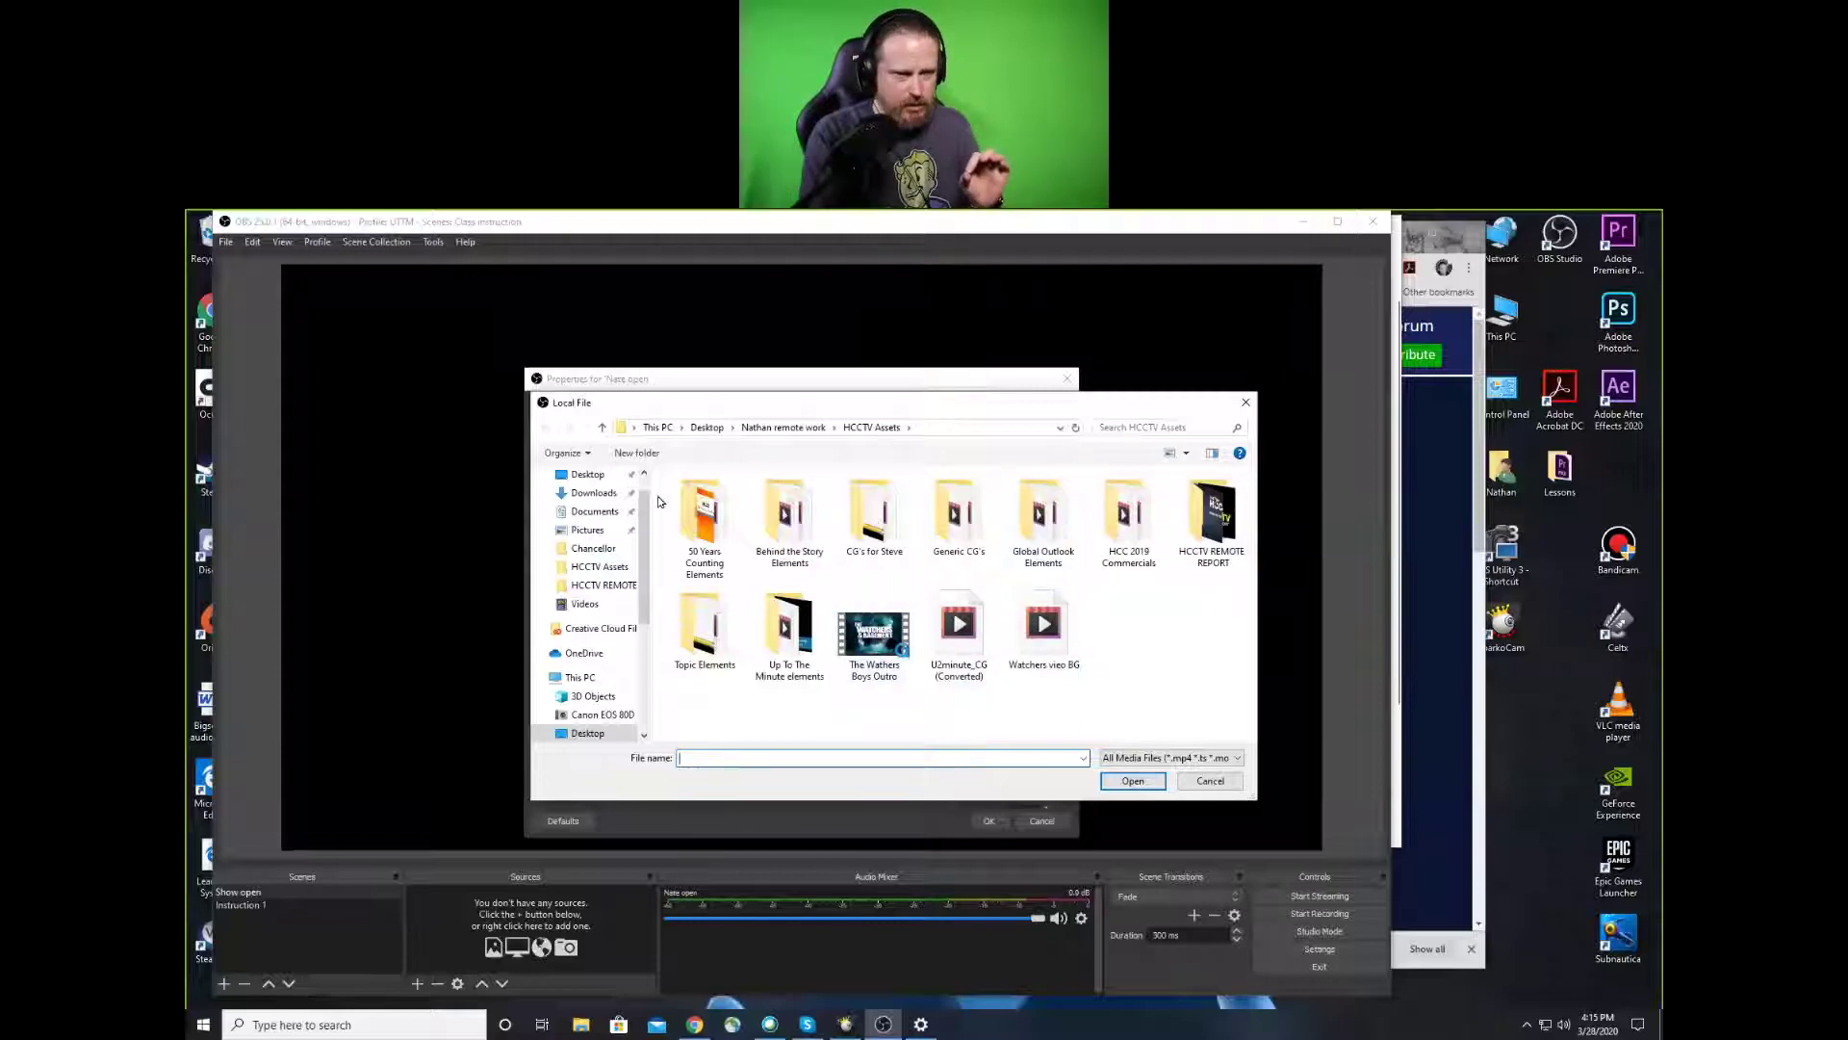
left_click(770, 428)
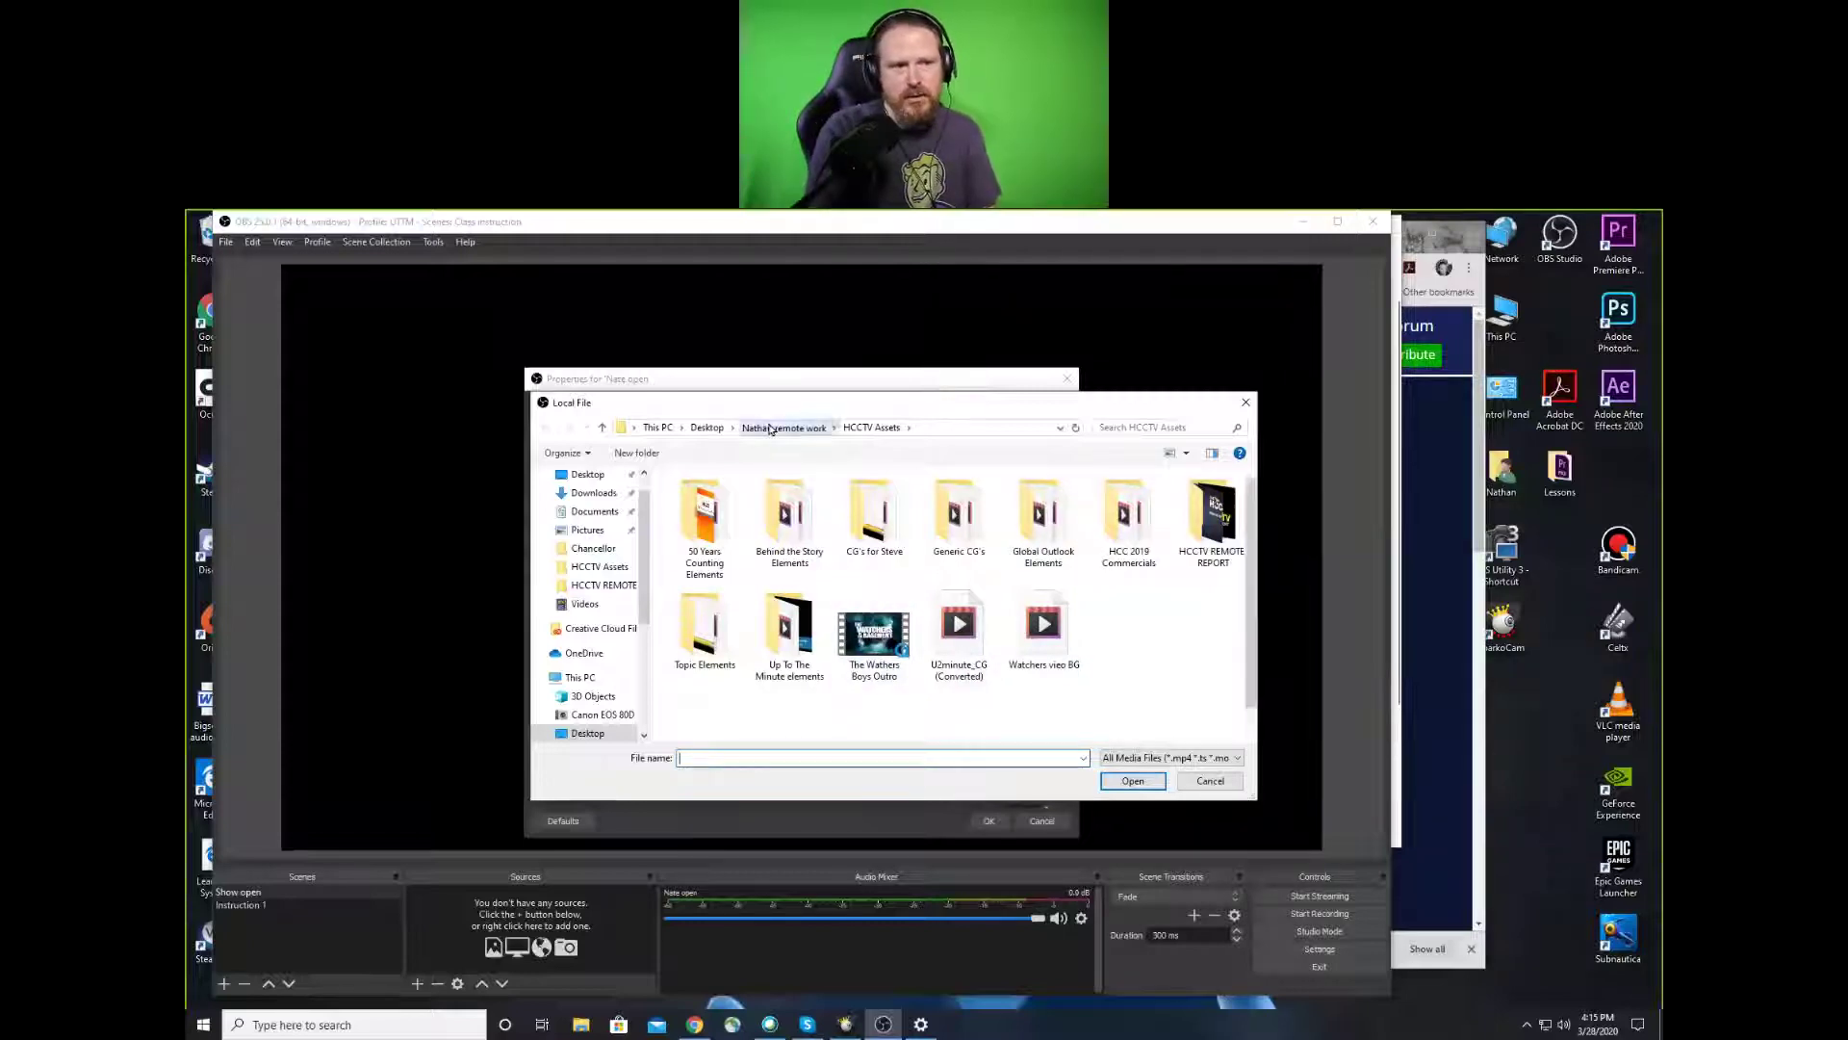
scroll(643, 539, "down", 3)
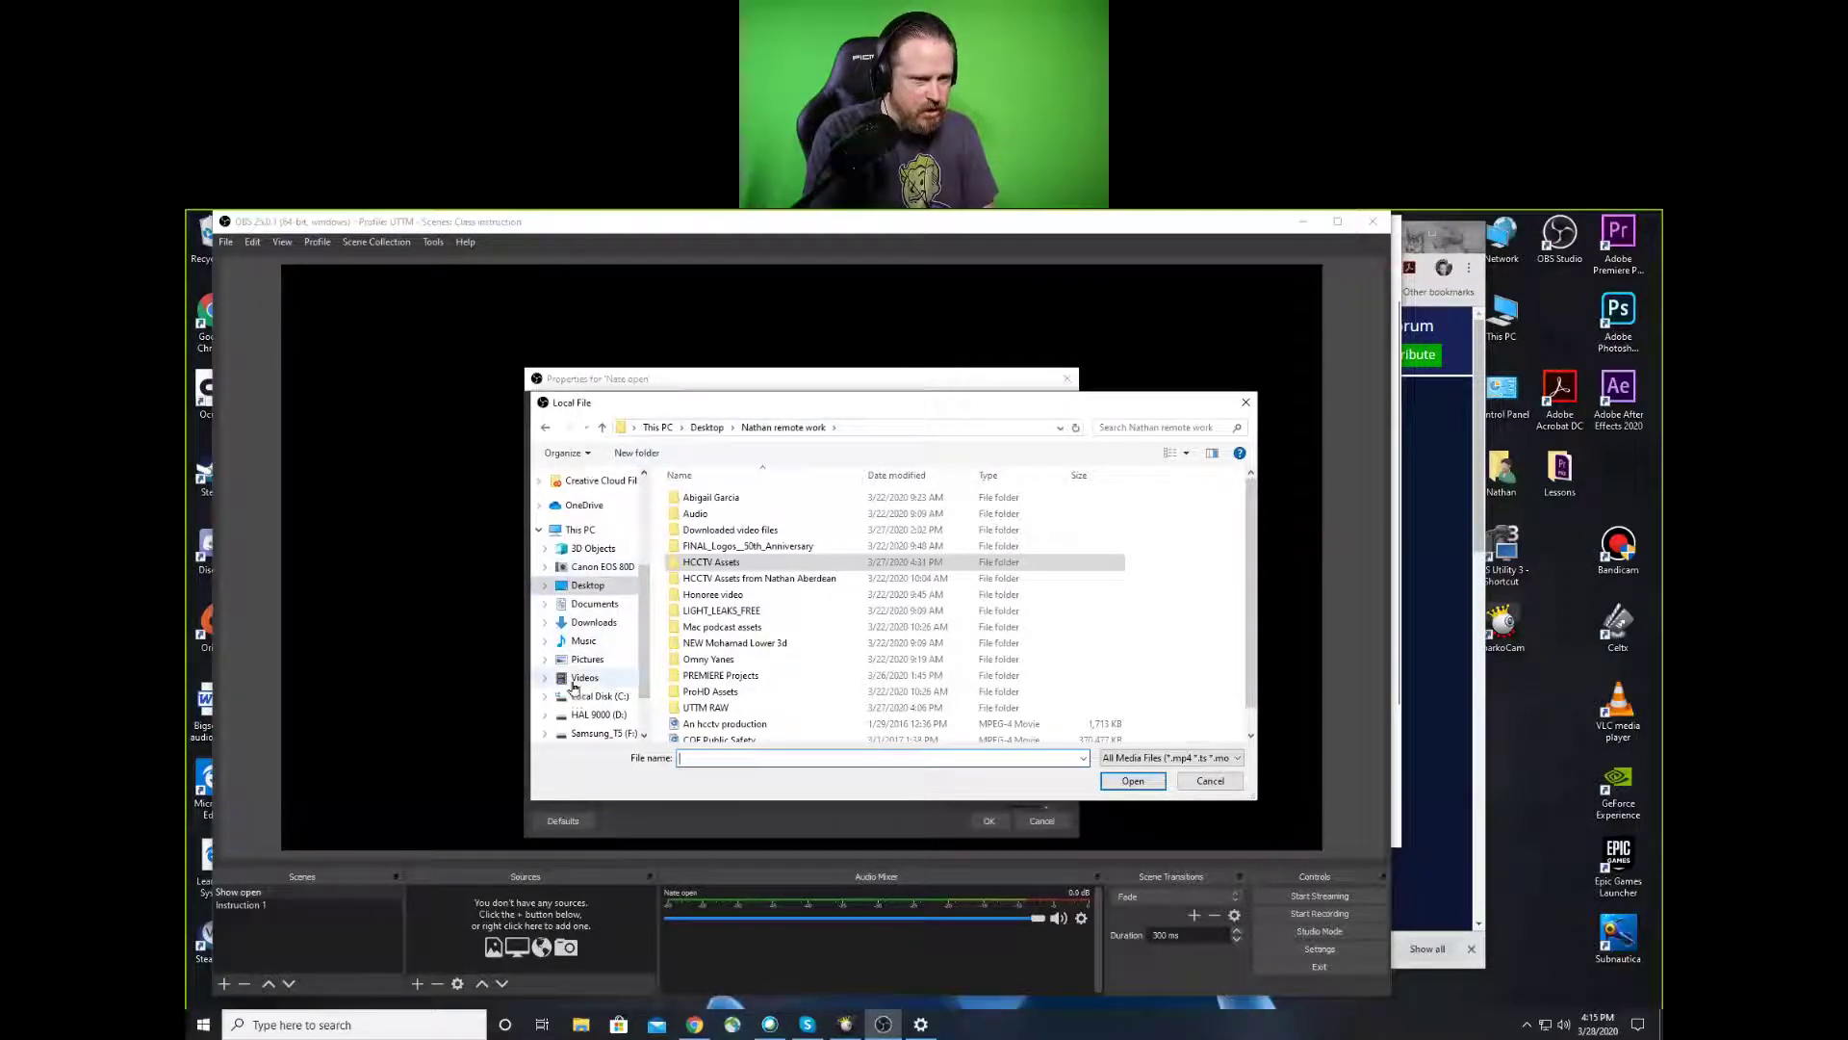
left_click(613, 713)
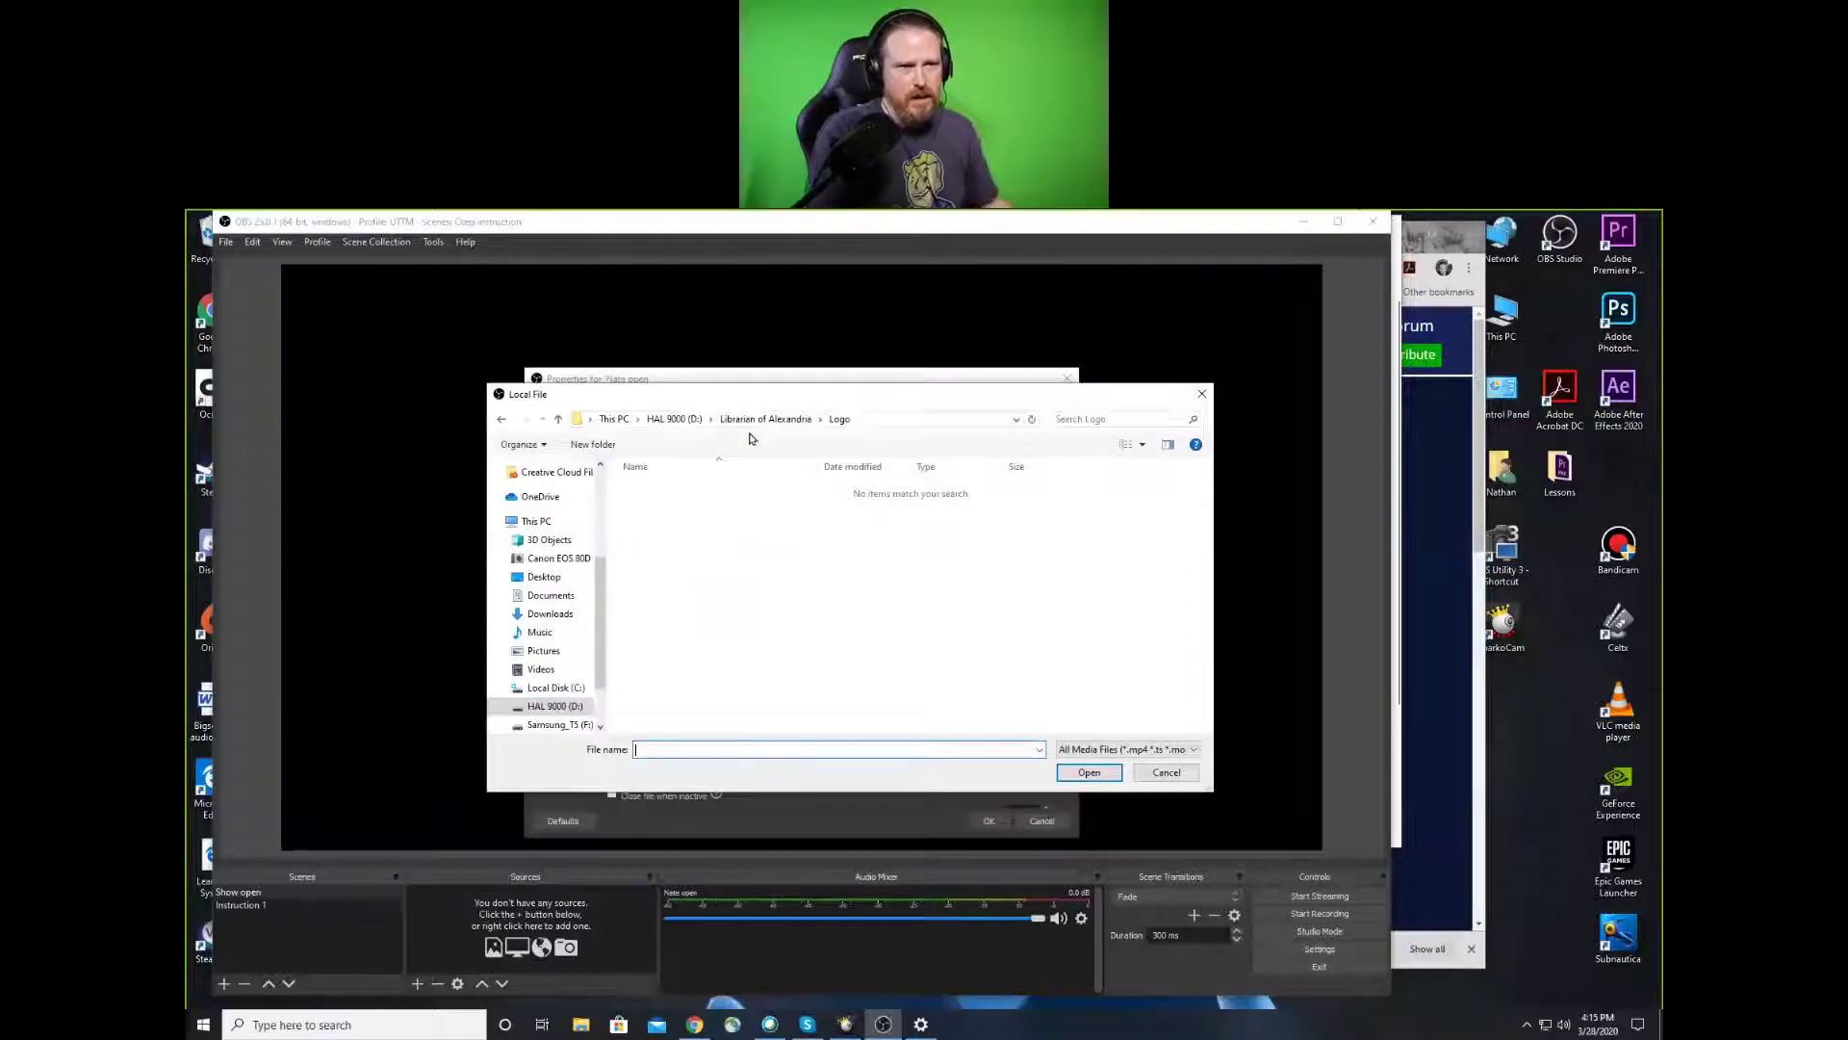
left_click(776, 421)
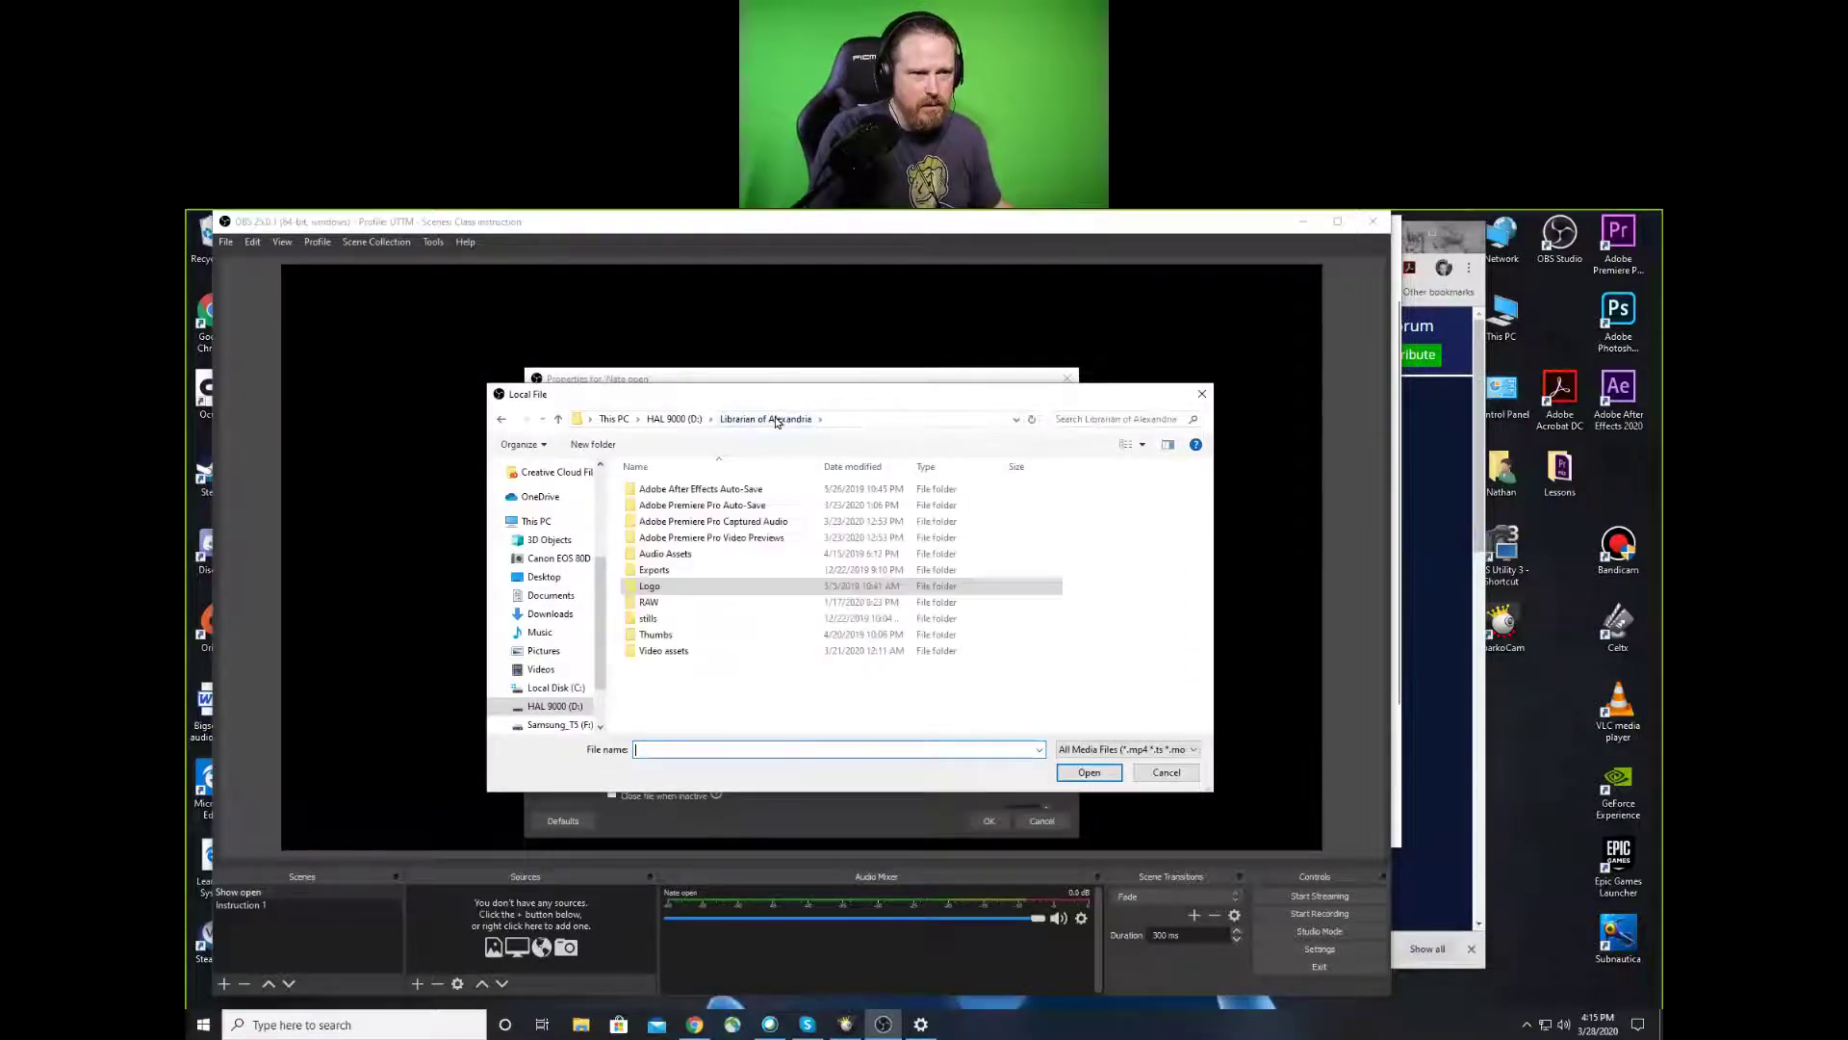
left_click(636, 654)
double_click(635, 653)
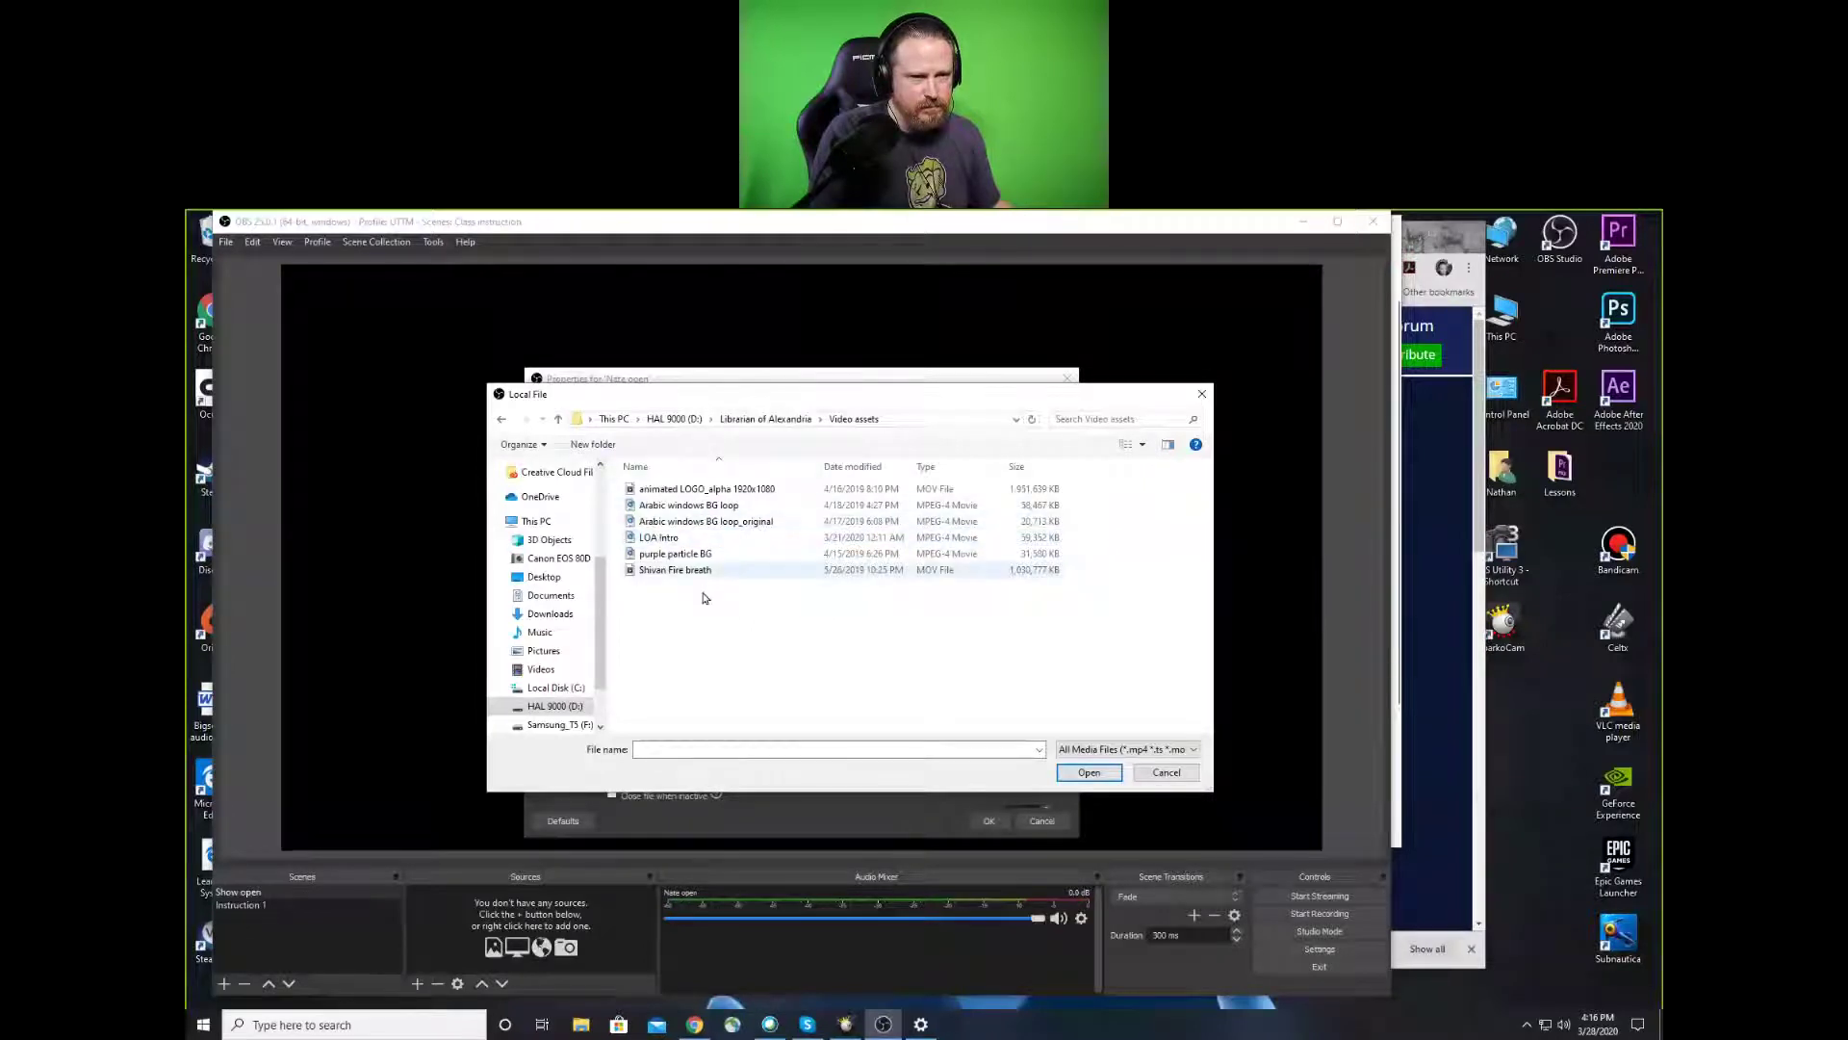
left_click(649, 542)
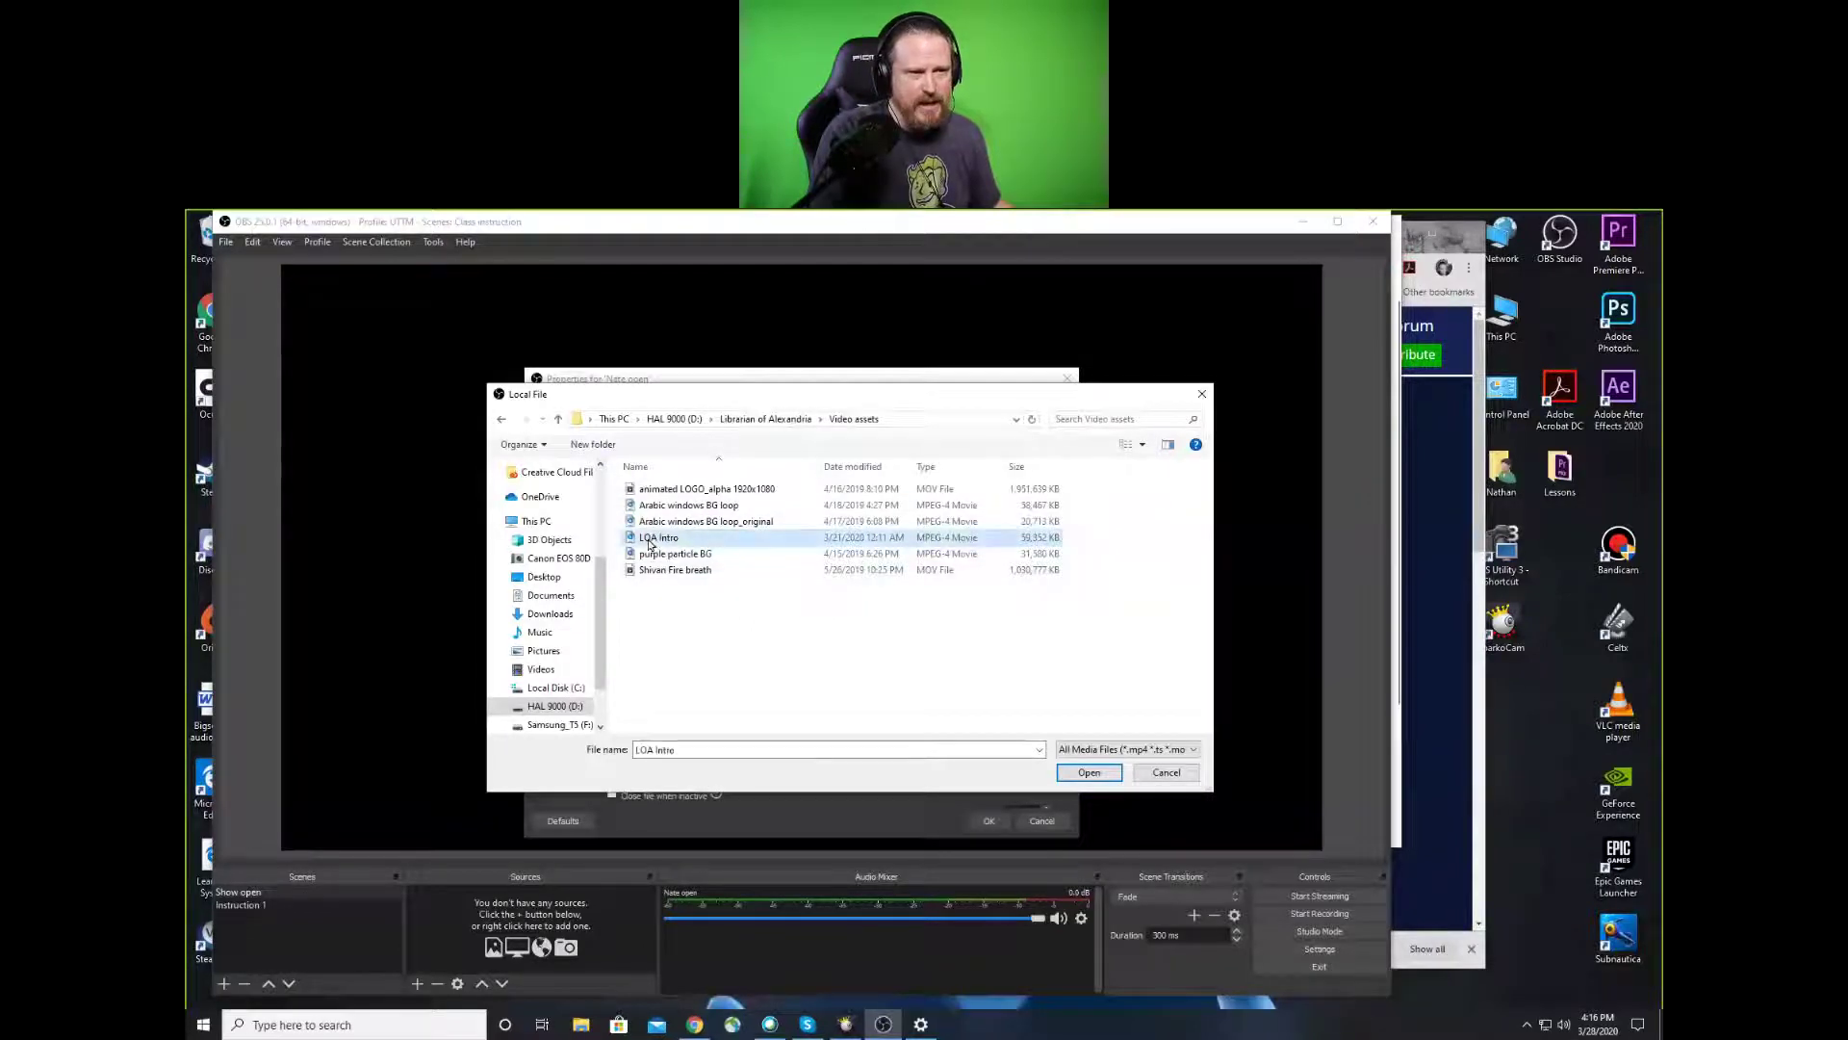
left_click(1089, 773)
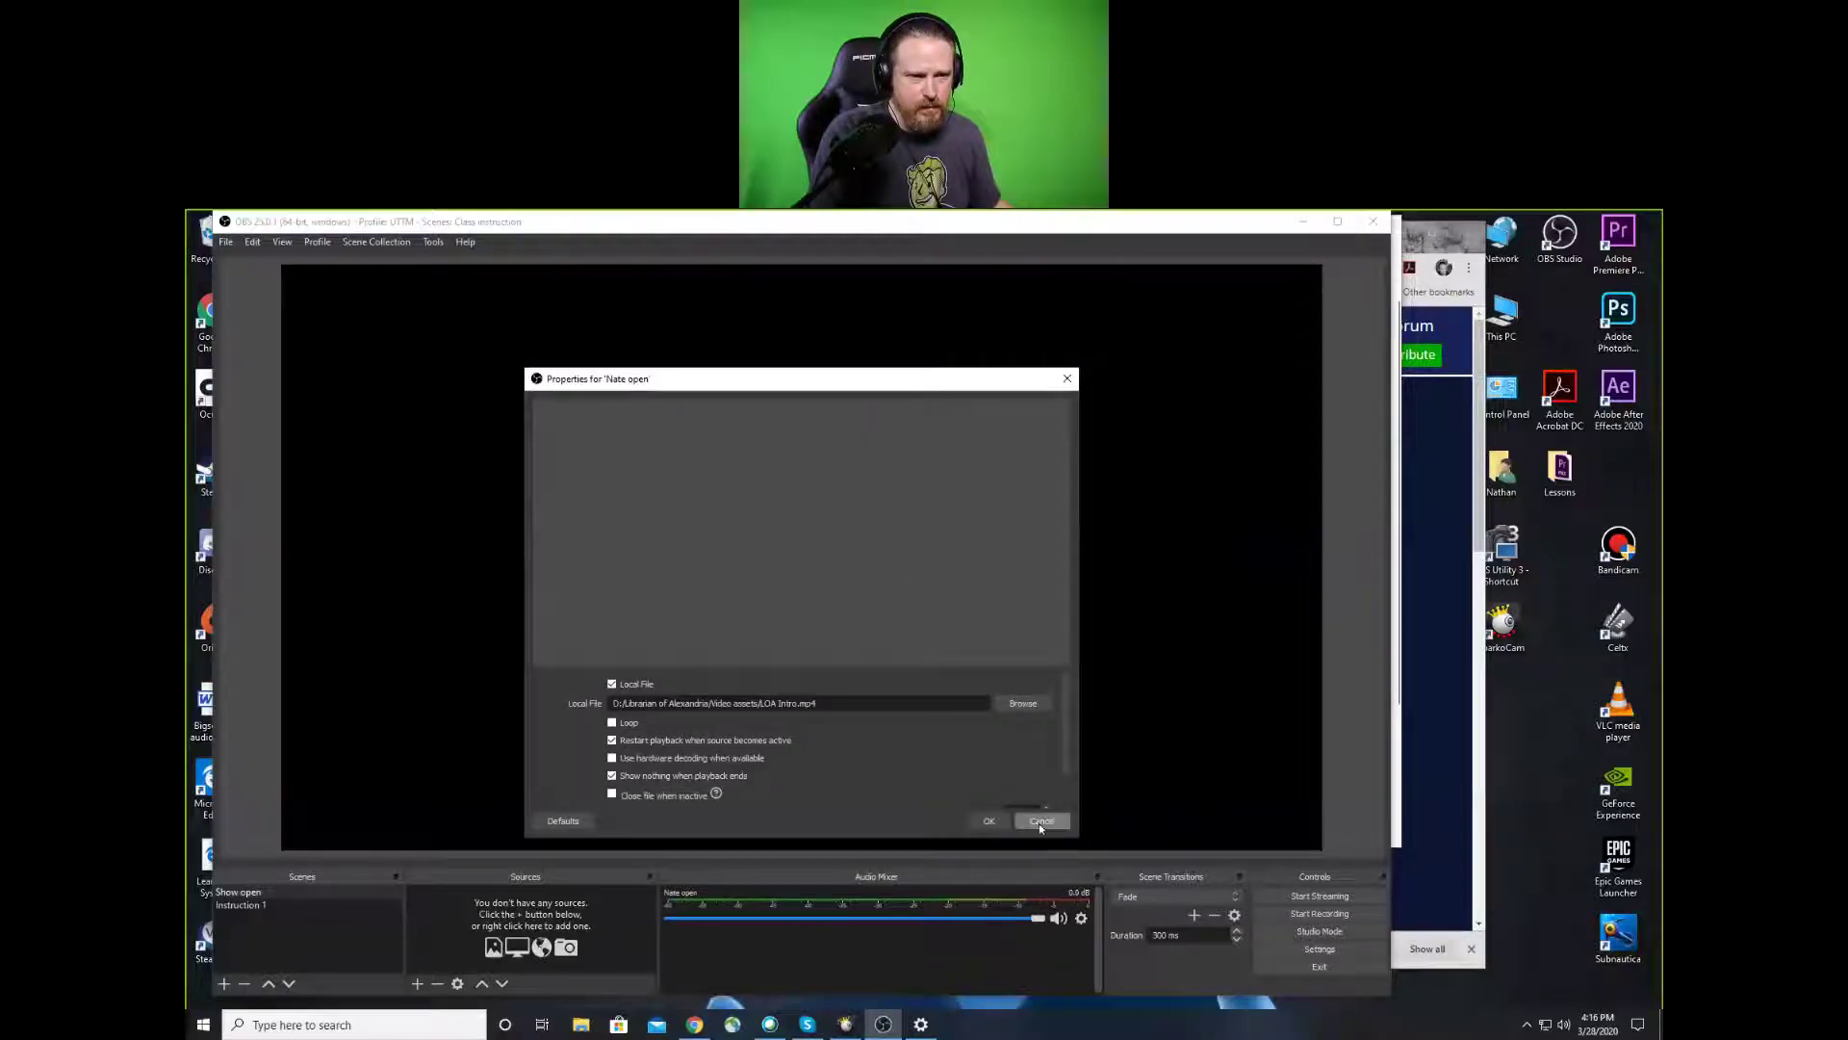
left_click(991, 821)
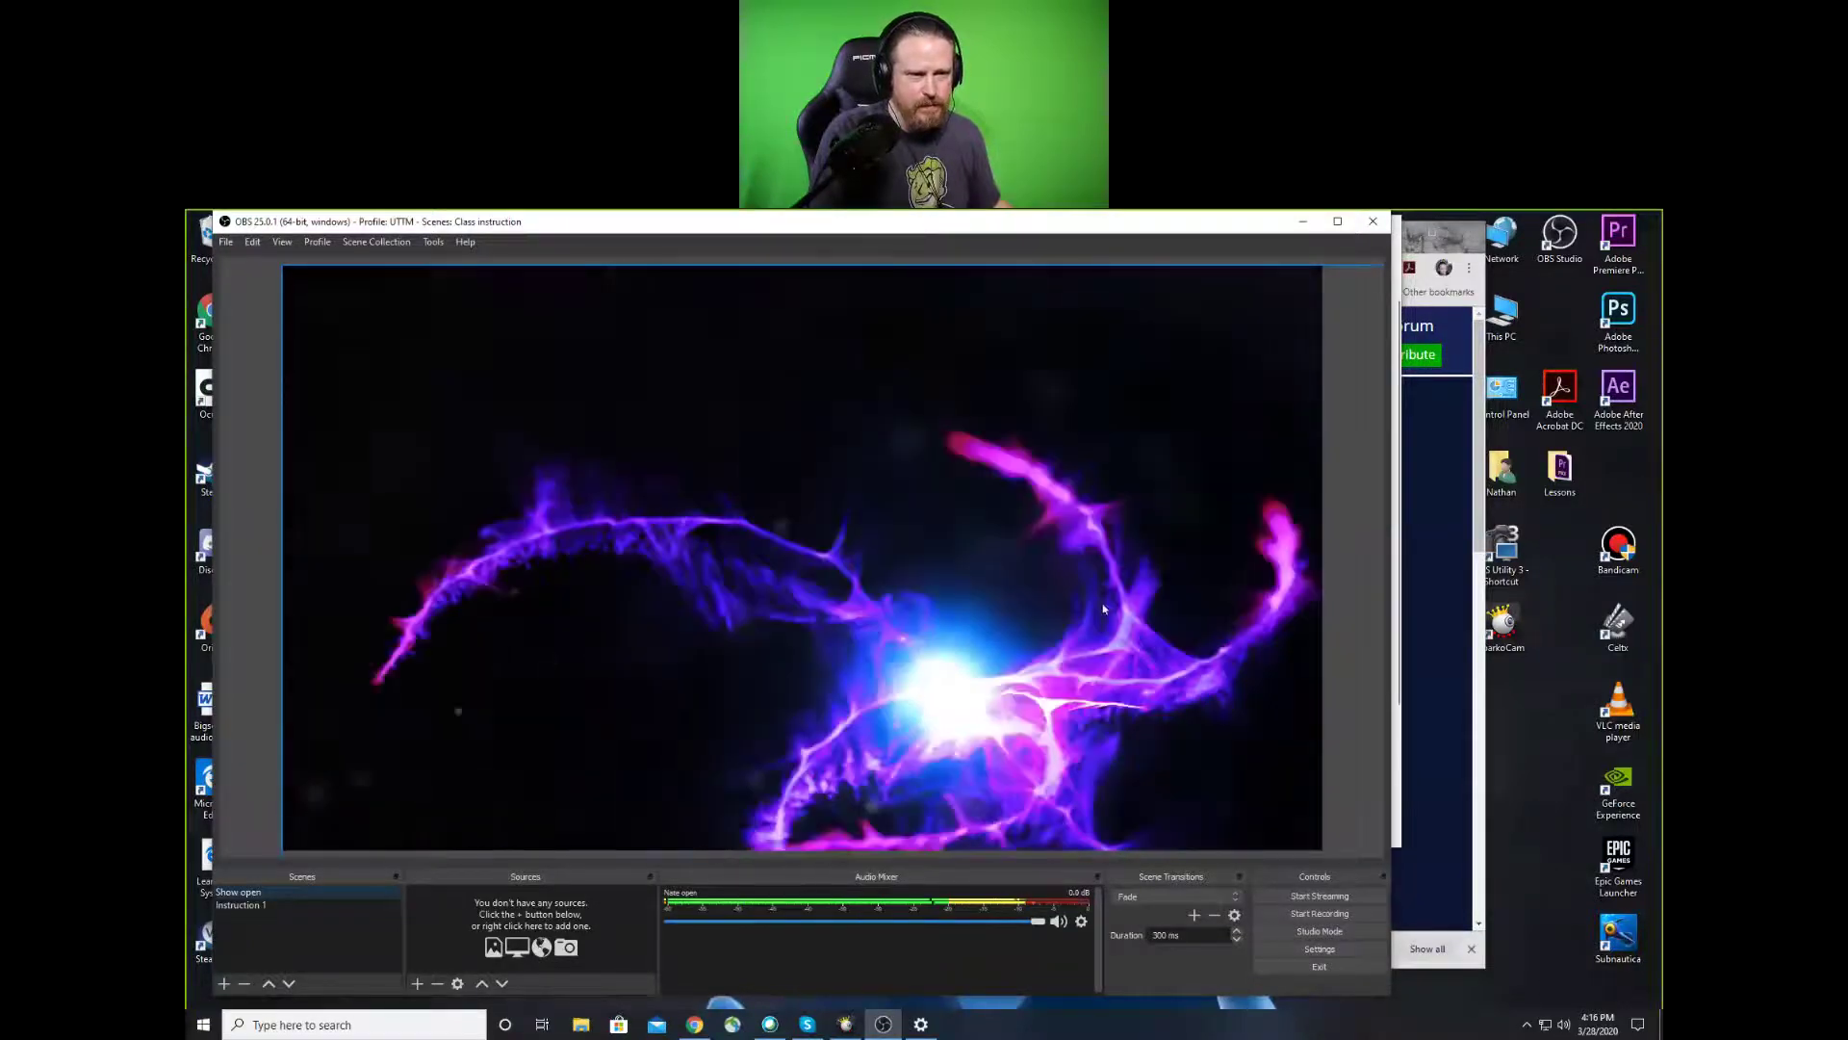
Switch between the Instruction 1 and Show open scenes to check how the opening video restarts, ending on Show open
left_click(874, 563)
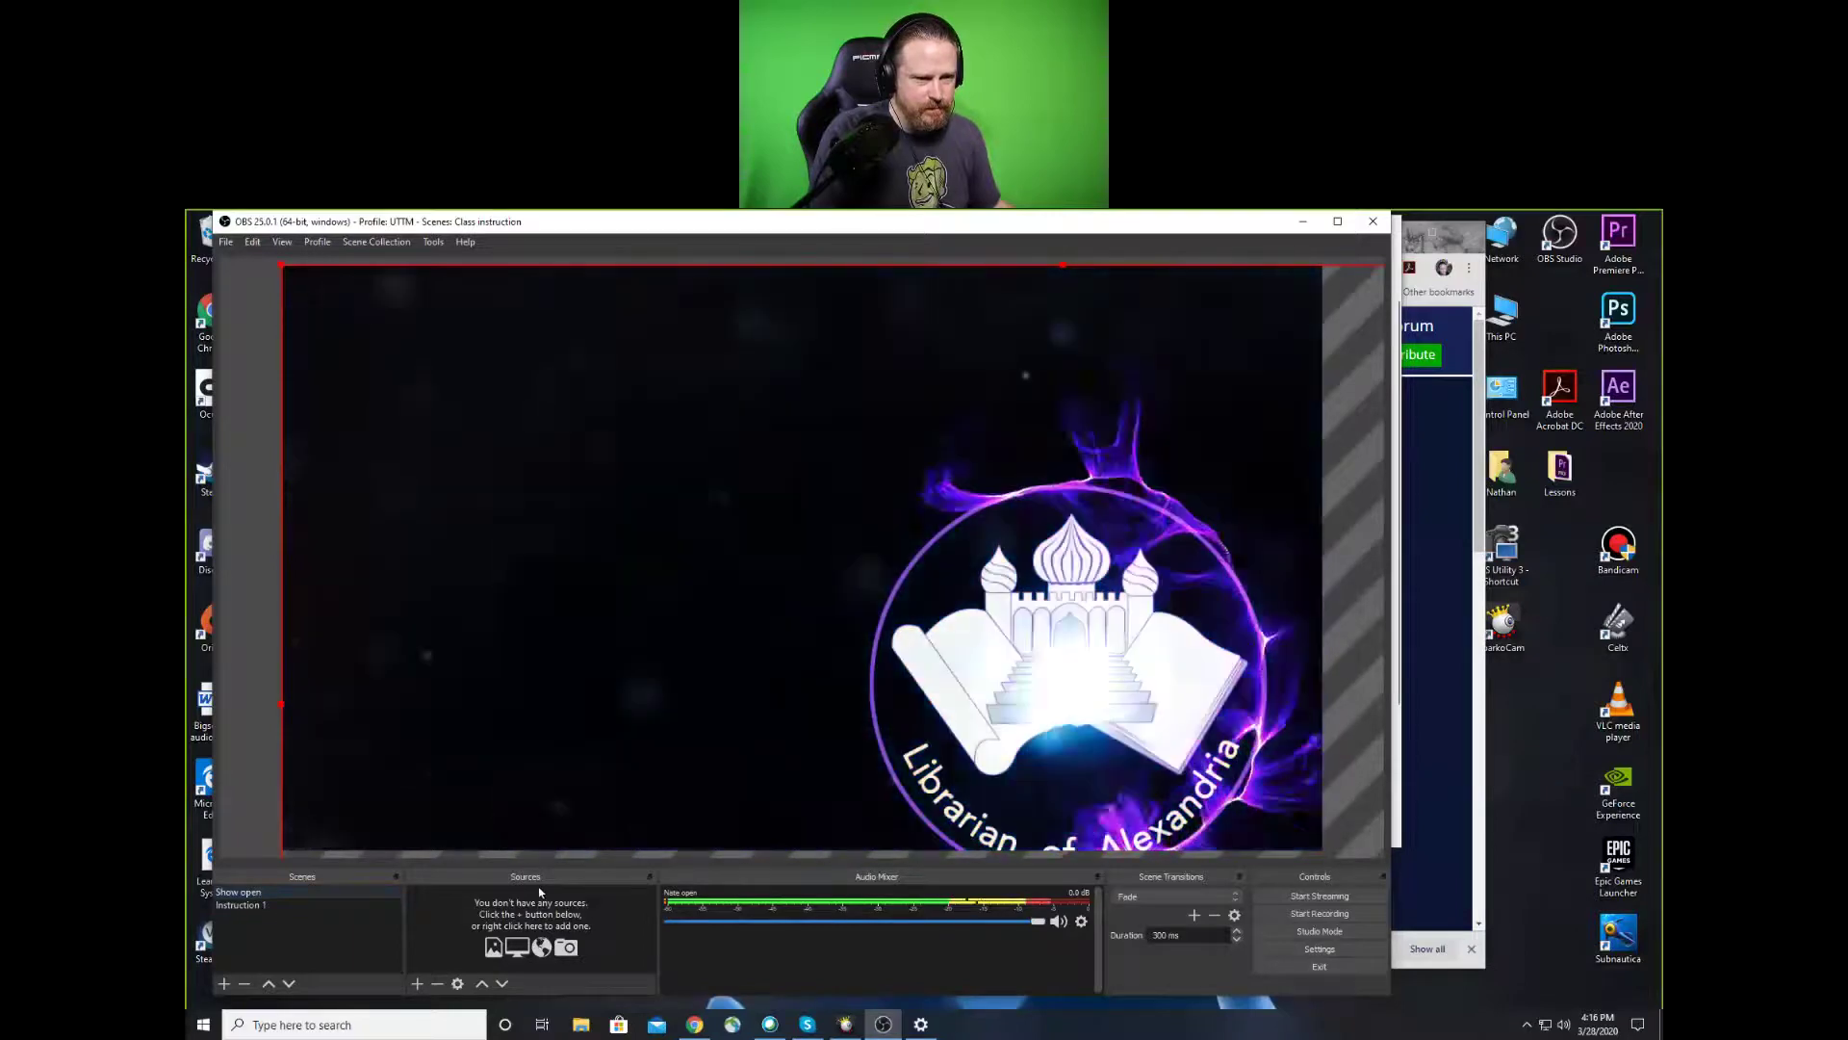
left_click(279, 908)
key("Up")
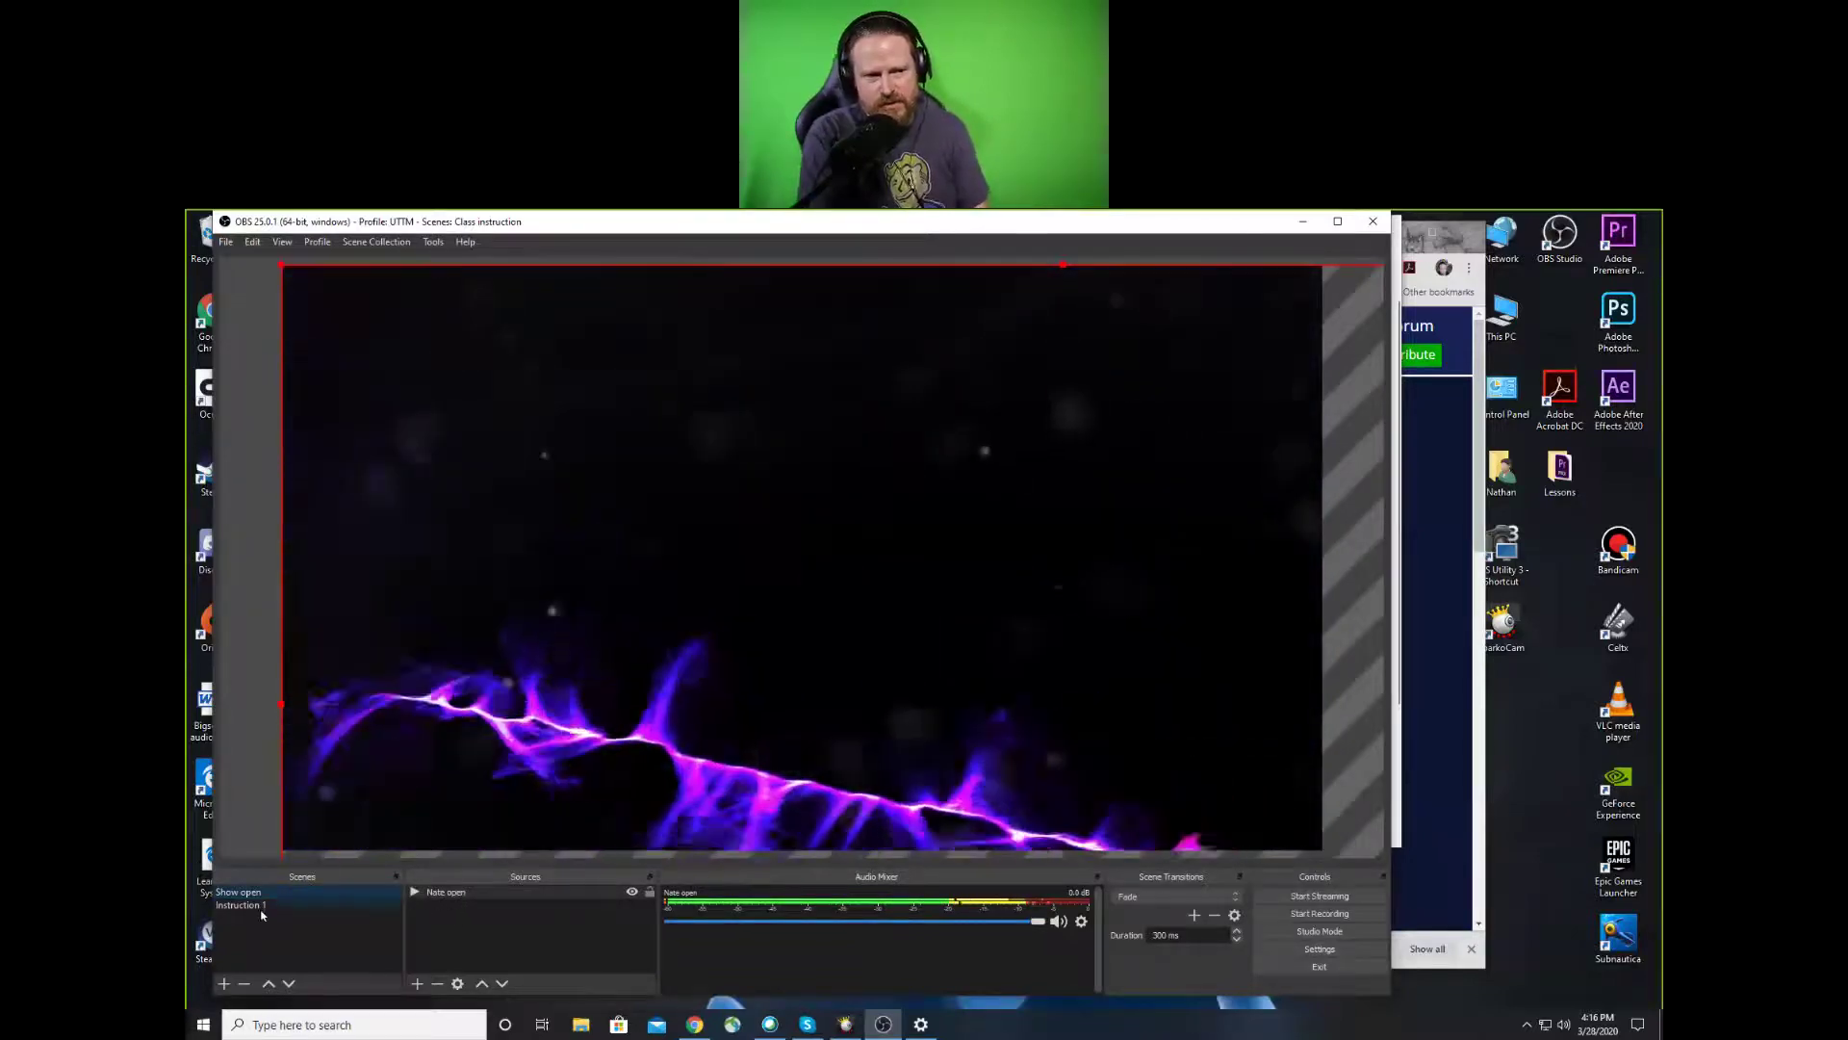
left_click(262, 907)
key("Up")
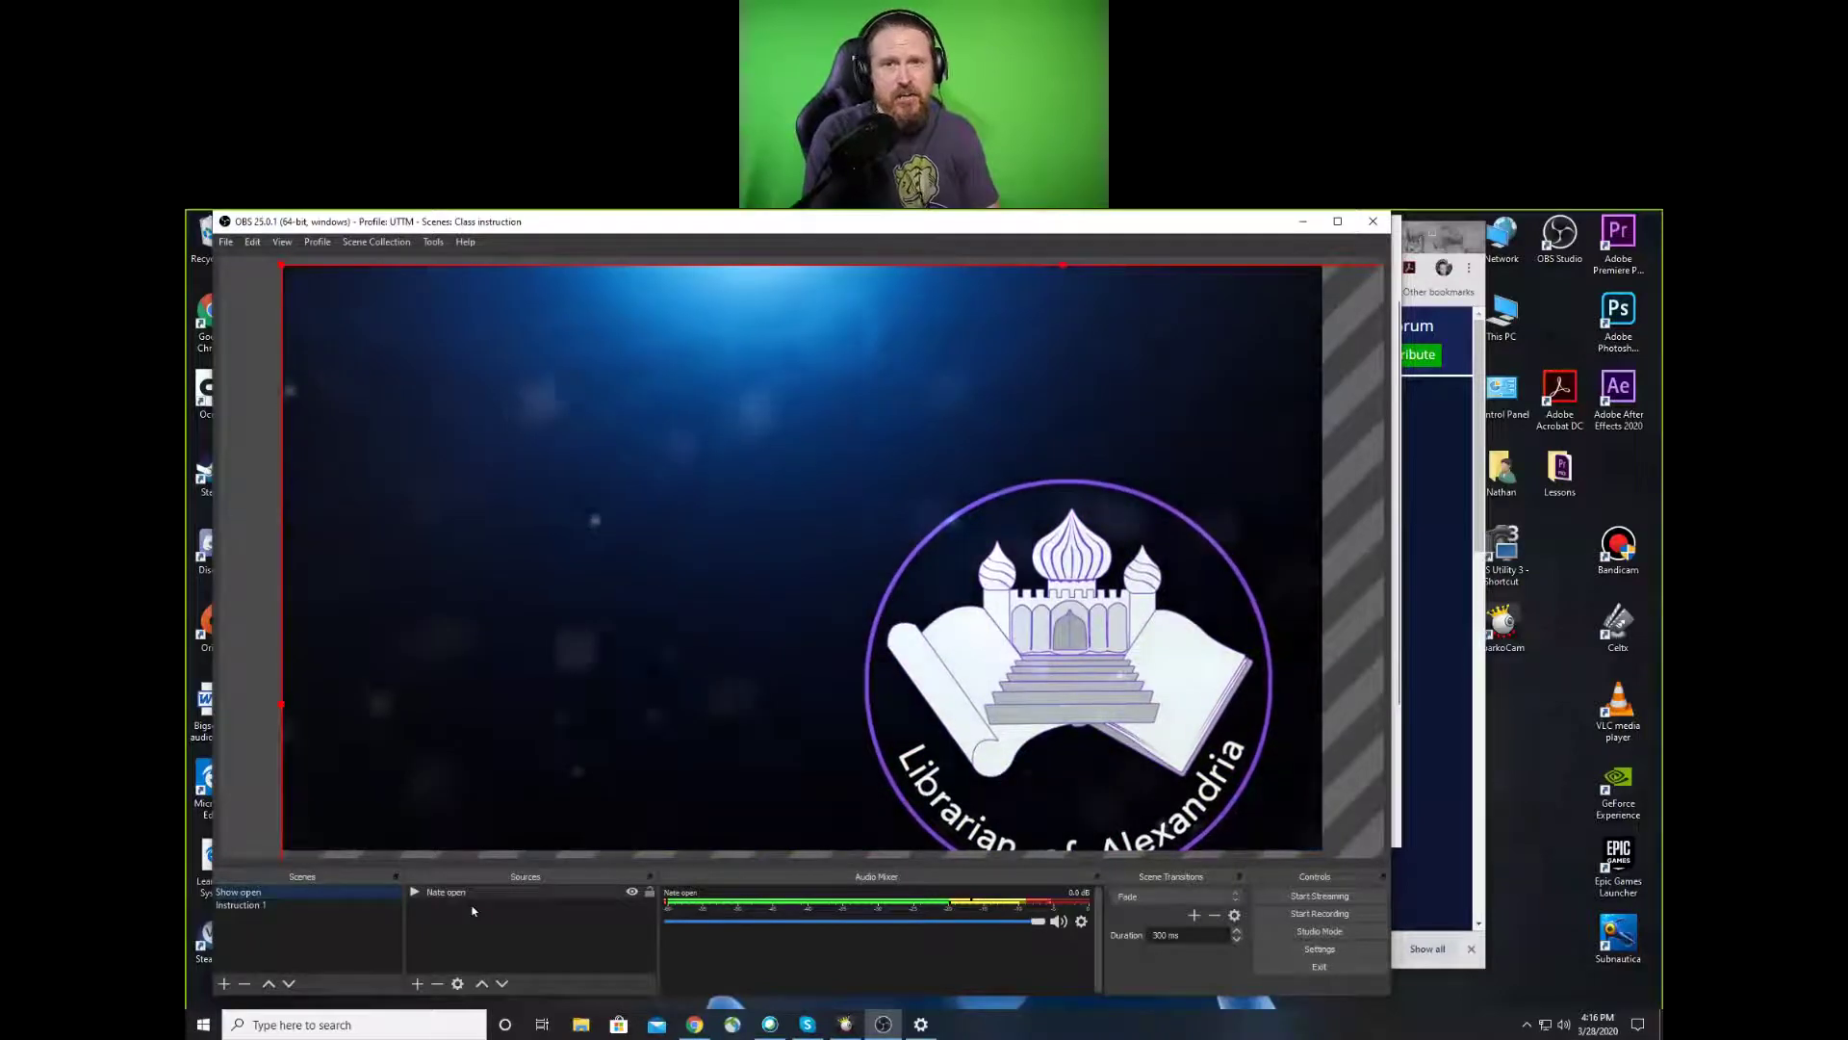
key("Down")
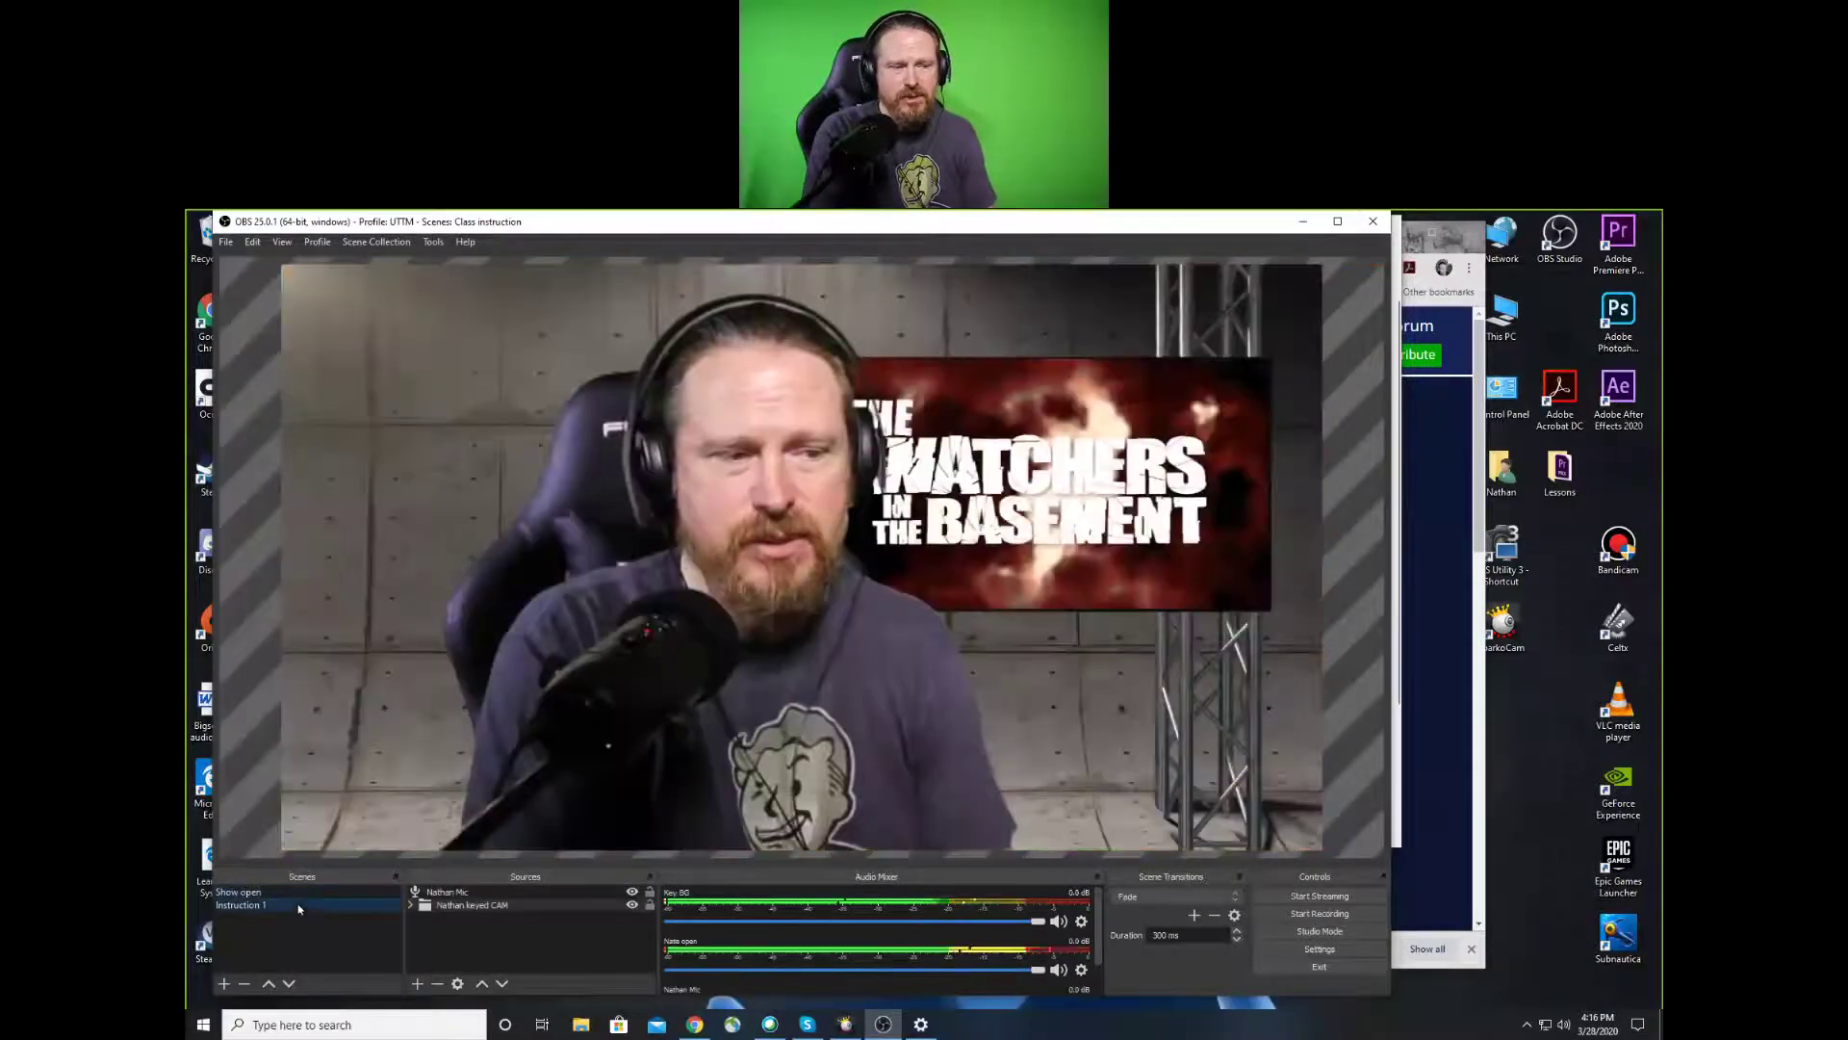
left_click(297, 892)
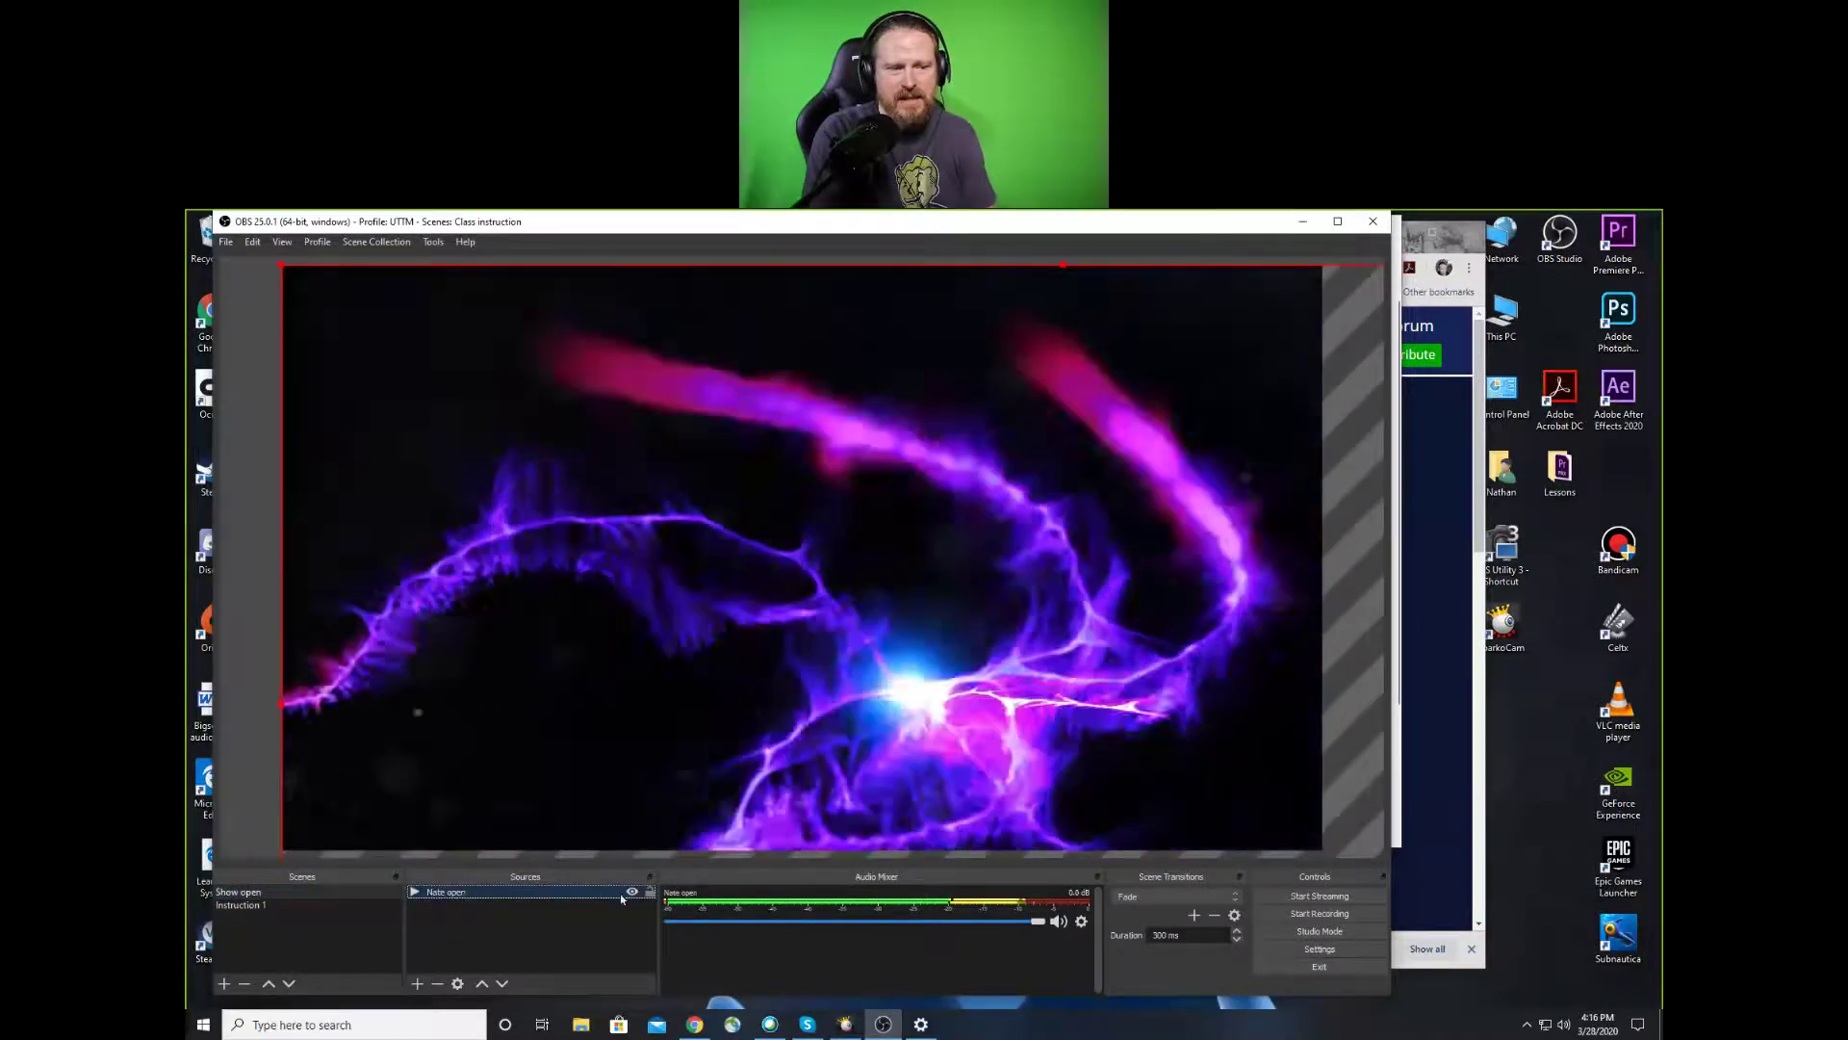
Scale and position the opening video so its frame fills the entire Show open canvas
left_click_drag(285, 266, 918, 712)
left_click_drag(938, 662, 303, 308)
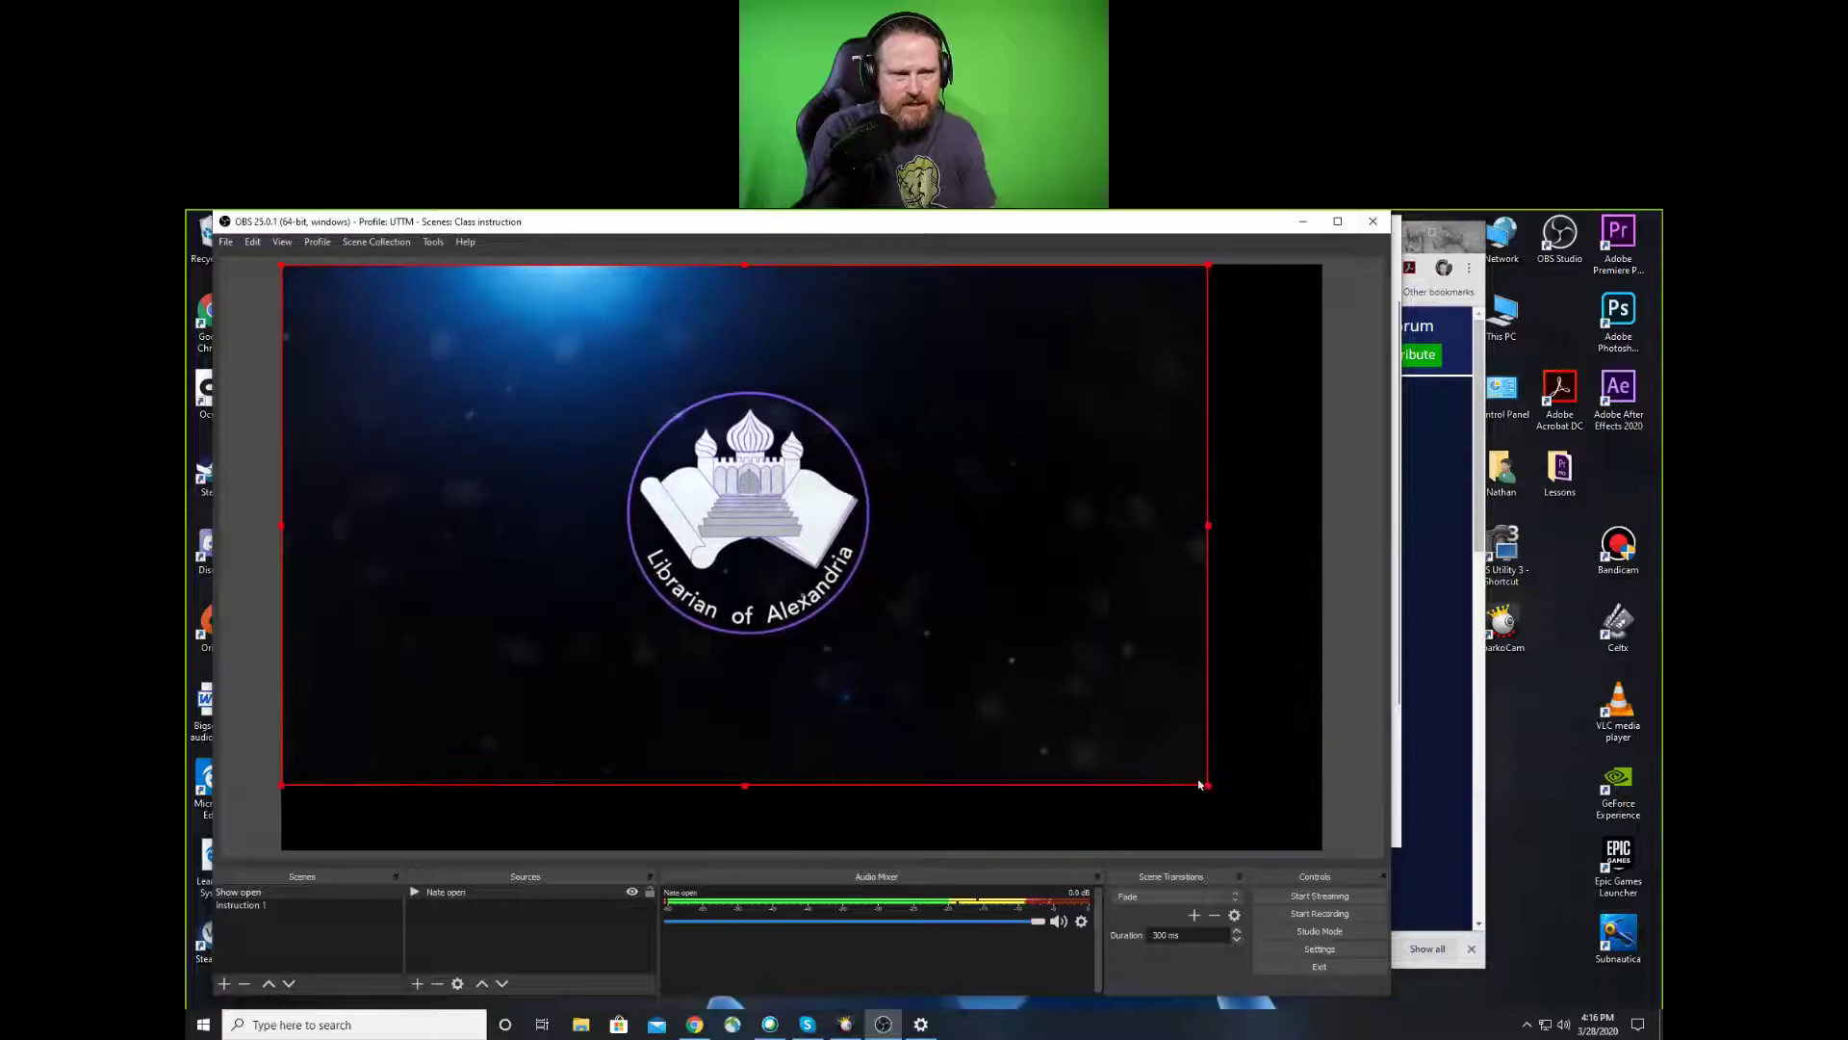
left_click_drag(1211, 786, 1323, 851)
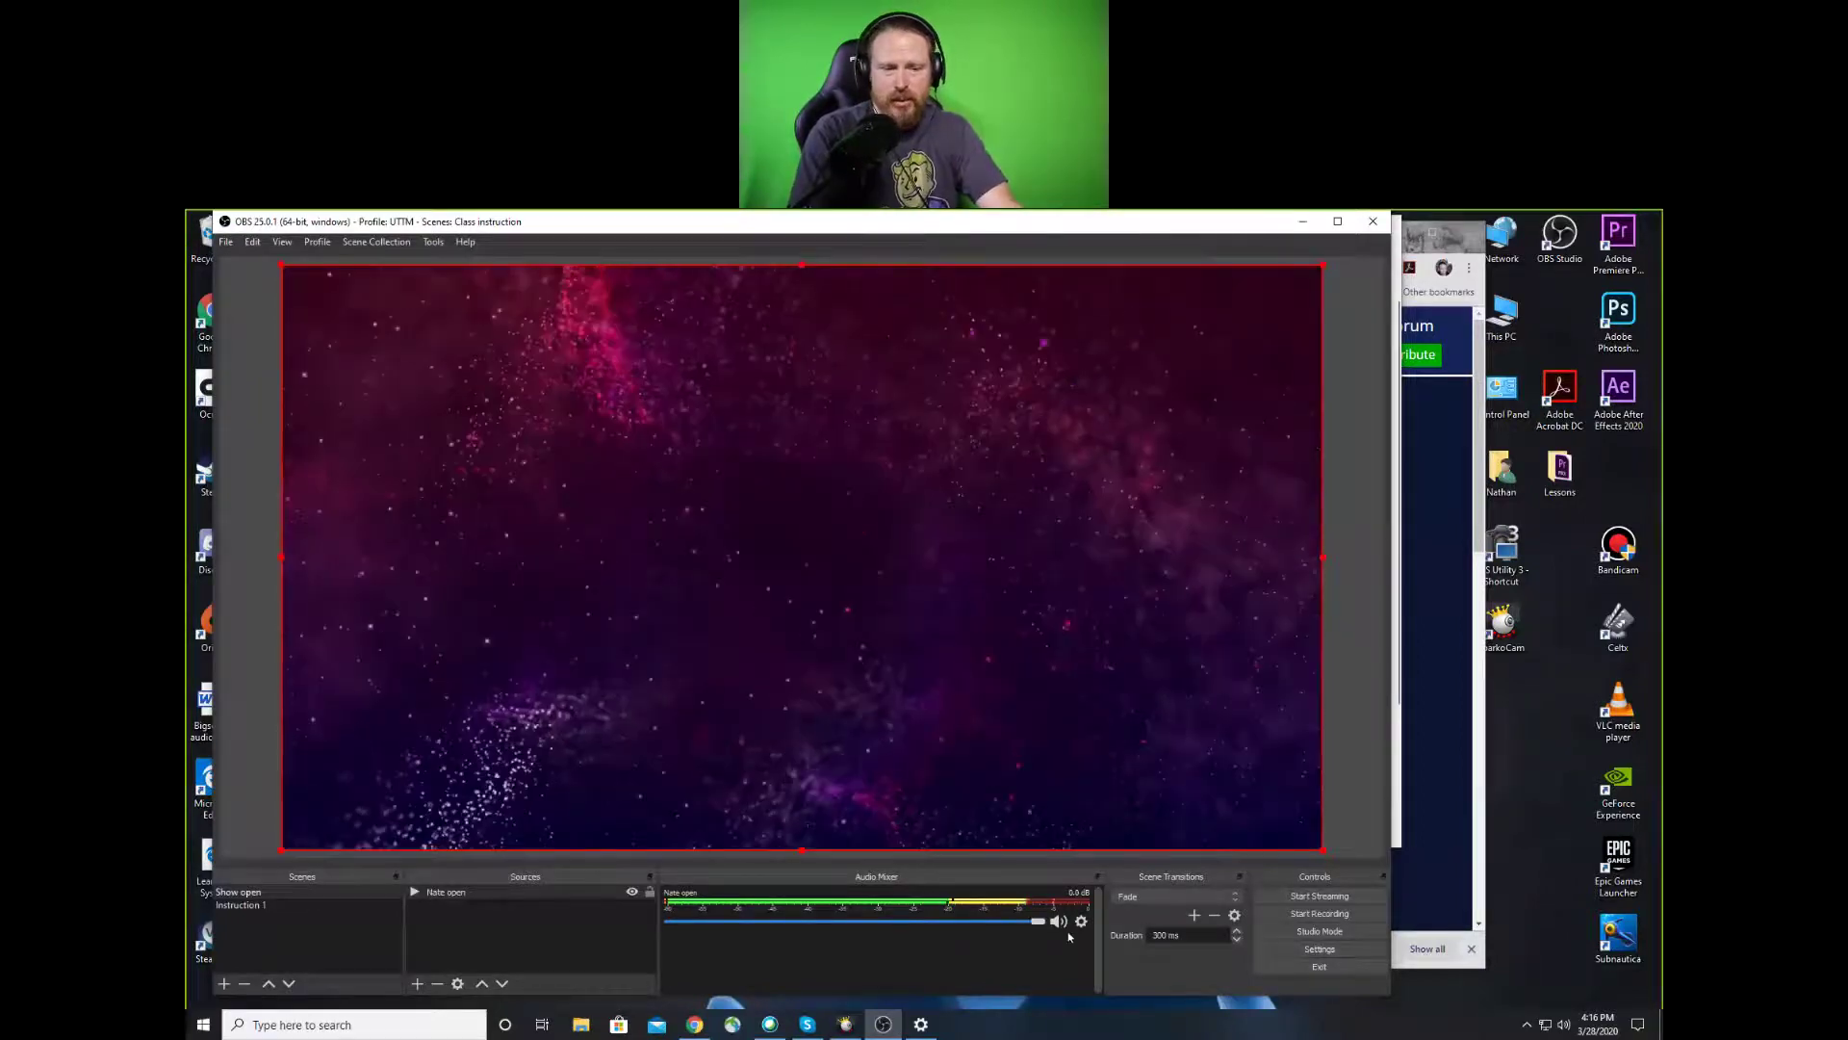
Examine the opening video's audio monitoring options in the advanced audio properties and close the dialog
left_click(1081, 921)
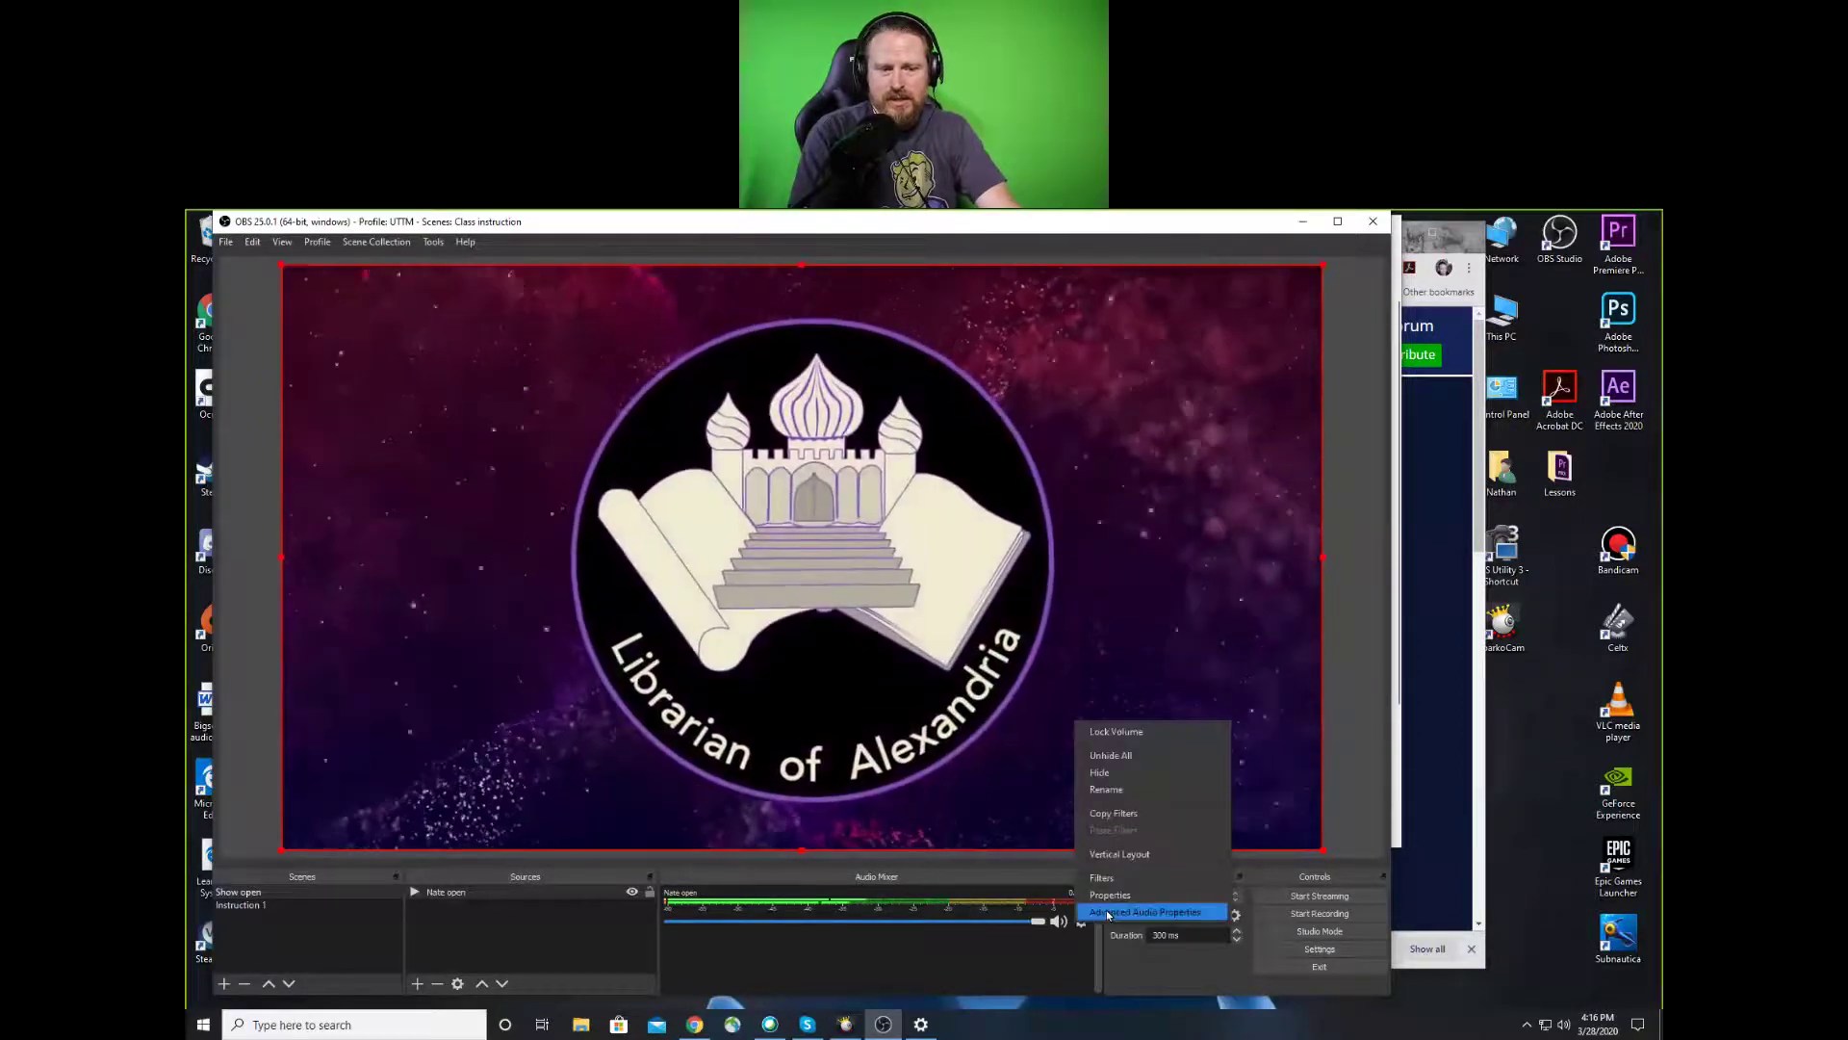
left_click(1100, 917)
left_click(977, 524)
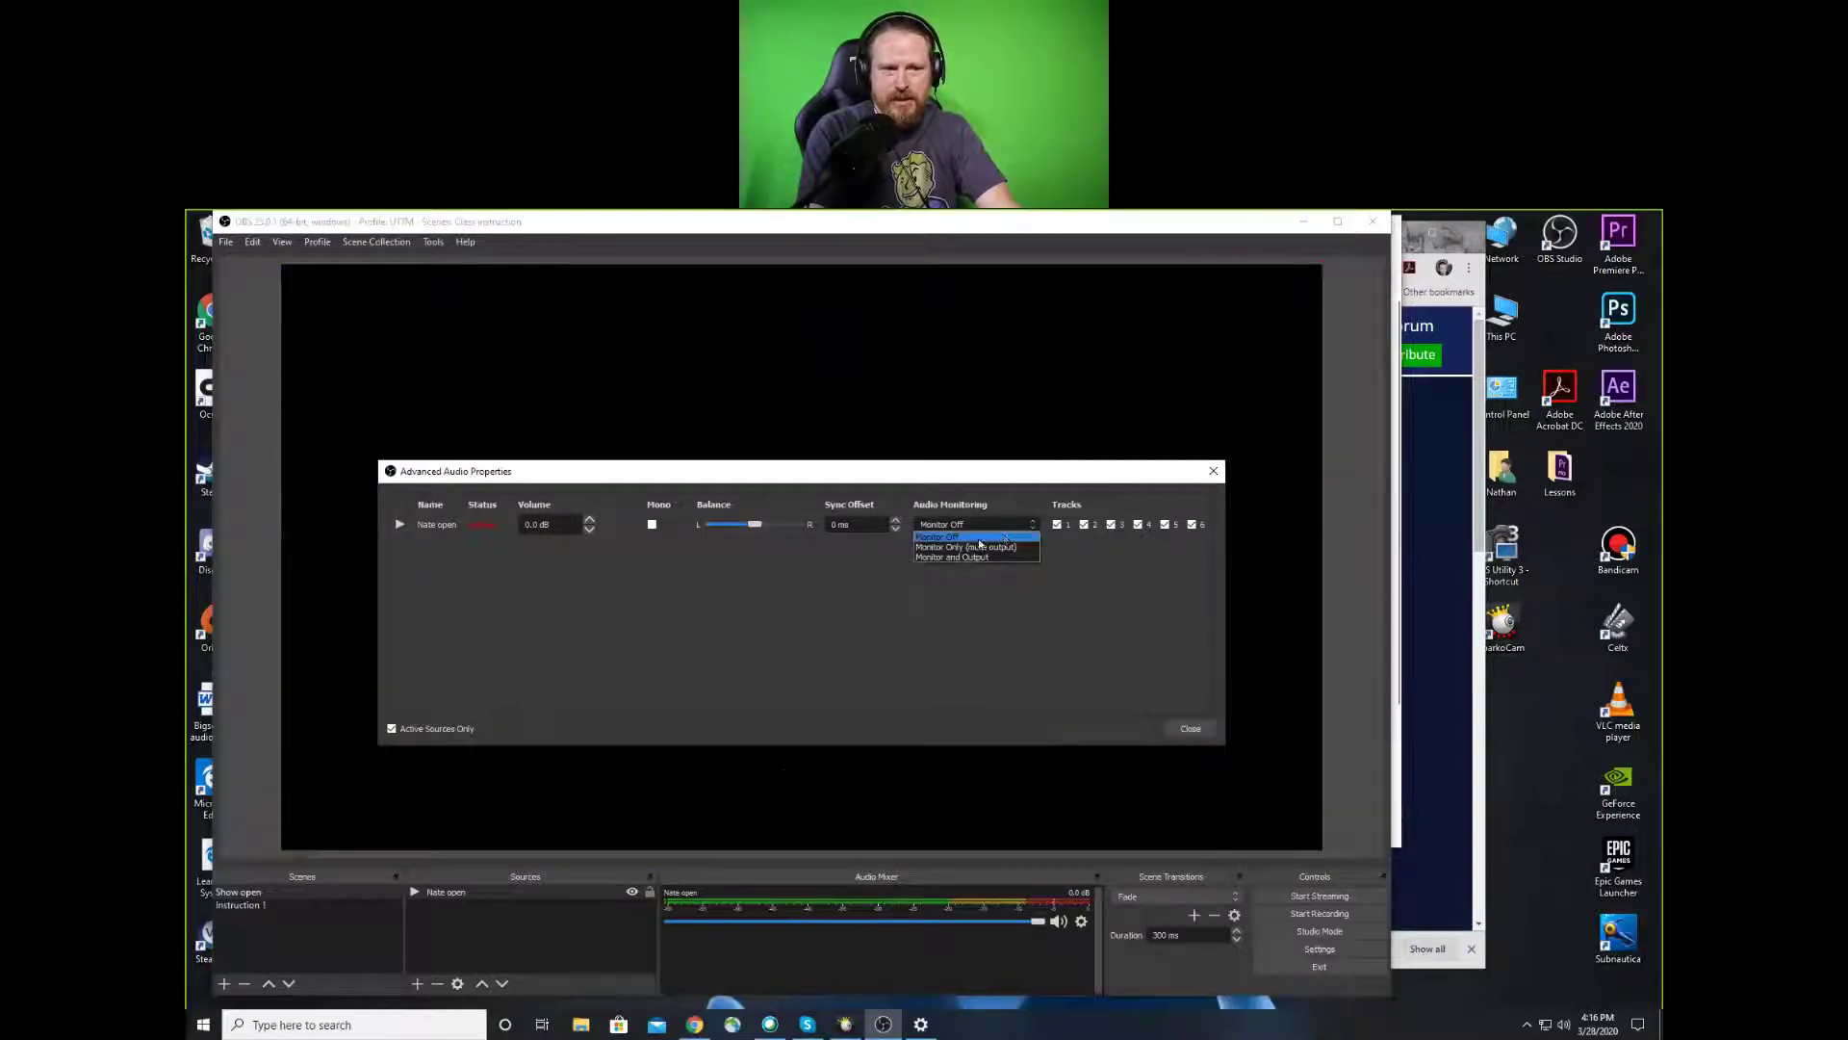
left_click(1190, 729)
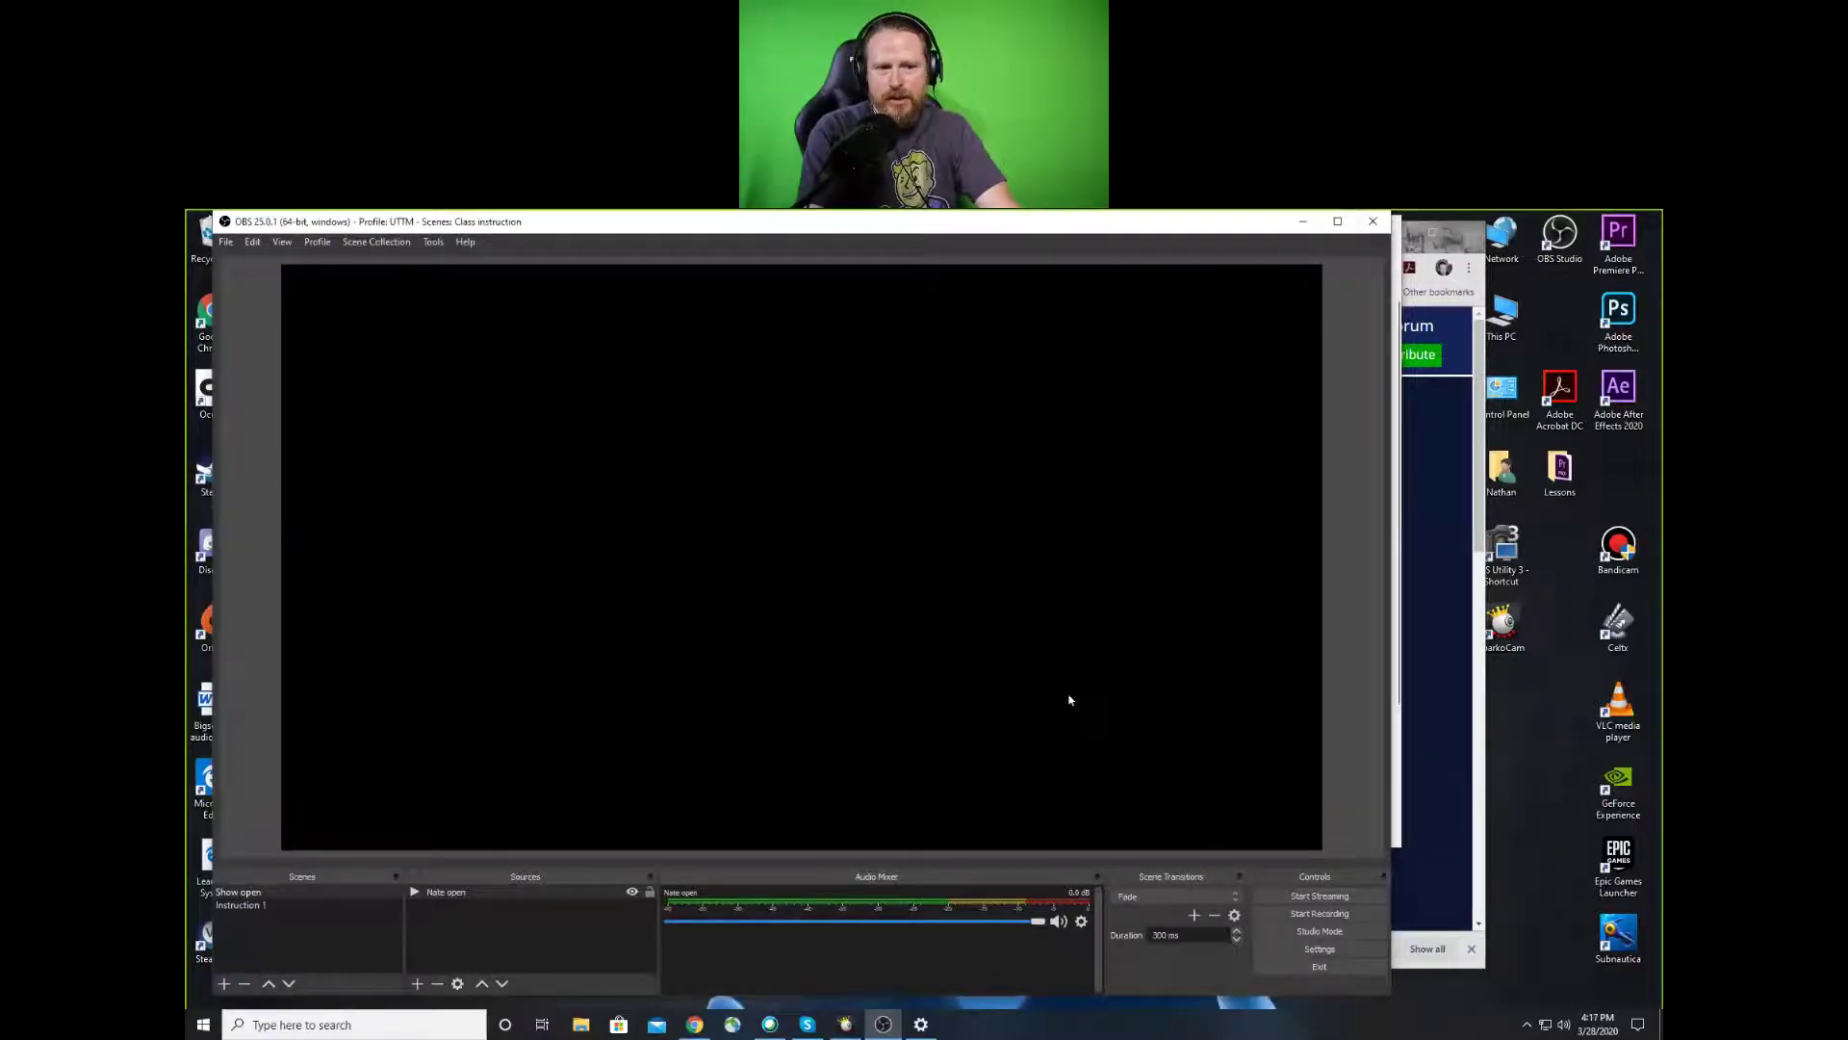
Hide and show the opening video to replay it, and lower its volume to about -15.6 dB
left_click(634, 892)
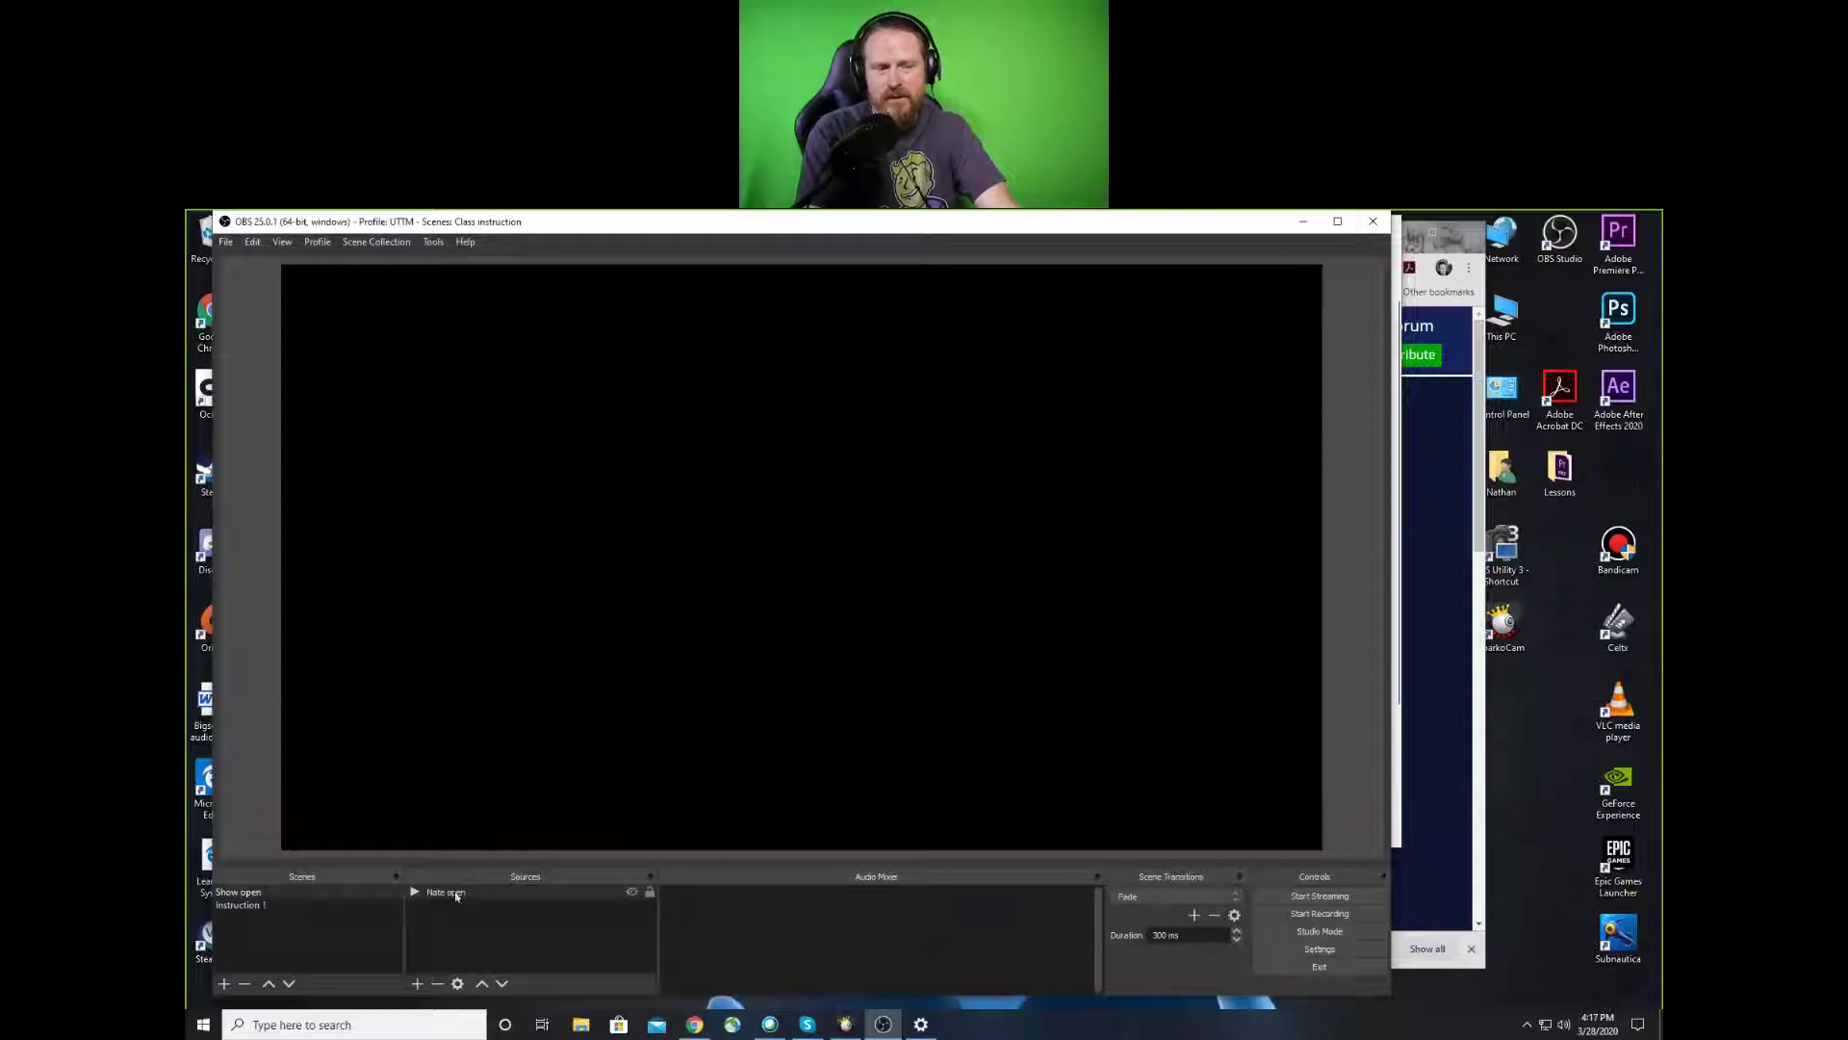
left_click(632, 892)
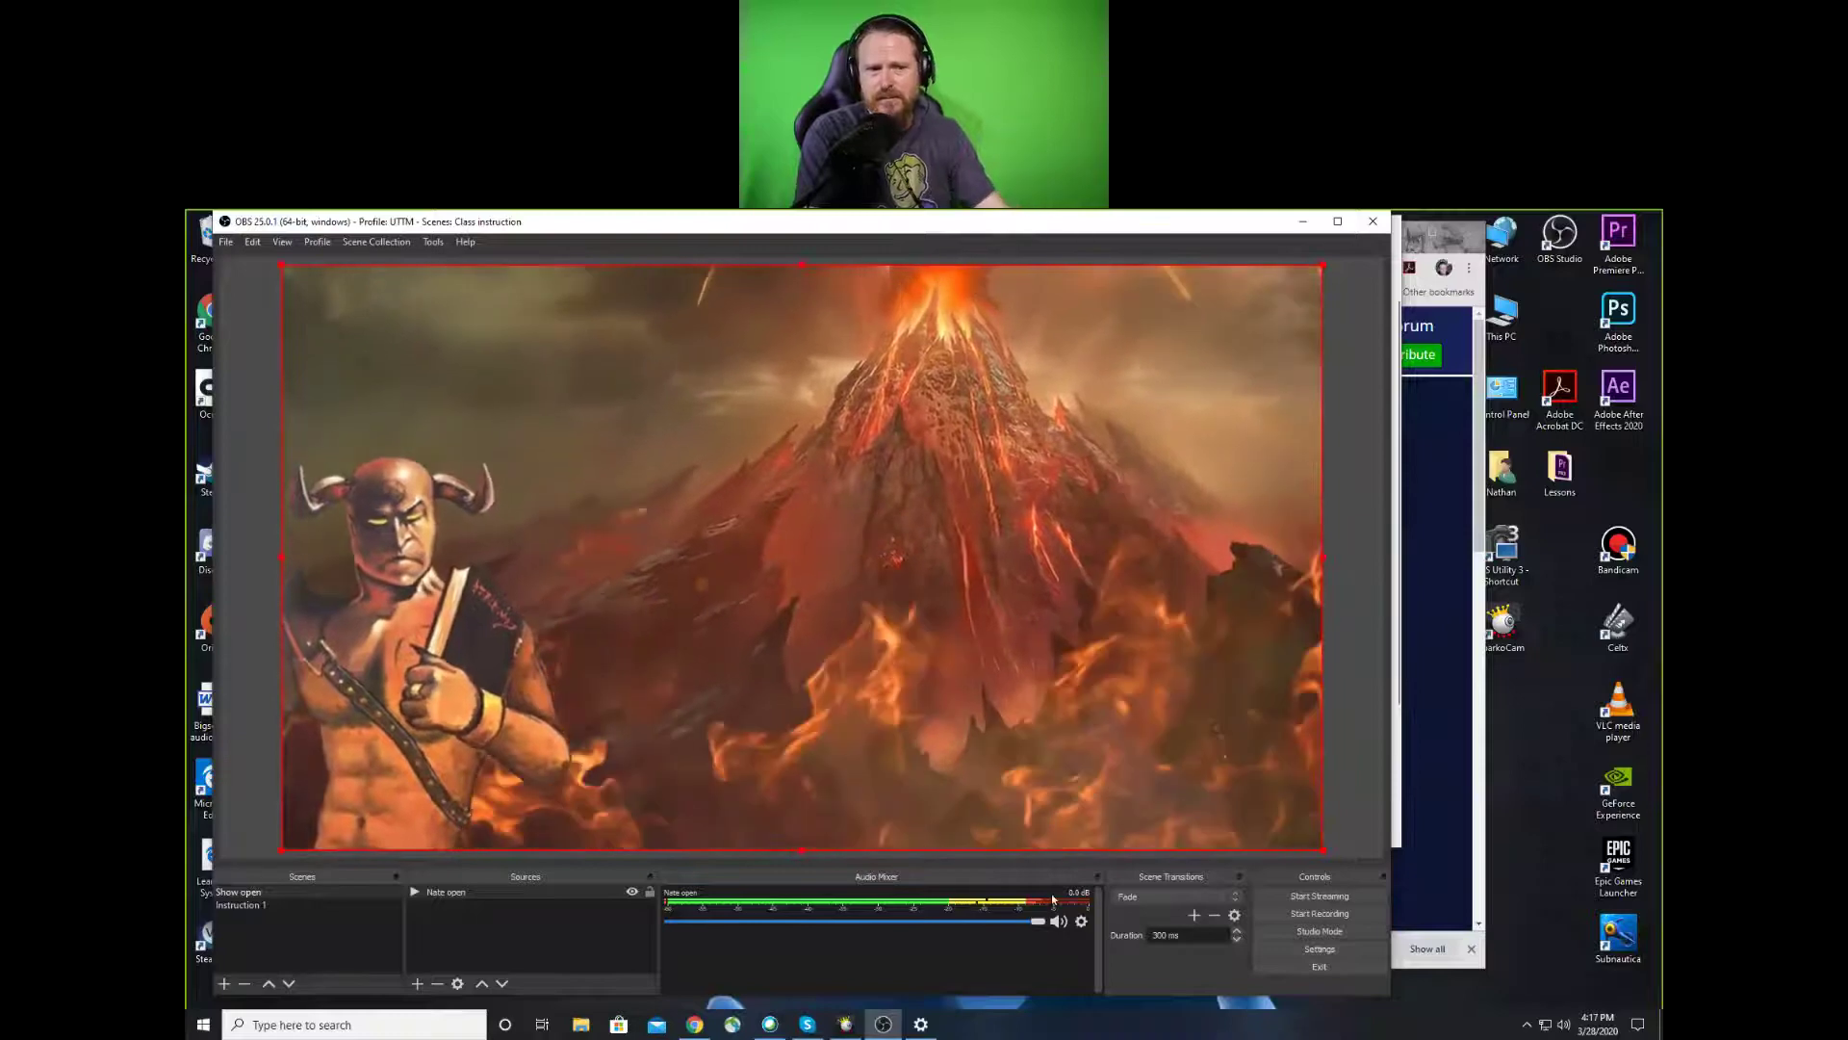
left_click_drag(1038, 925, 874, 931)
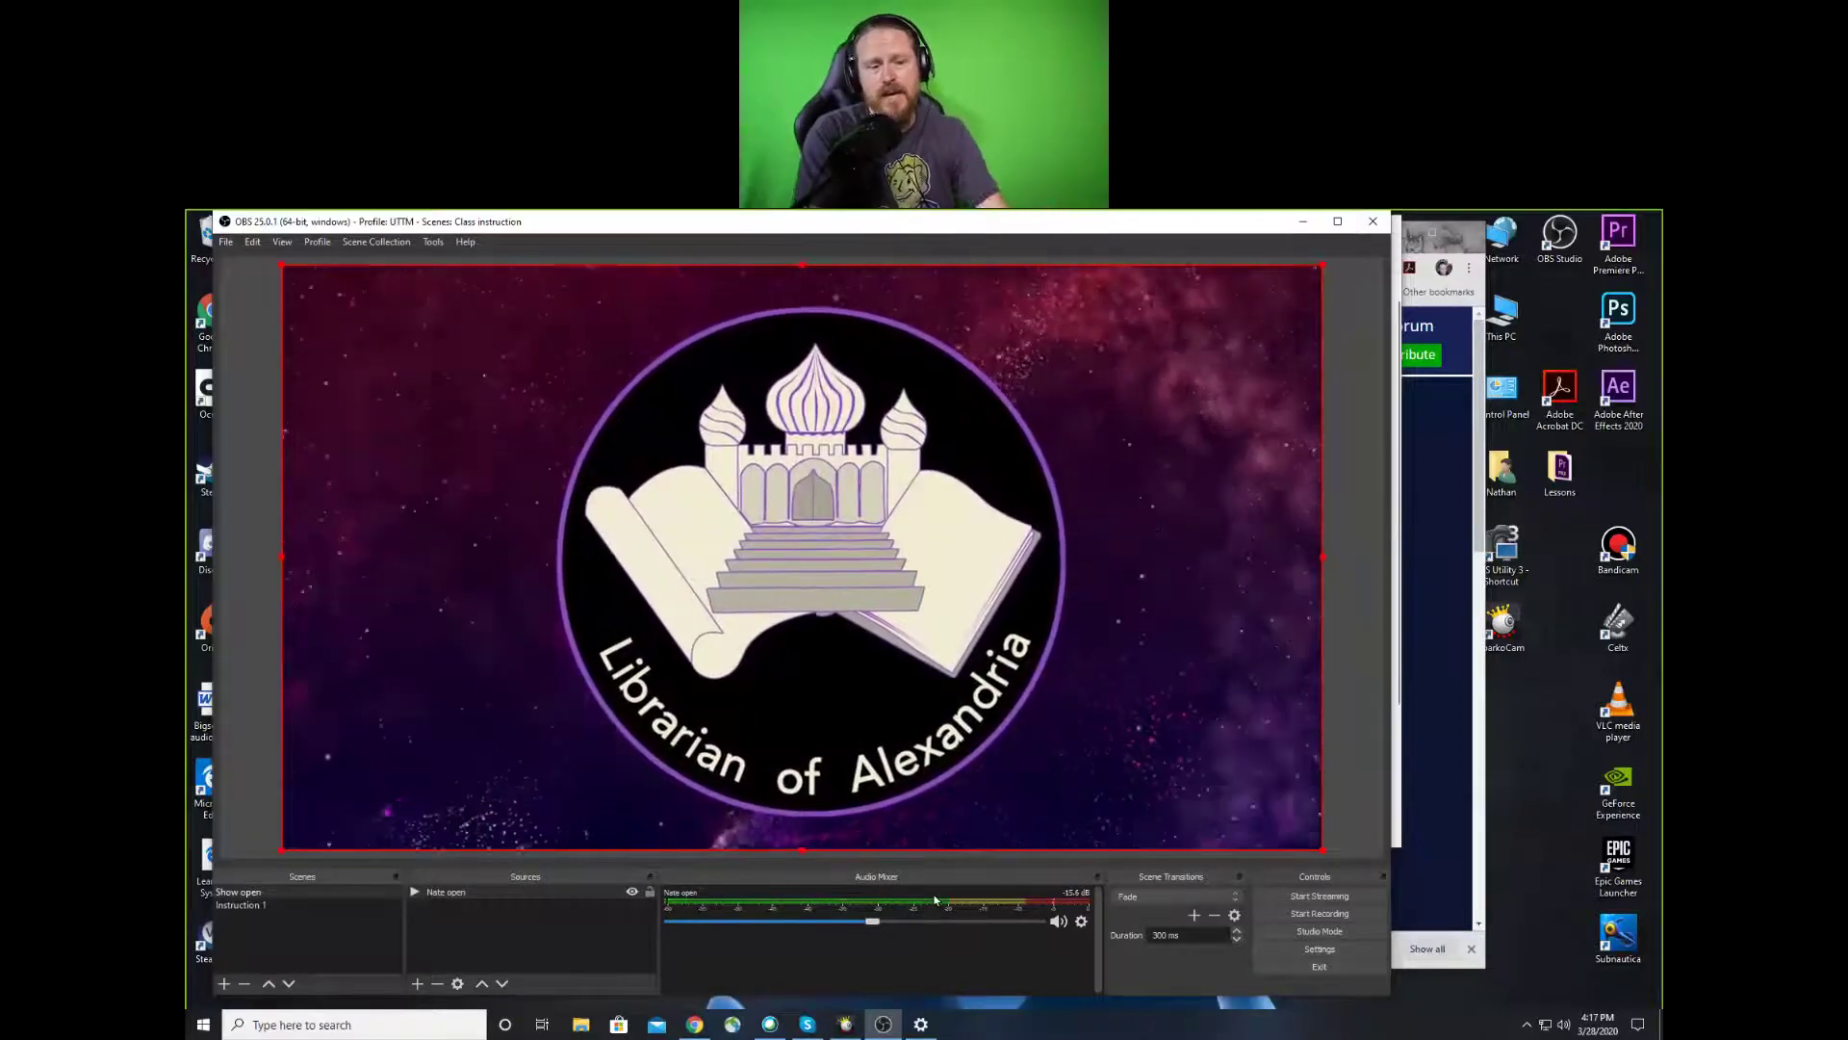
Add a Window Capture source named "Youtube" to Instruction 1, capturing the "Welcome | OBS" Google Chrome window
left_click(283, 905)
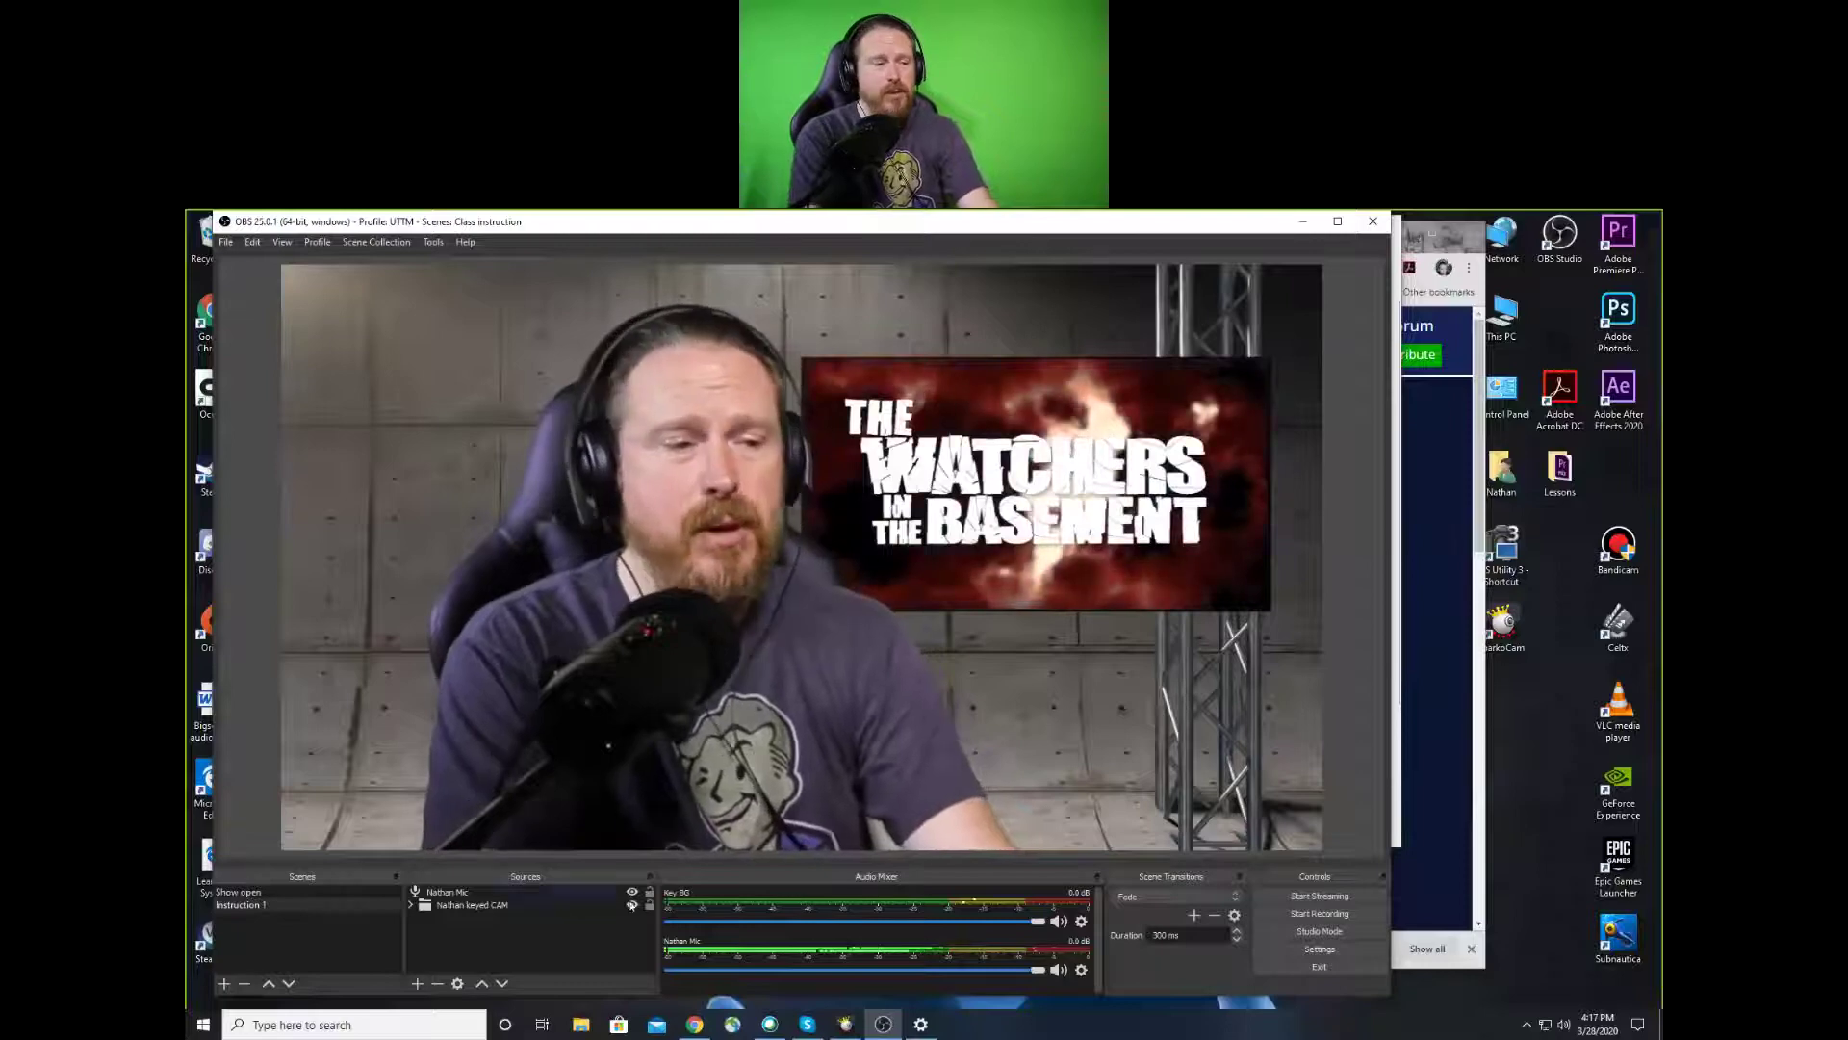
left_click(417, 982)
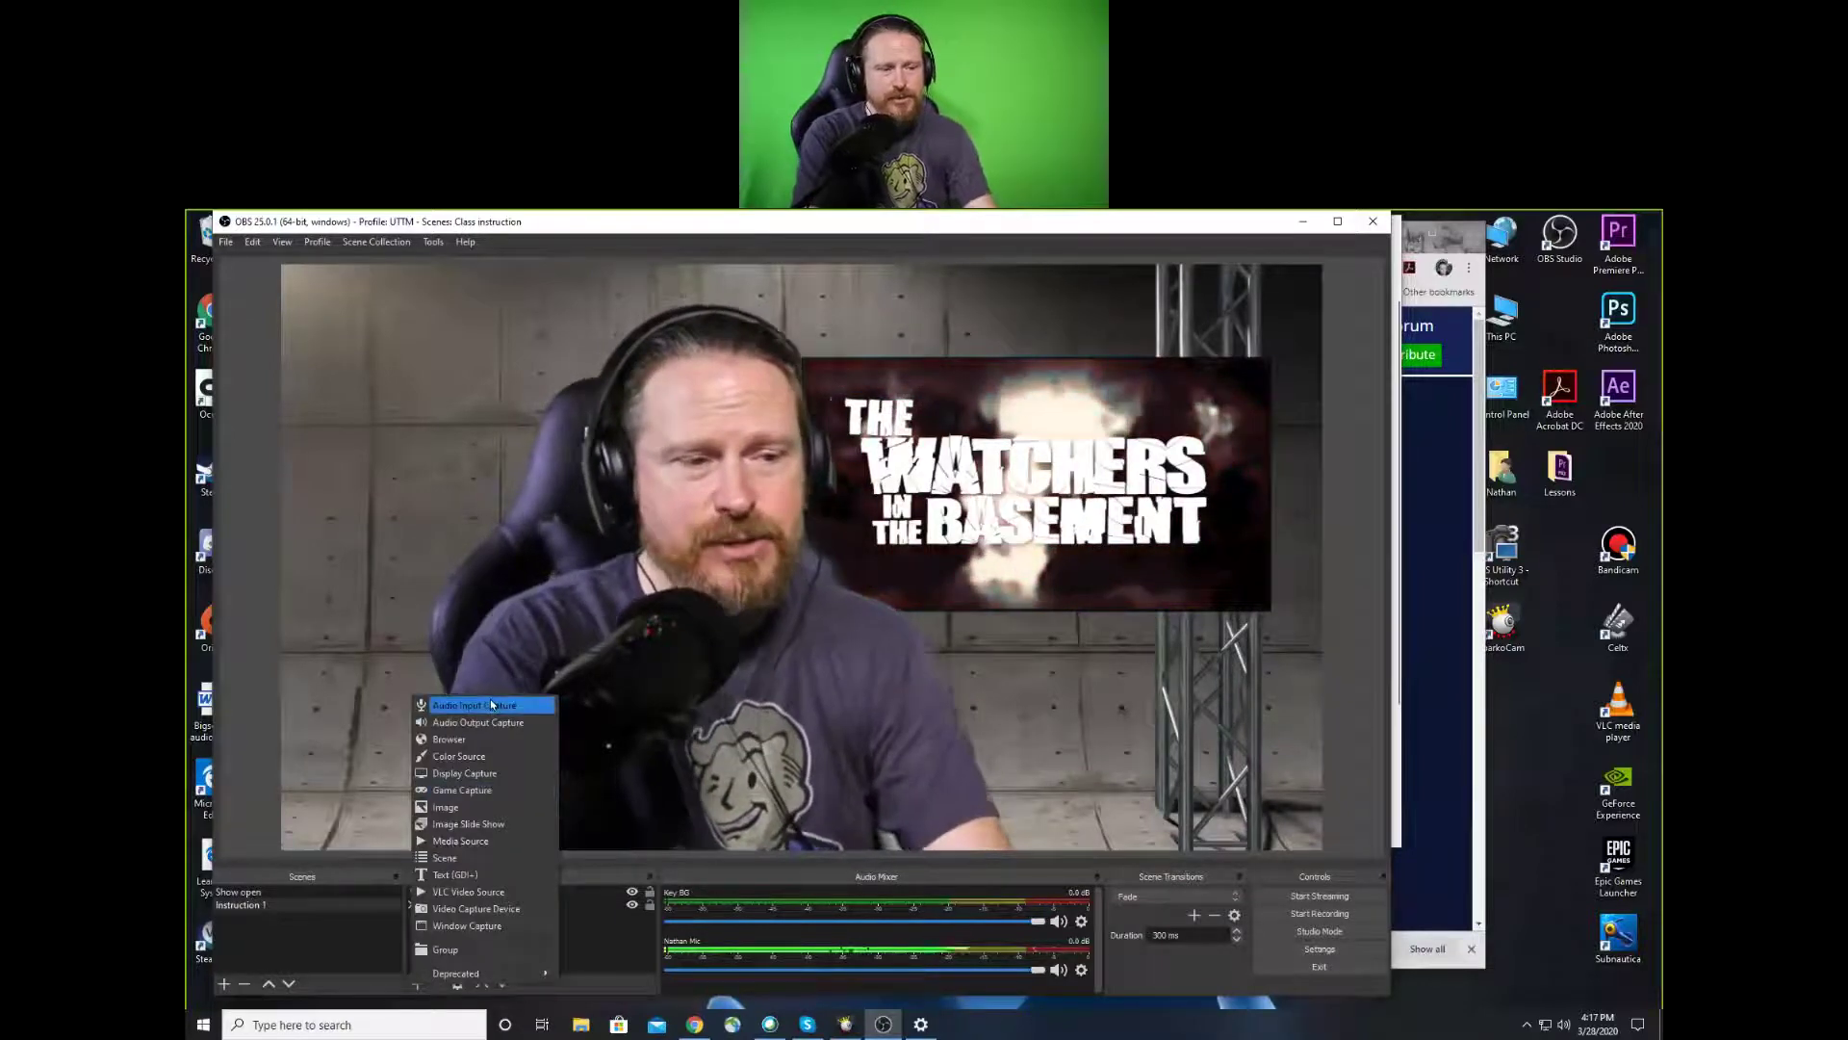
left_click(467, 925)
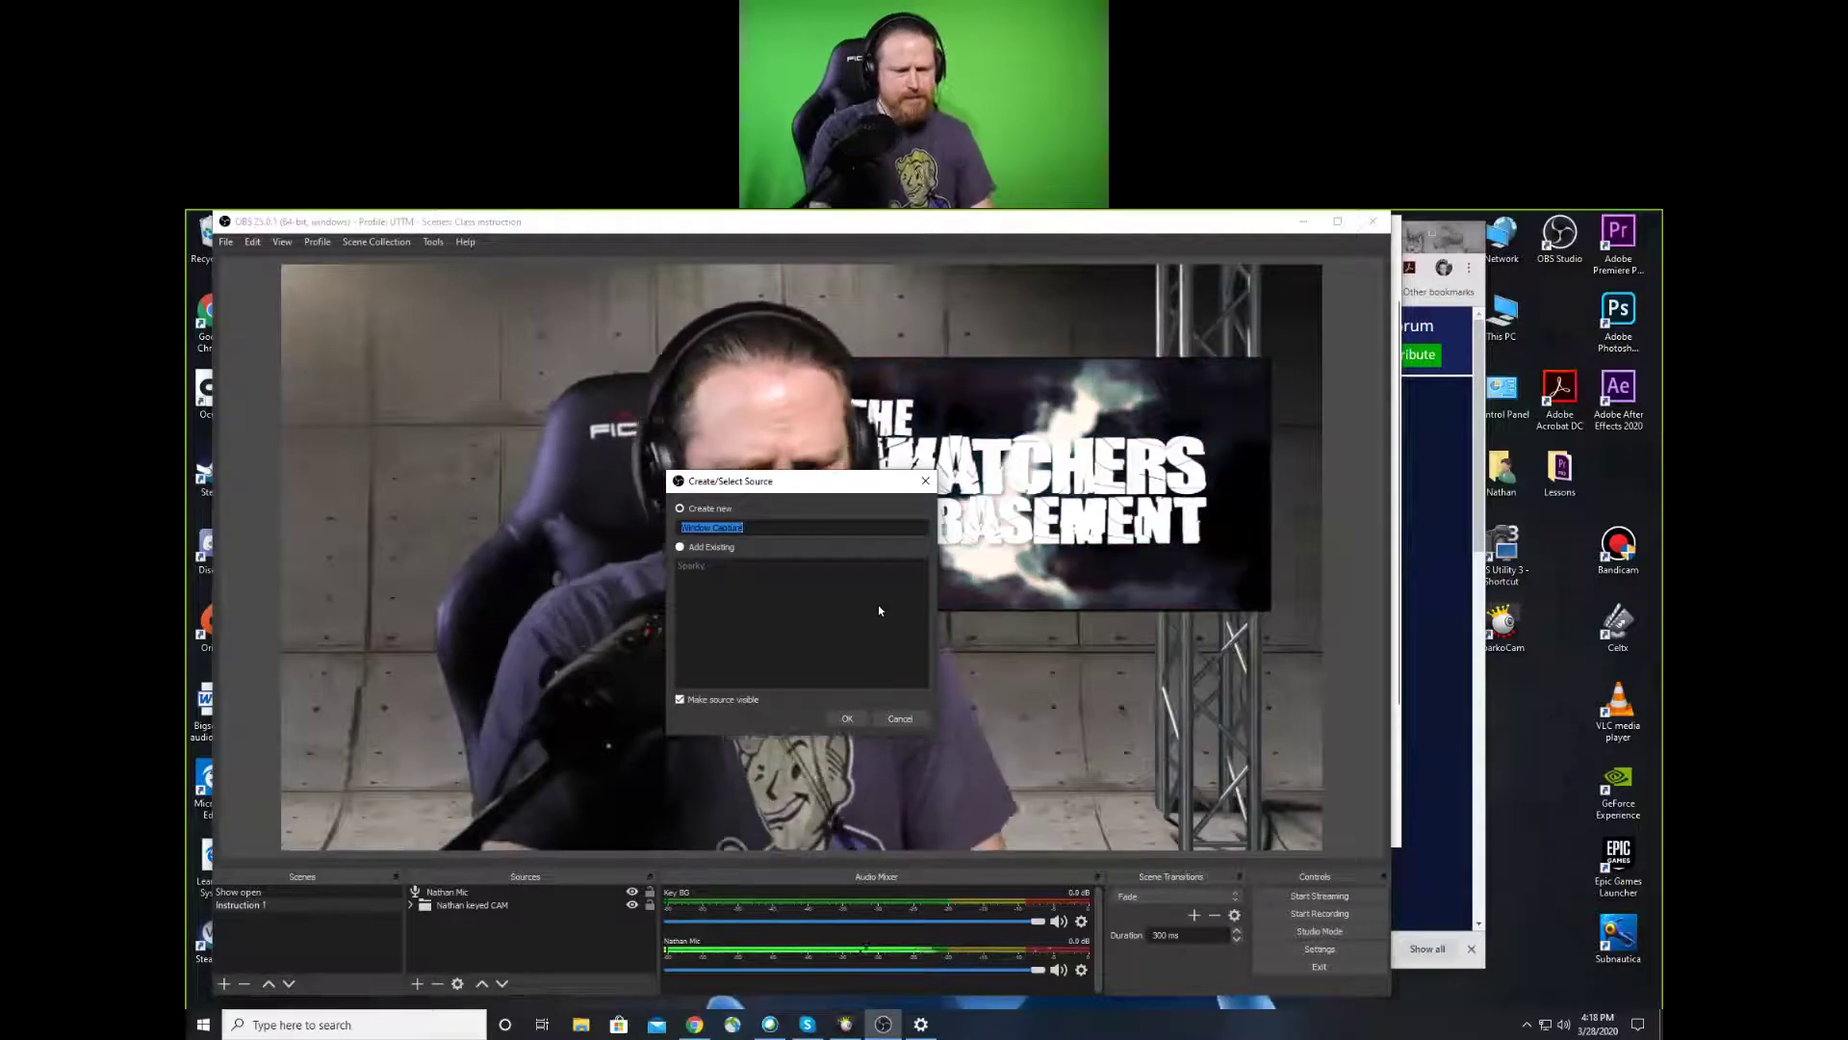
type("Youtube")
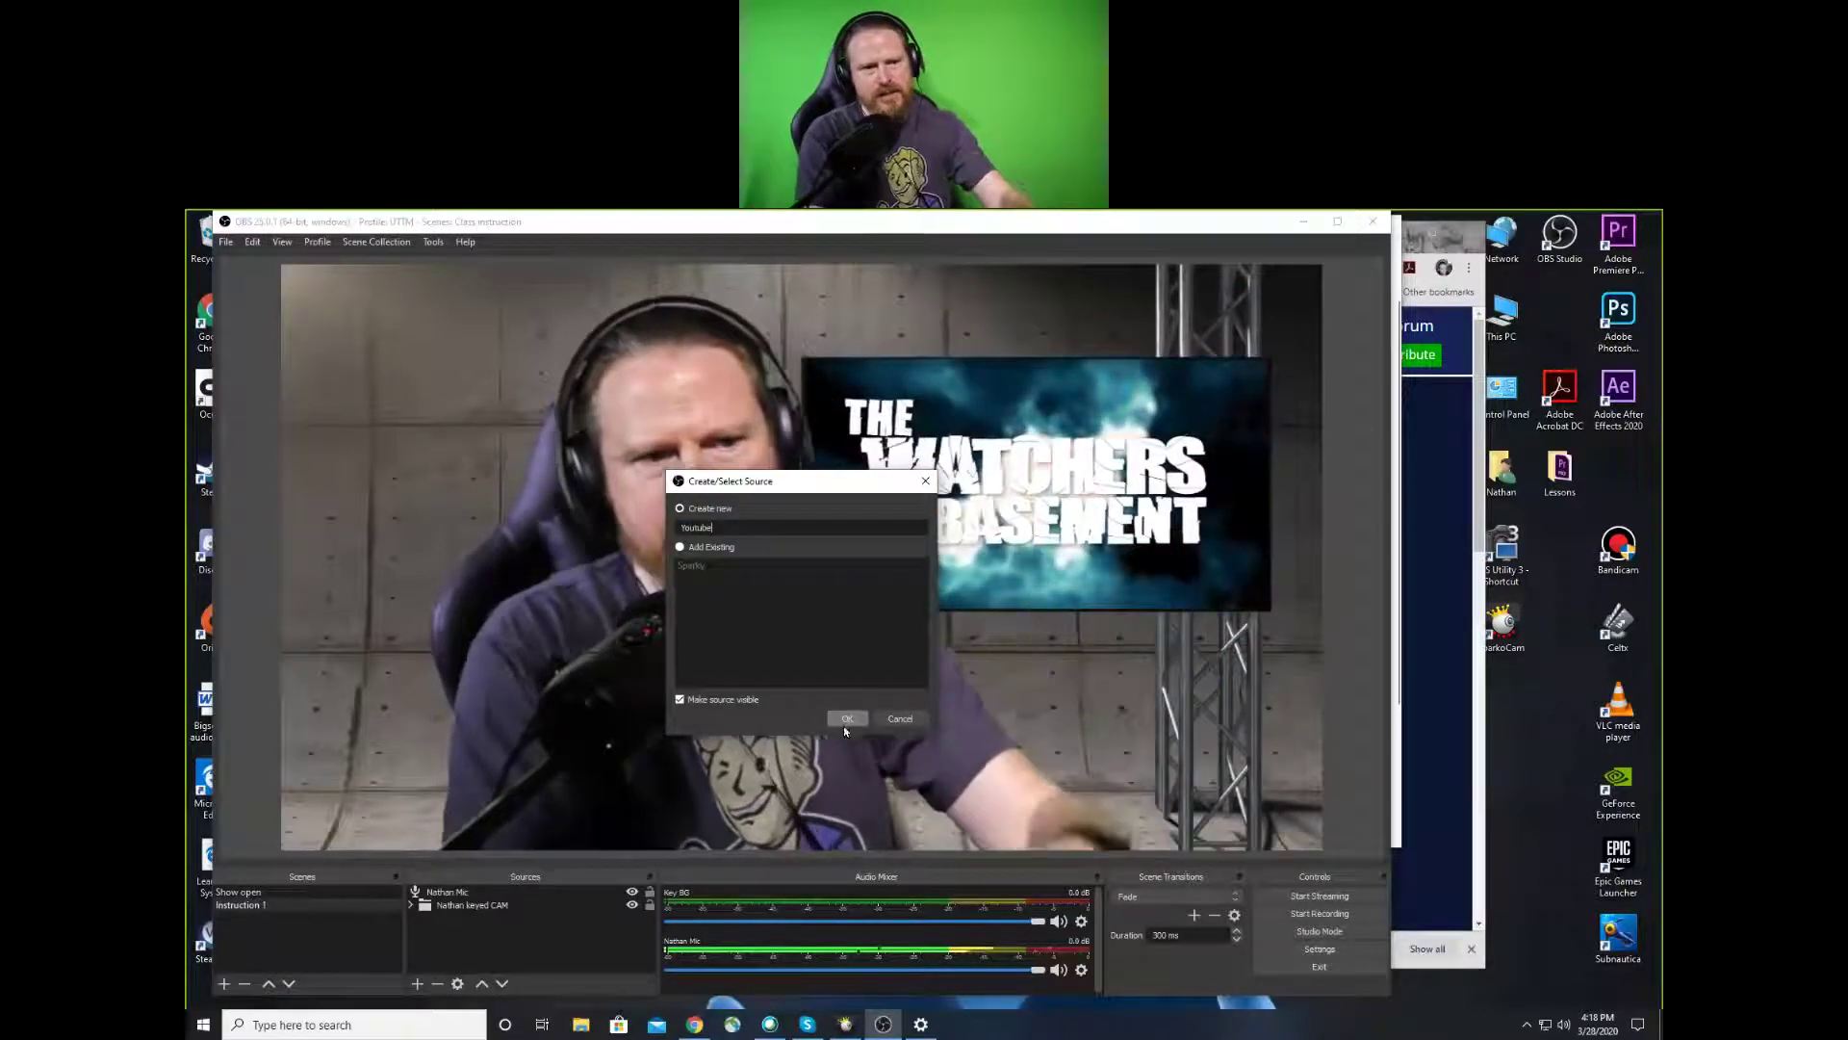
left_click(846, 720)
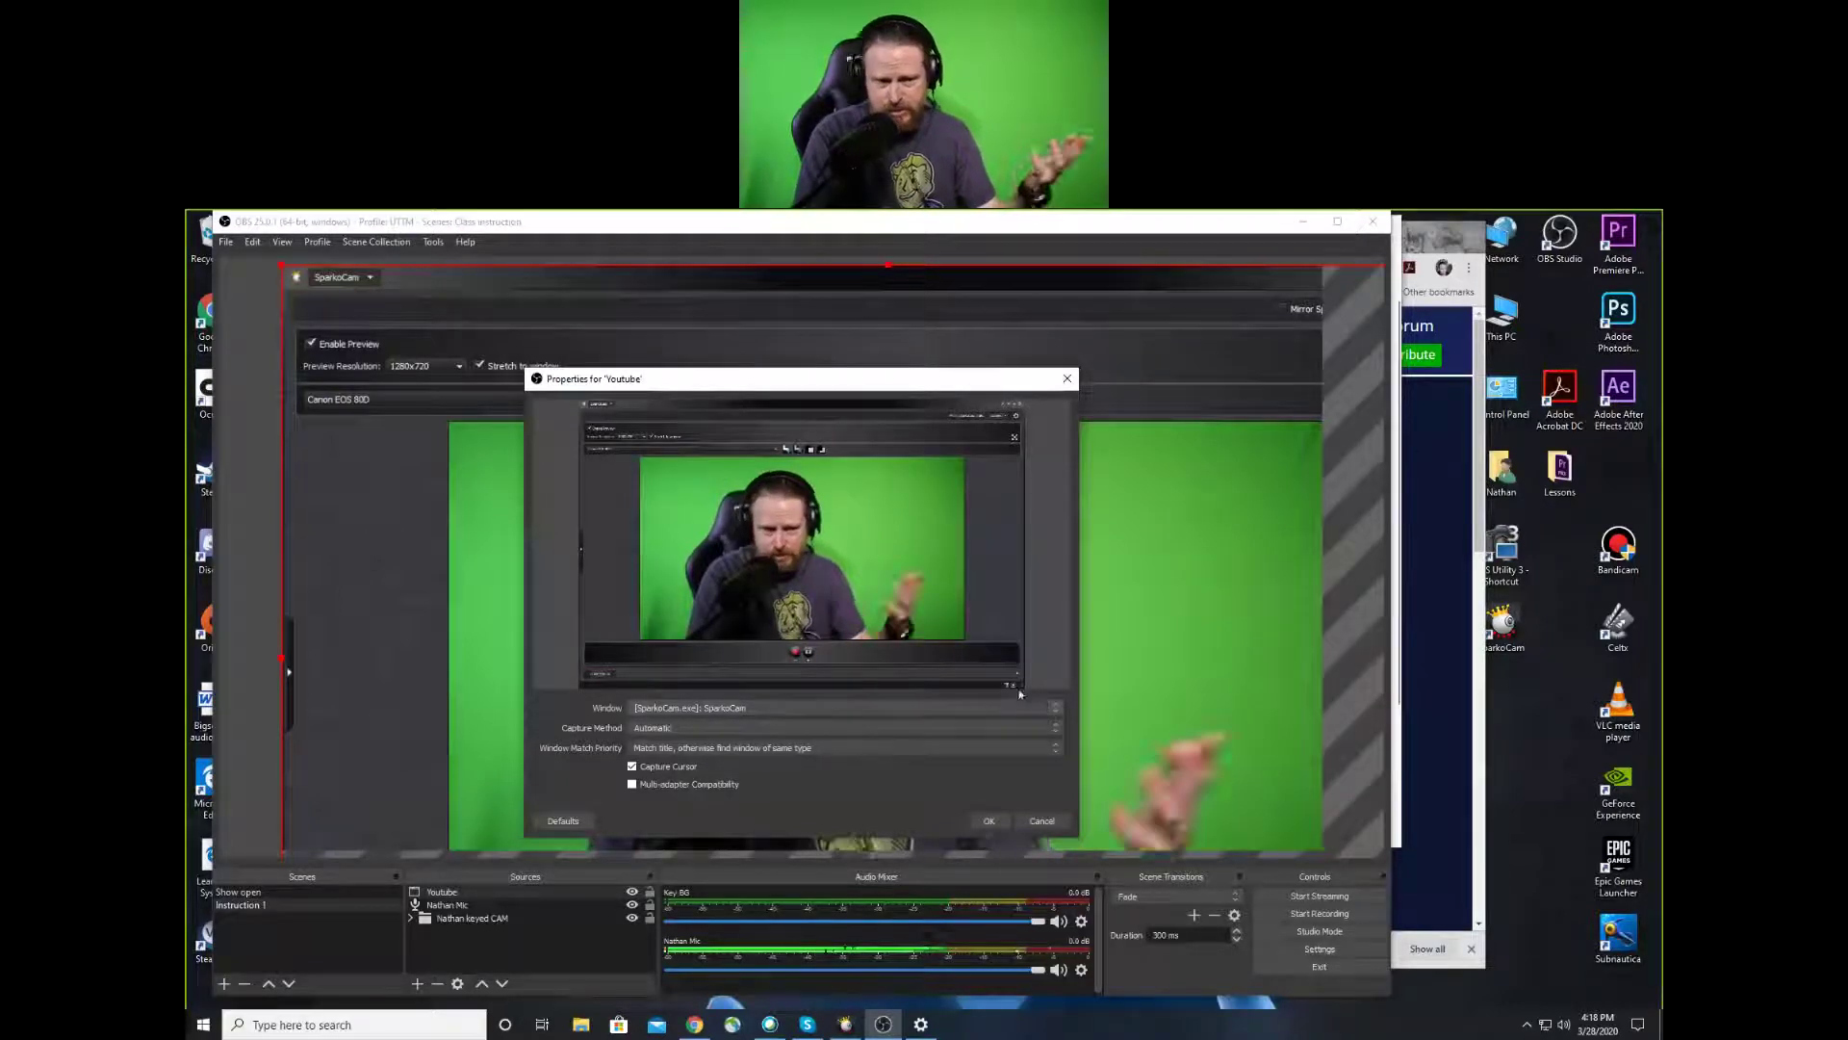
left_click(1055, 710)
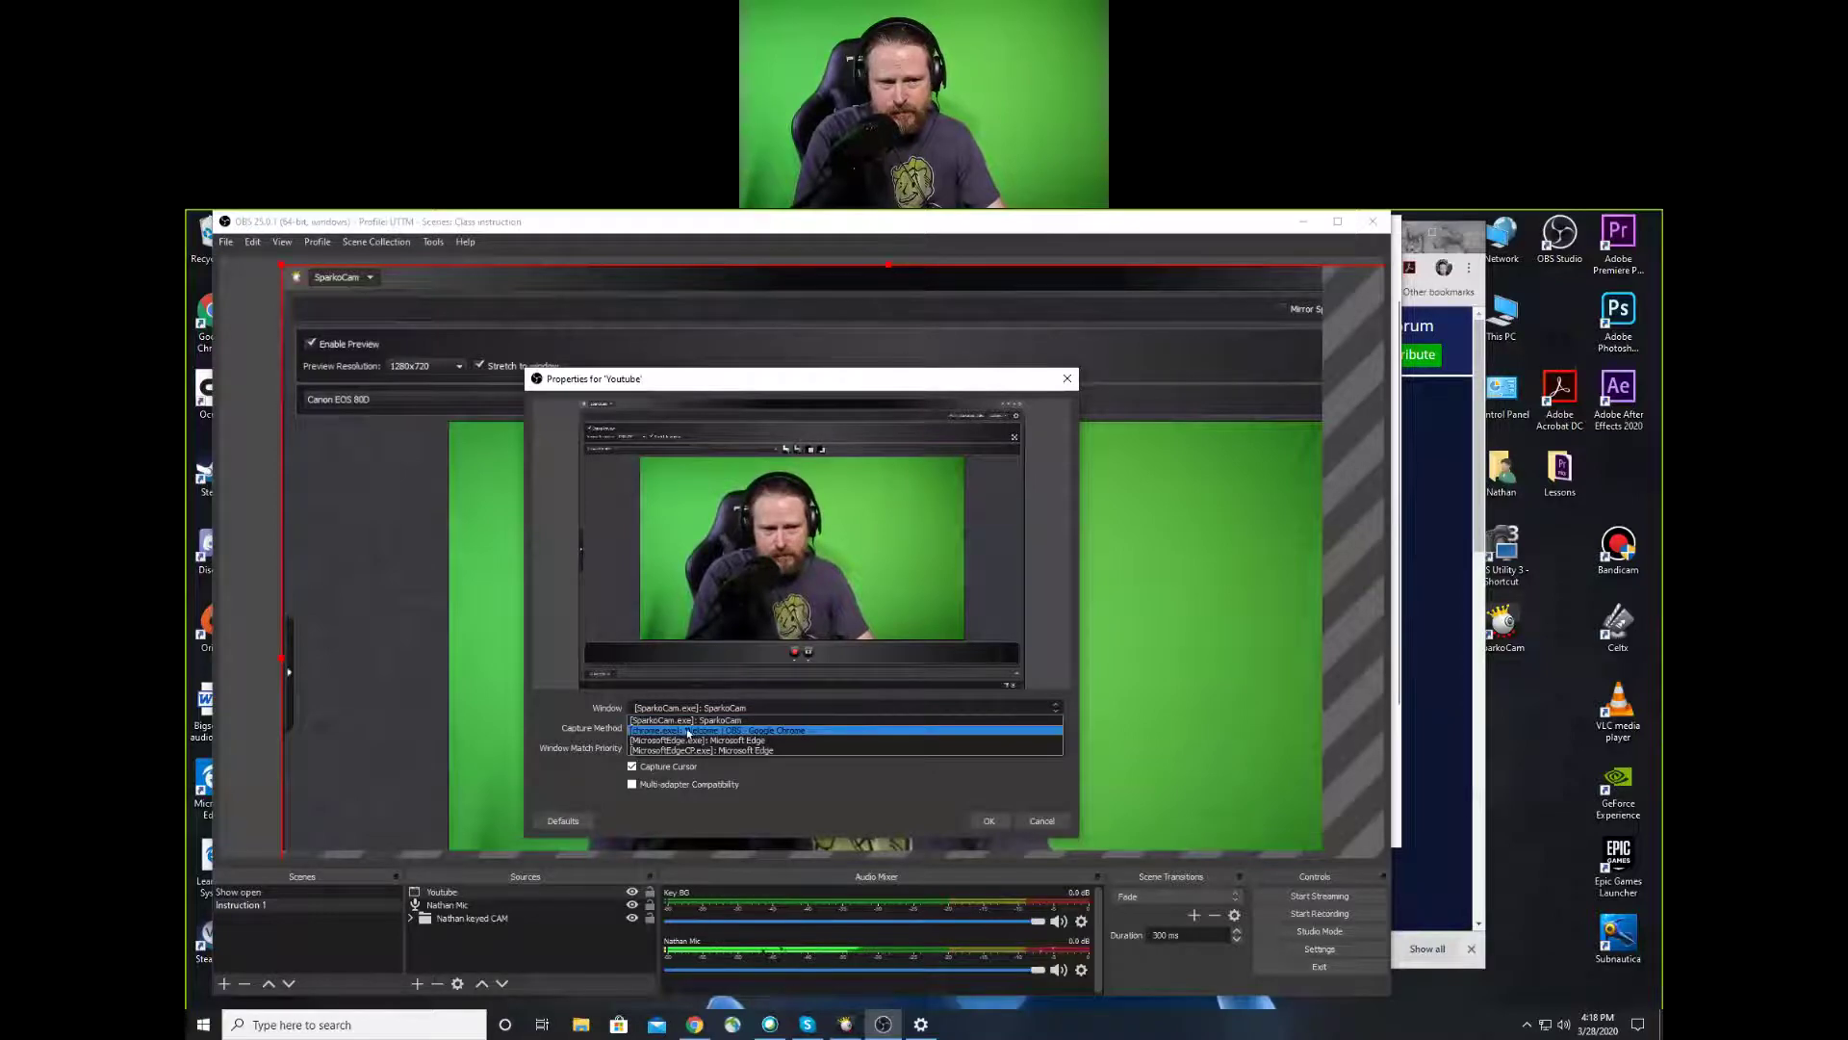
left_click(740, 731)
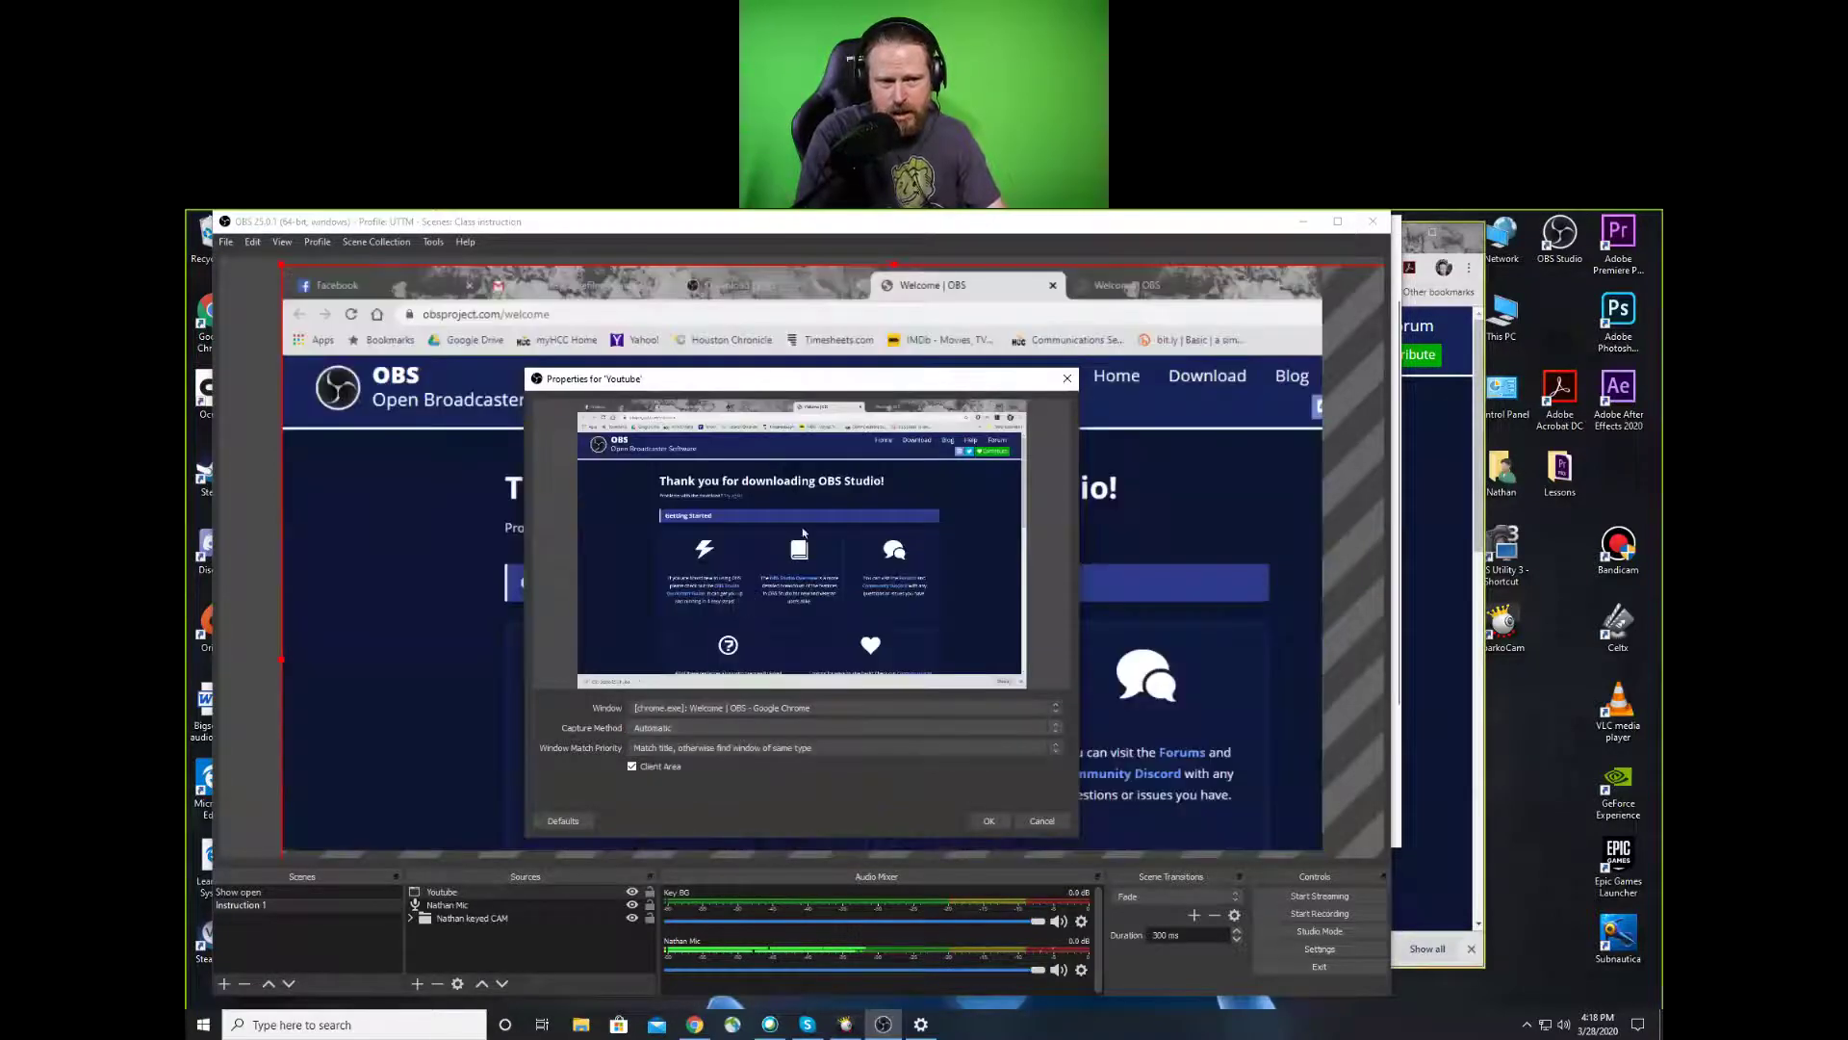
left_click(999, 824)
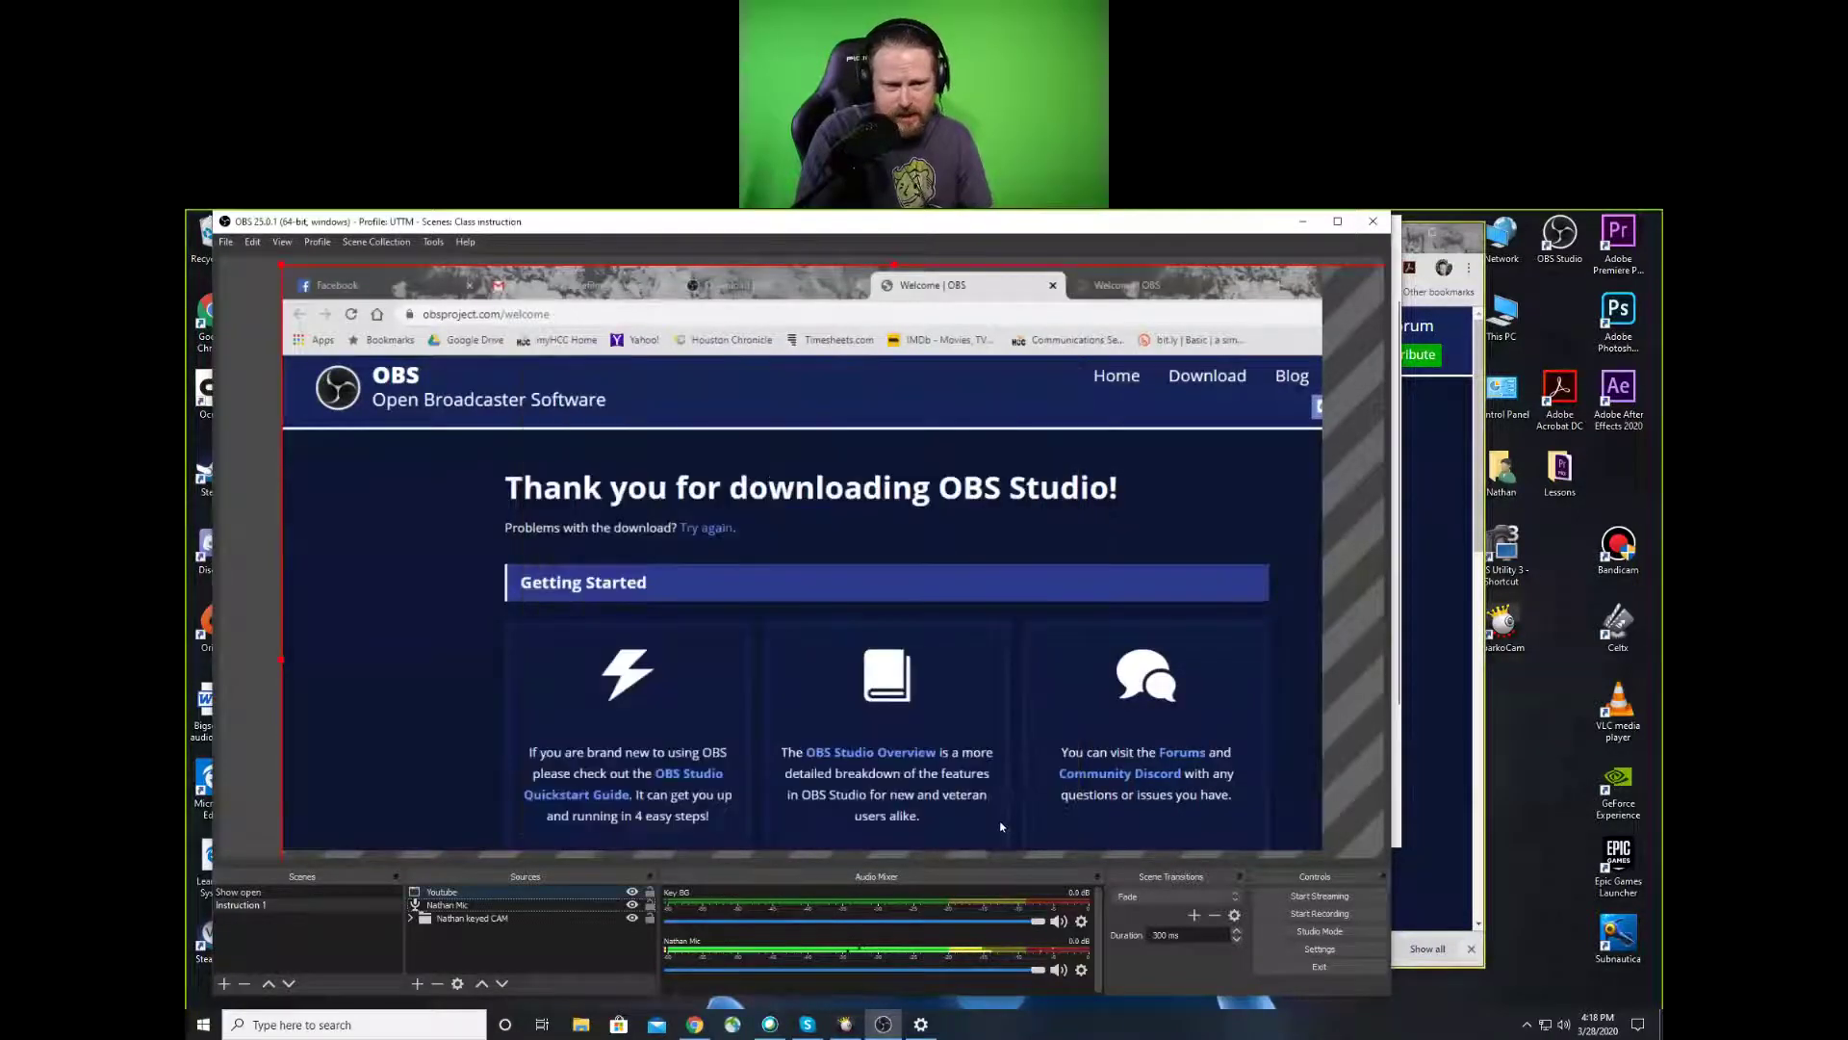
Close the OBS website tabs in Google Chrome and open YouTube in a new tab
left_click(1451, 536)
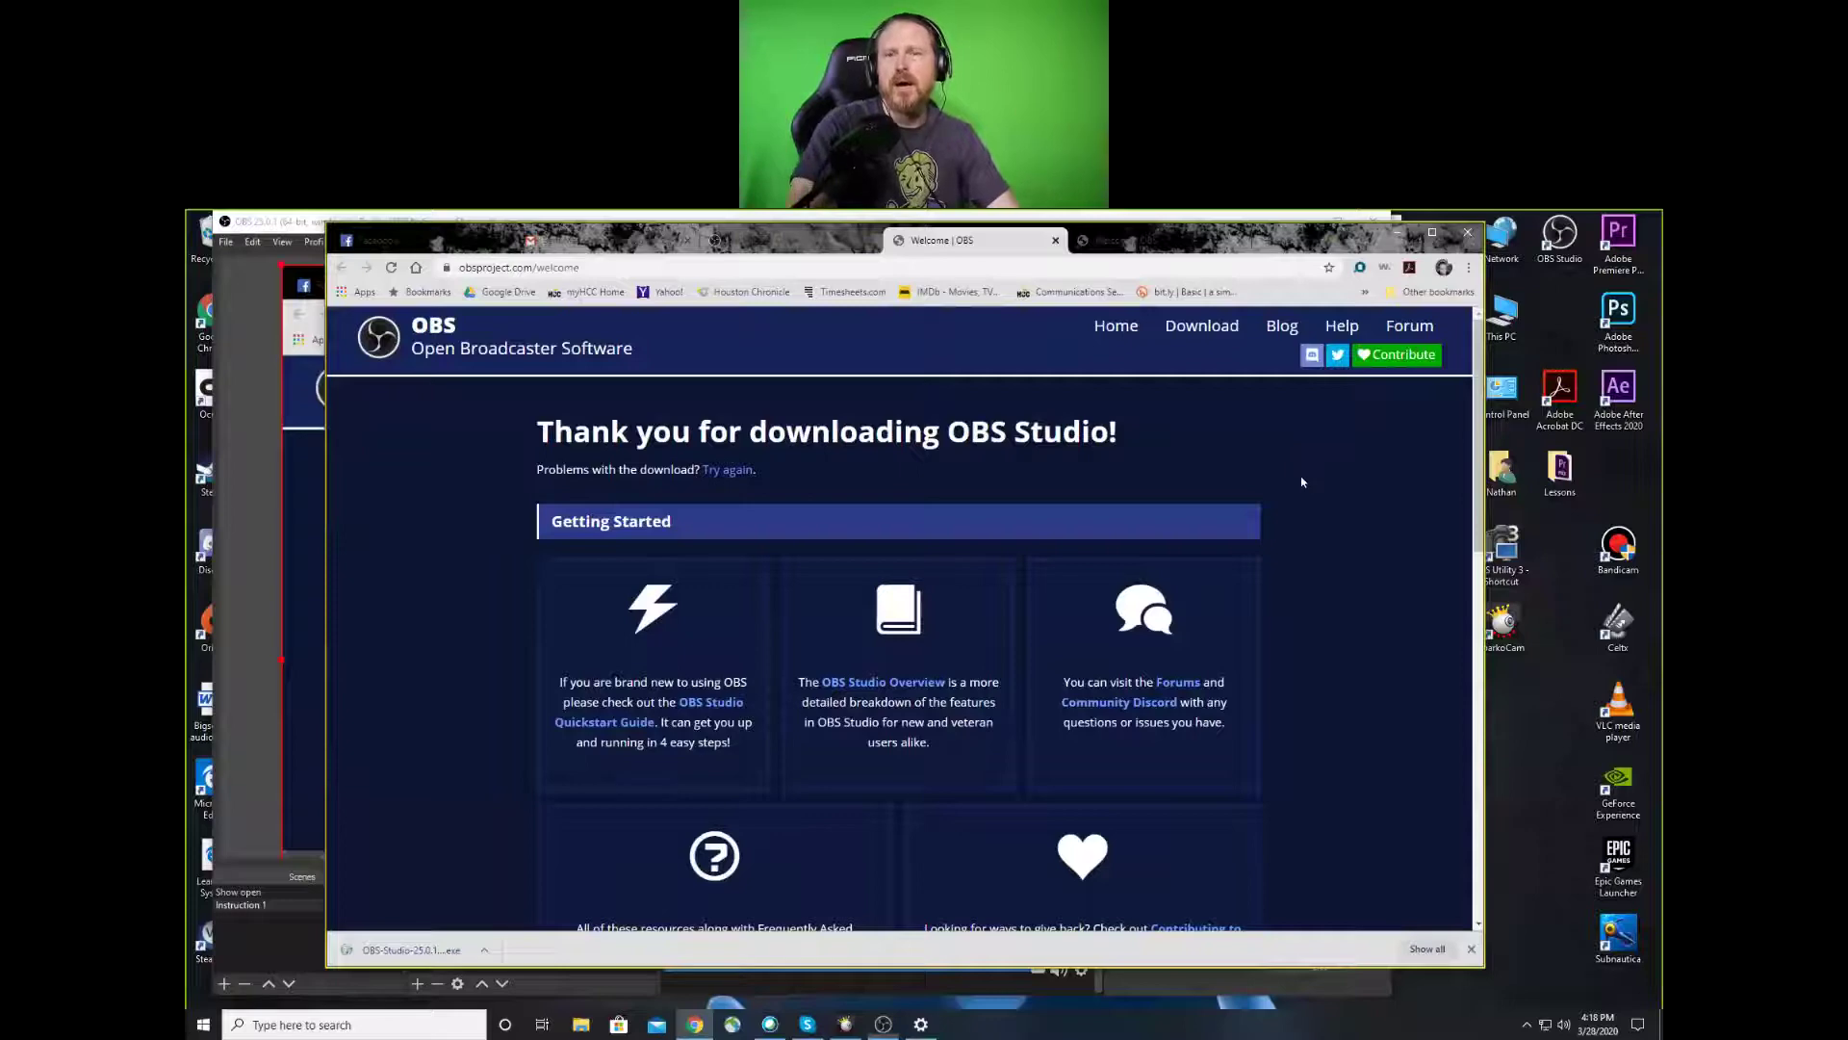
left_click(1131, 241)
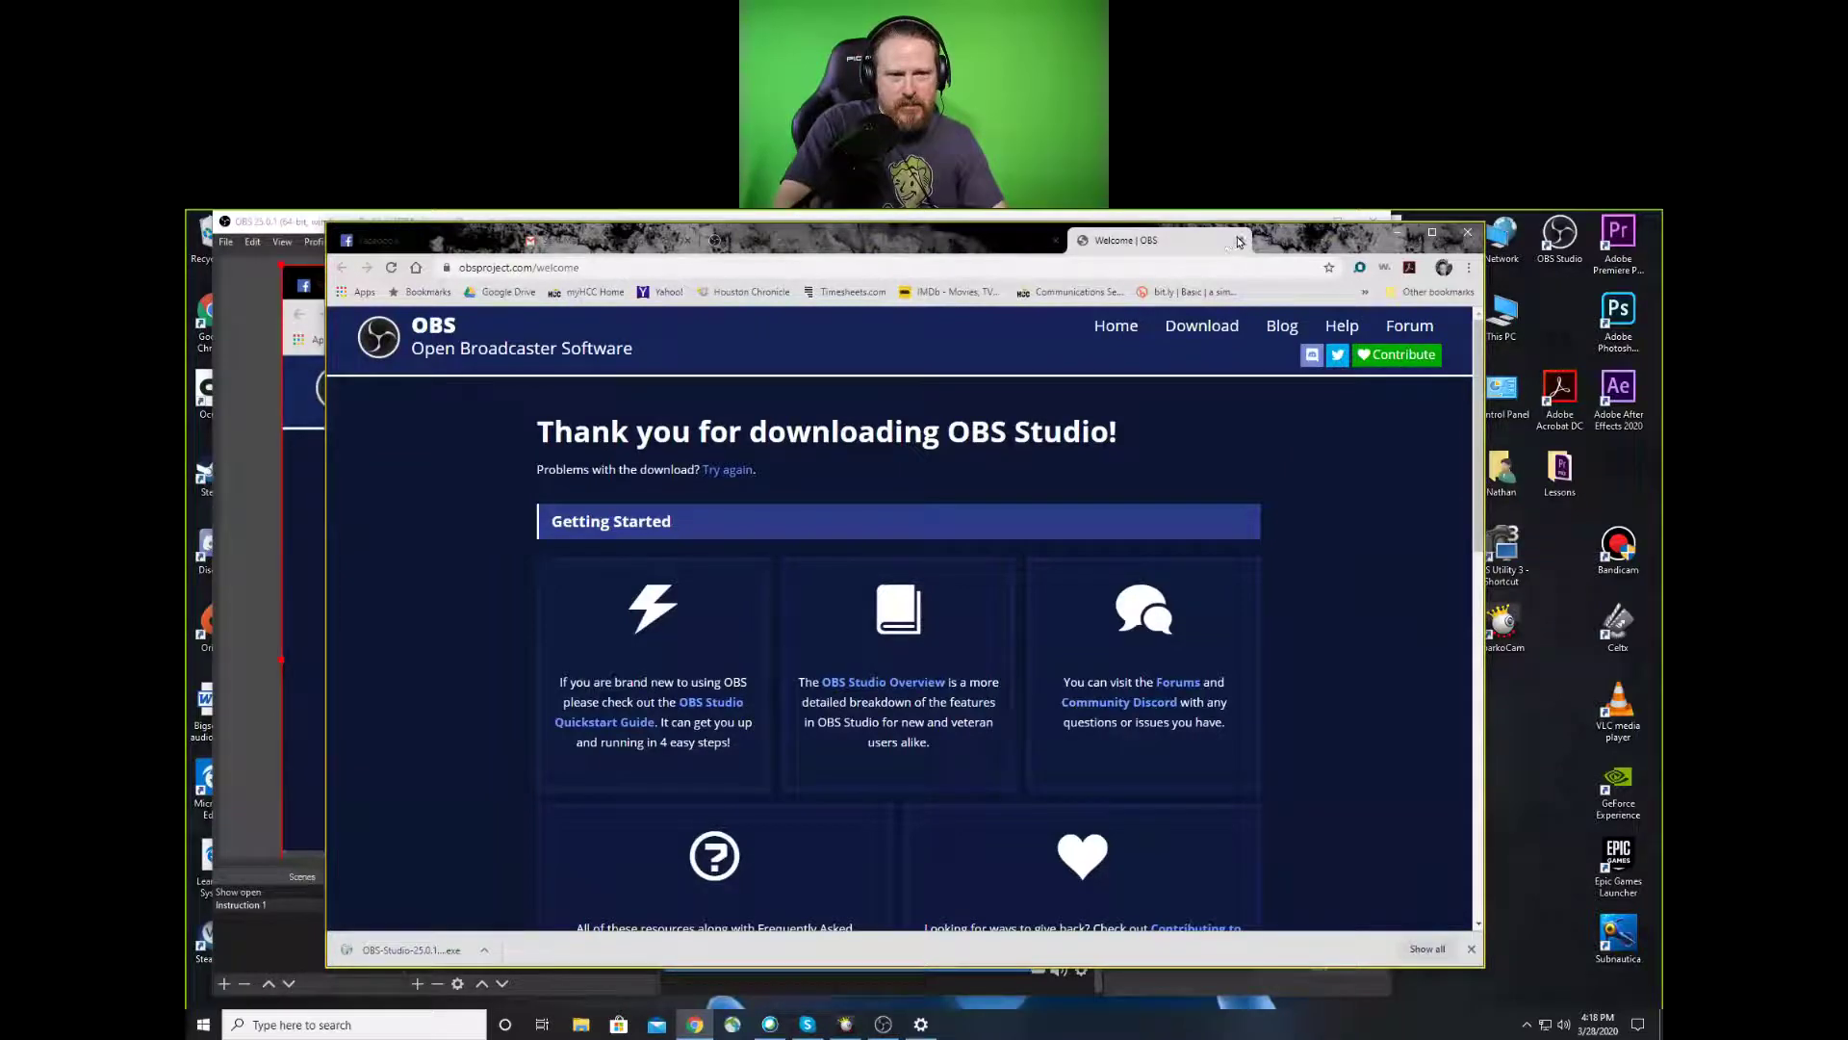
left_click(1239, 241)
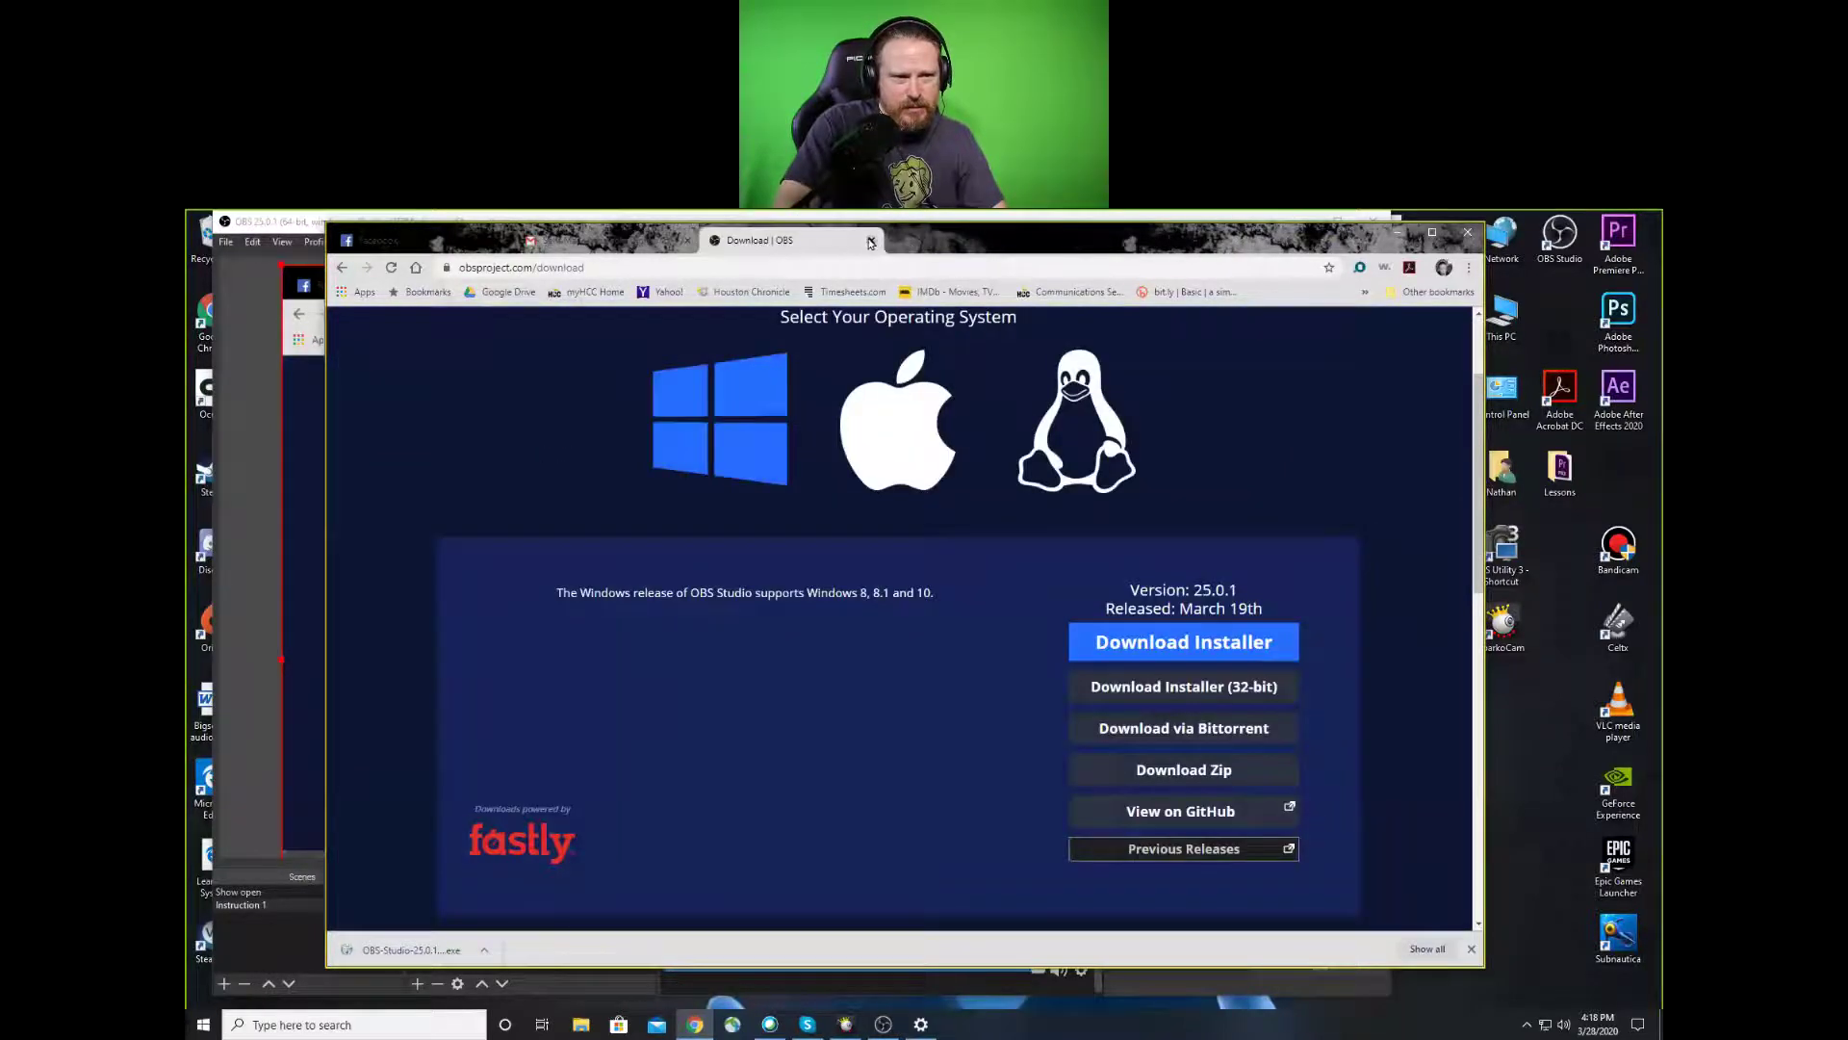
left_click(870, 243)
left_click(715, 242)
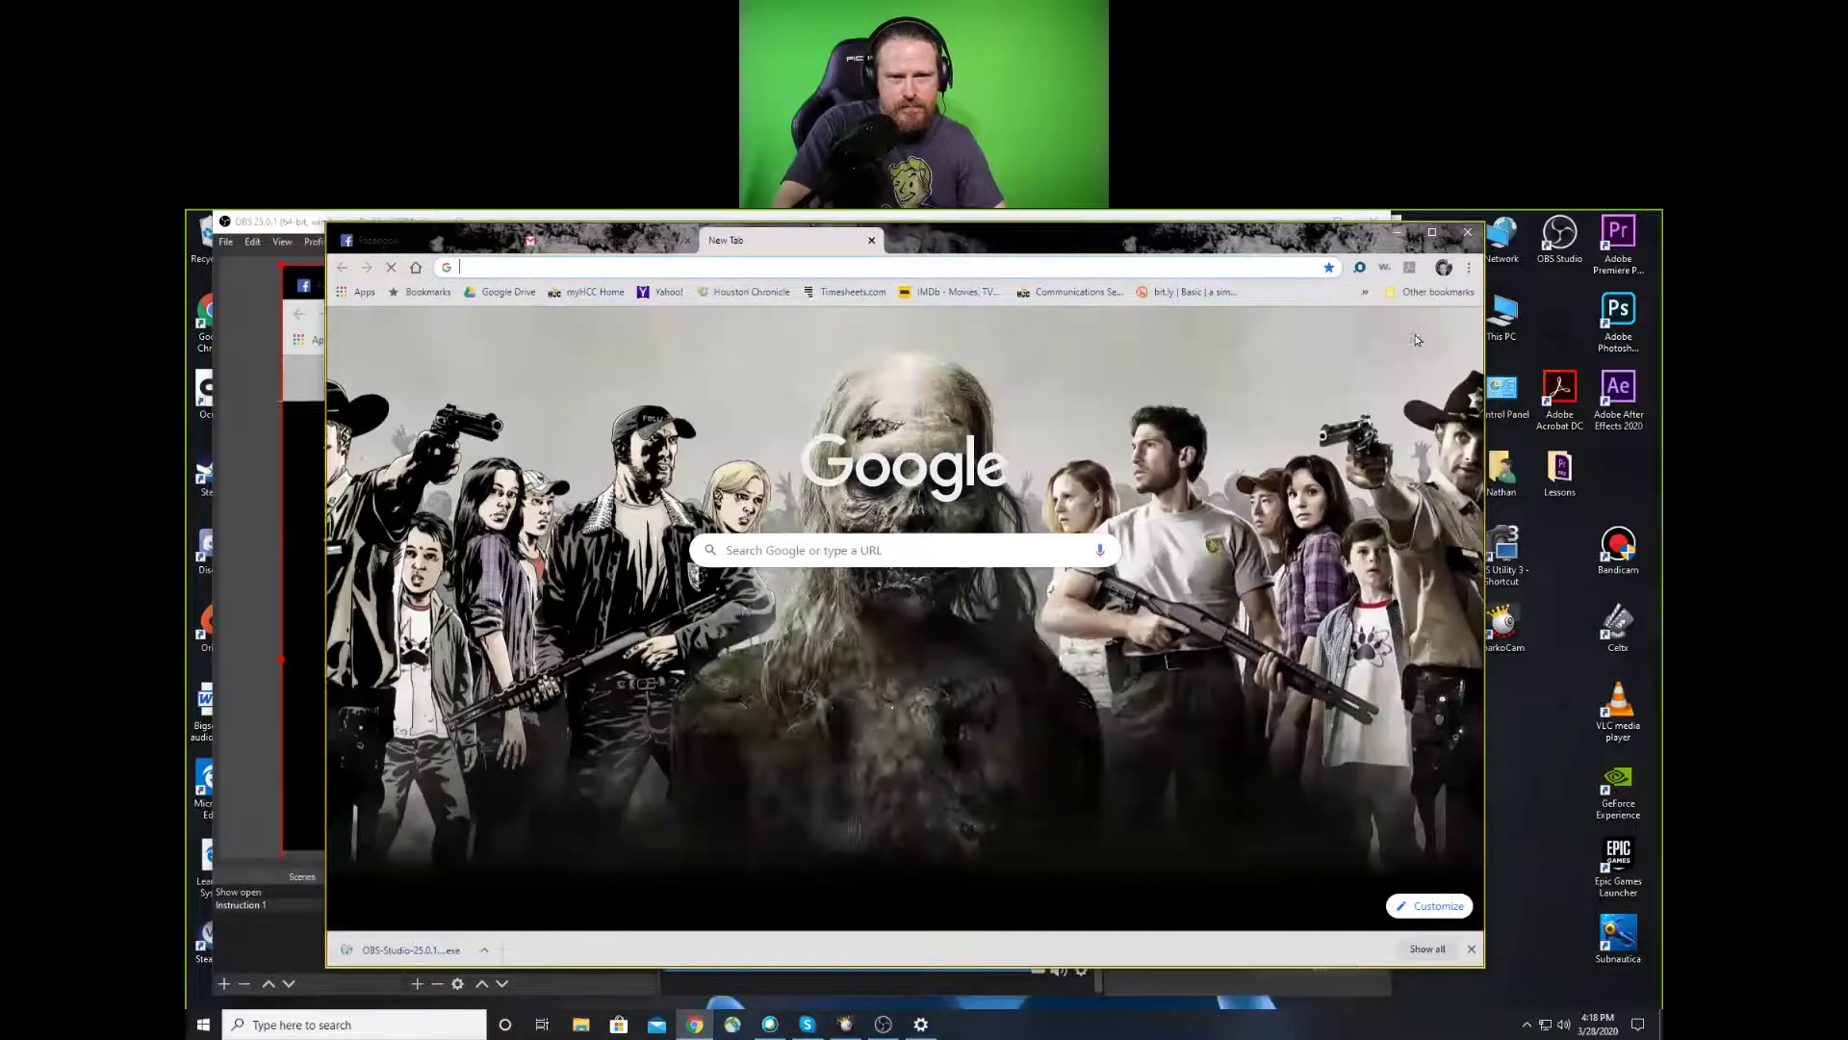
left_click(1424, 329)
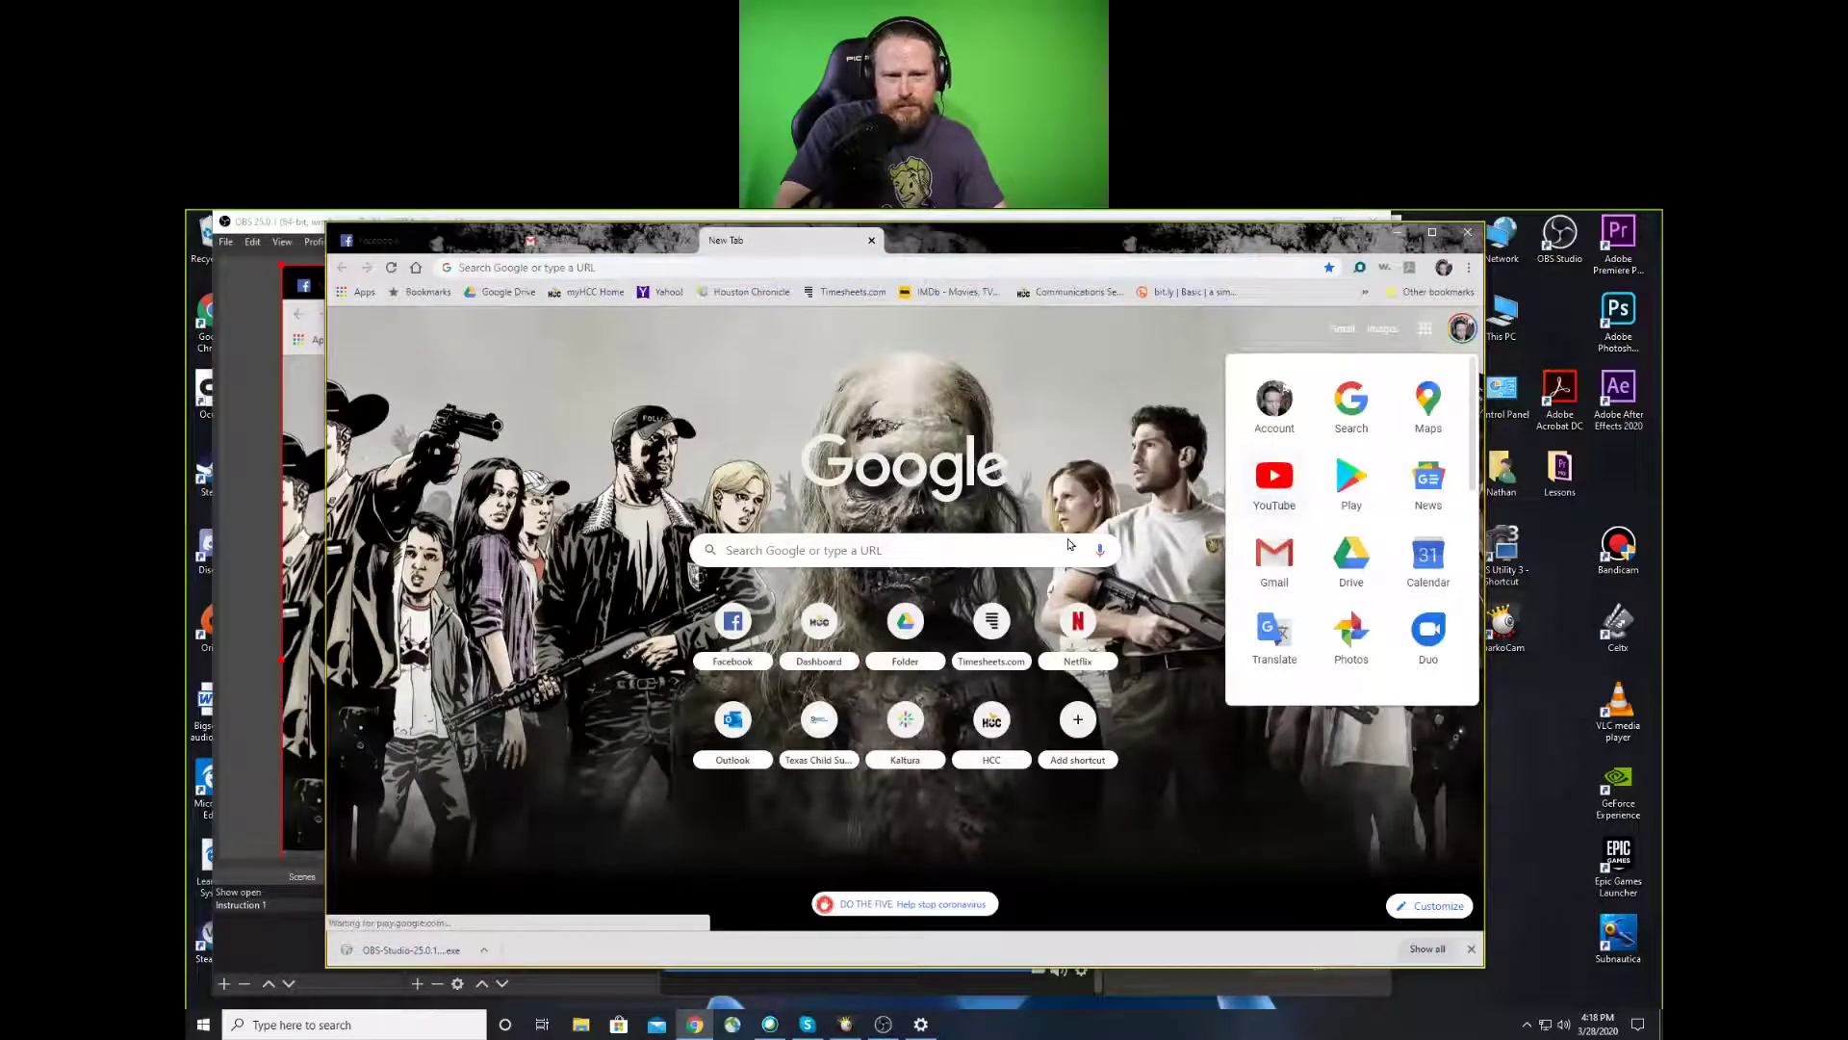
left_click(1290, 475)
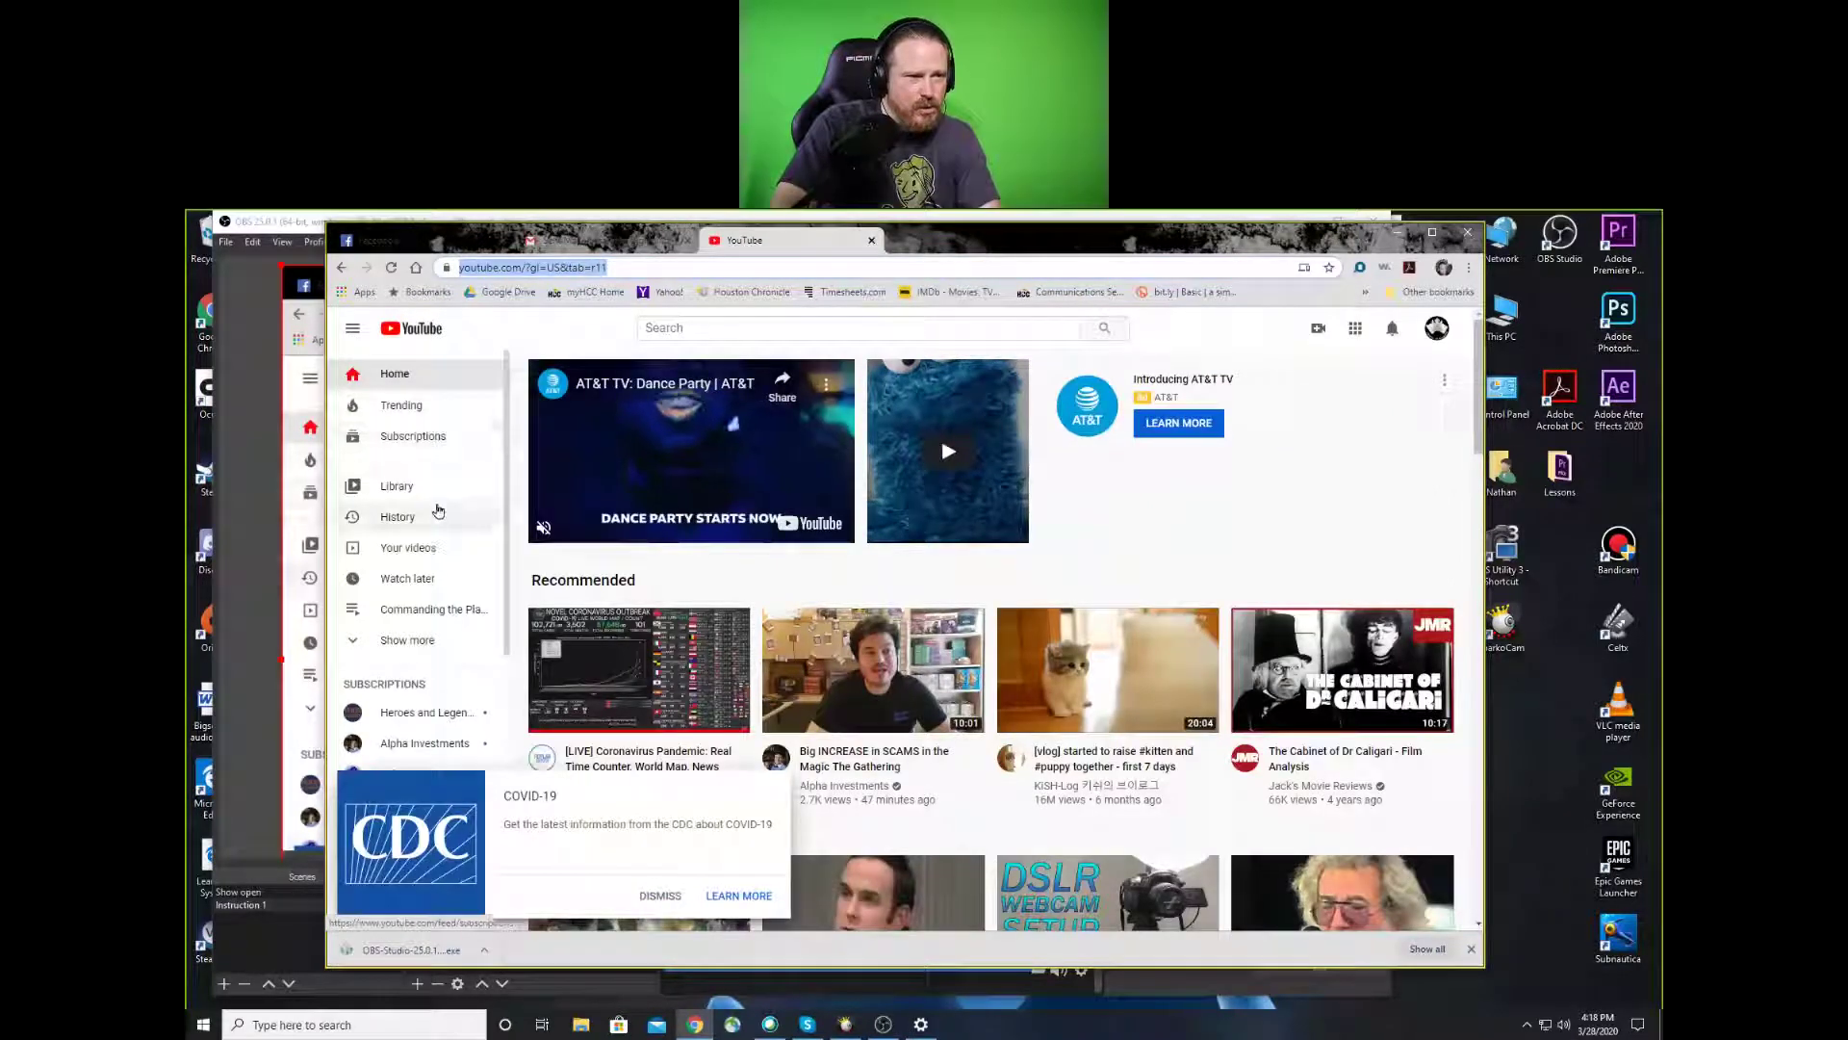
Play the live Coronavirus Pandemic video on YouTube in theater mode and switch back to OBS
left_click(679, 409)
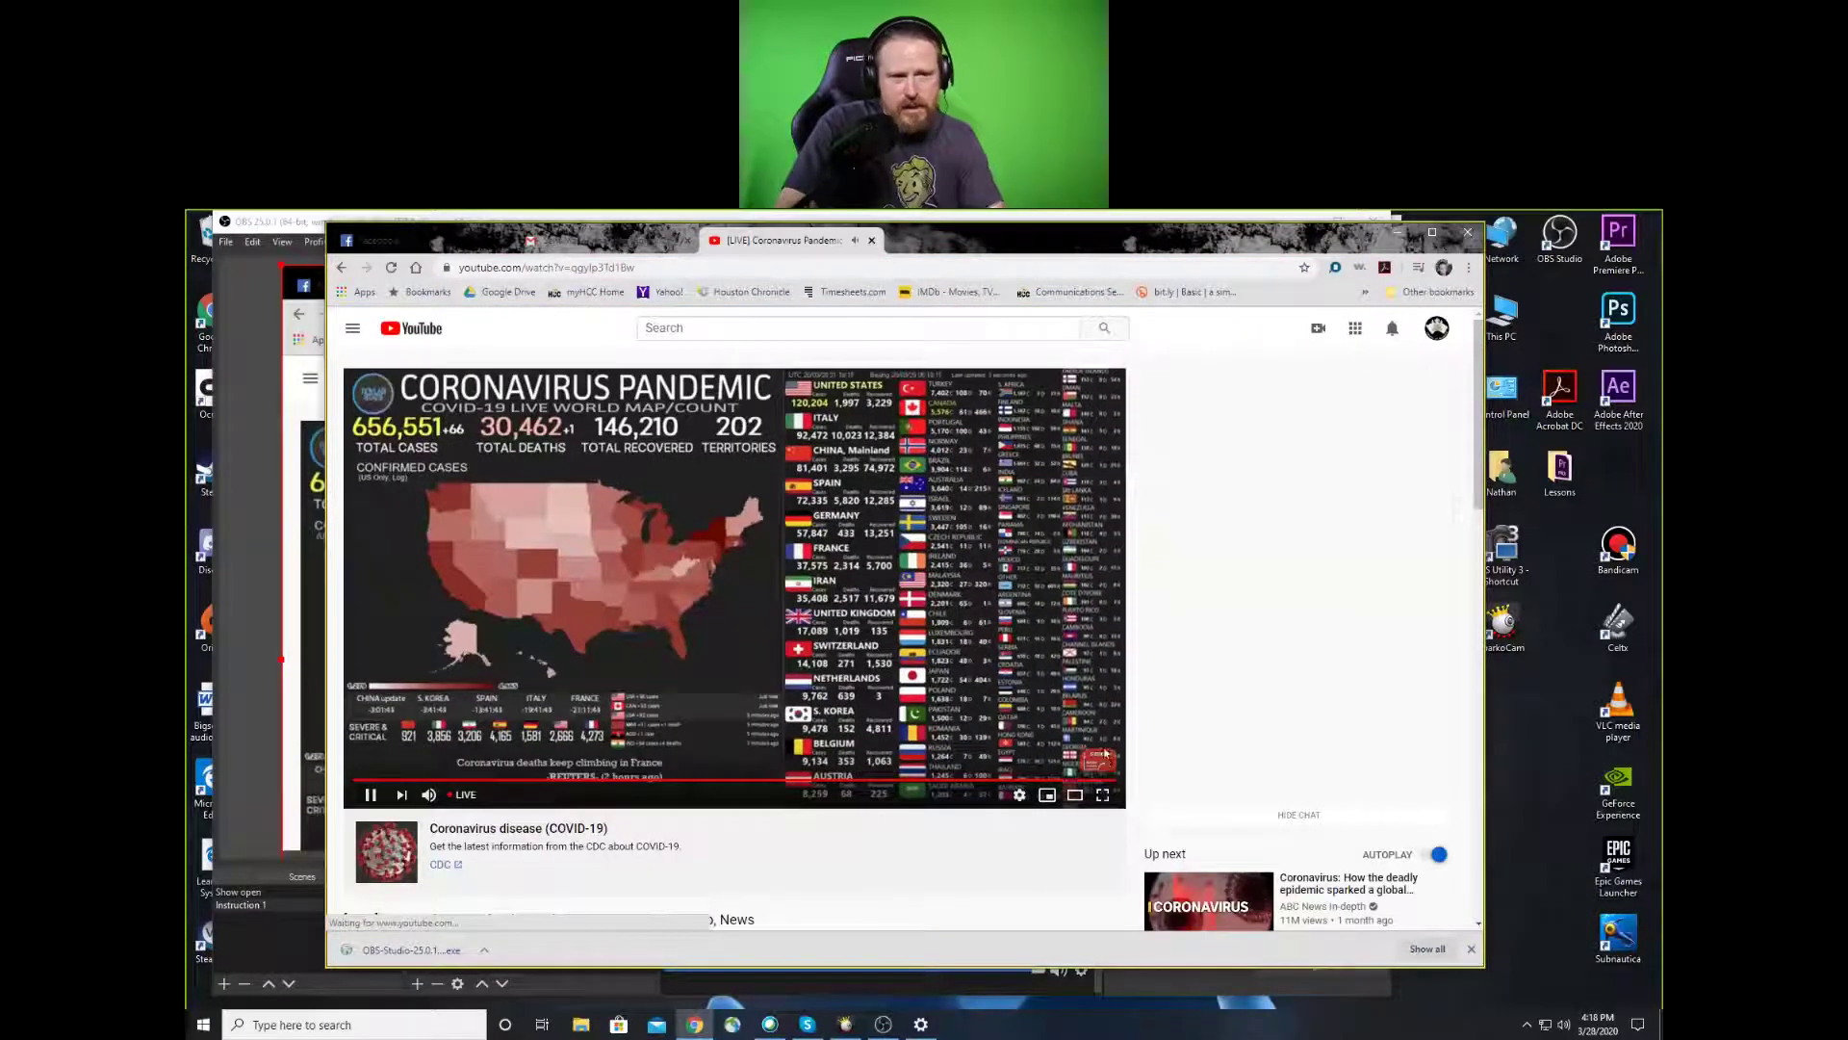
left_click(1074, 795)
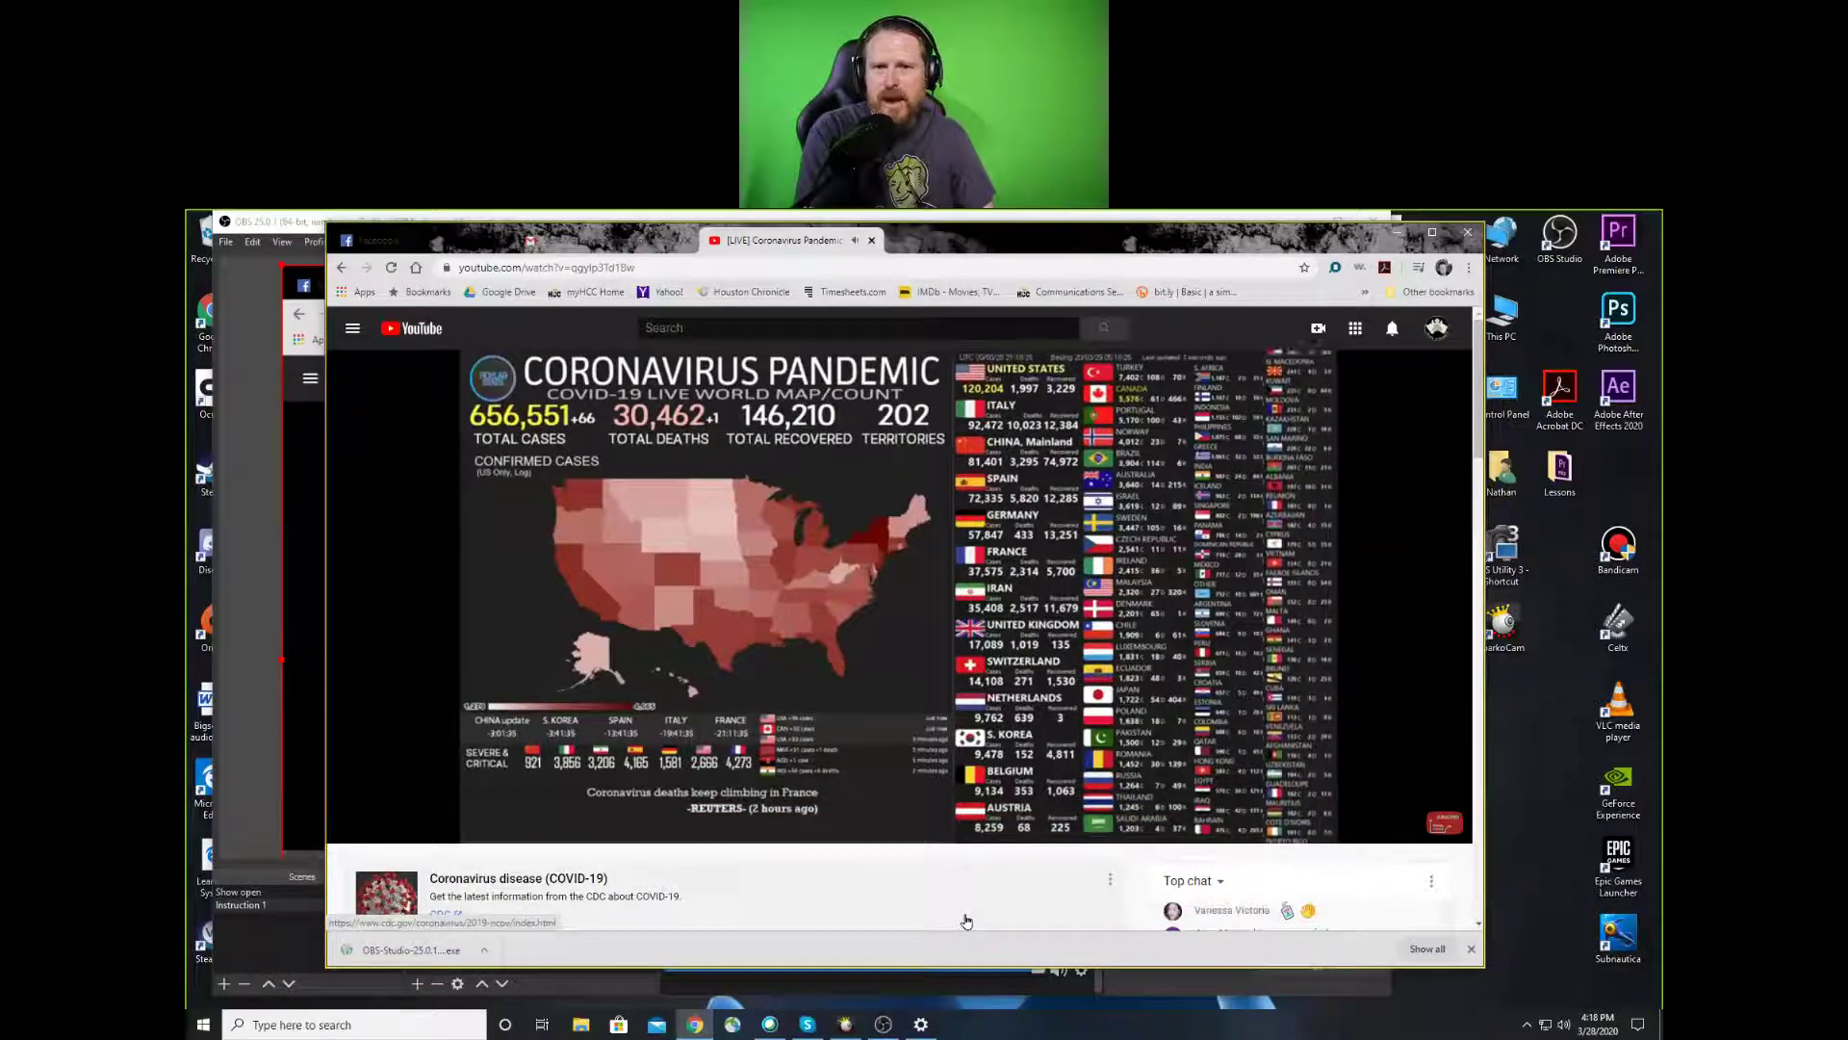
left_click(255, 649)
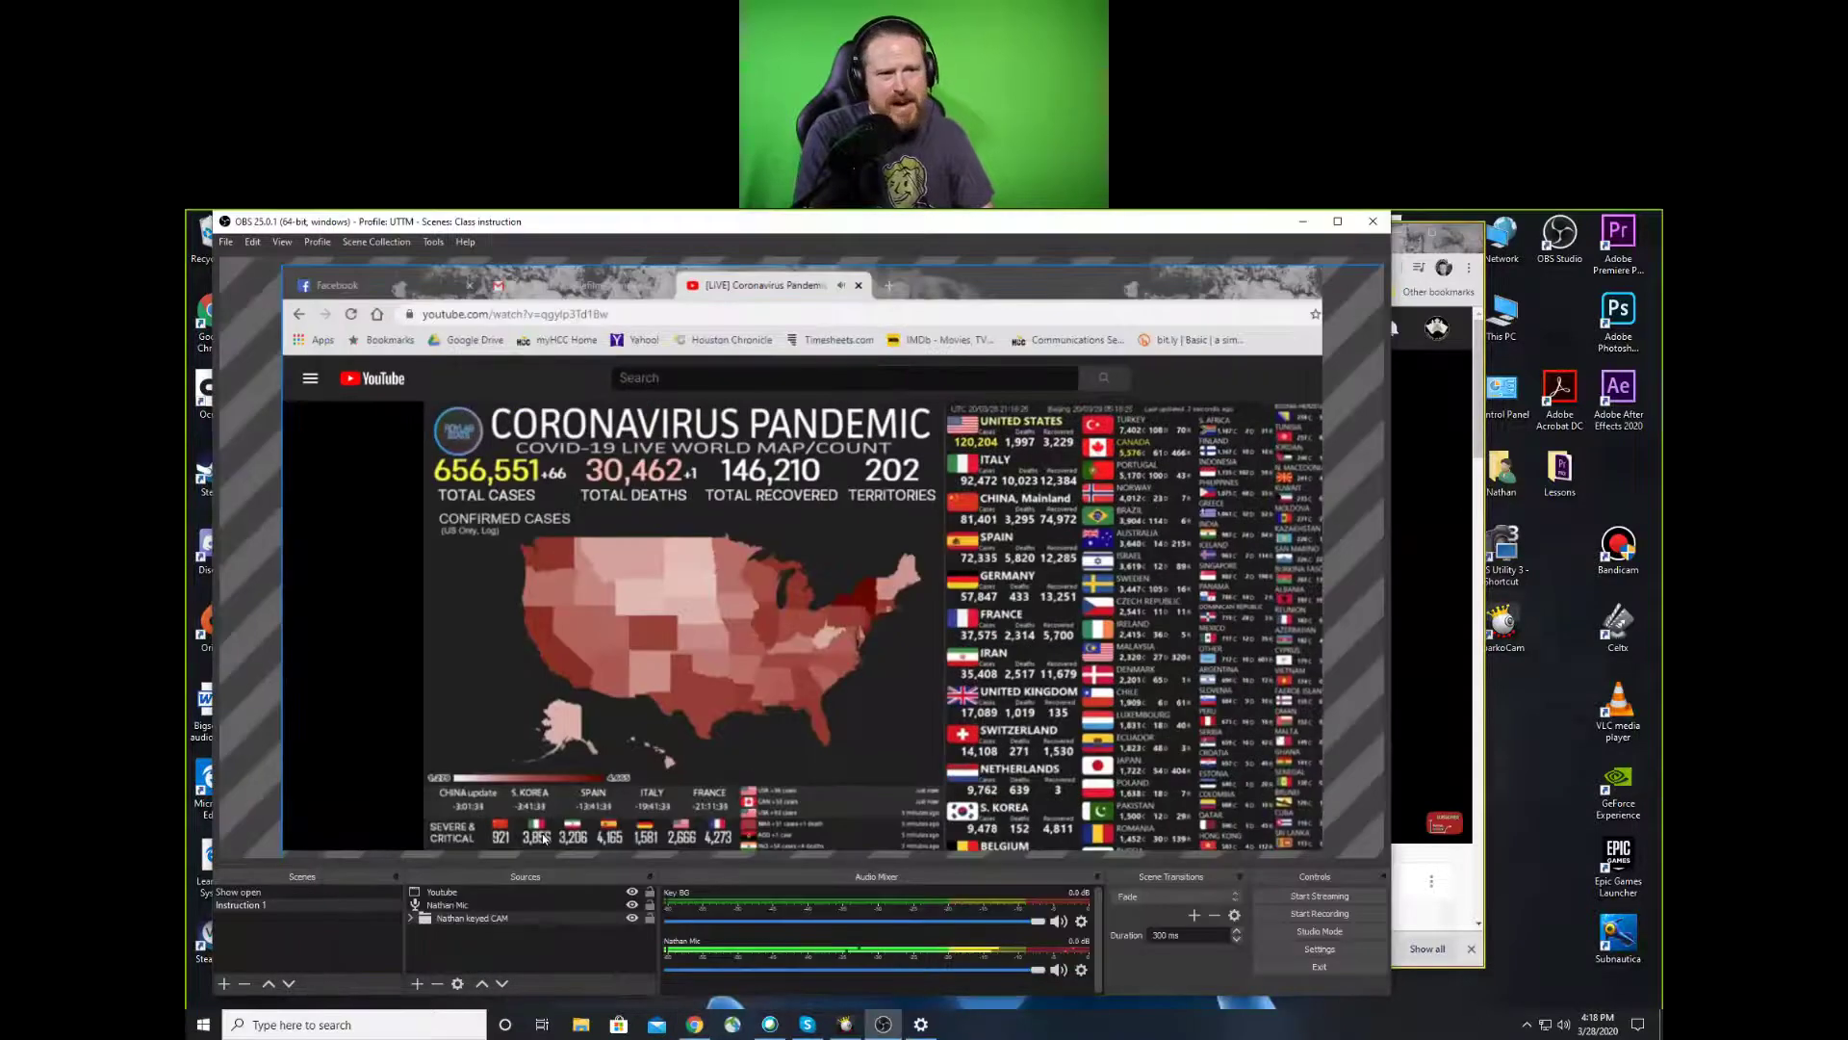
Move the keyed camera group above the mic source in the Instruction 1 source order
left_click(437, 895)
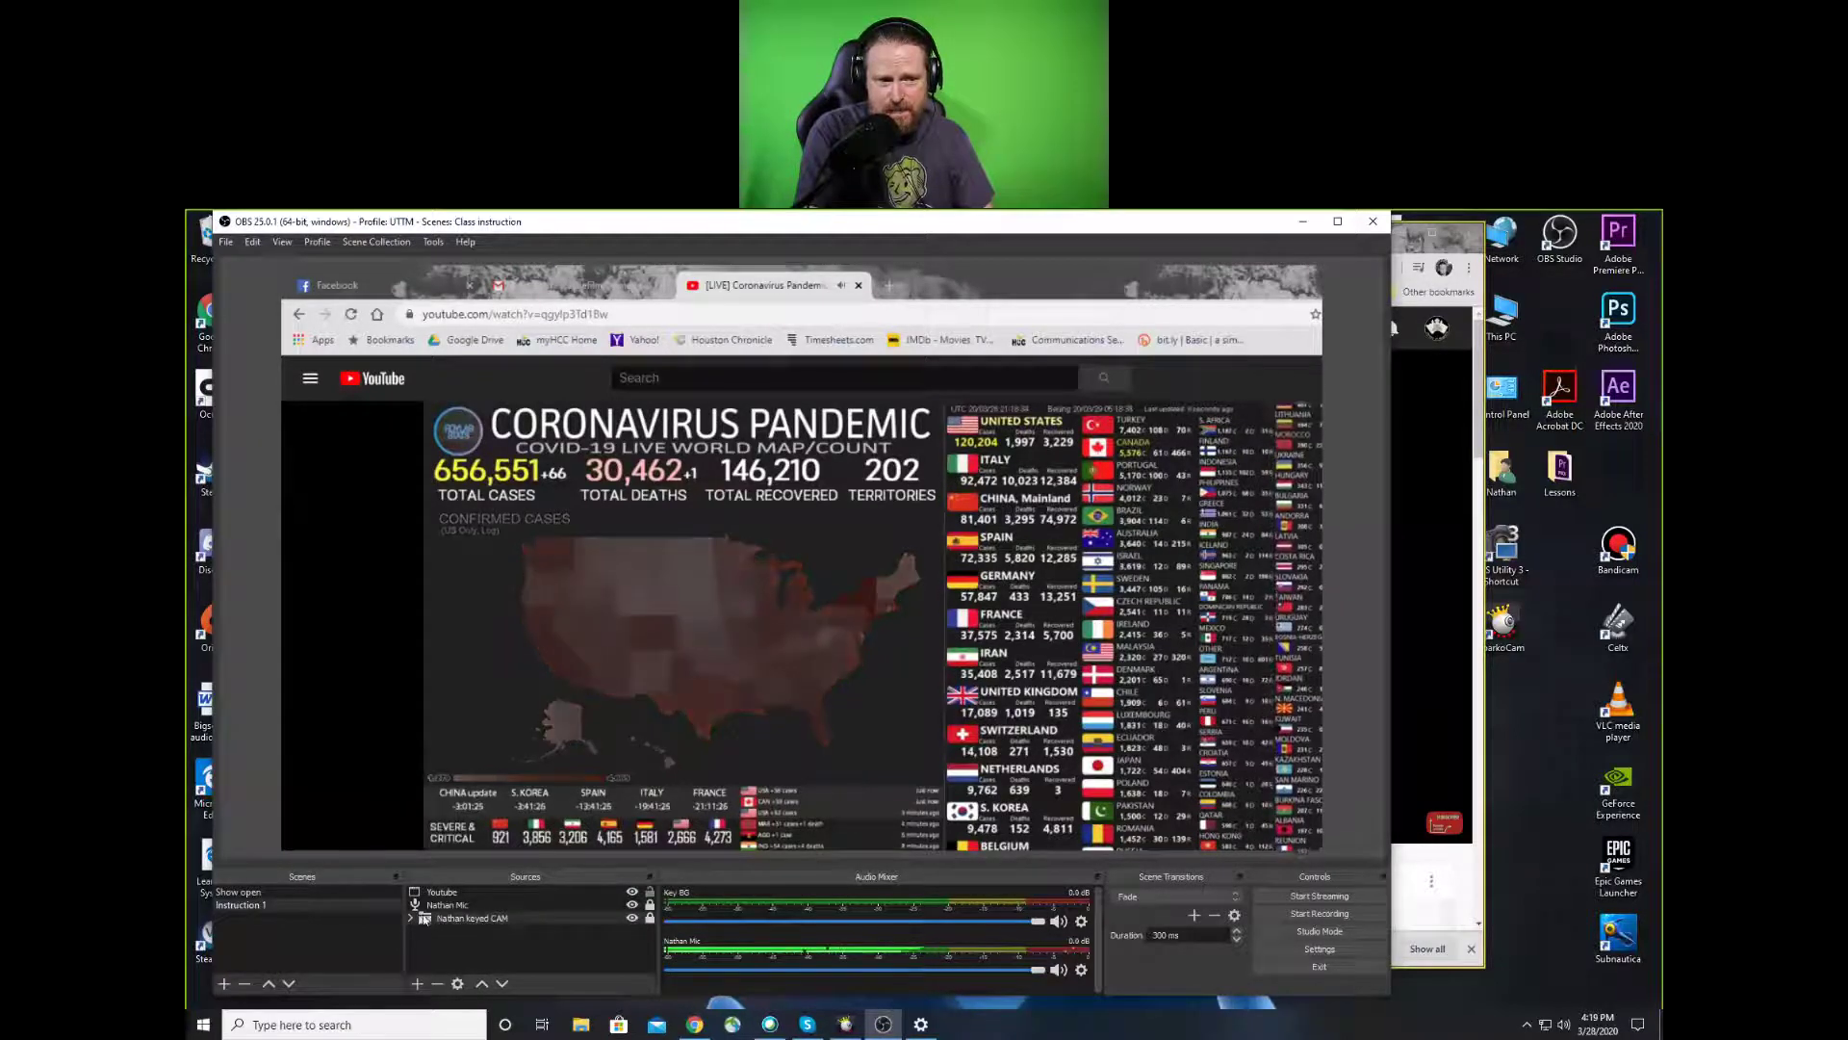
left_click(486, 918)
left_click_drag(469, 919, 469, 908)
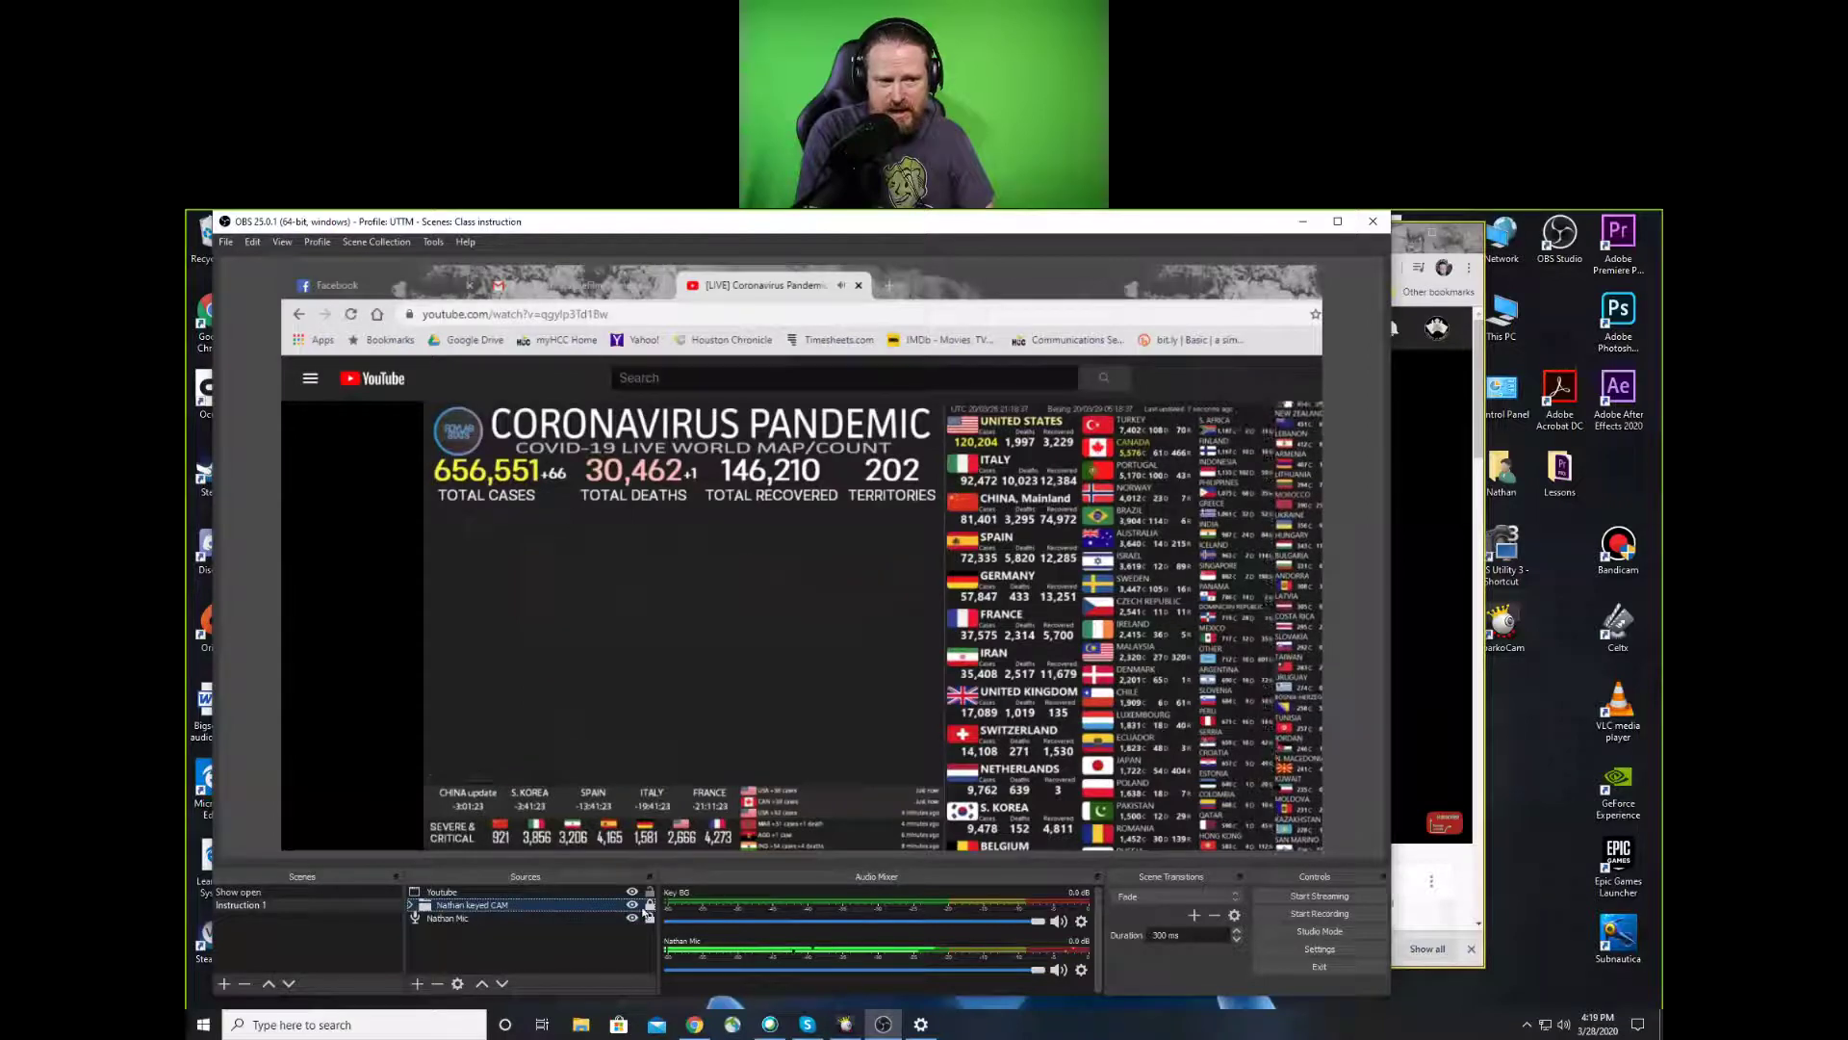
Scale and position the Youtube window capture so the video picture fills the Instruction 1 canvas without the browser interface
left_click(438, 894)
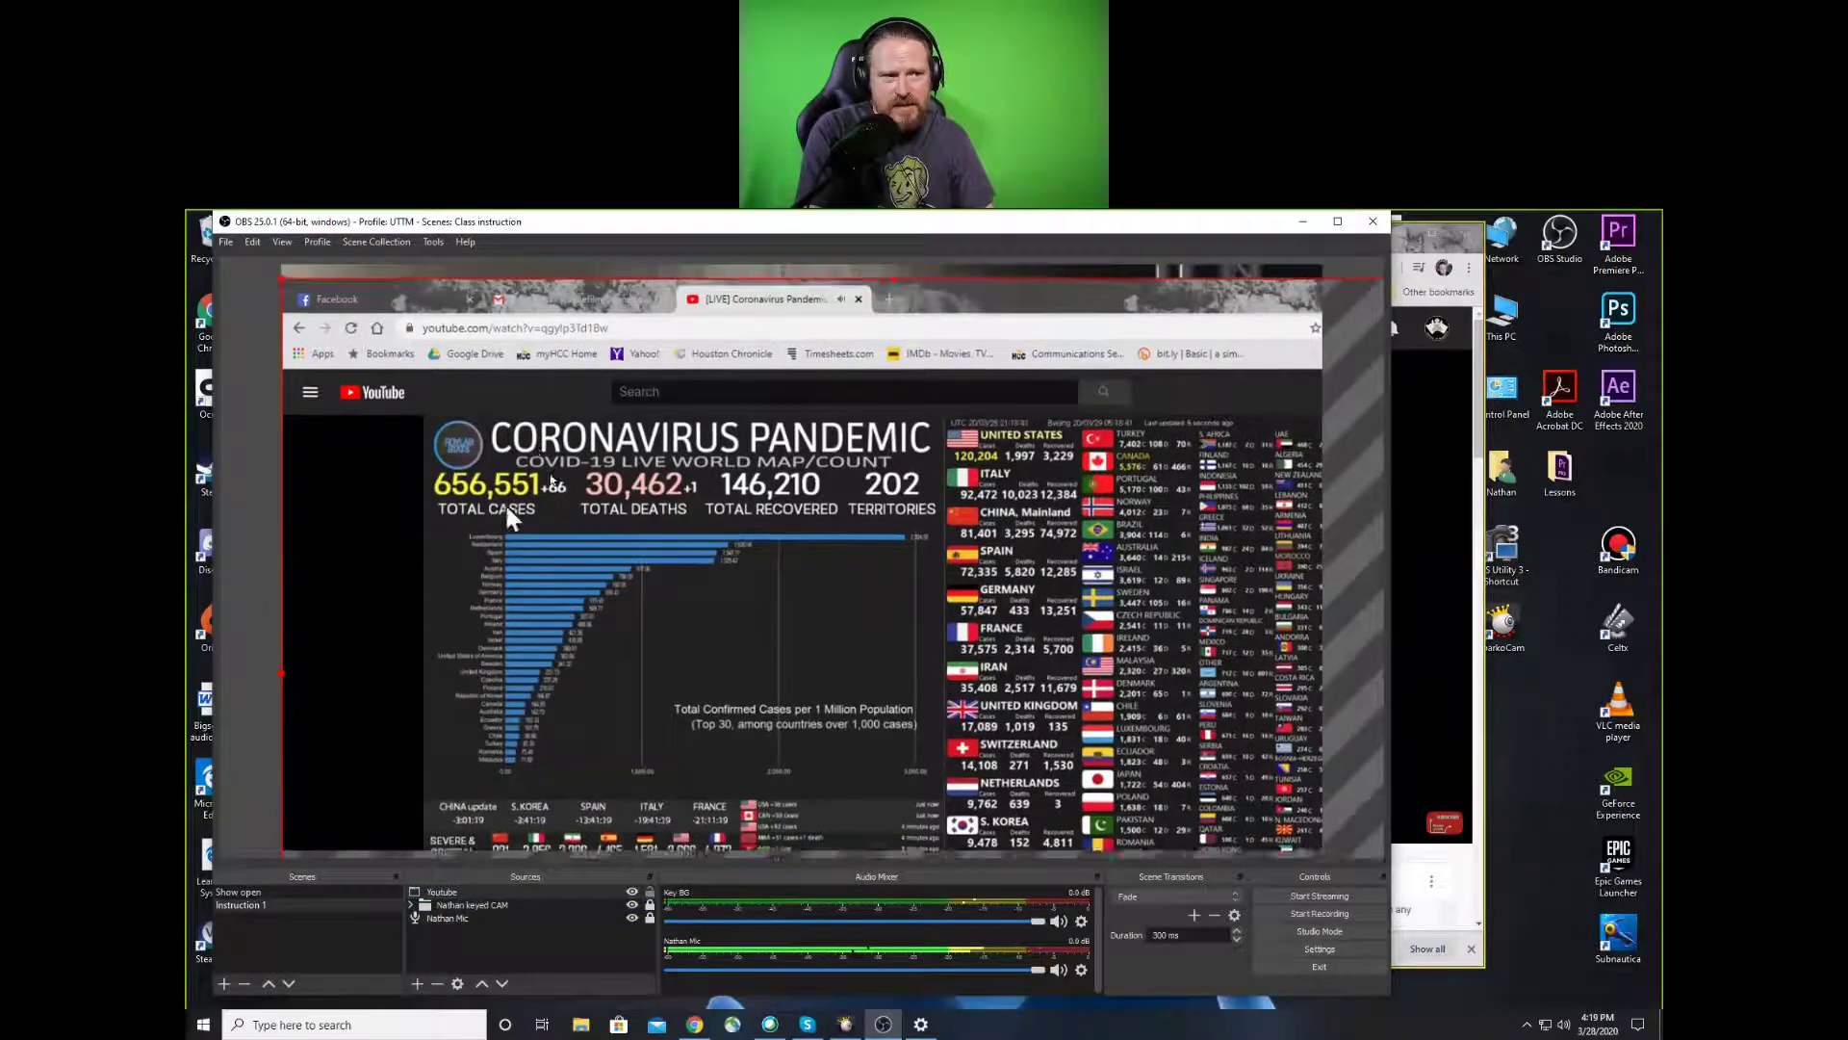
left_click_drag(504, 502, 408, 414)
left_click_drag(364, 318, 222, 231)
left_click_drag(553, 472, 443, 310)
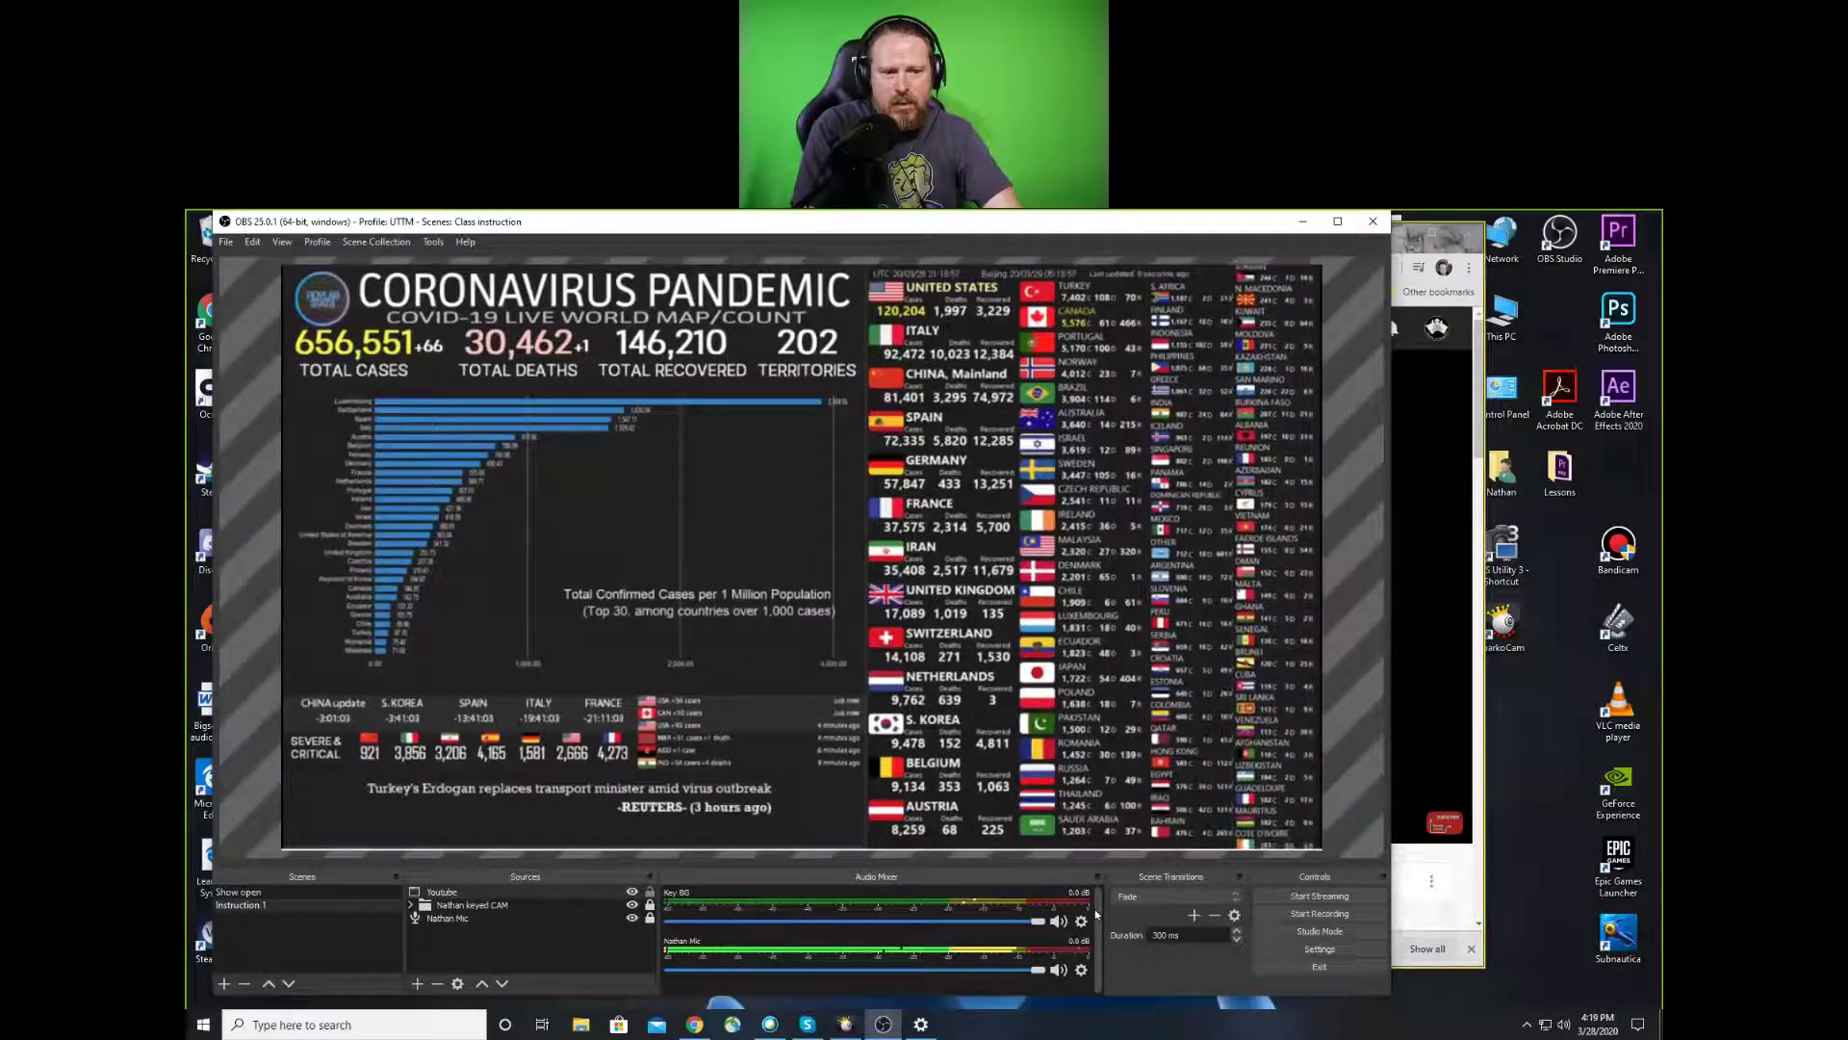
left_click(446, 896)
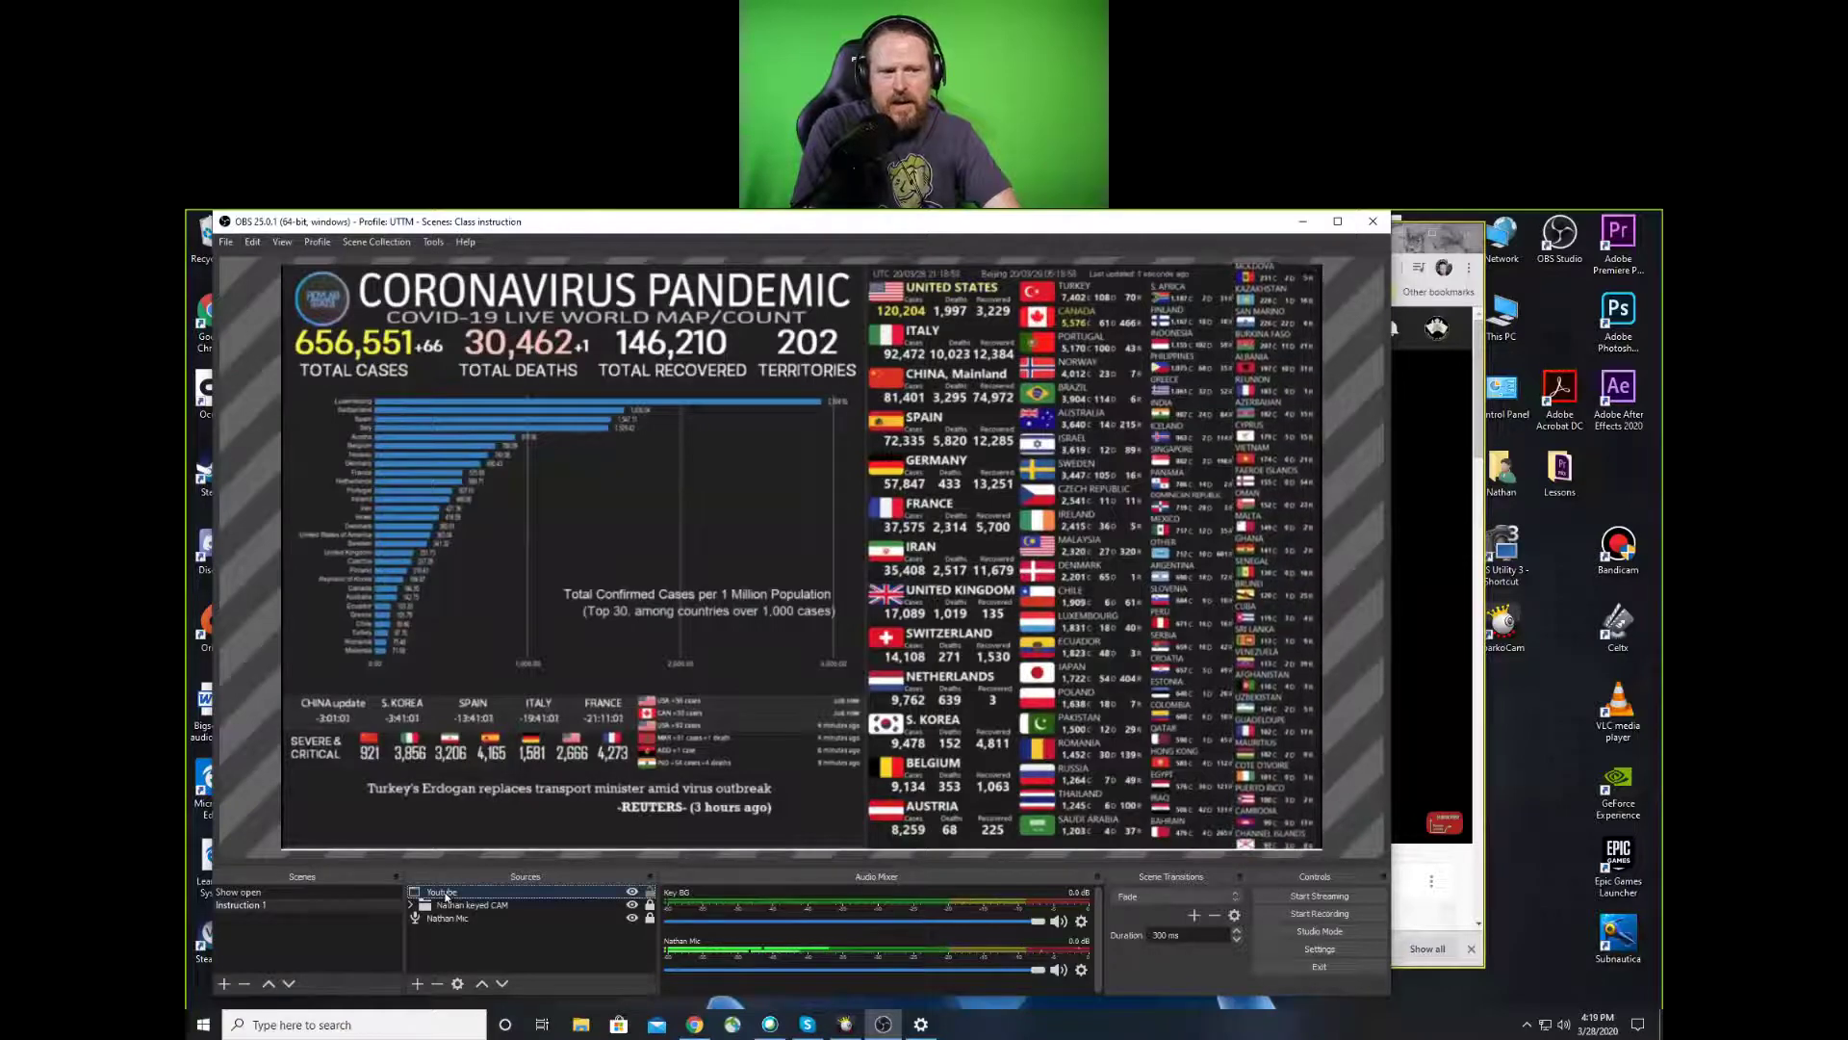
left_click(1100, 927)
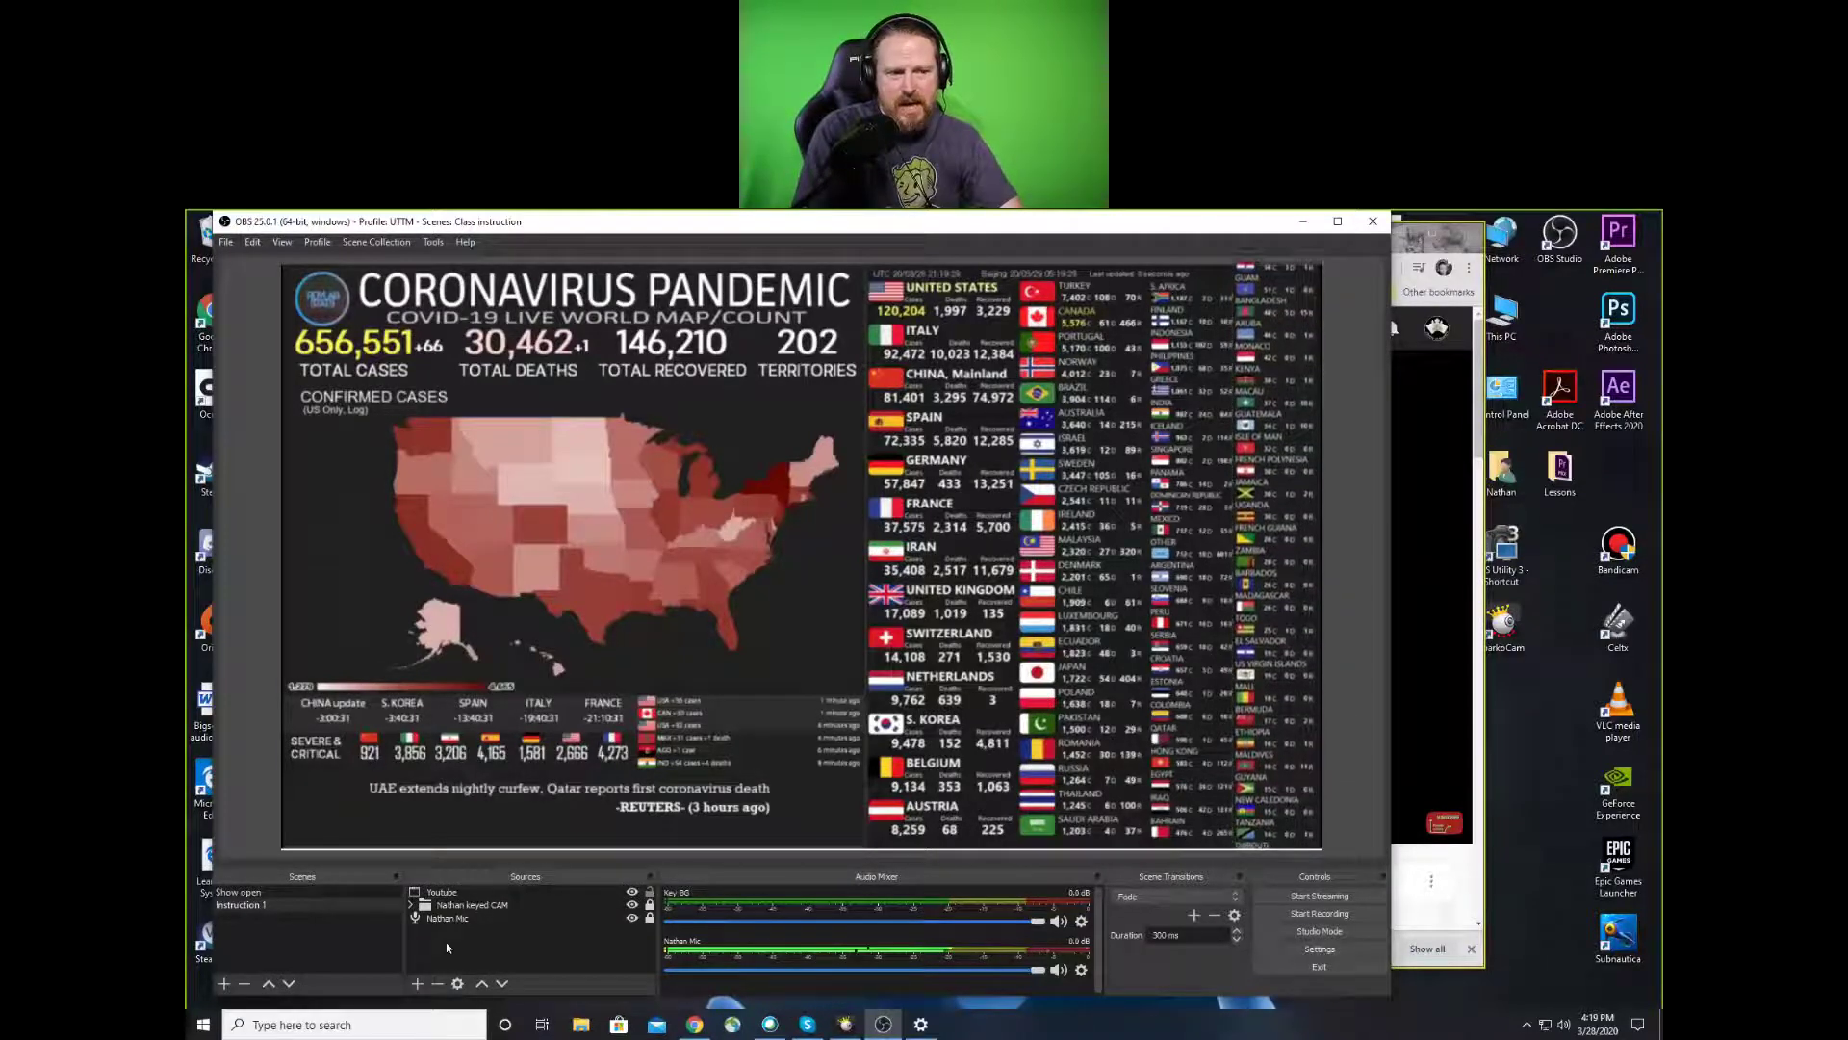
left_click(438, 894)
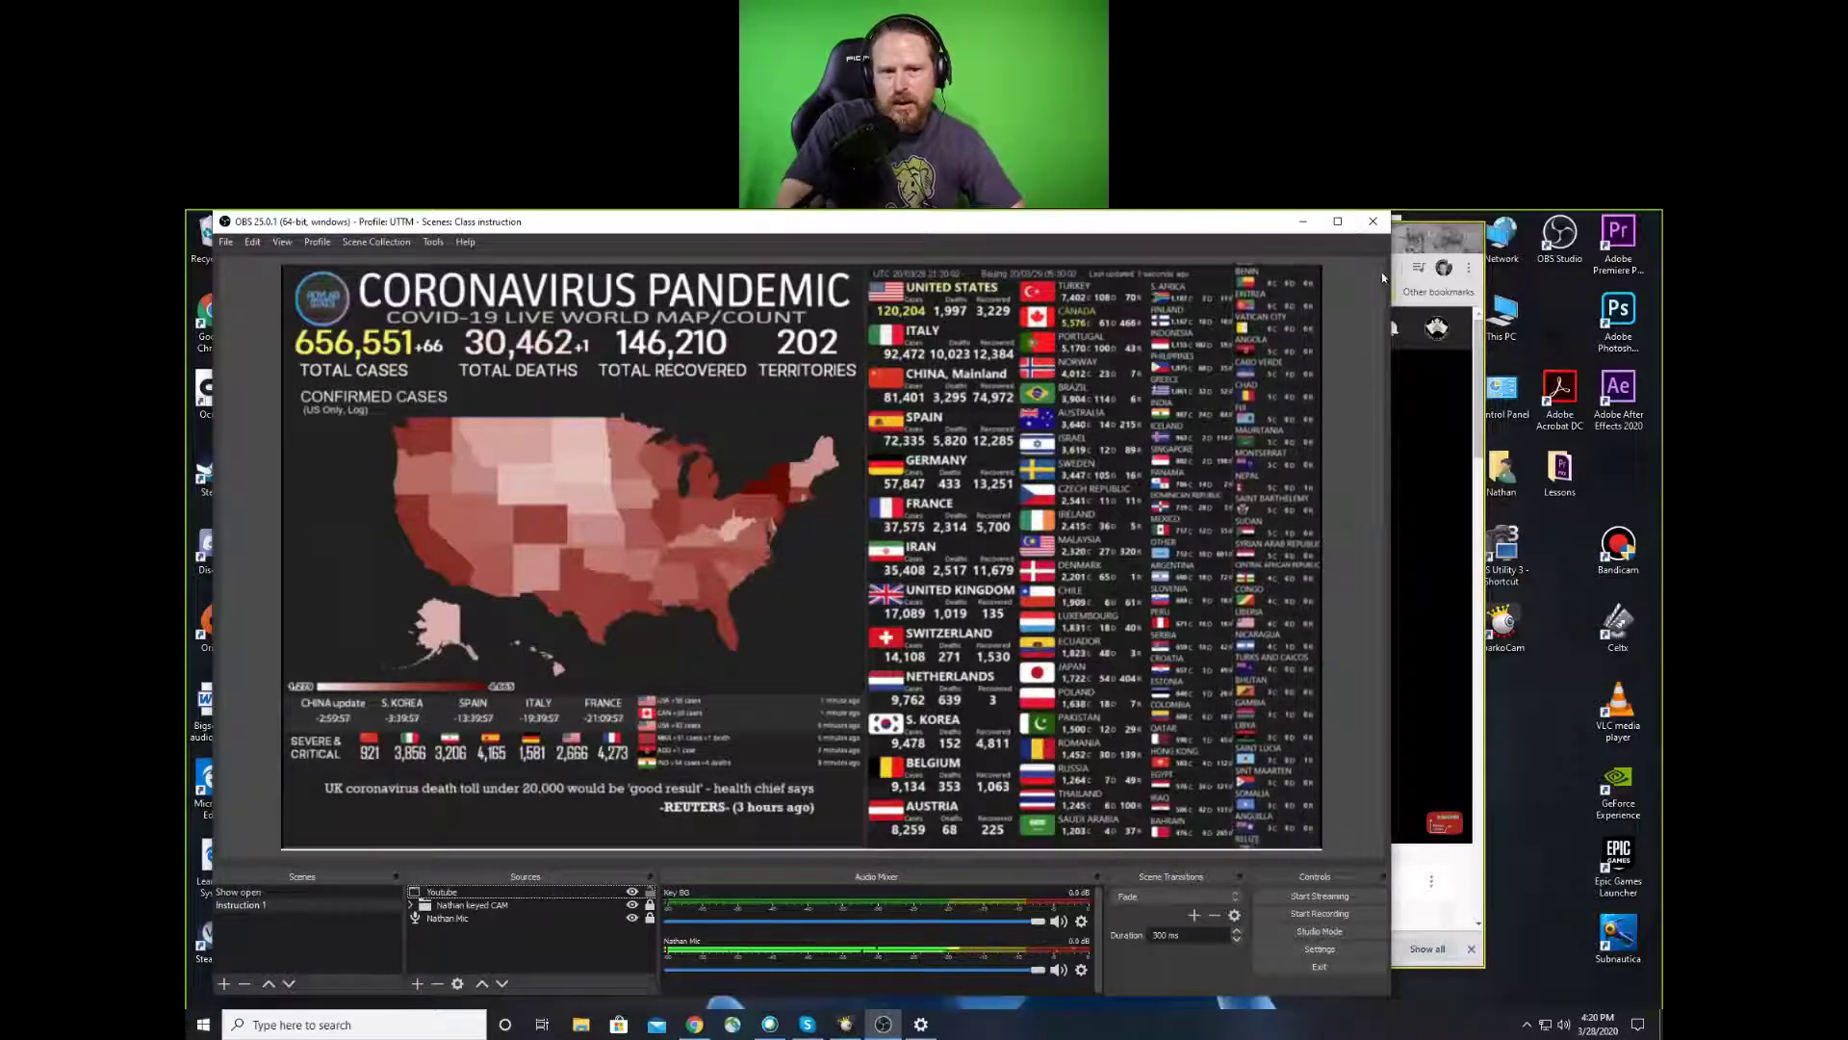
Examine the playing YouTube video in the Chrome window and return to OBS to compare it with the capture
left_click(1406, 536)
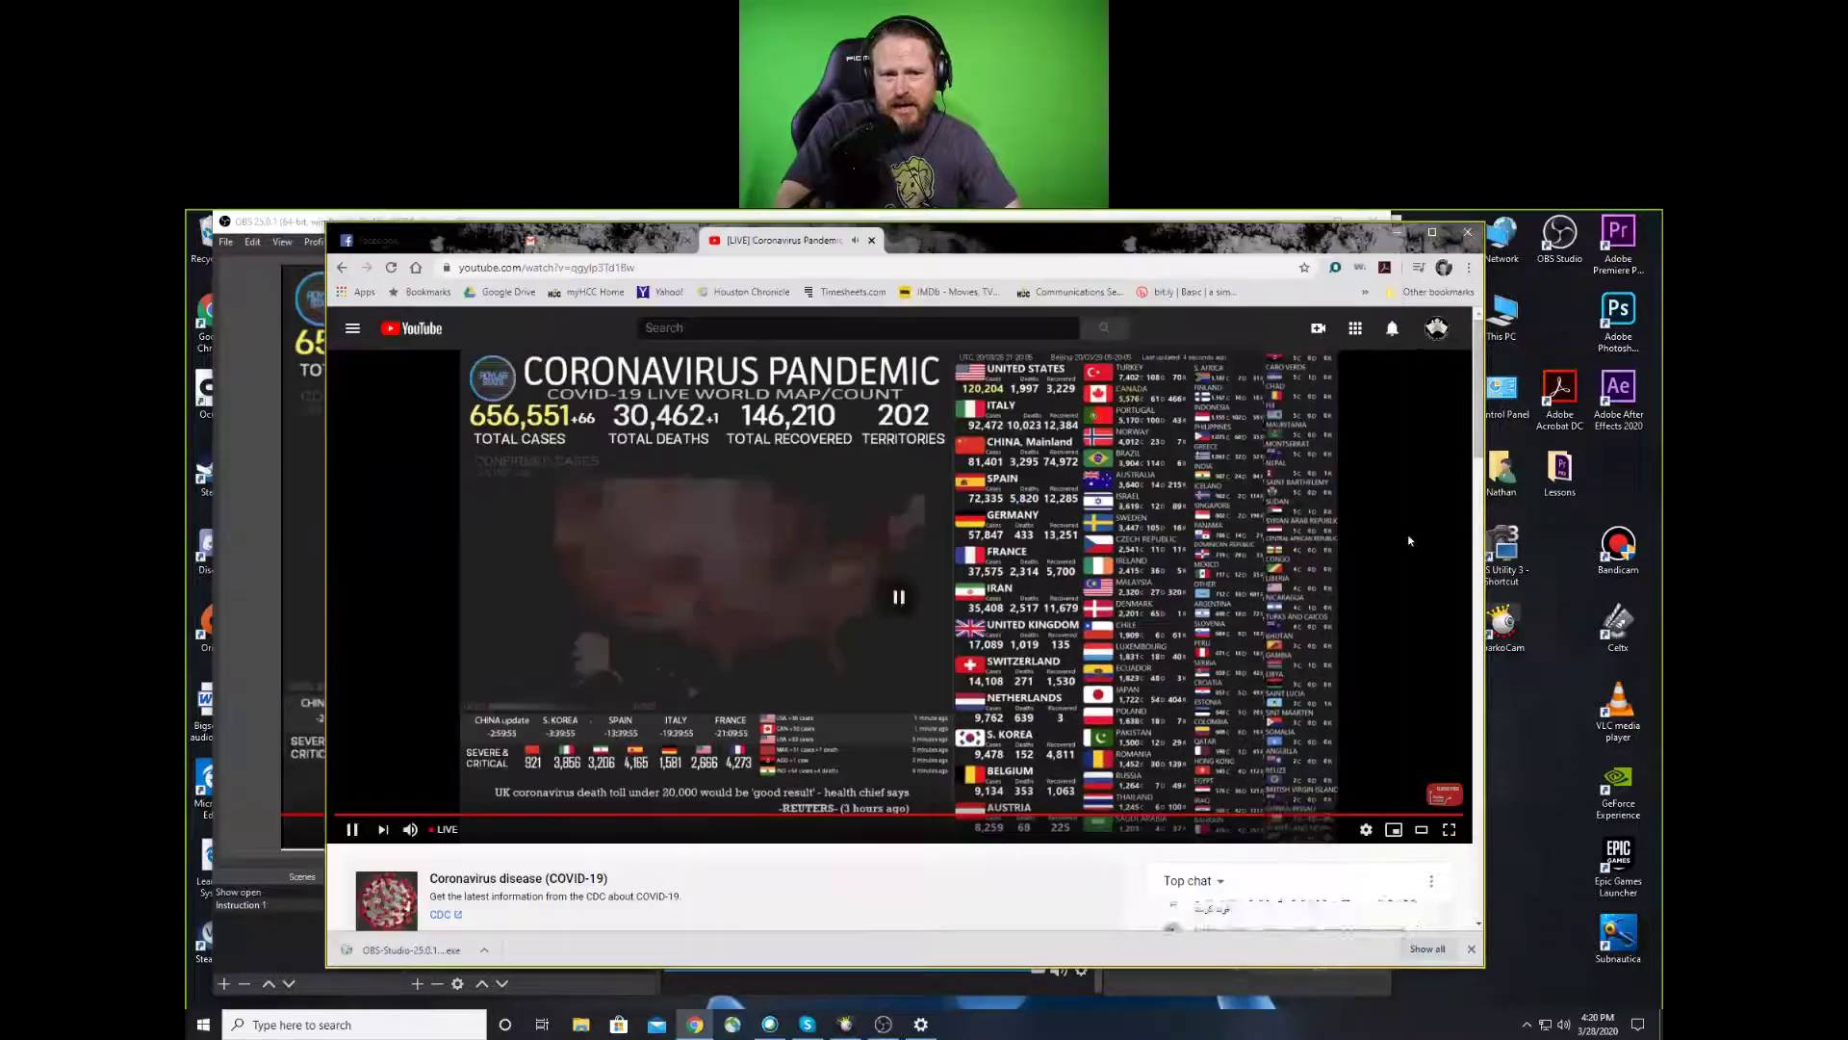
left_click(901, 572)
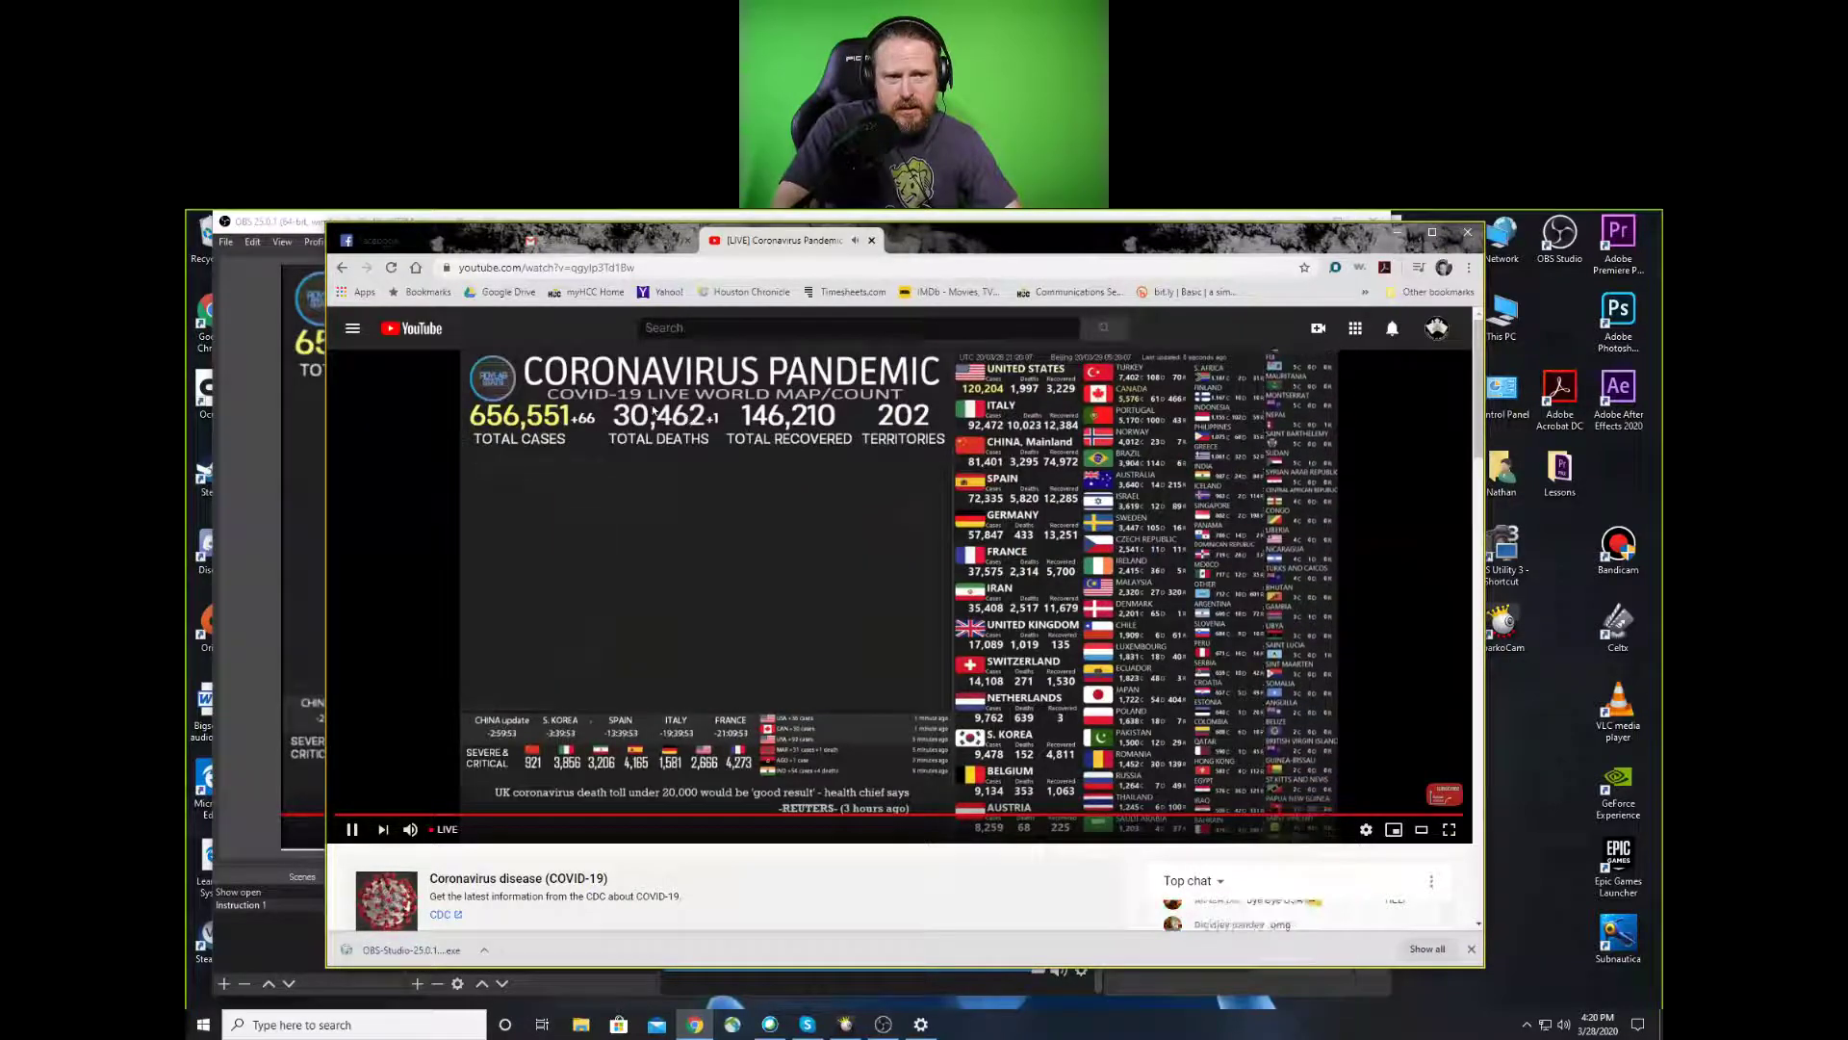
left_click(263, 468)
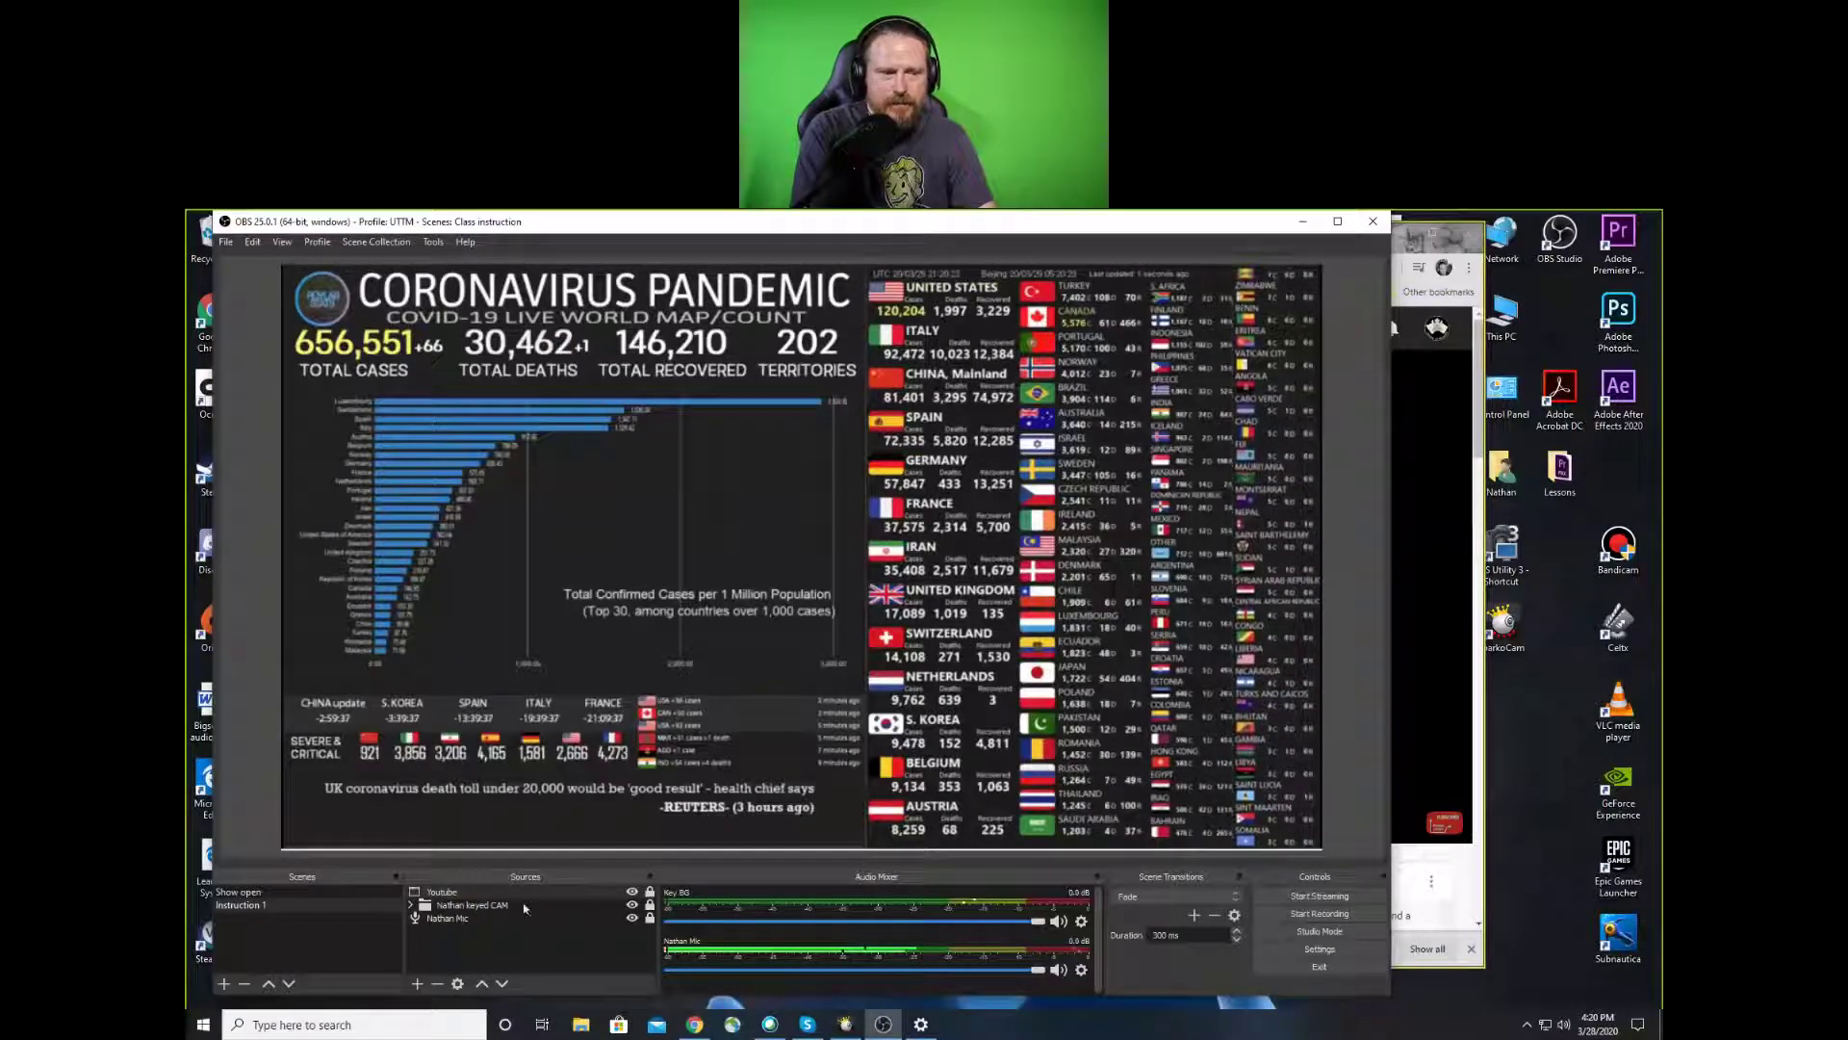
Hide the Youtube capture in Instruction 1, then preview the Show open scene and return to Instruction 1
left_click(632, 893)
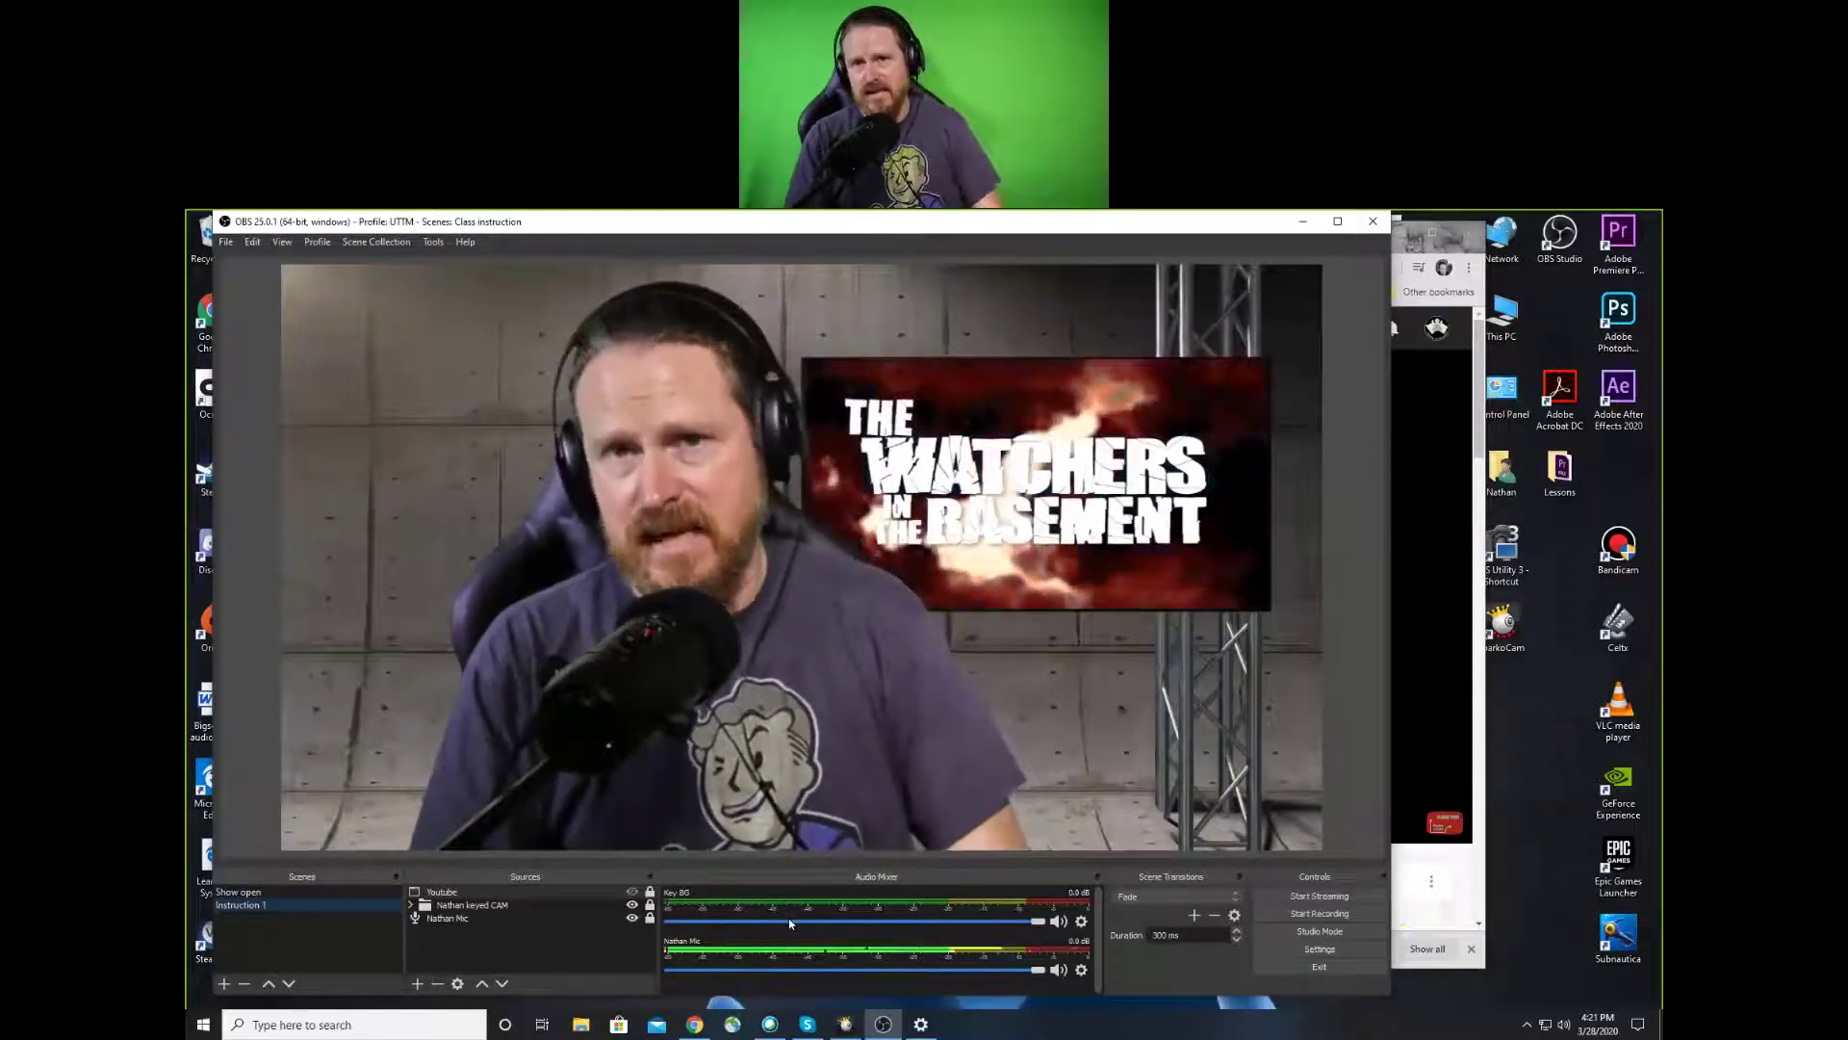
key("F1")
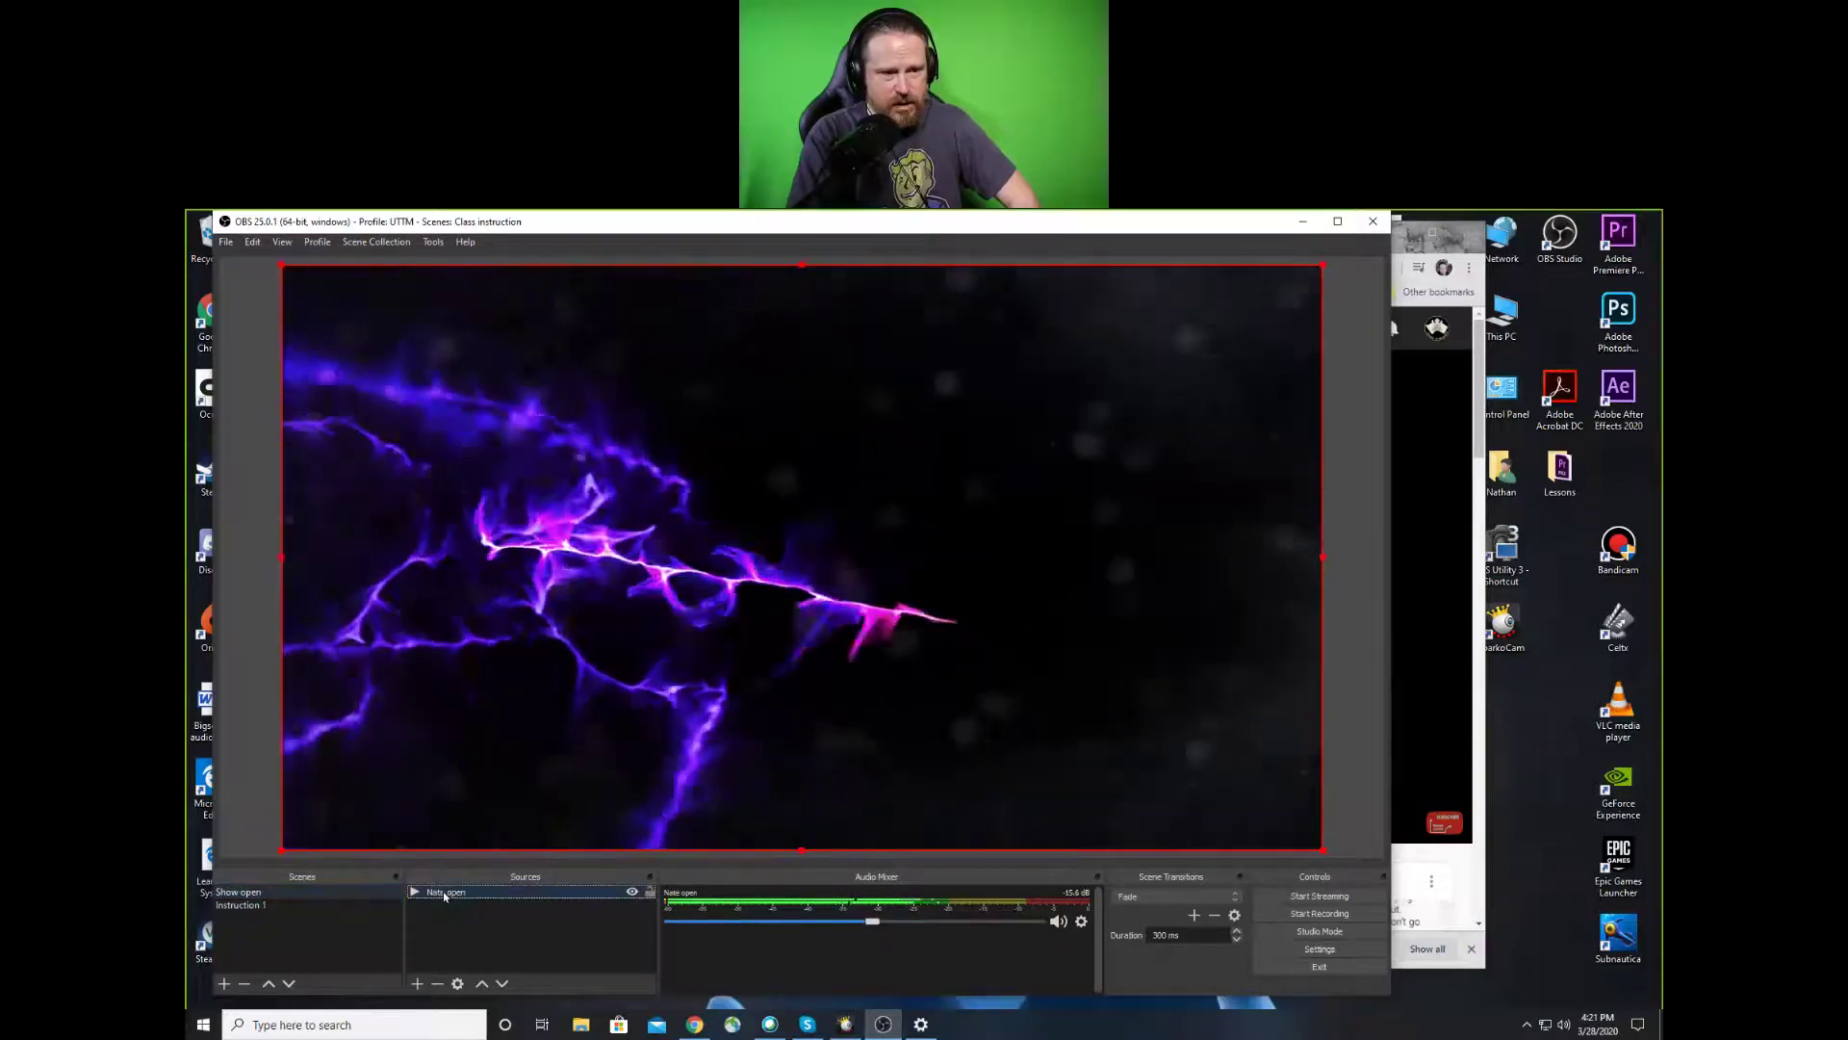
left_click(333, 895)
left_click(263, 905)
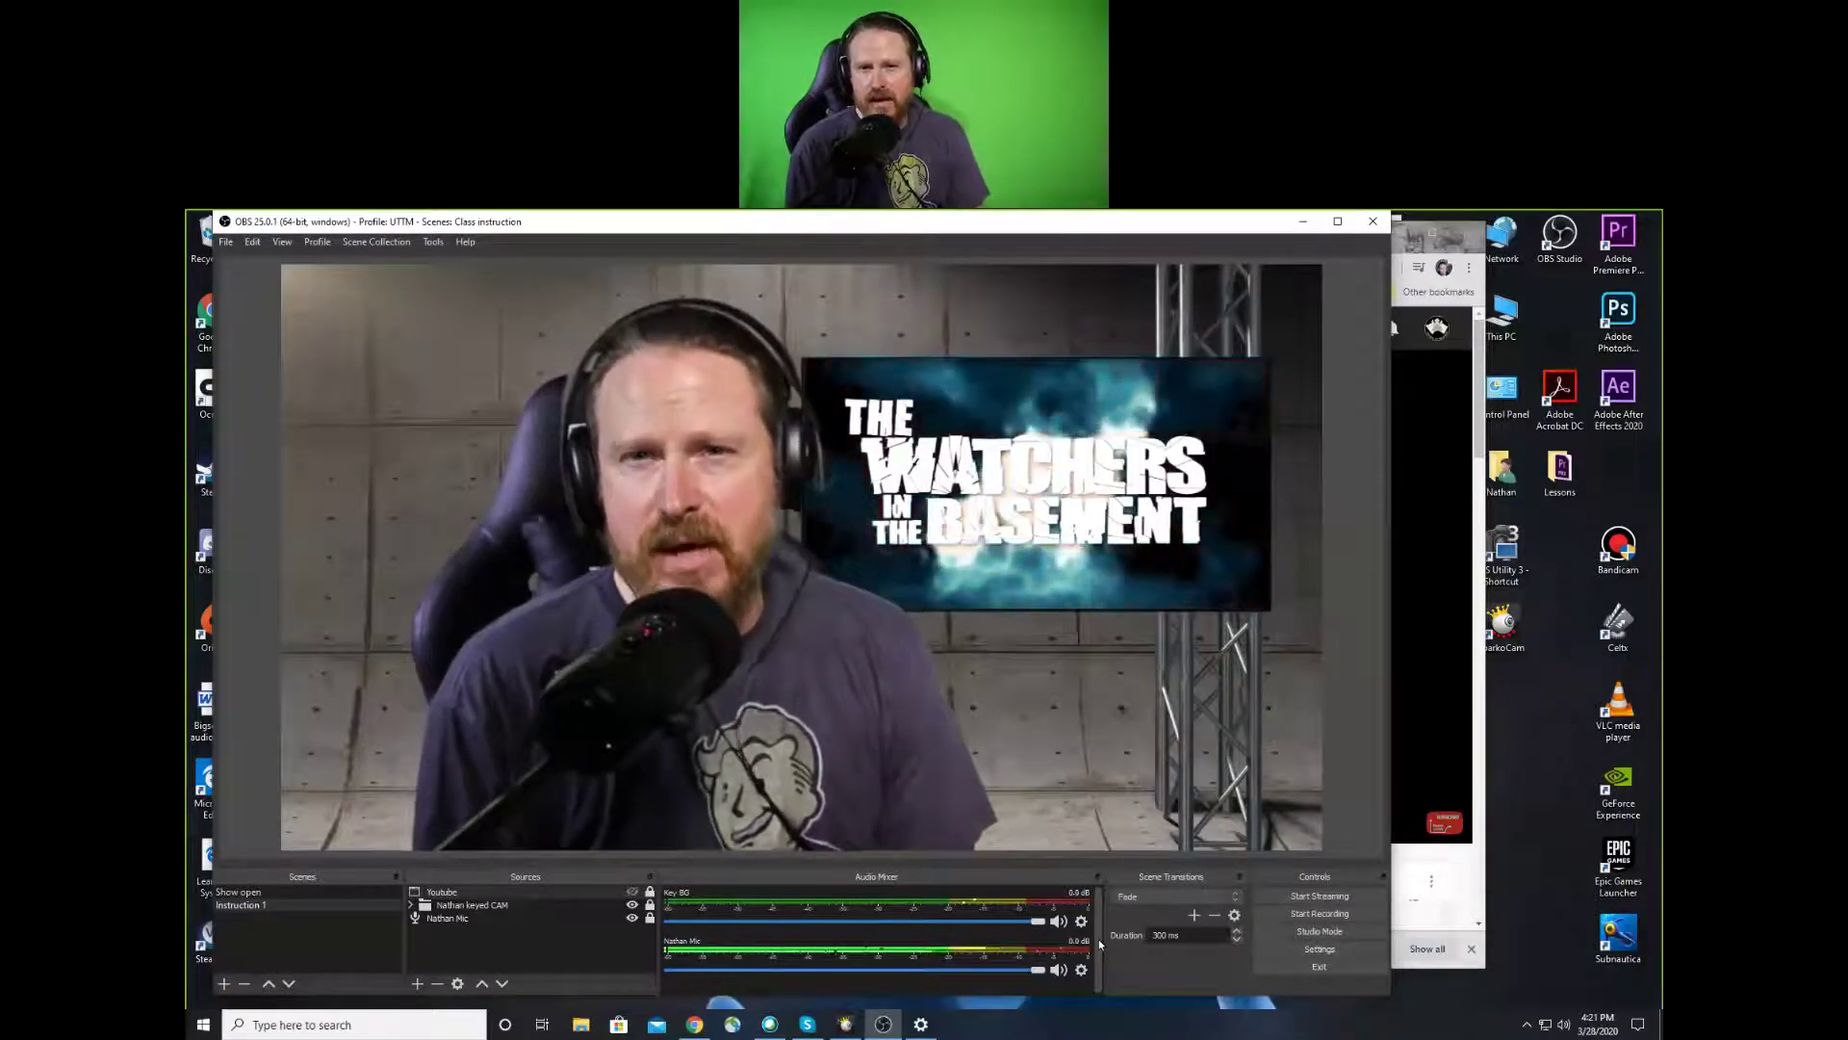
Switch to the "test scene" scene collection and raise its Desktop Audio volume to about -20 dB
left_click(377, 240)
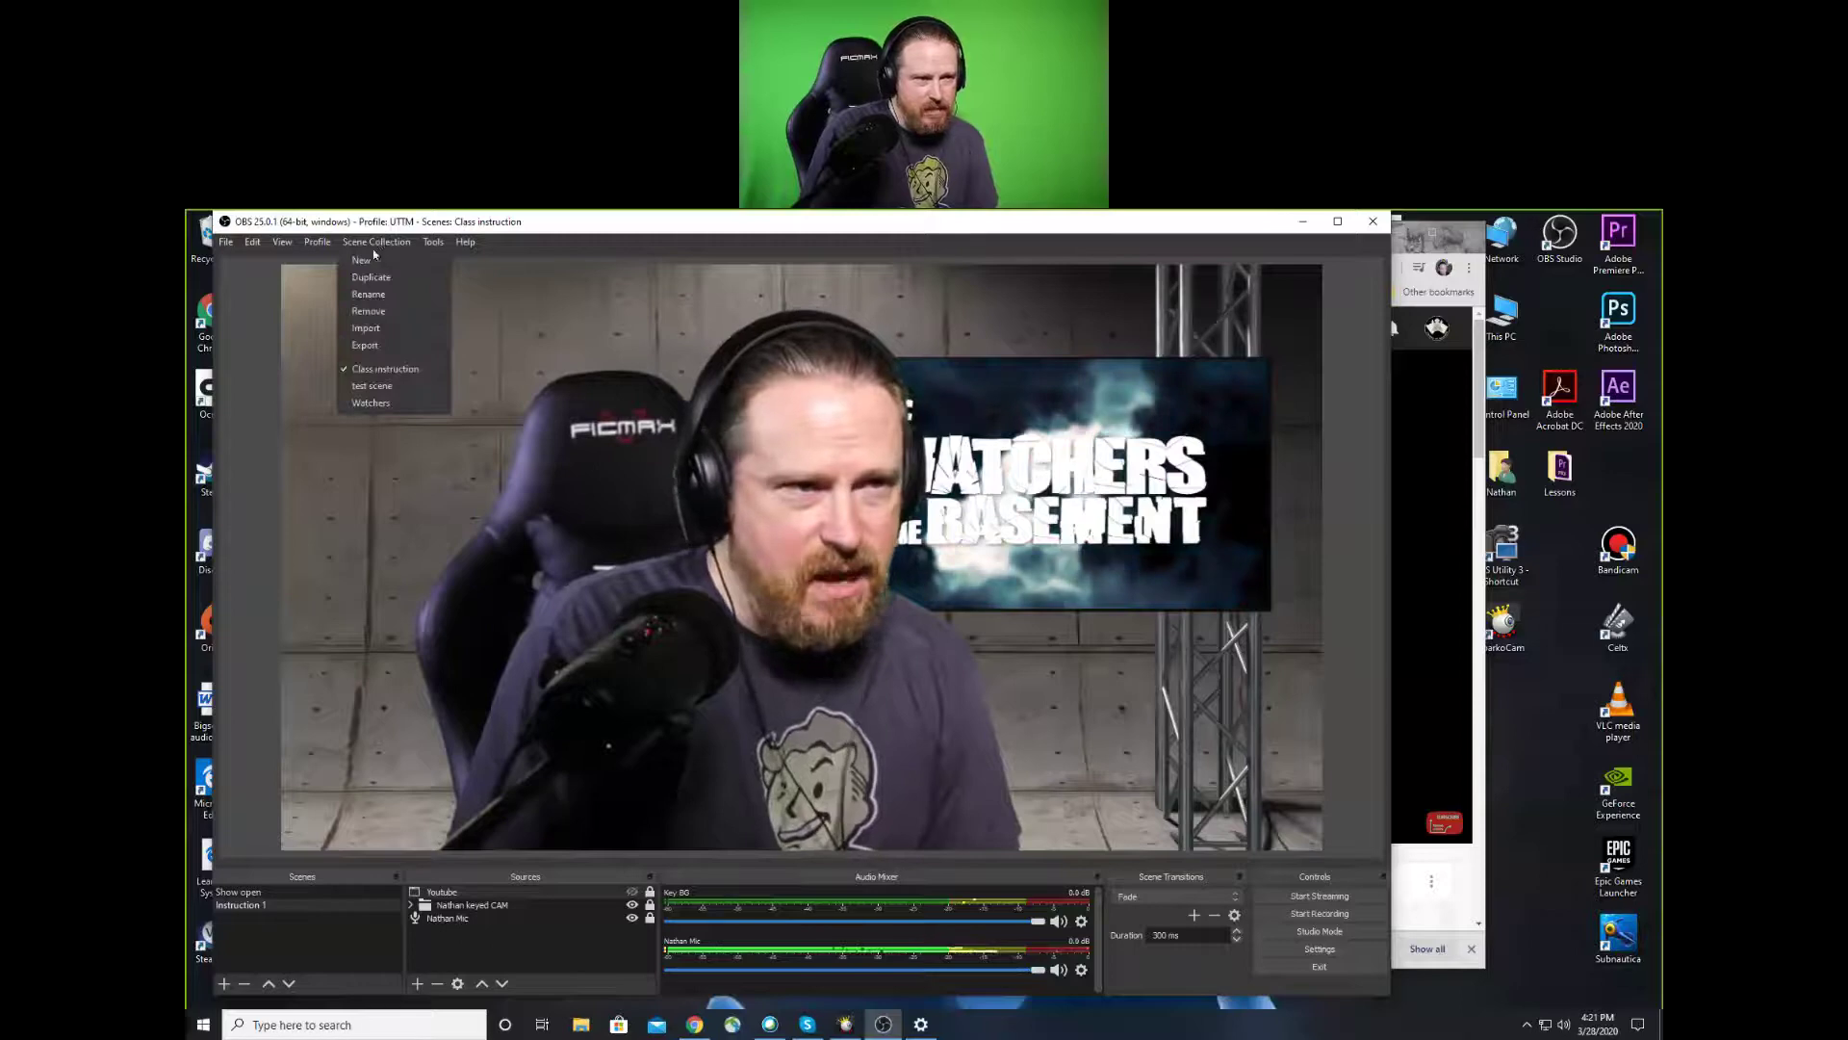
left_click(376, 387)
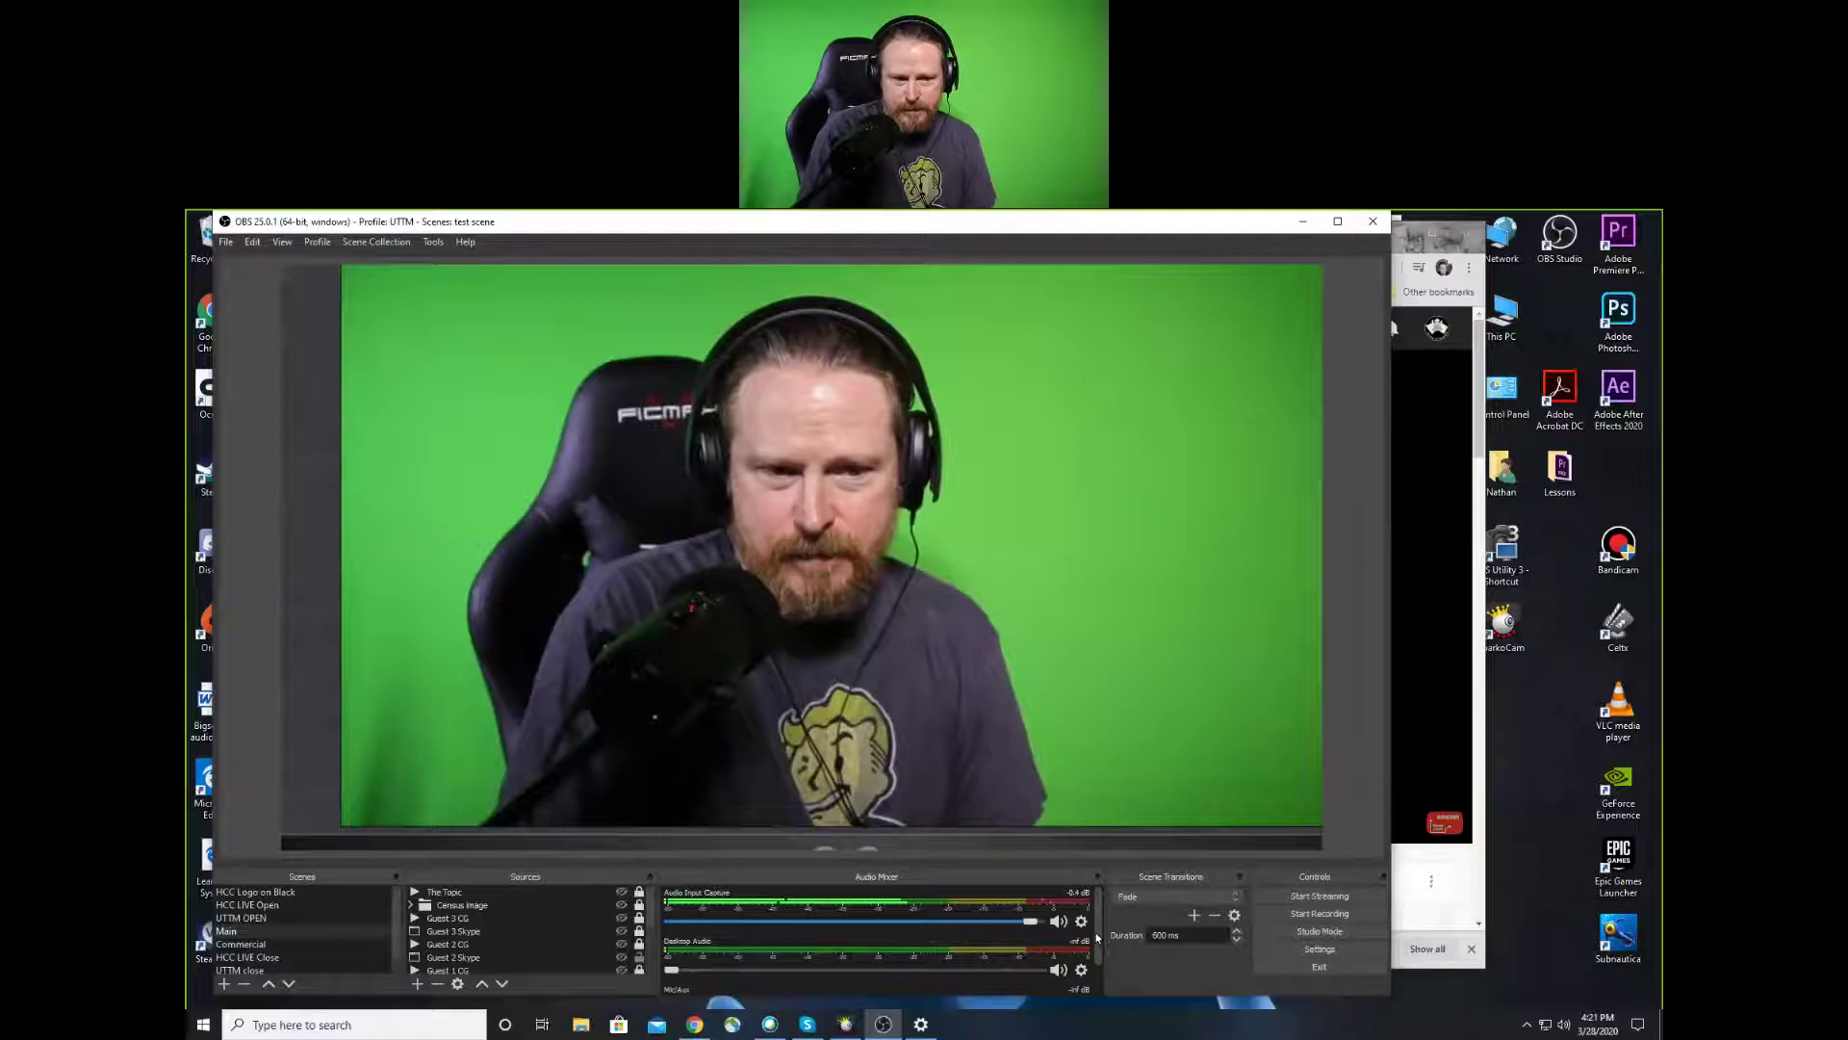
left_click_drag(1096, 936, 1096, 966)
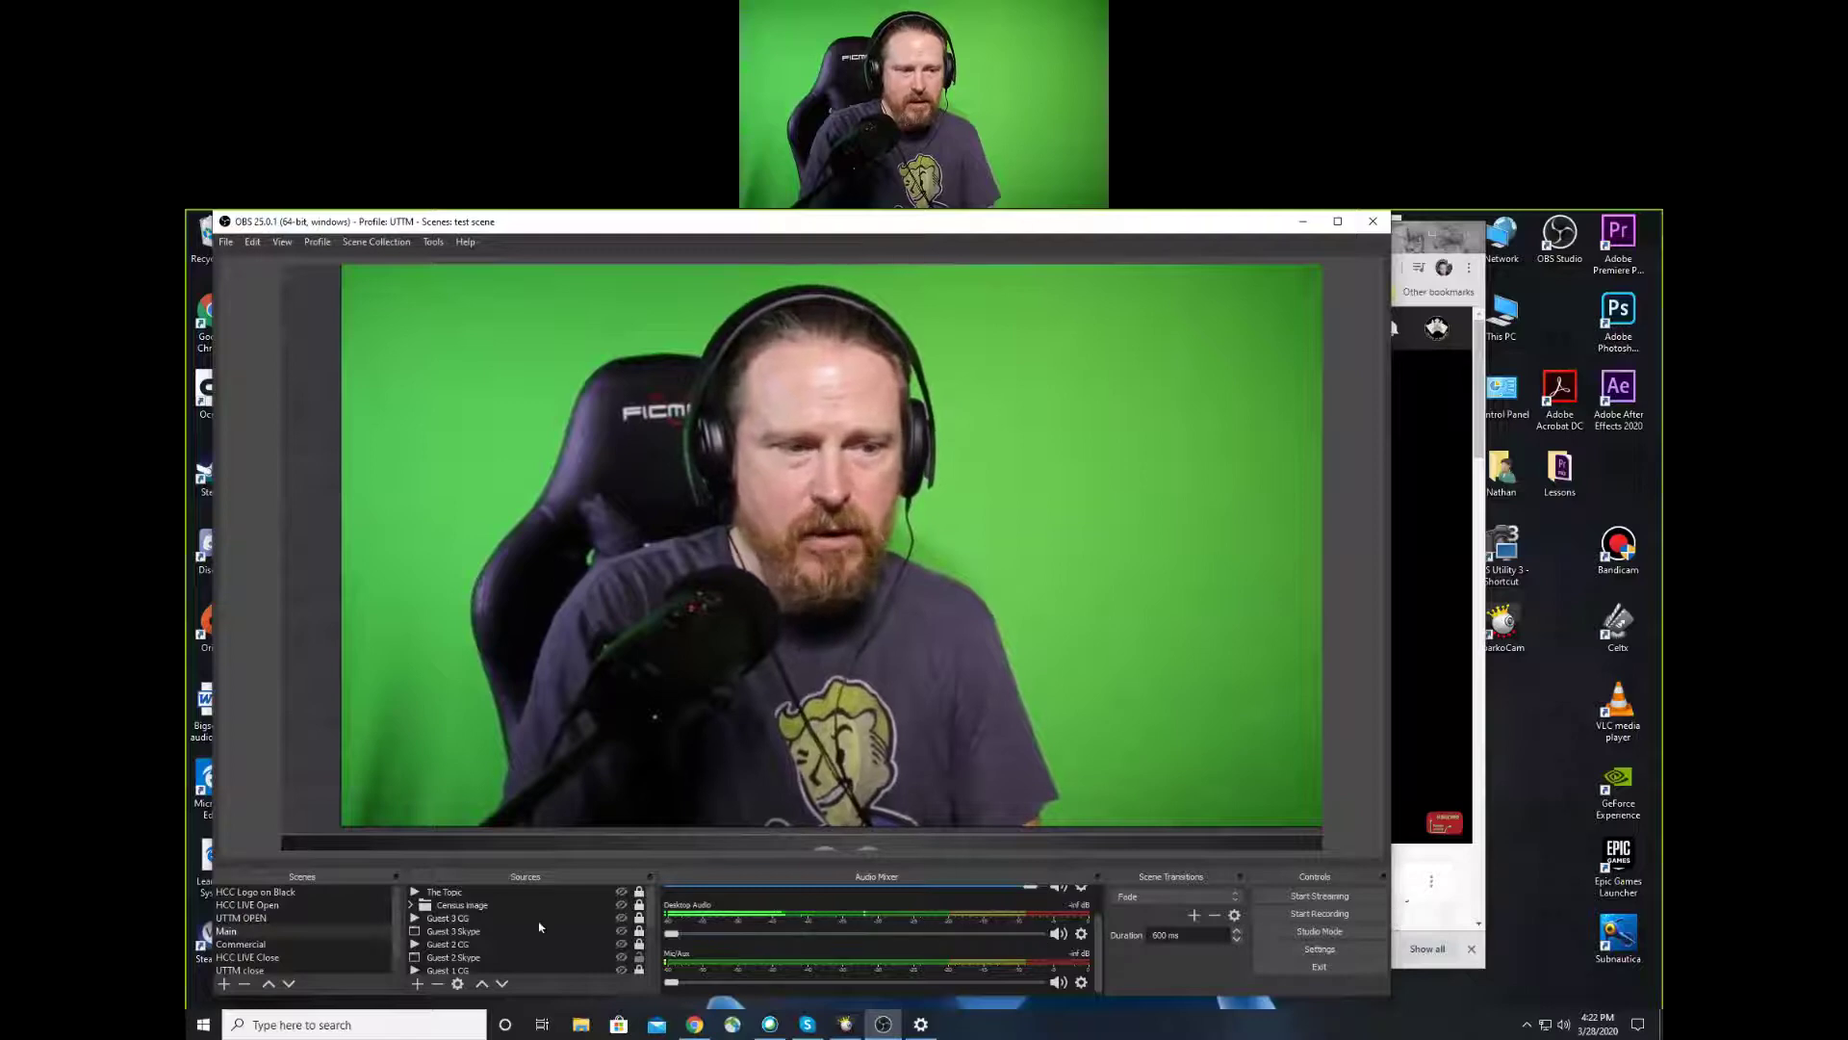
left_click_drag(670, 932, 782, 933)
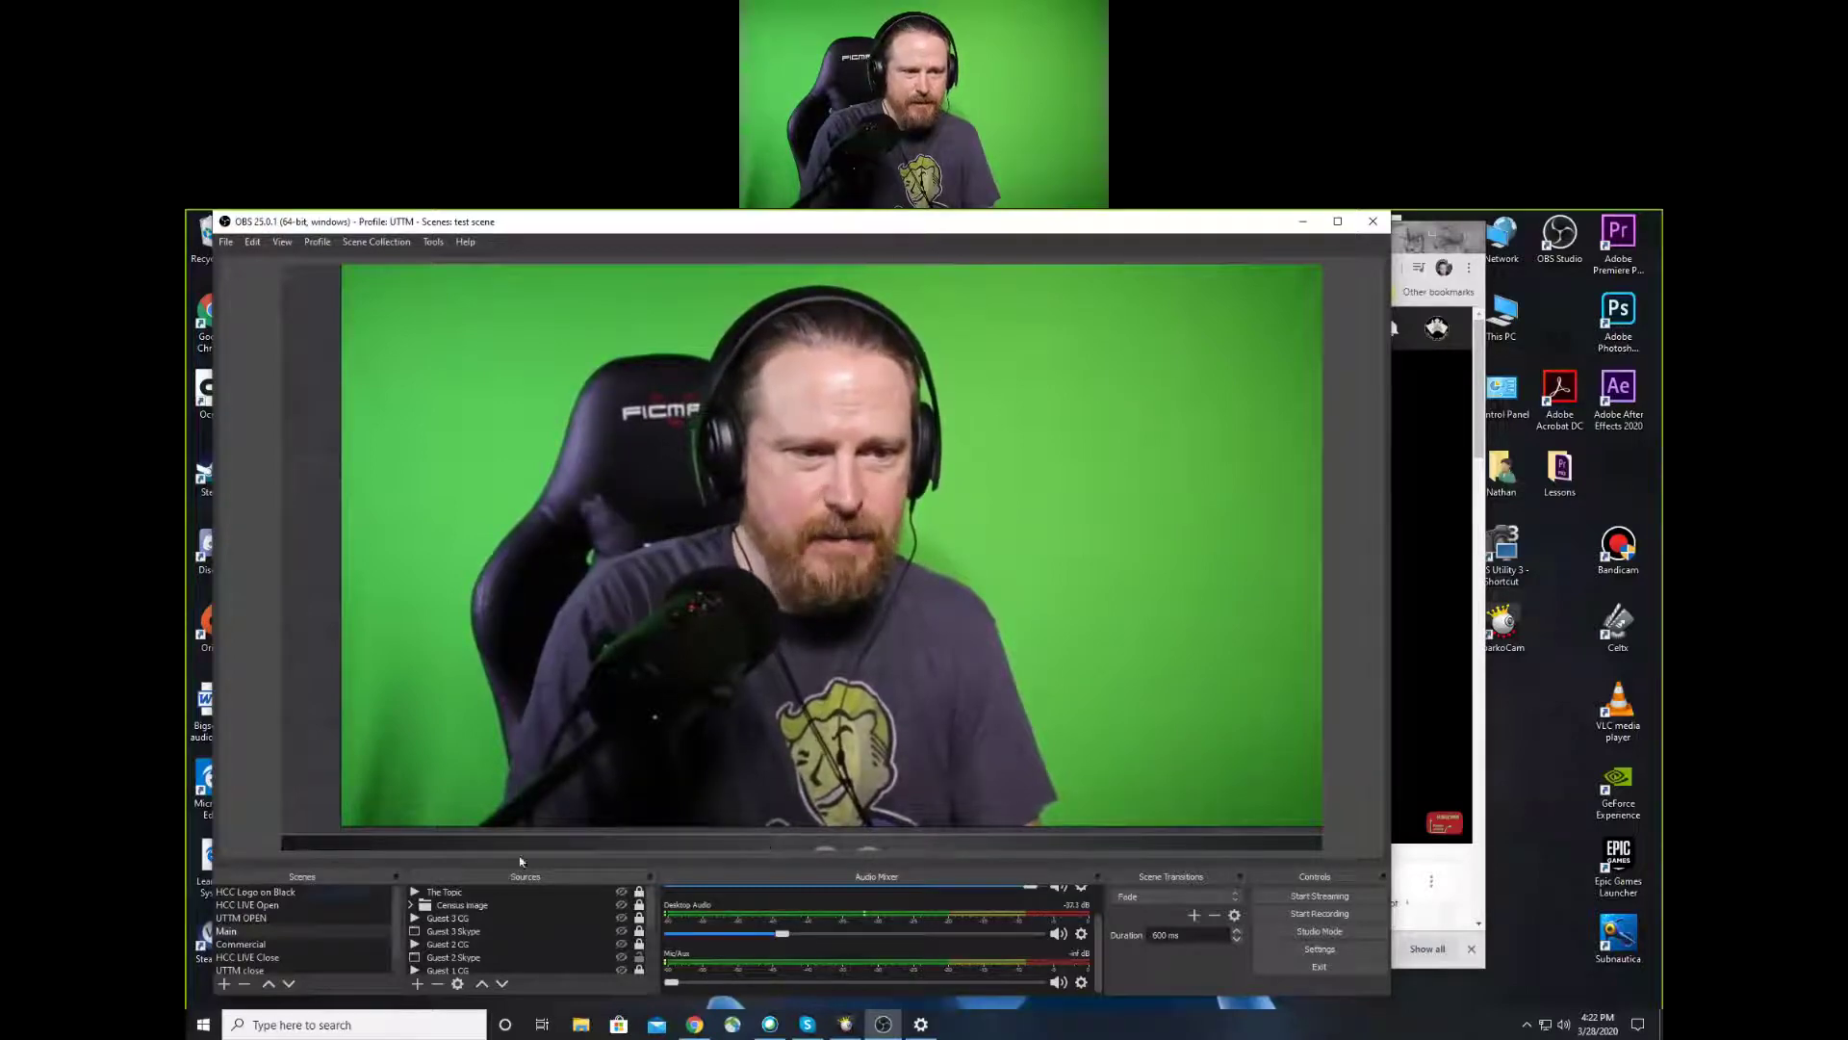
Switch back to the "Class instruction" scene collection and show the Youtube capture briefly before hiding it again
left_click(386, 243)
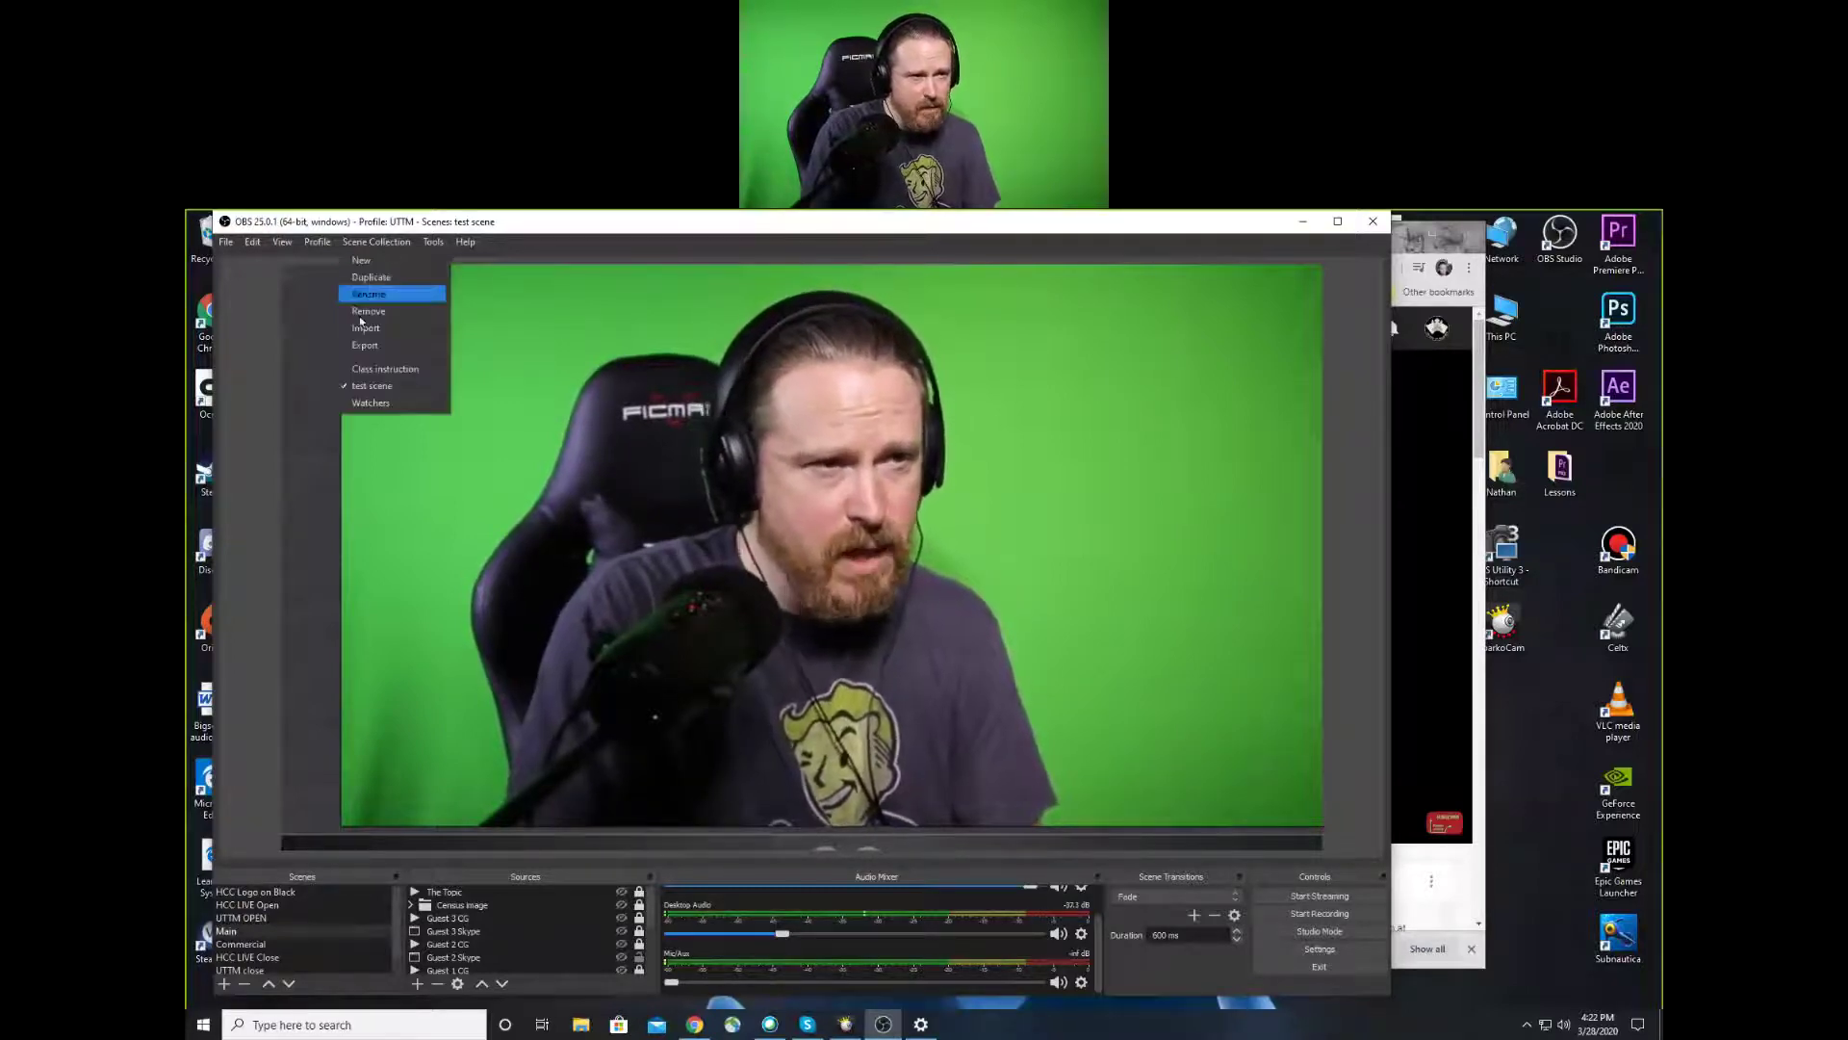
left_click(372, 369)
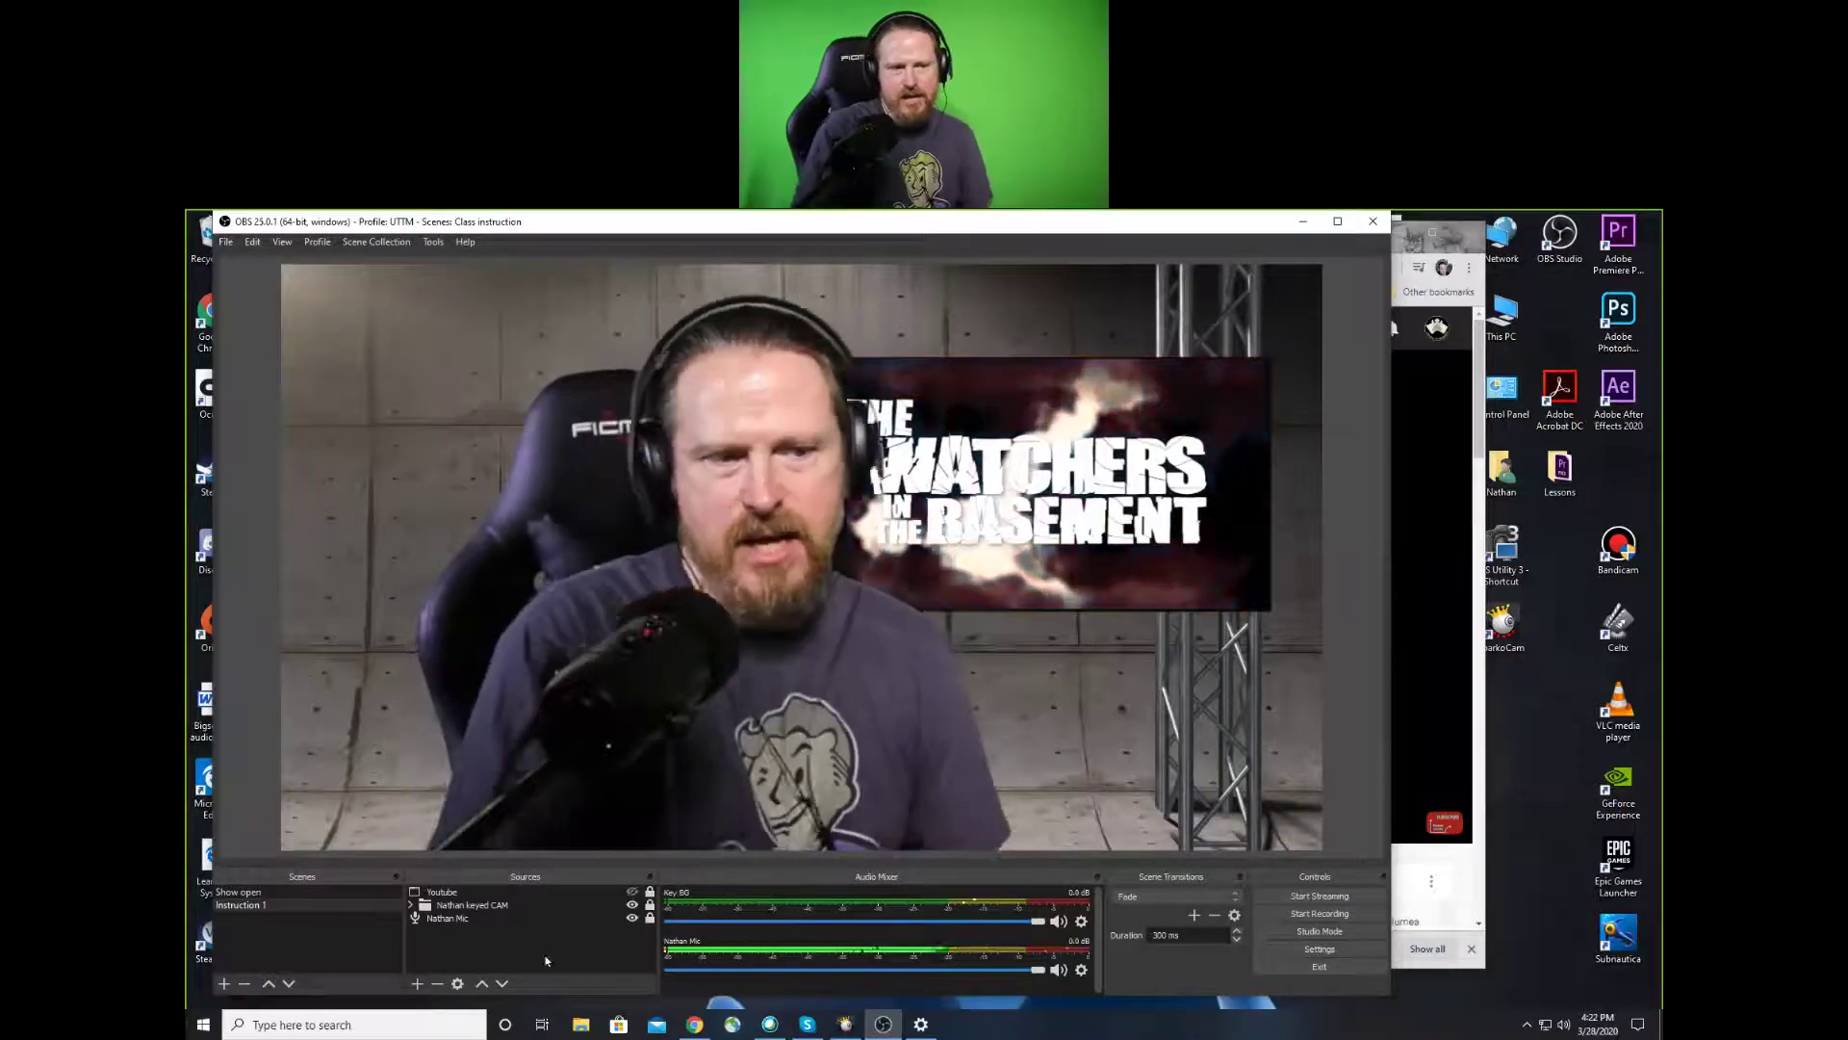
left_click(631, 892)
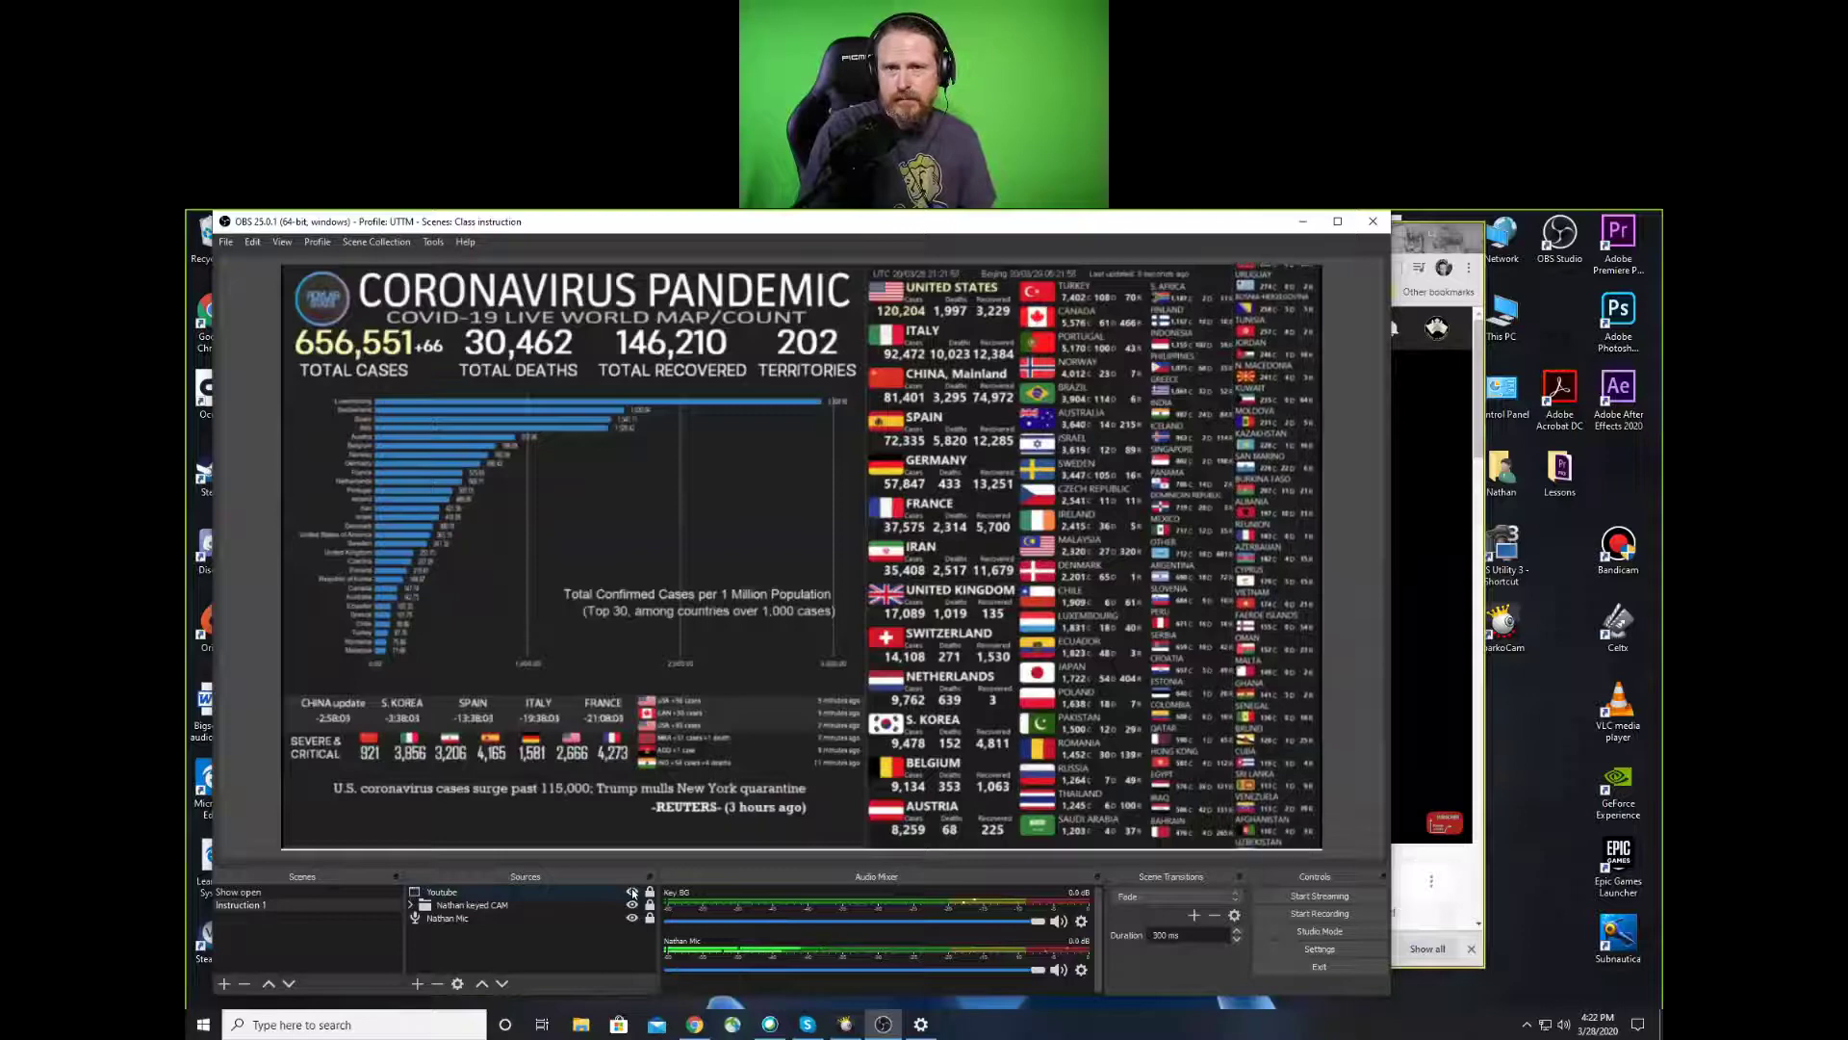
left_click(631, 893)
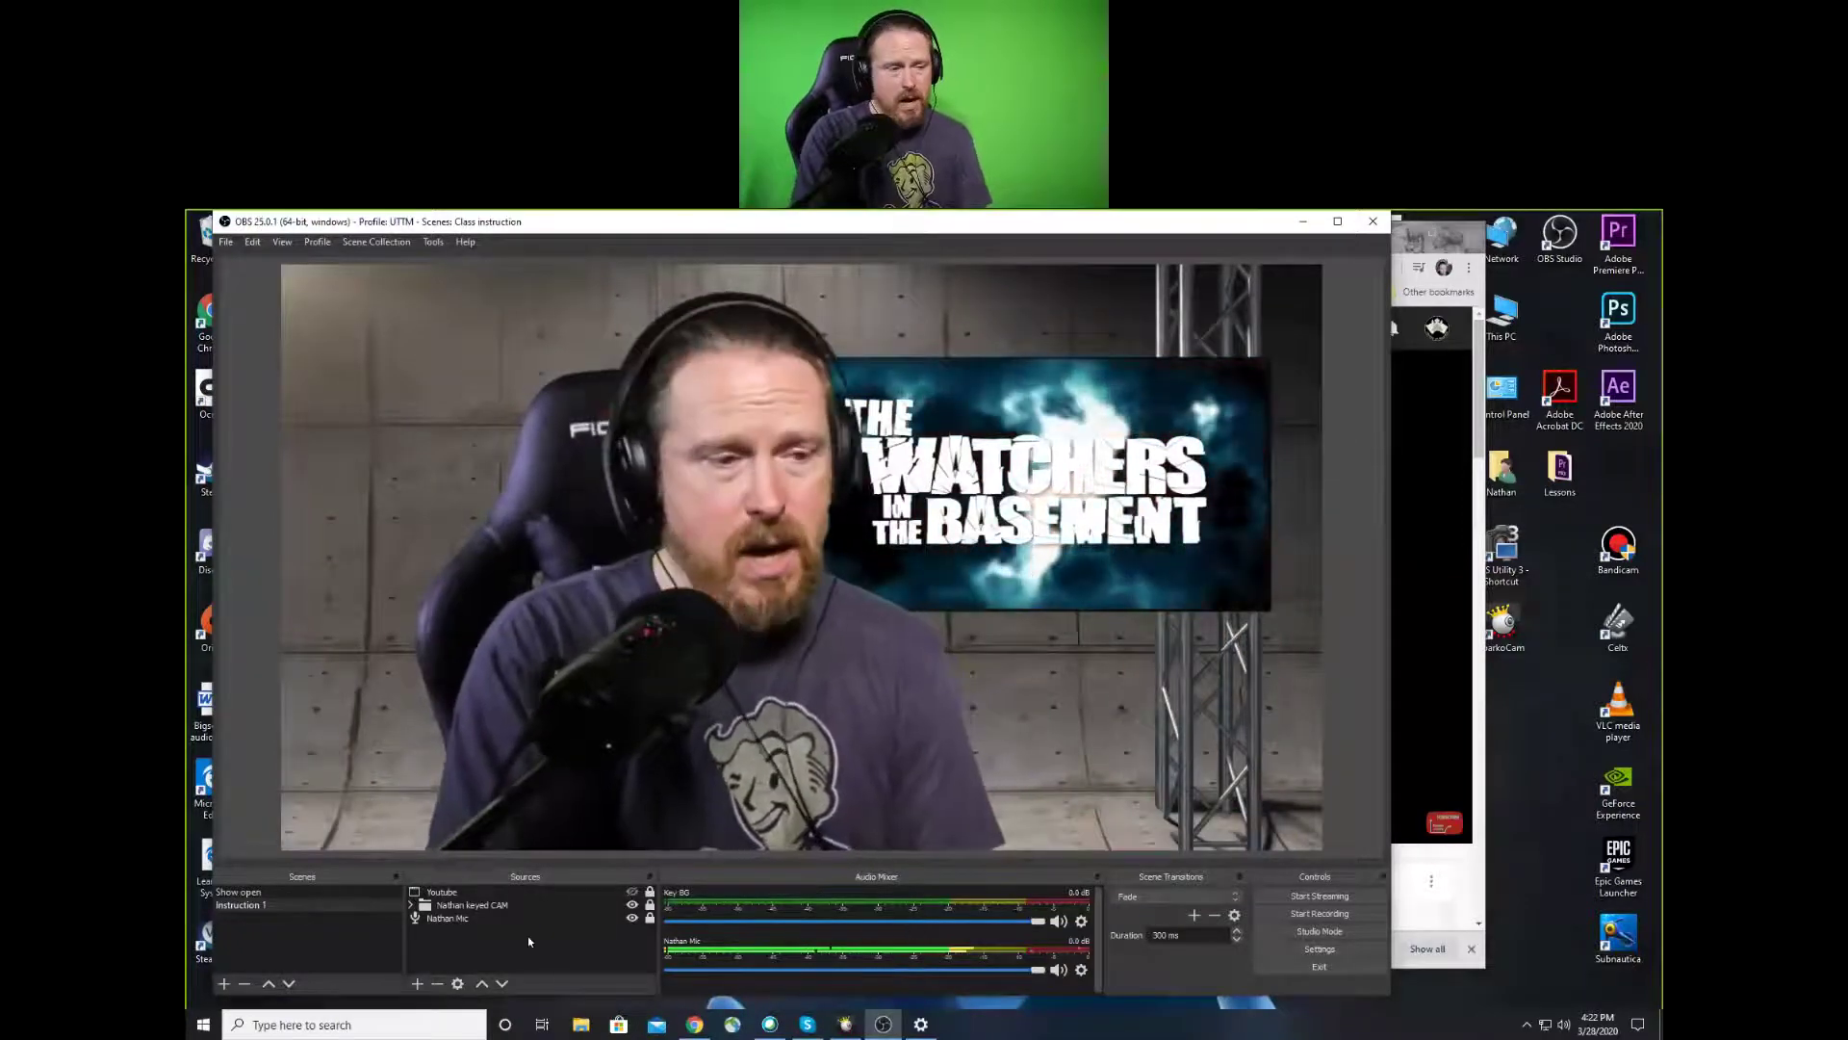
Add a new Image source named "cg" to the Instruction 1 scene
left_click(417, 984)
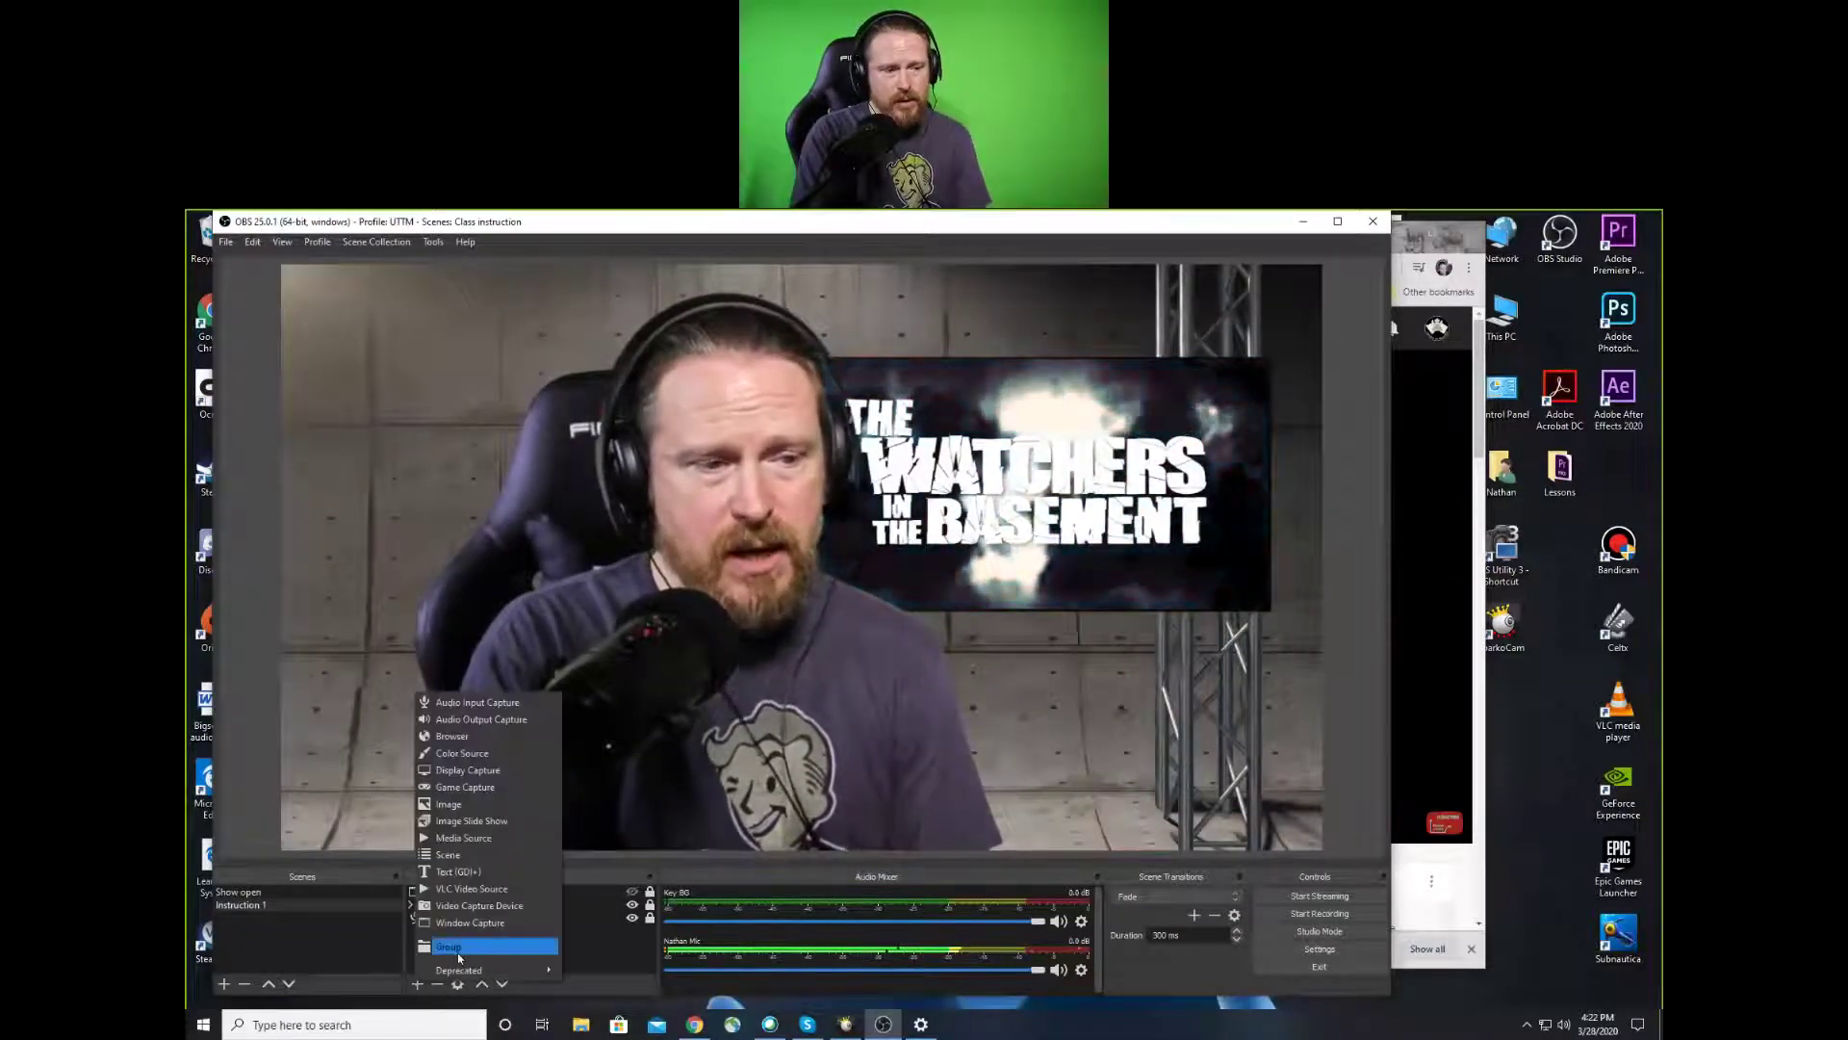
left_click(462, 802)
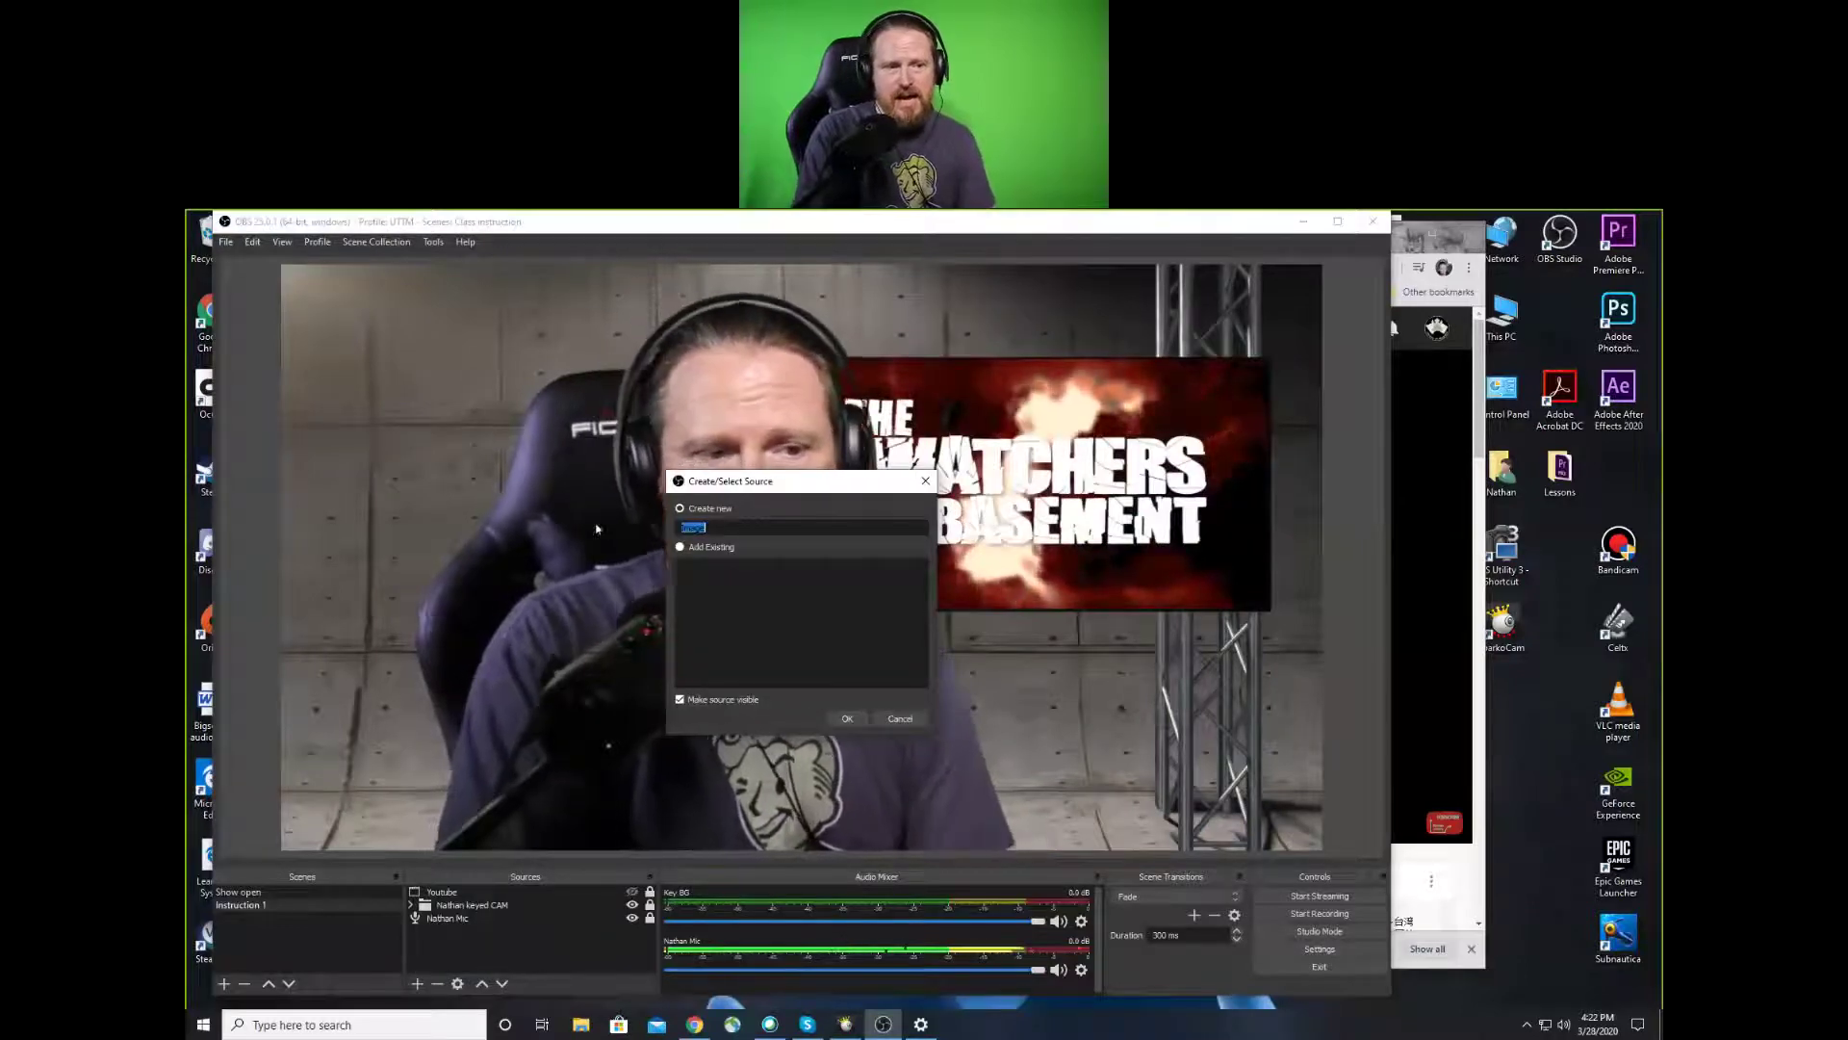
type("cg")
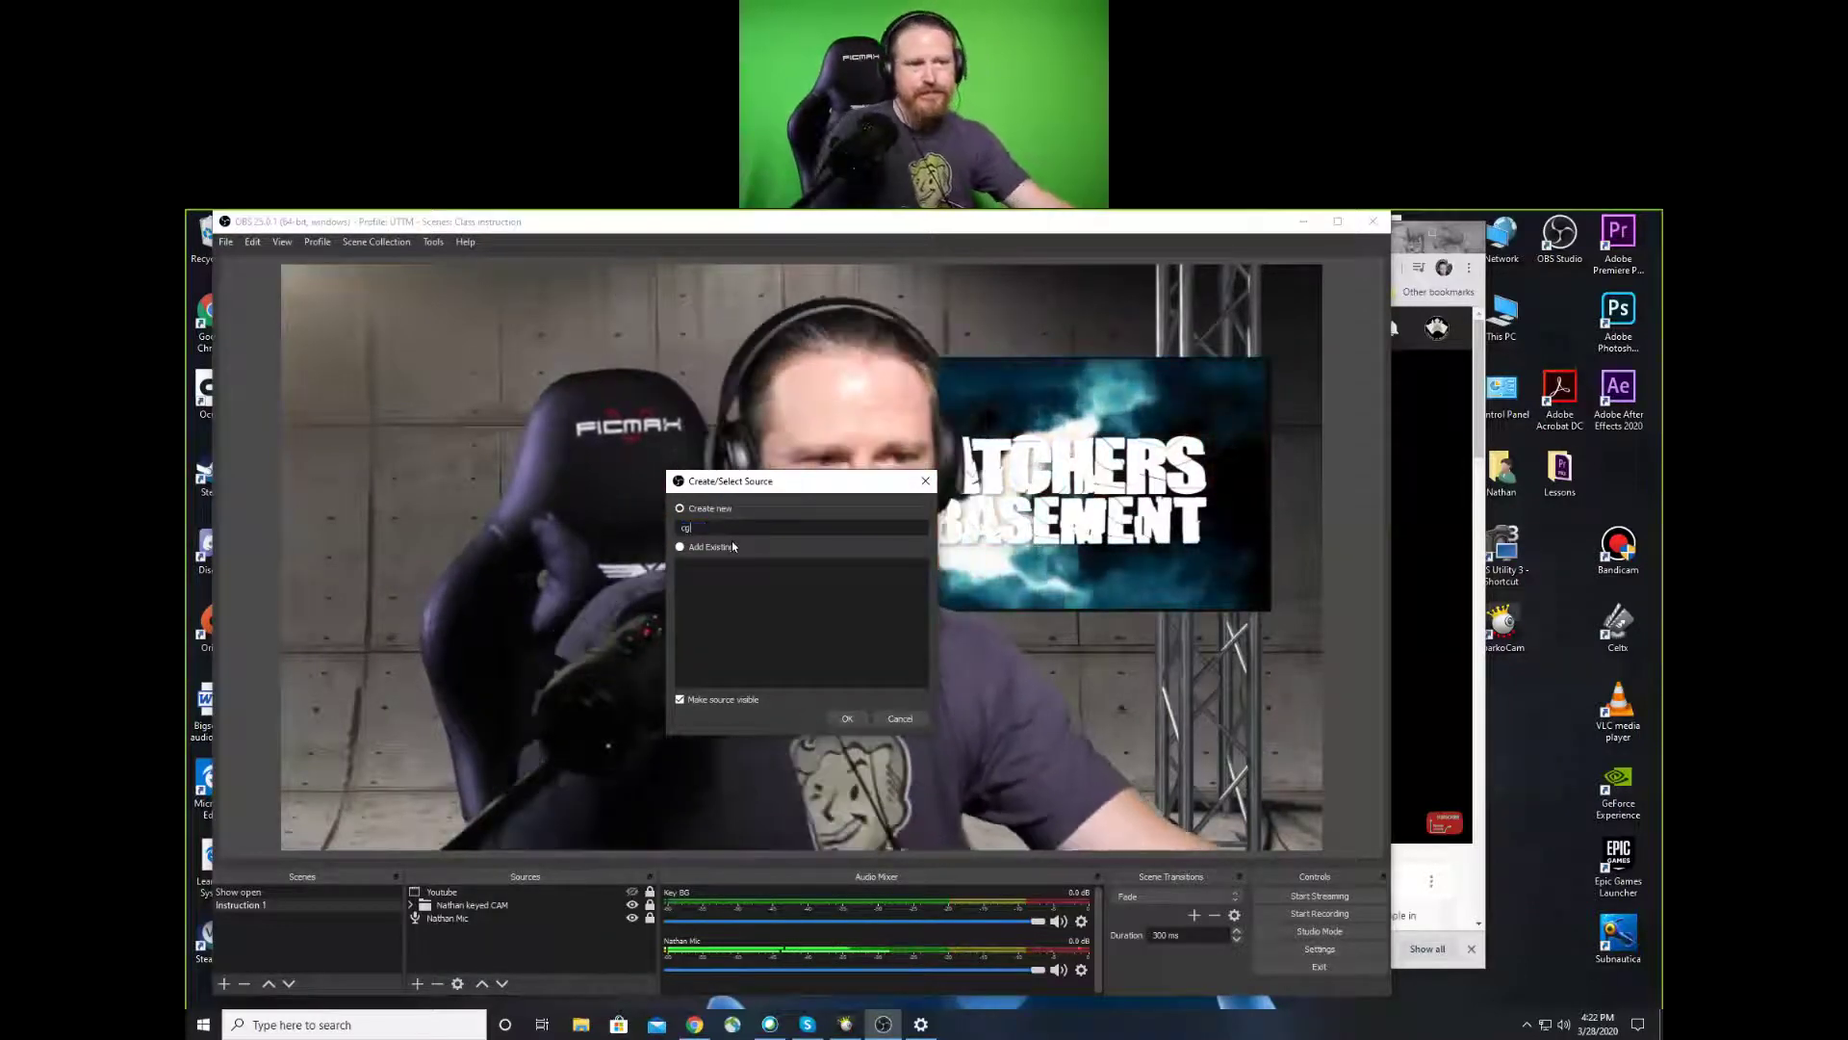
left_click(847, 720)
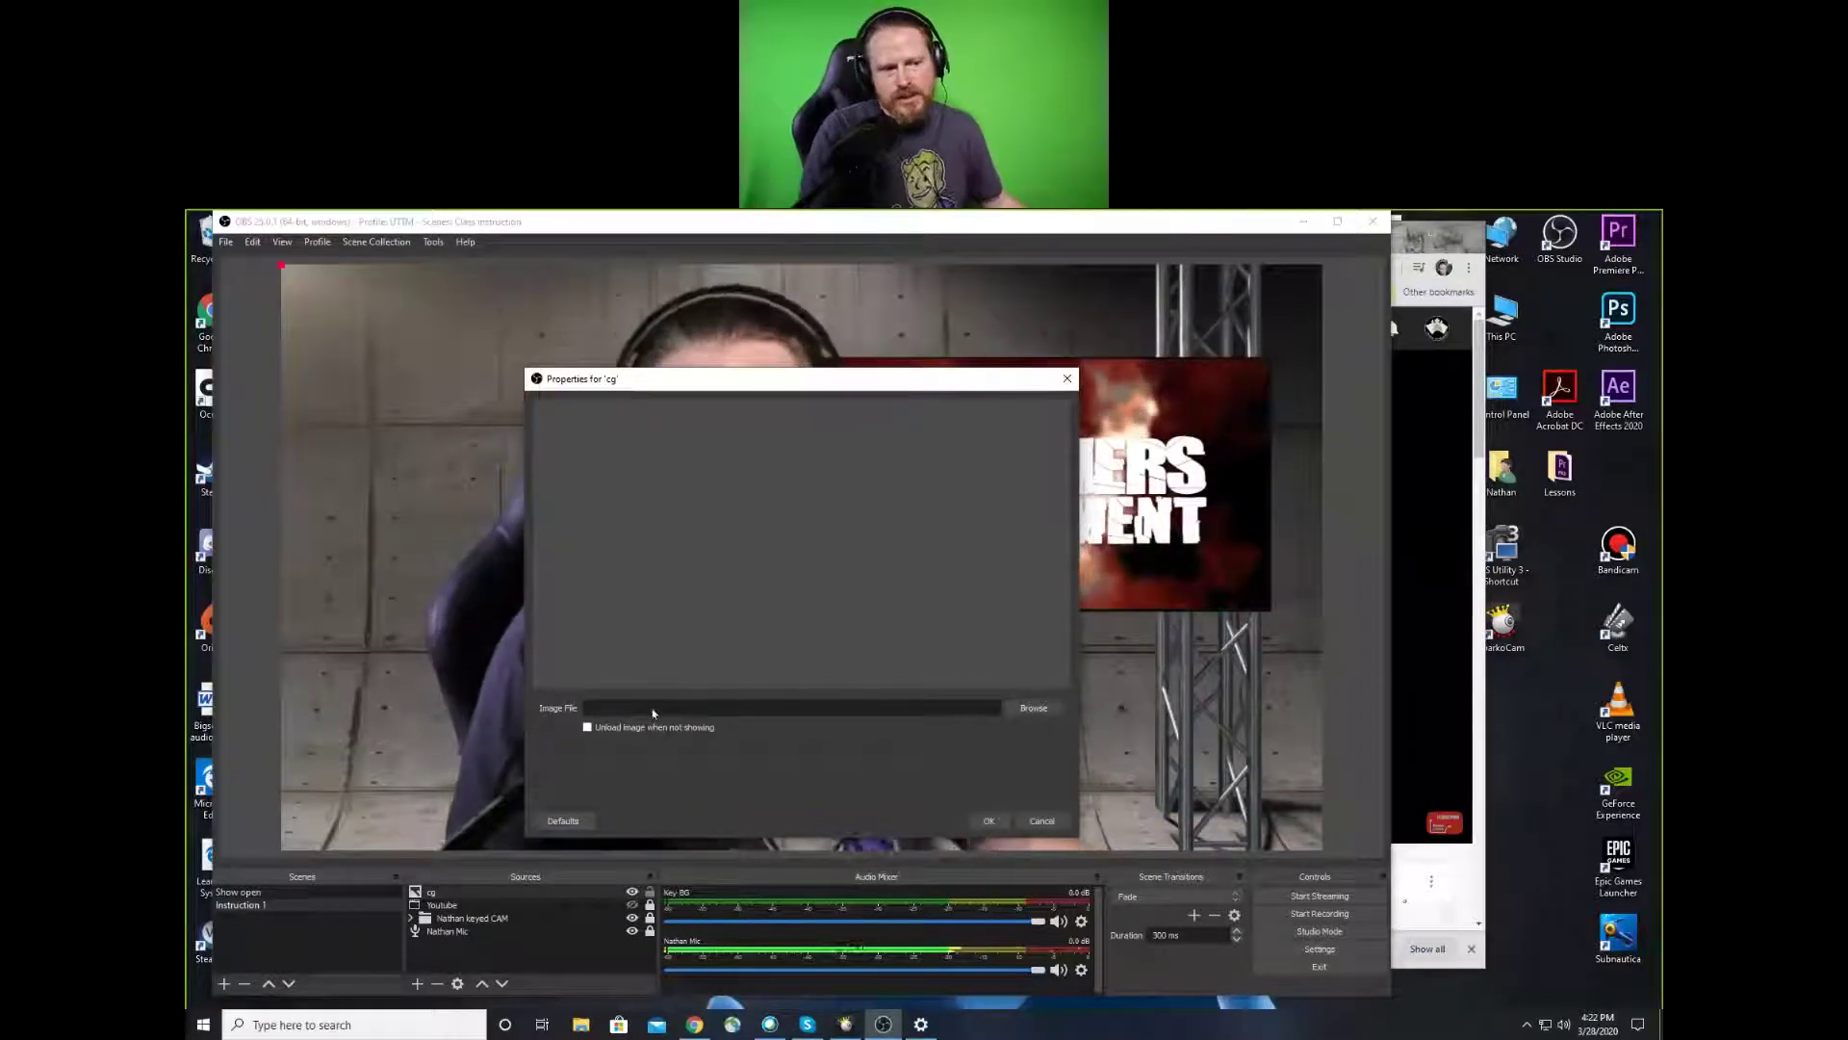
Browse for the cg image file in the Desktop's remote work folder, inside HCCTV Assets, Topic Elements
left_click(1034, 709)
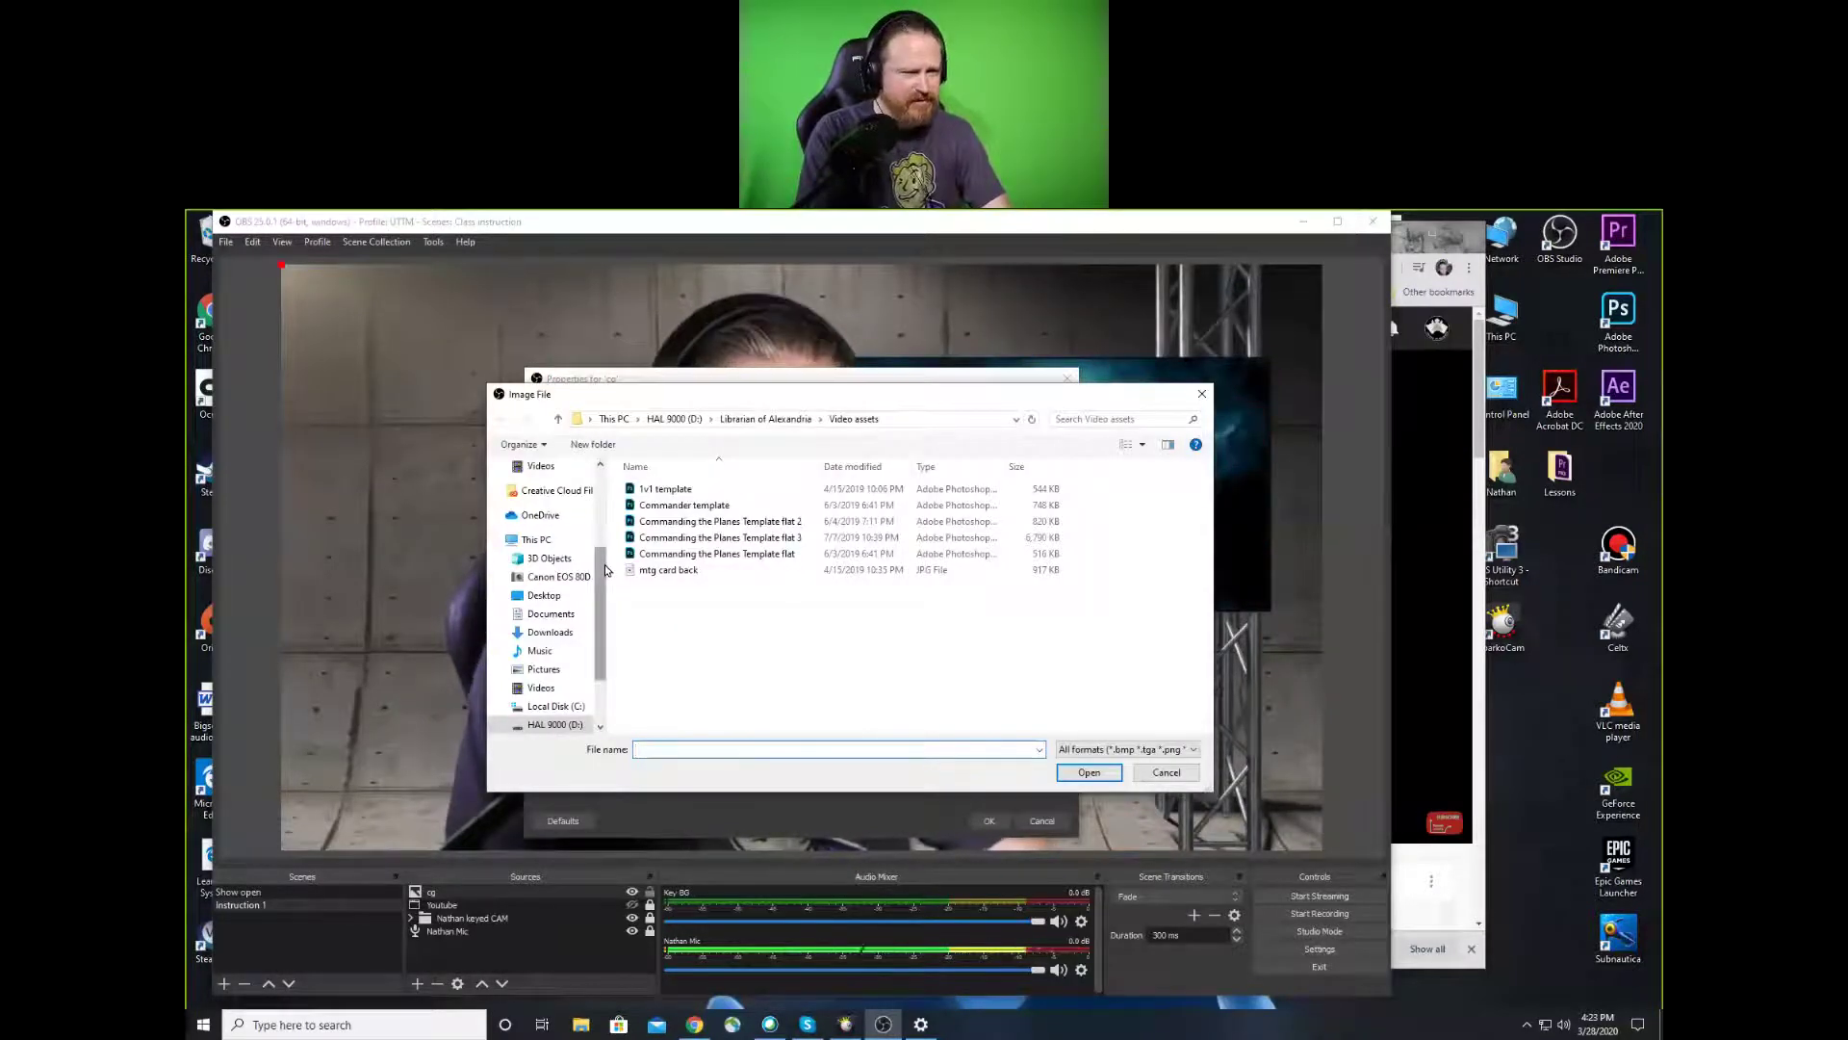
left_click_drag(601, 569, 601, 491)
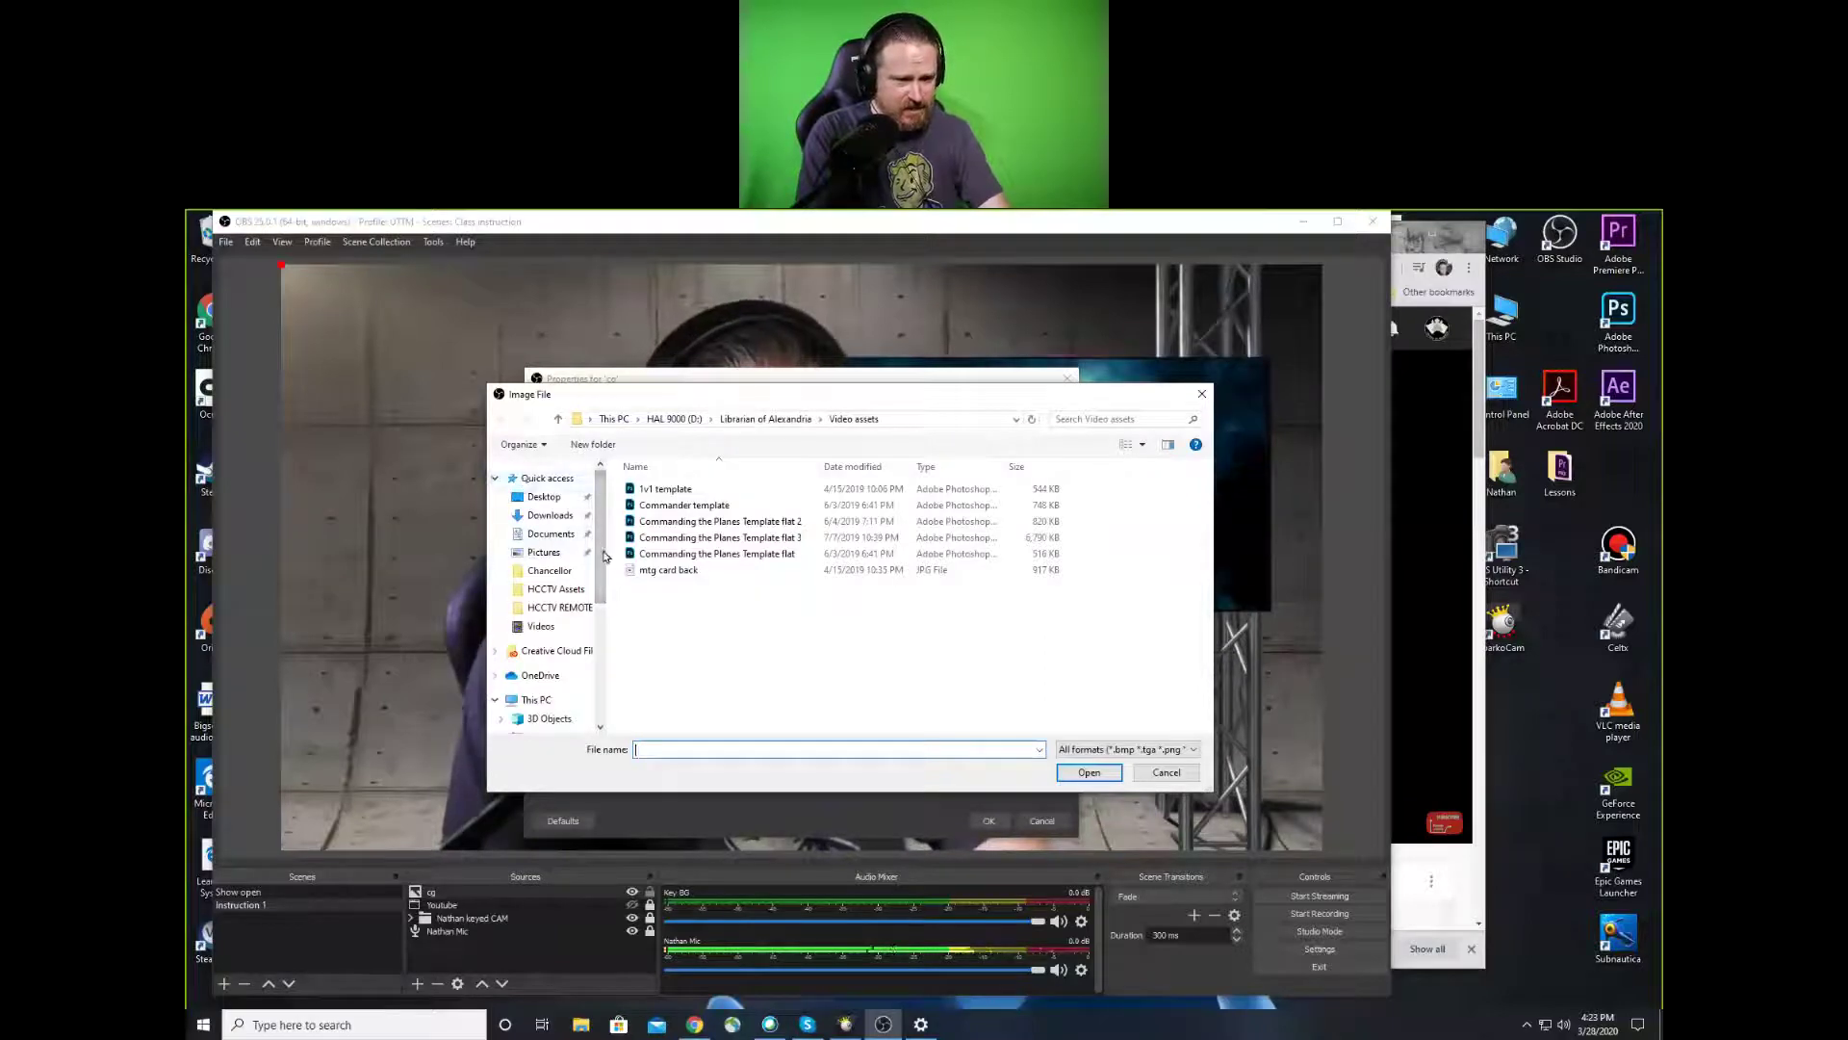
left_click_drag(597, 559, 597, 568)
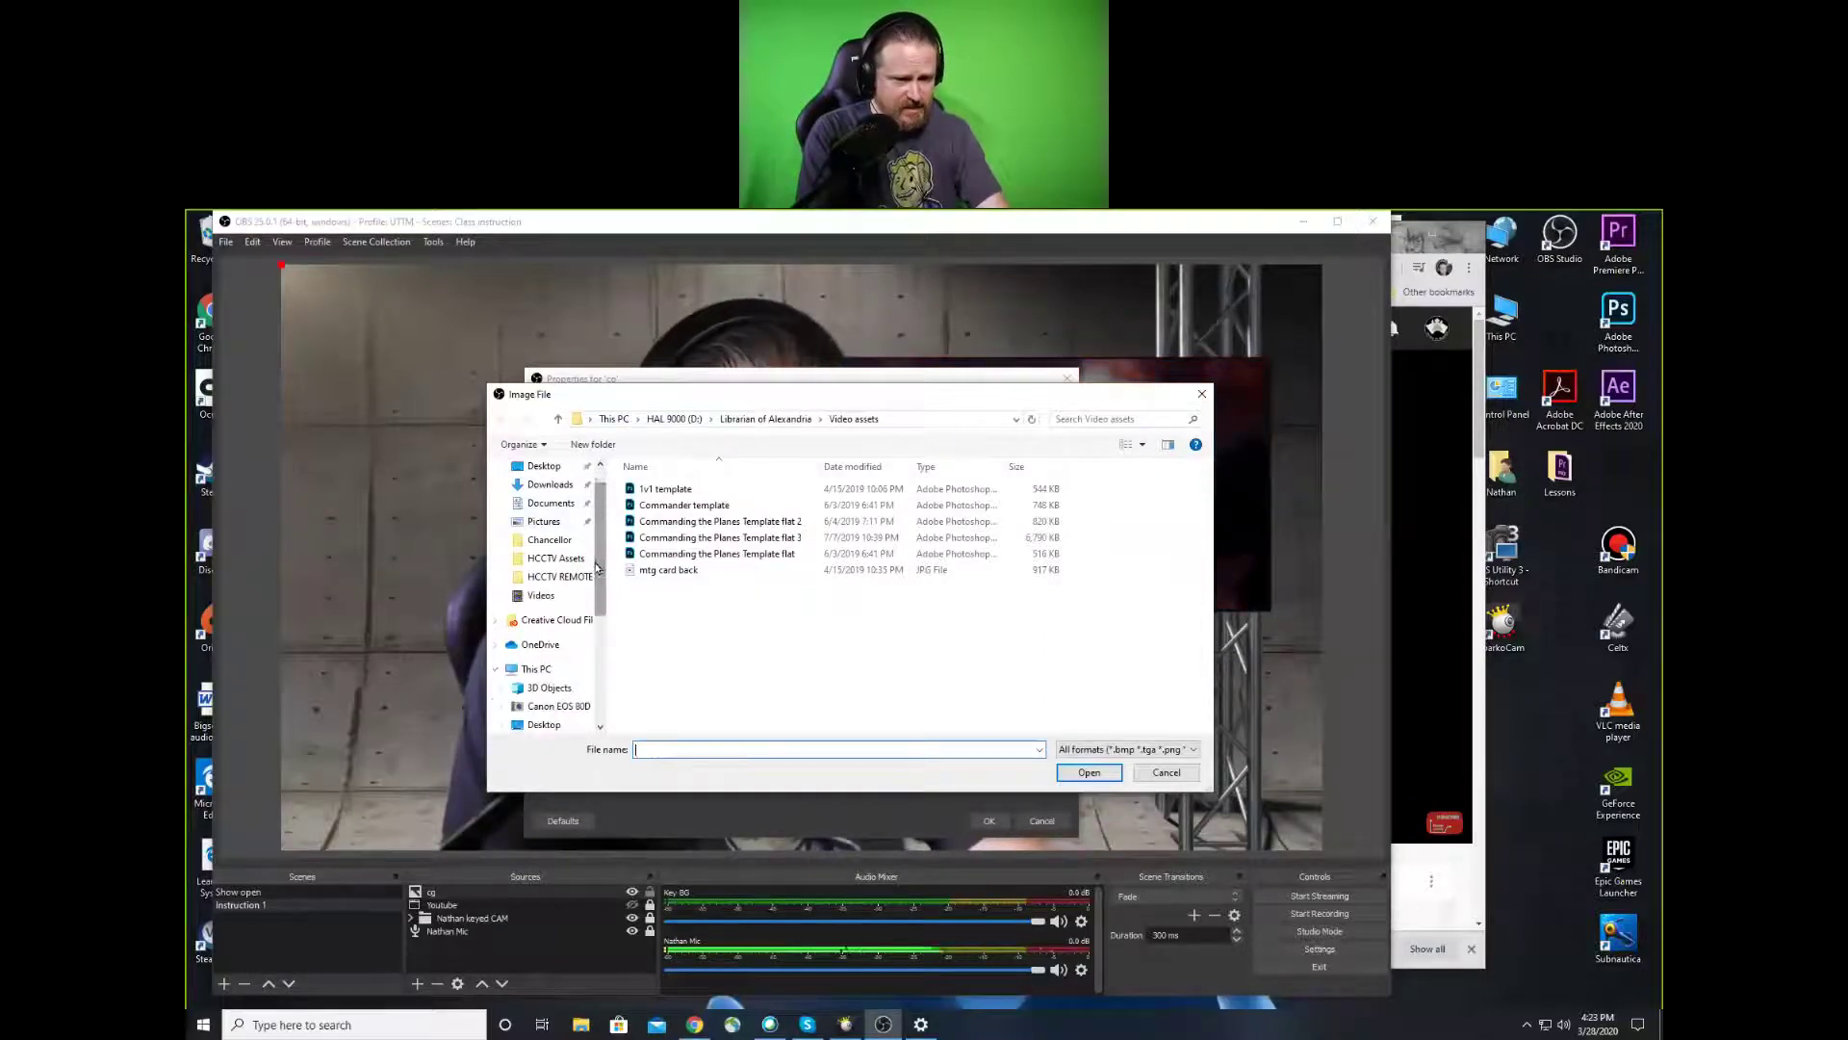
left_click(542, 466)
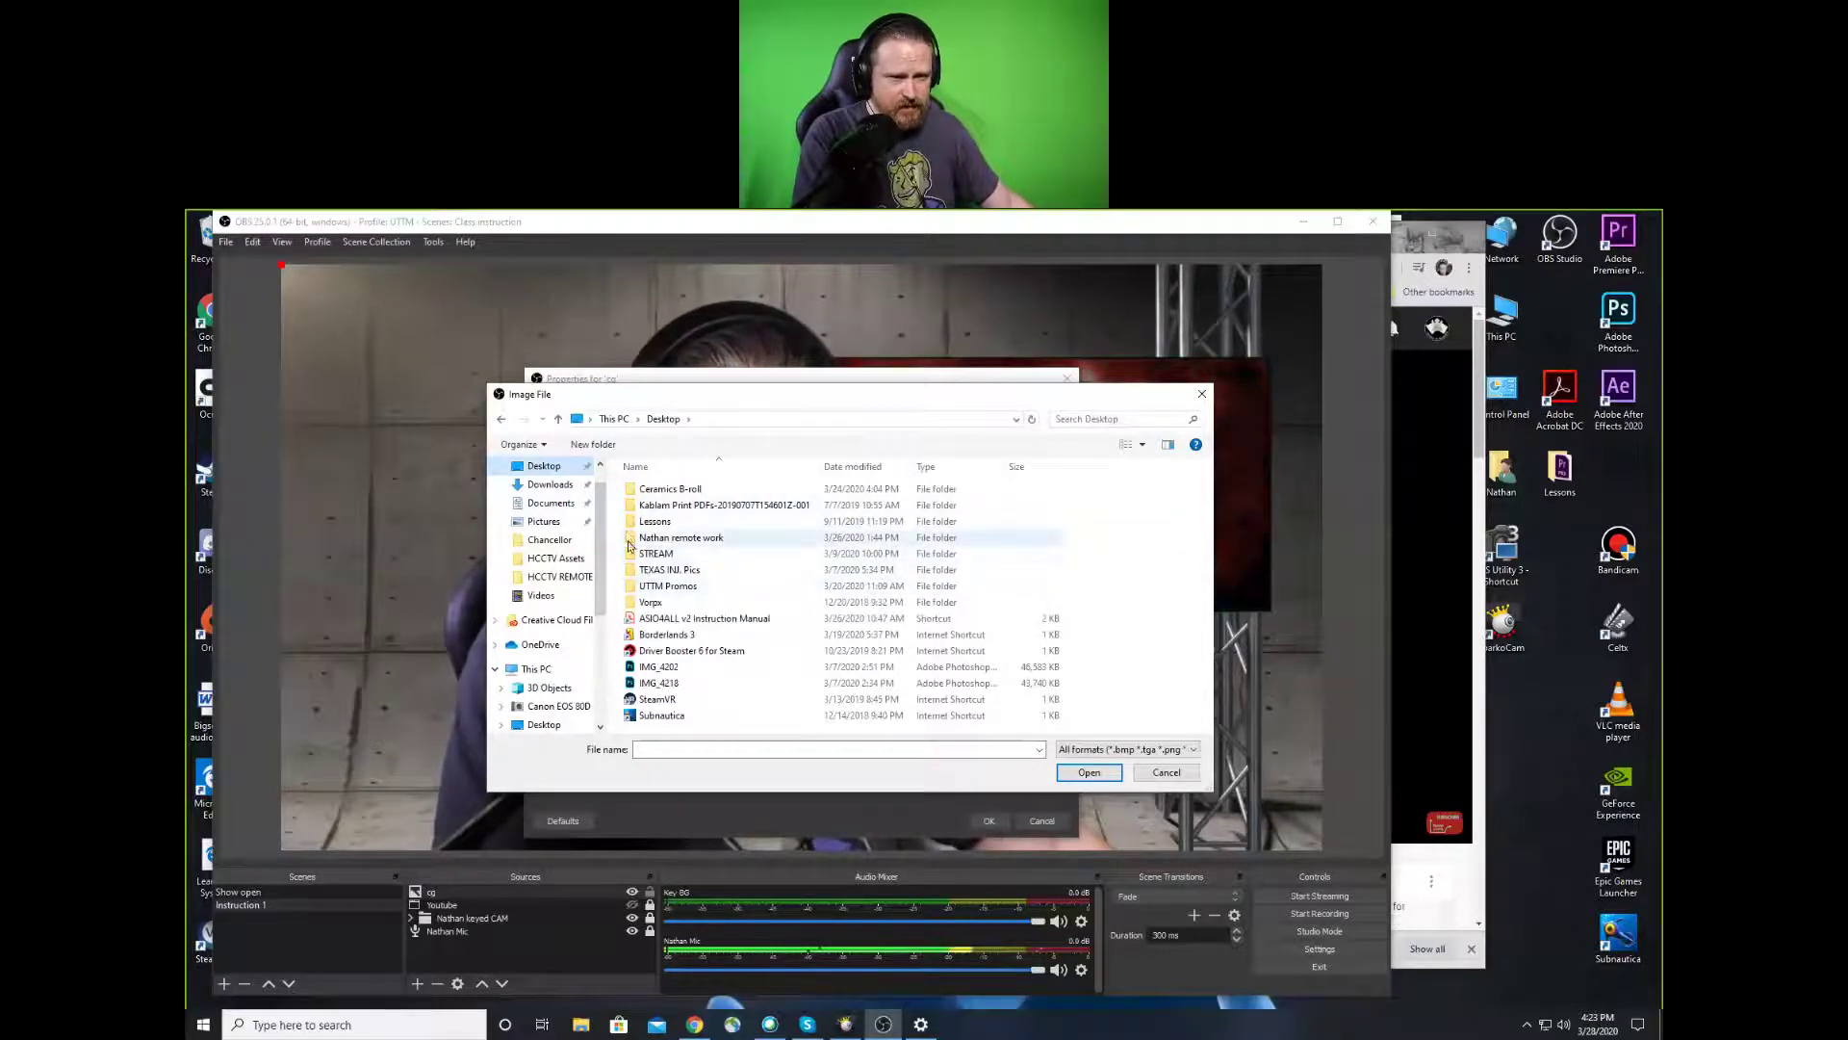
double_click(680, 537)
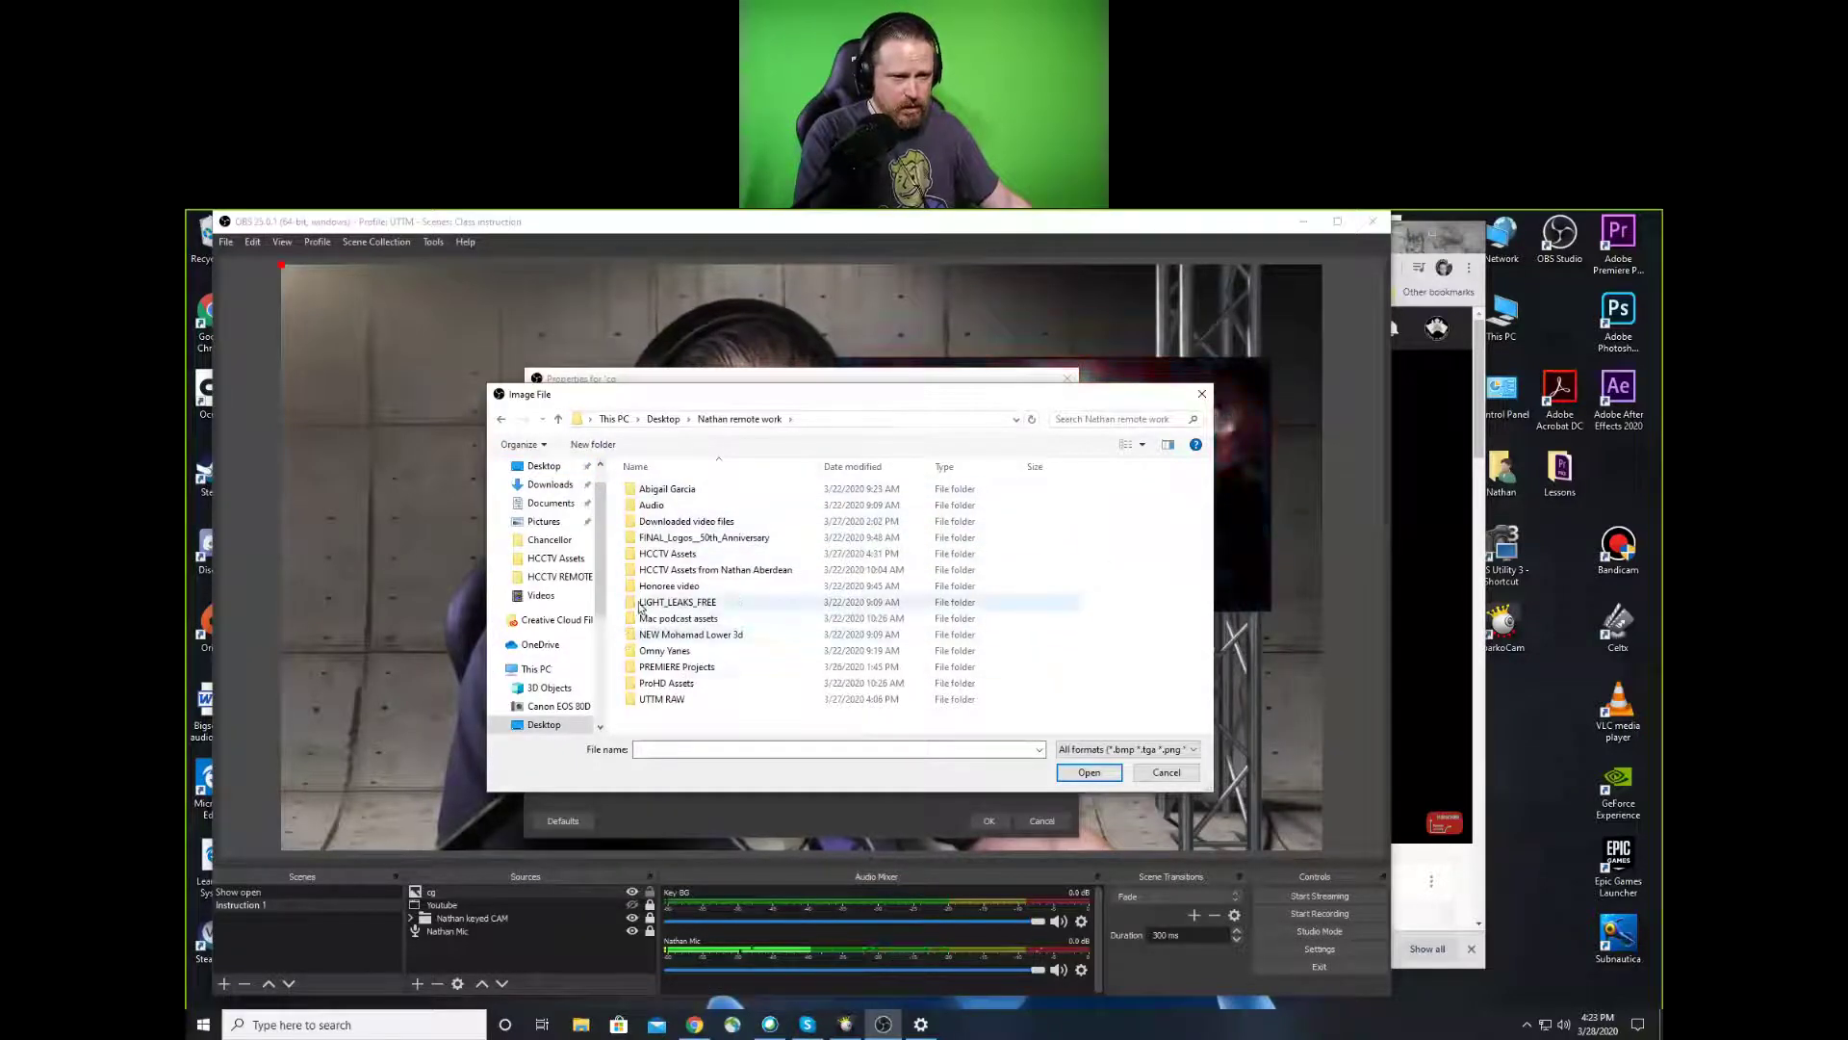
double_click(639, 555)
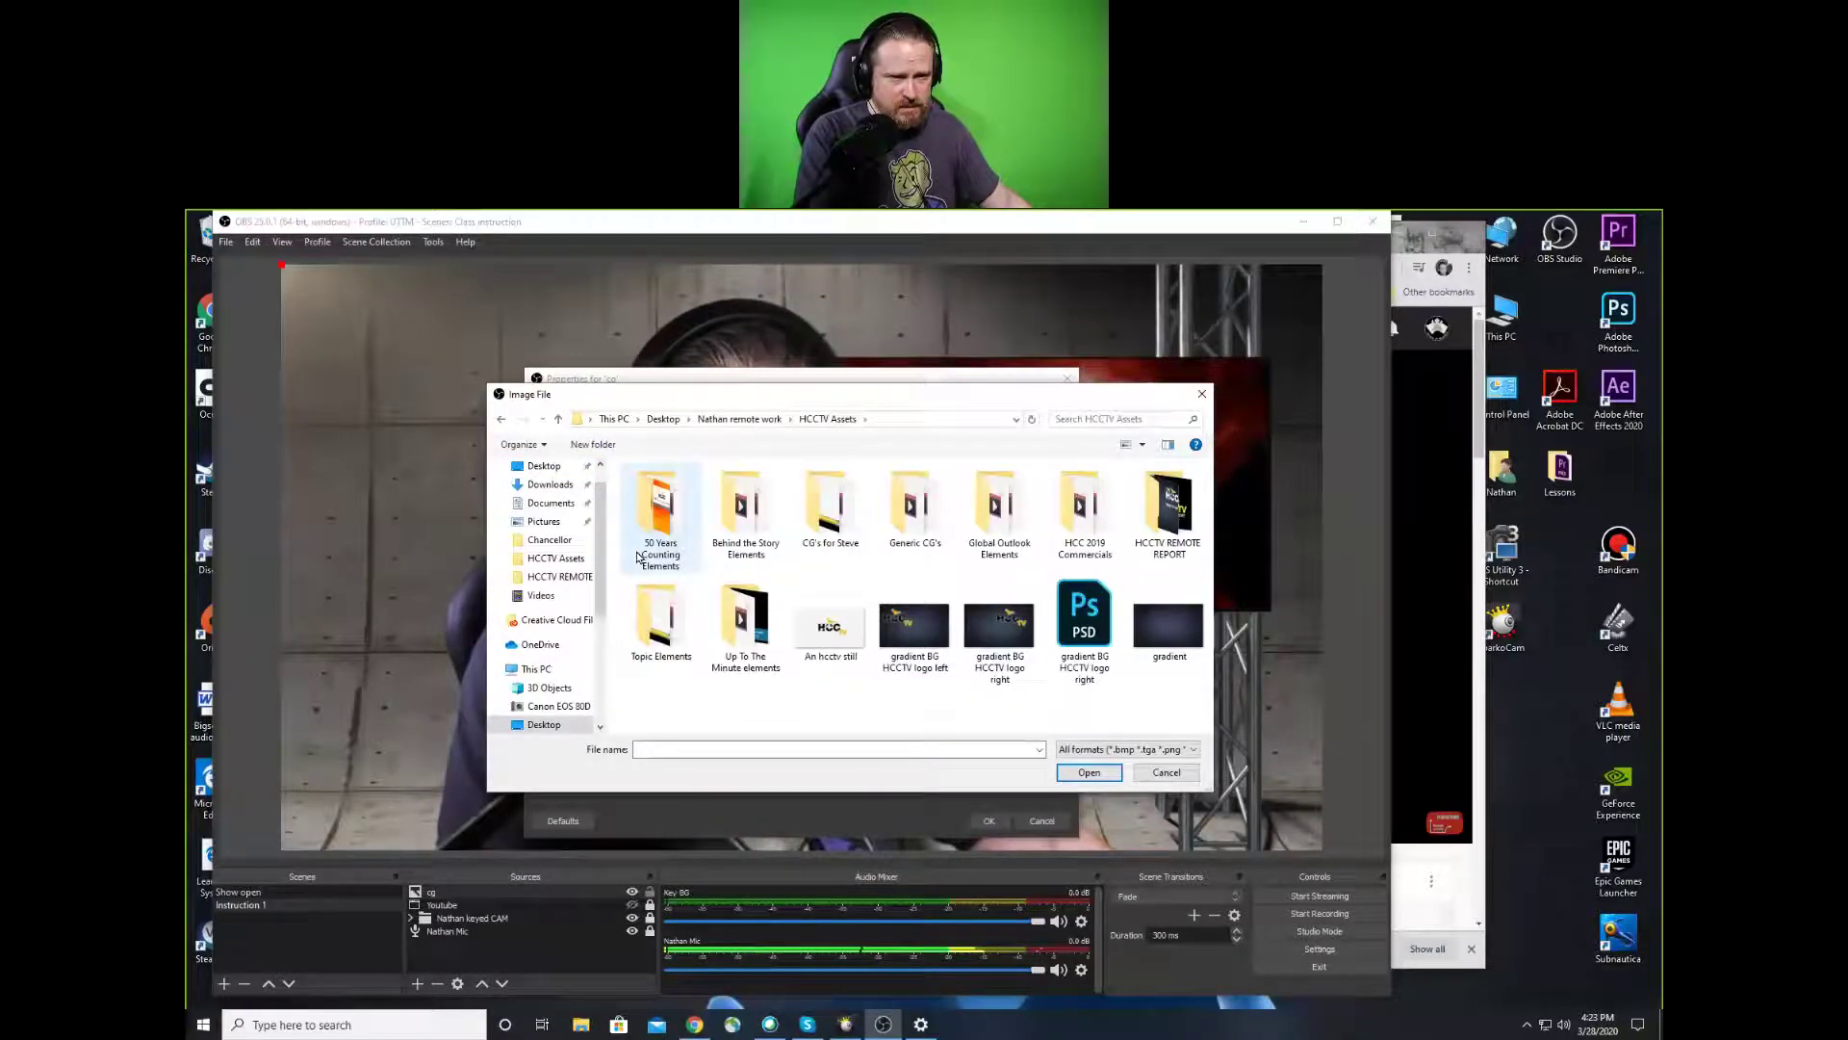
double_click(658, 611)
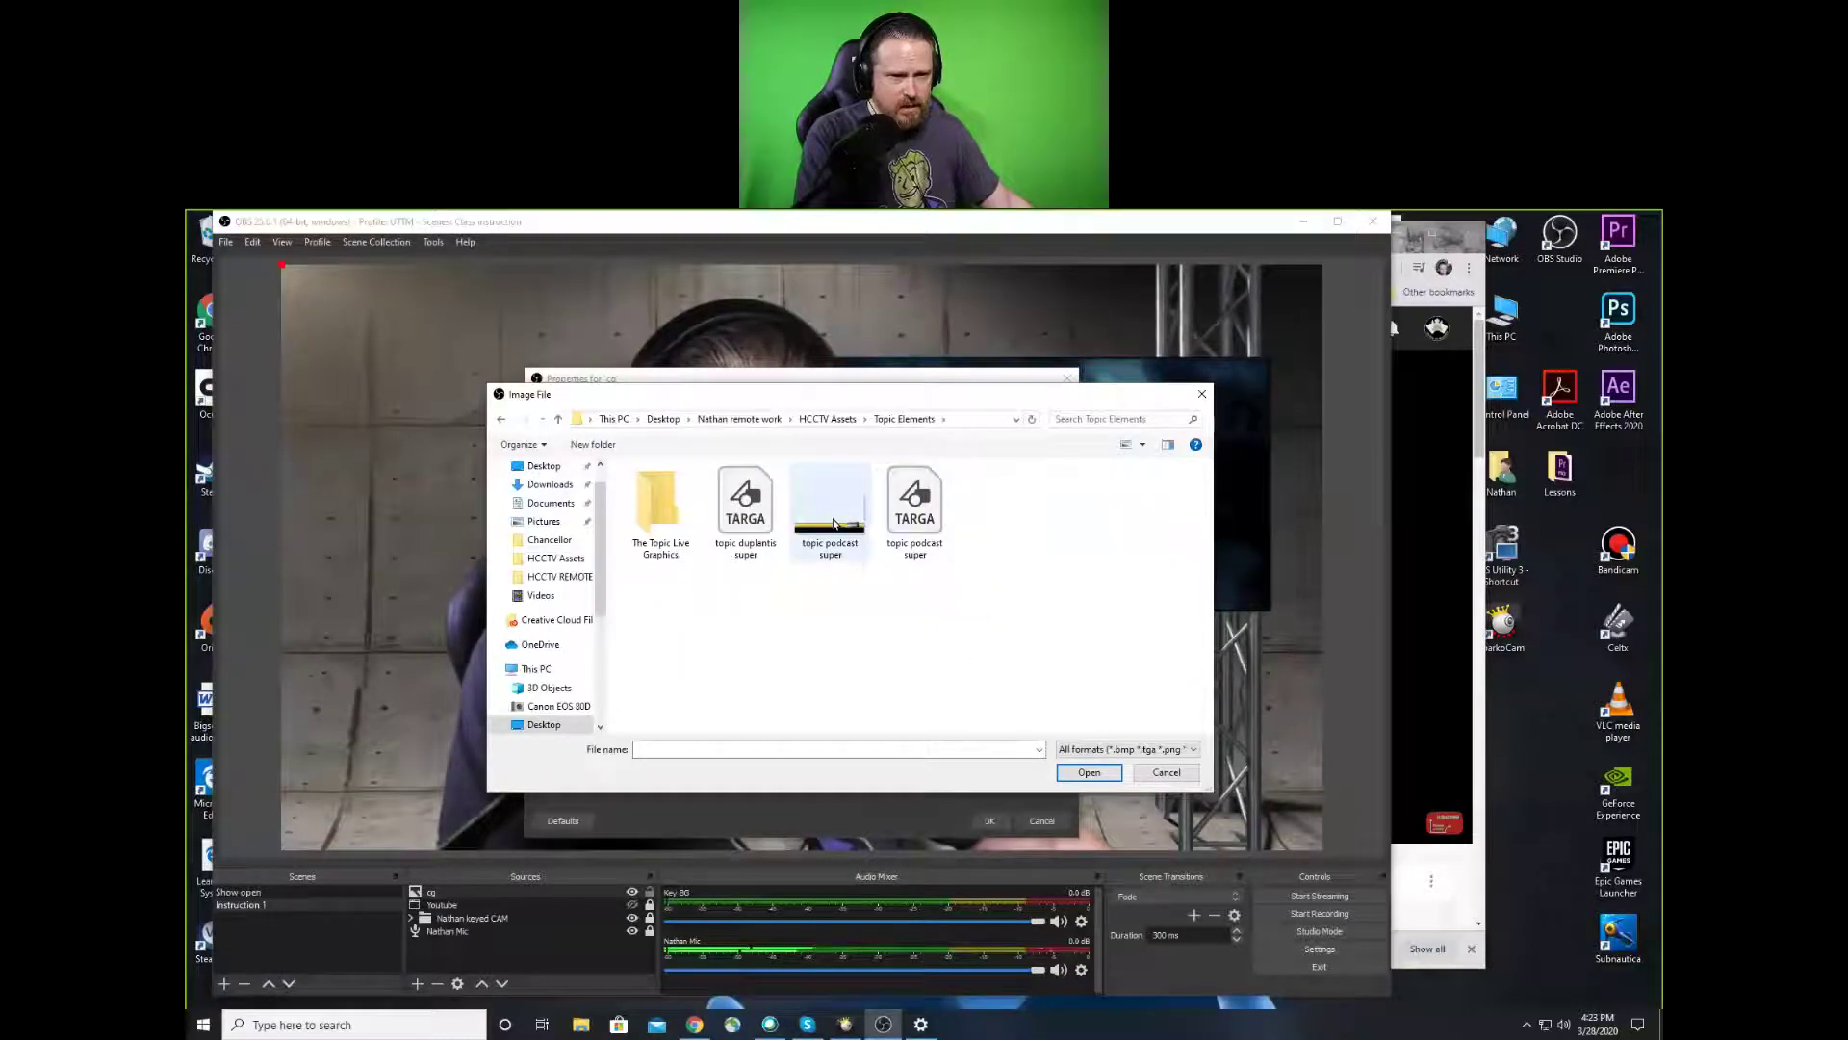
Check The Topic Live Graphics folder, return to Topic Elements and load the PNG "topic podcast super" as the cg image
double_click(658, 497)
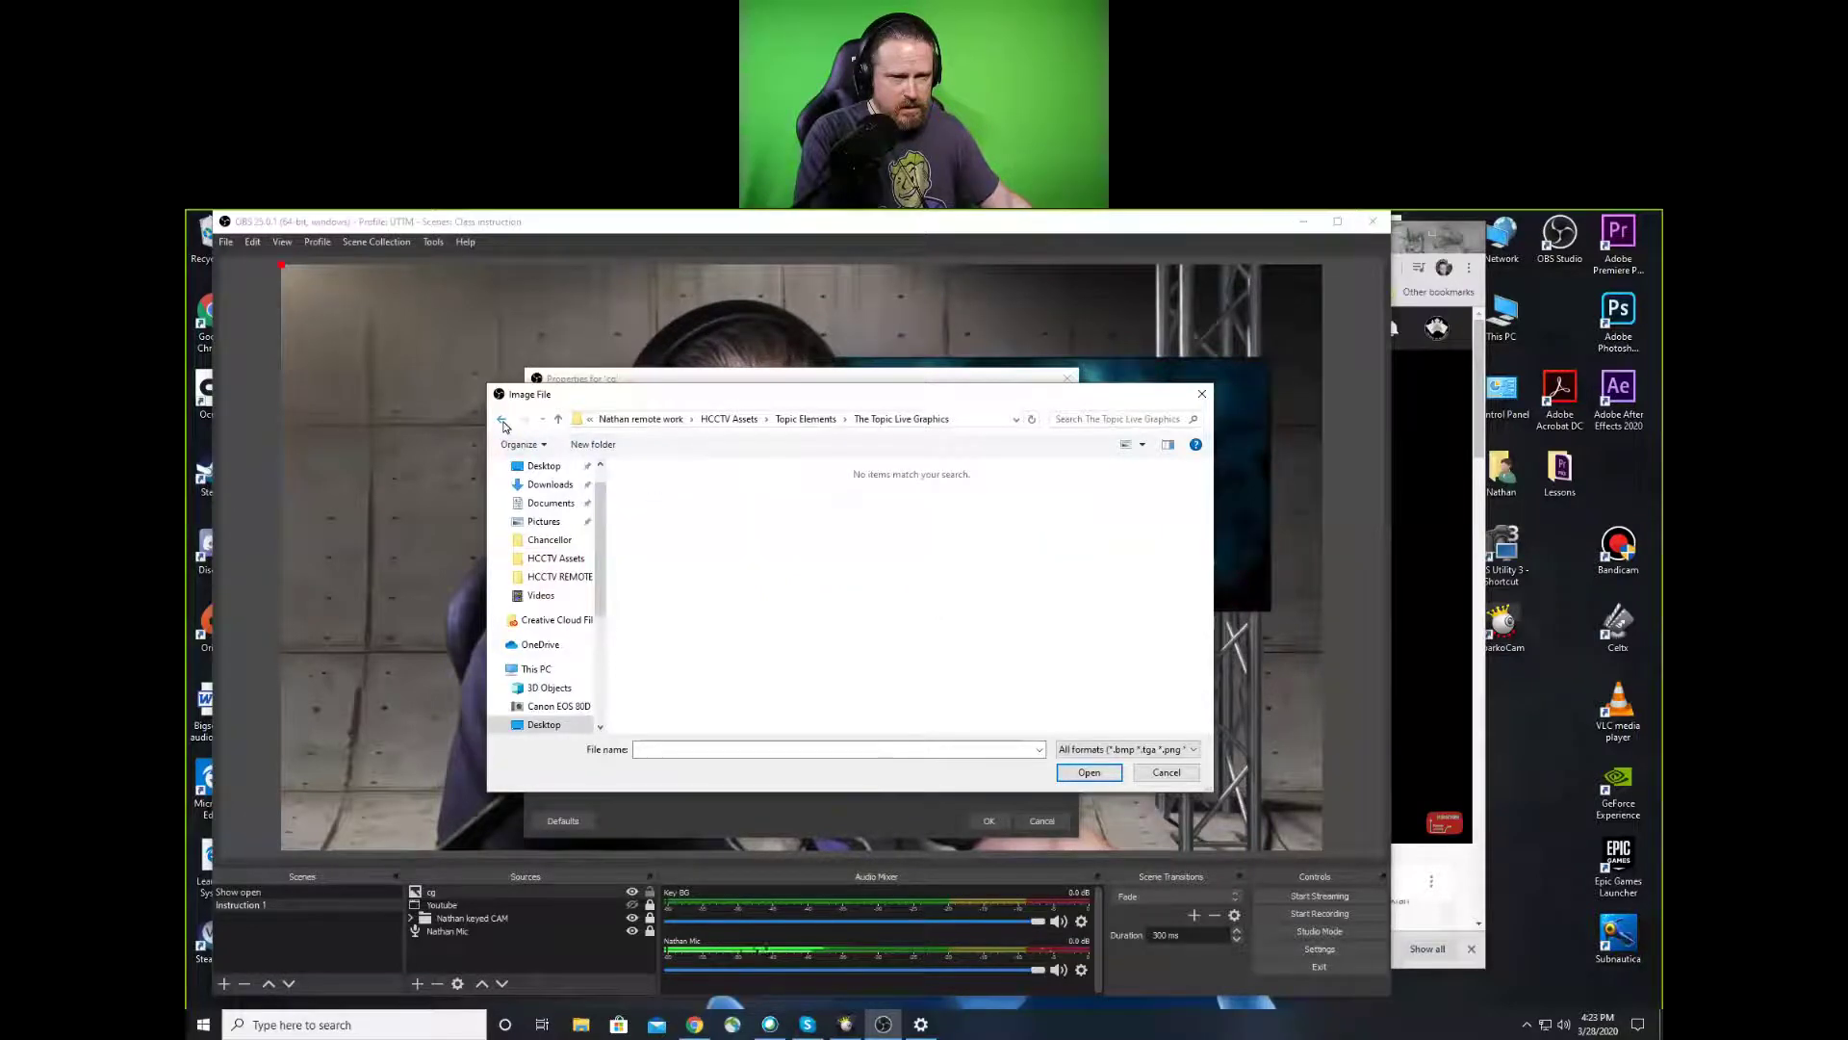
left_click(502, 421)
left_click(831, 501)
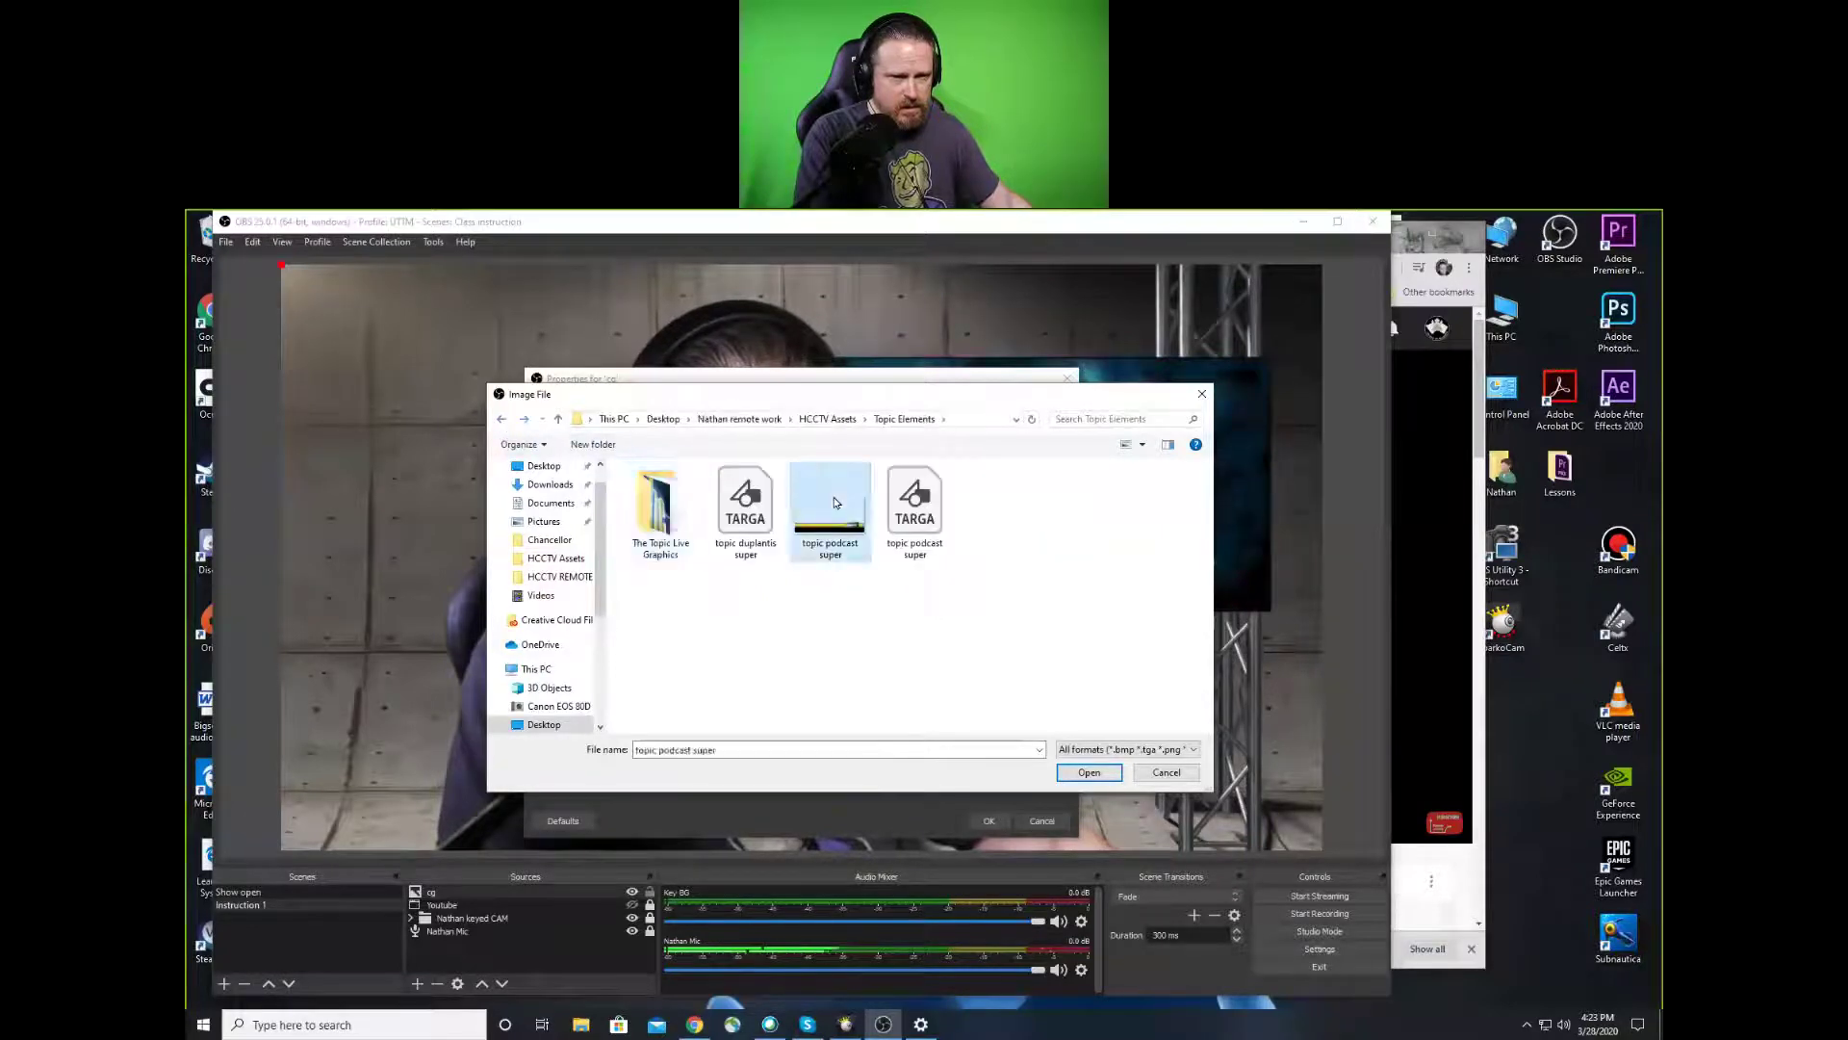
left_click(1090, 772)
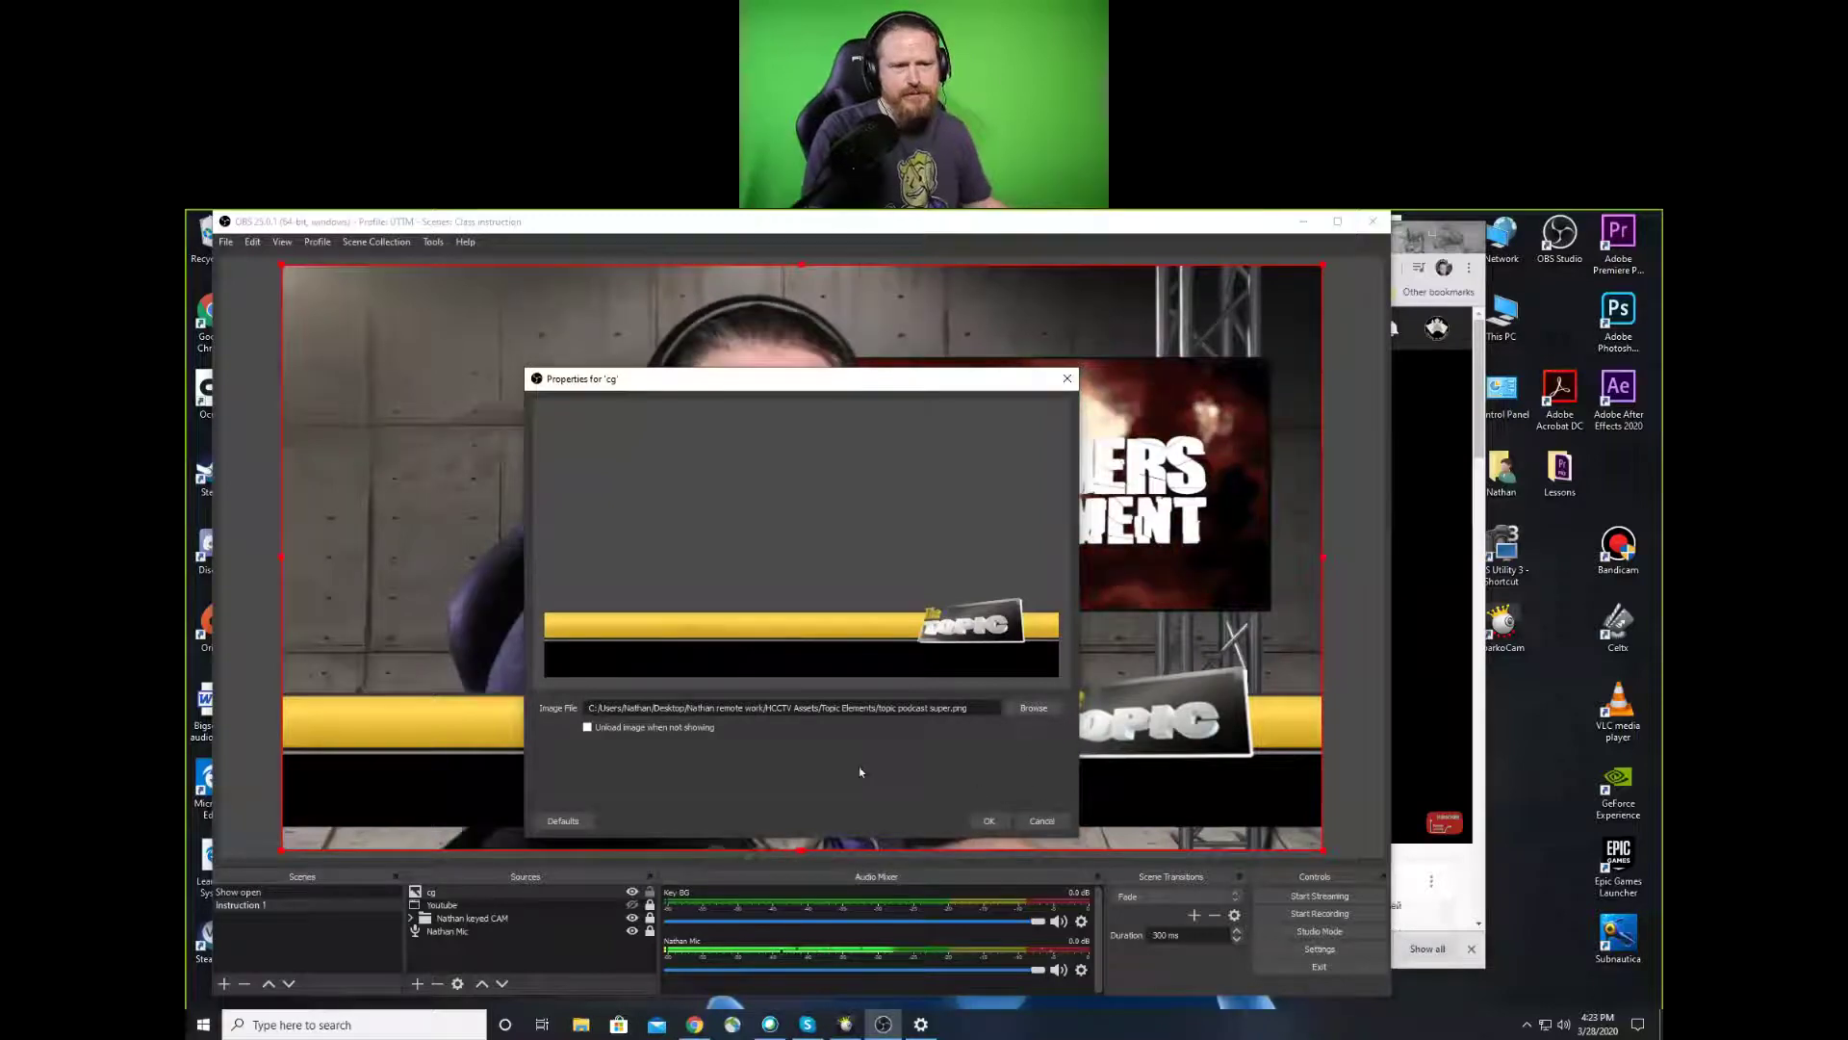
left_click(987, 823)
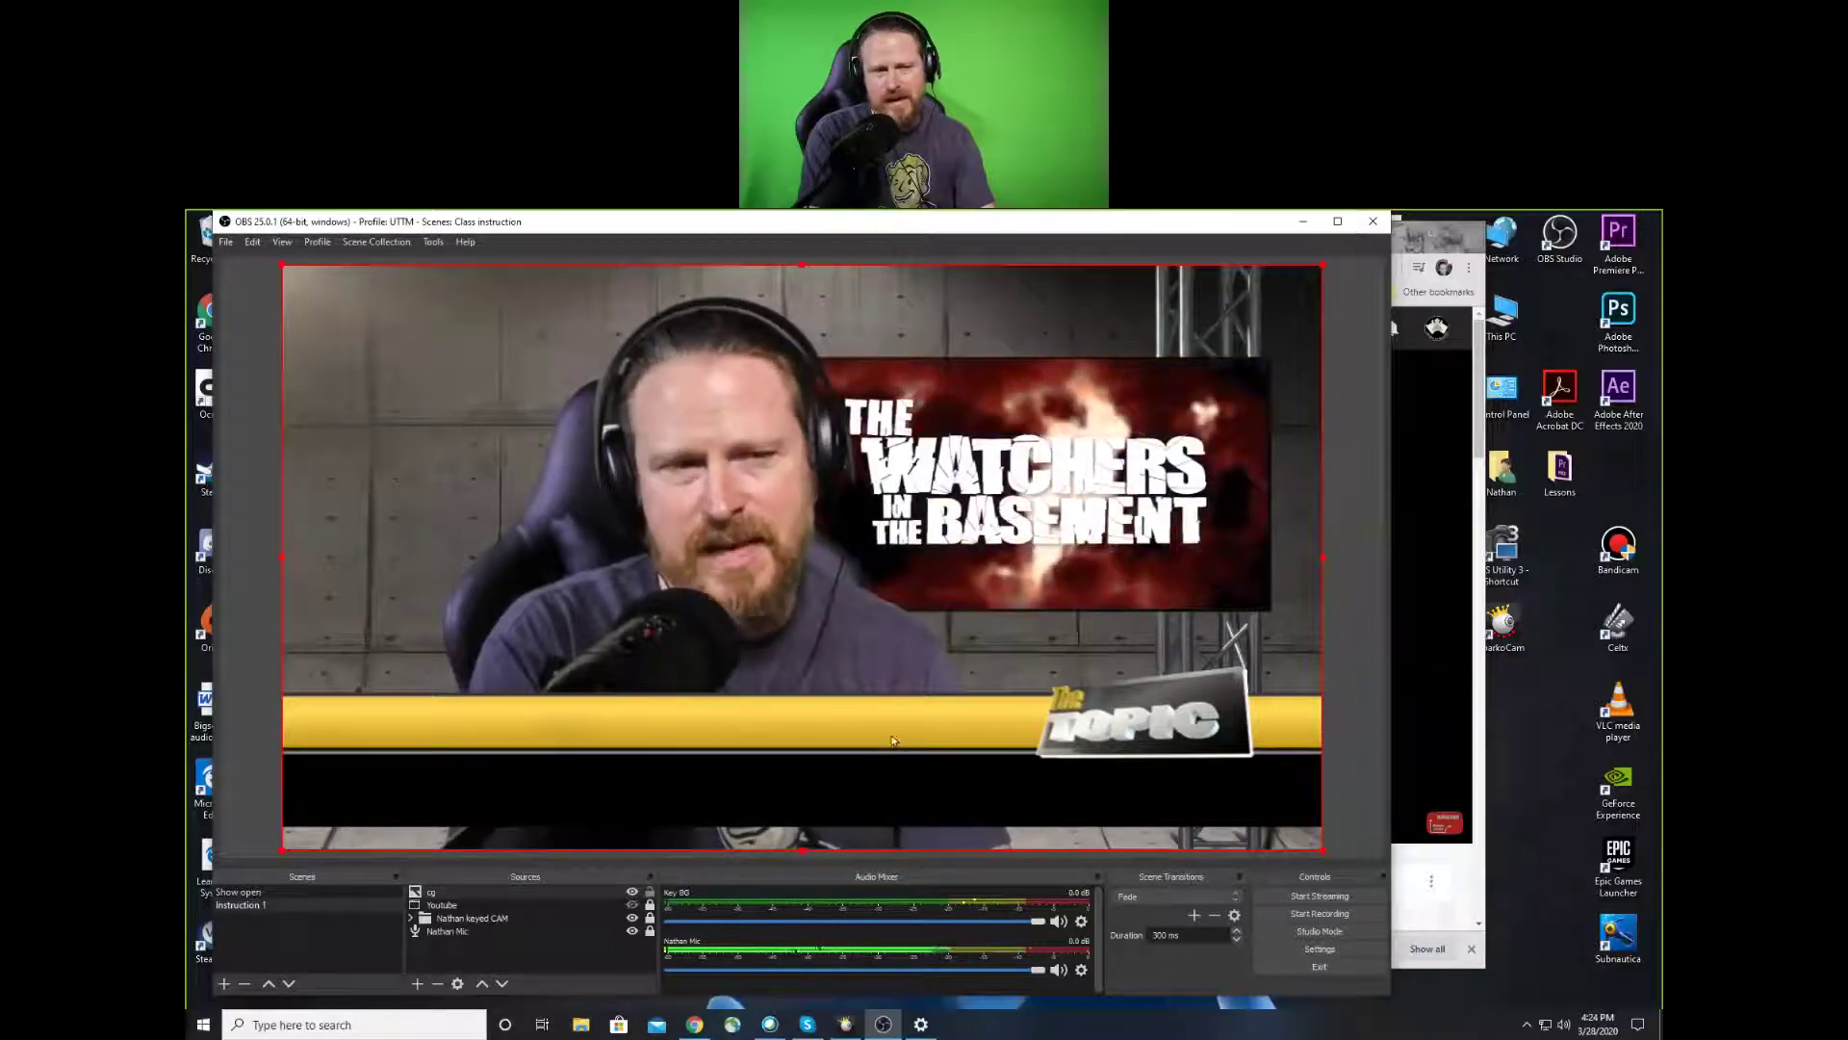
Add a new Text (GDI+) source named with the presenter's first name followed by "super"
left_click(418, 985)
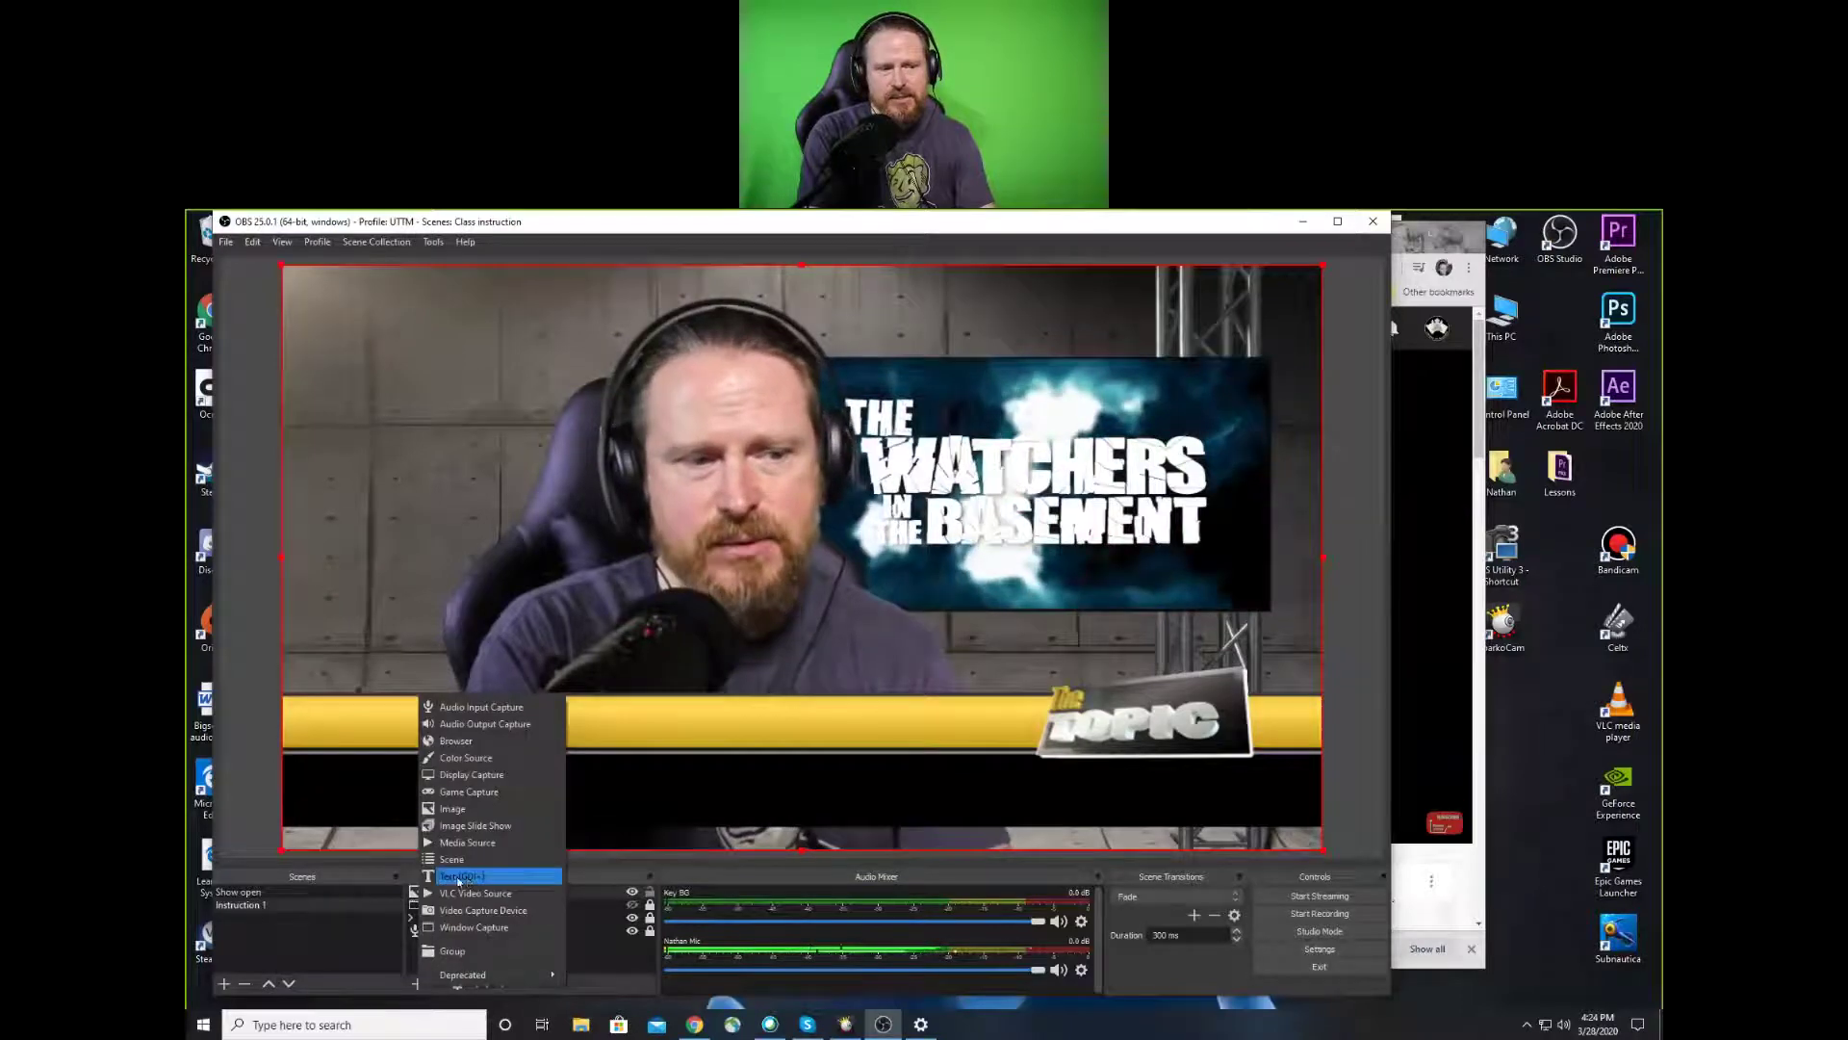
left_click(459, 877)
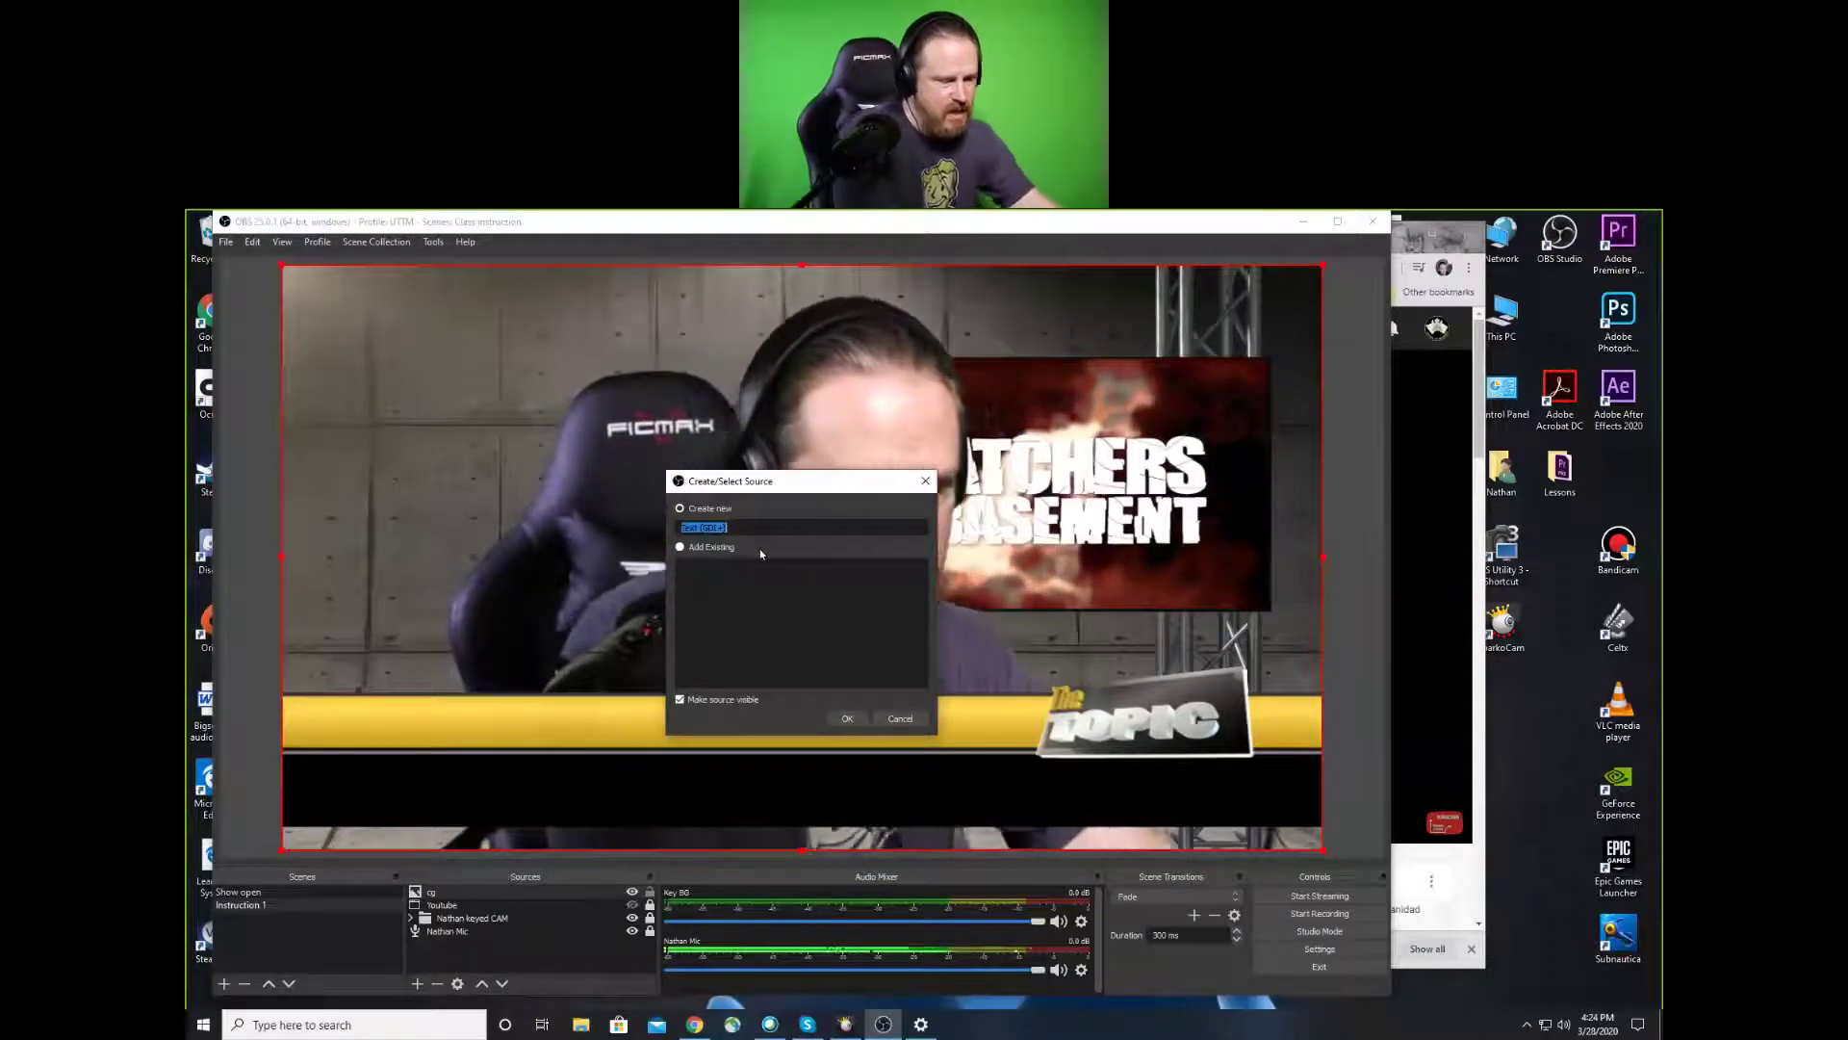
type("Nathan")
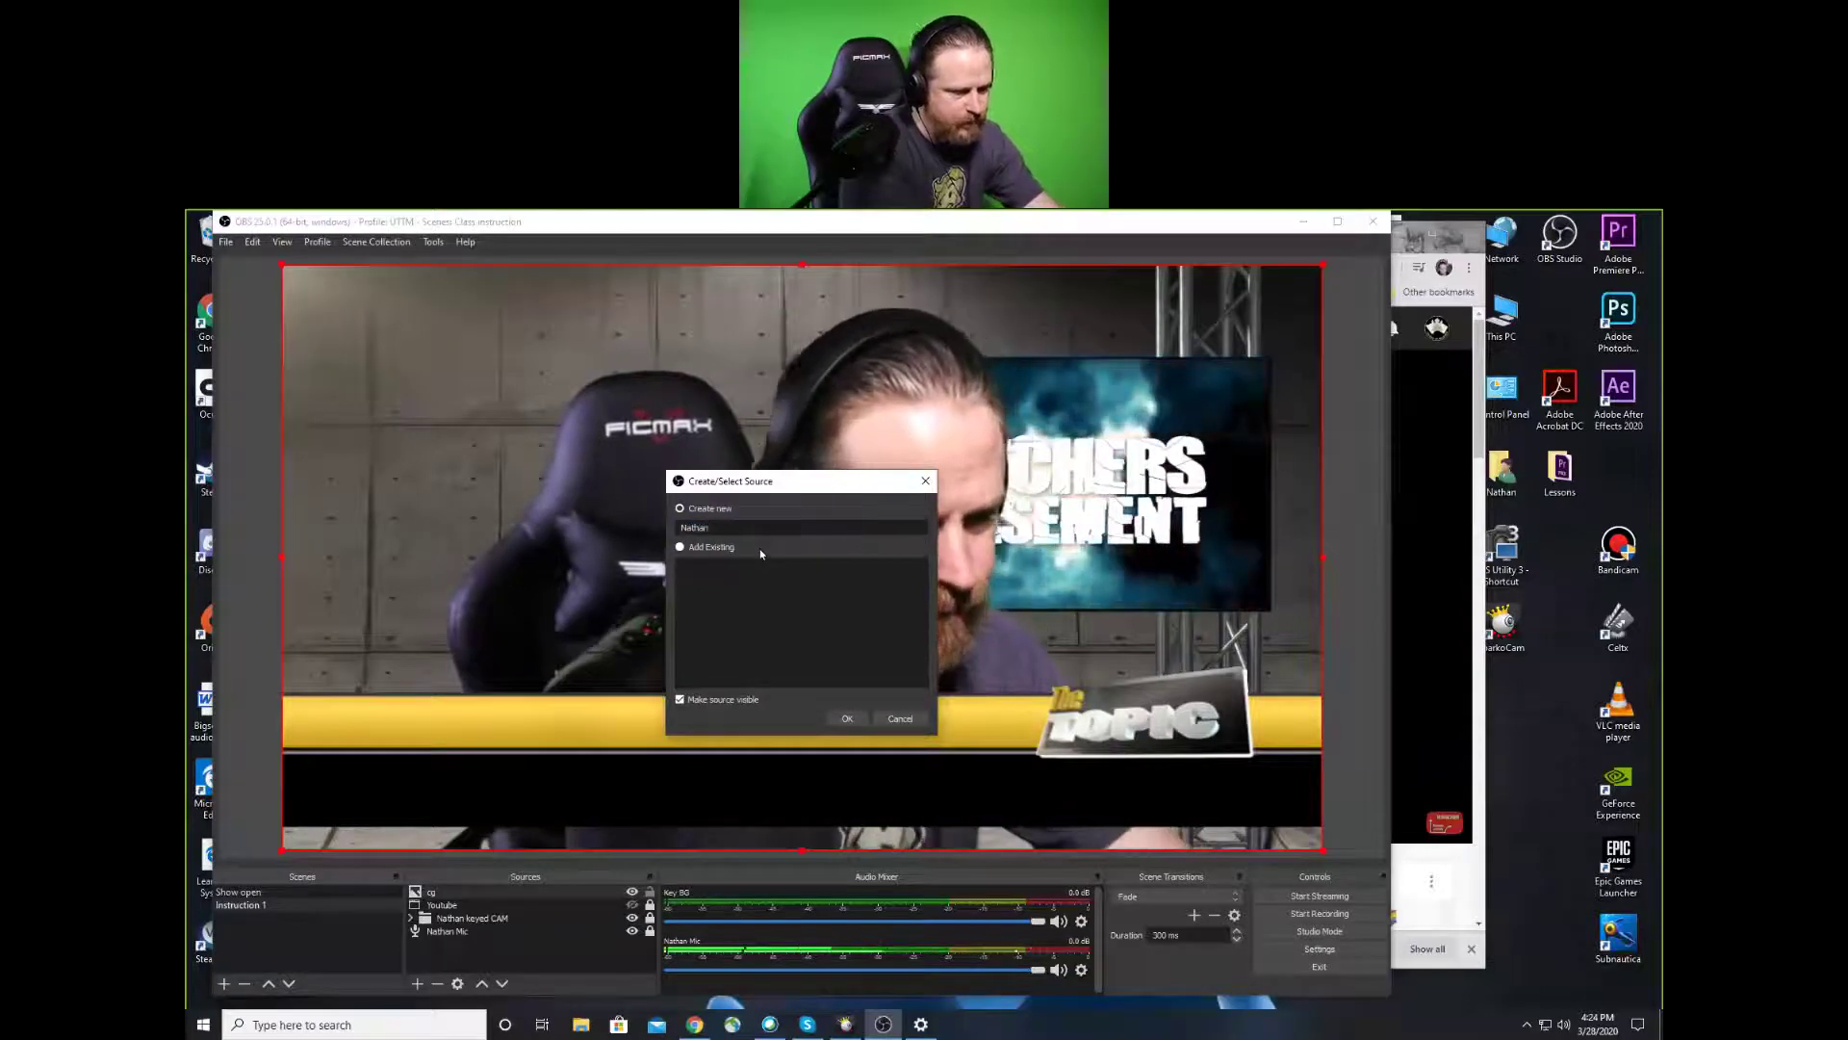
type(" su")
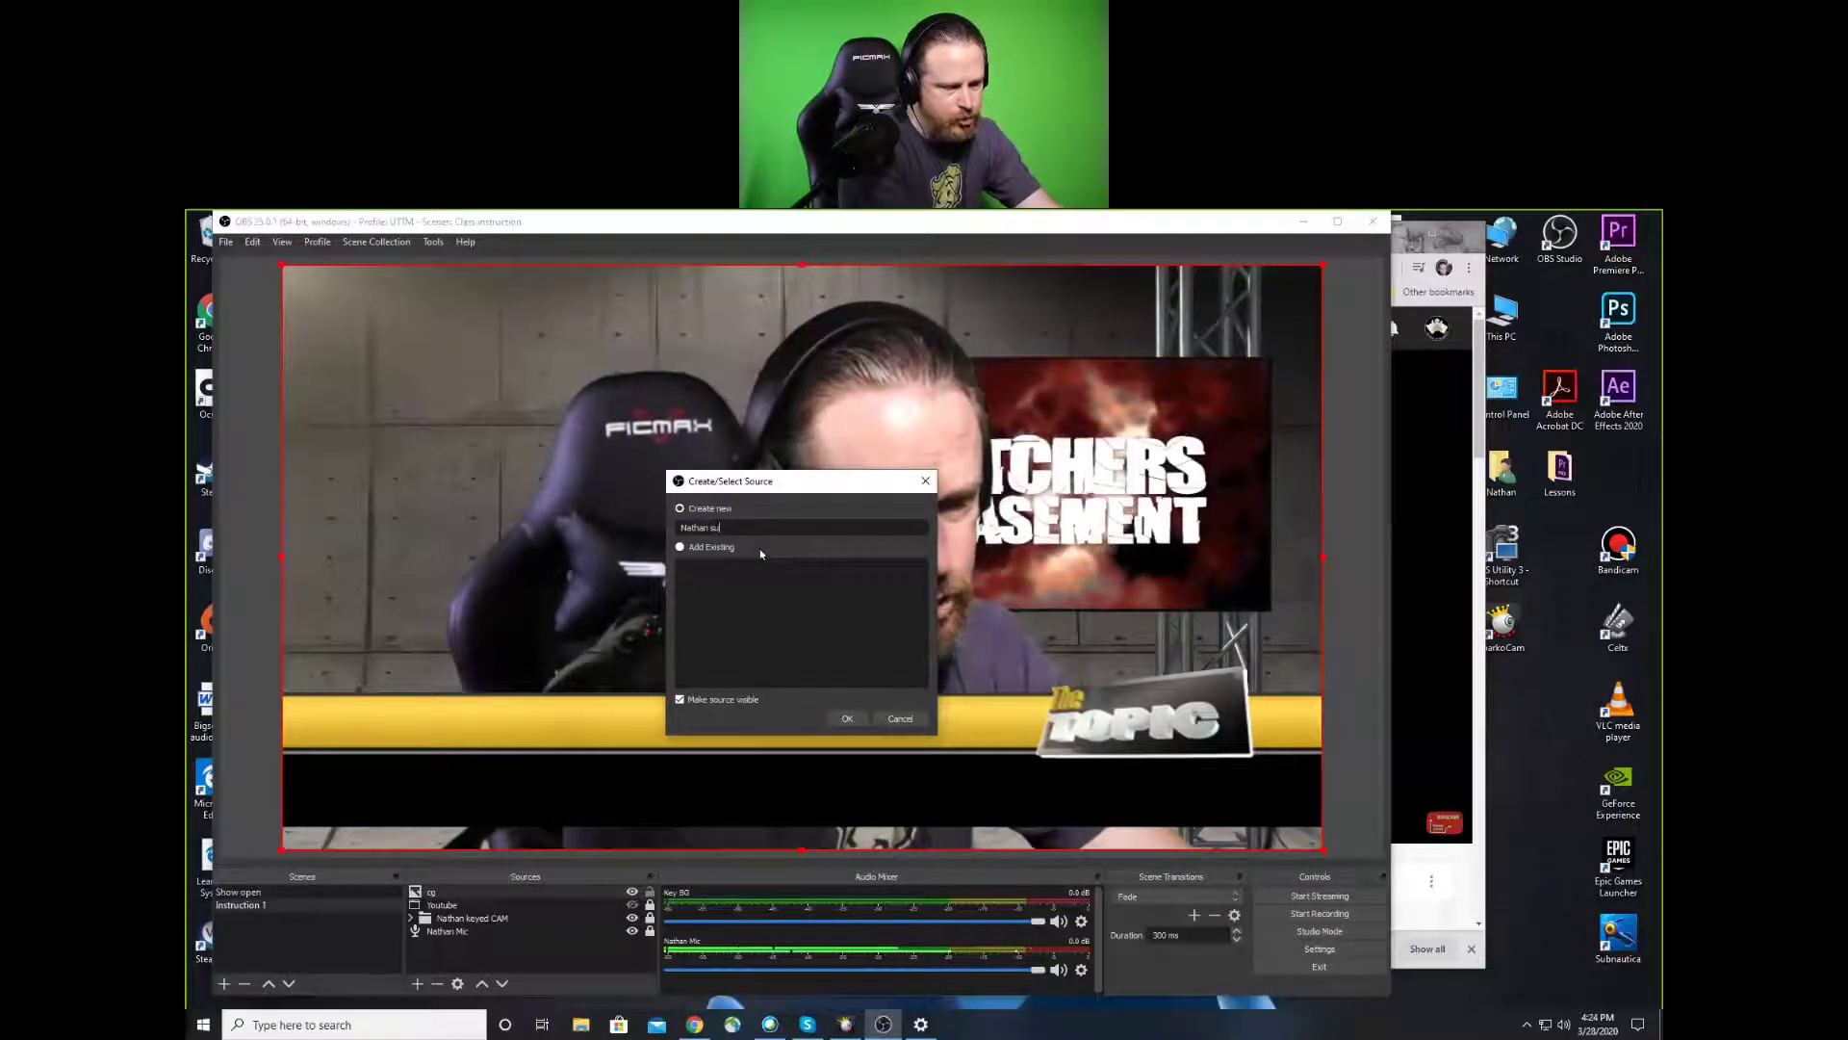
type("per")
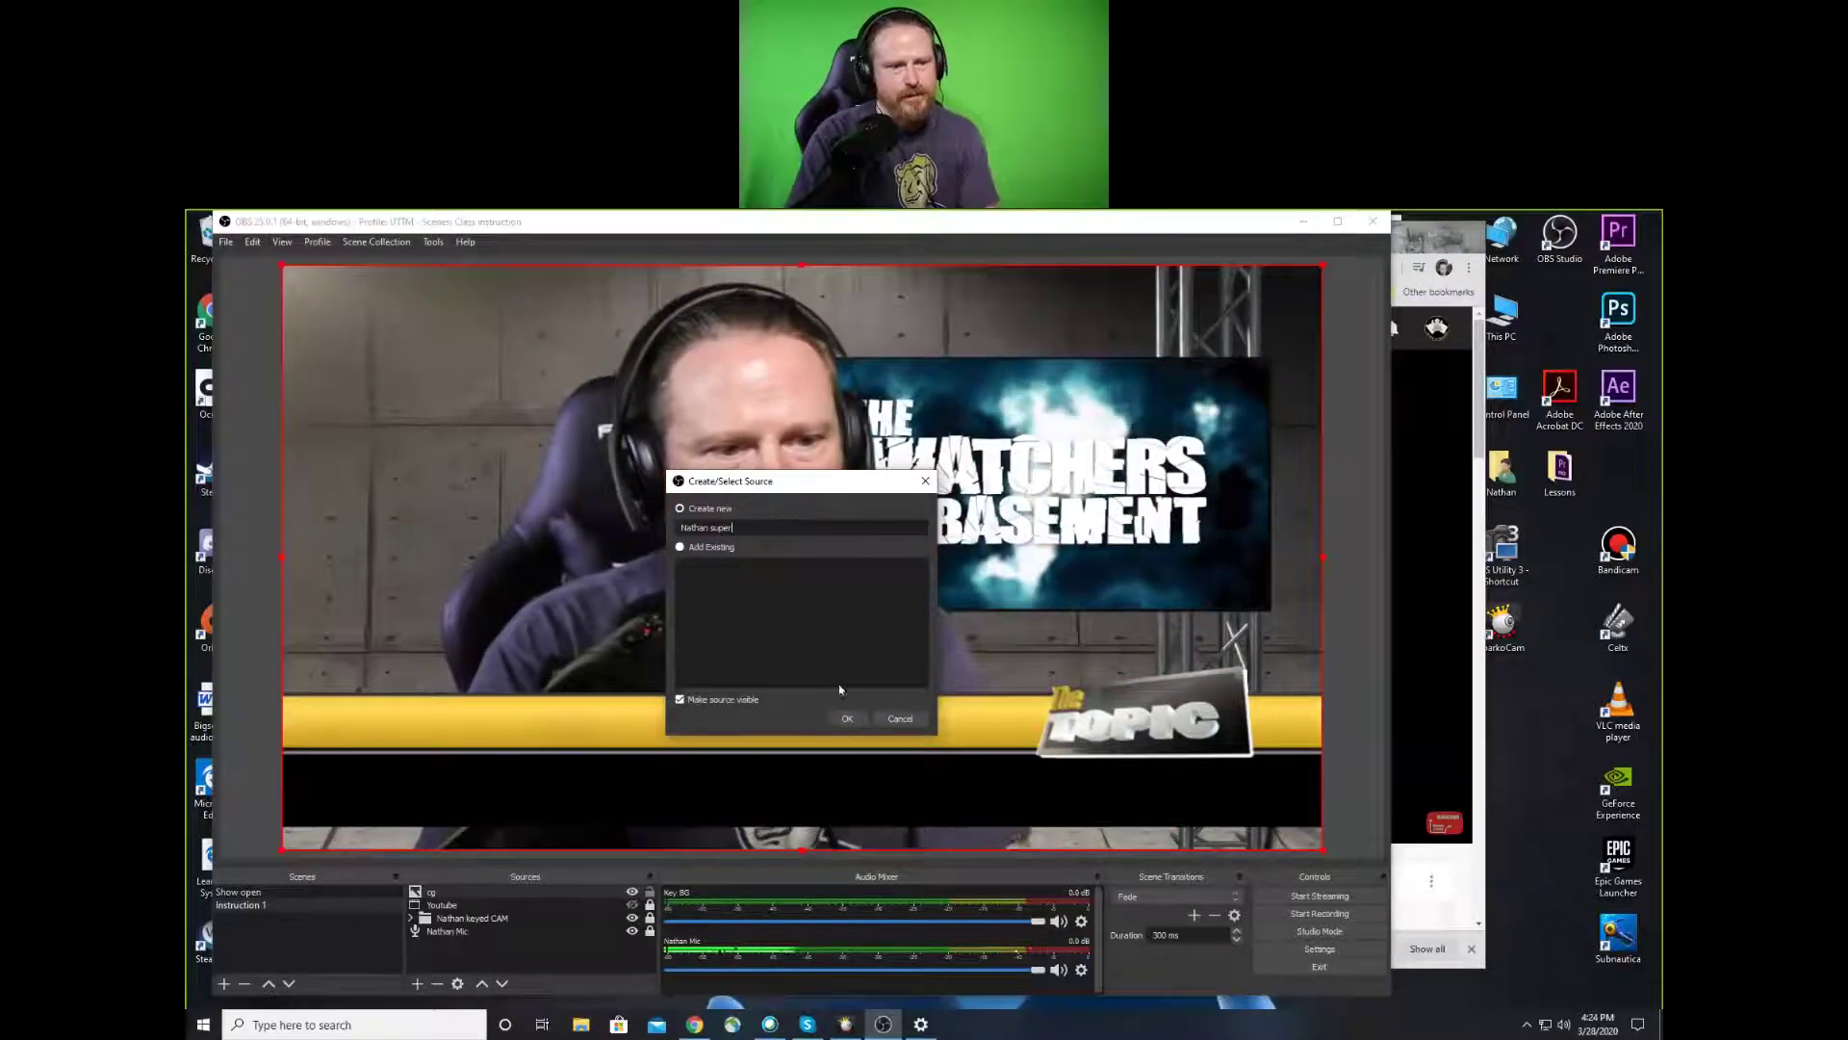
left_click(843, 717)
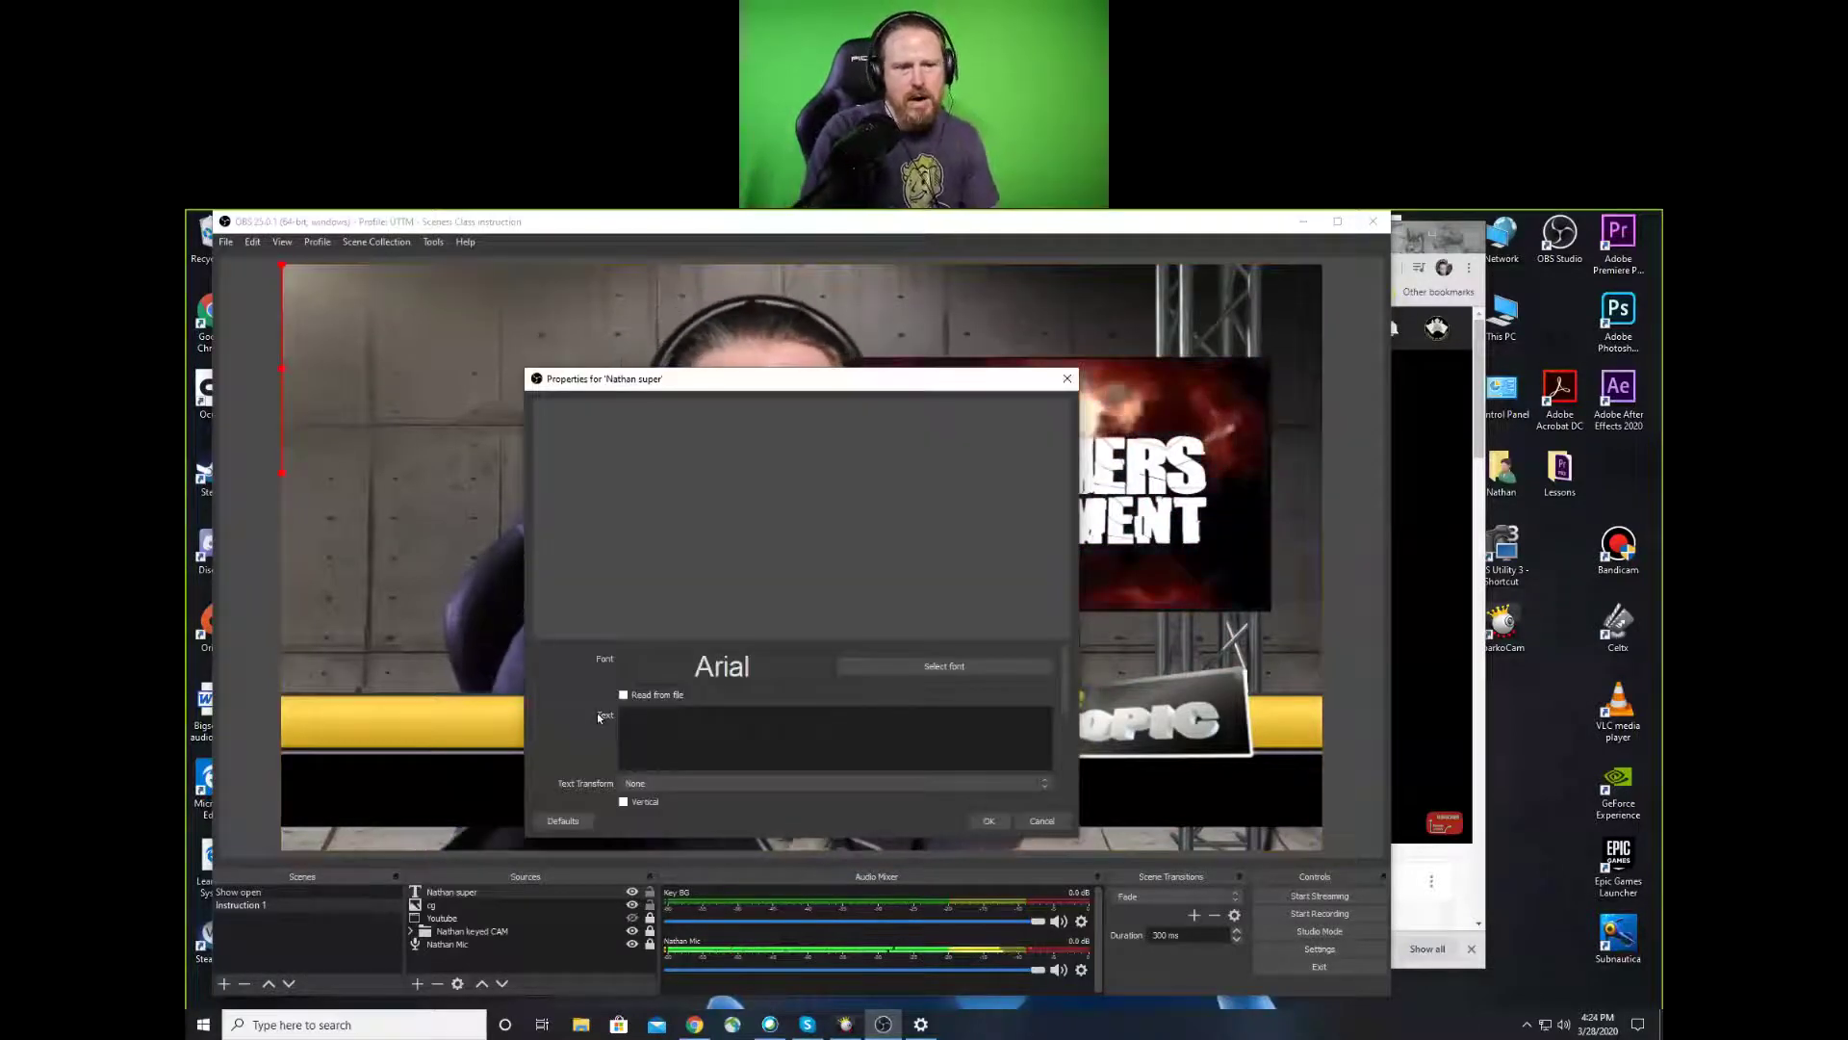
Set the font of the new text source to Avenir Heavy Regular
left_click(962, 666)
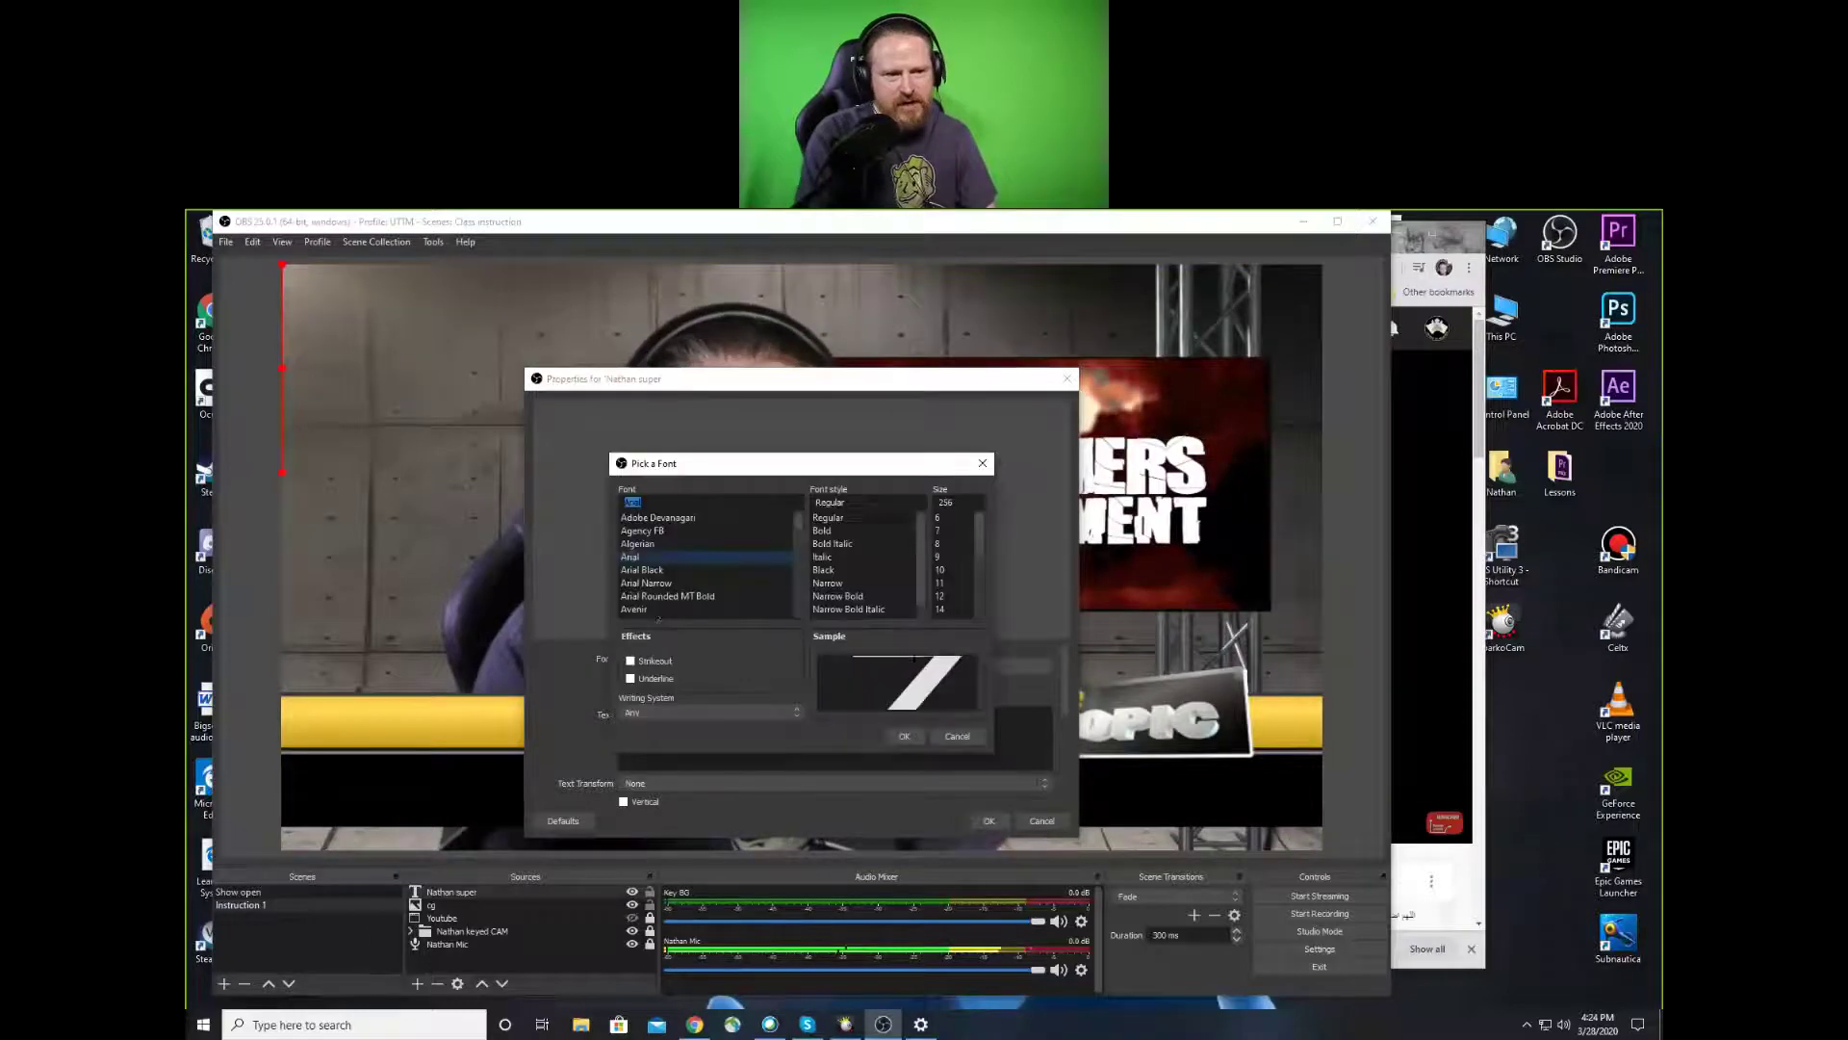
left_click_drag(799, 523, 799, 519)
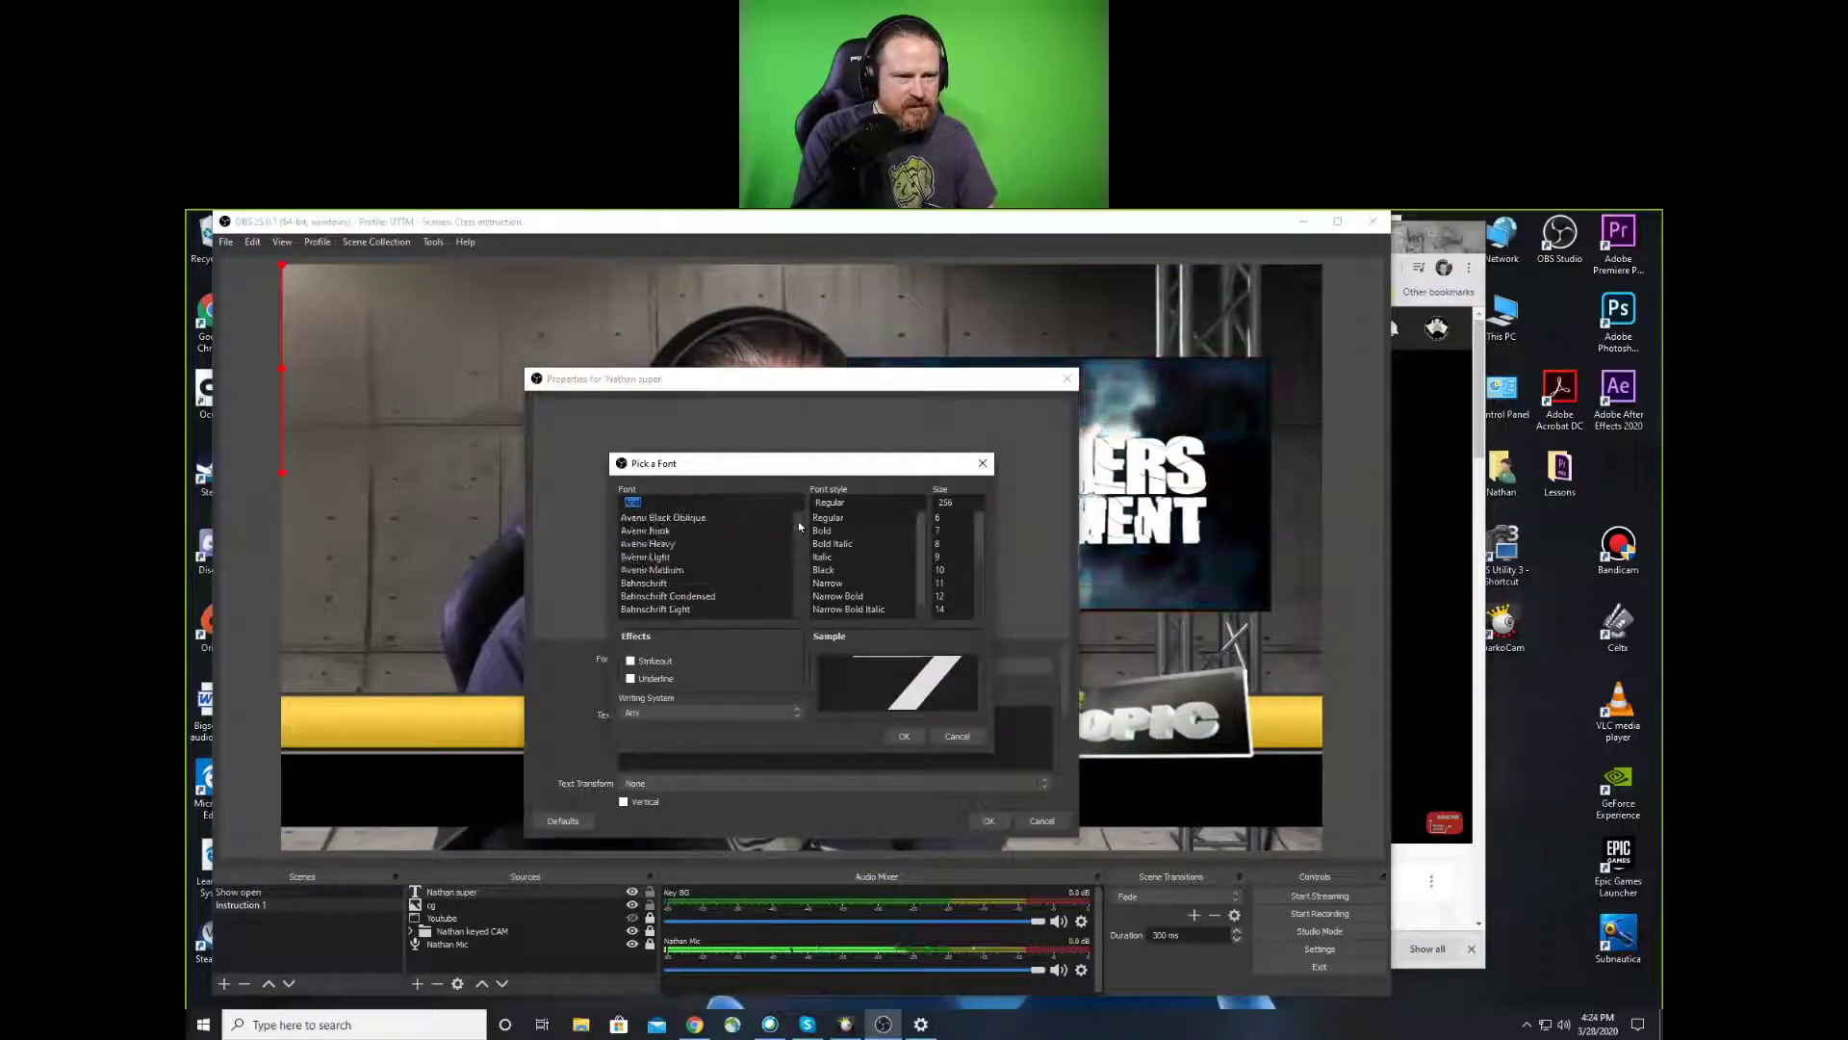
left_click(678, 544)
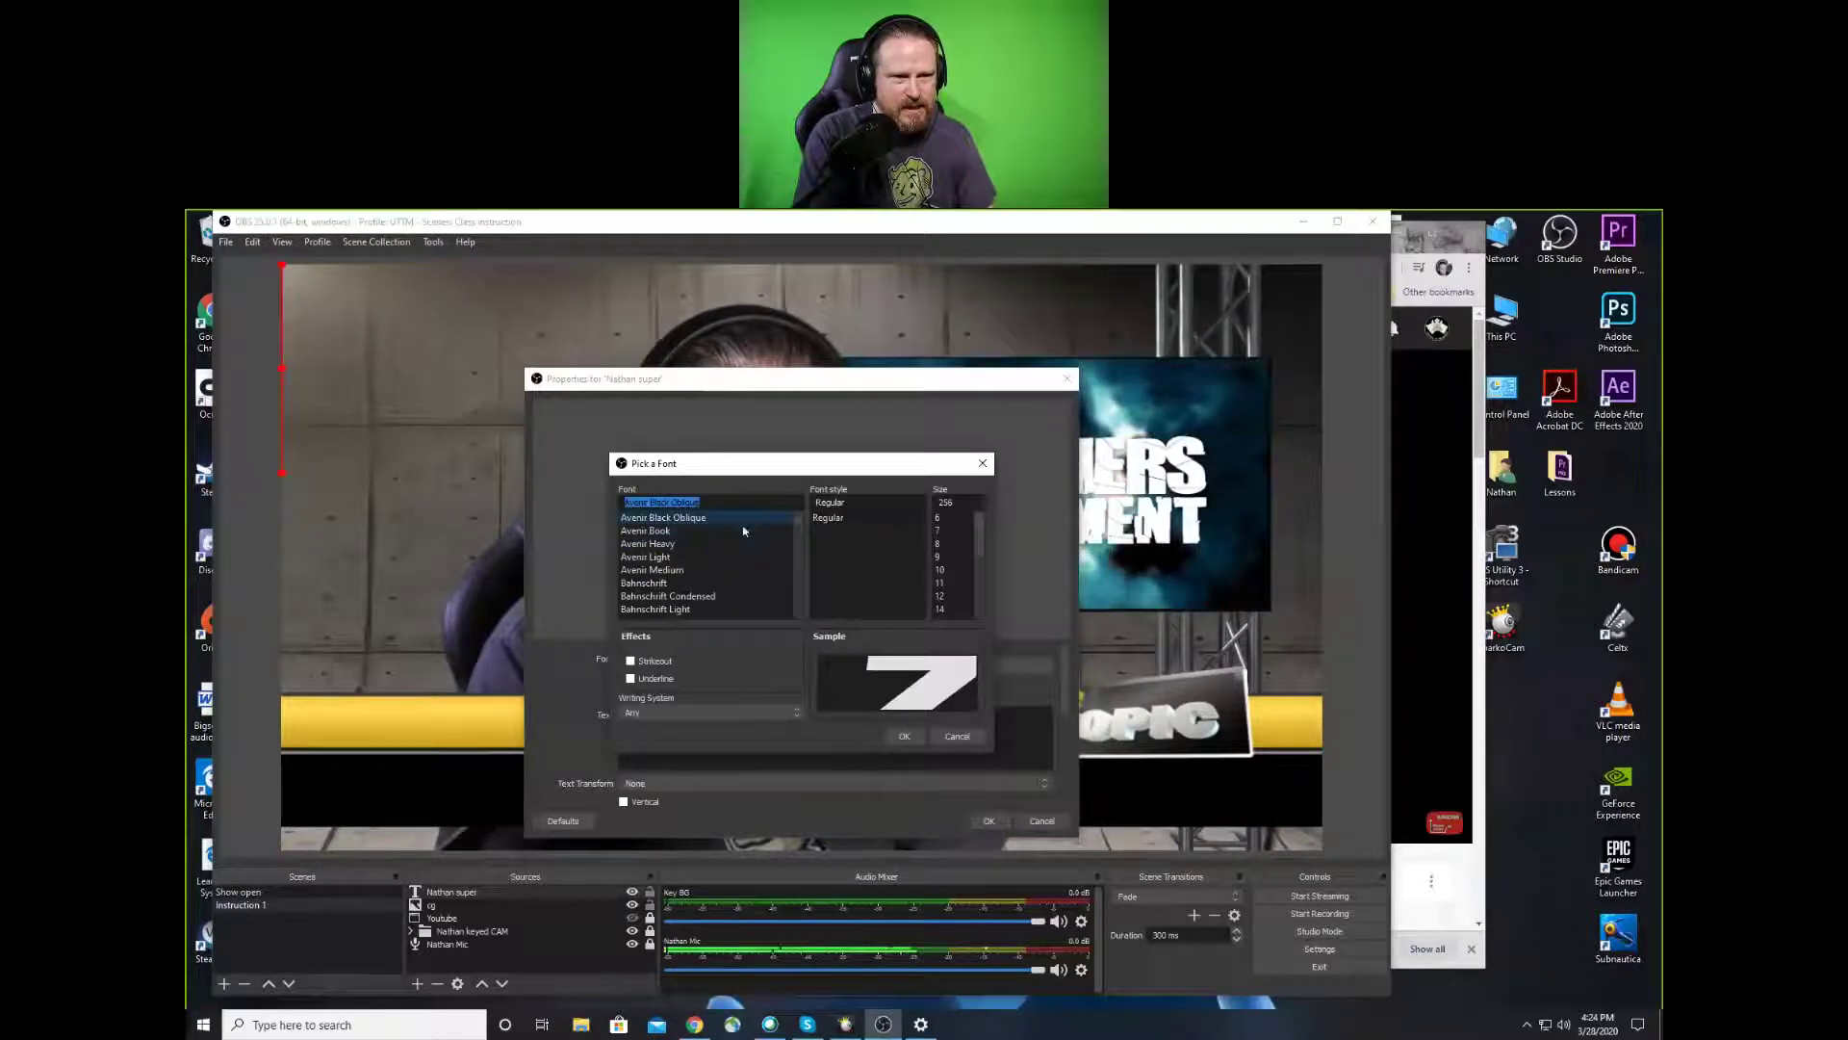
left_click_drag(799, 526, 799, 525)
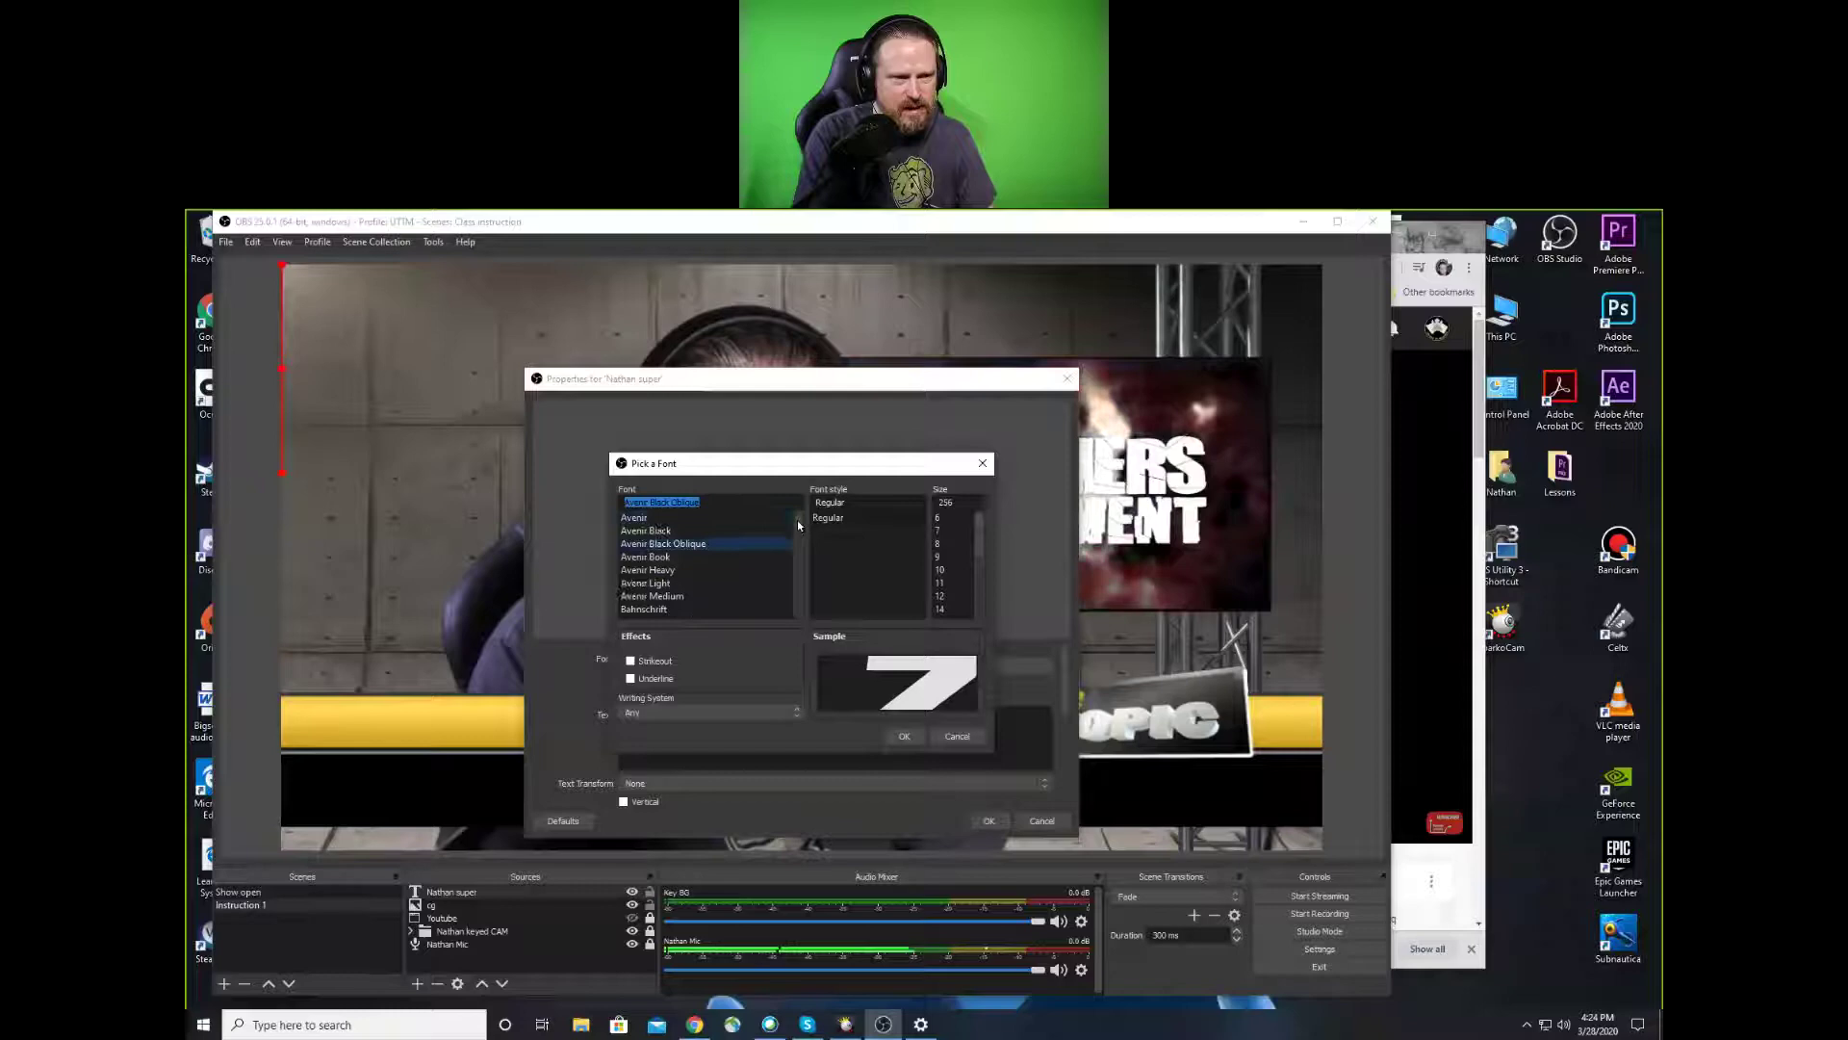
left_click(669, 530)
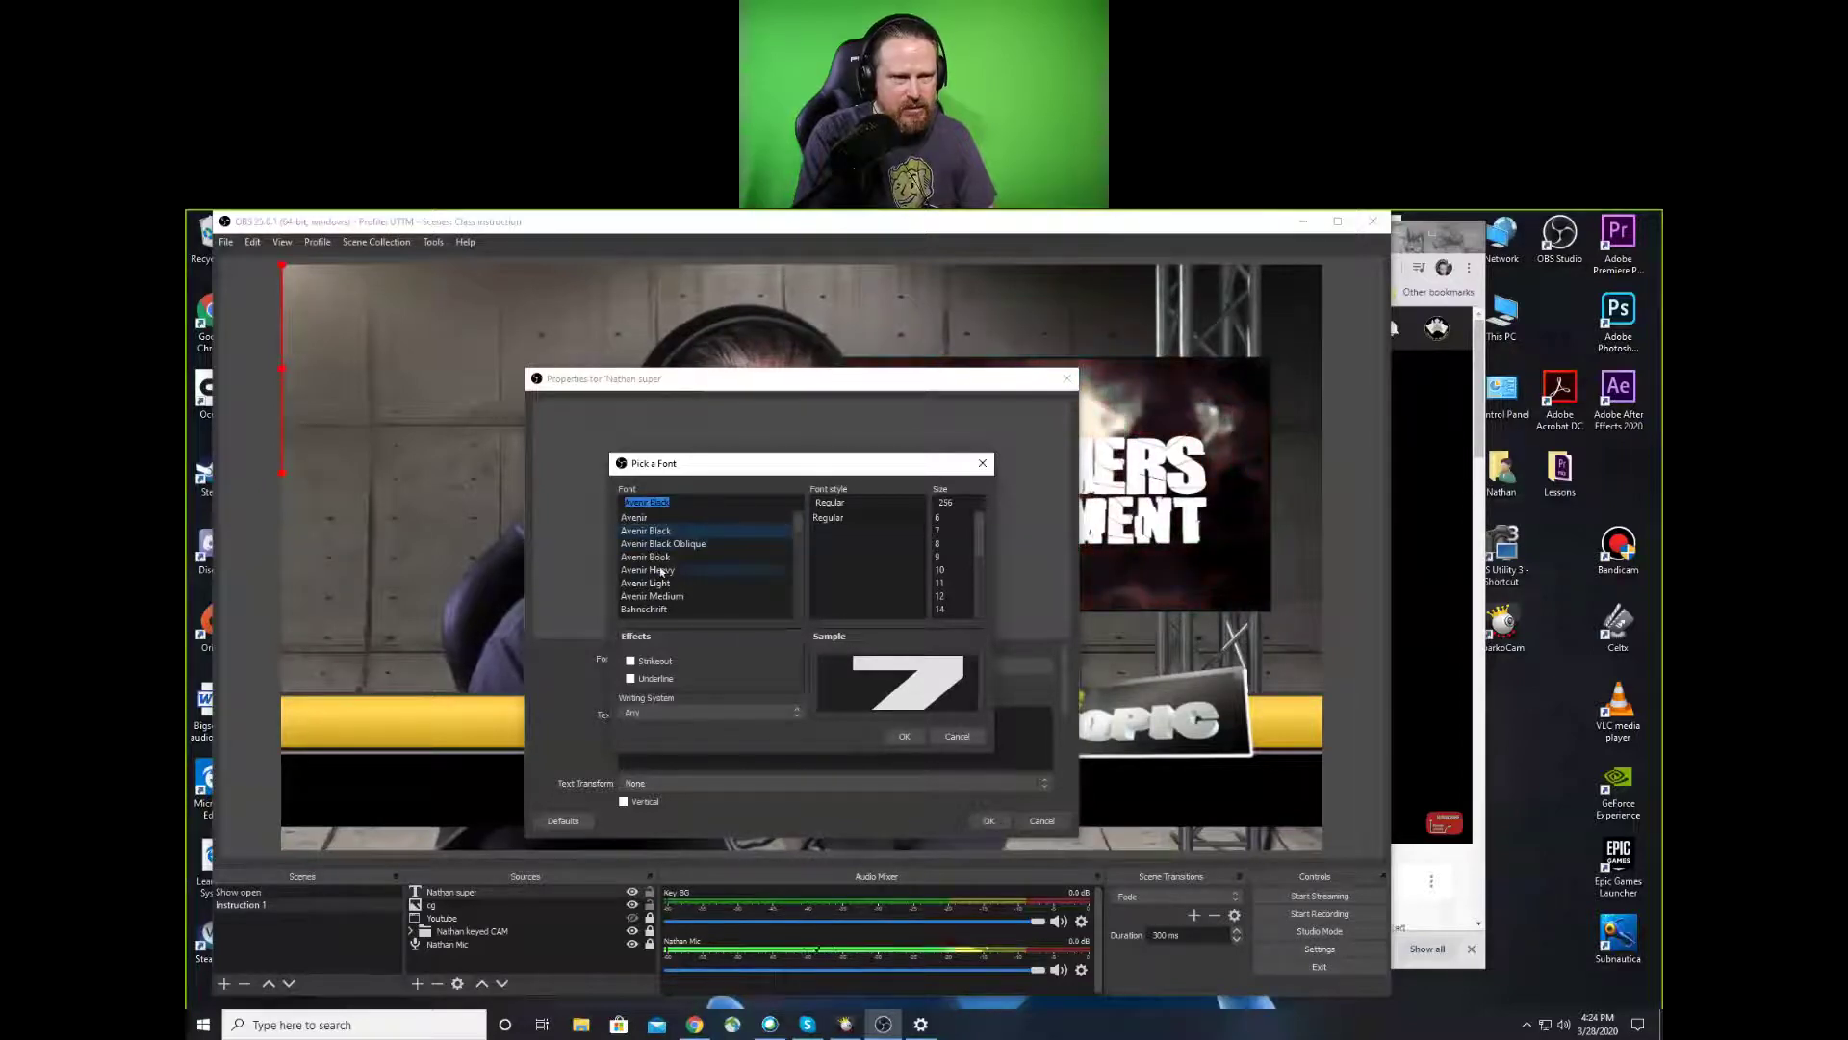
left_click(901, 738)
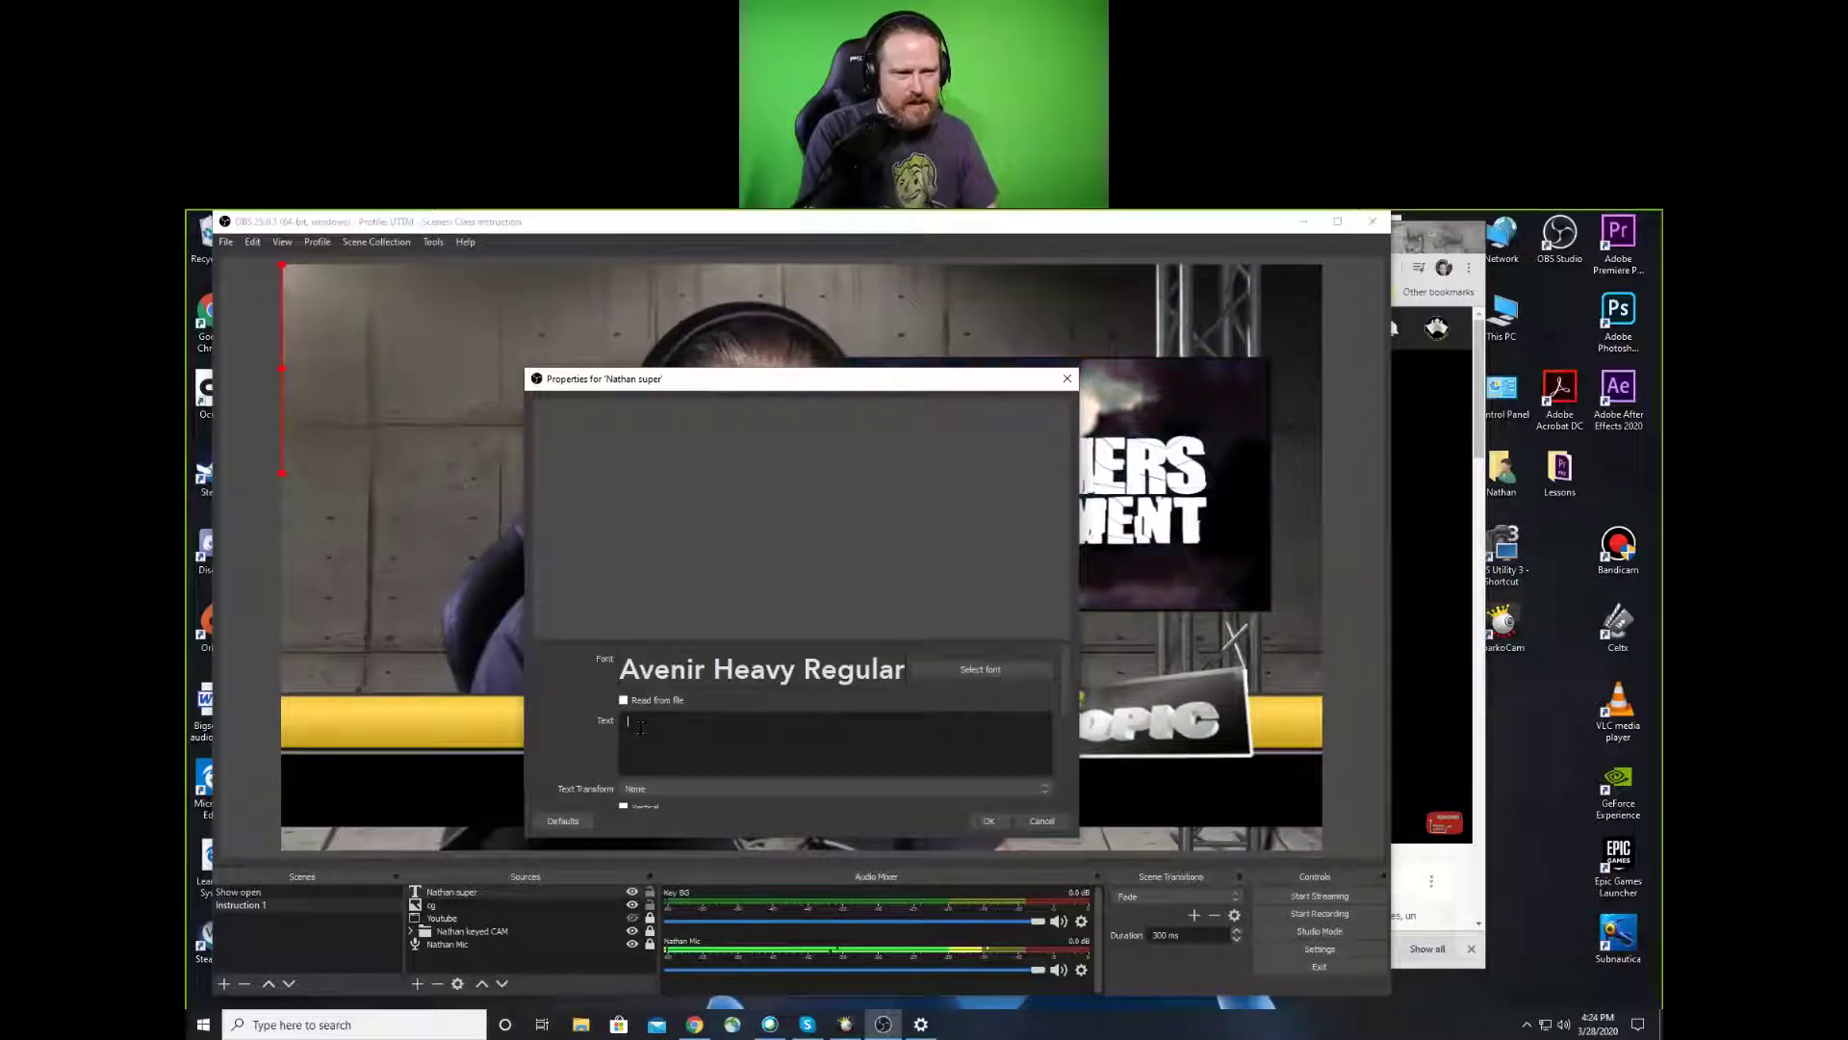
Enter the presenter's full name as the text and shrink it to fit on the graphic's yellow bar
type("Nath")
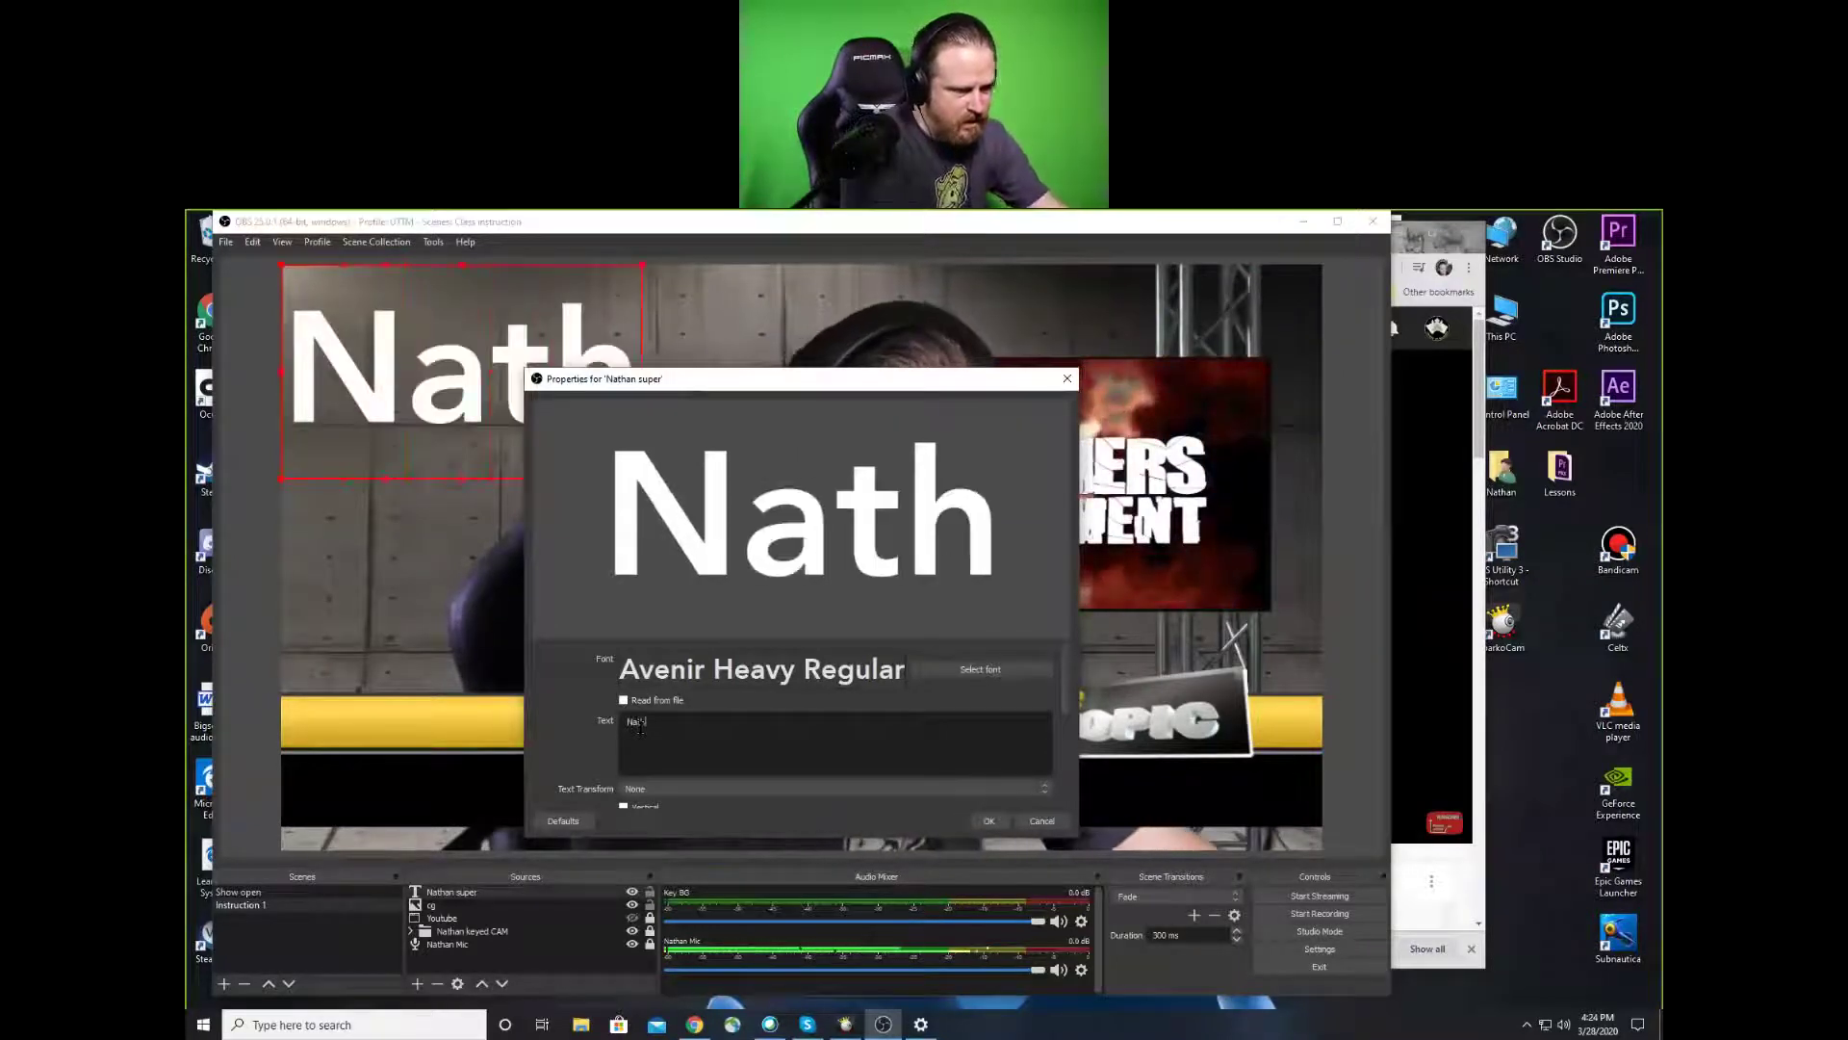
type("an Ha")
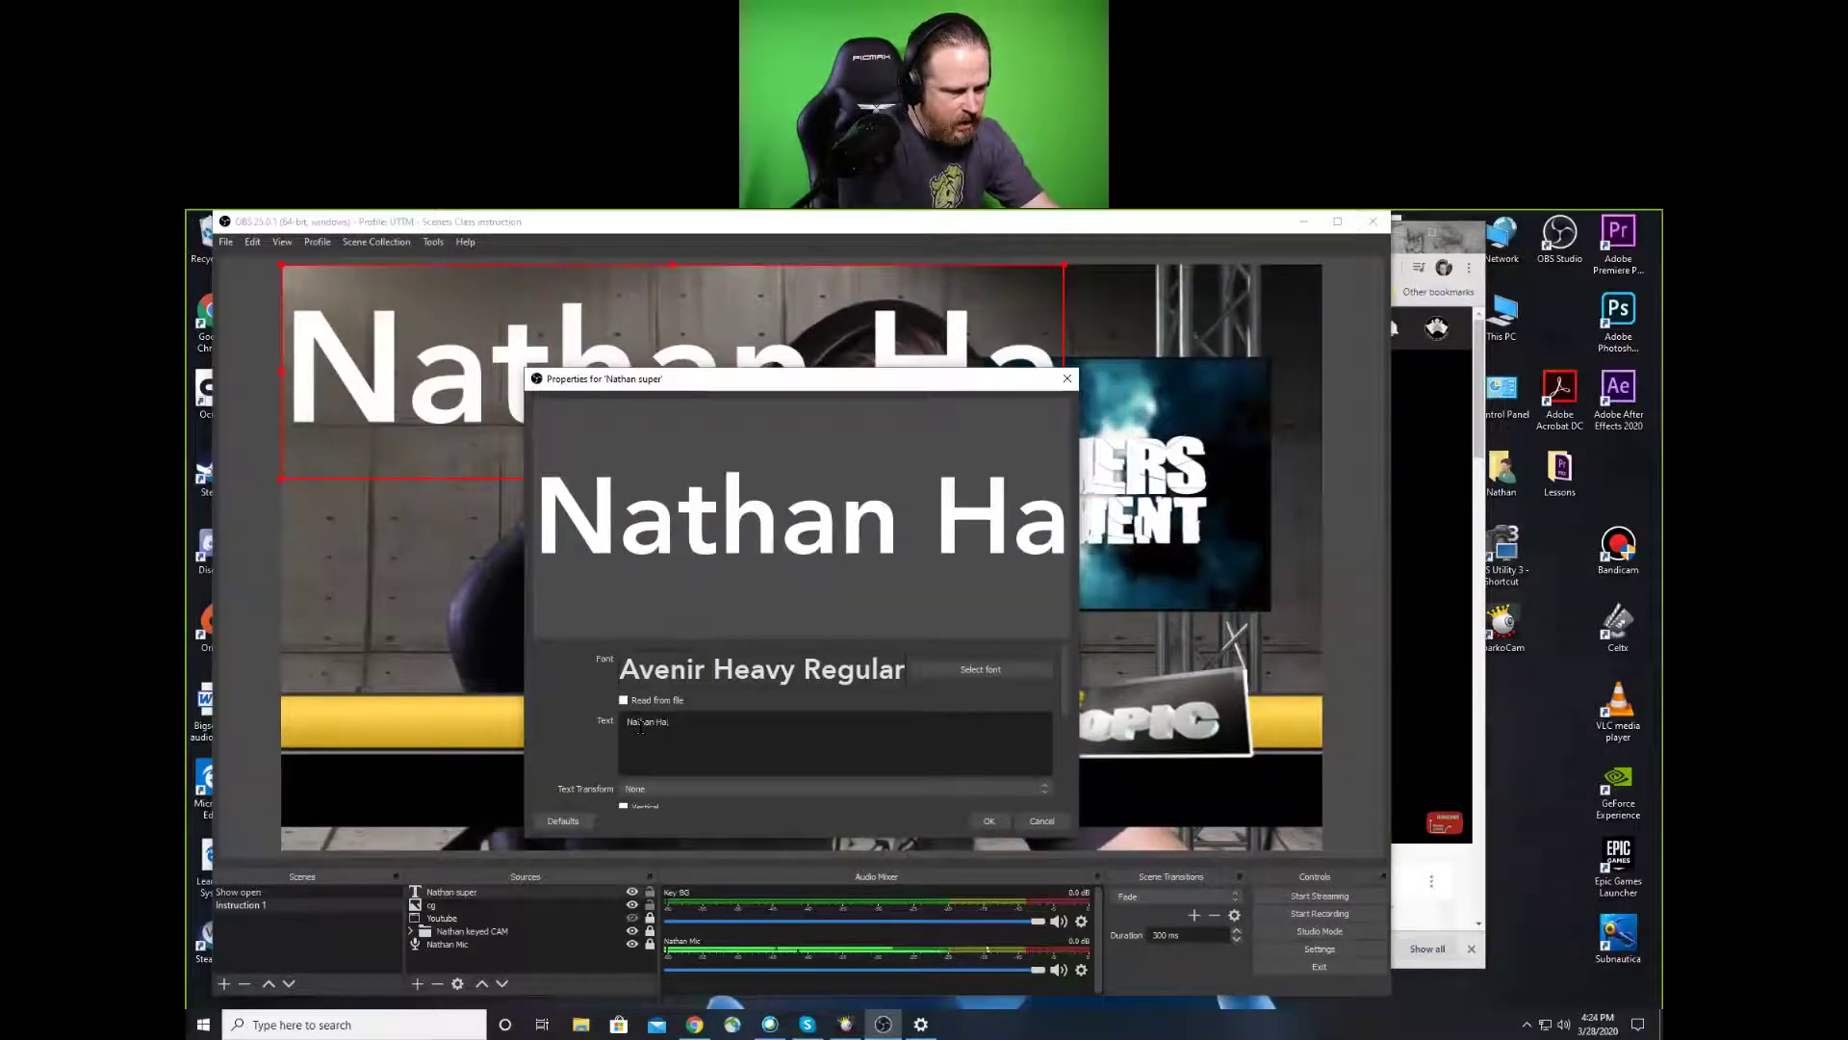
type("le")
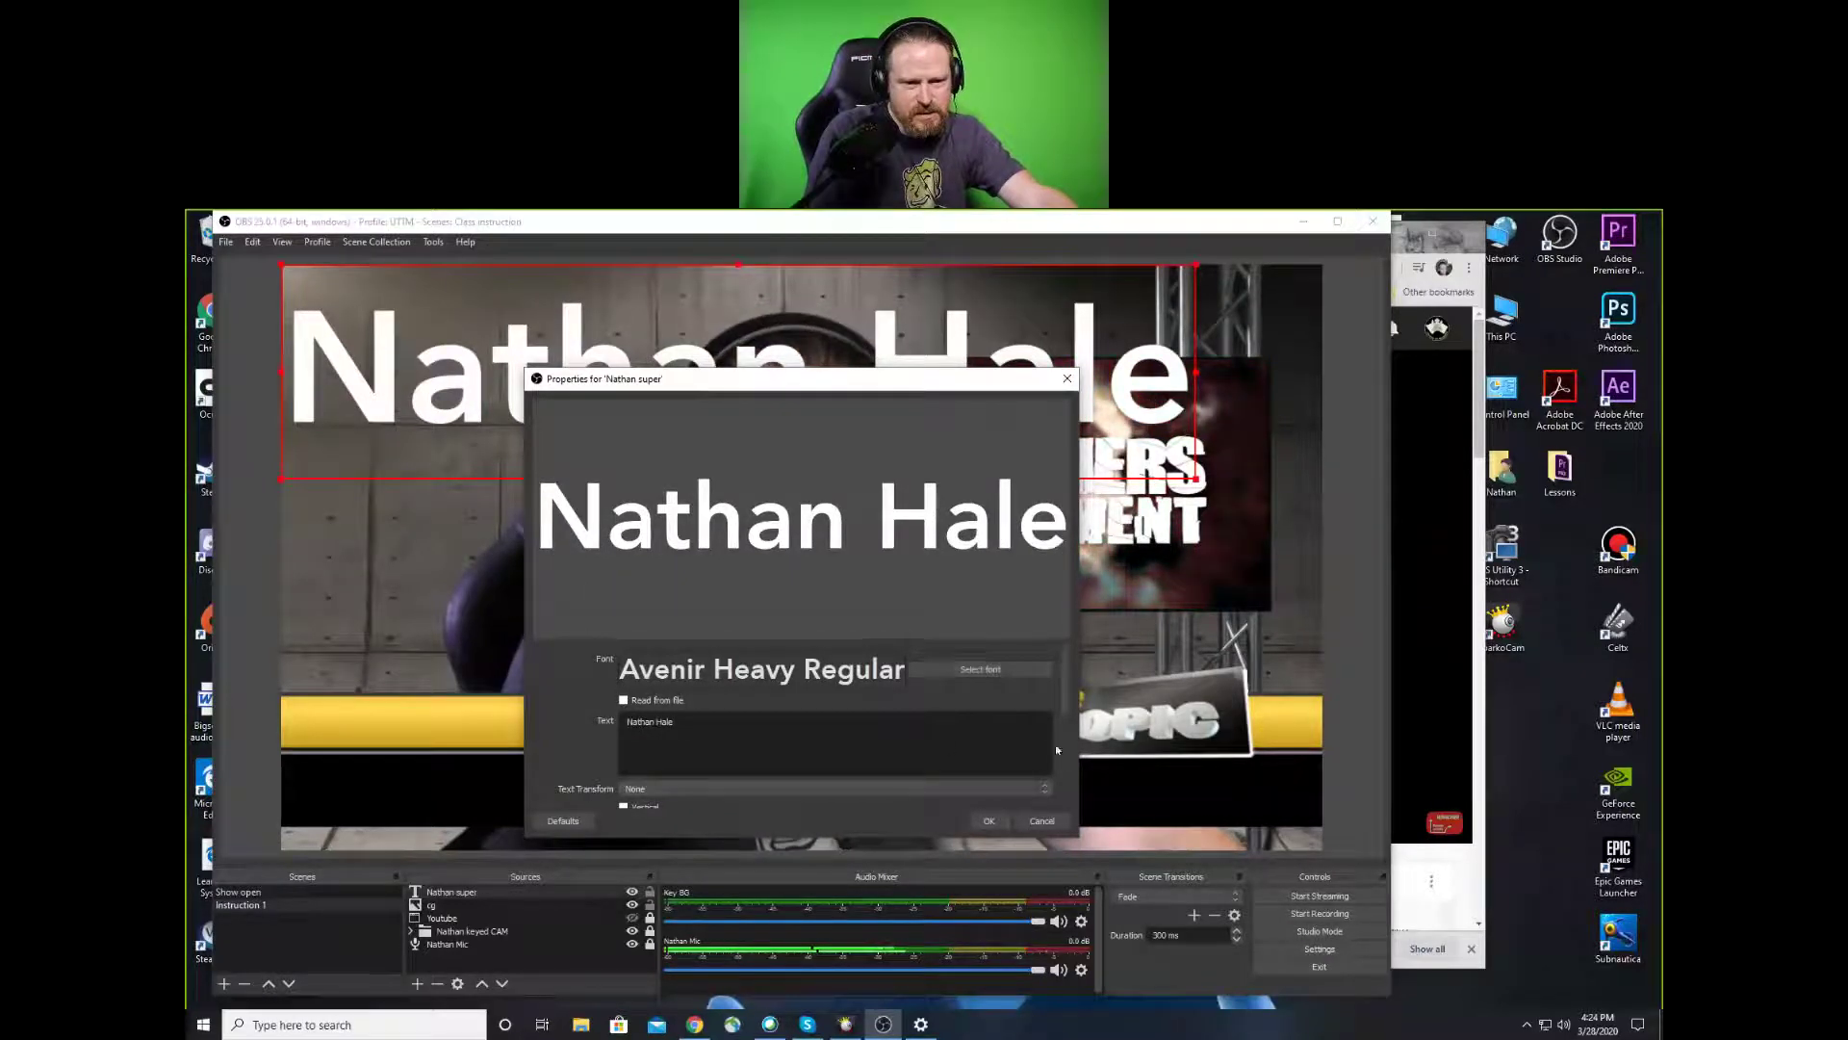
left_click(991, 821)
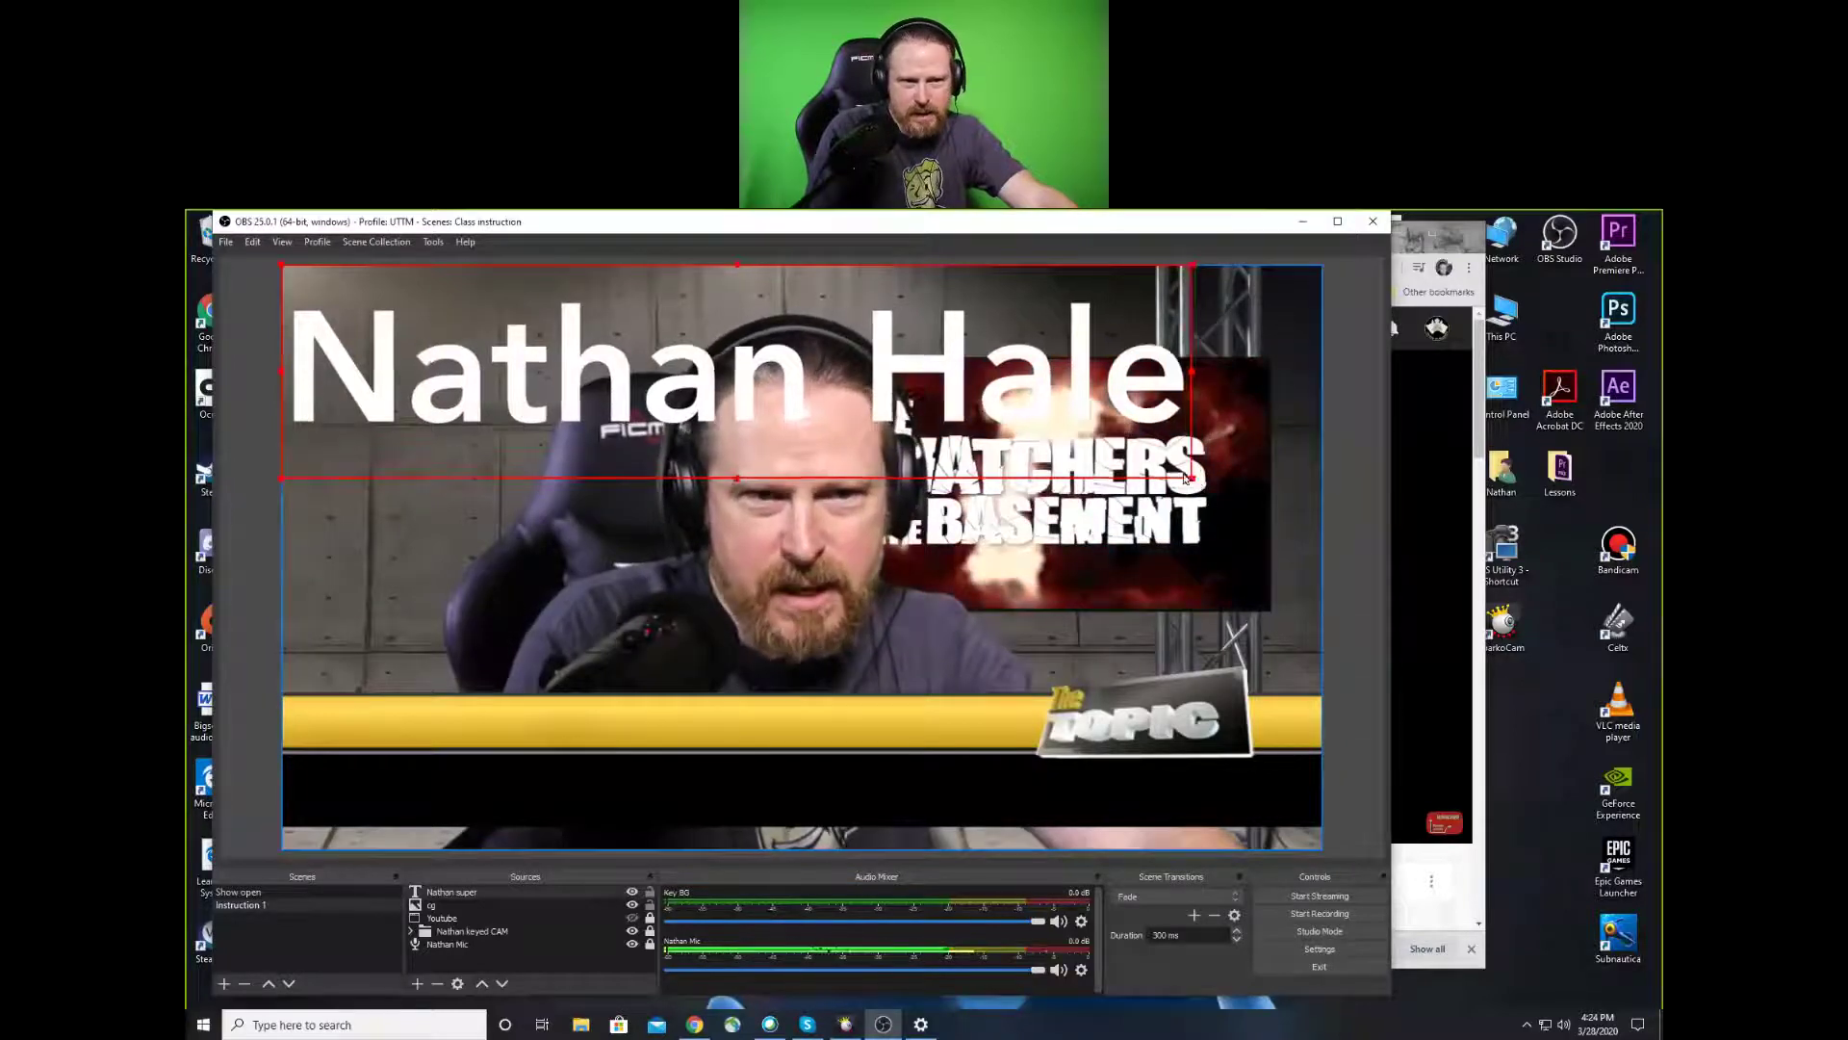
left_click_drag(1186, 478, 557, 725)
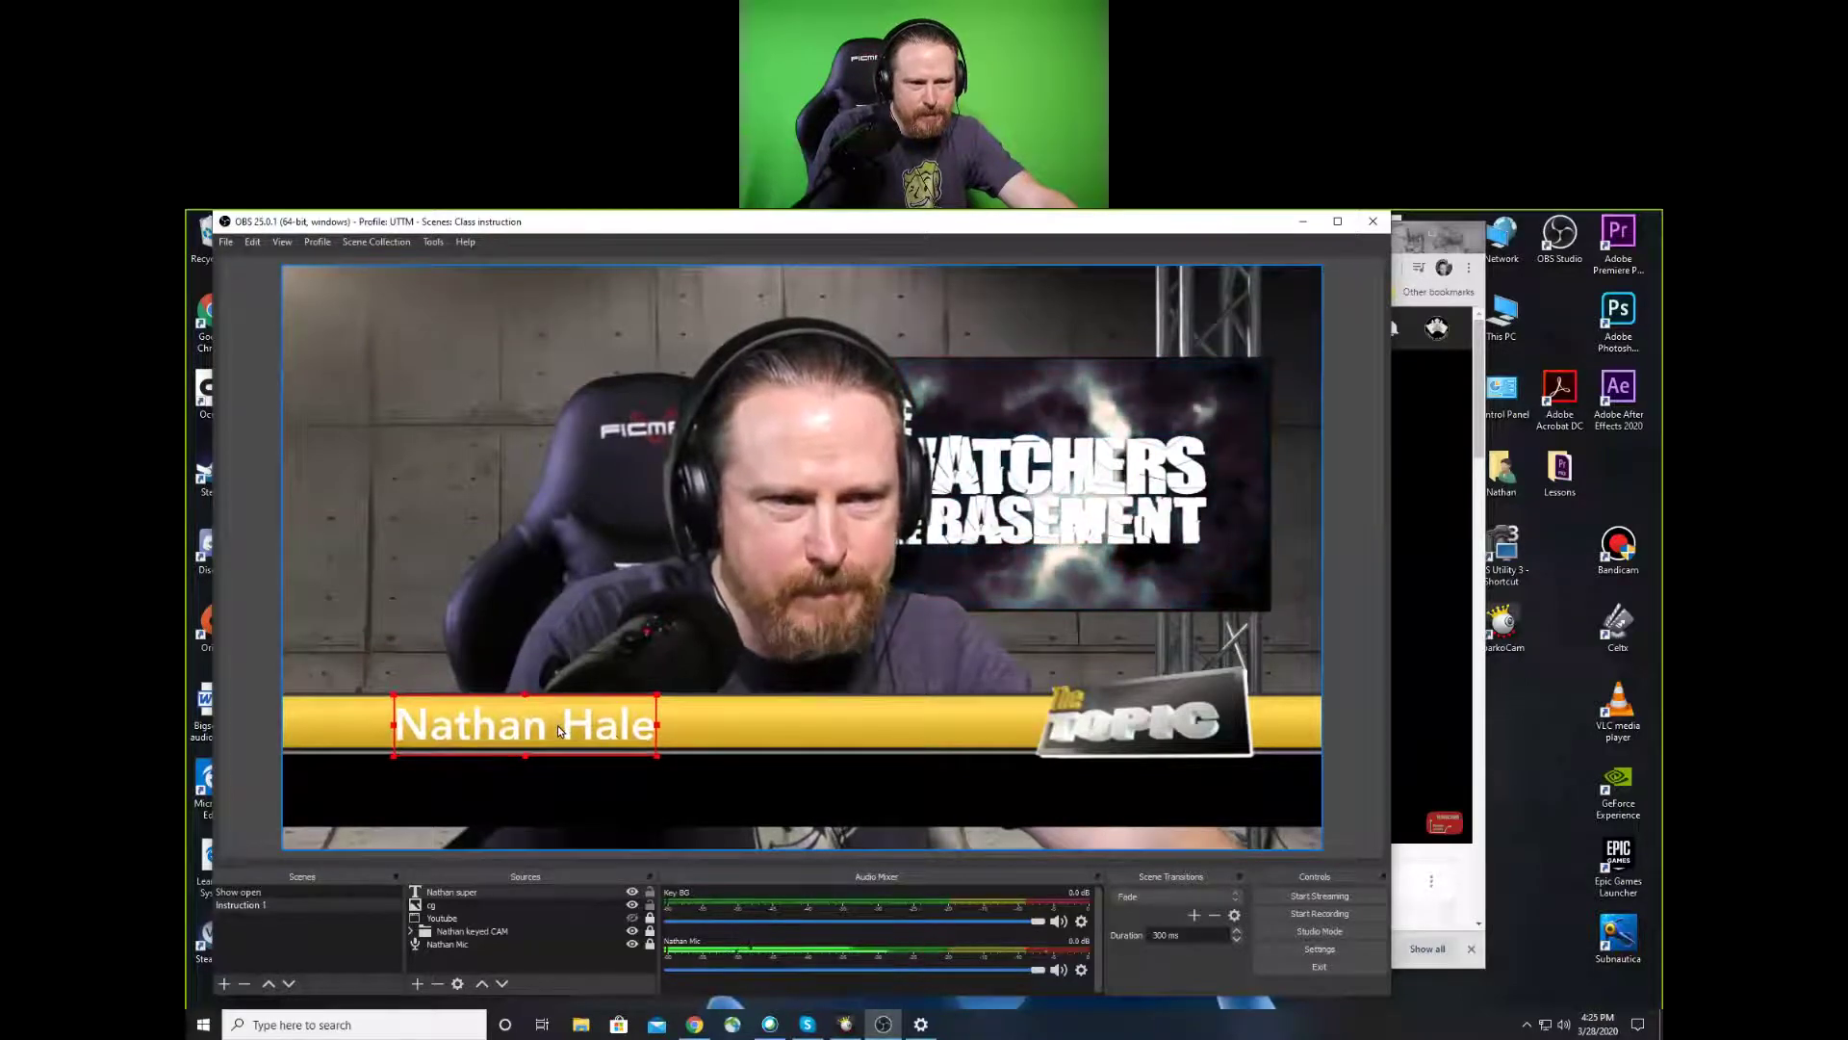
Add a black (#000000) outline to the presenter's name text
double_click(448, 893)
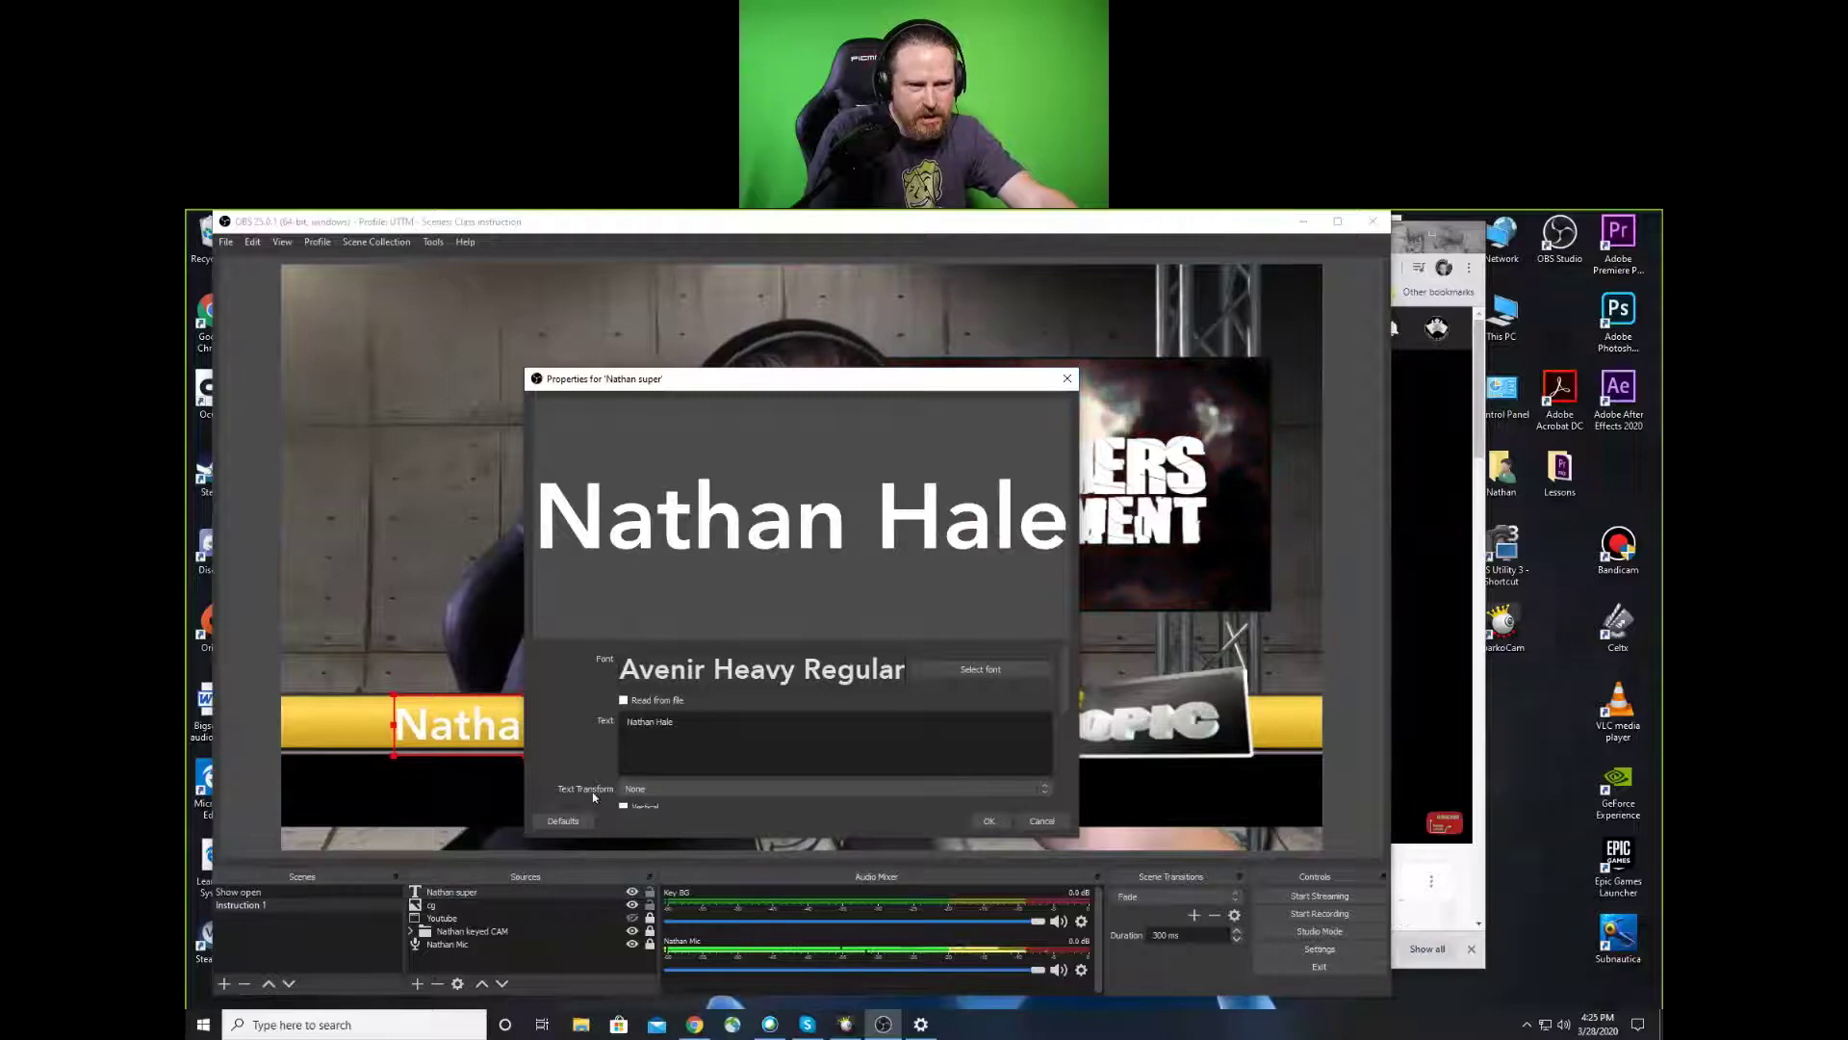
left_click(1045, 789)
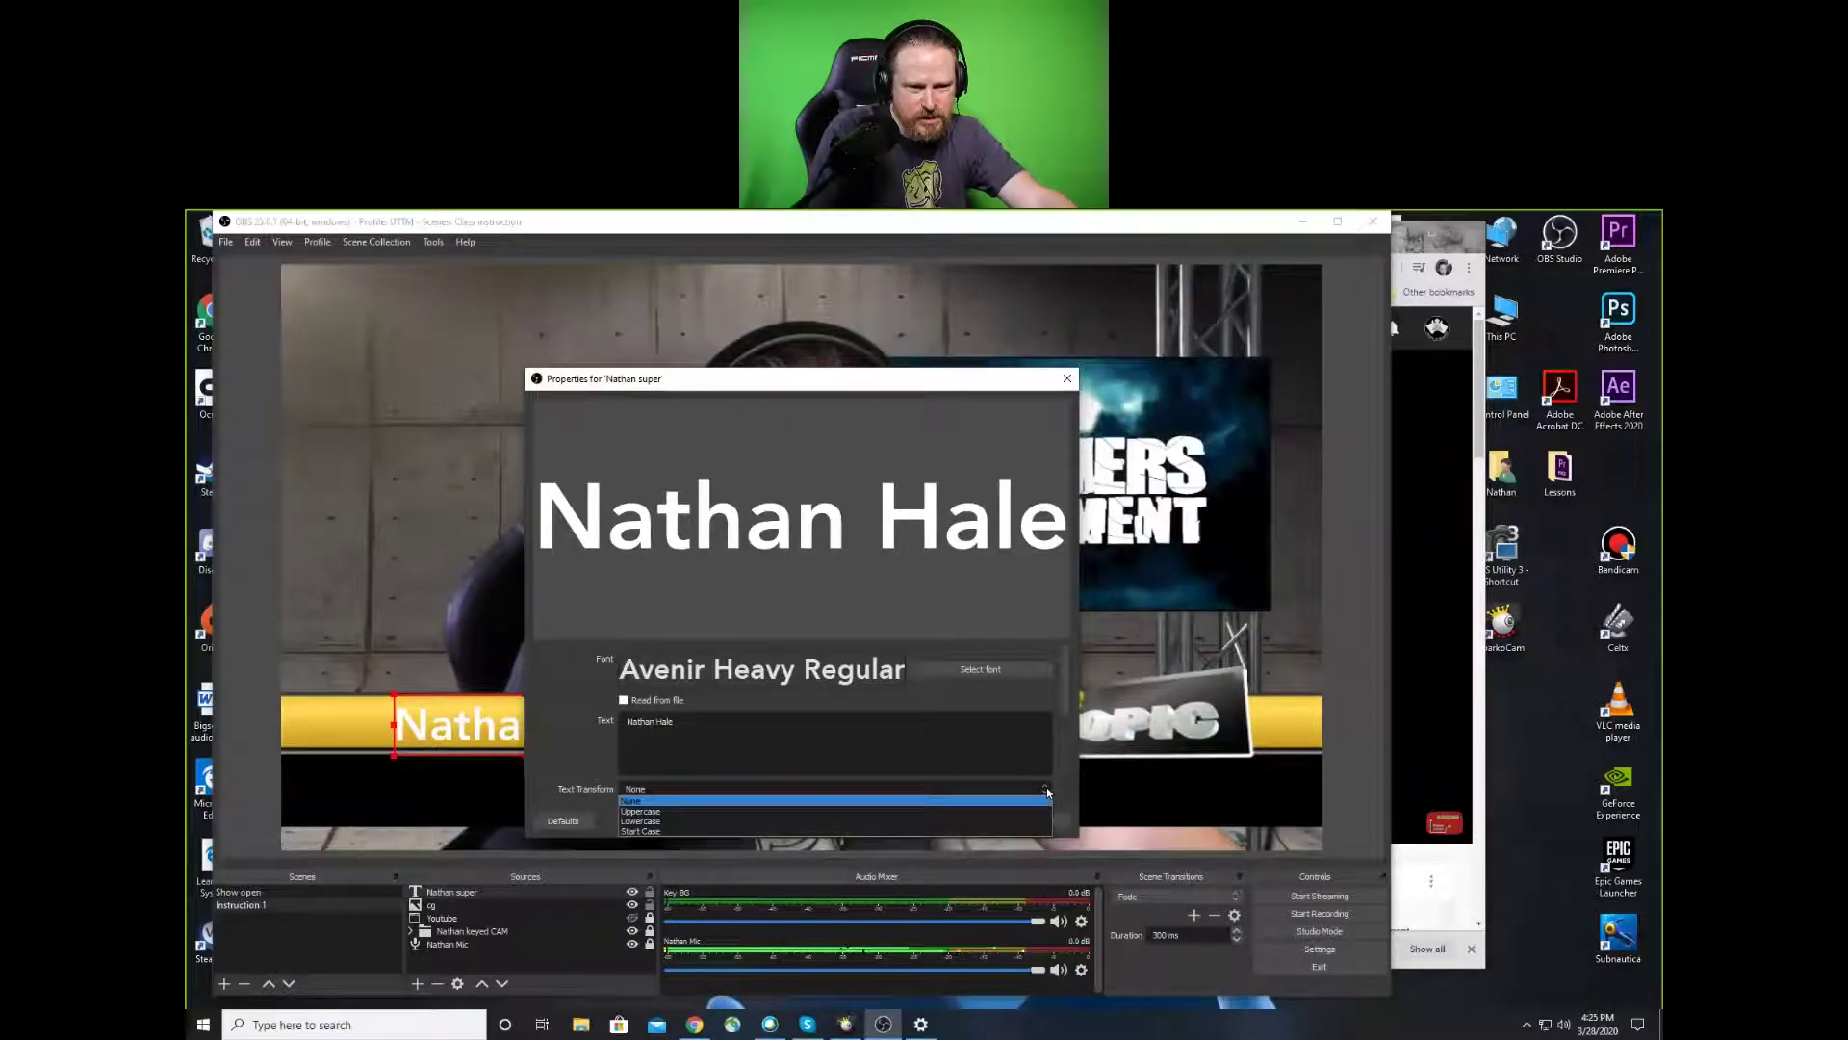
left_click(1047, 787)
scroll(1068, 780, "down", 5)
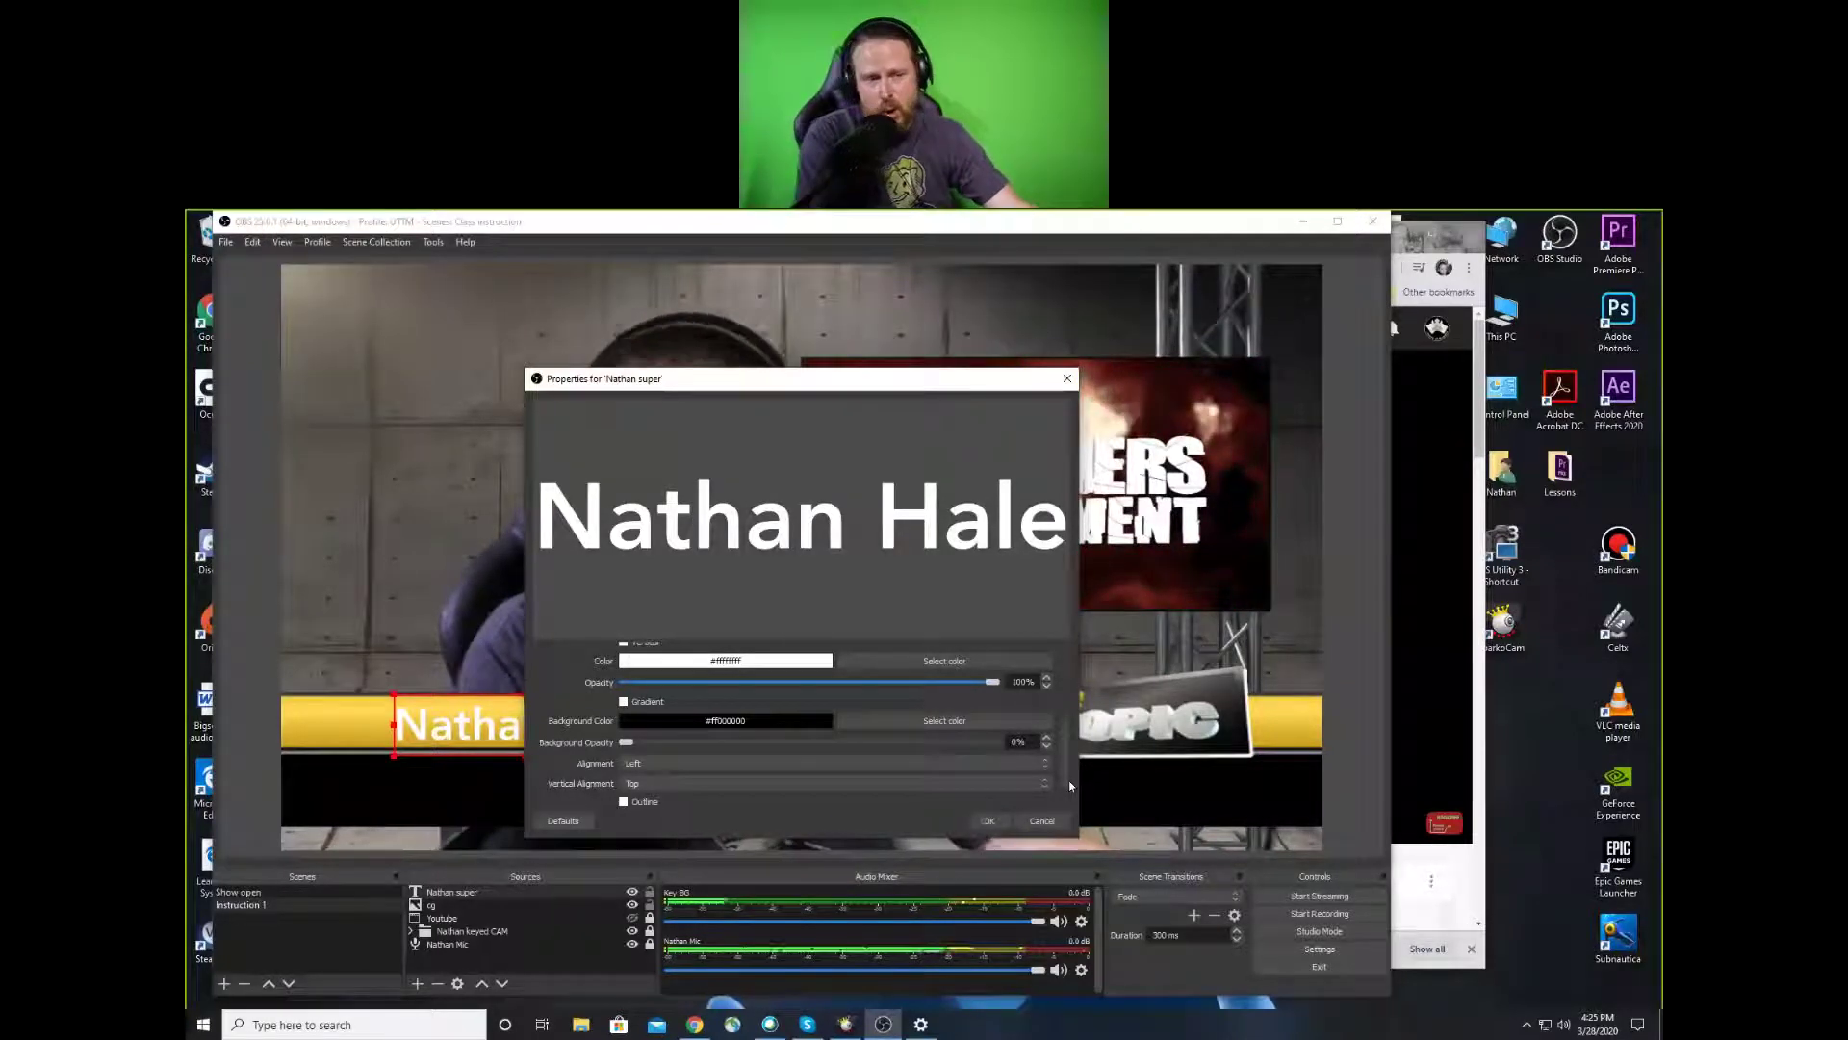
left_click(624, 803)
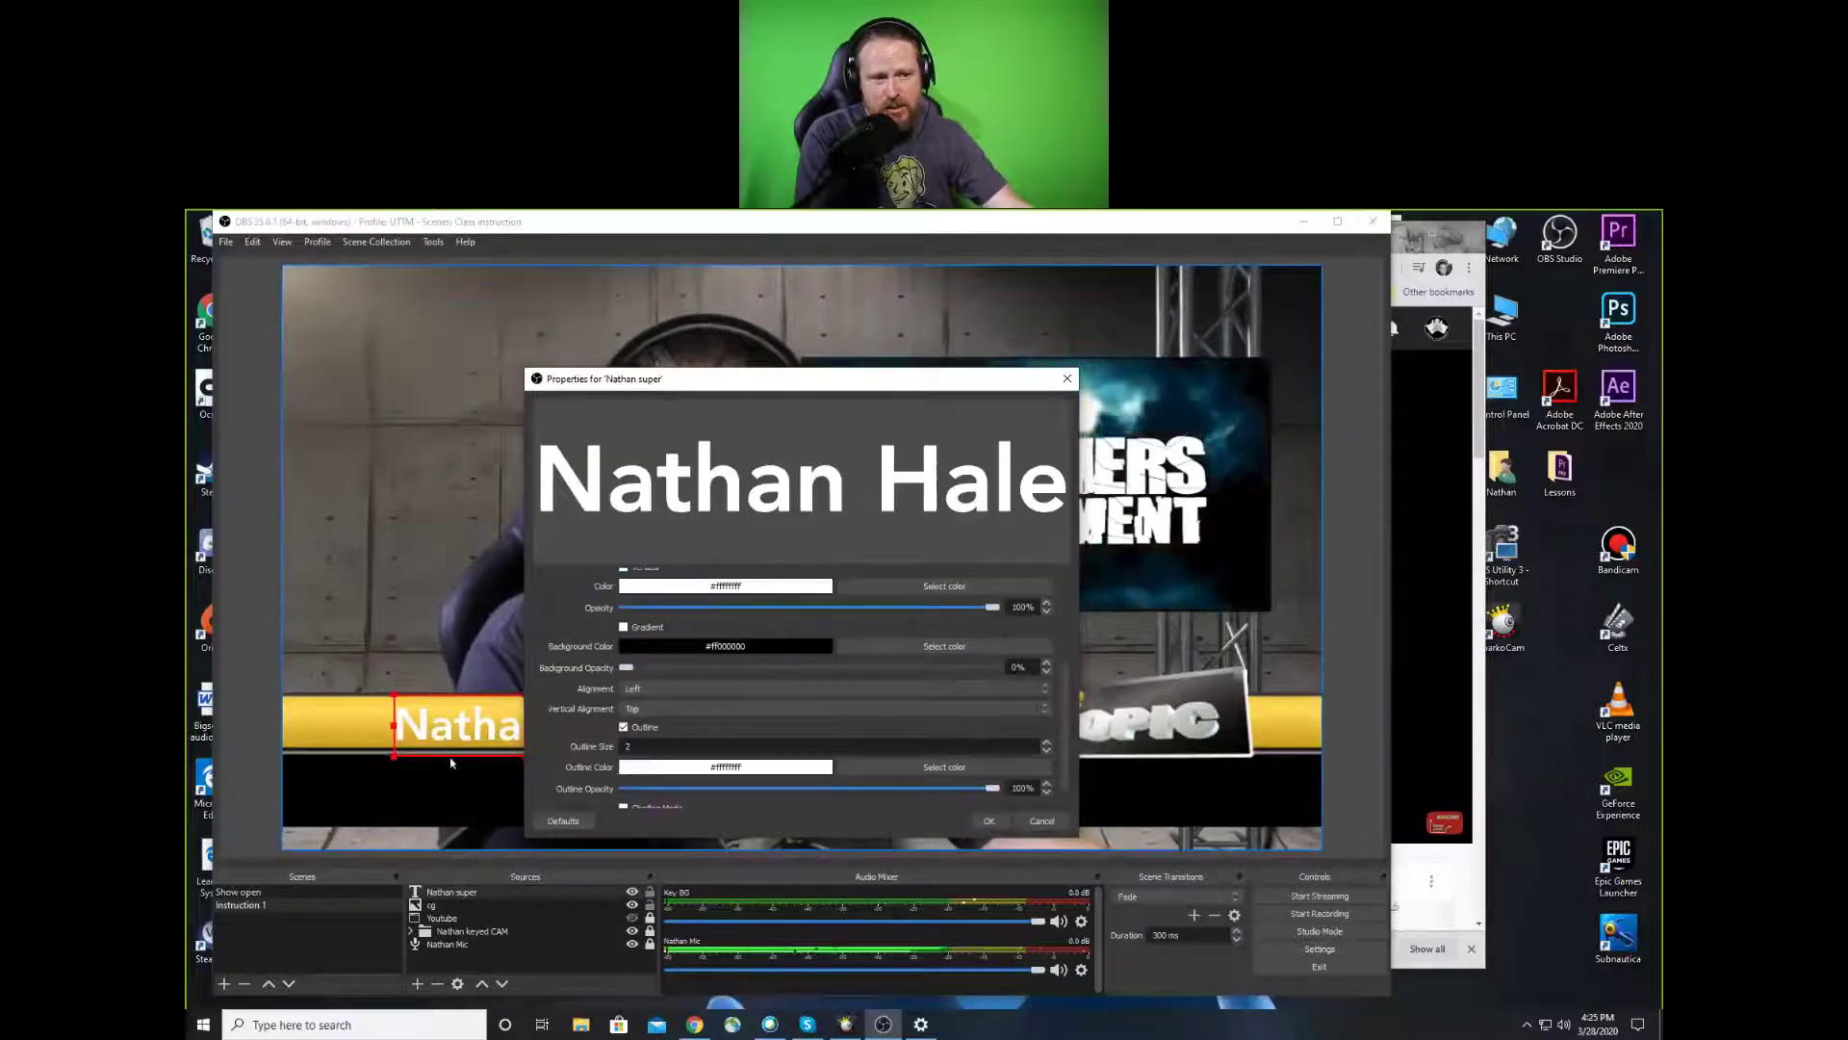
scroll(1058, 746, "down", 2)
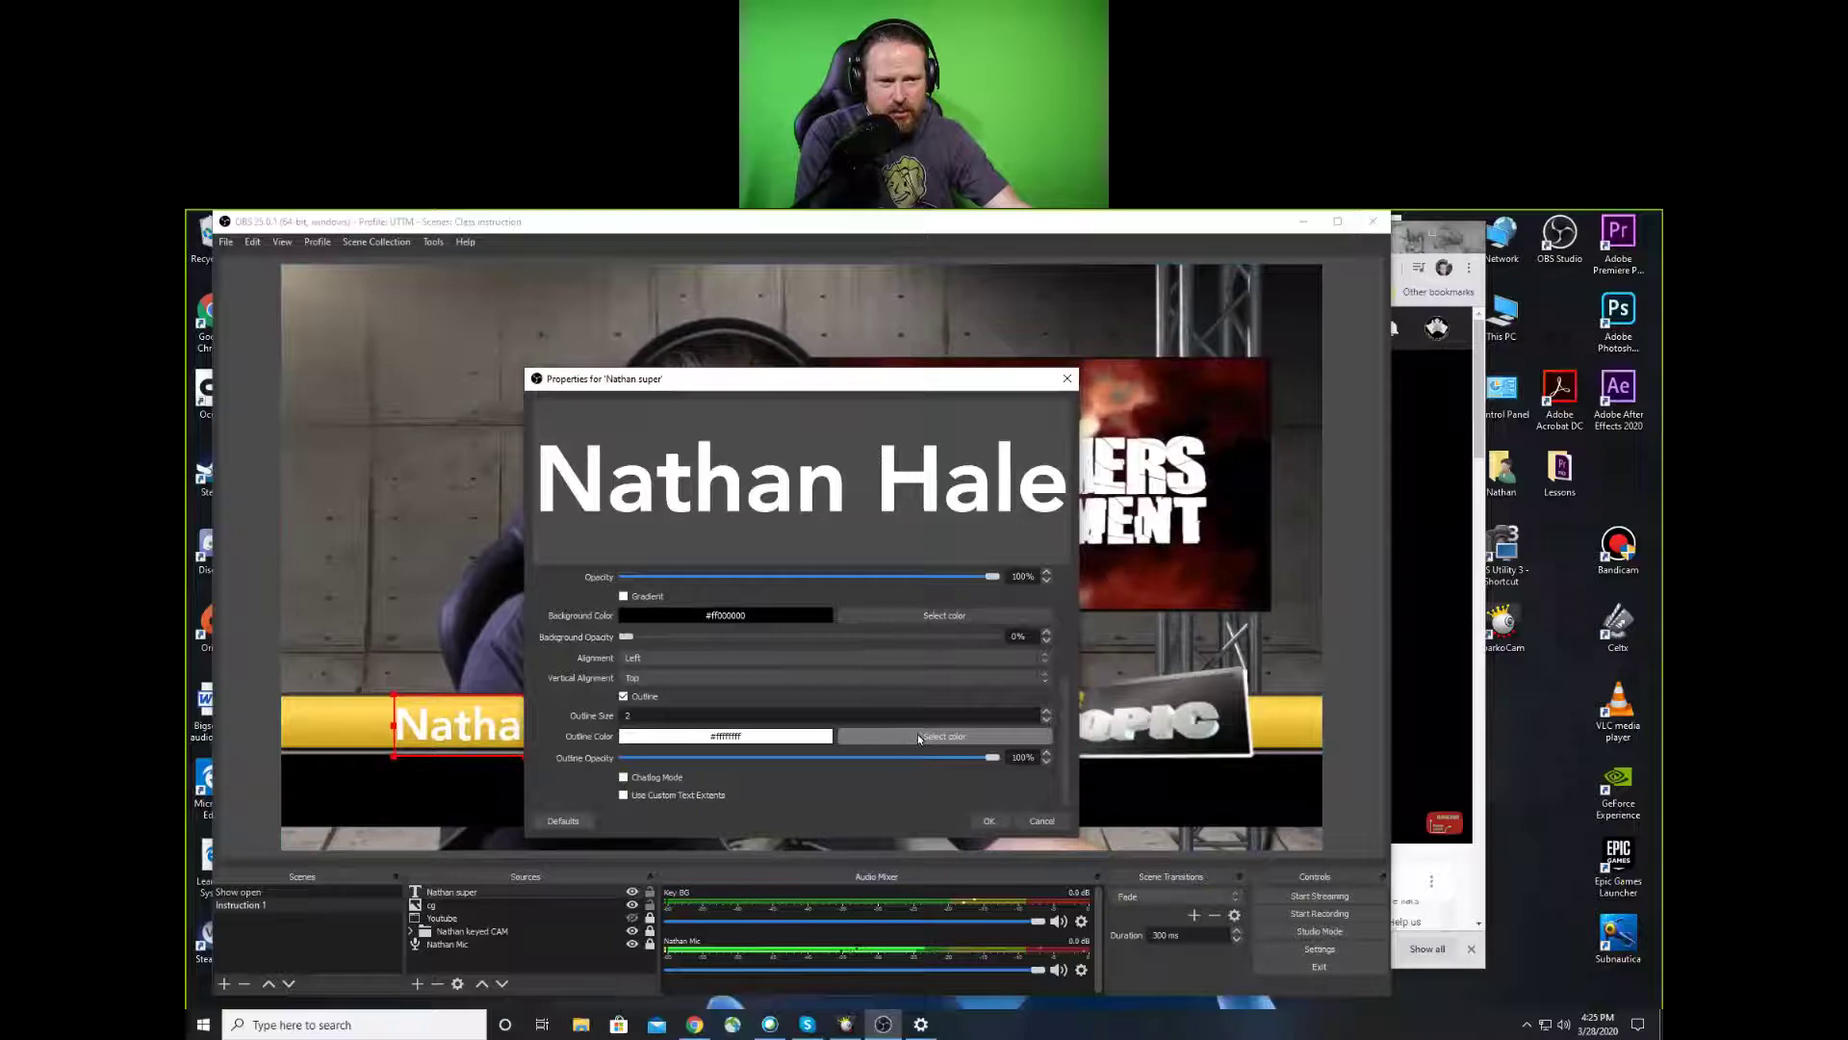
left_click(918, 737)
left_click(620, 495)
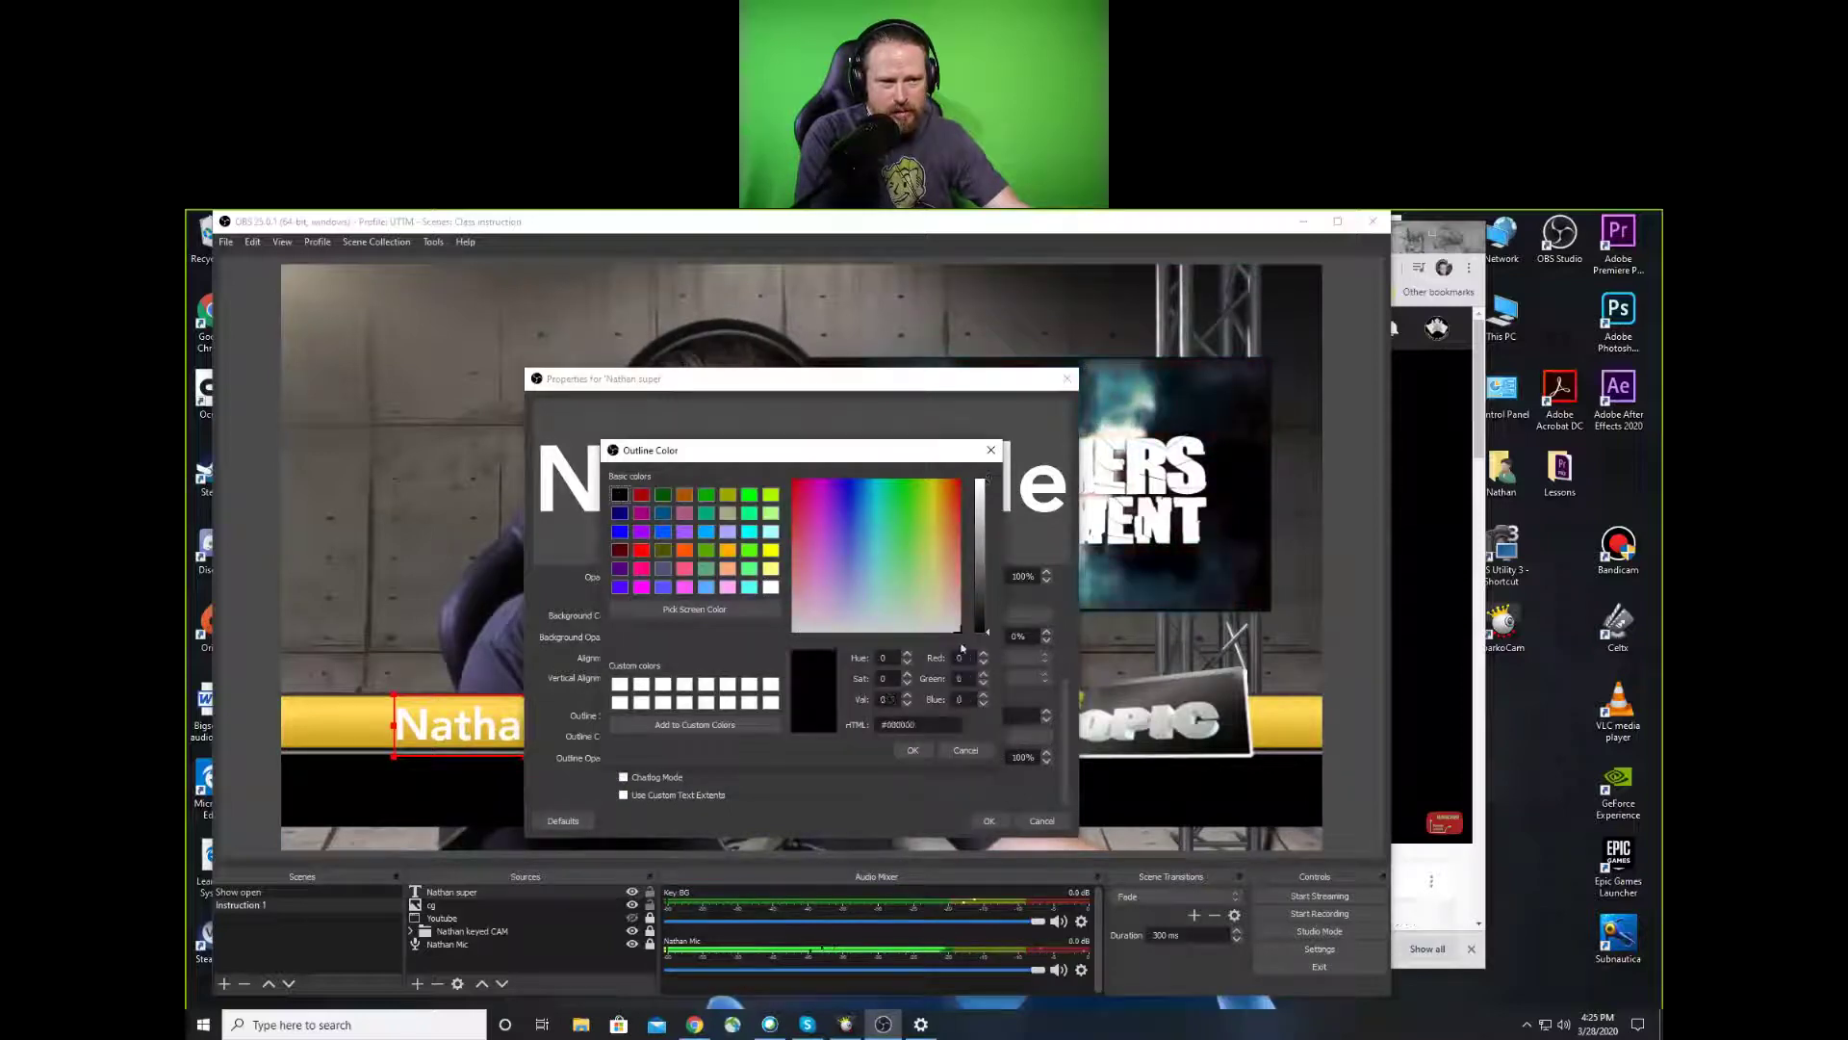
left_click(914, 749)
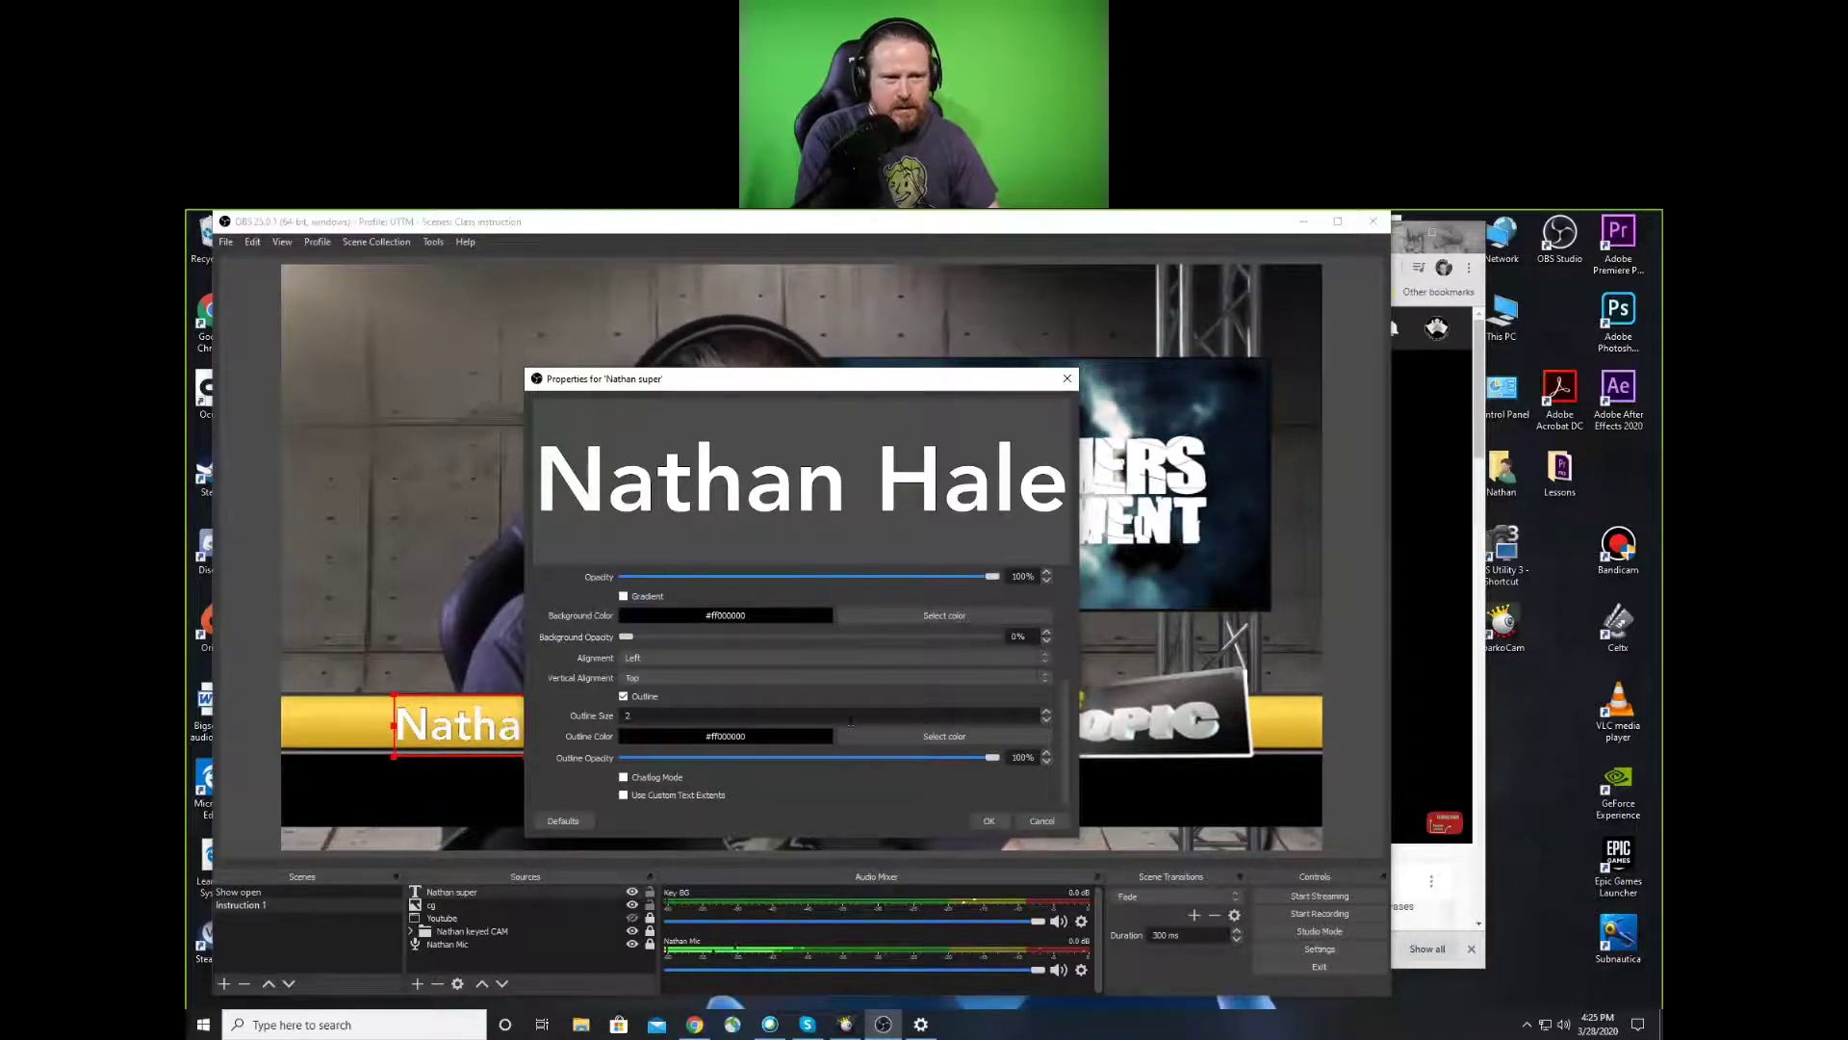
left_click(990, 821)
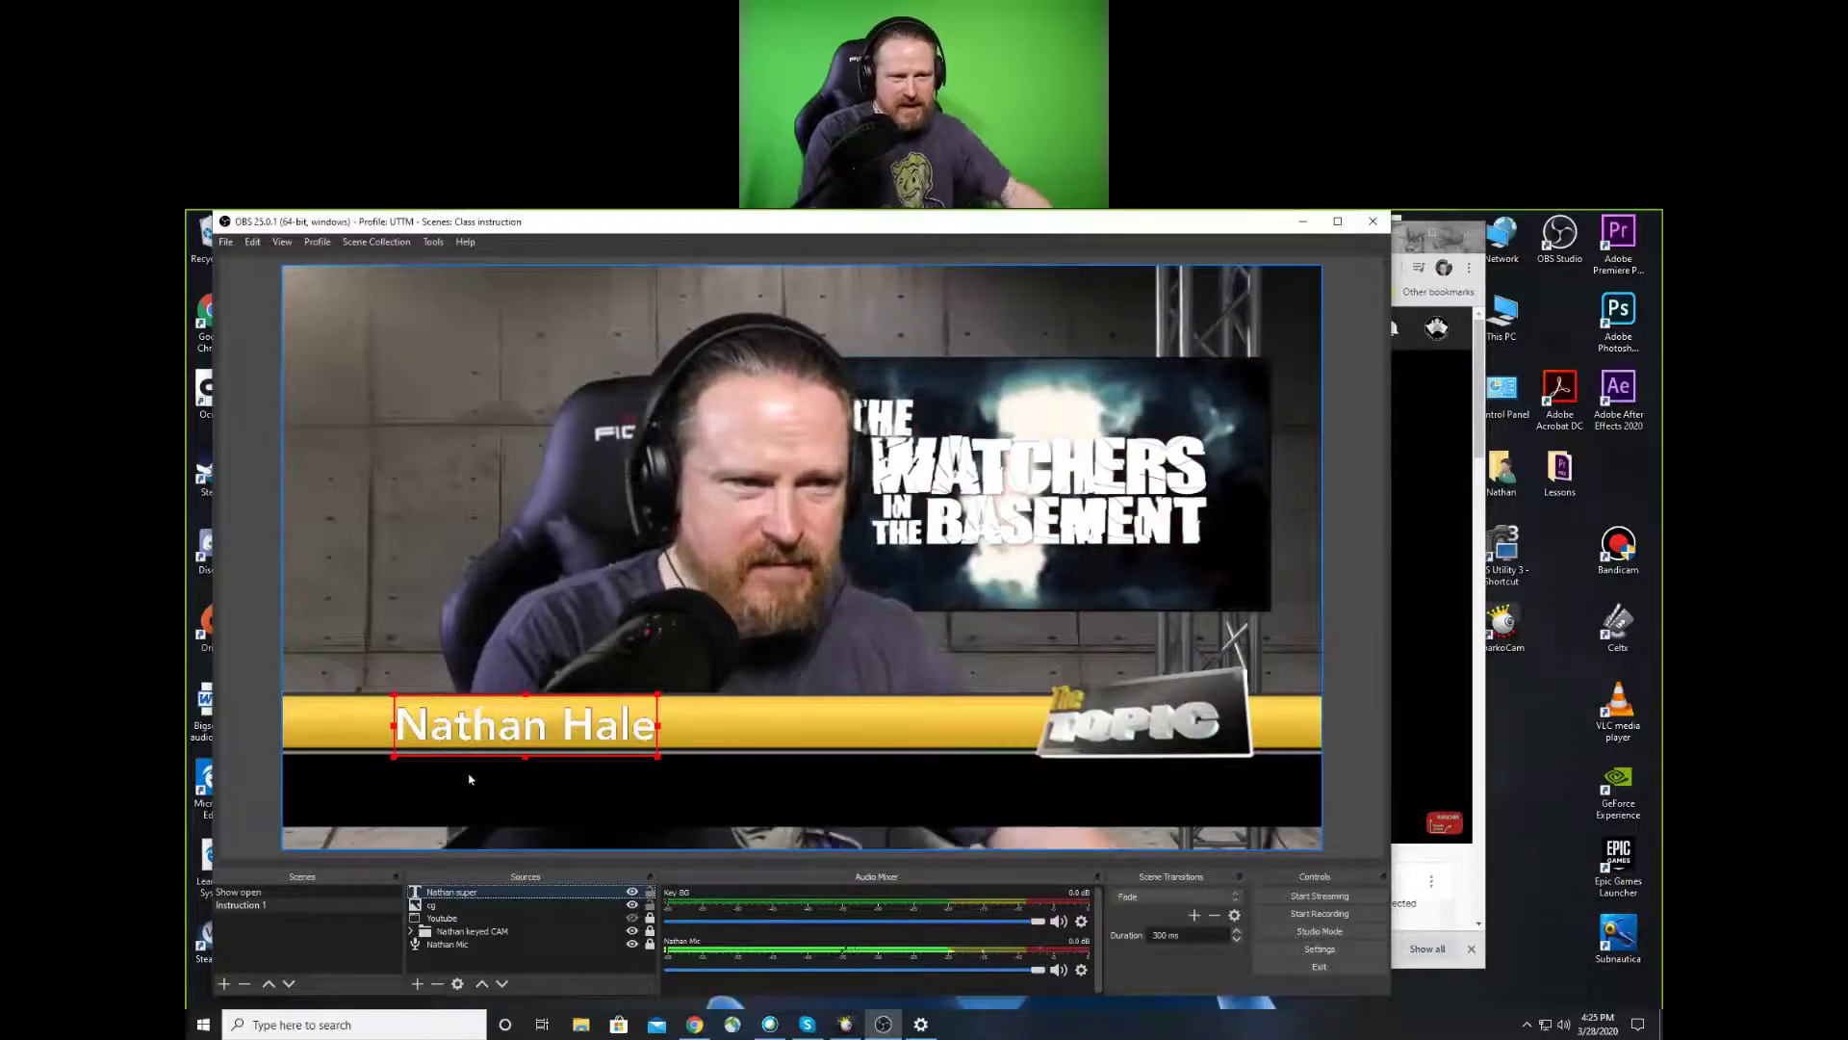
left_click(442, 787)
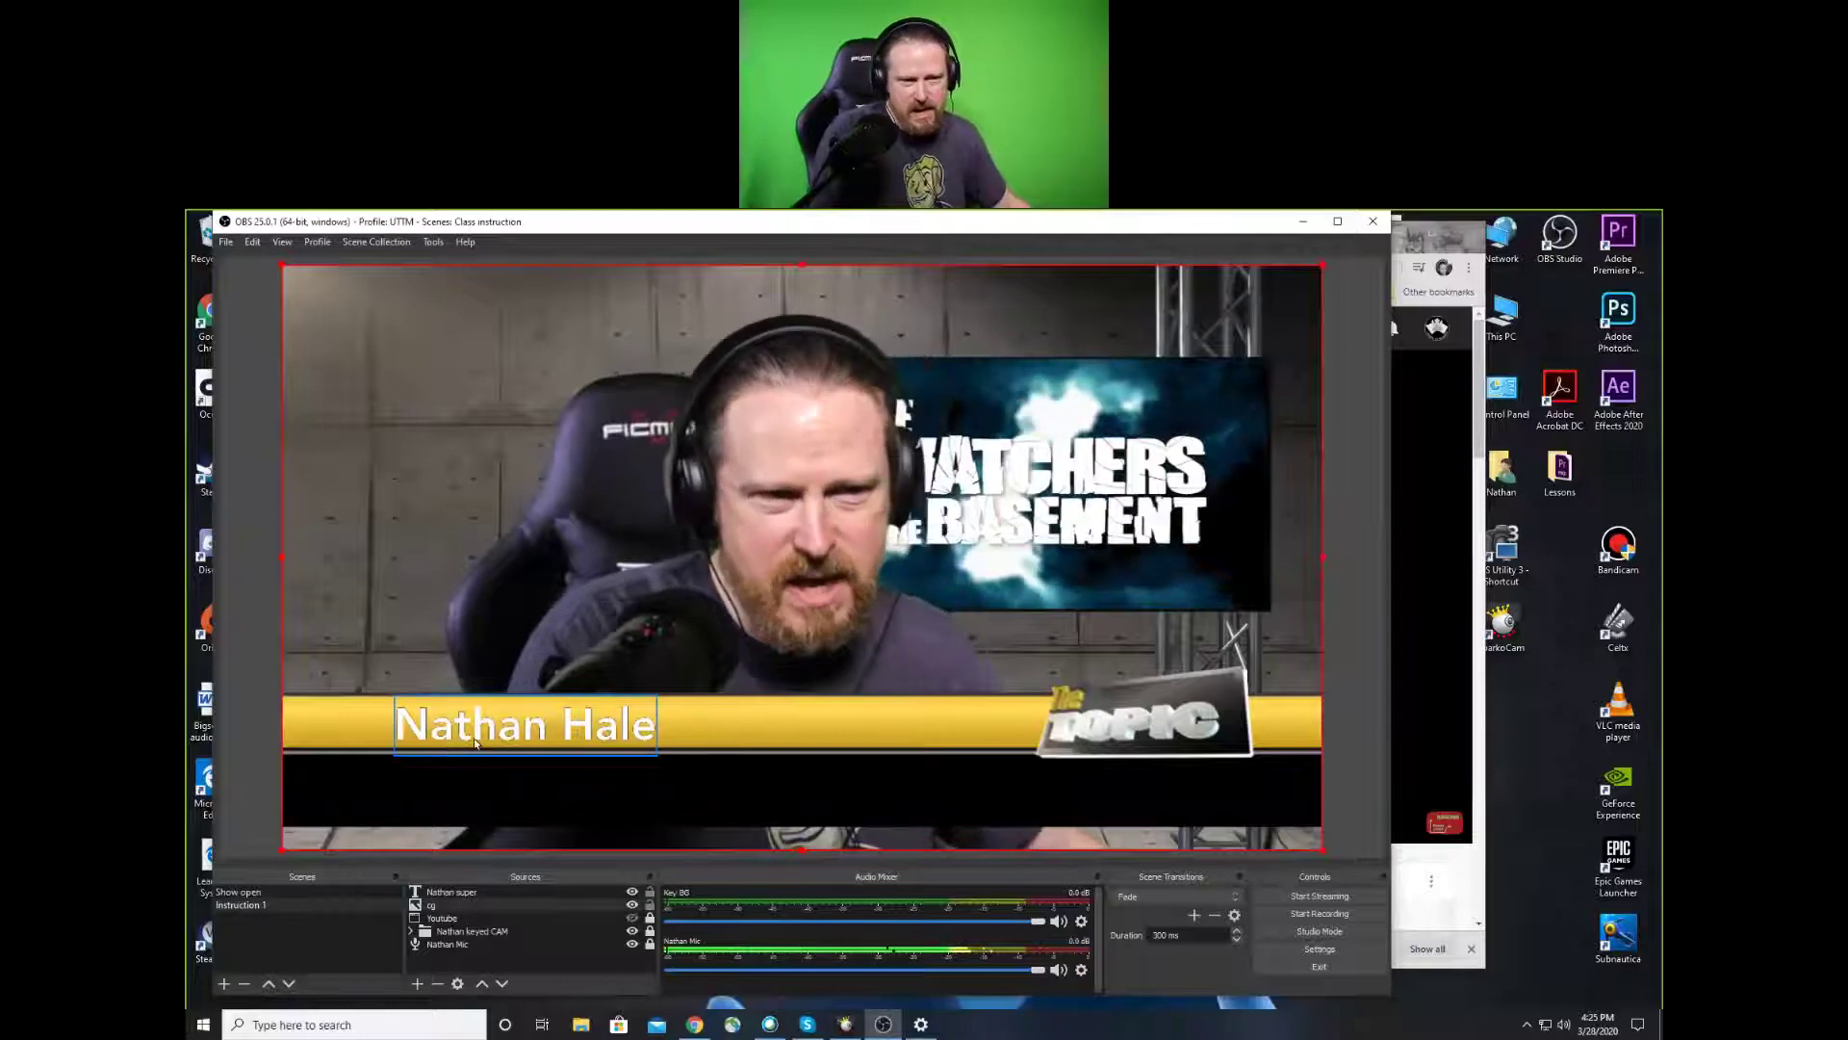
Add a new Text (GDI+) source named with the presenter's first name followed by "Super 2nd line"
left_click(430, 892)
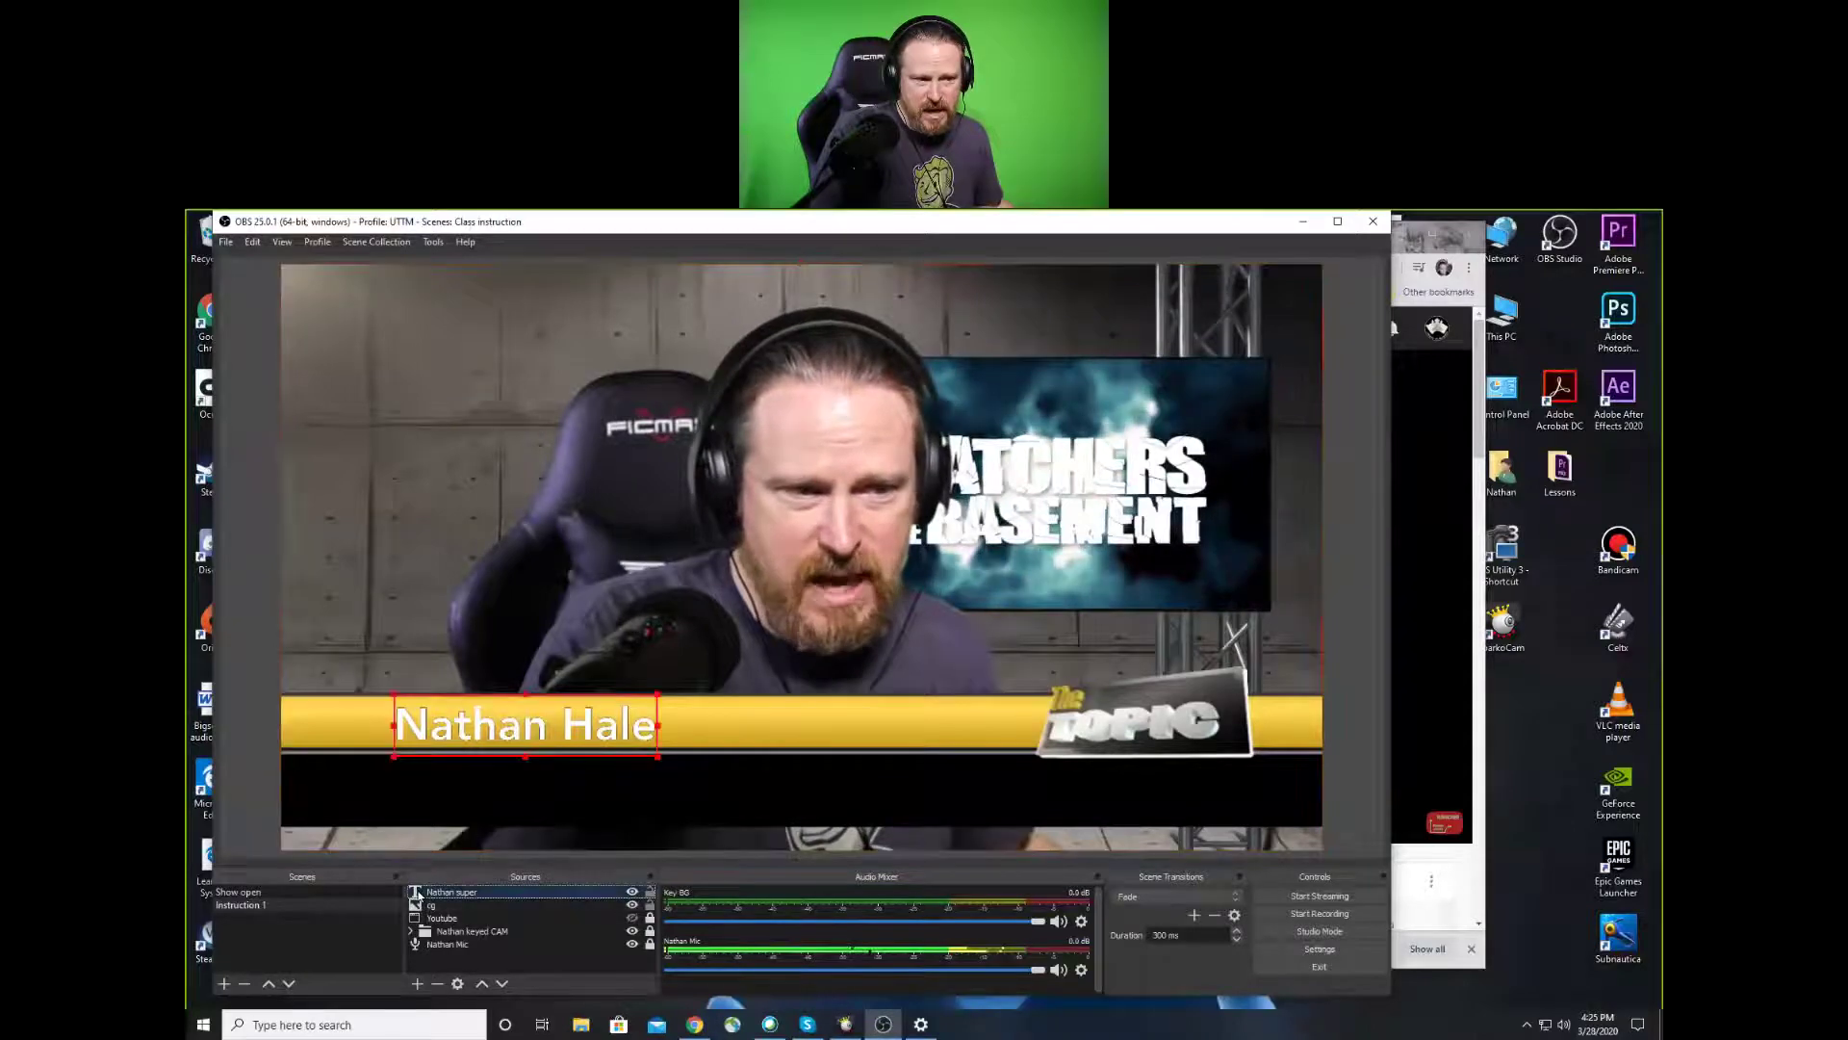
left_click(418, 983)
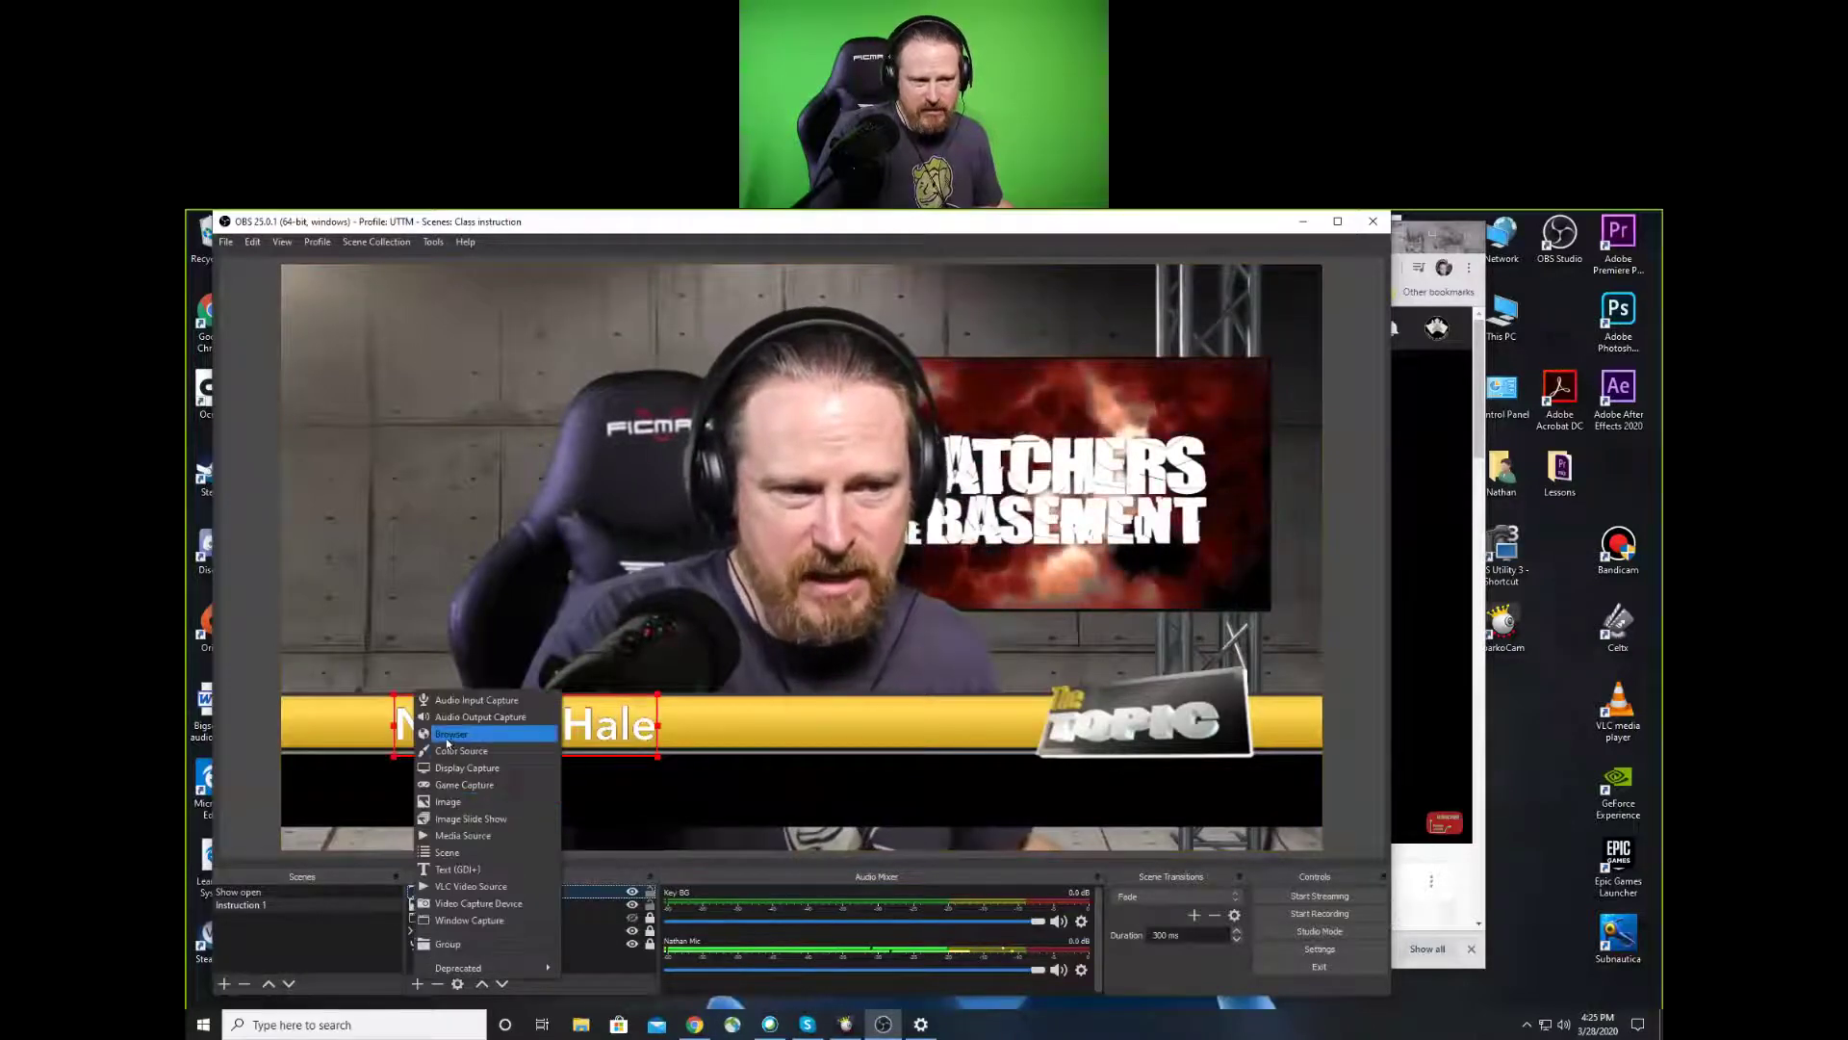
left_click(457, 870)
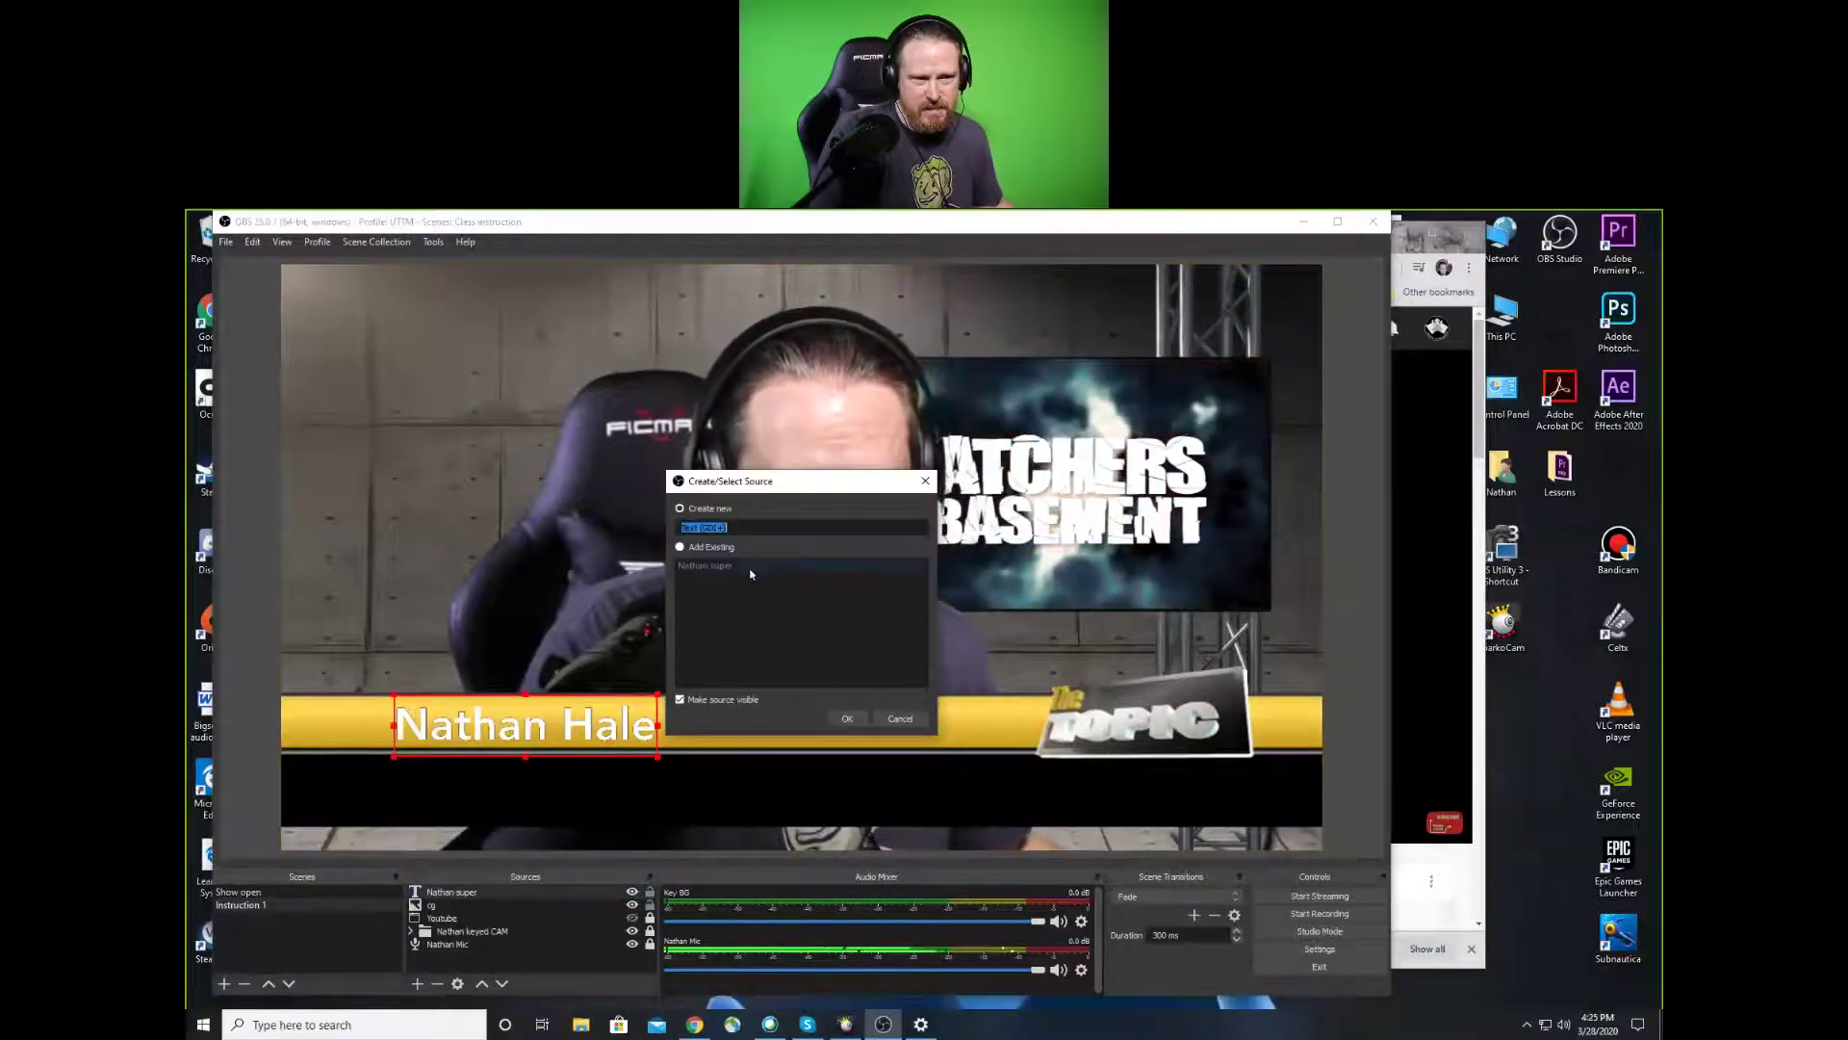
type("Nathan Super 2")
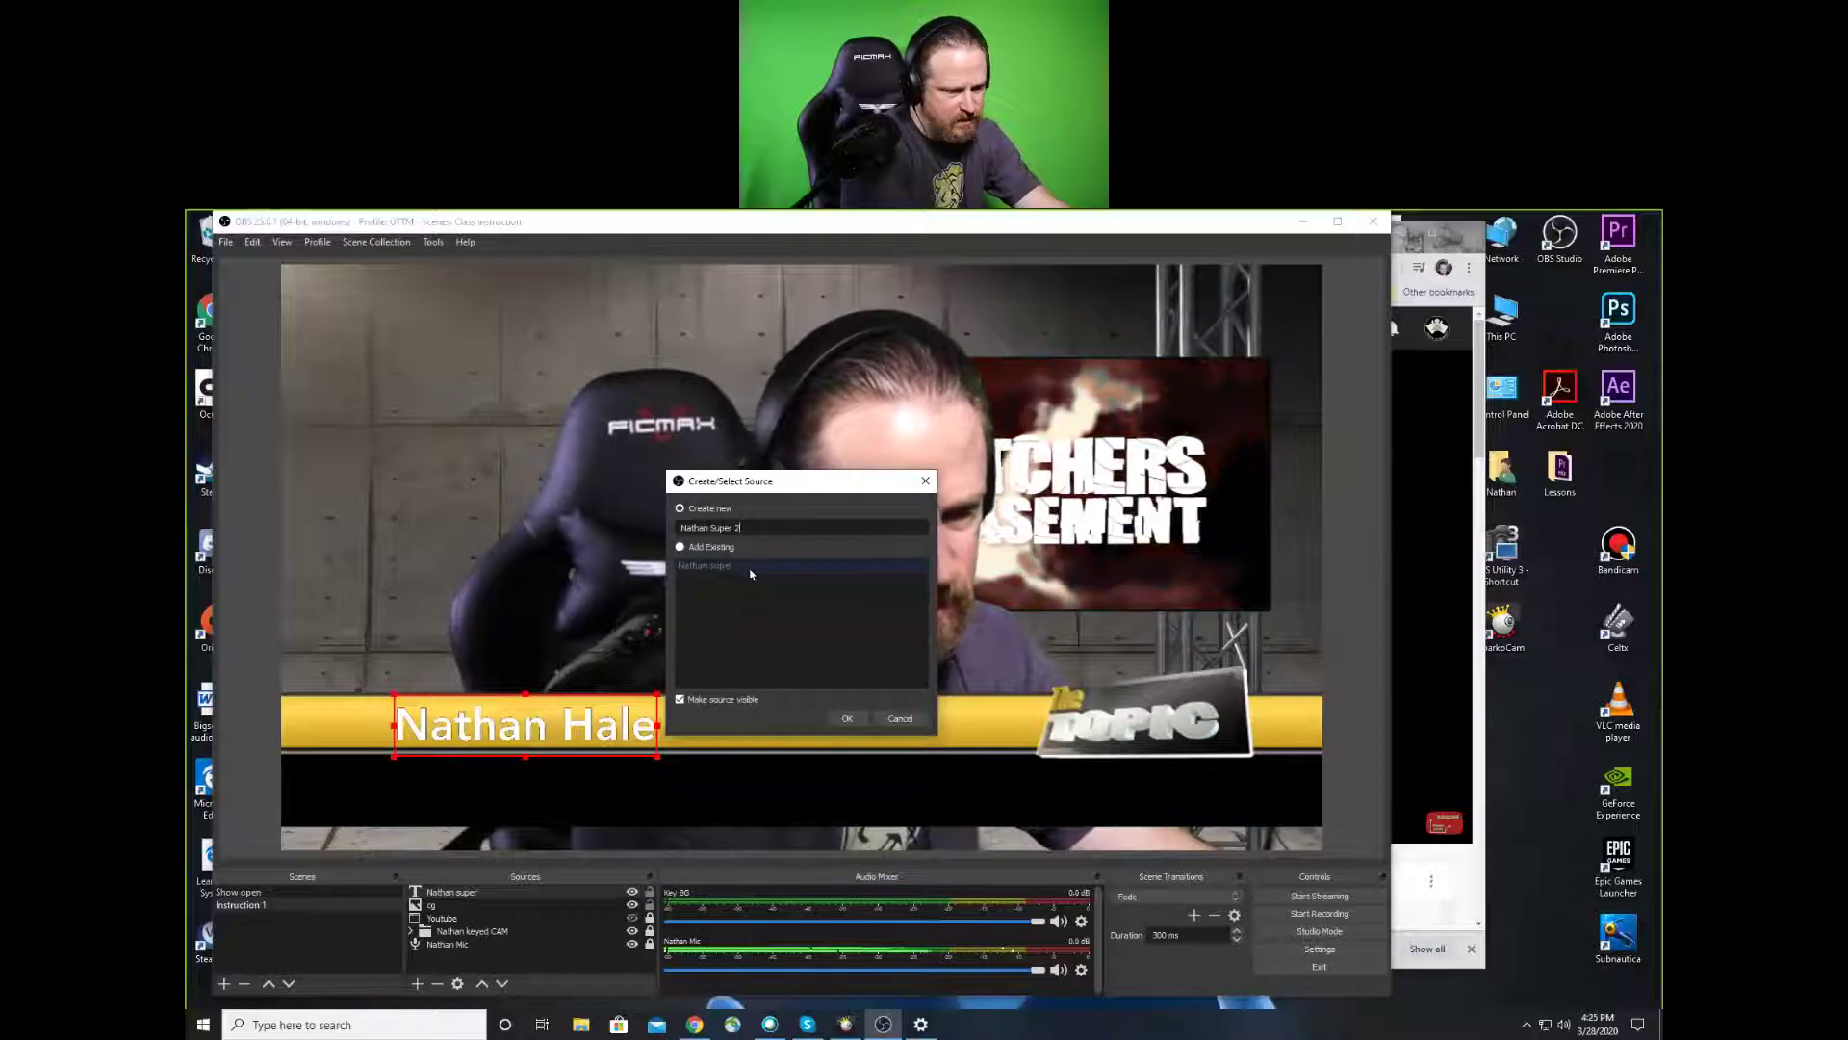
type("nd line")
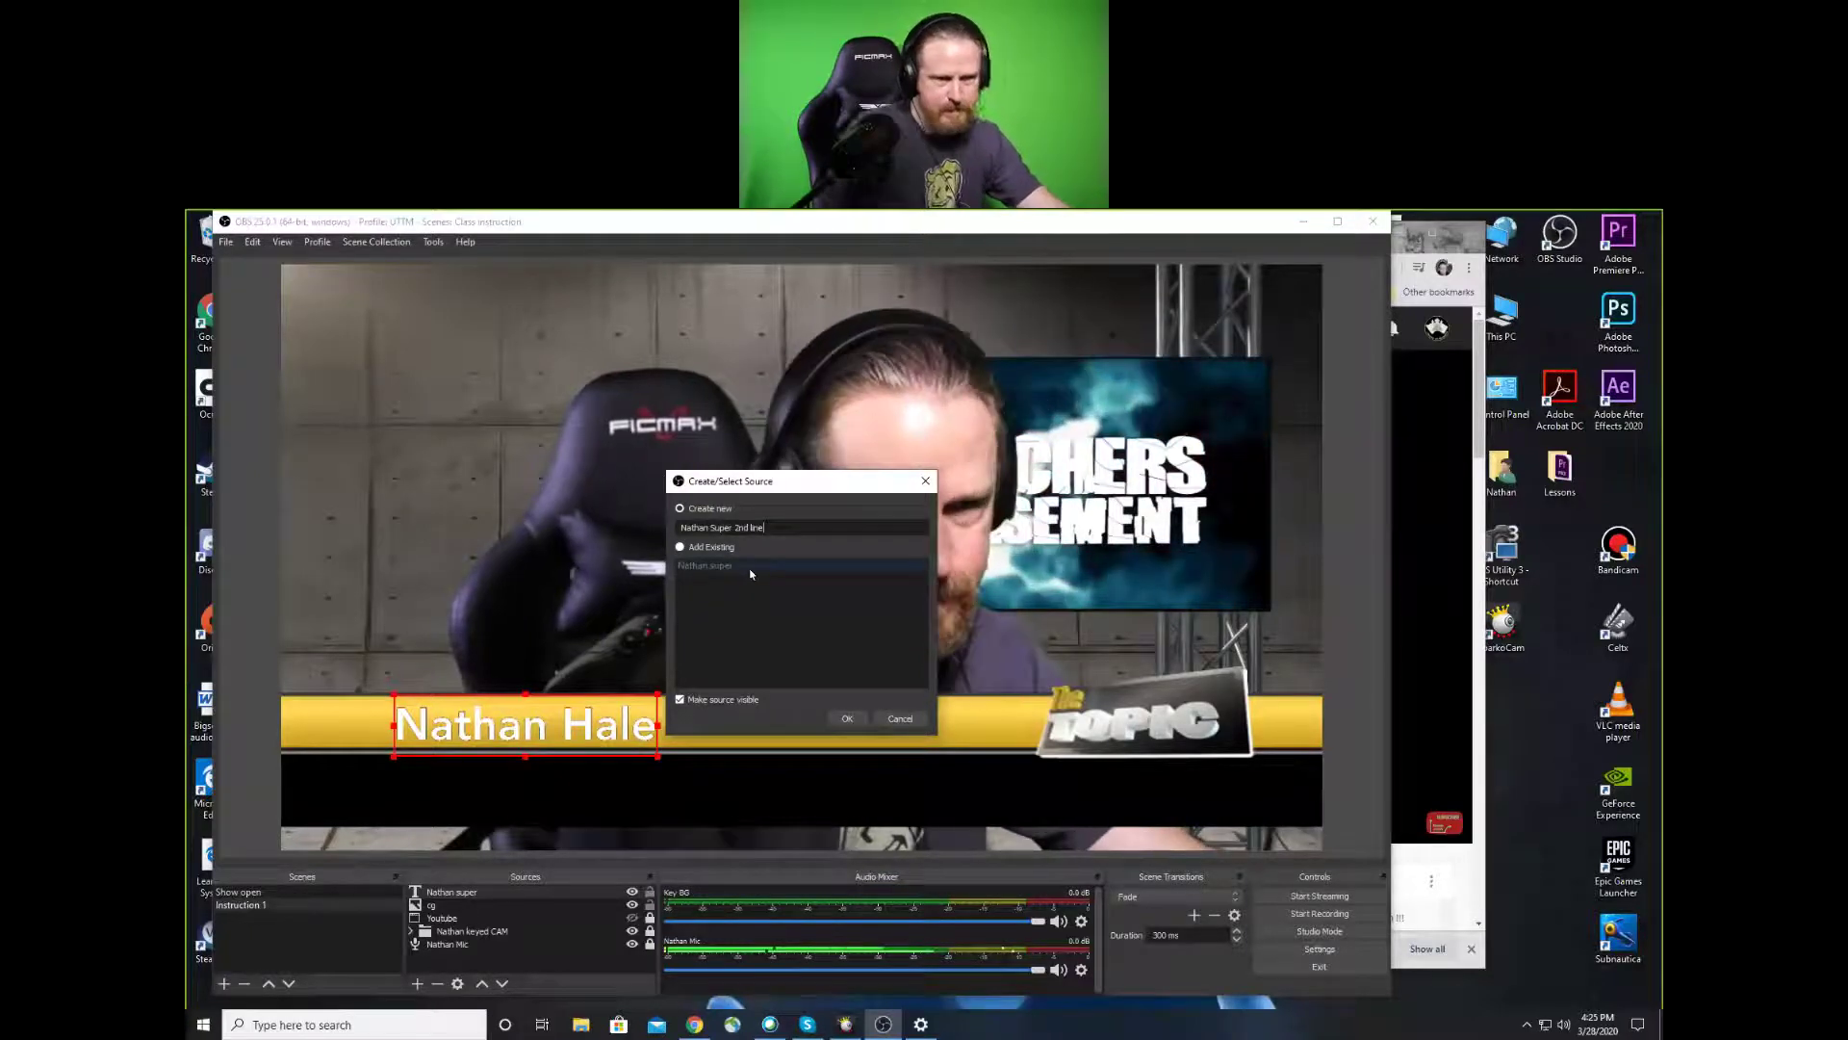
left_click(847, 718)
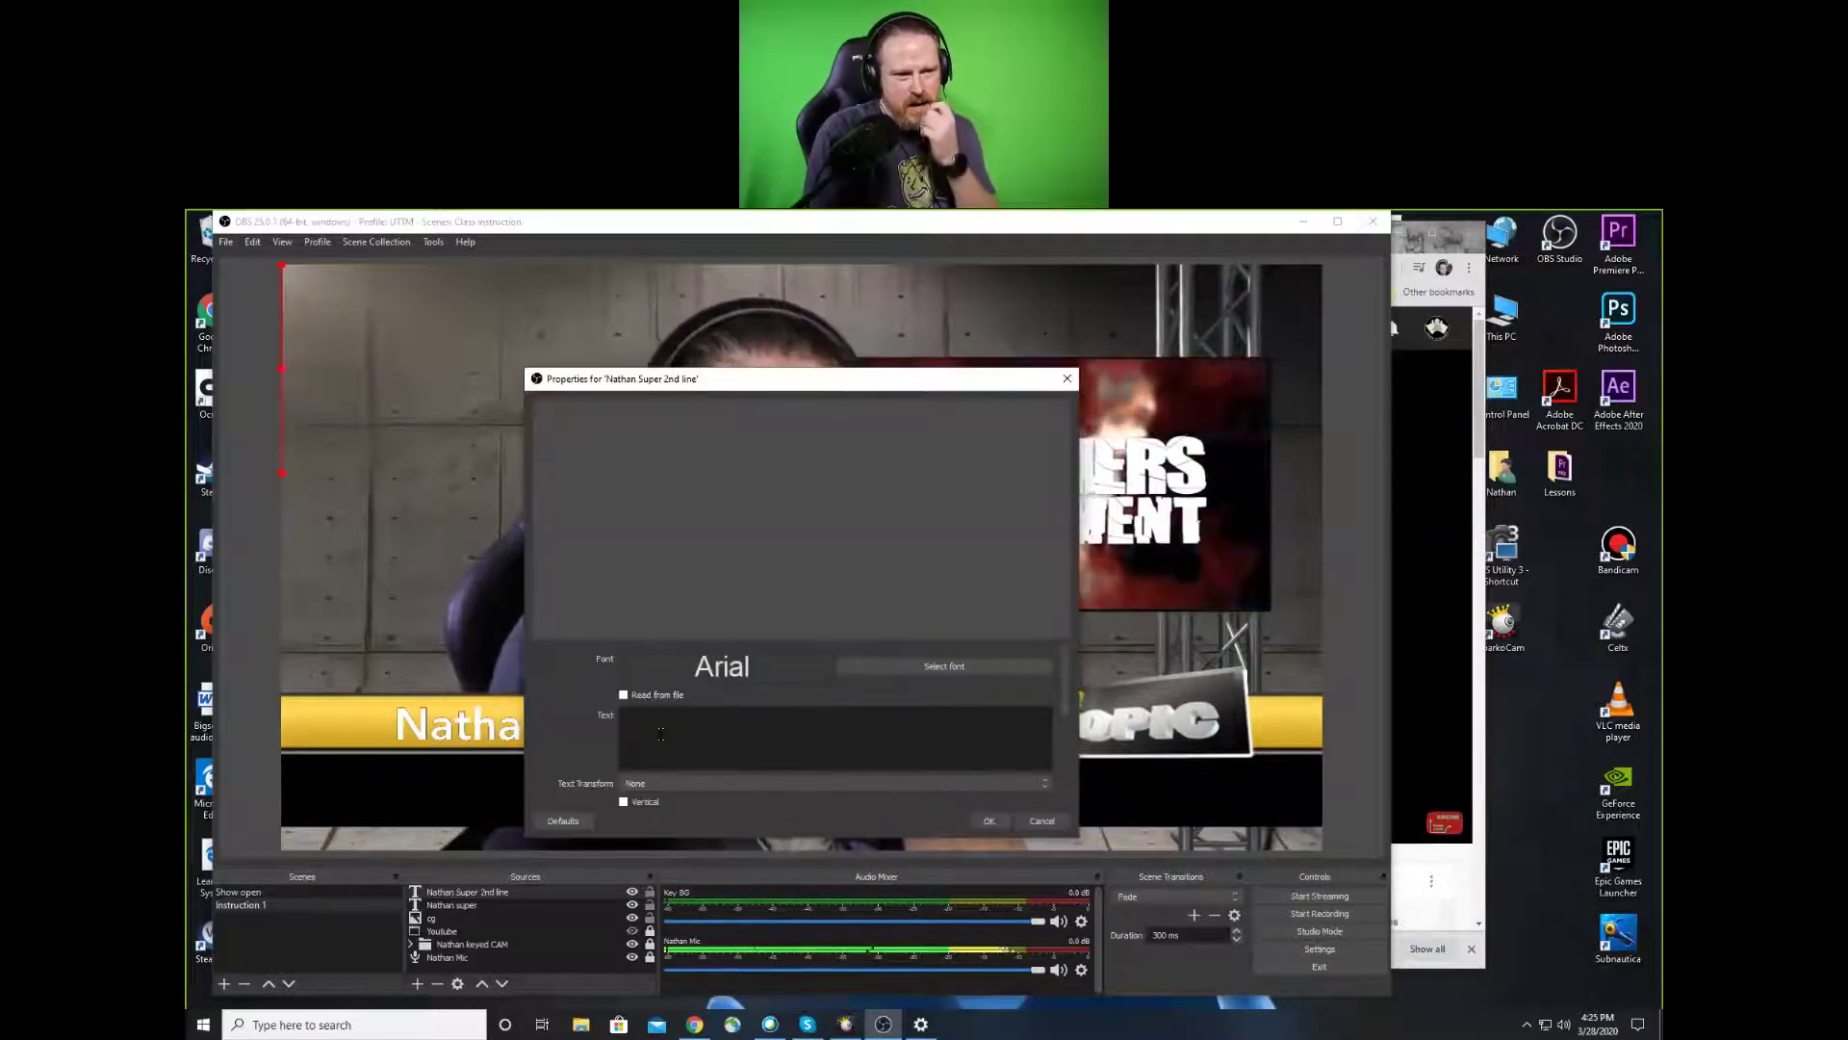
Enter "HCC Instructor" as the text of the second-line source
left_click(773, 718)
type("HC")
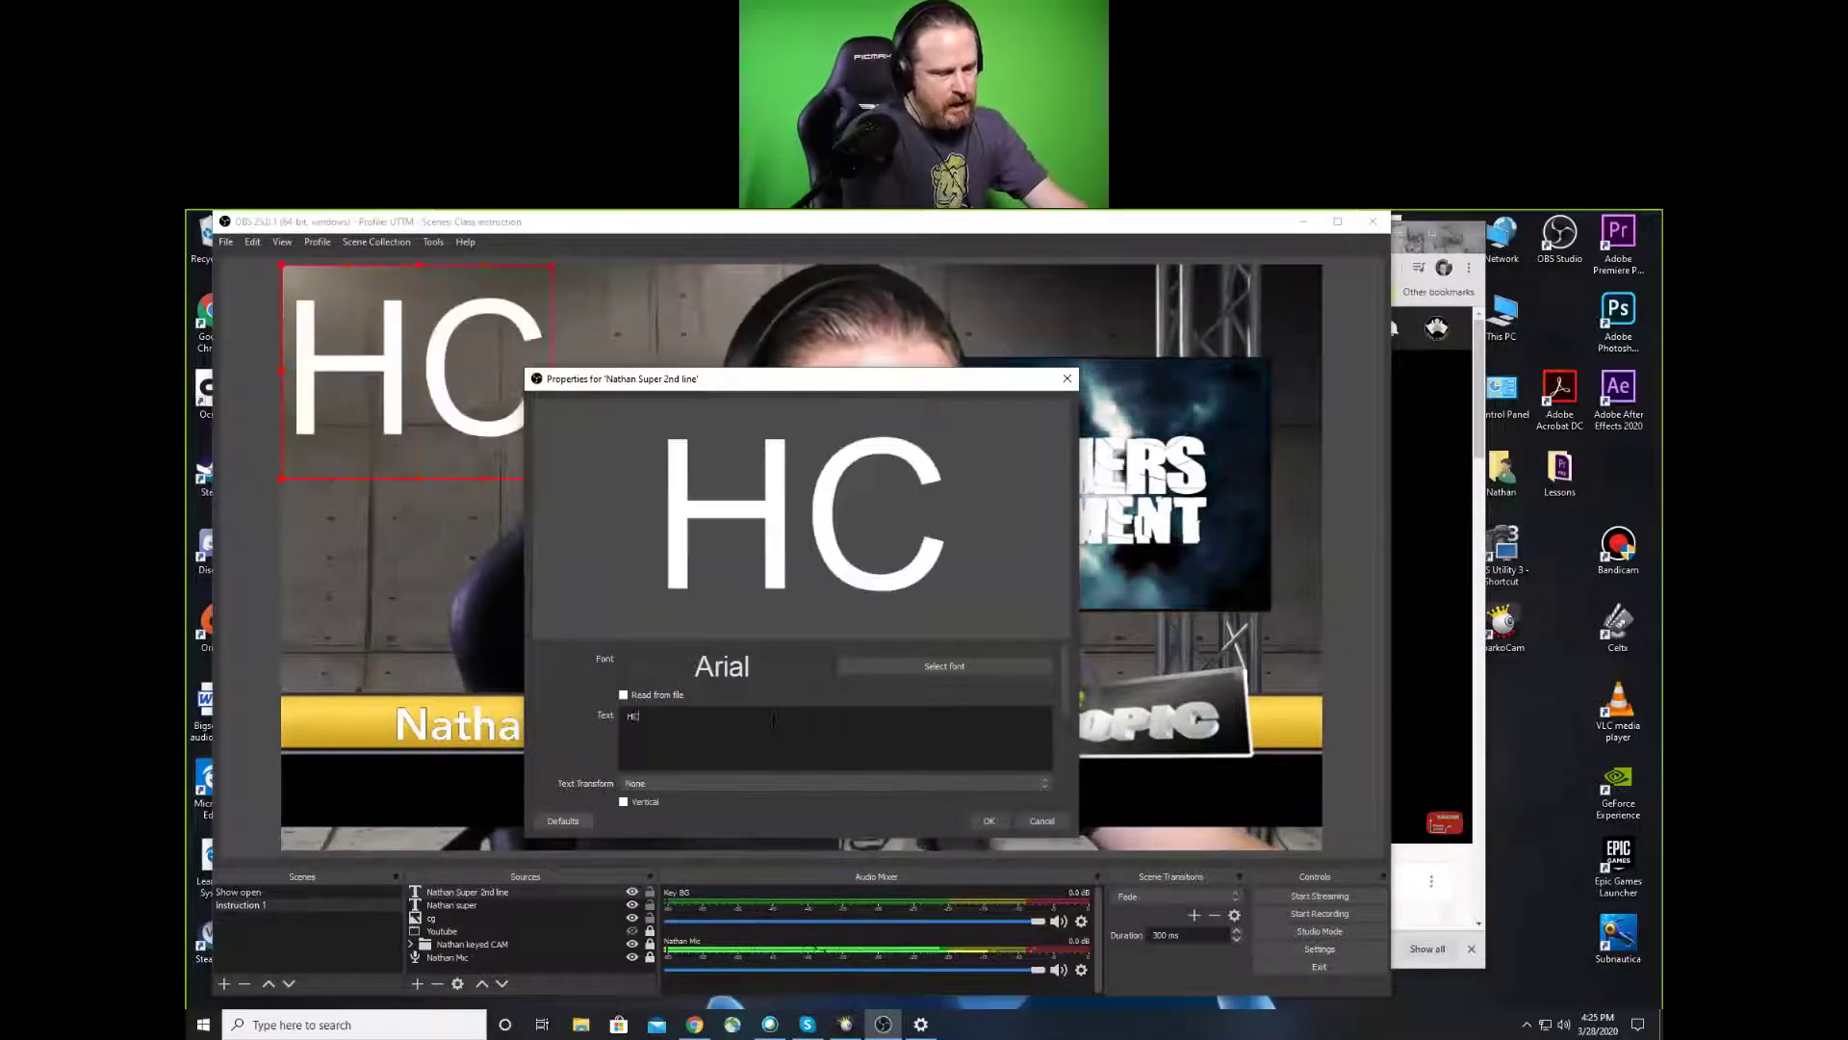
type("C Ins")
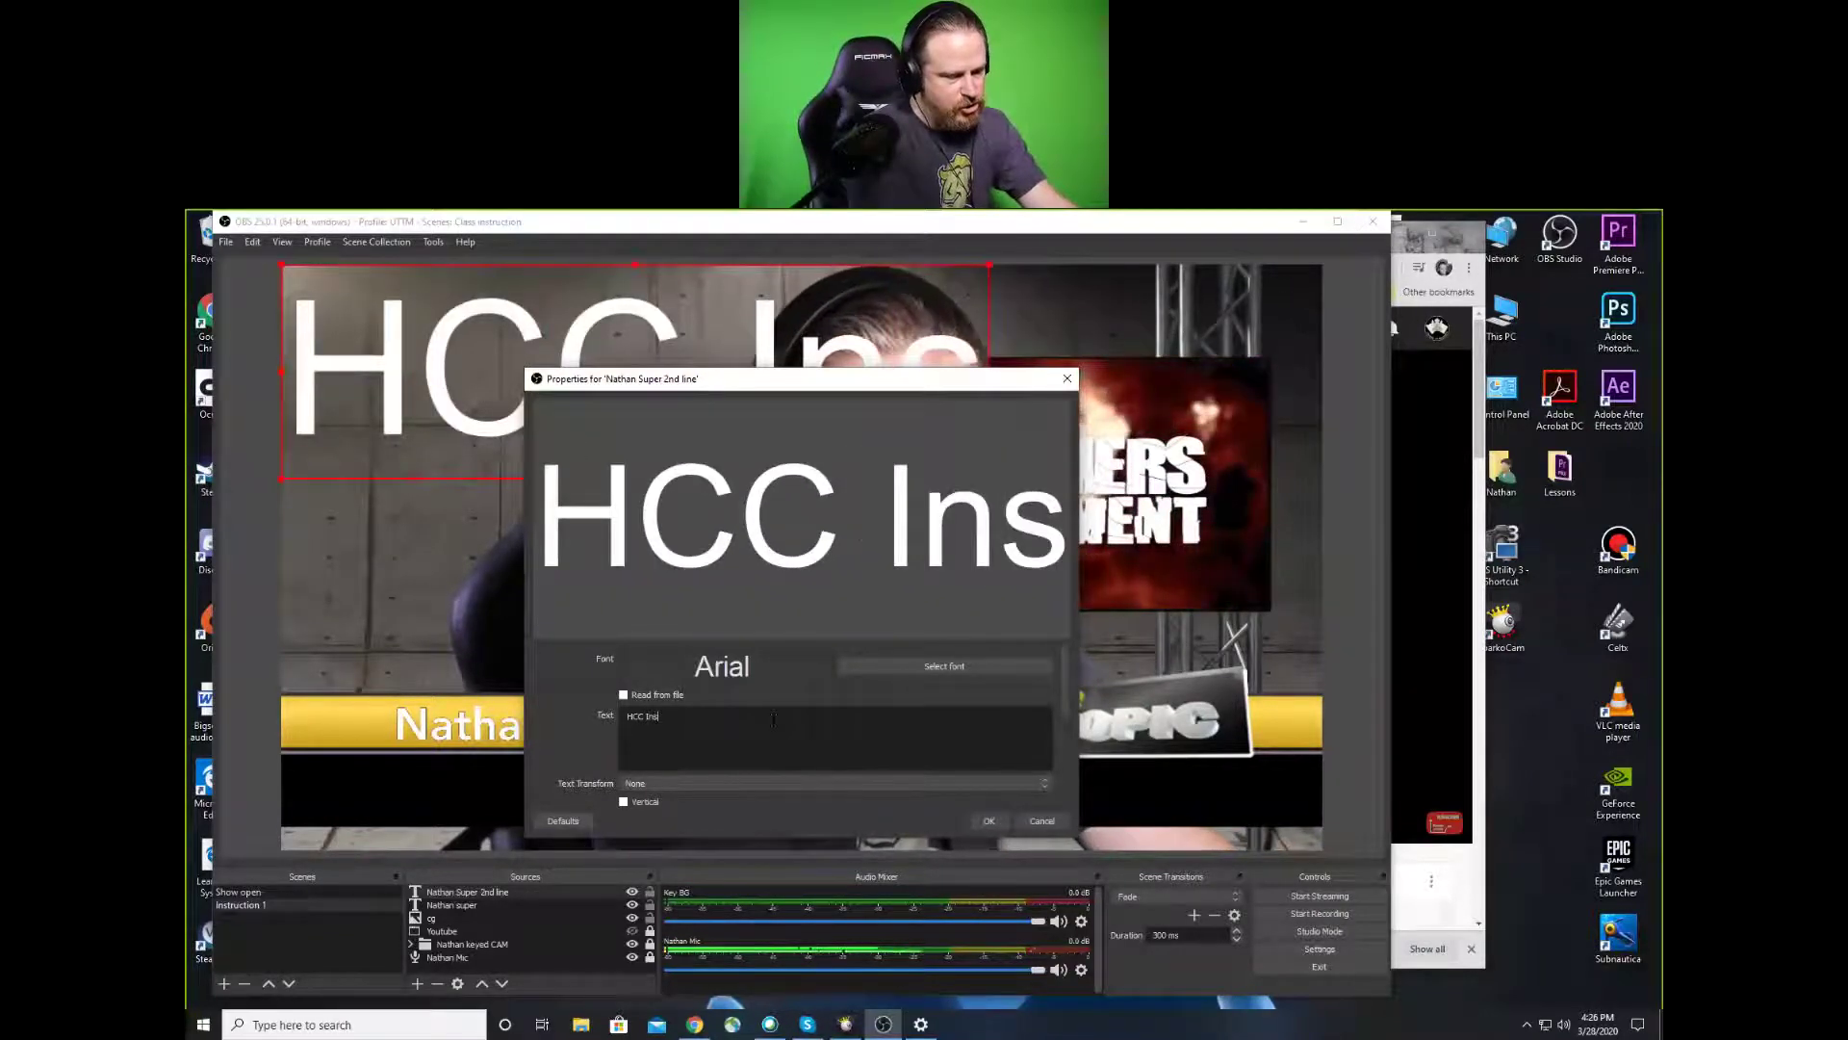
type("tructor")
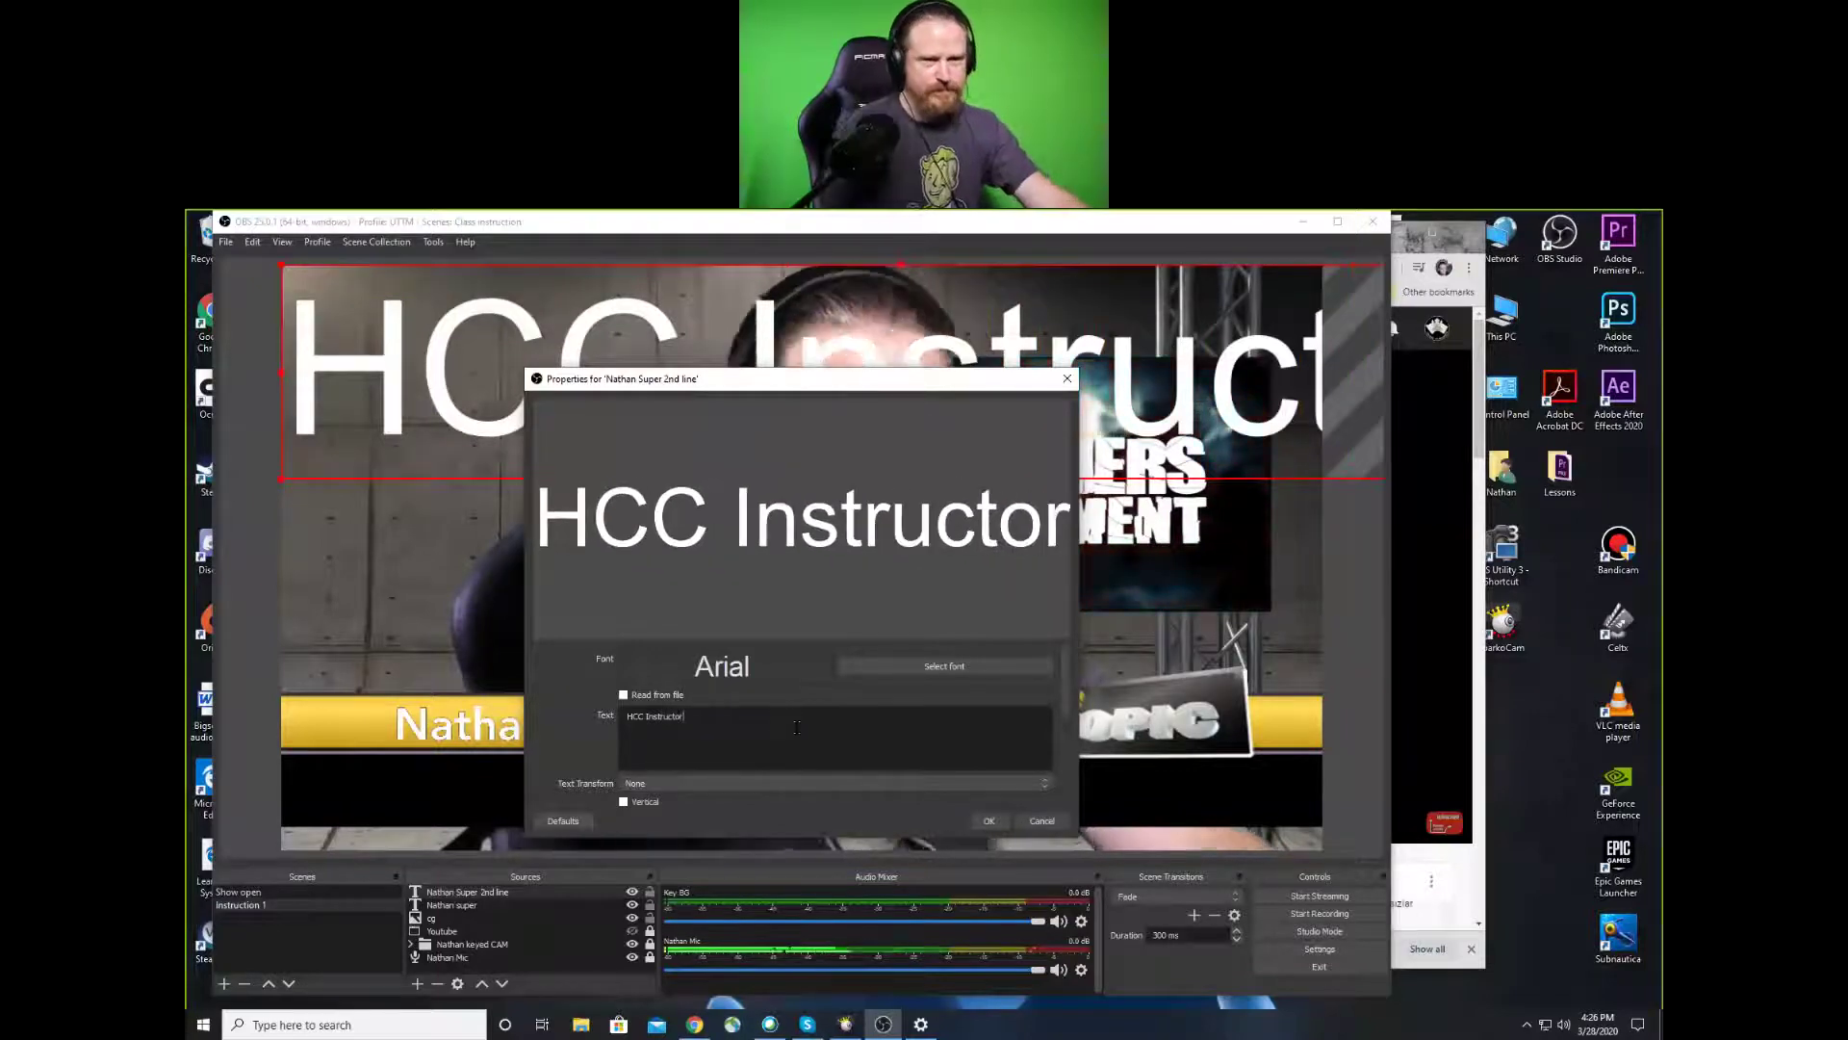
left_click(990, 821)
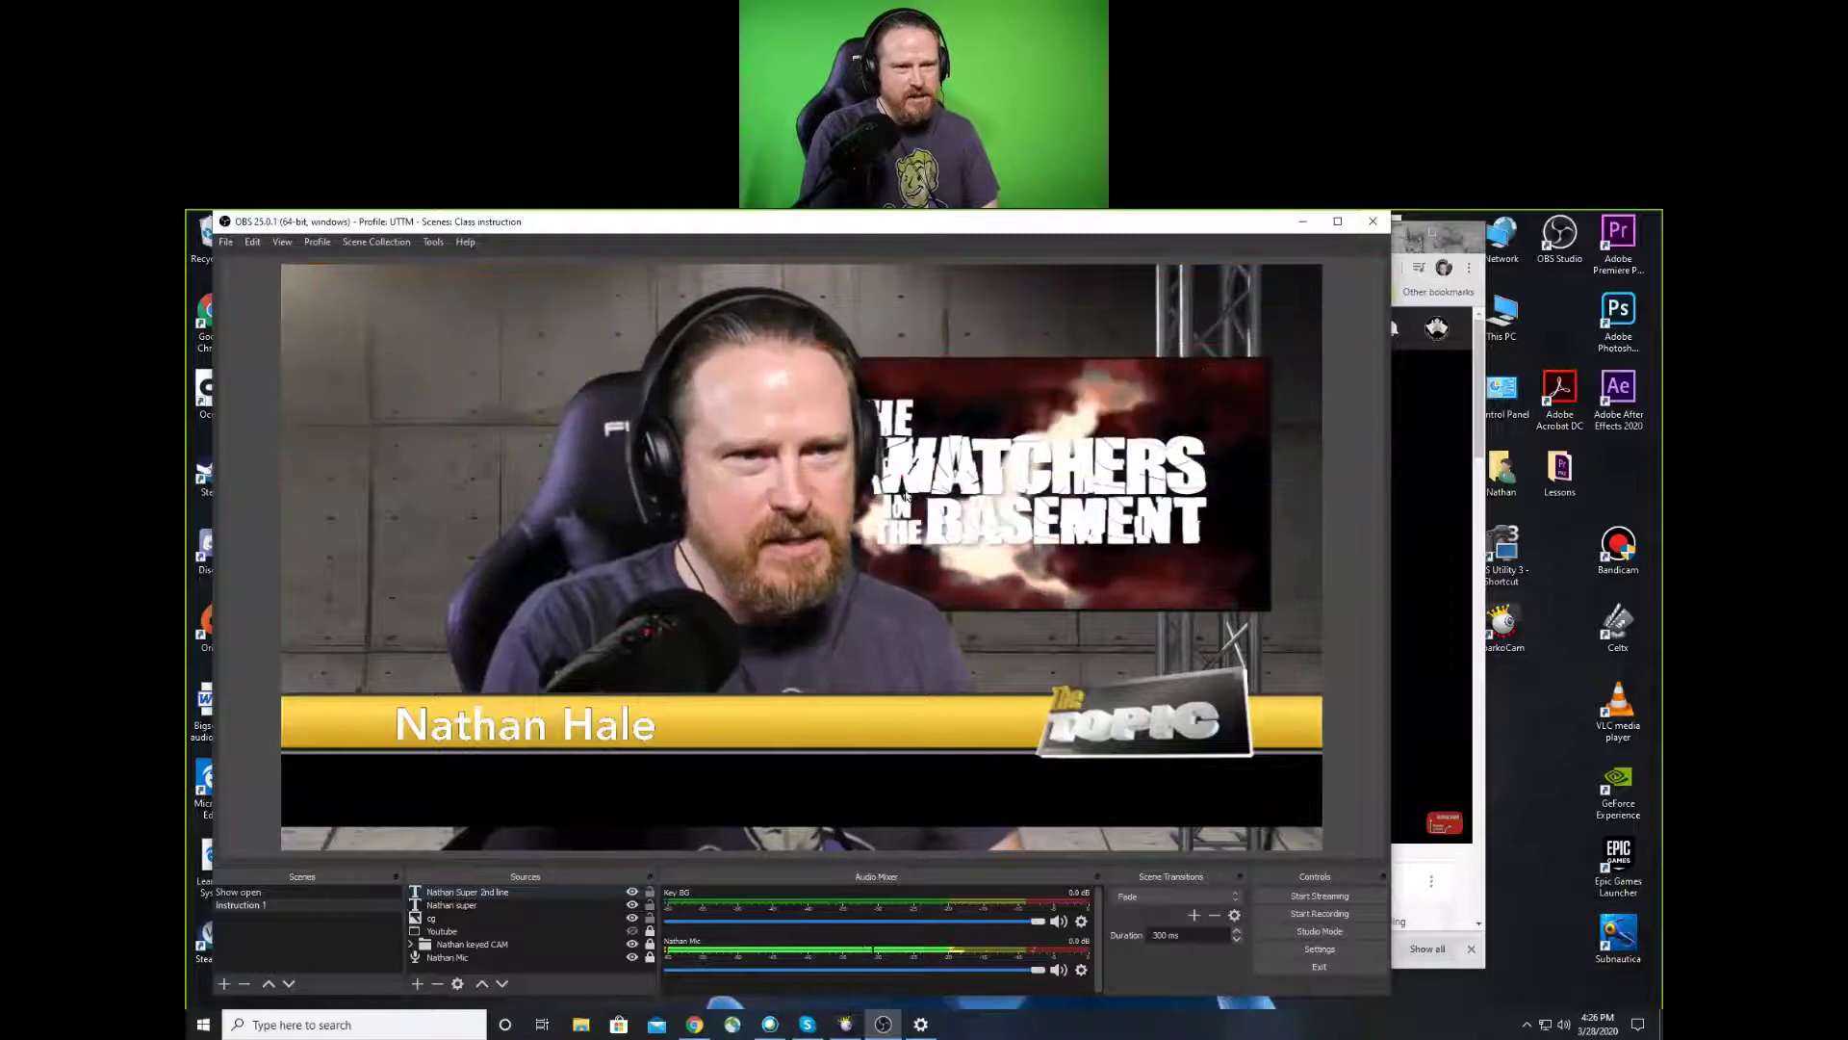
Shrink the "HCC Instructor" text and place it on the graphic's black bar, left-aligned under the presenter's name
left_click_drag(905, 496, 755, 718)
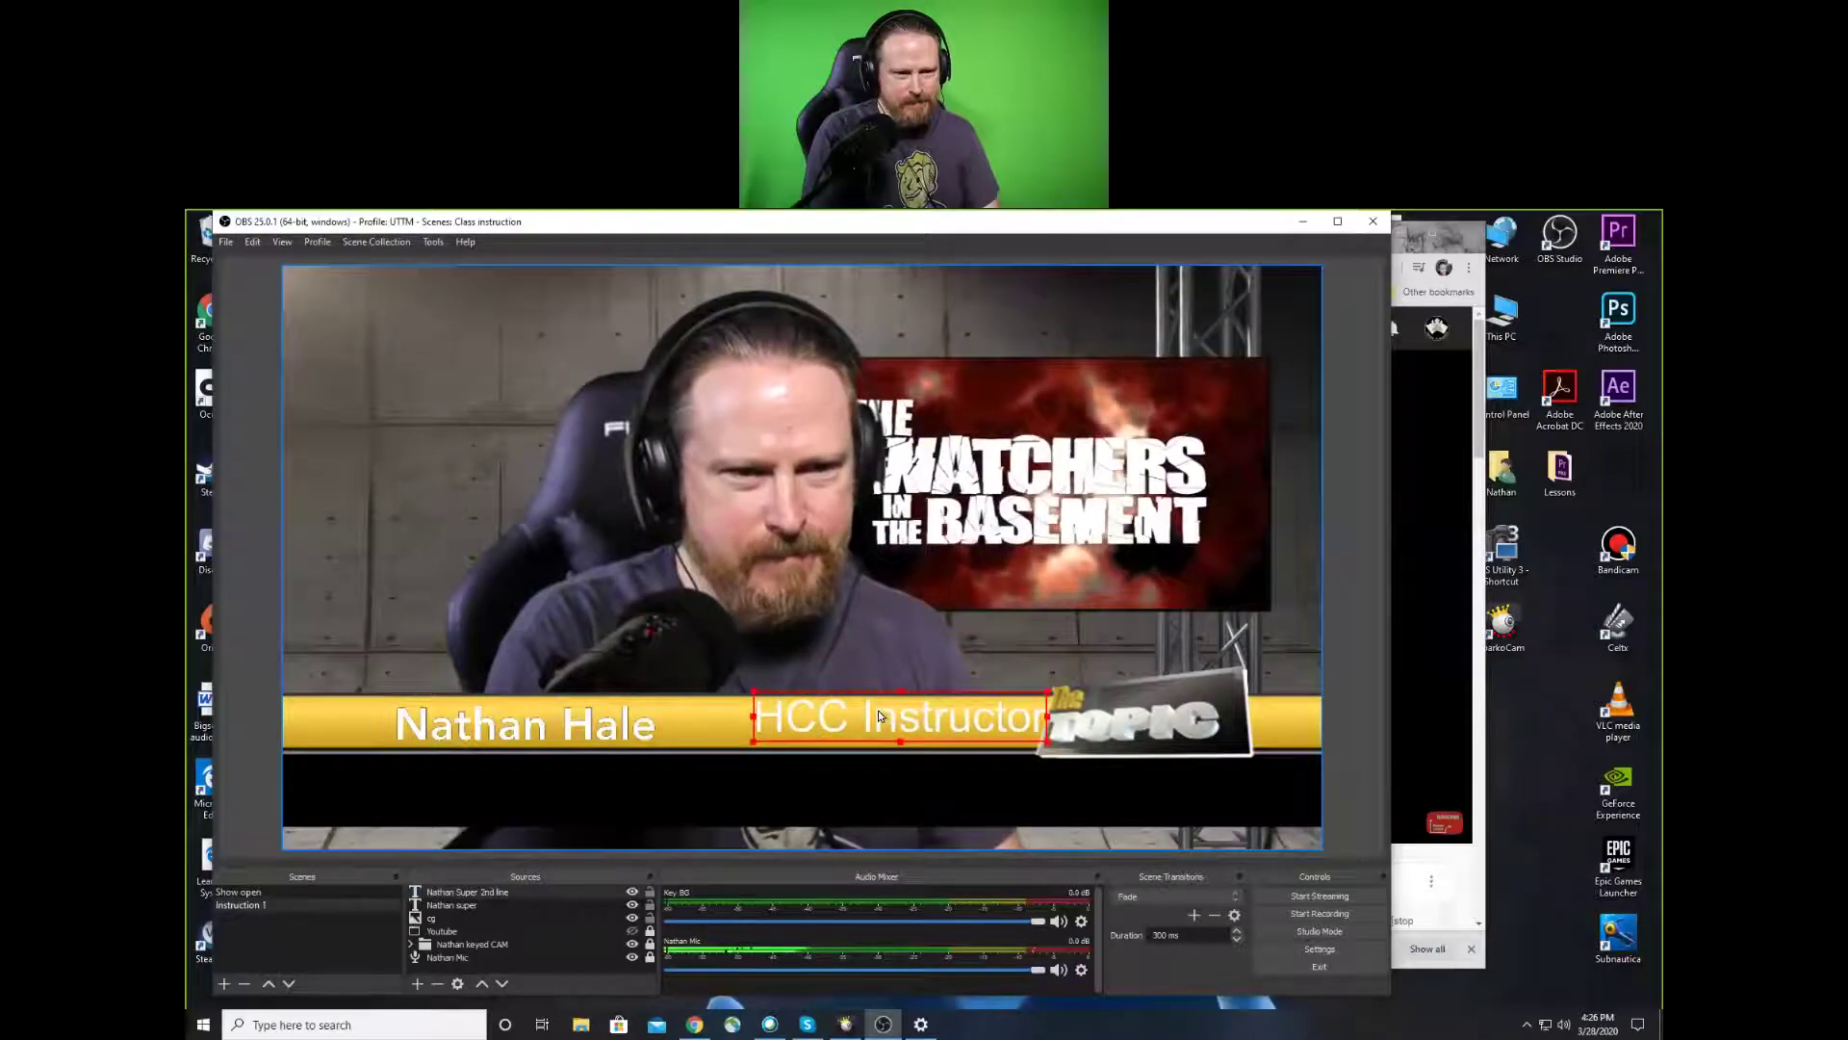
left_click_drag(879, 717, 525, 784)
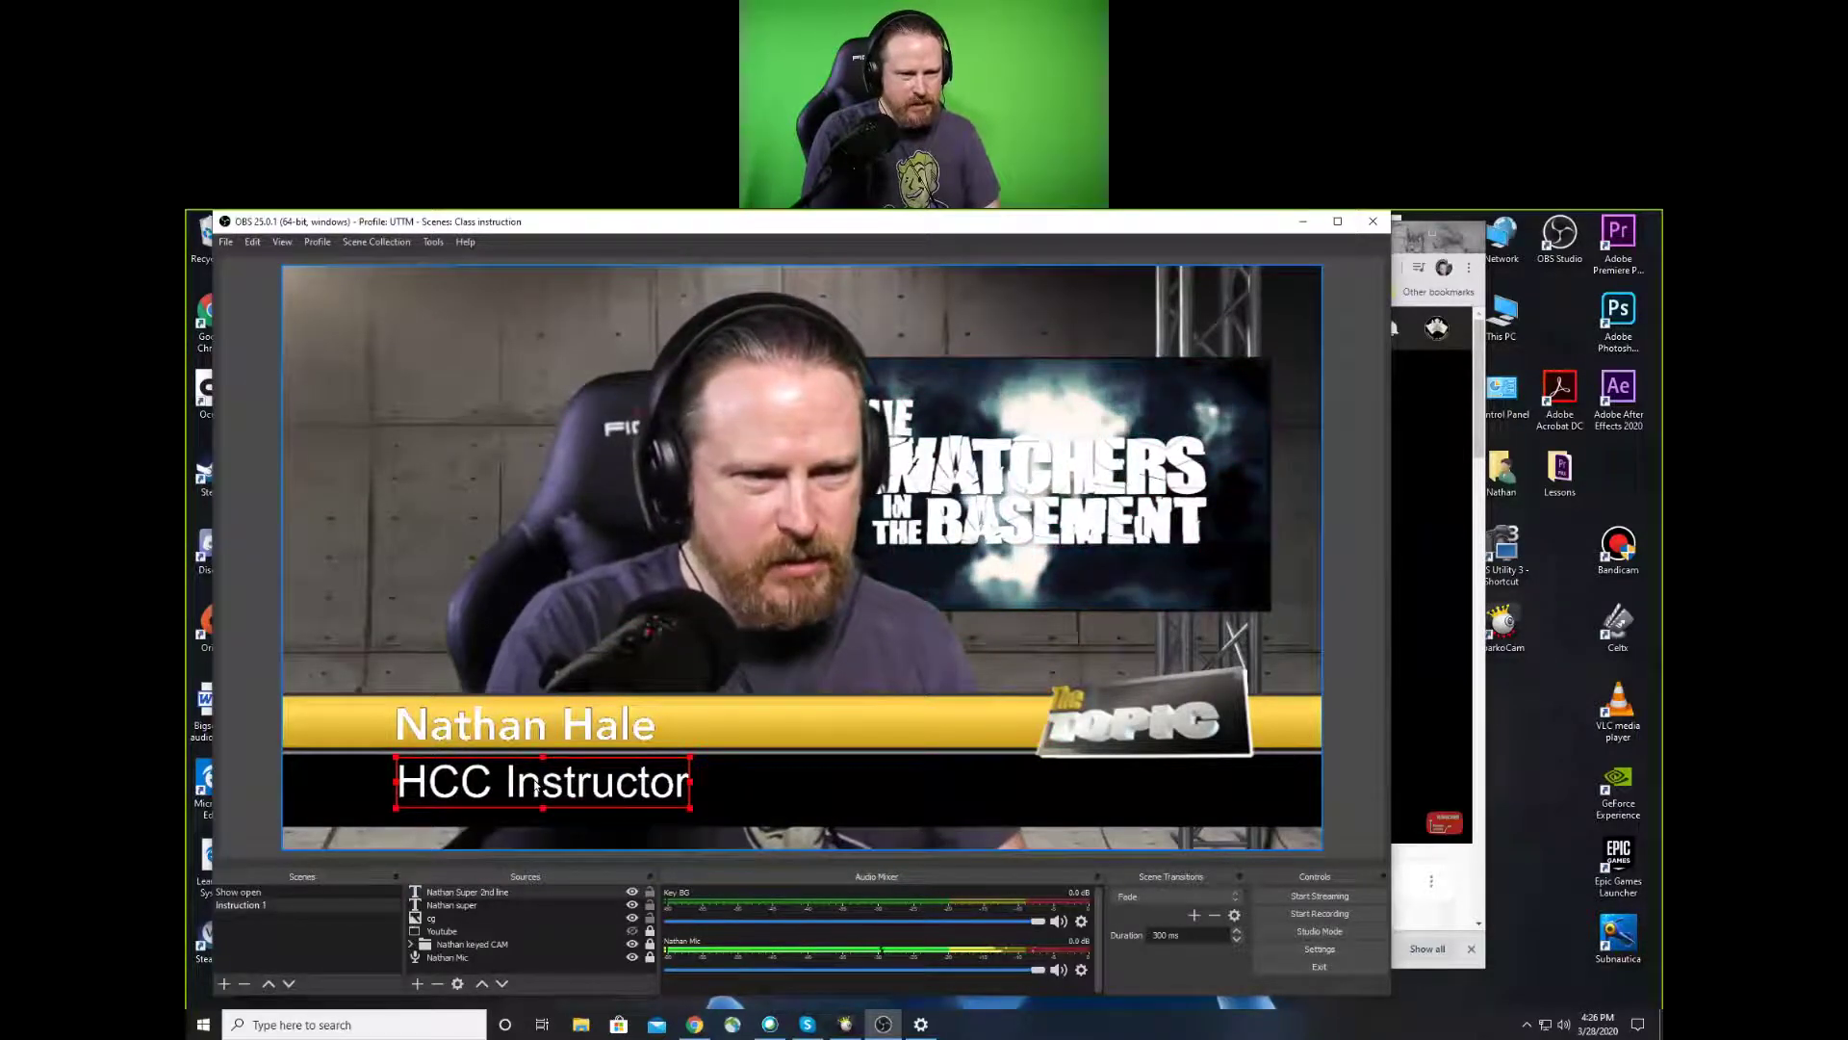
key("Left")
key("Left")
key("Left")
key("Left")
key("Left")
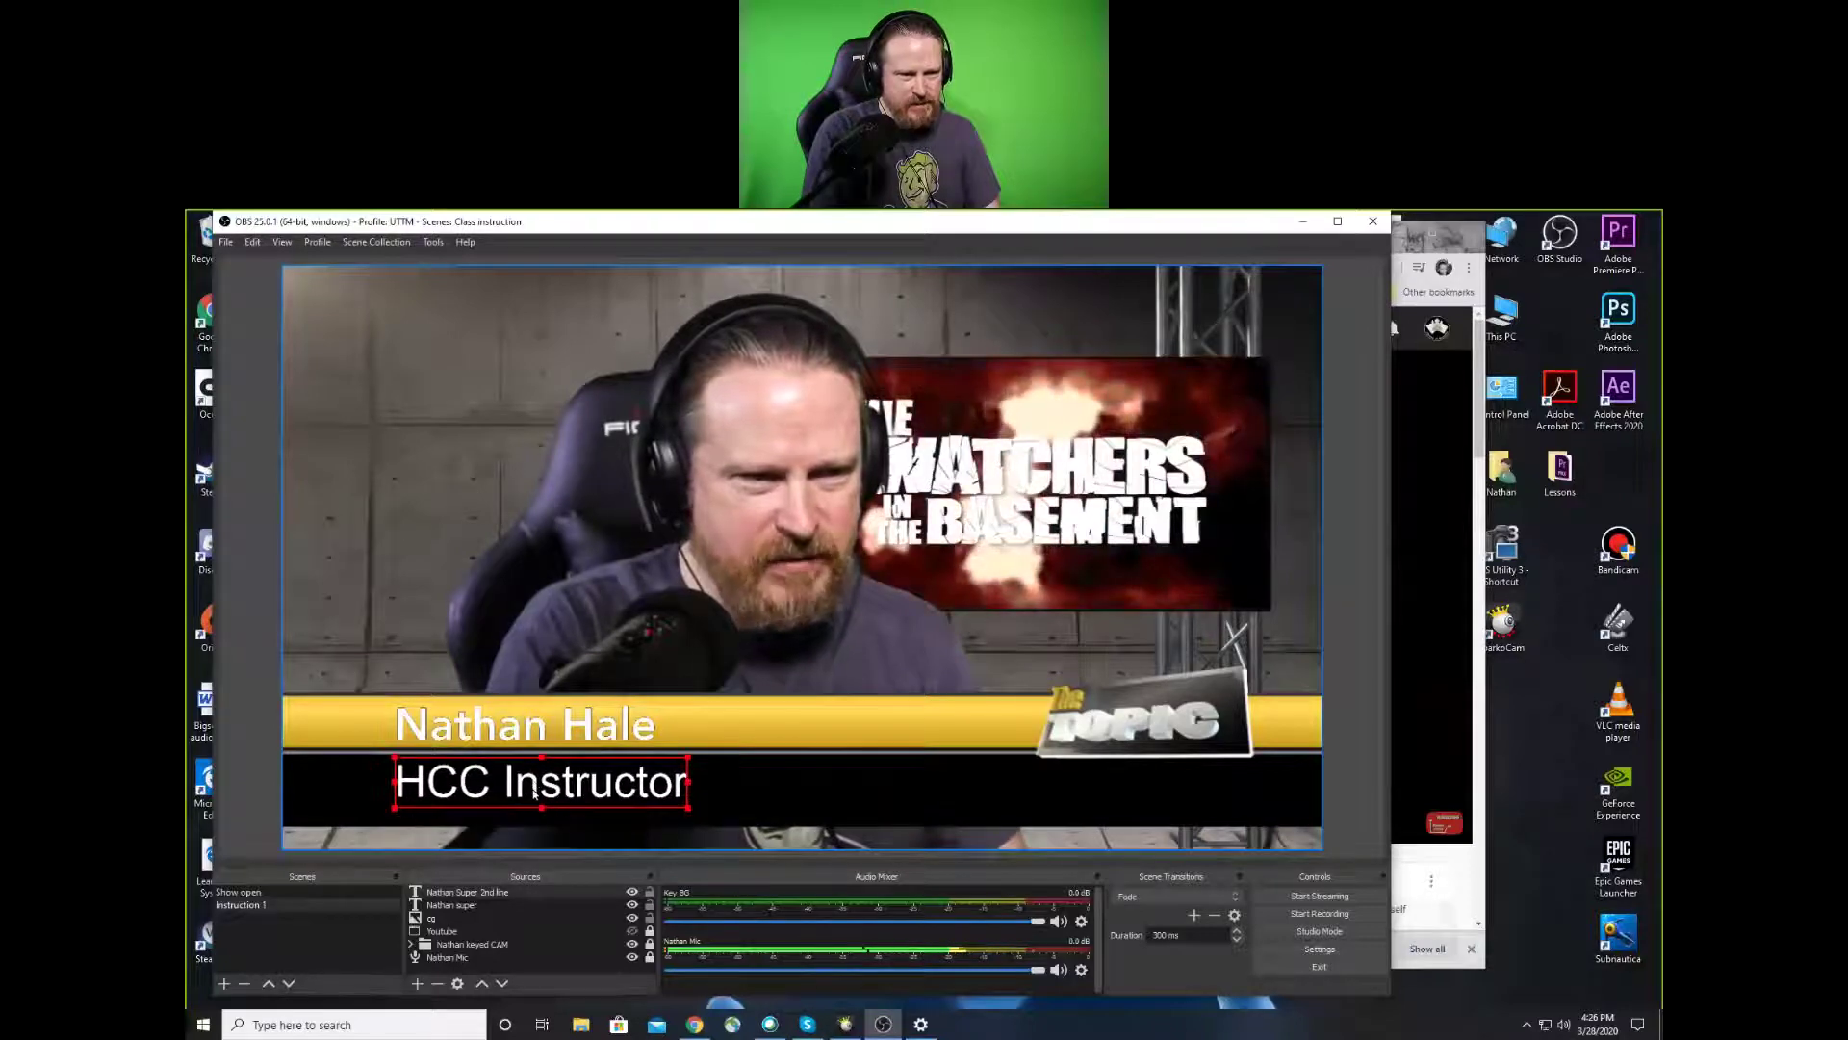
key("Down")
key("Down")
key("Down")
key("Down")
key("Down")
key("Down")
key("Down")
key("Down")
key("Down")
key("Down")
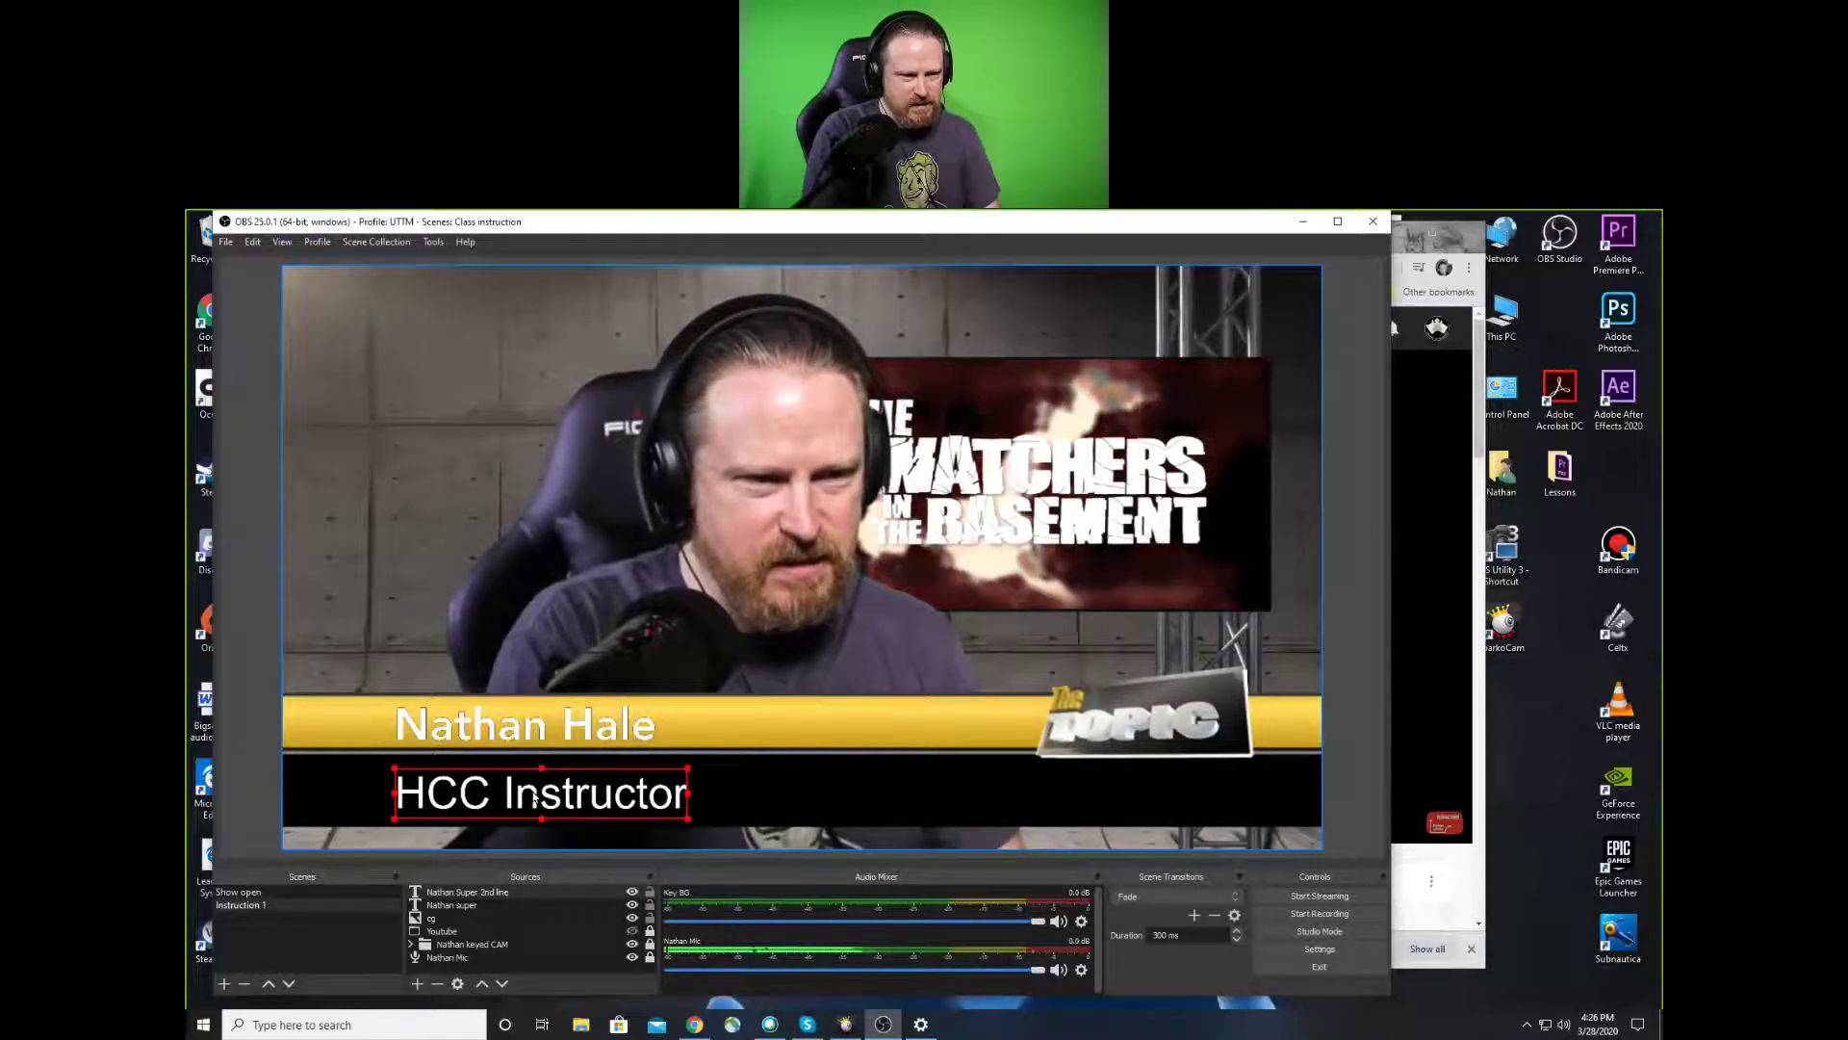
left_click(724, 795)
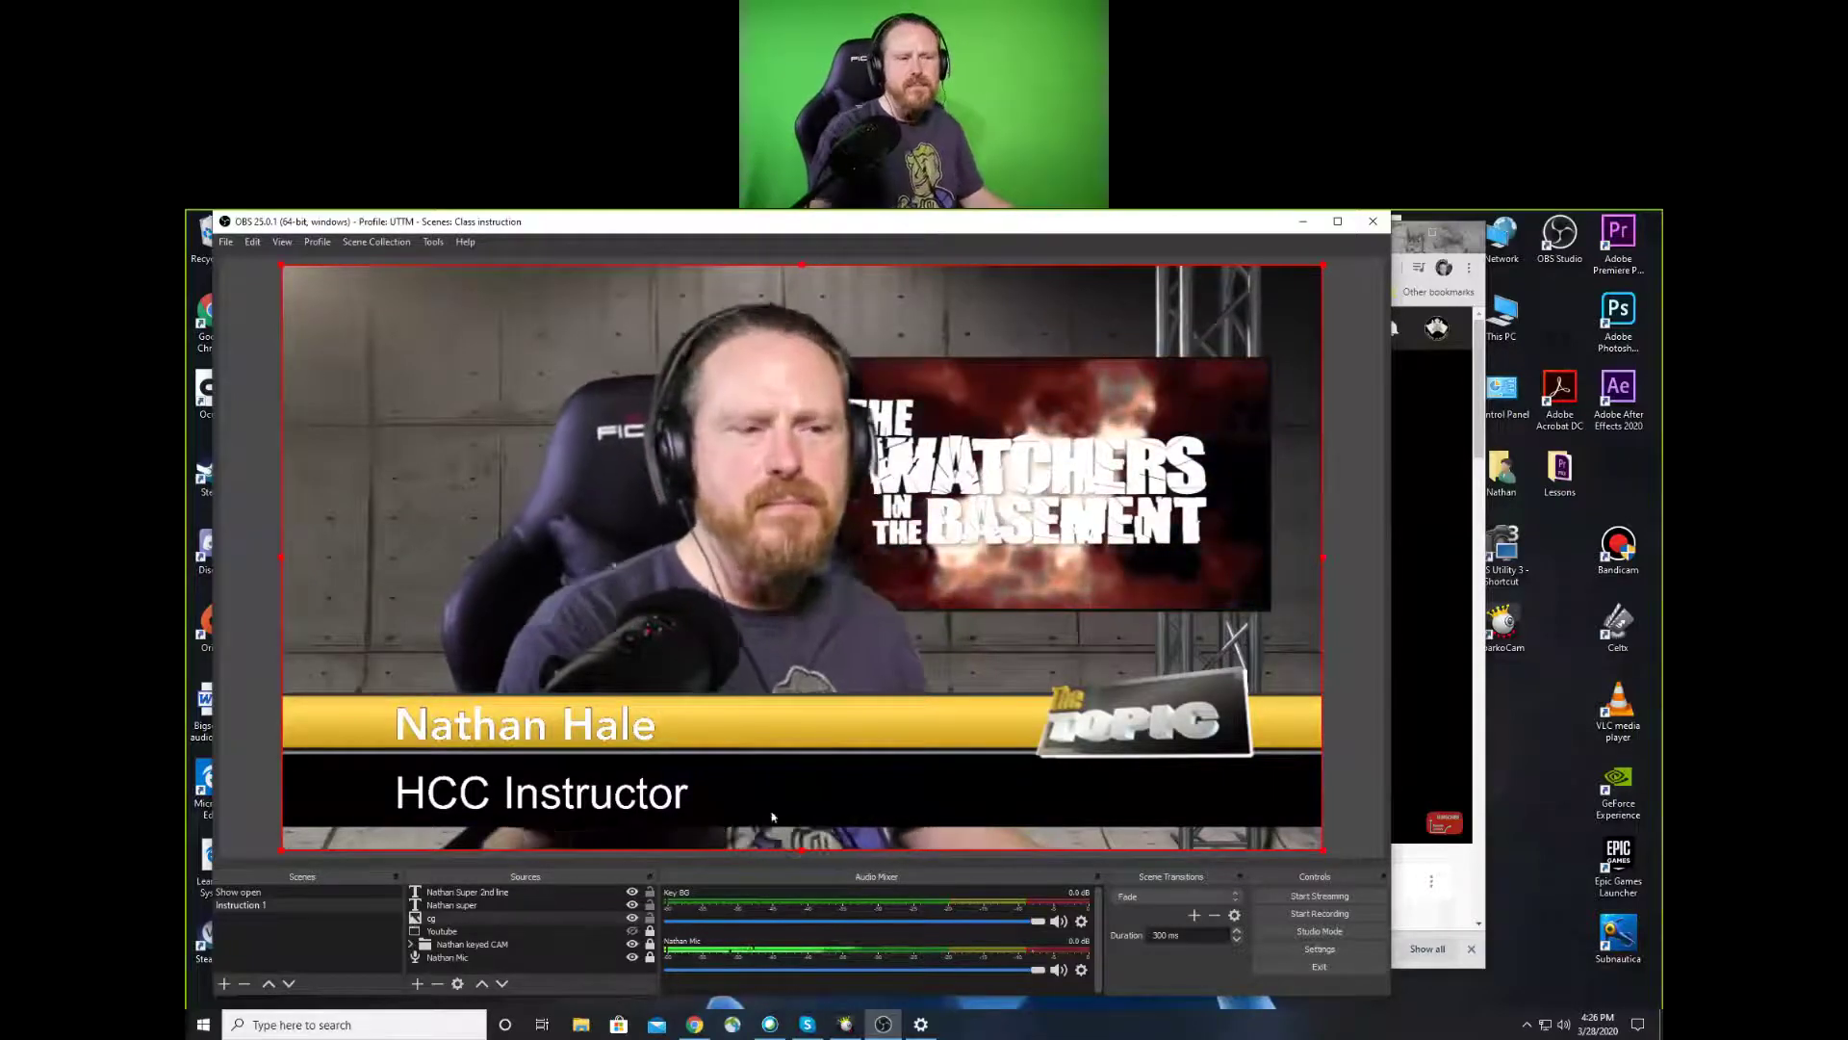
Show the Youtube source to preview it behind the name graphic, and hide it again
left_click(631, 933)
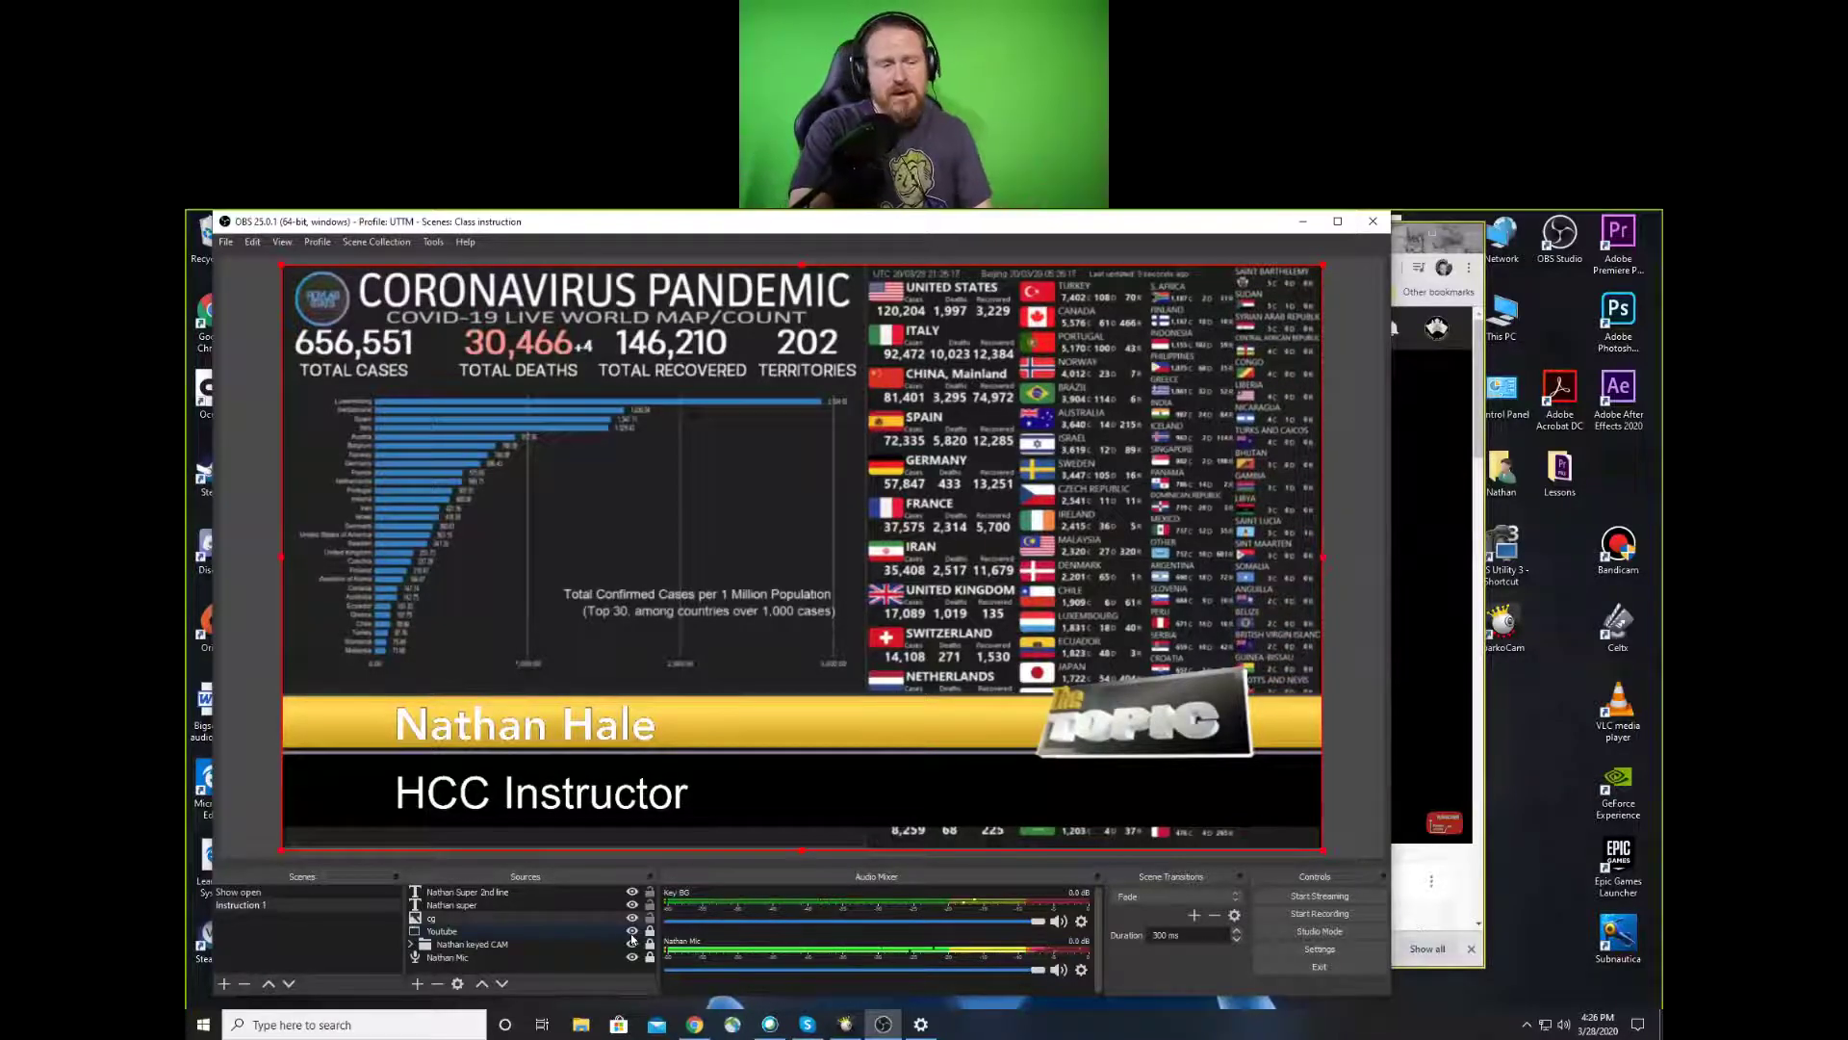
left_click(631, 934)
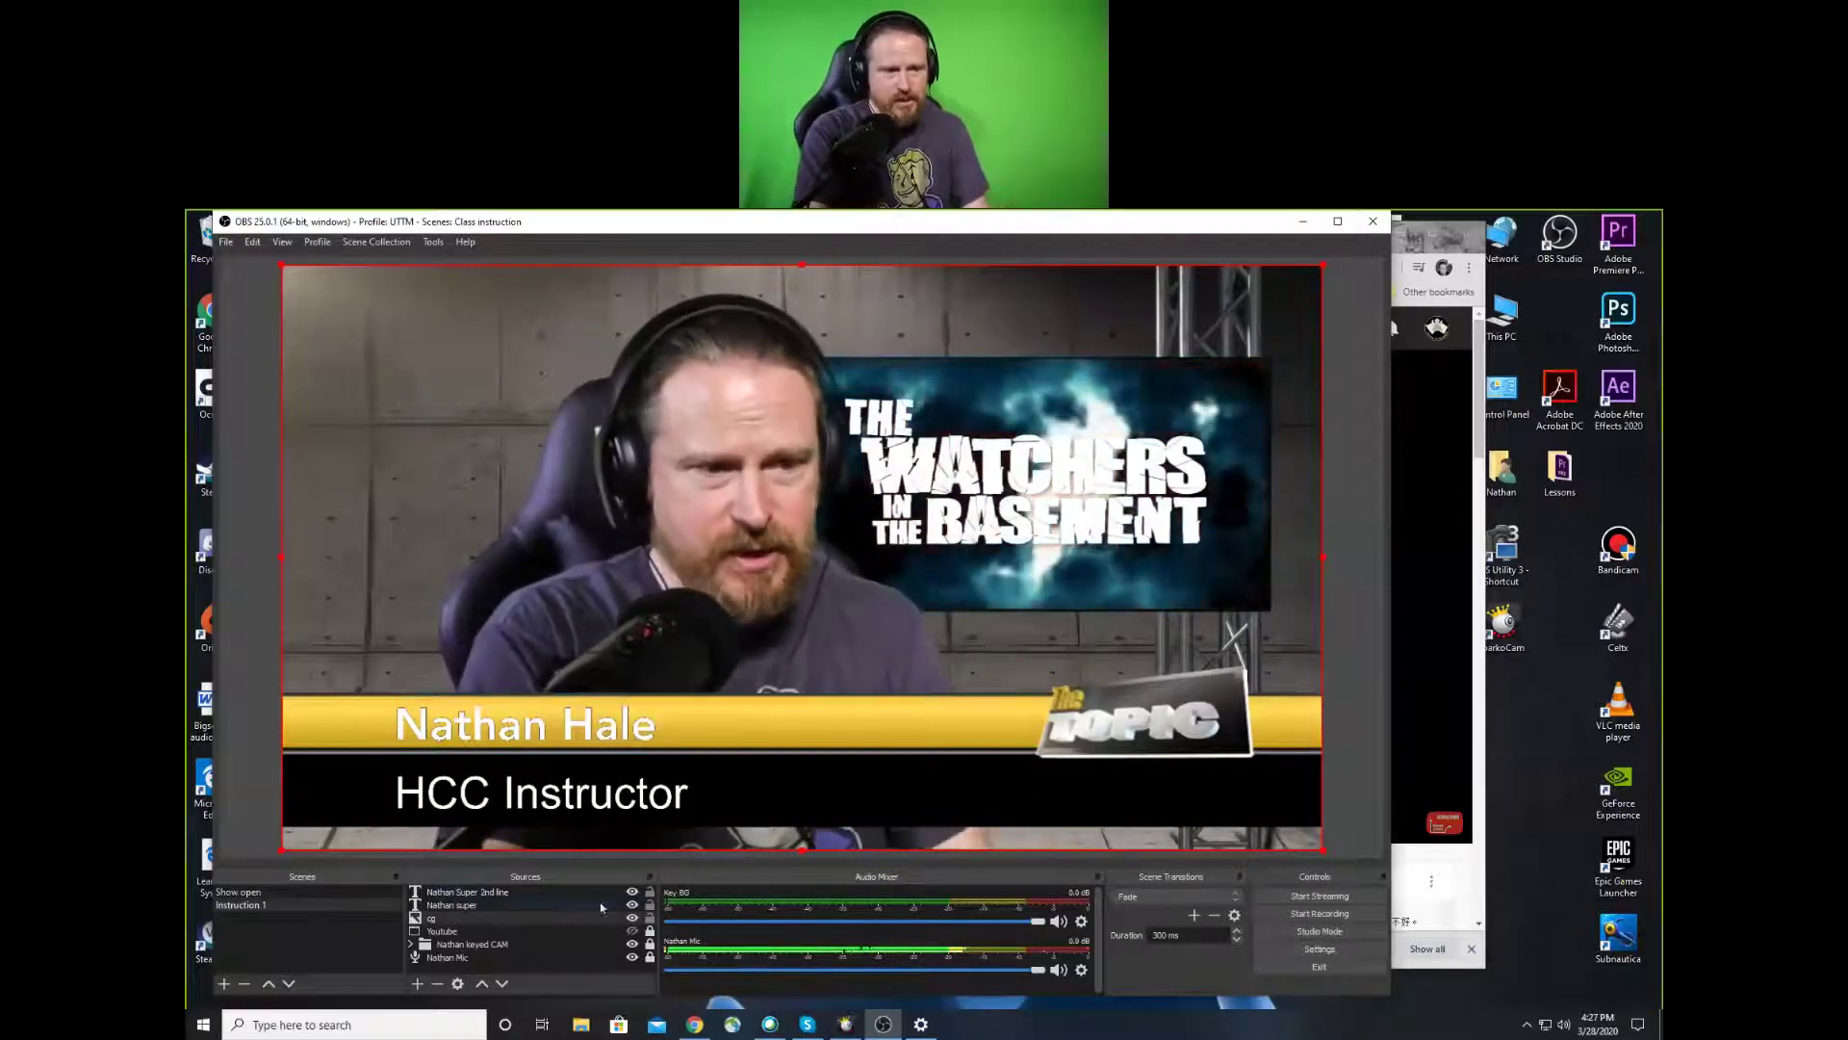
Group the two name text sources with the cg image and name the group with the presenter's nickname followed by "CG"
left_click(504, 892)
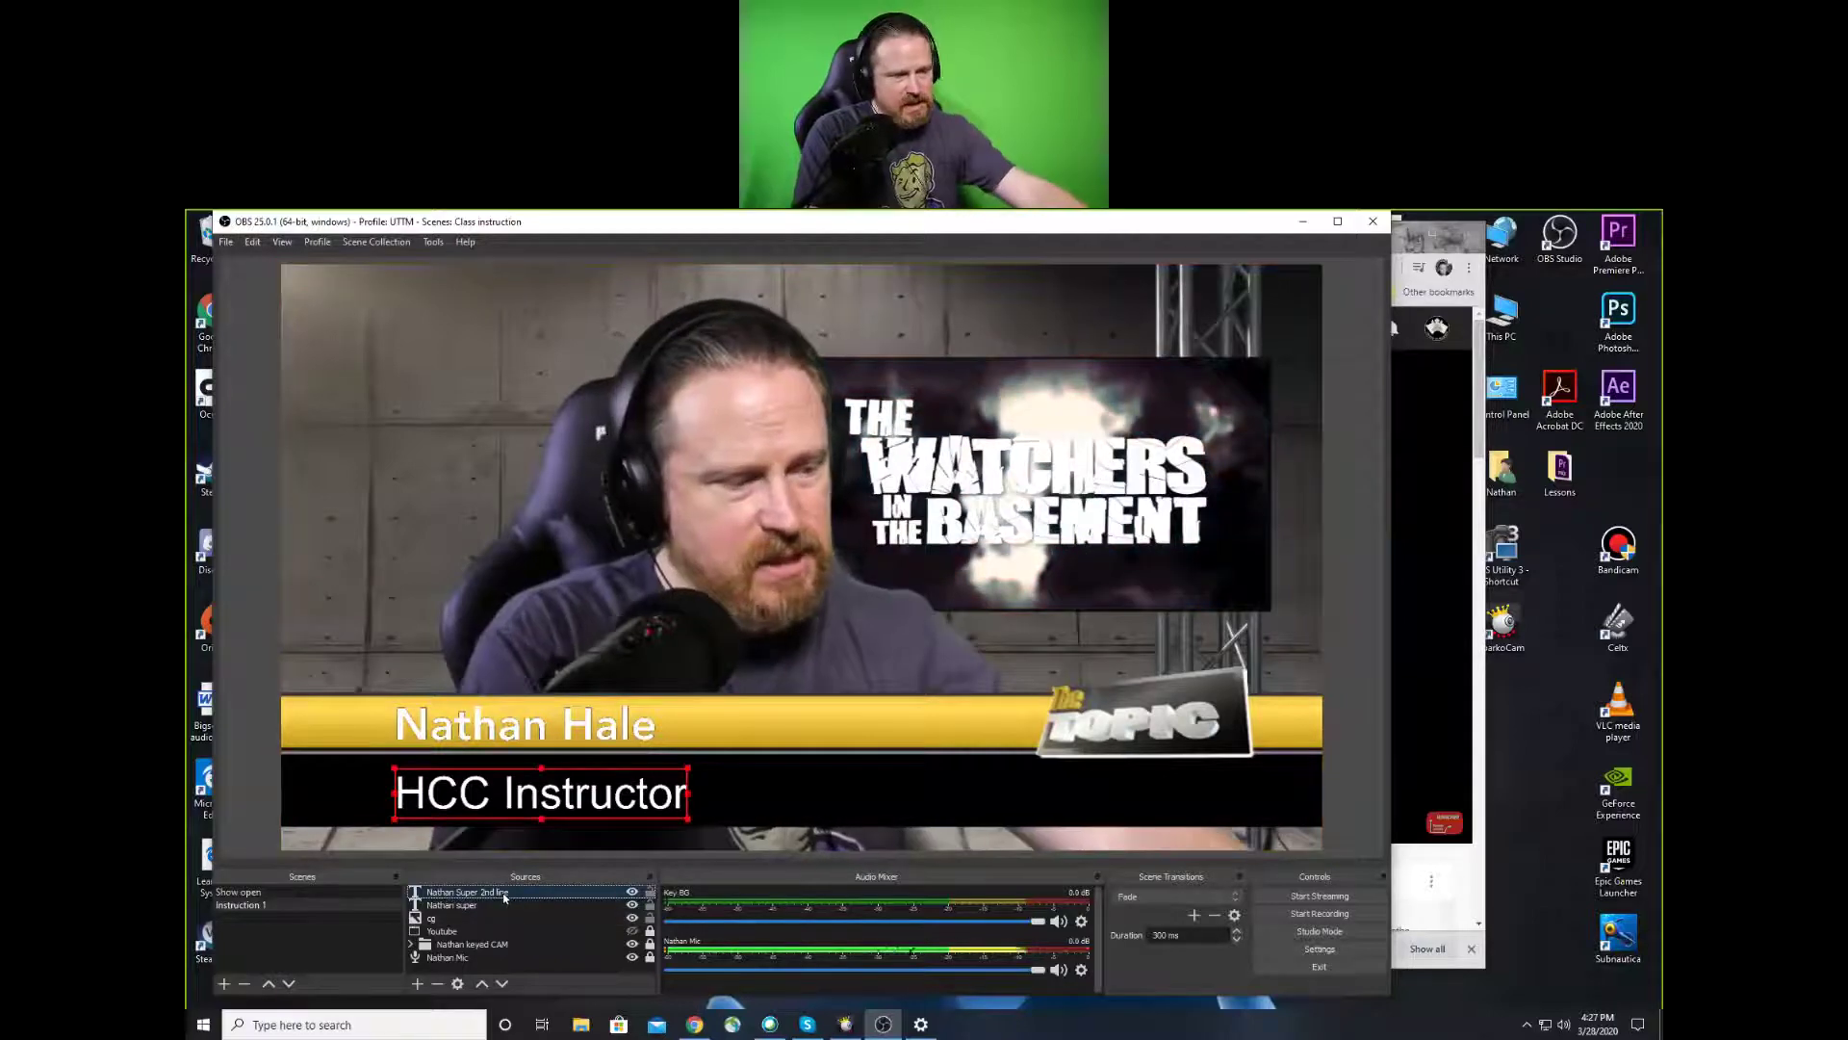
left_click(495, 918, "shift")
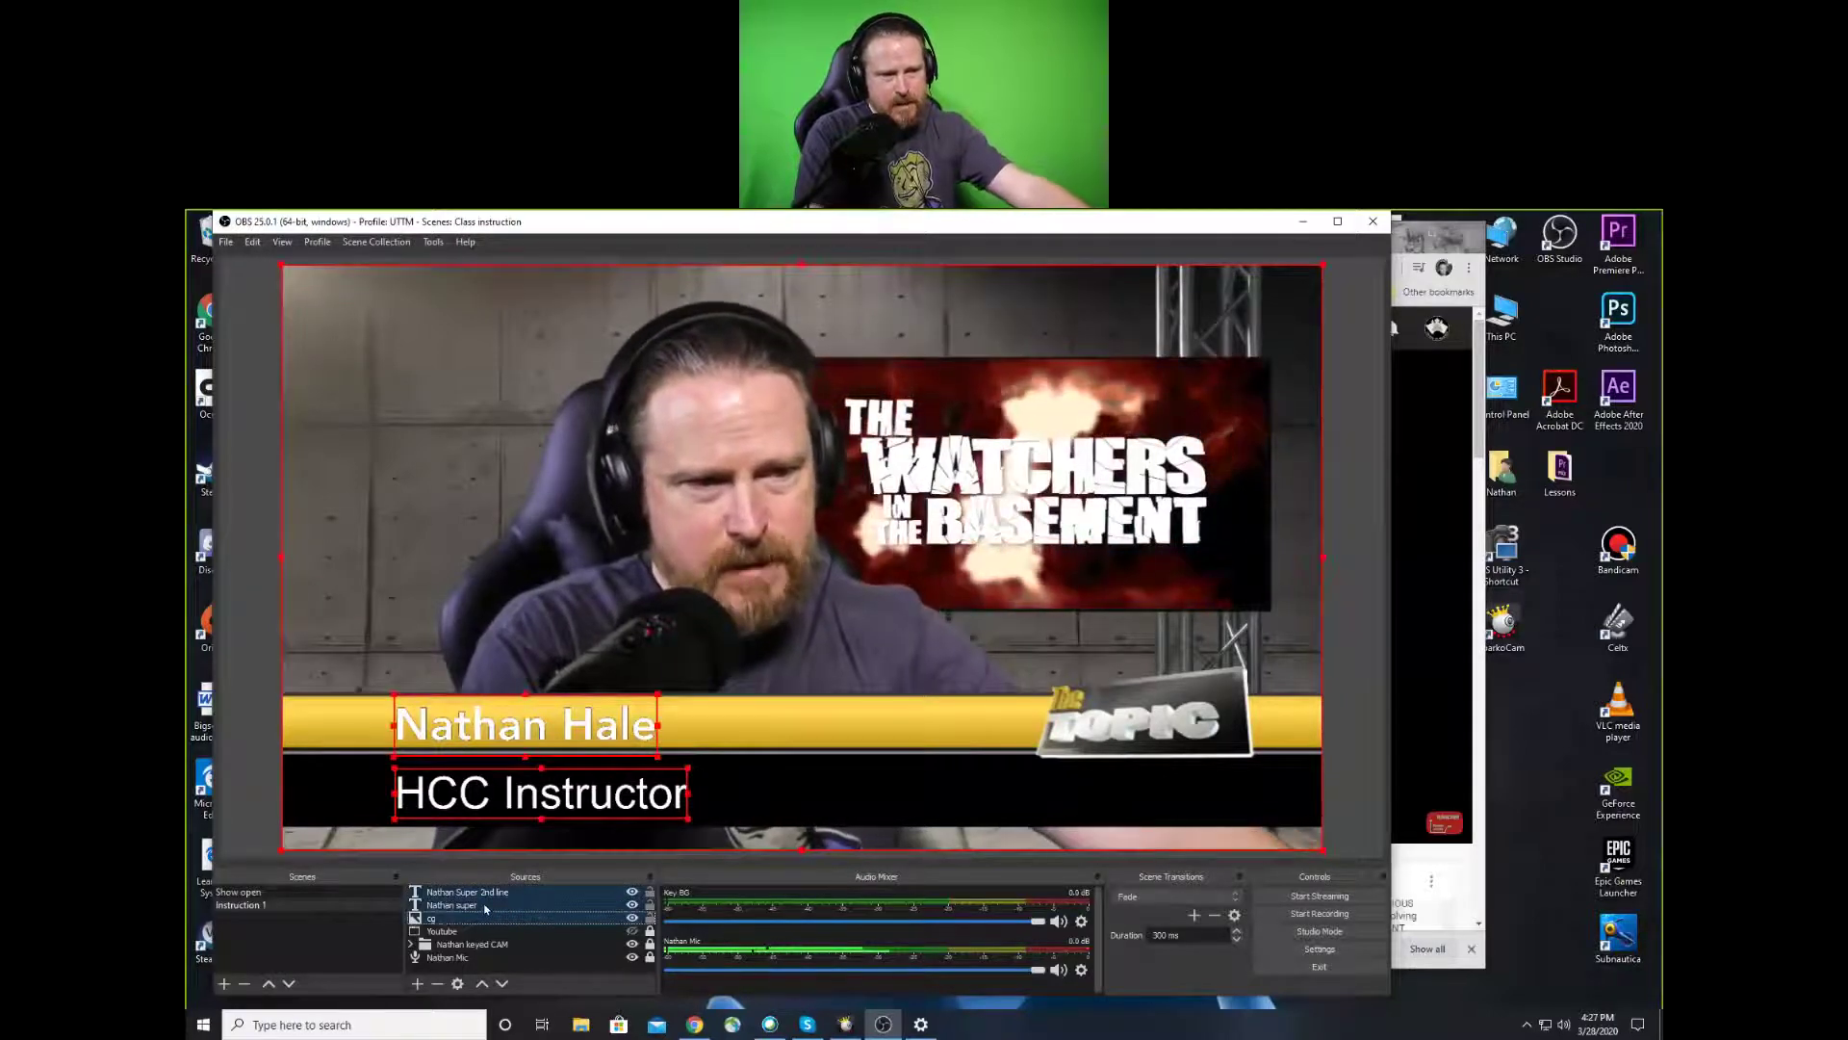
right_click(486, 909)
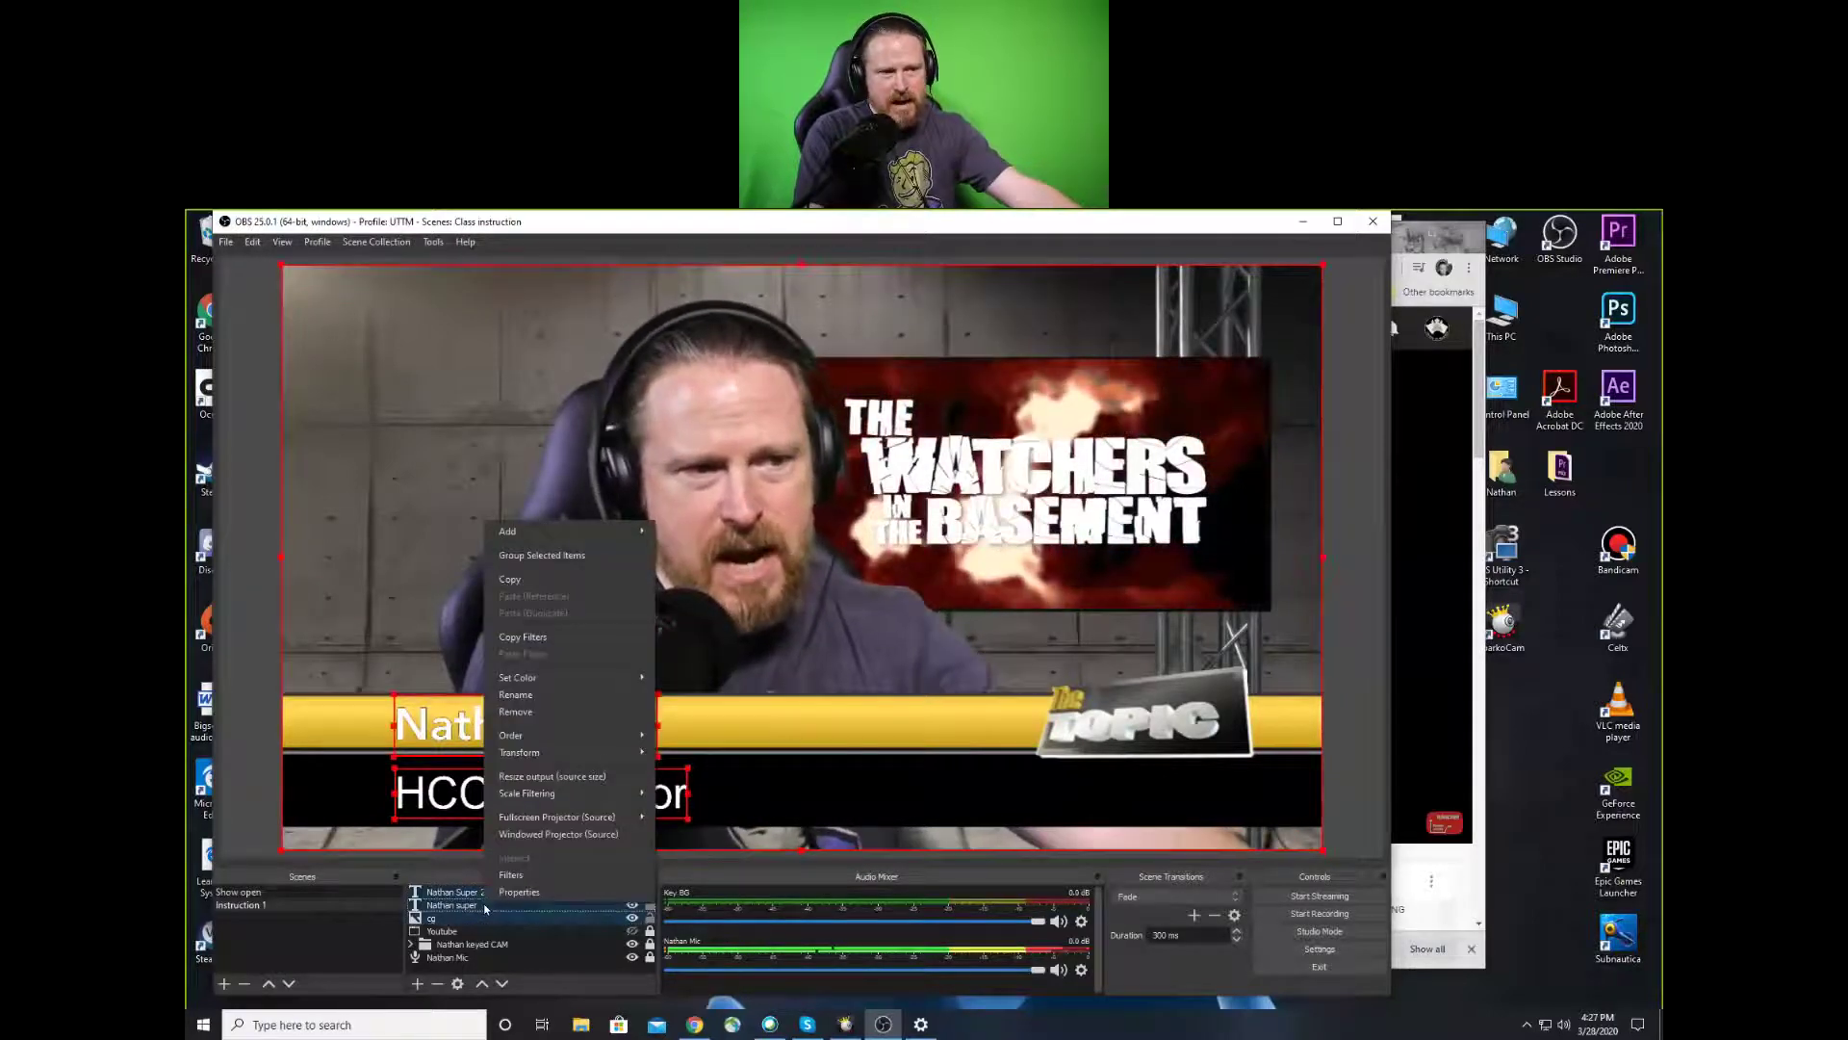
left_click(551, 556)
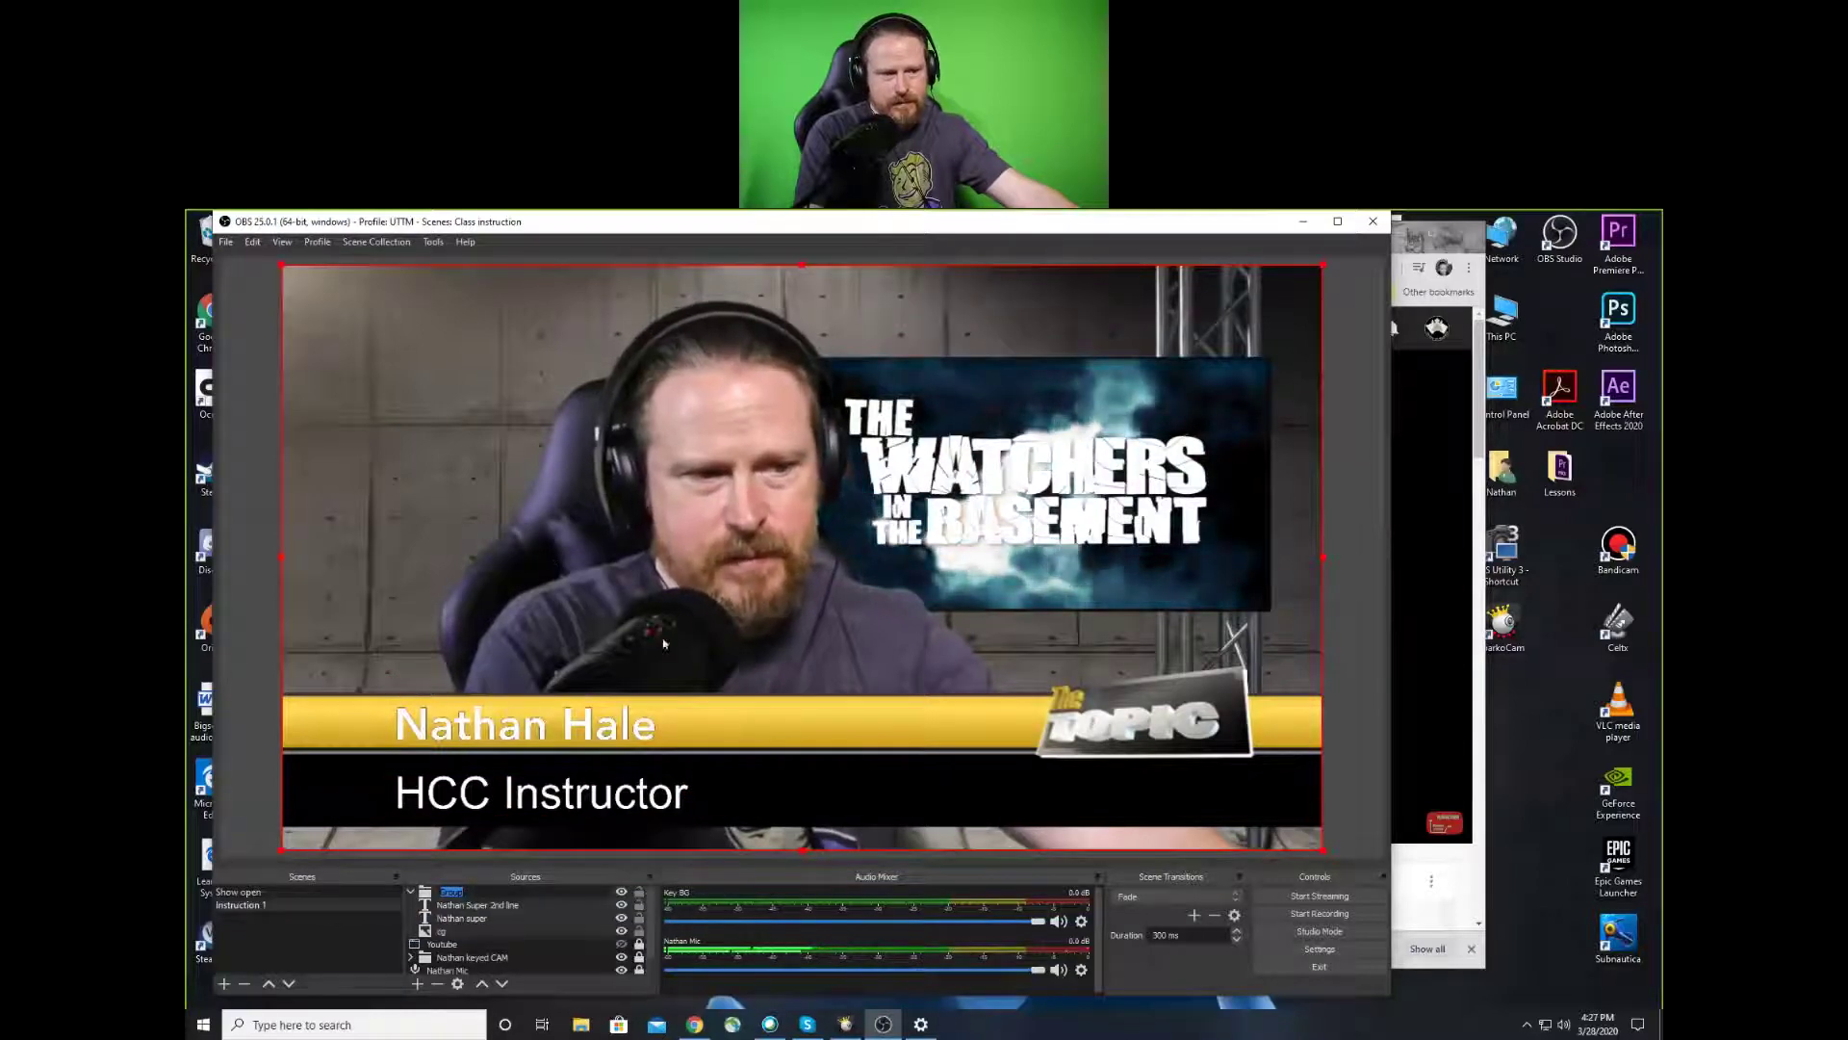
type("N")
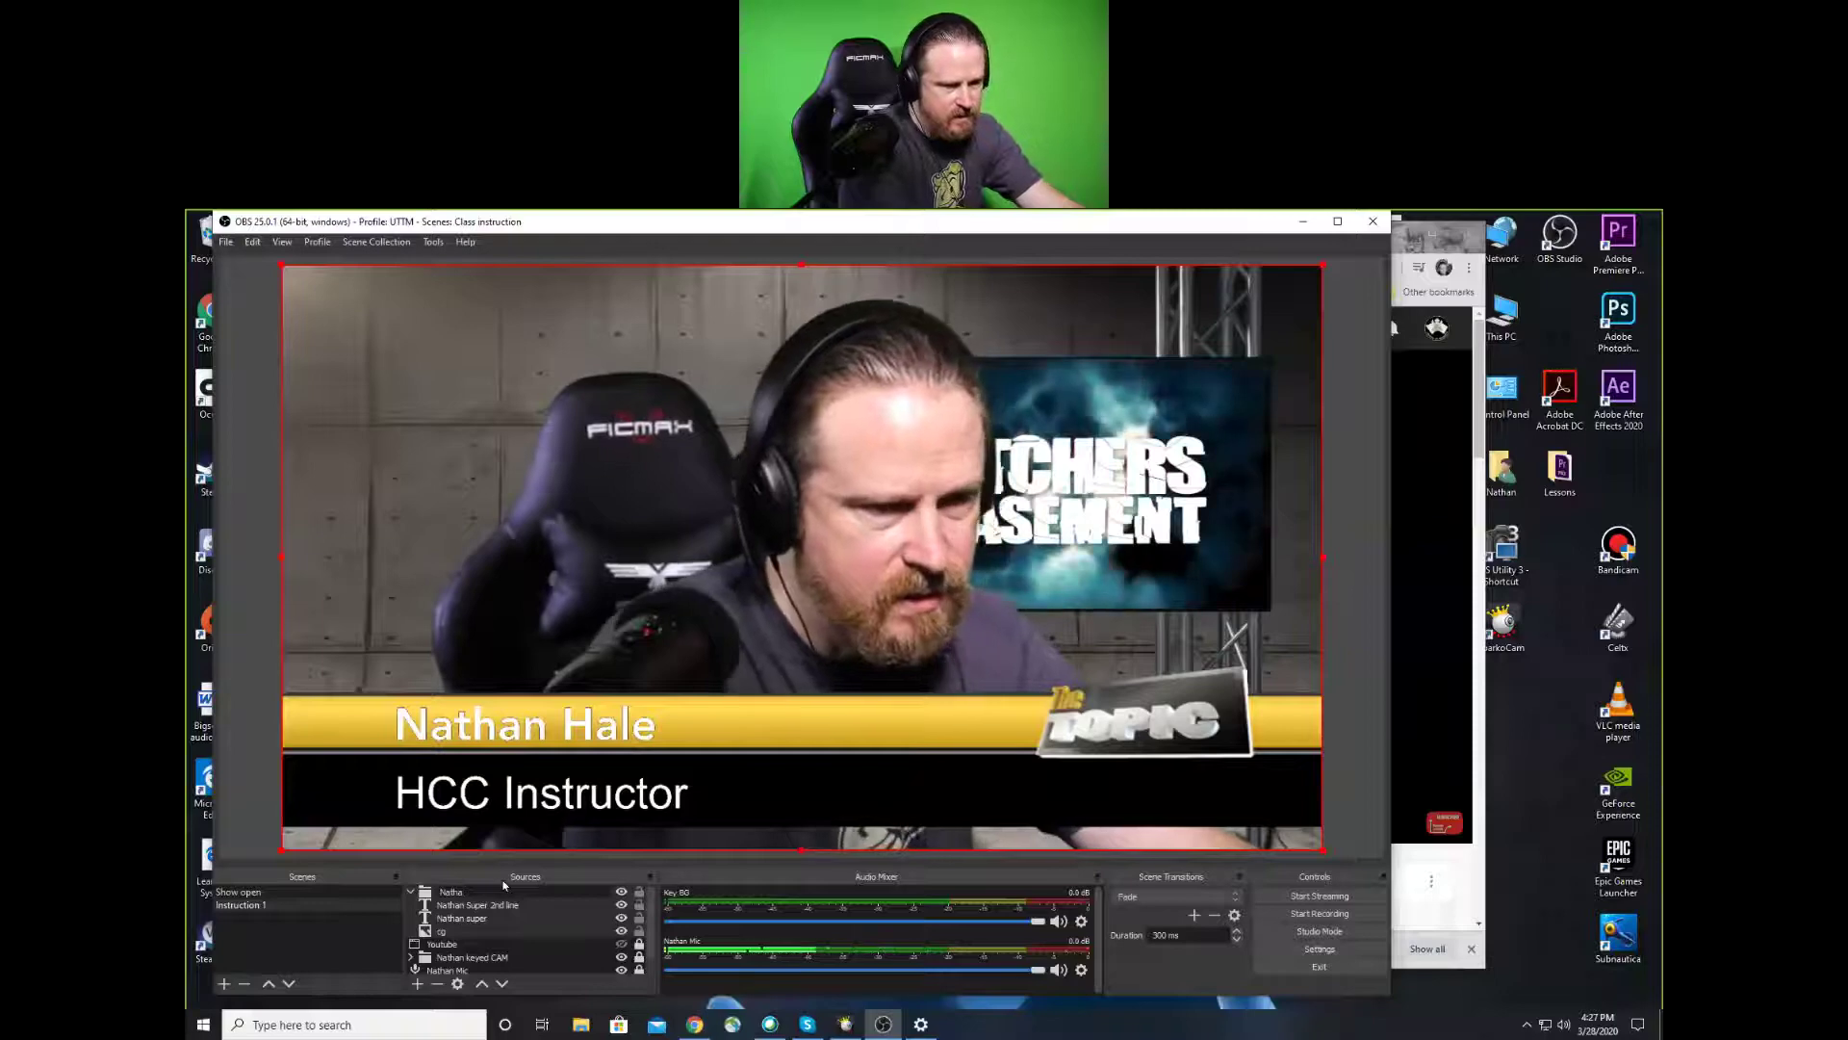
type("ate")
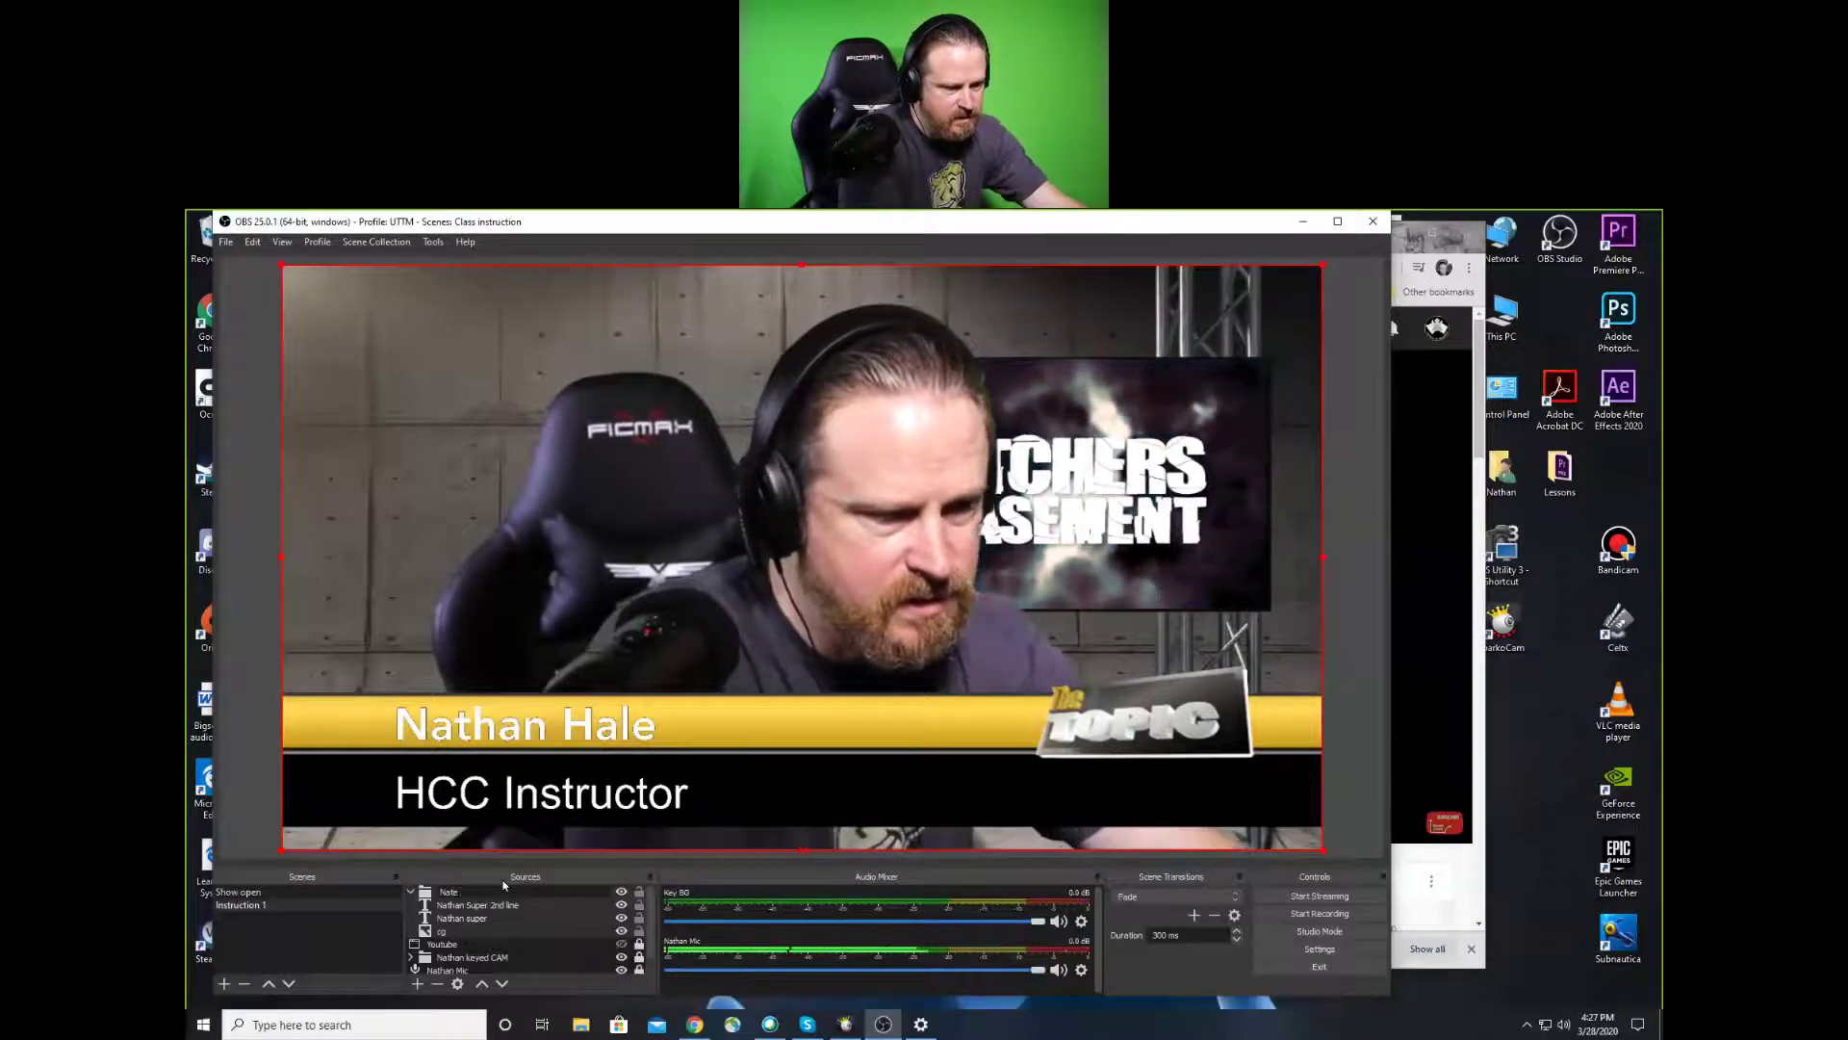
type(" CG")
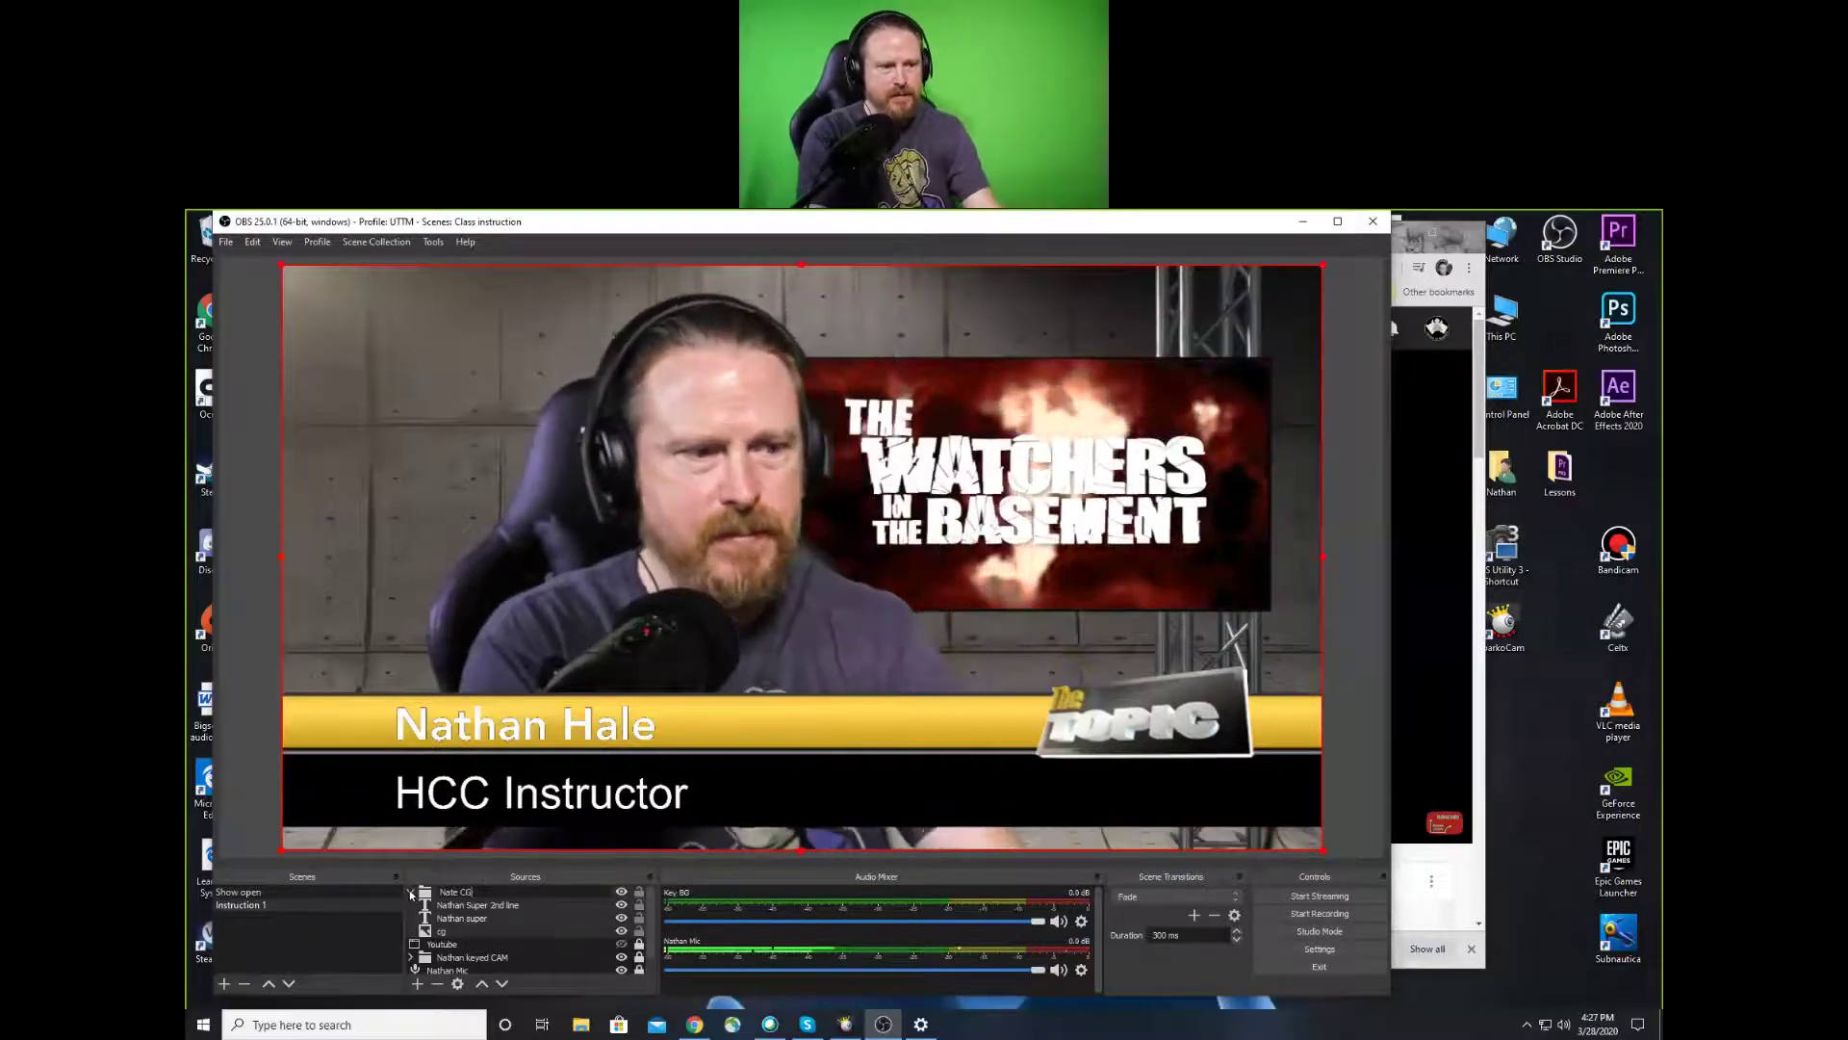
key("Return")
Collapse the new CG group and move it below the Youtube source in the source order
left_click(411, 892)
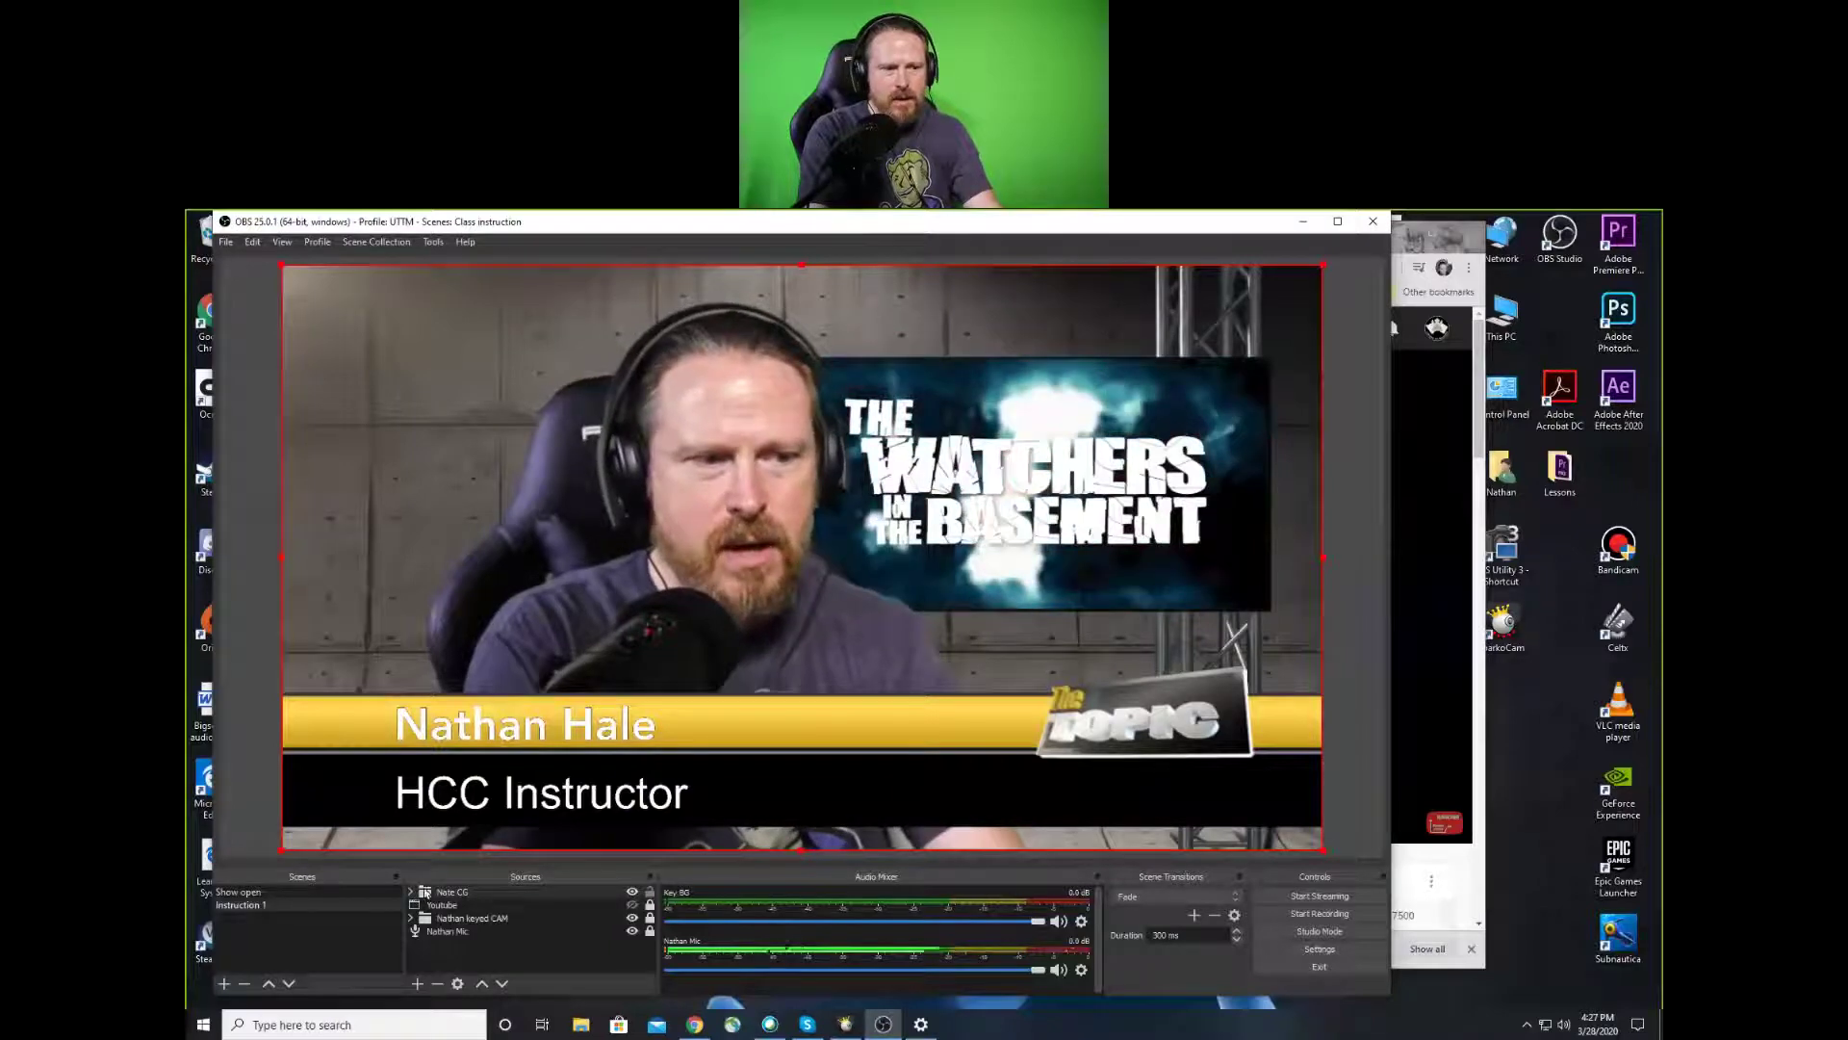
left_click_drag(428, 892, 430, 913)
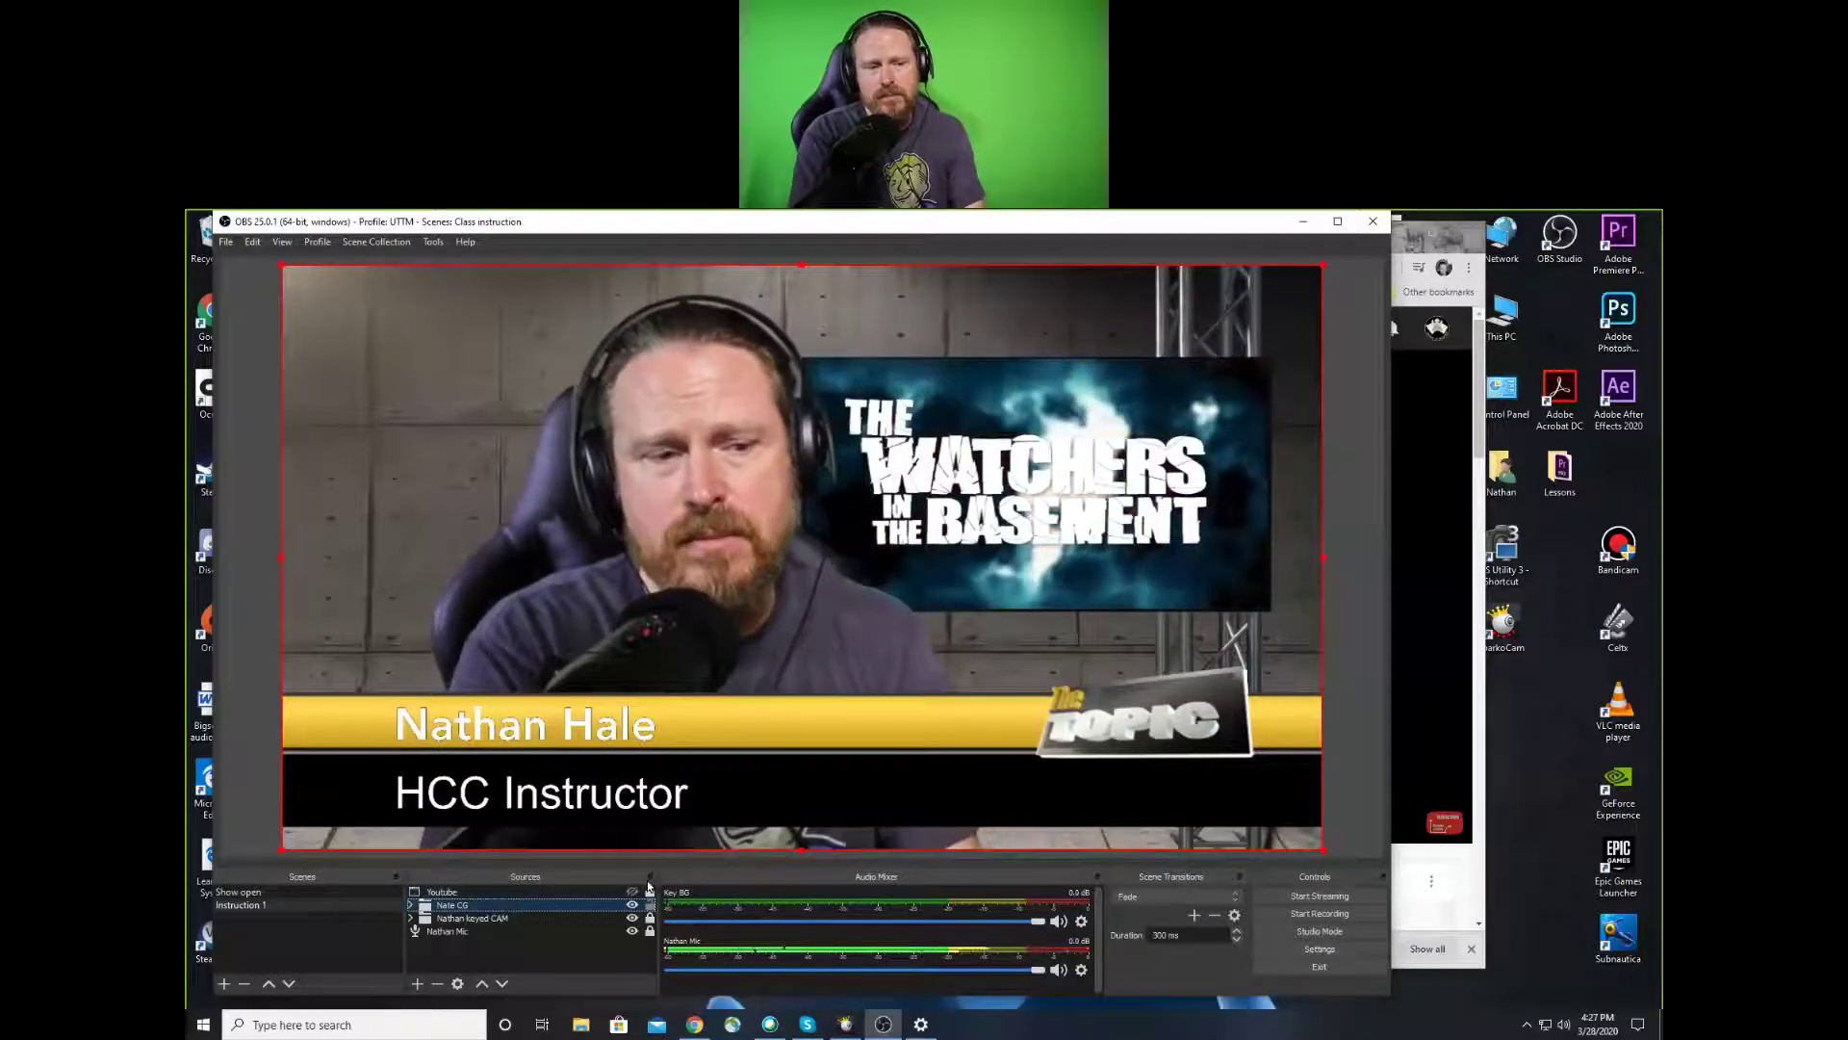
Toggle the name graphic group off and on, and preview the Youtube source before hiding it and clearing the source selection
left_click(633, 905)
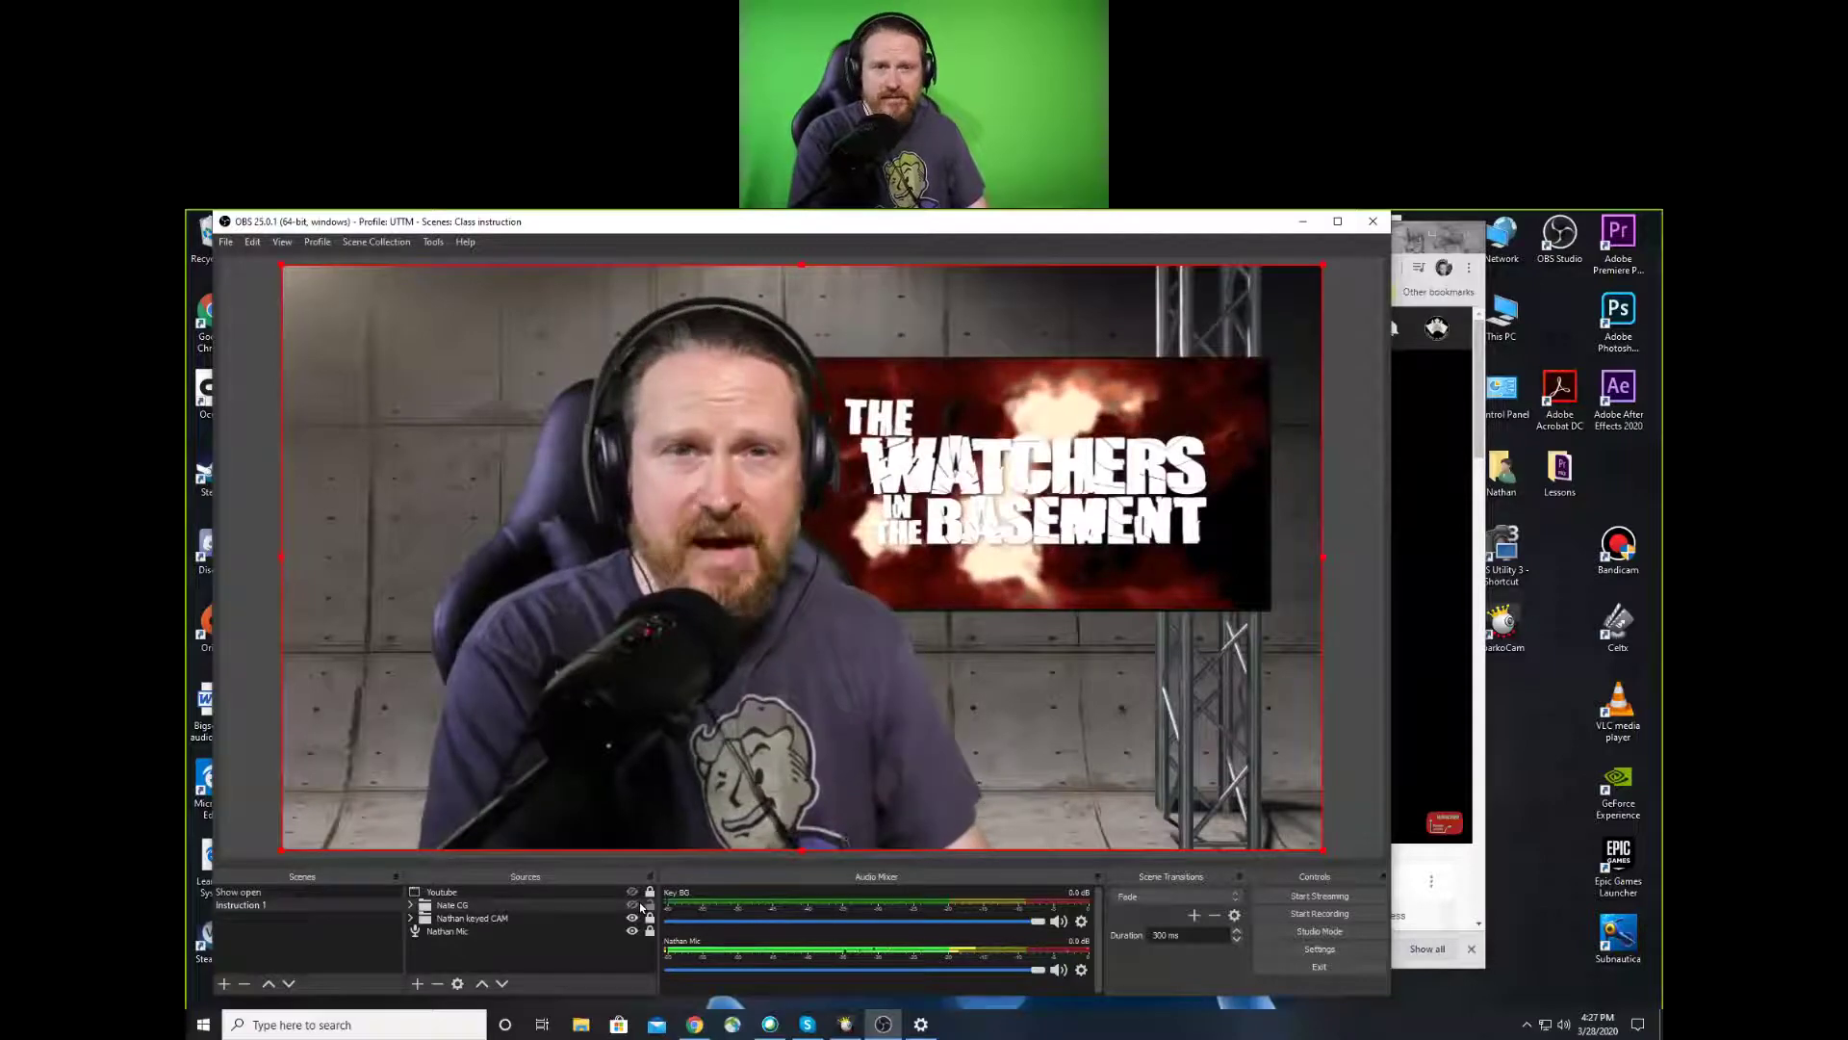
left_click(633, 905)
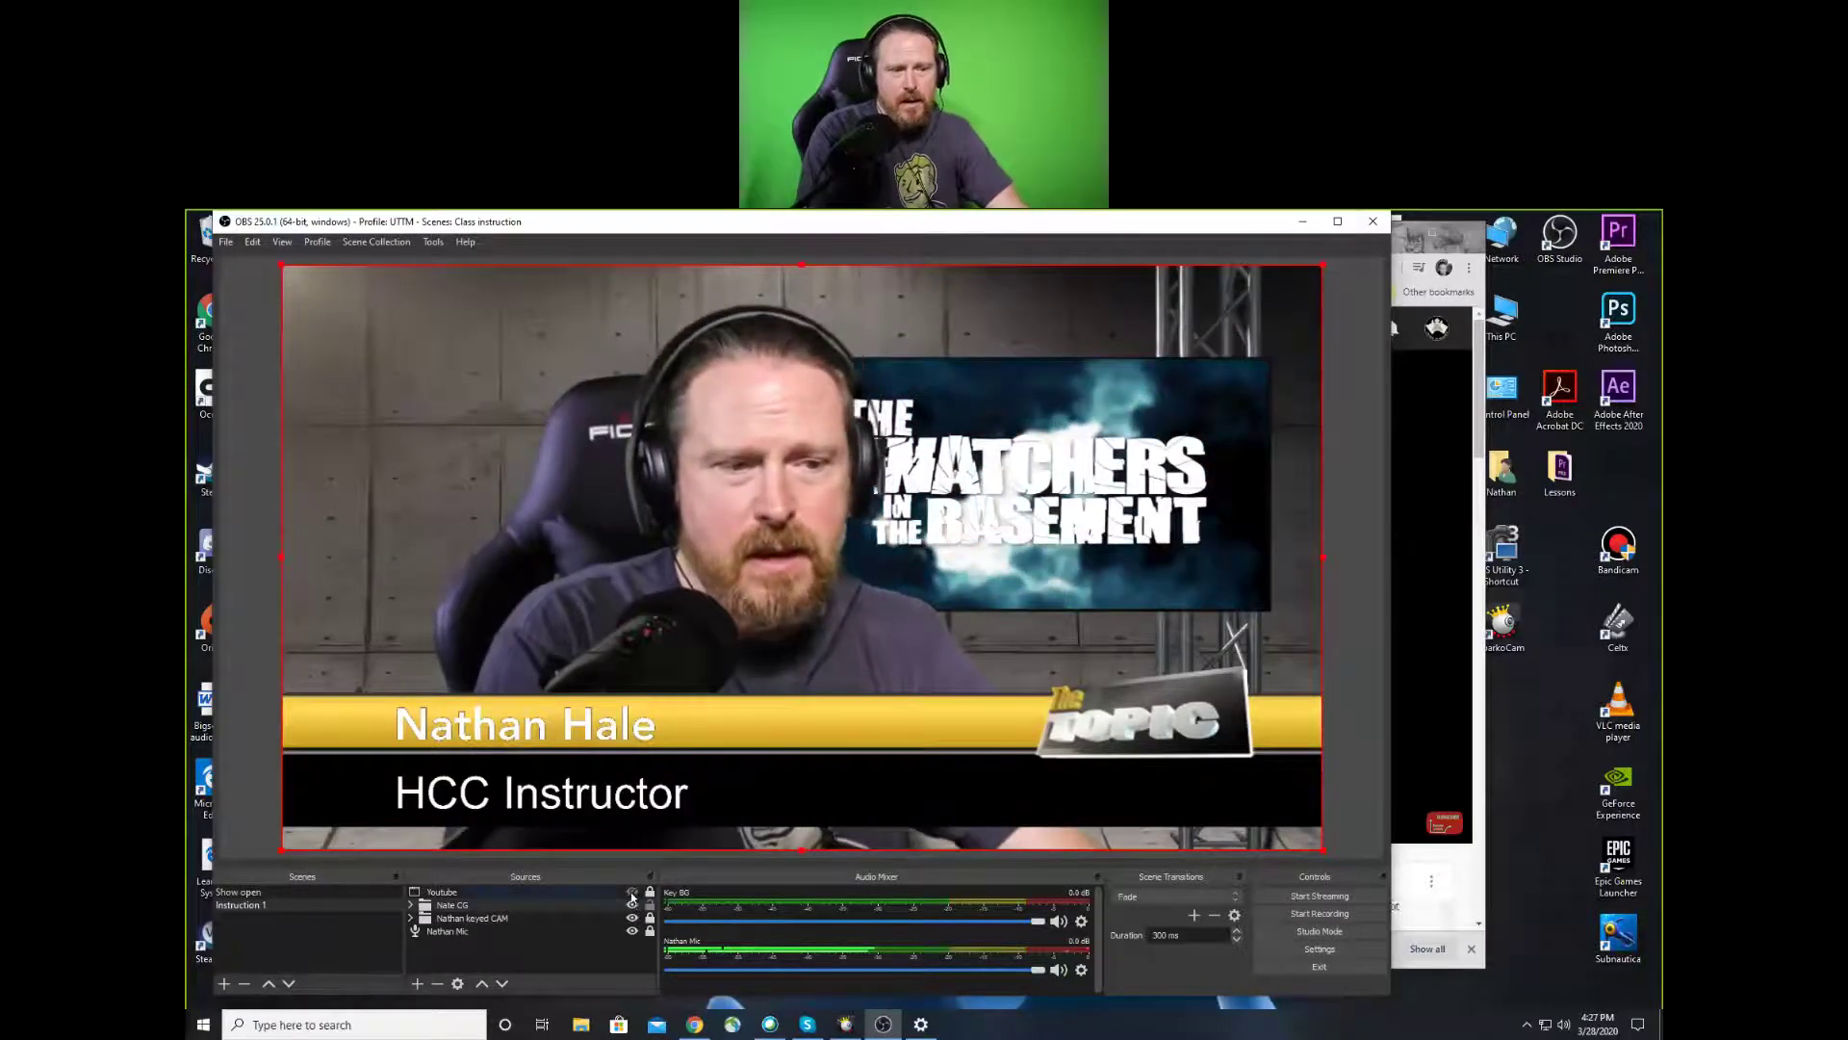
left_click(631, 892)
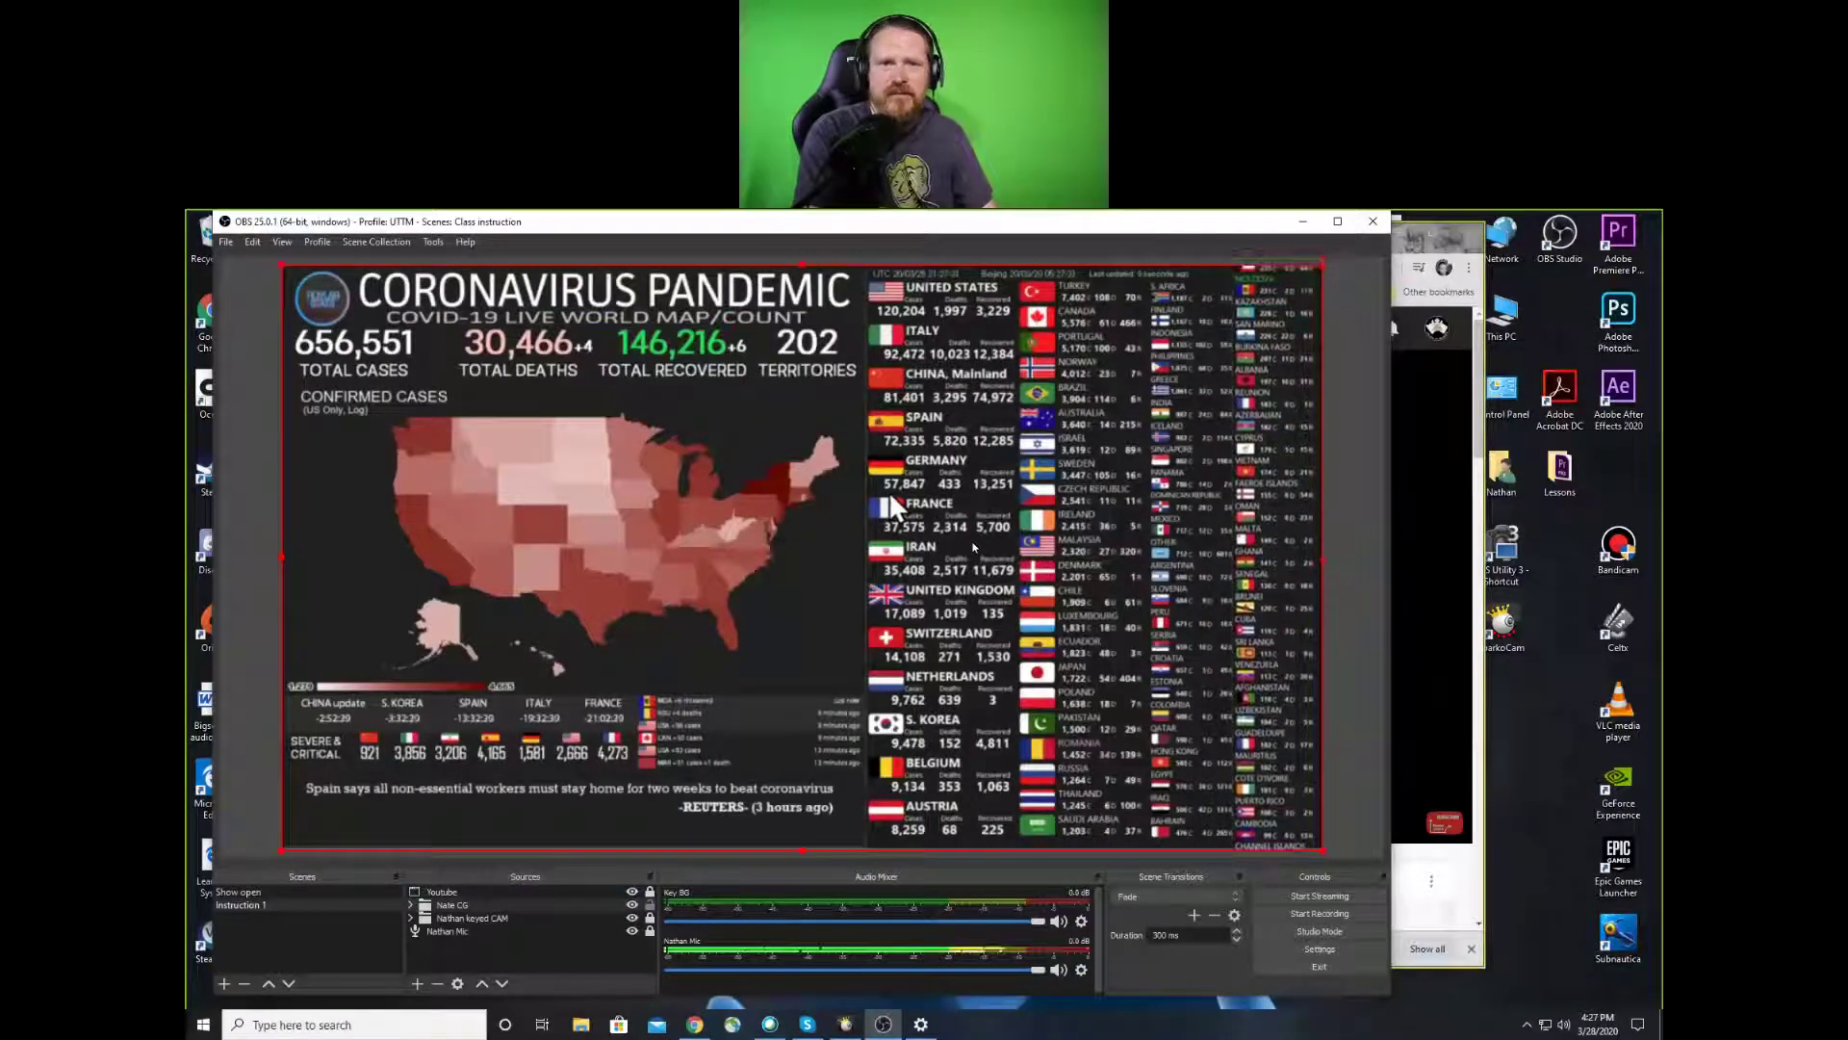
left_click(632, 892)
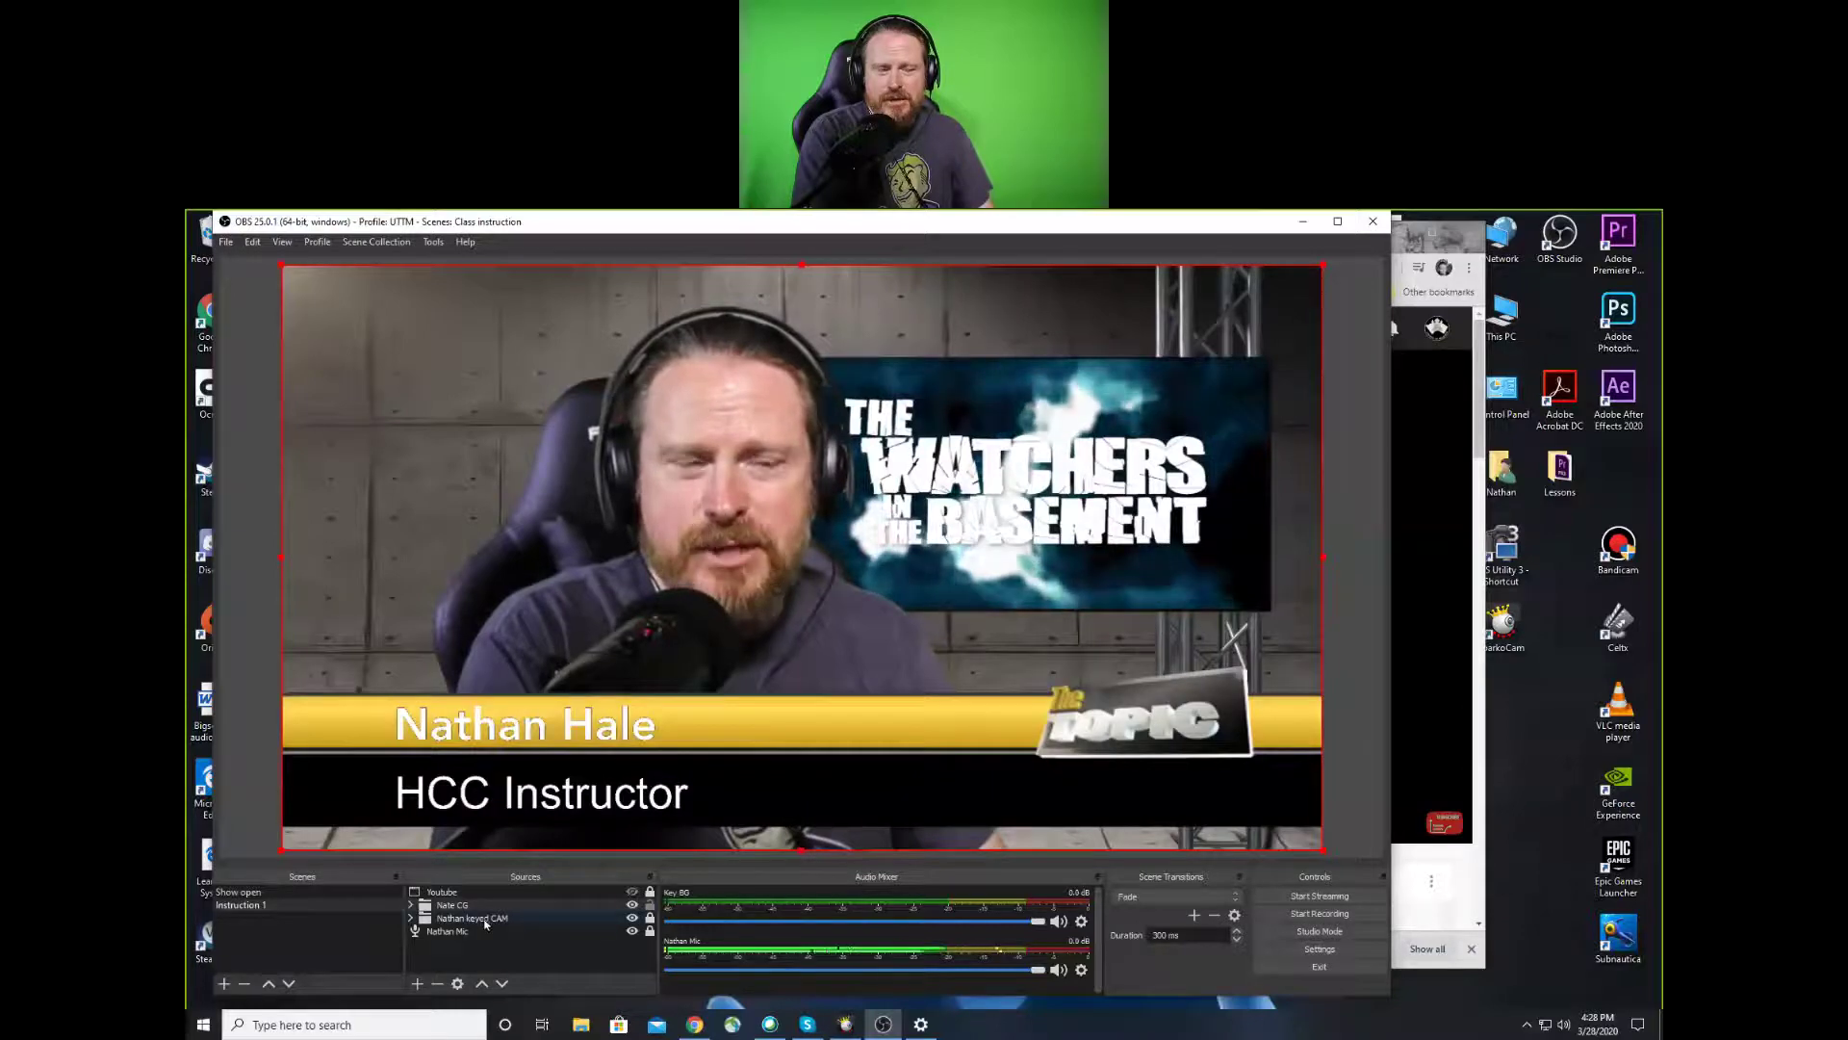
left_click(510, 959)
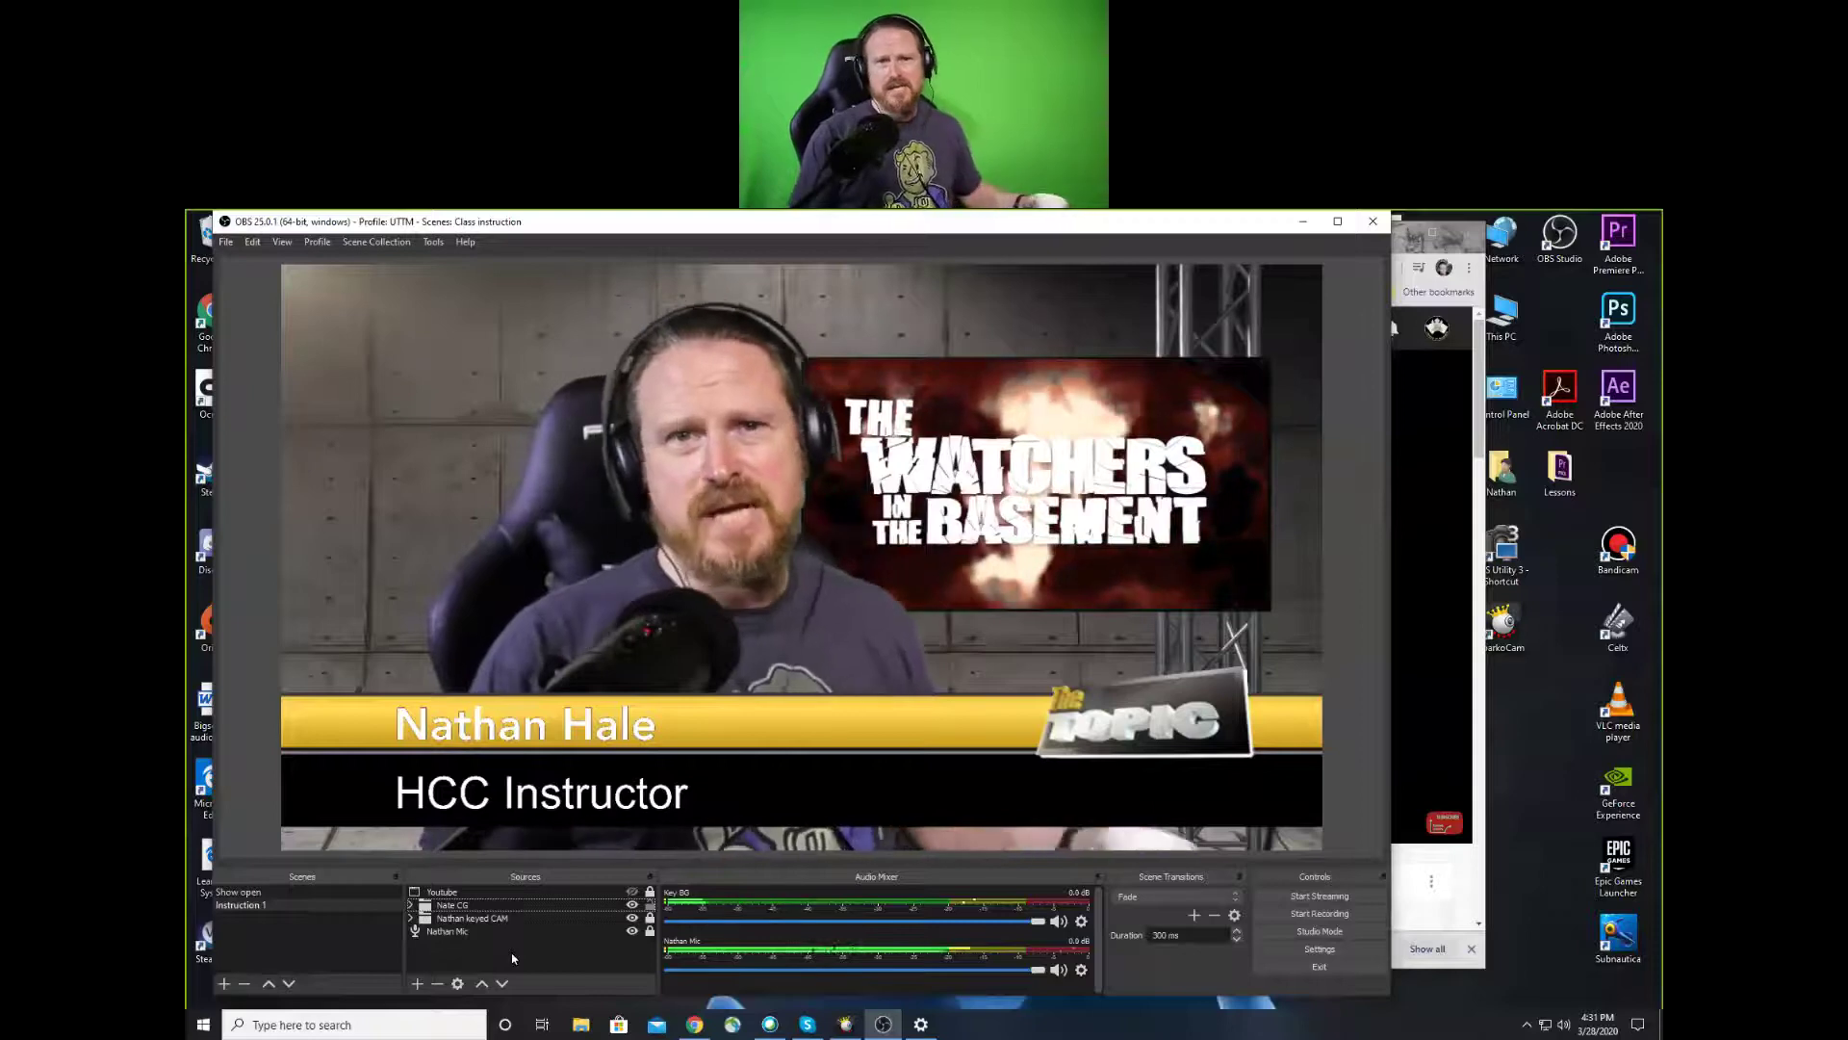
type("notes")
key("Return")
type("no")
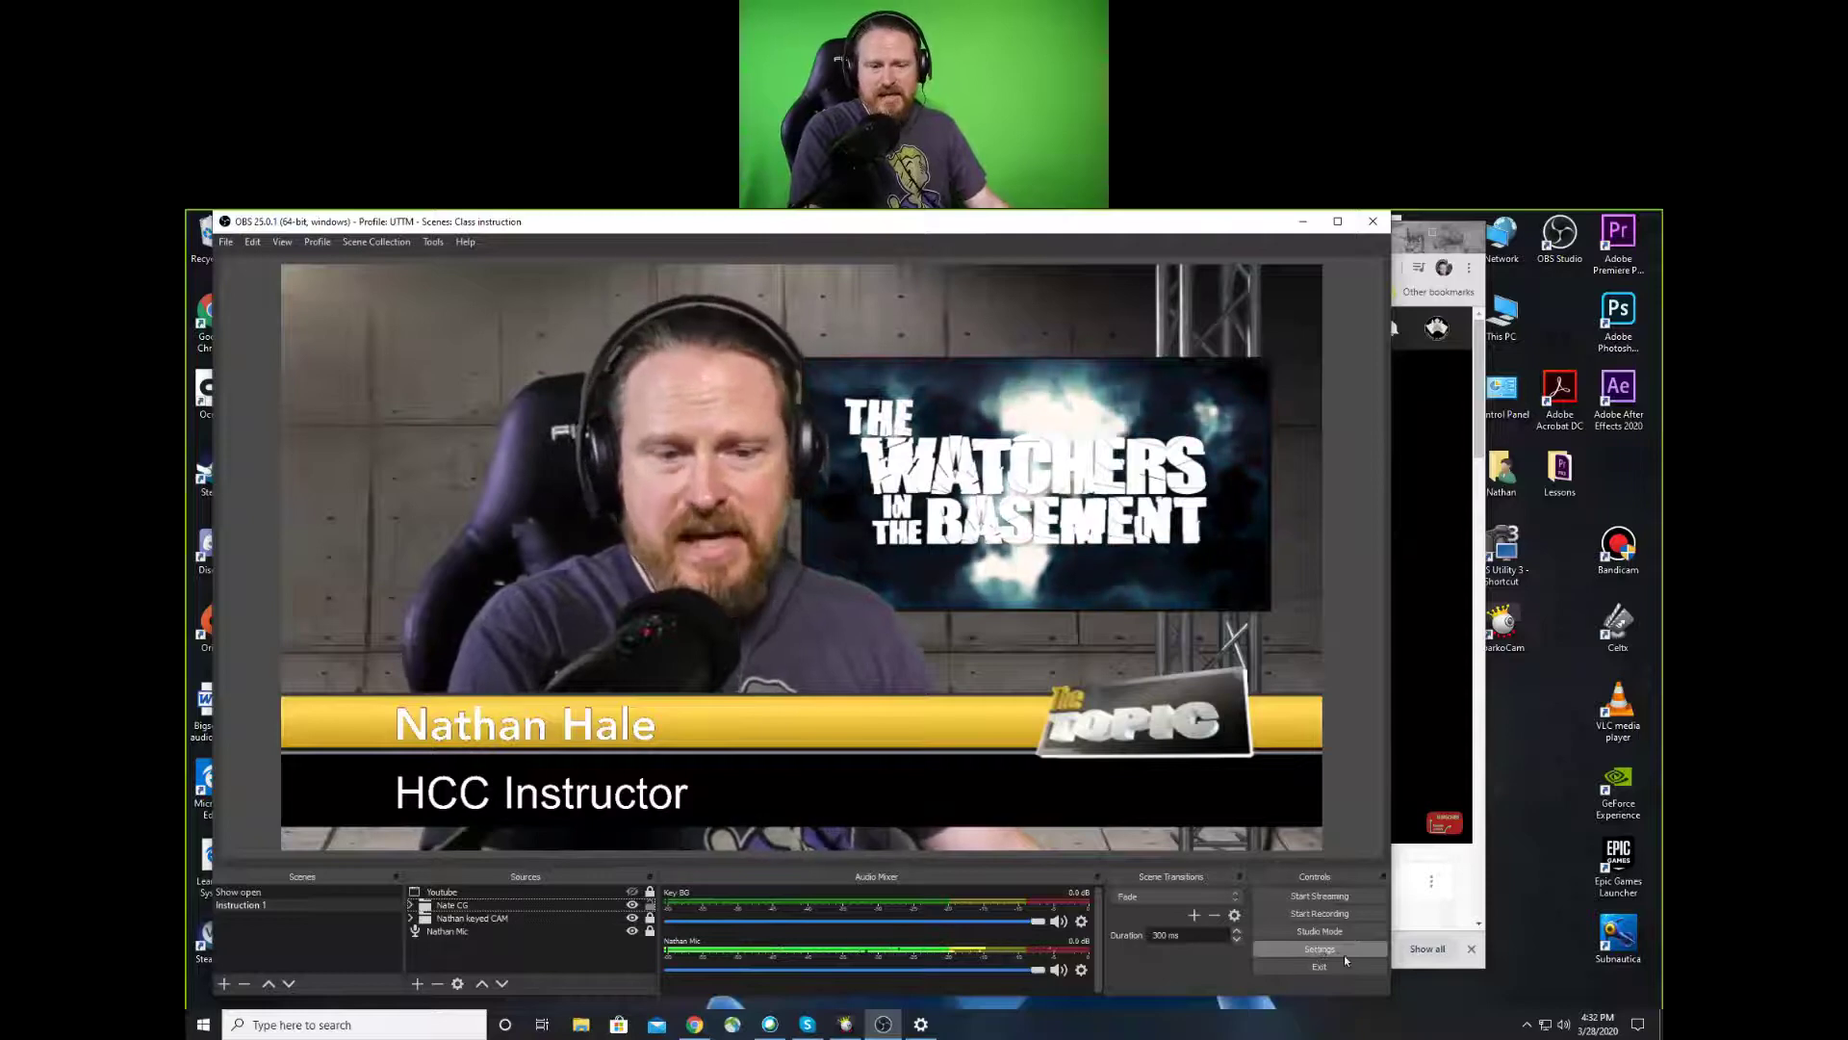
Open the Stream settings to view the service, server and stream key fields
left_click(1335, 953)
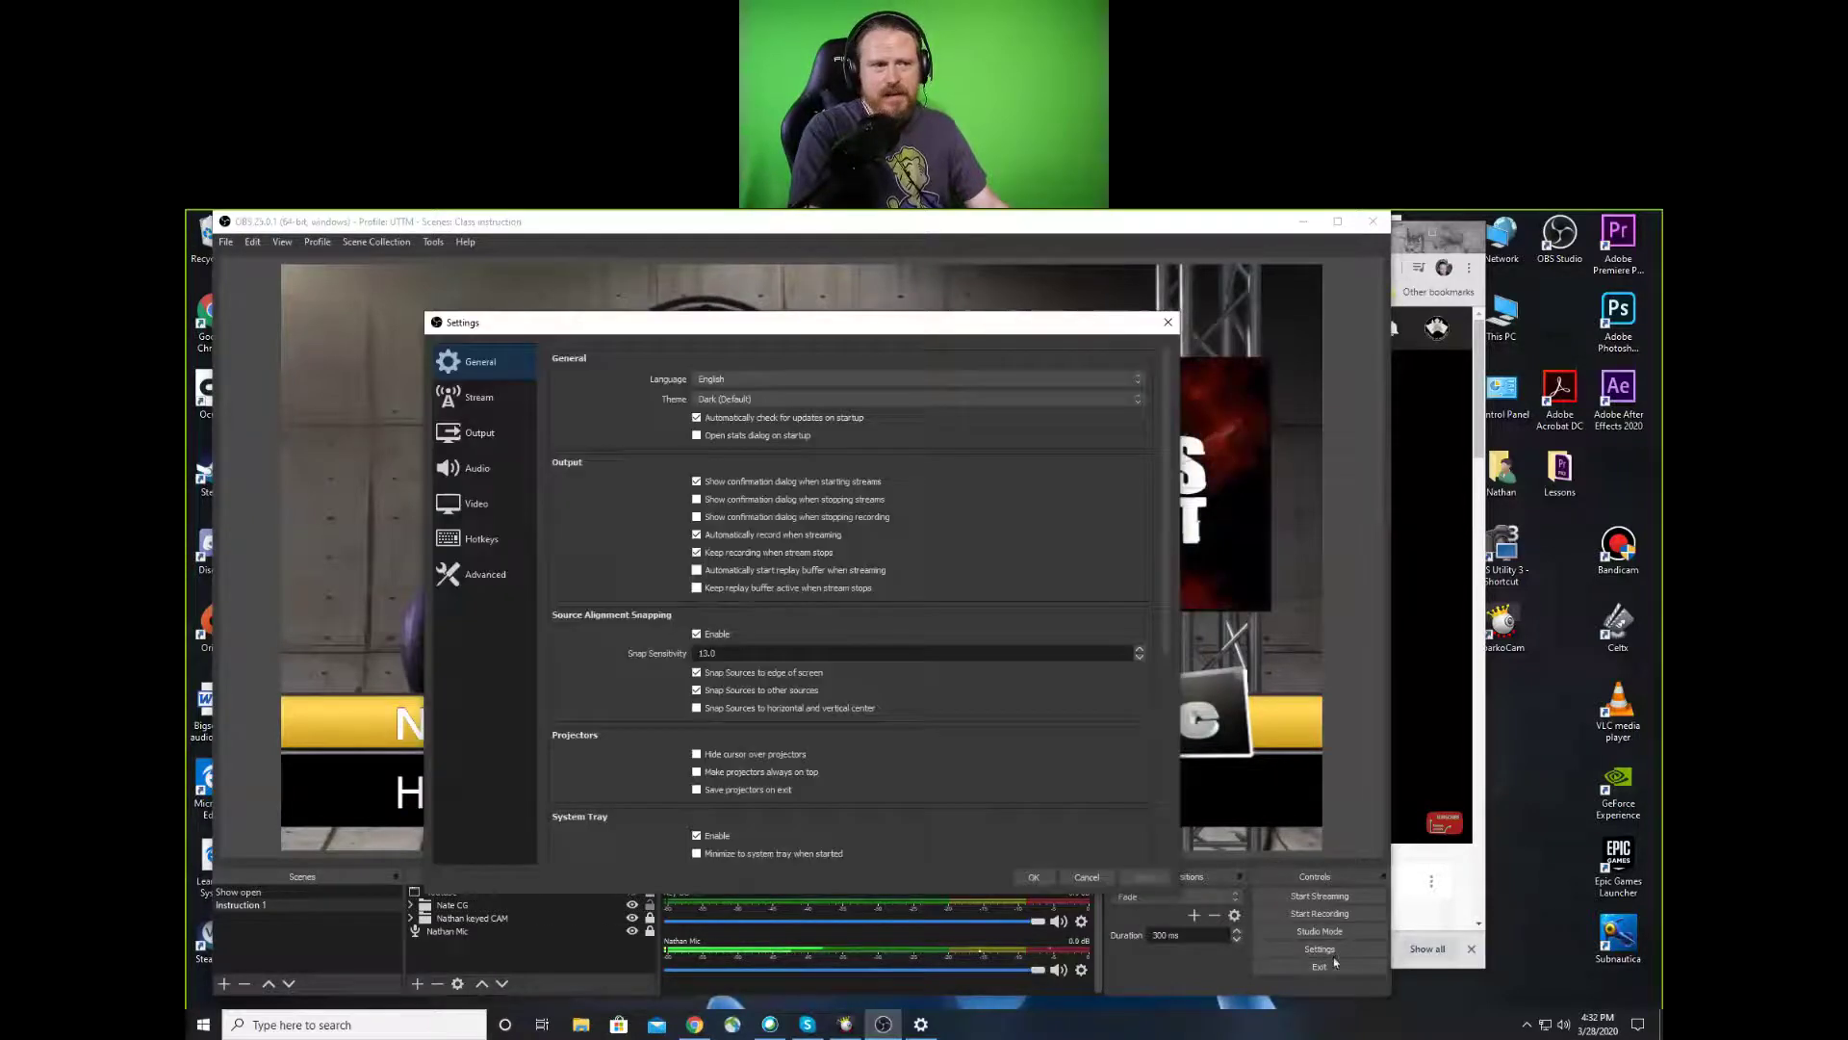
left_click(479, 397)
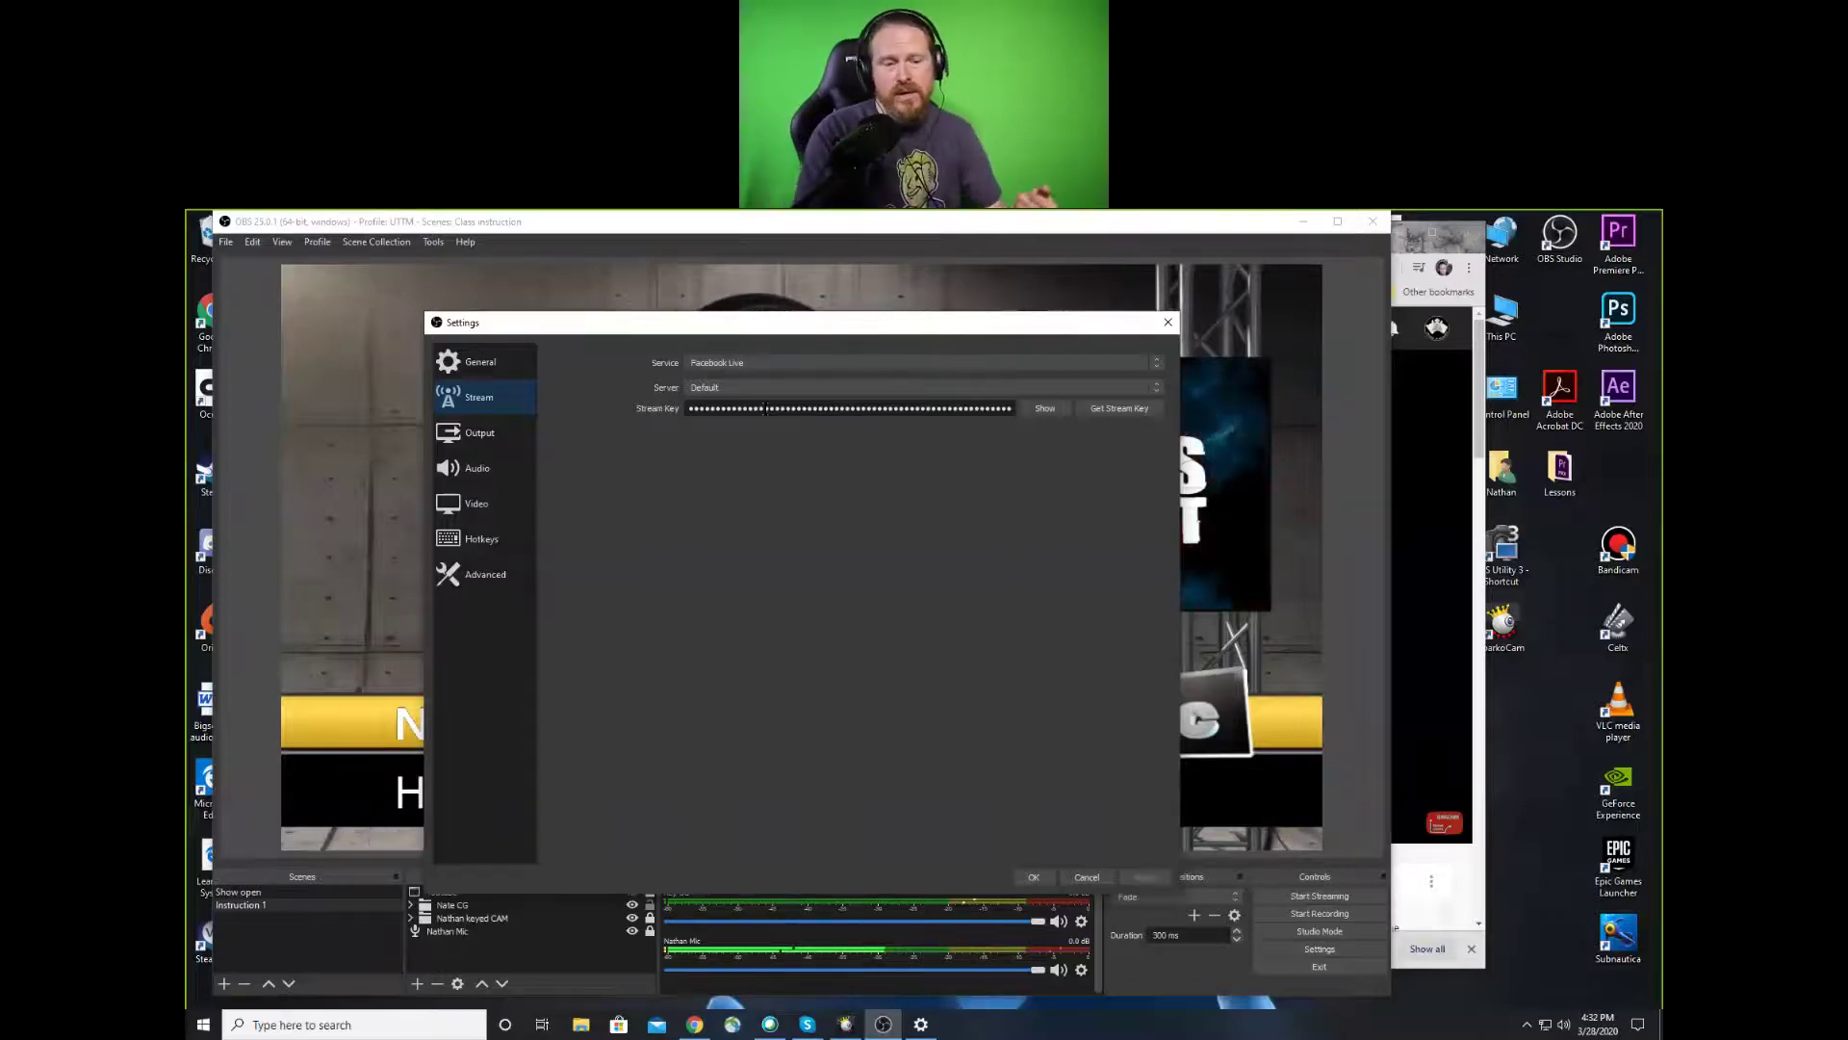
Switch to Chrome, close the live Coronavirus YouTube tab and open a new tab
left_click(1475, 714)
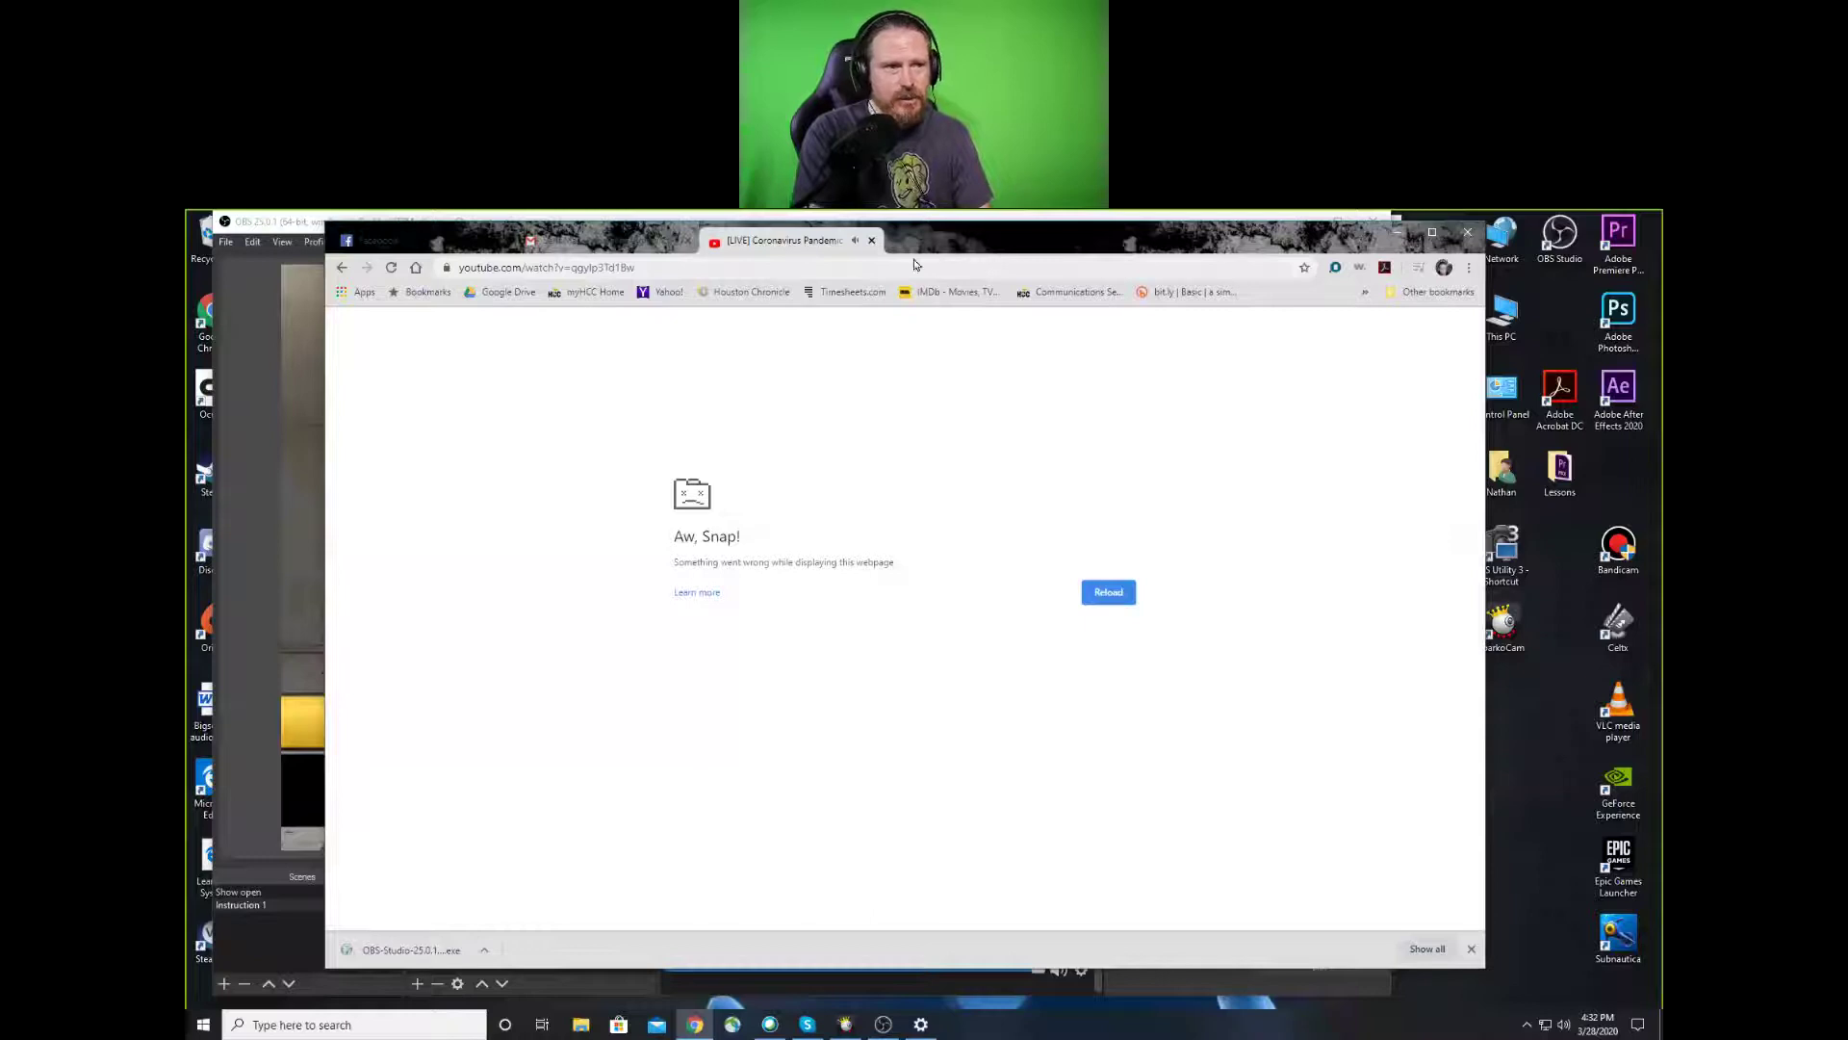
left_click(900, 241)
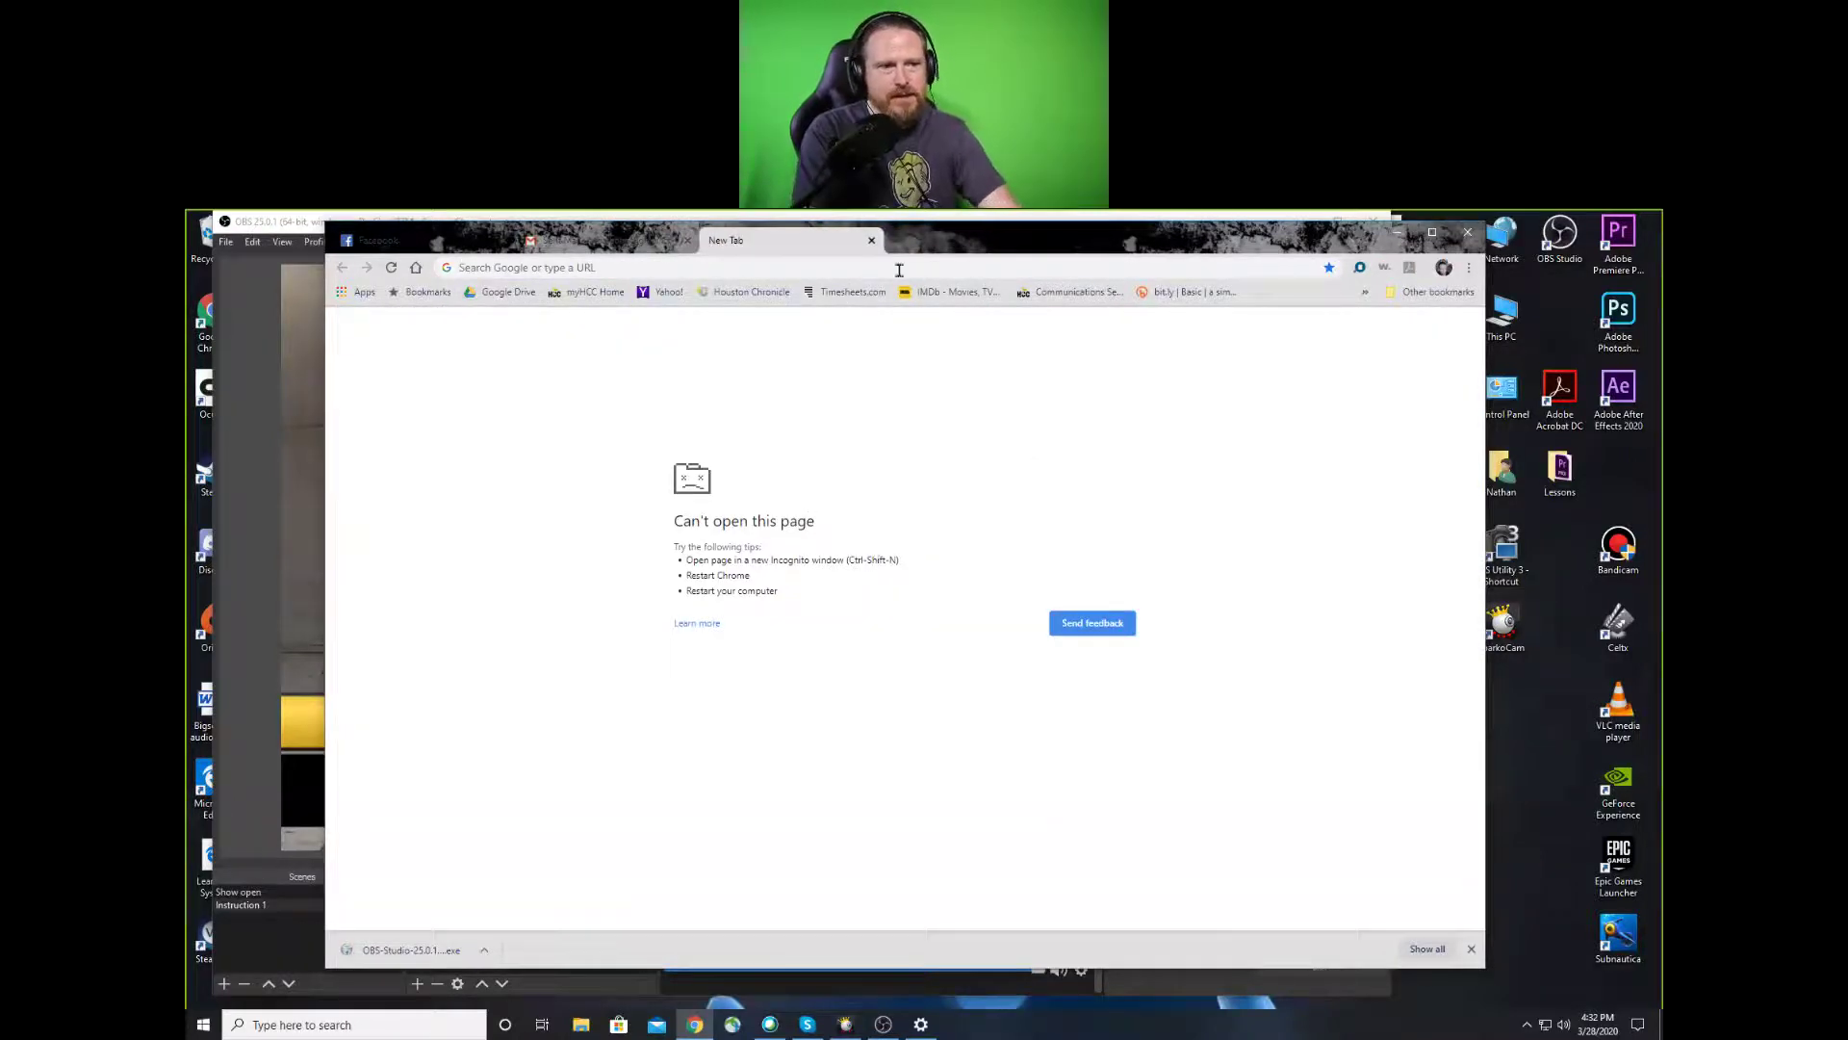
left_click(871, 240)
left_click(714, 242)
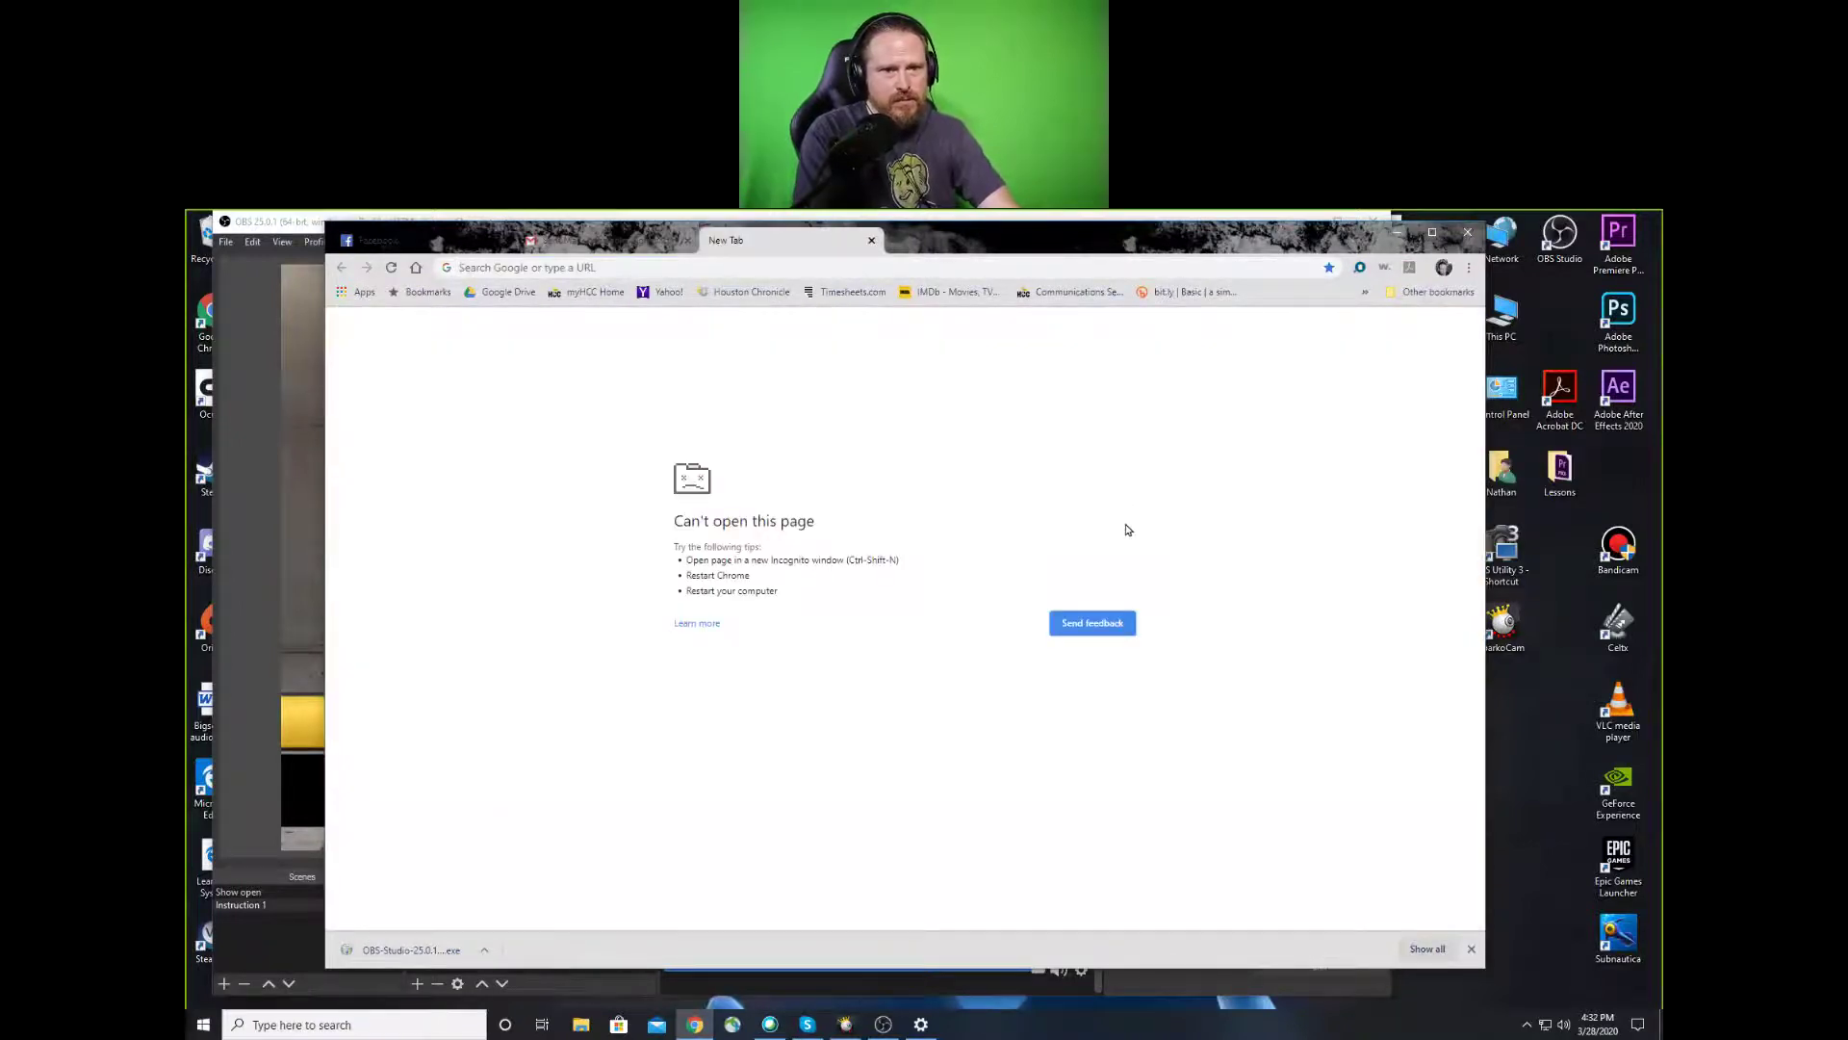
Replace the unresponsive tab with a fresh one and try to load facebook.com
left_click(770, 1024)
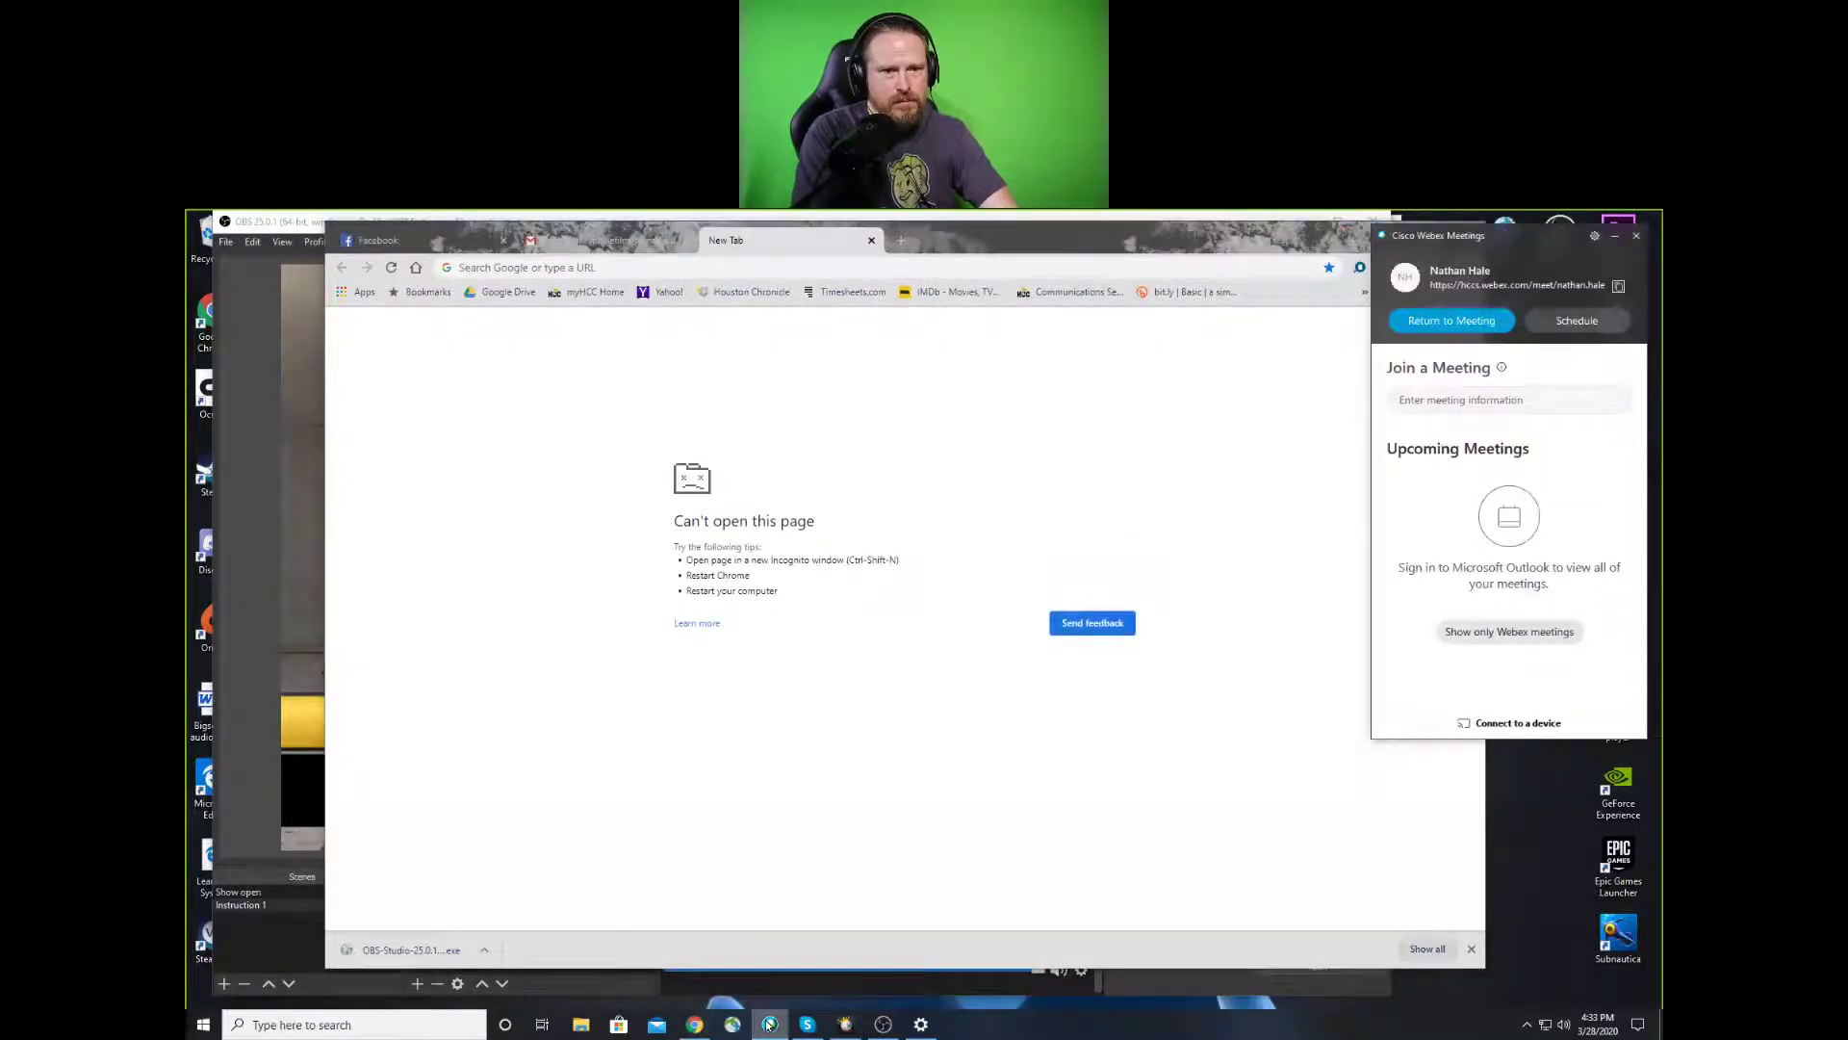
left_click(977, 246)
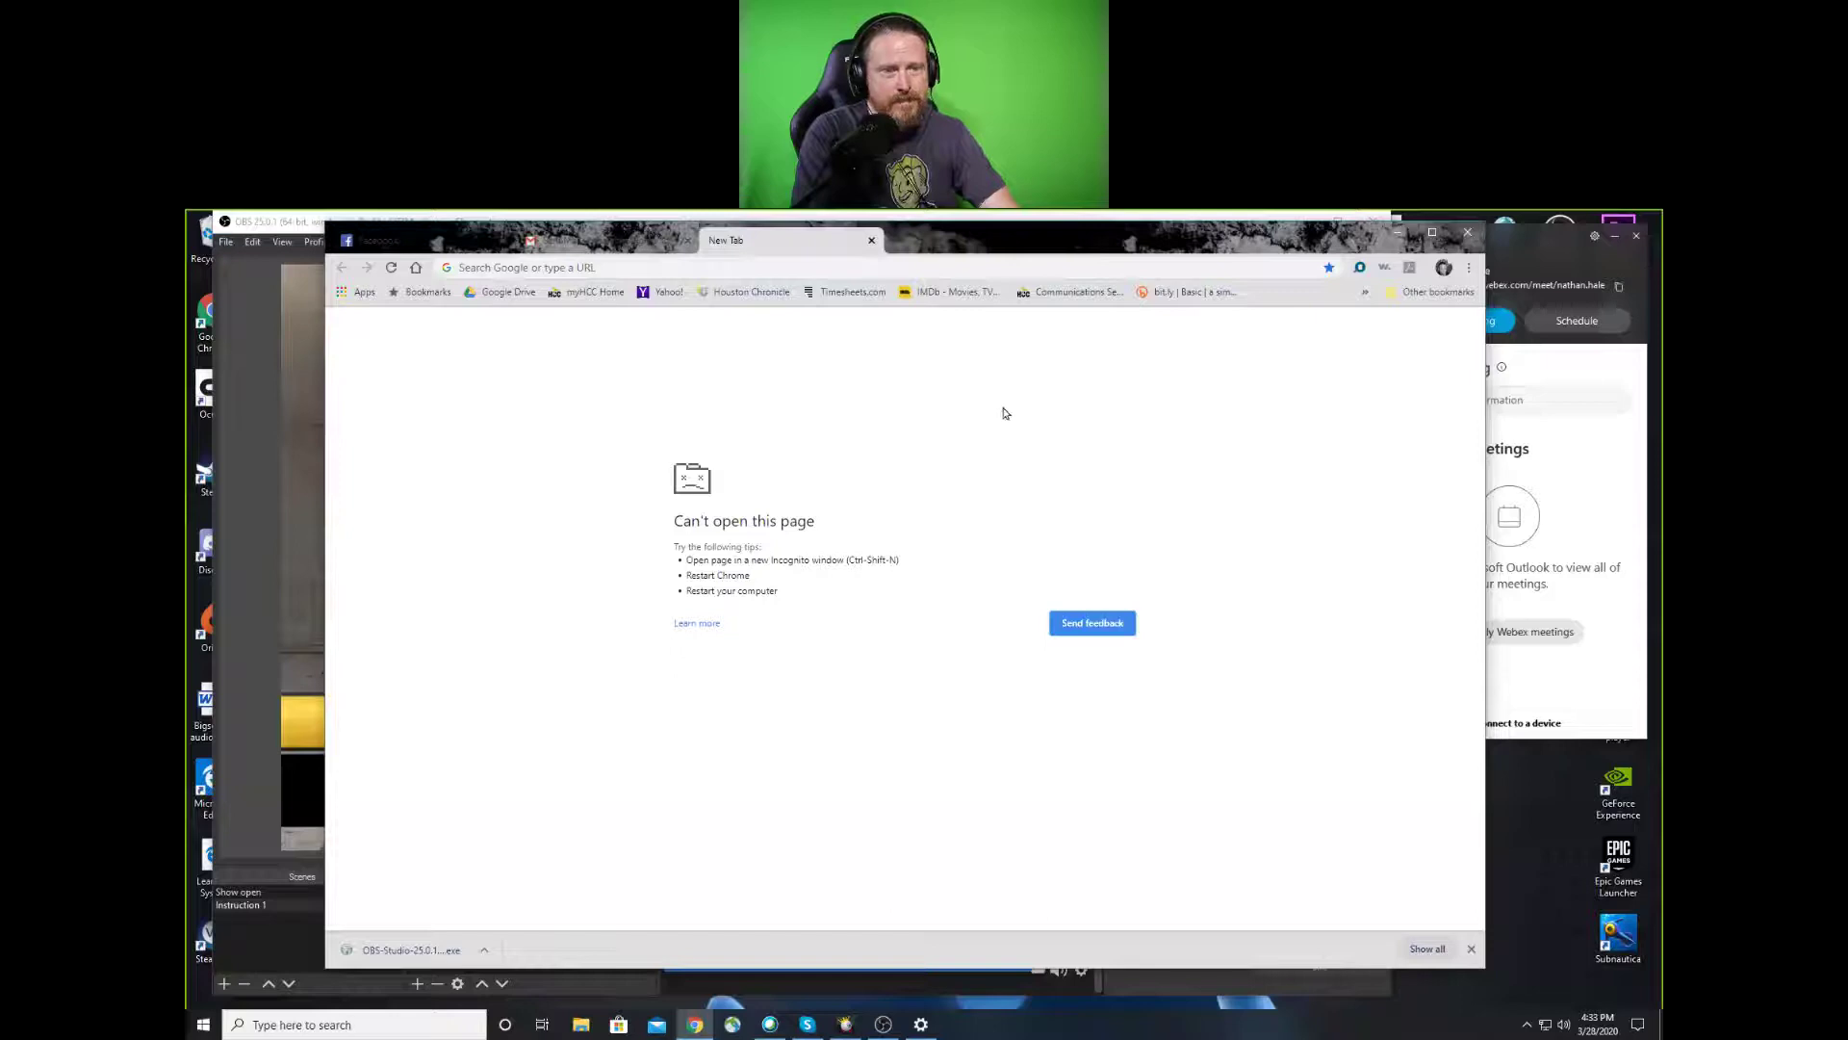
left_click(872, 239)
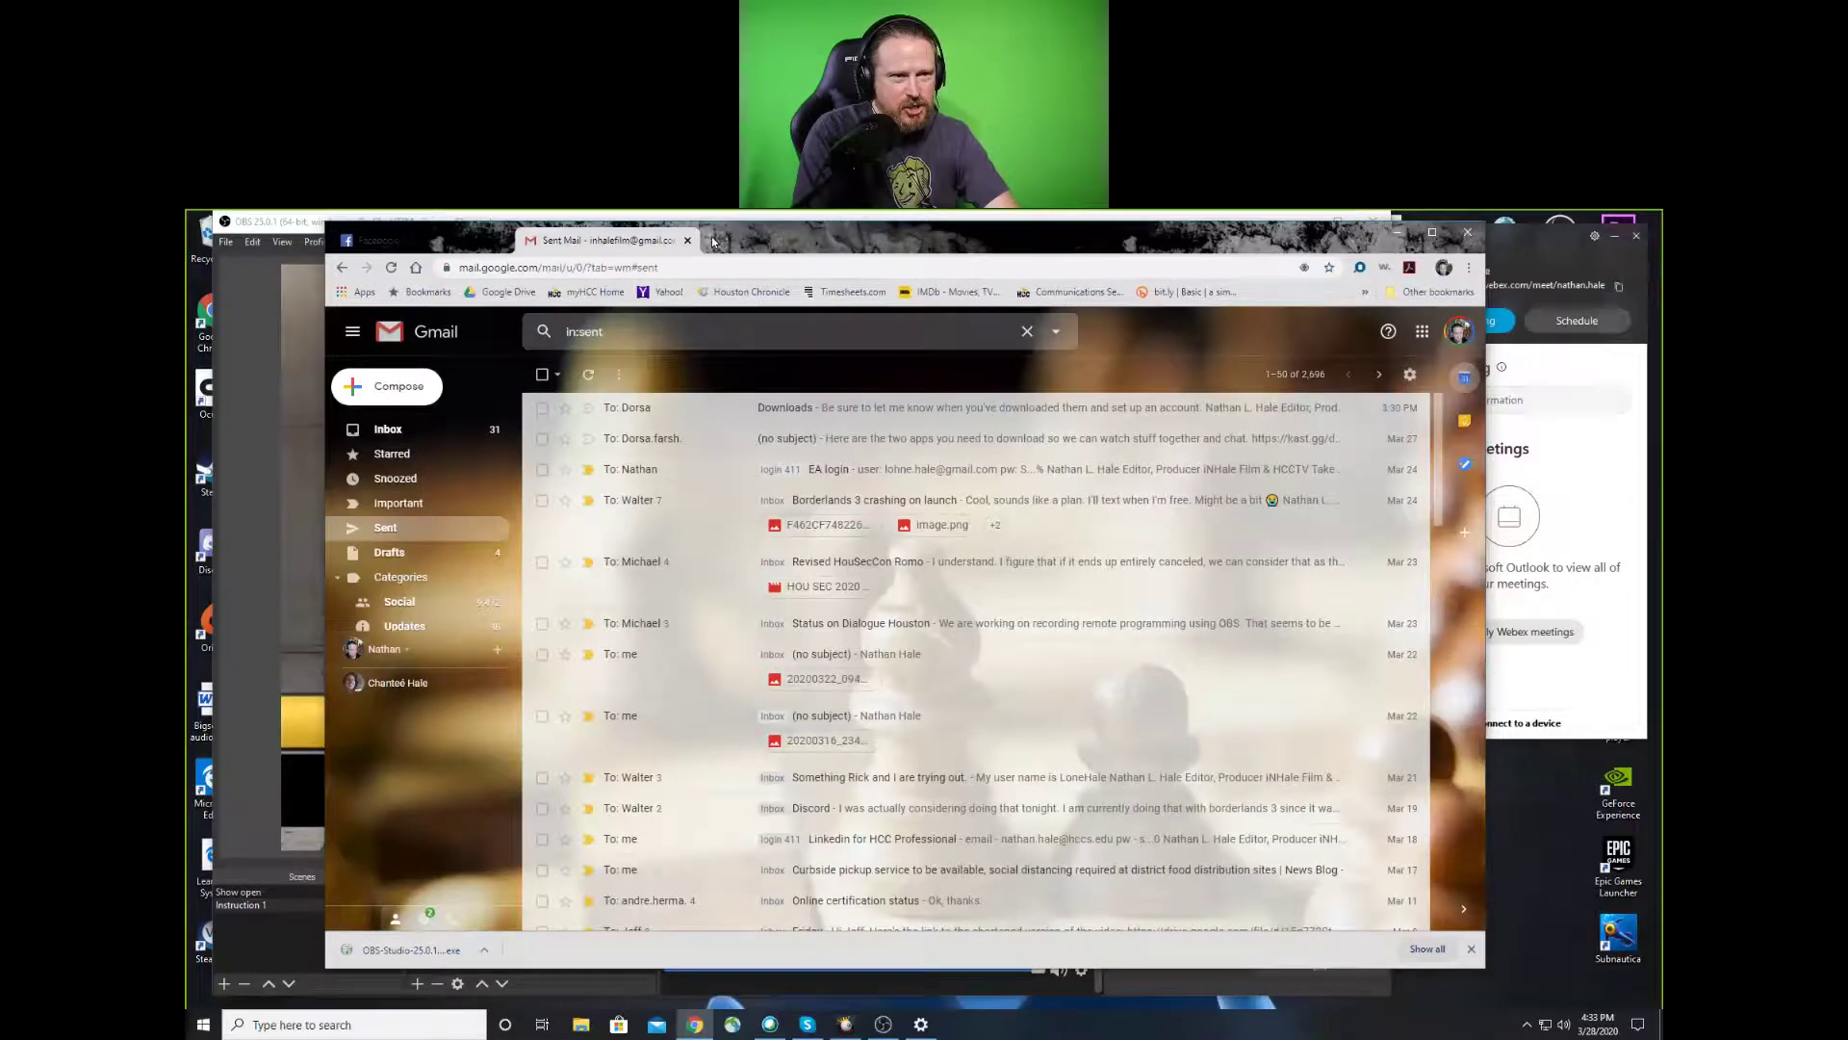
left_click(714, 241)
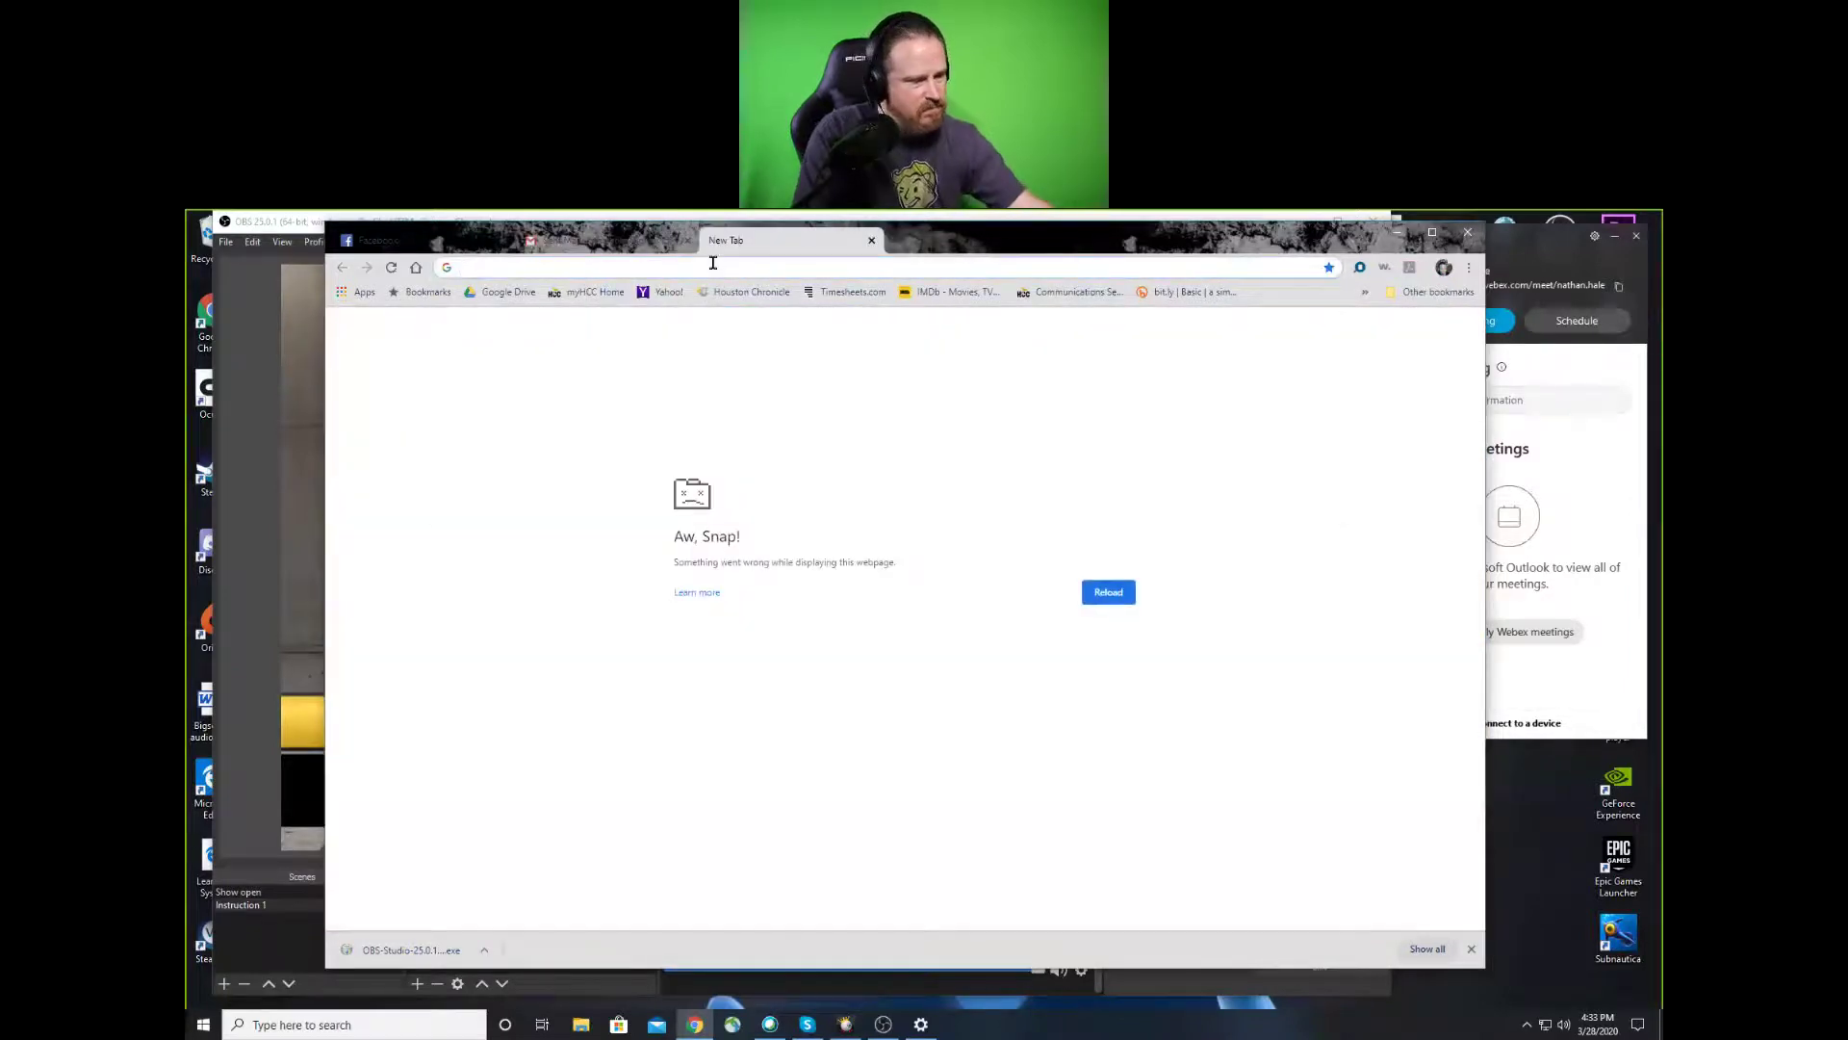
type("fac")
key("Return")
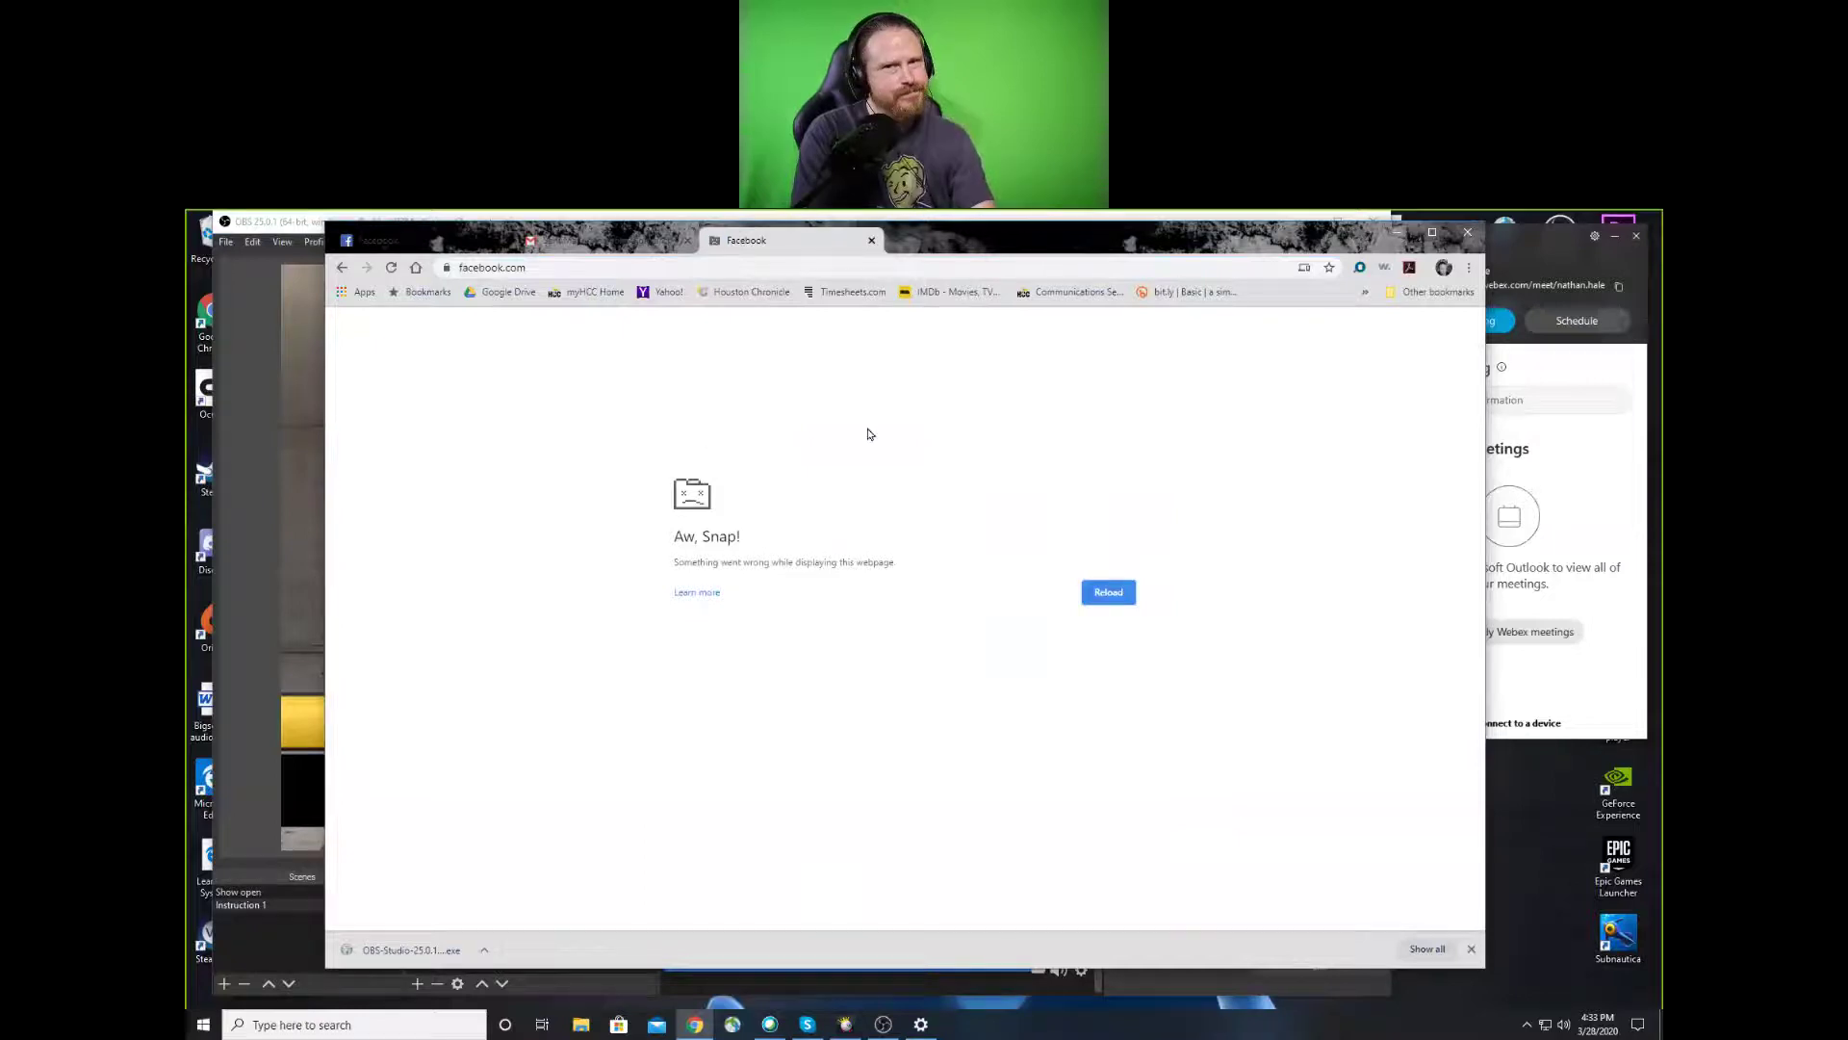
Retry loading facebook.com in another new tab and close that tab, leaving the mail page open
left_click(872, 241)
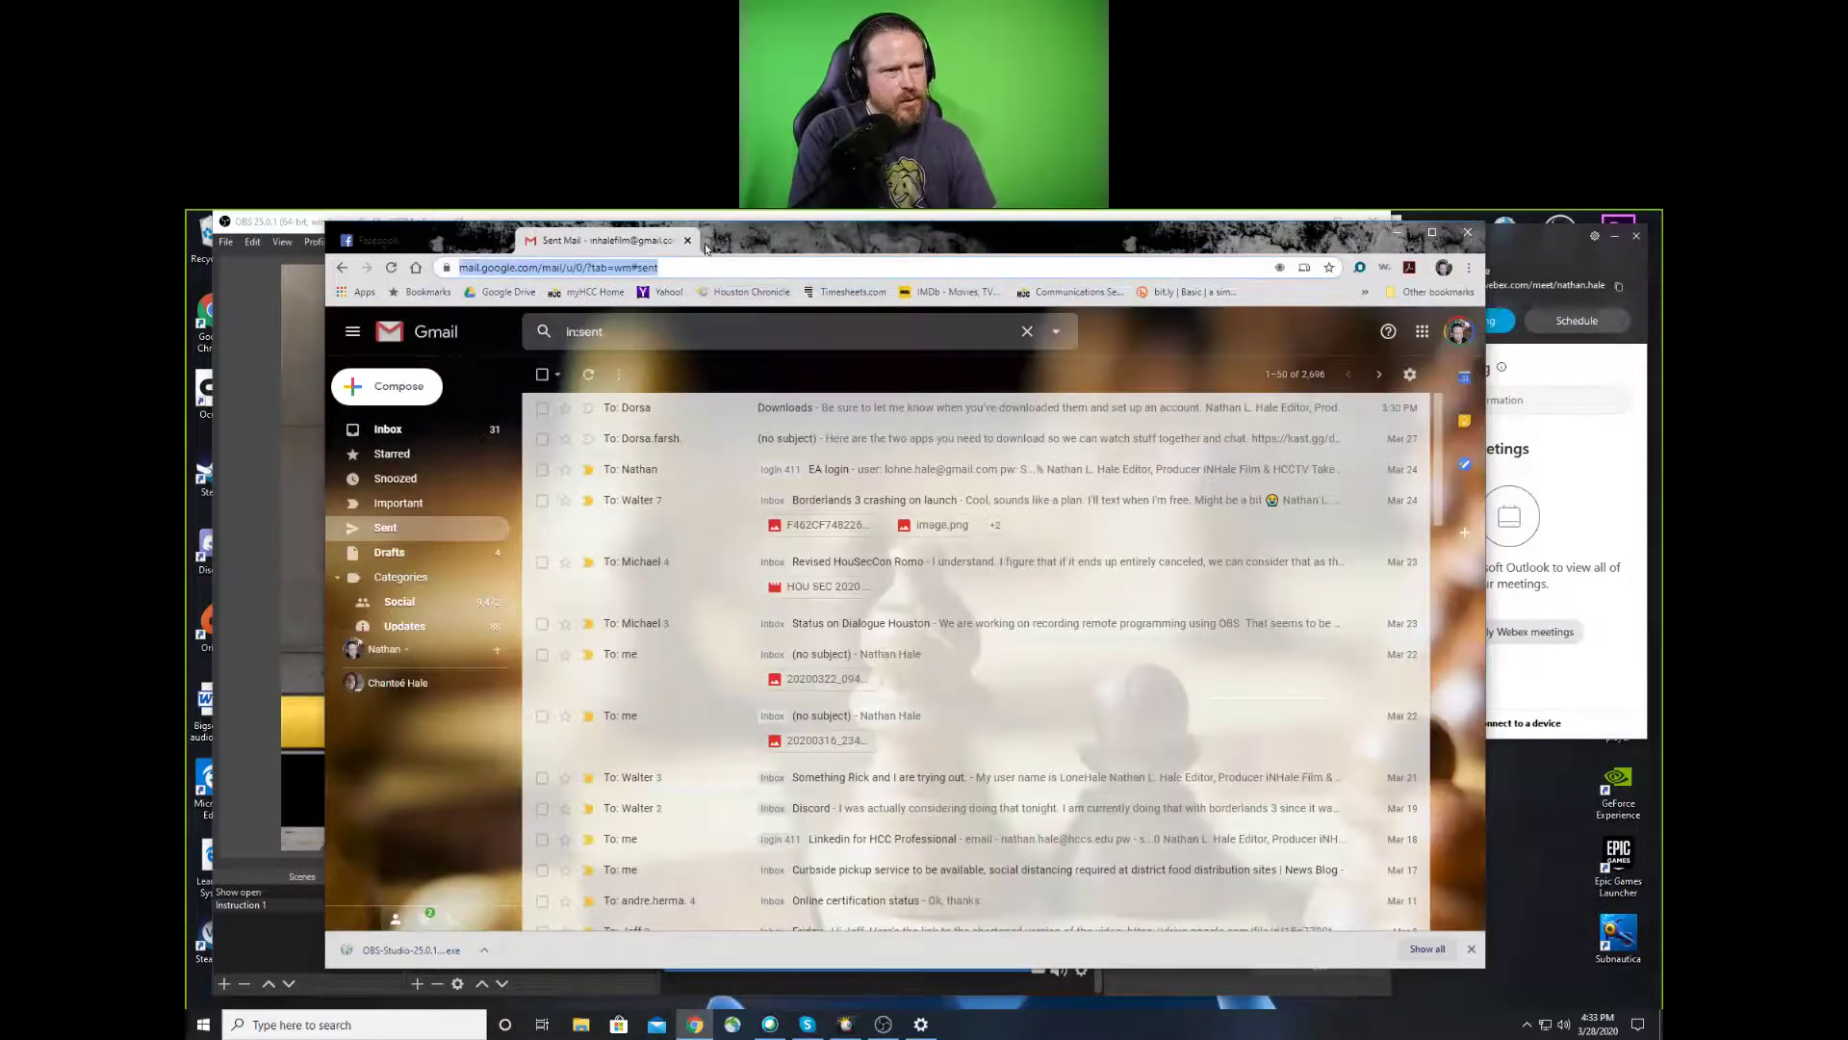
left_click(708, 241)
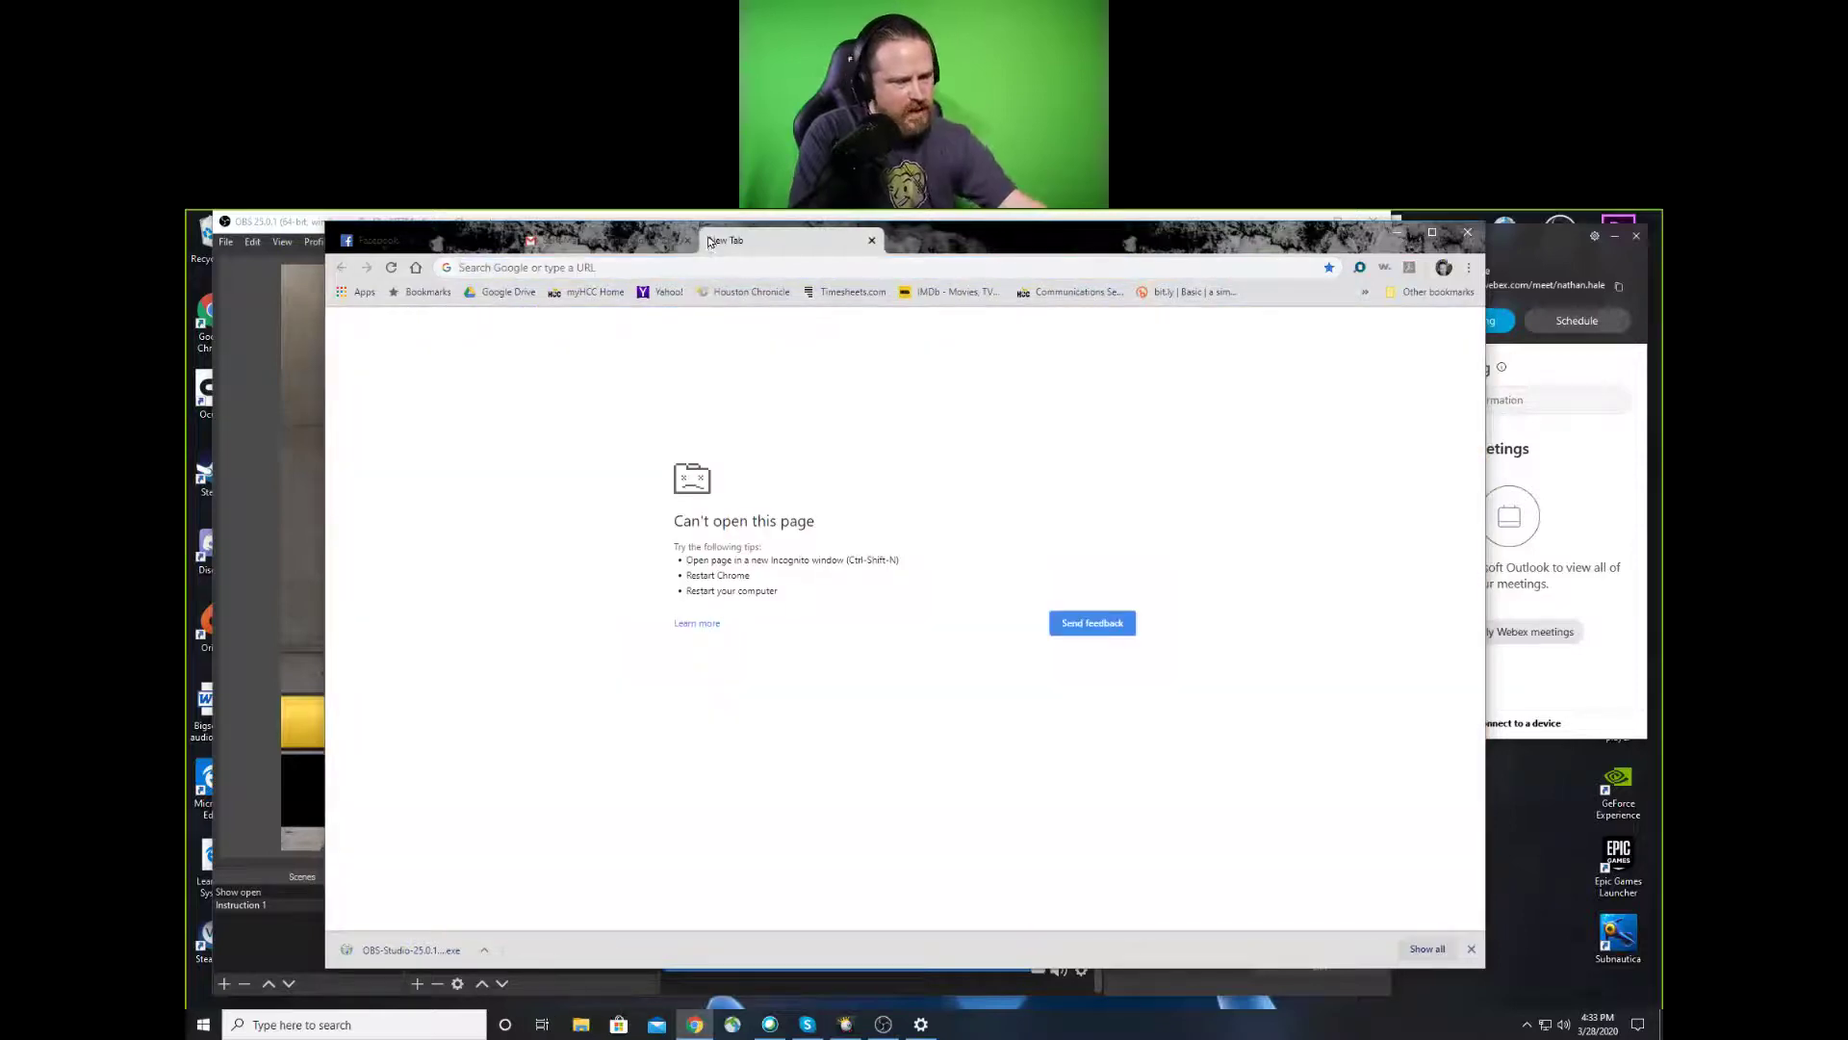
left_click(699, 266)
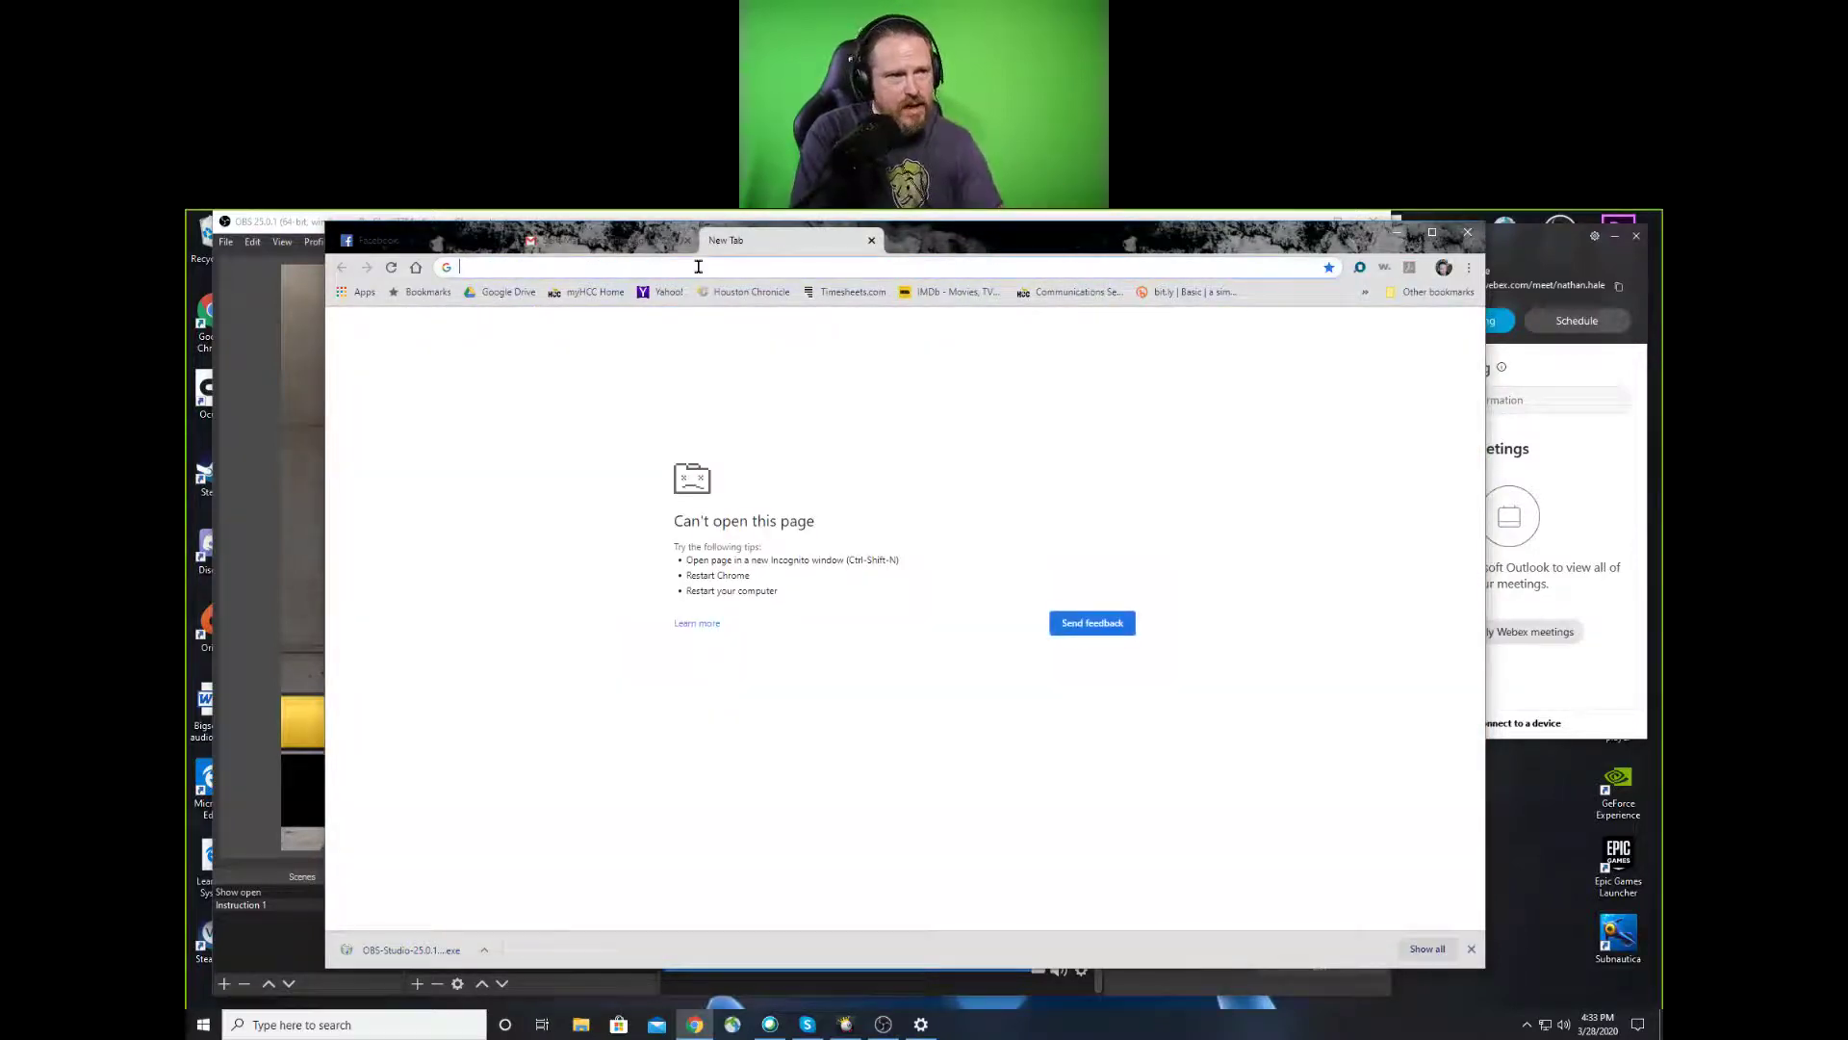
type("facebook.com")
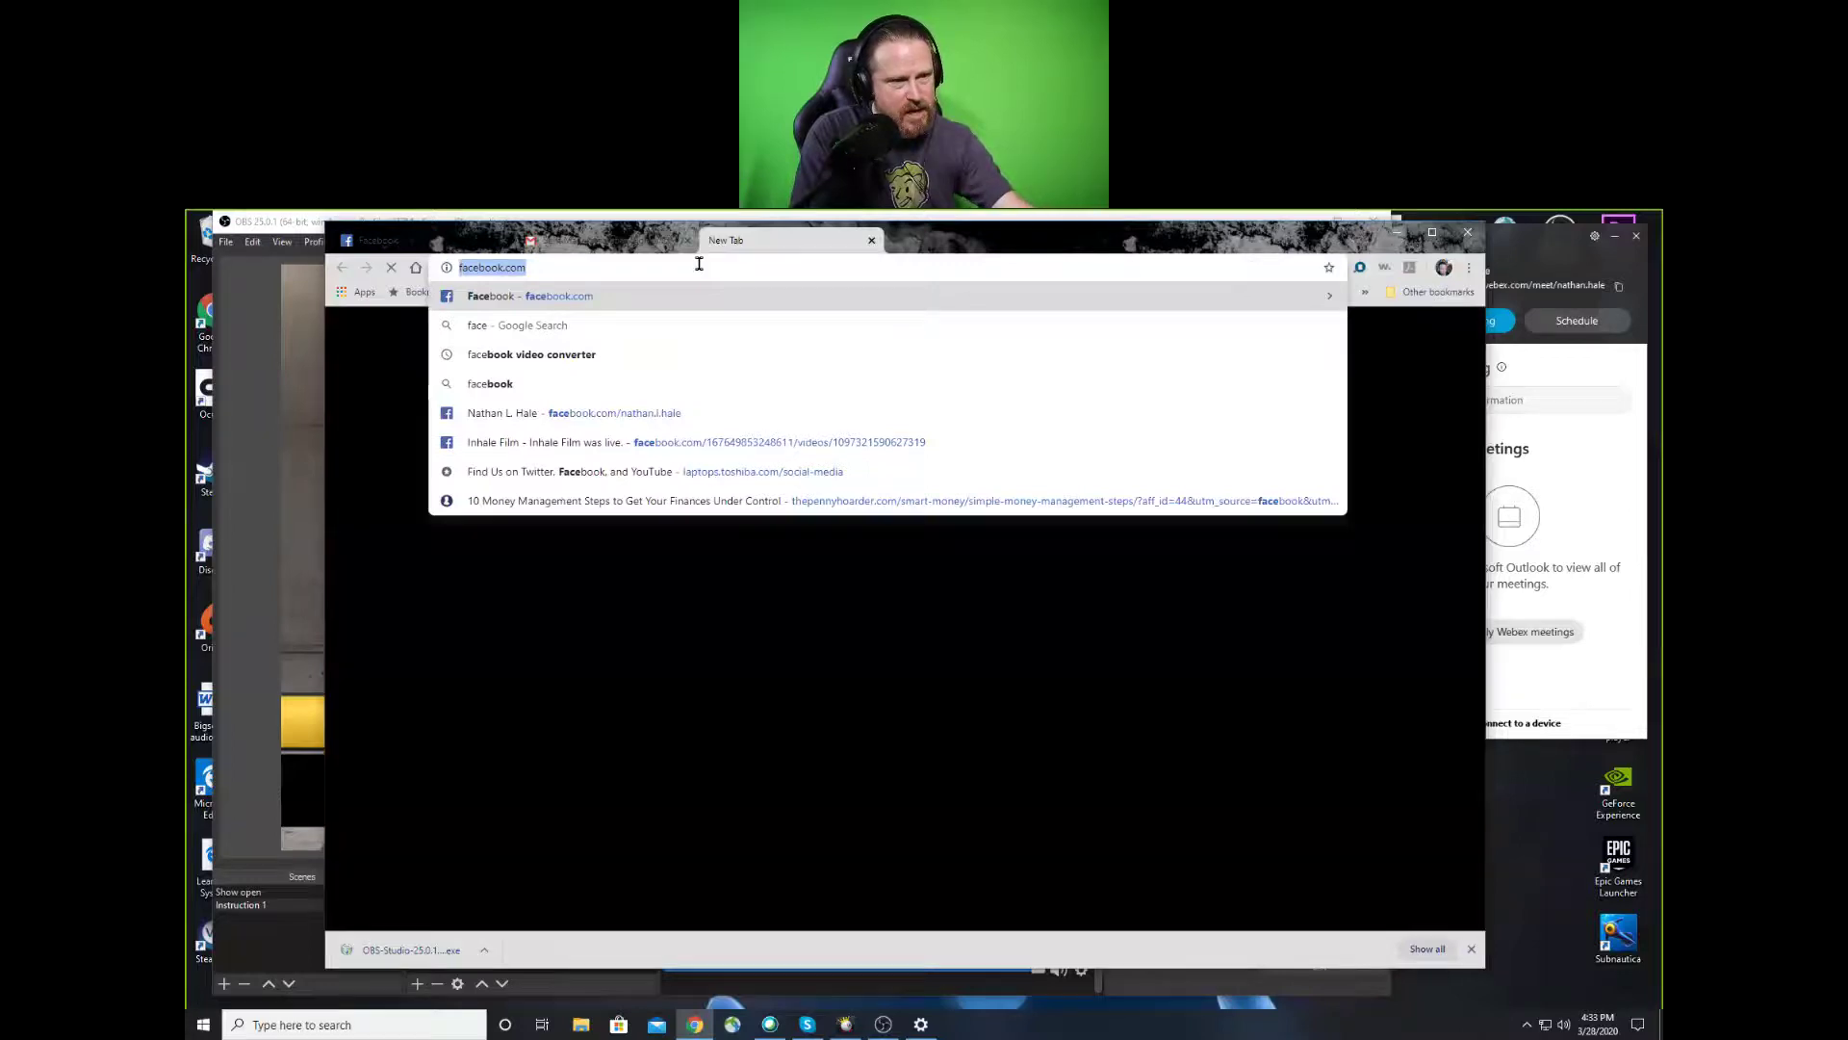
key("Return")
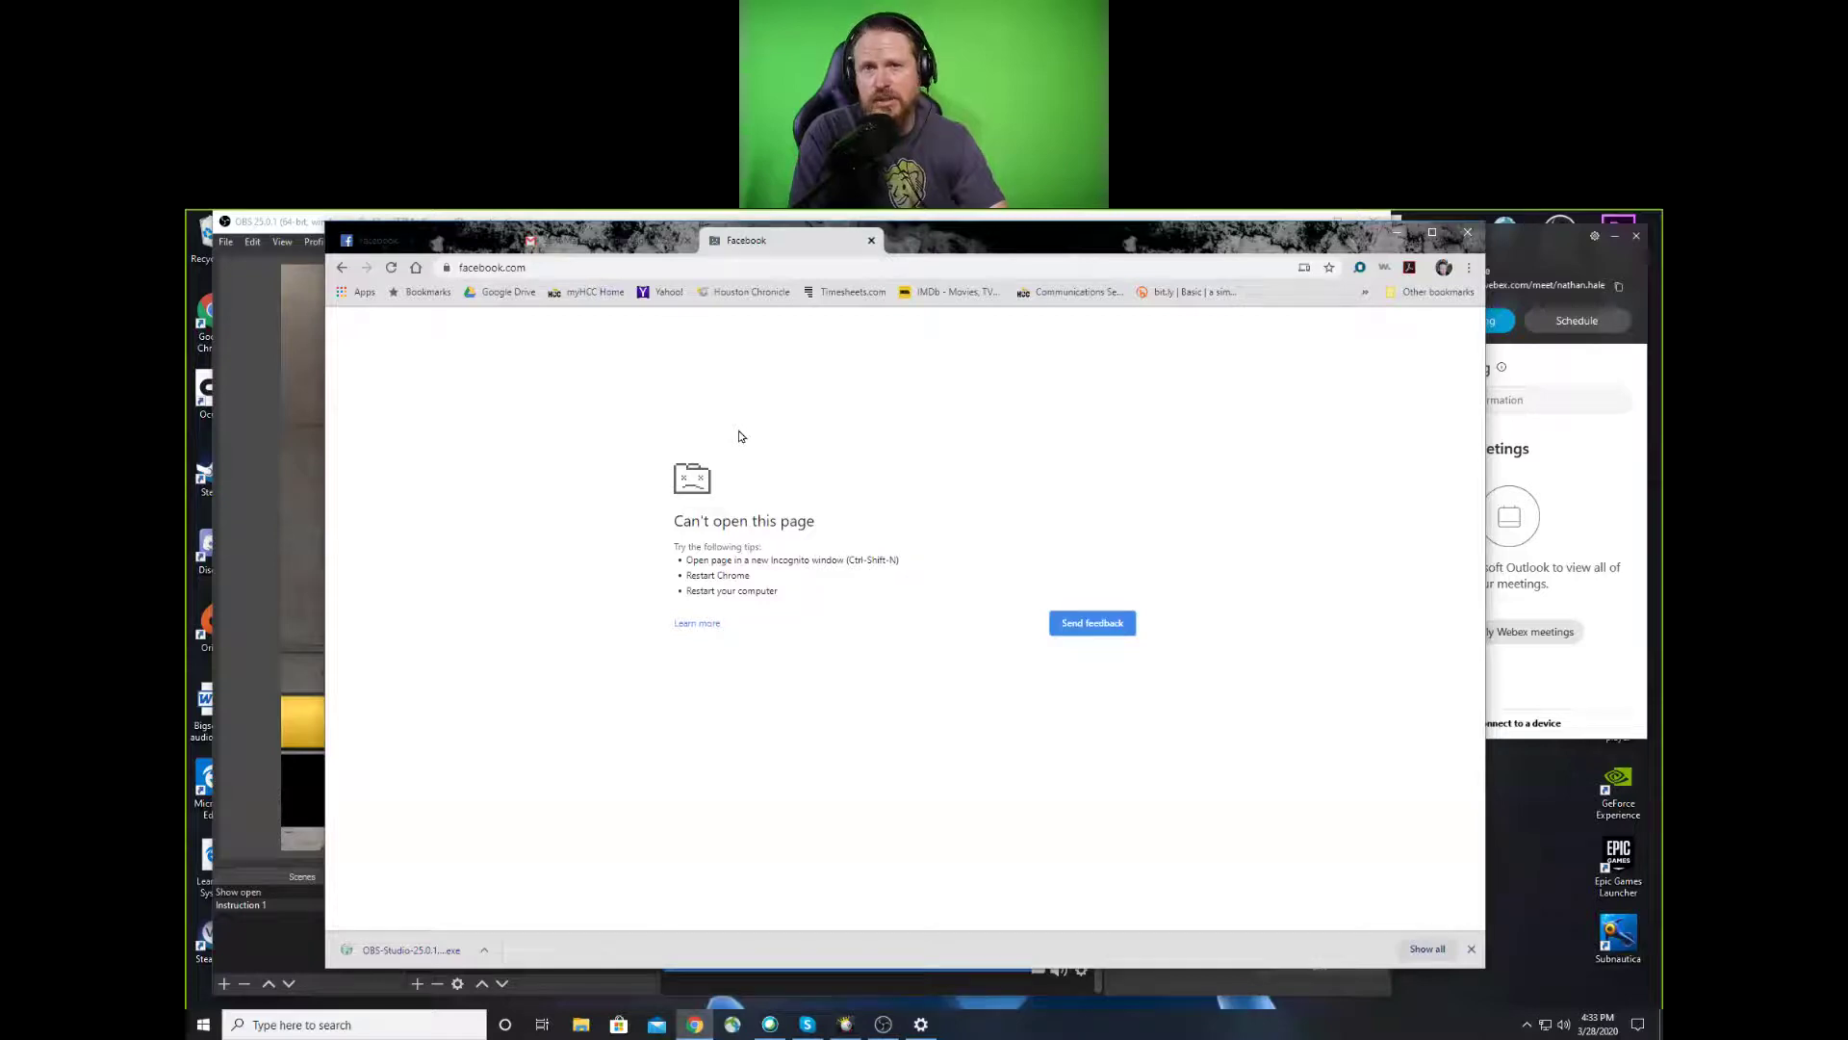
left_click(872, 242)
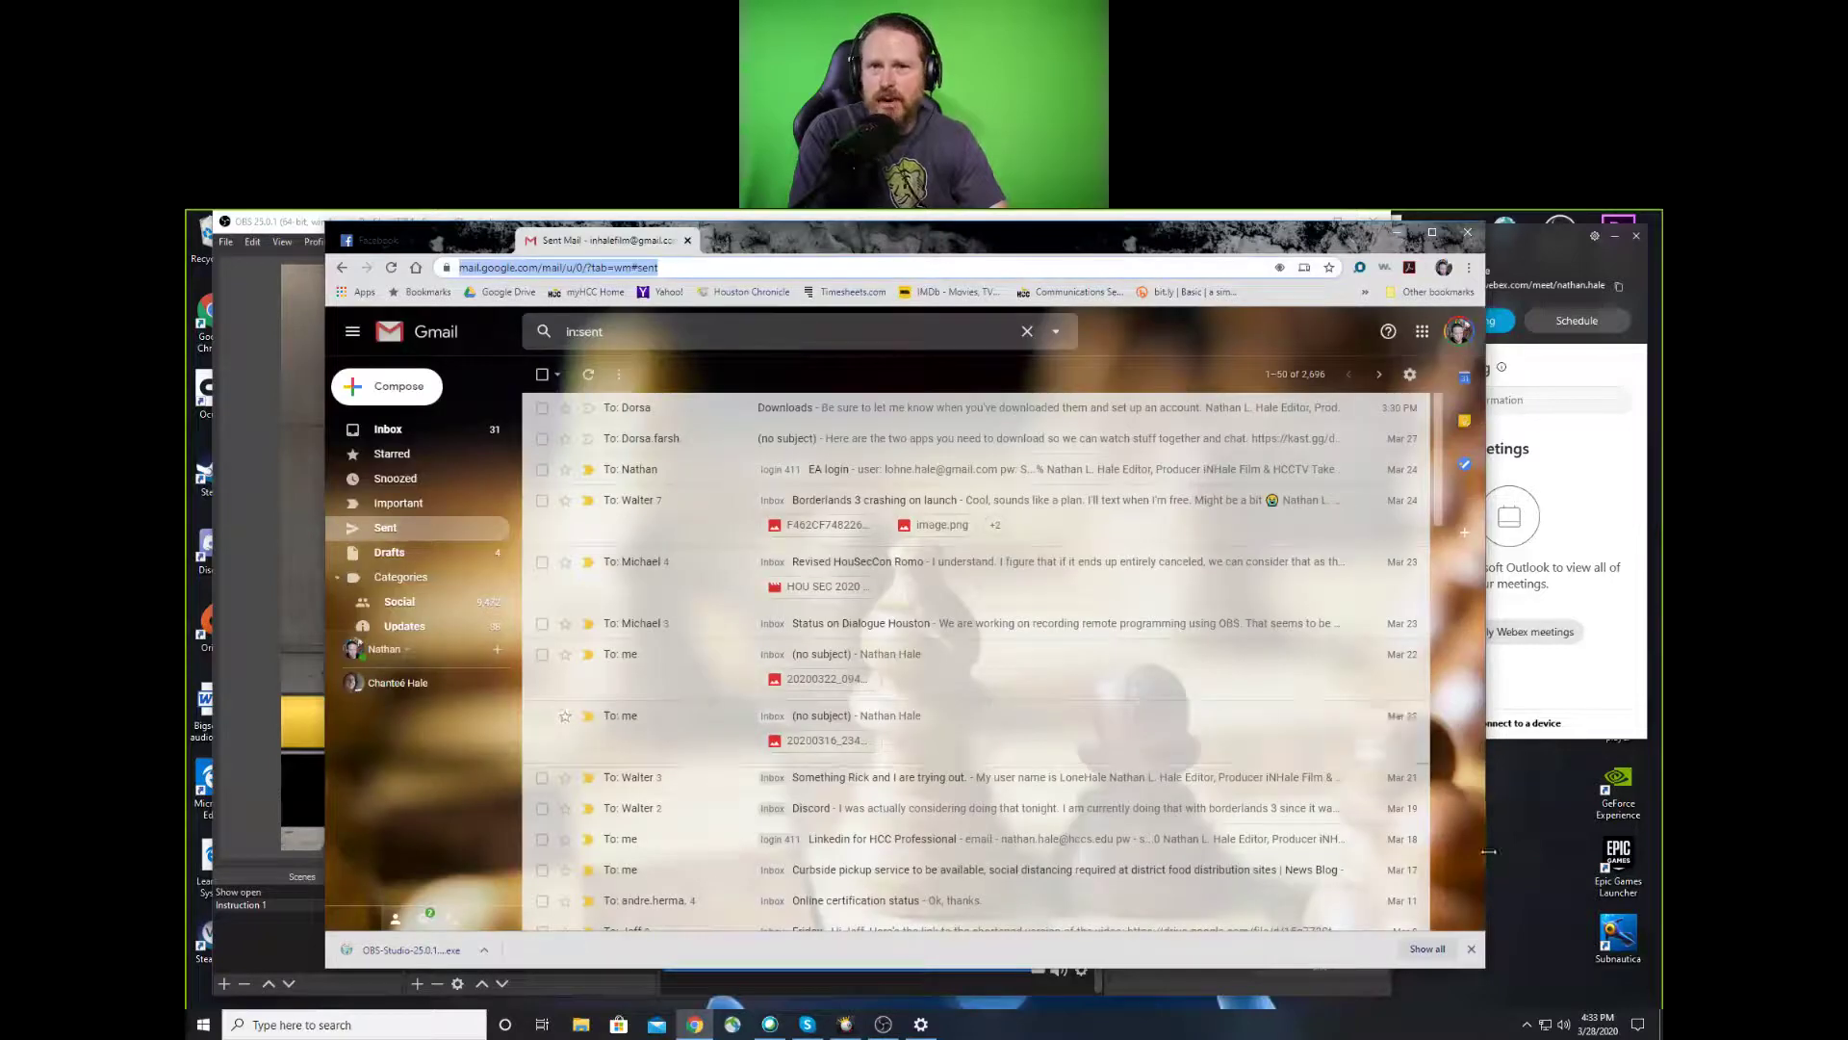
Switch back to OBS Studio, select the stream key in the Stream settings, and leave the settings without saving
left_click(883, 1023)
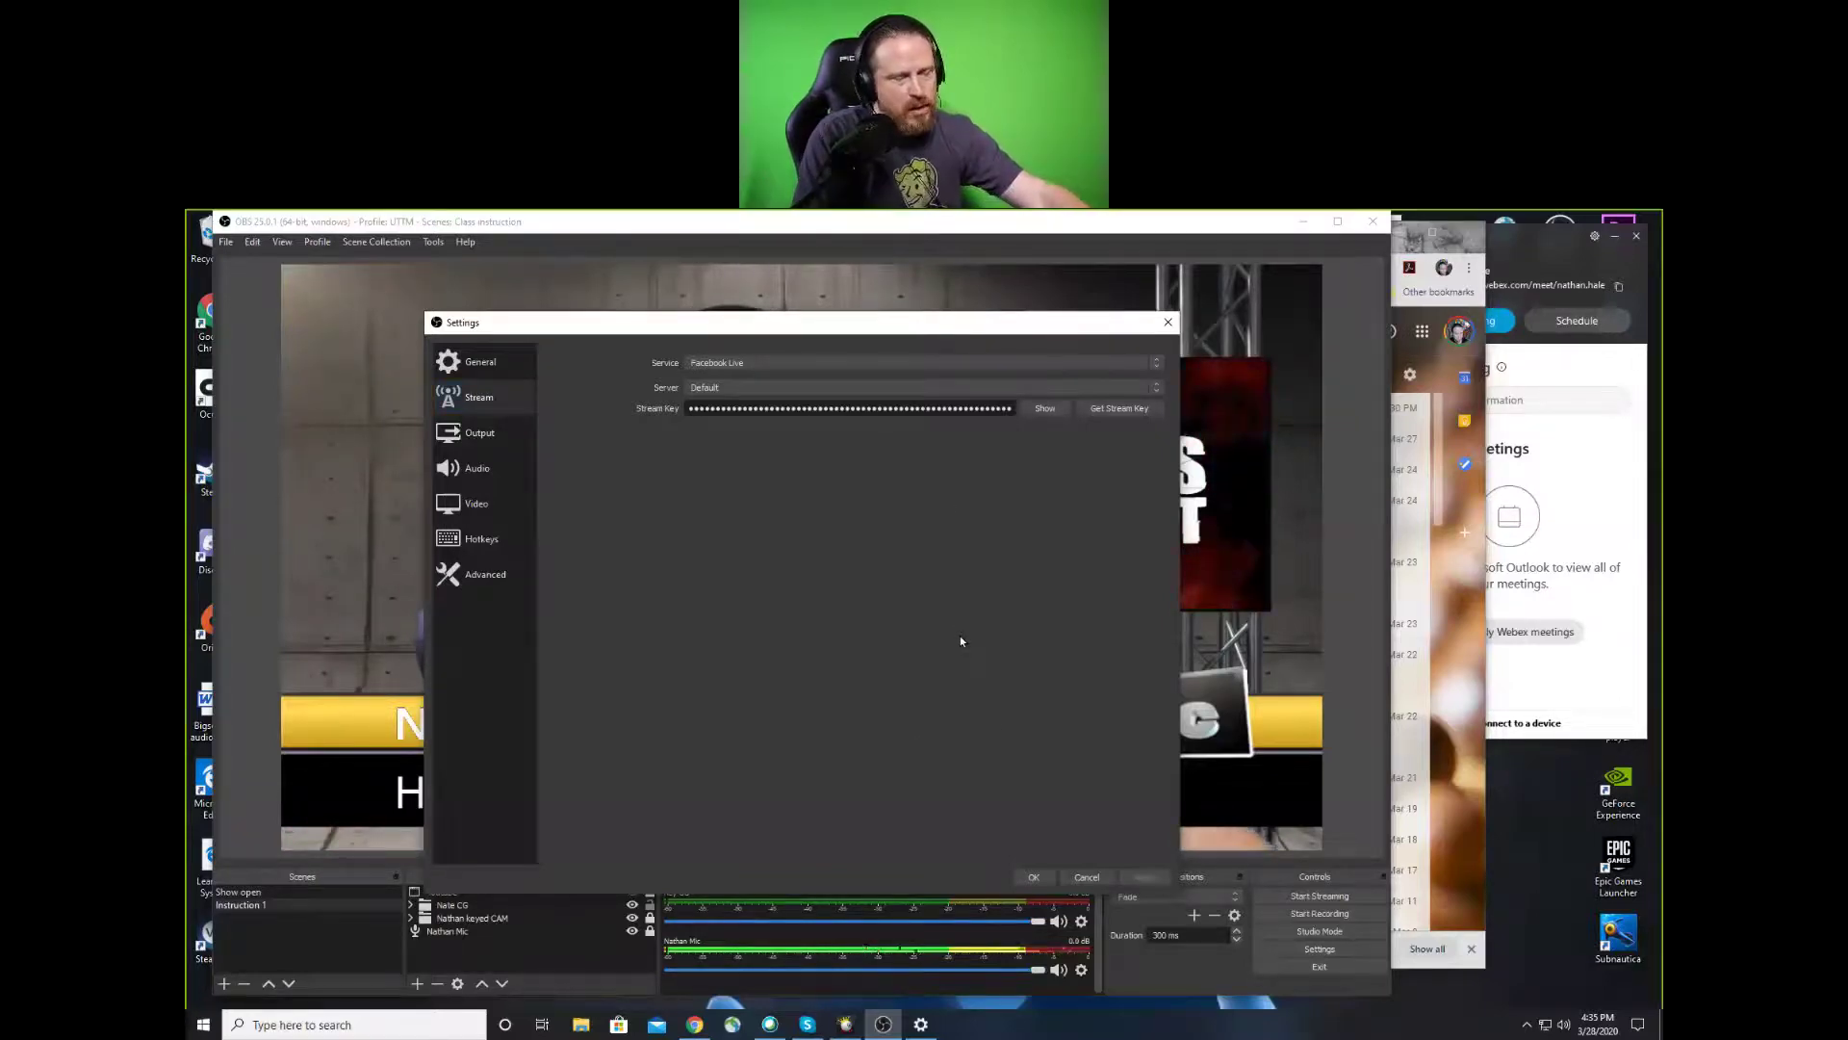
key("ctrl+a")
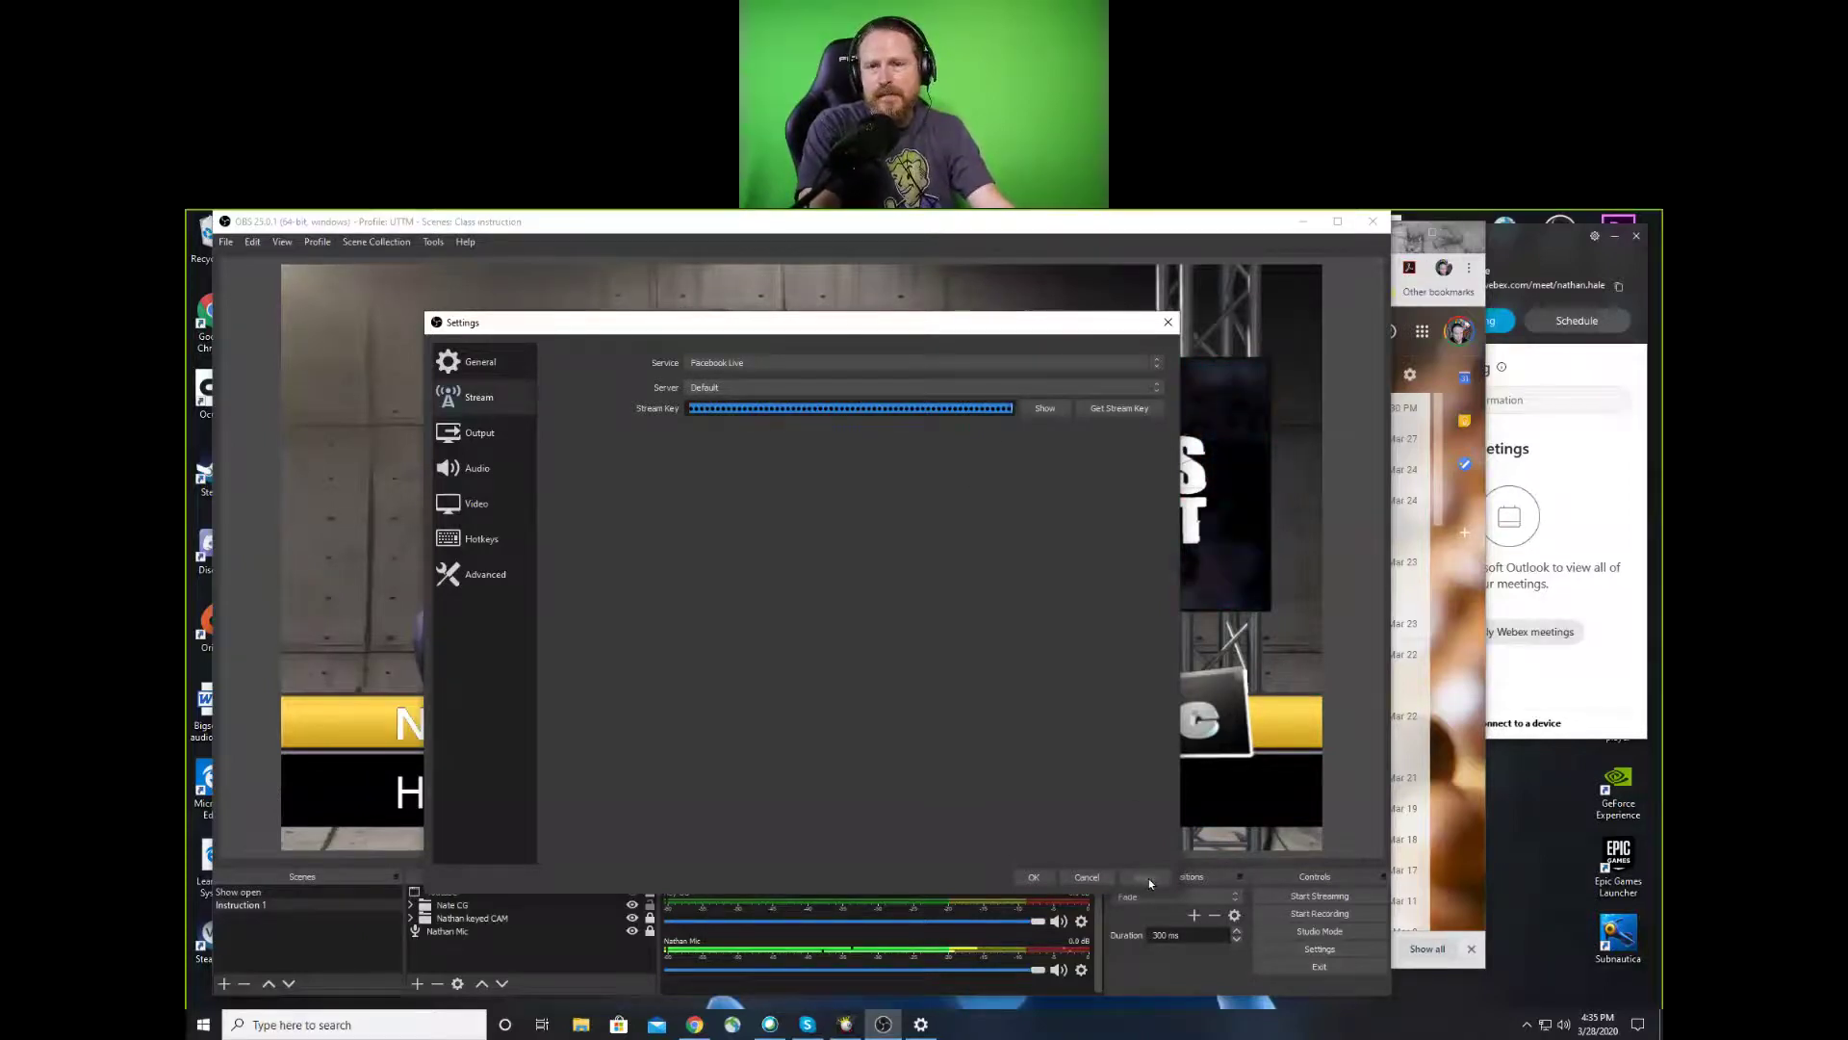
left_click(1086, 877)
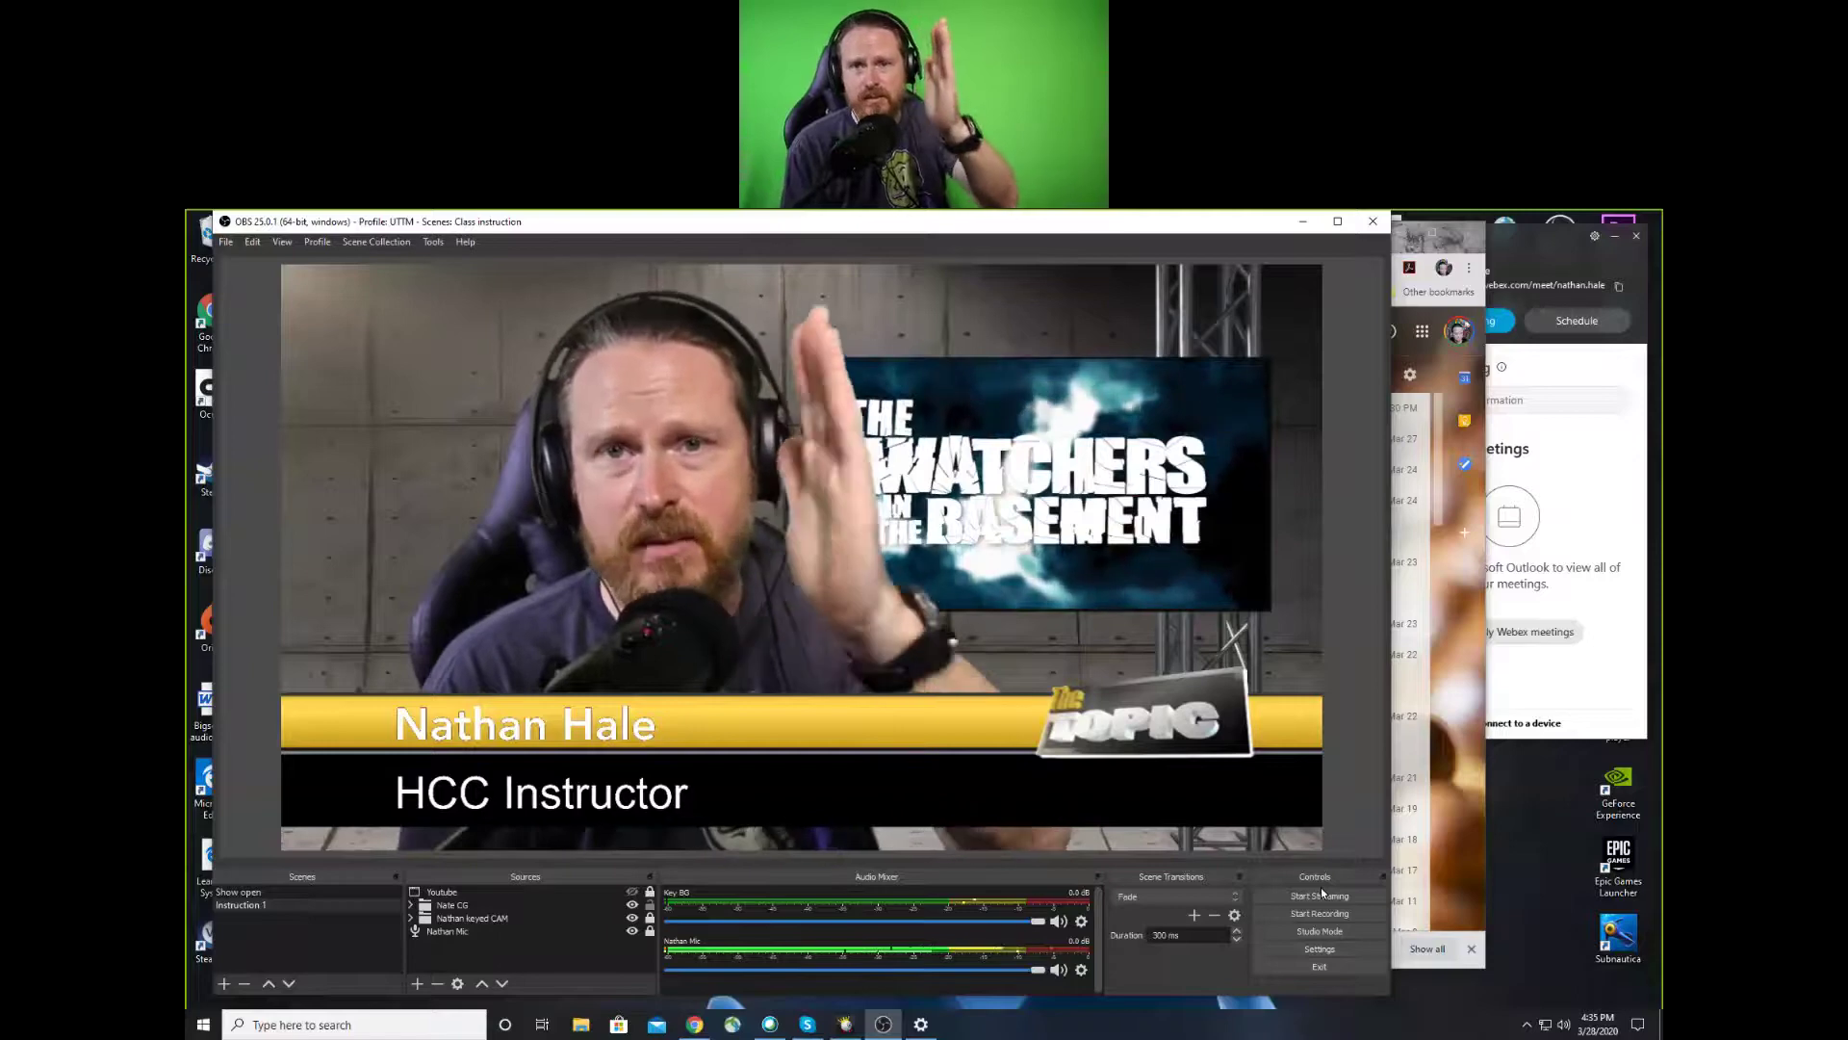
Bring Chrome forward and return to OBS Studio, preview the Youtube source and hide it, and toggle the name graphic group off and on
left_click(1453, 814)
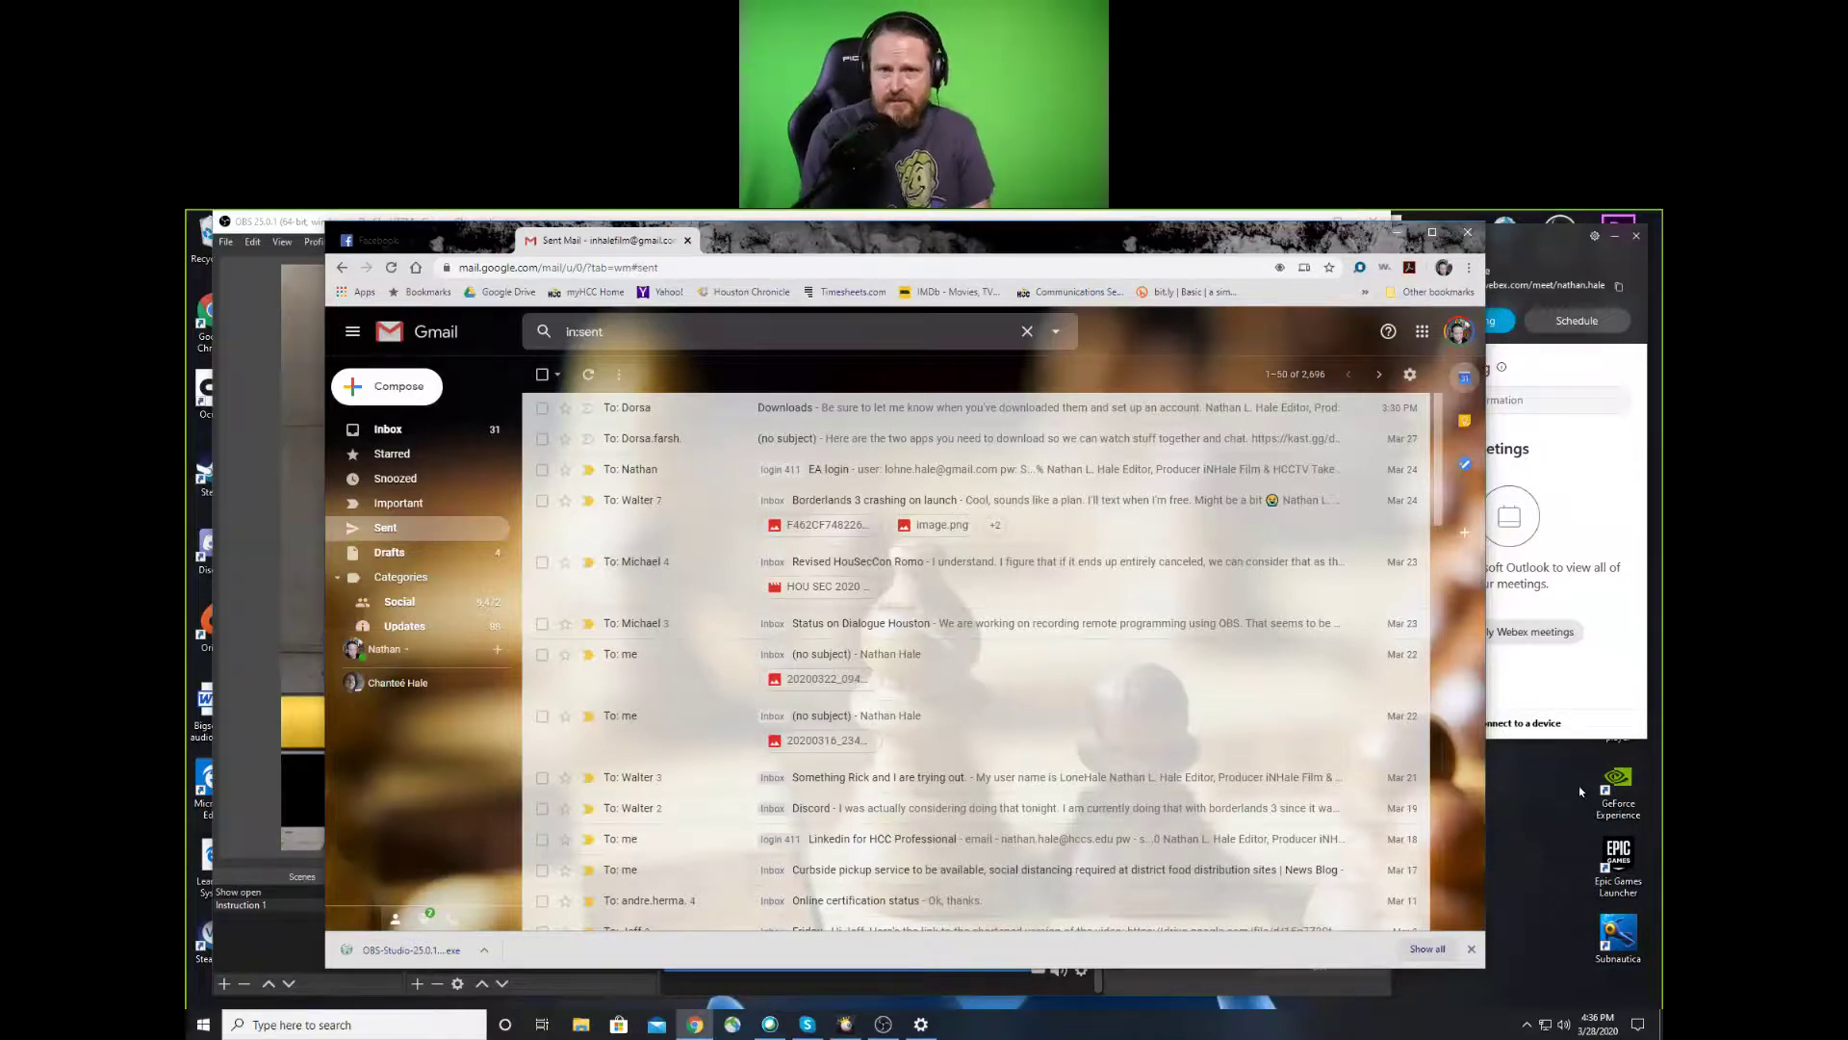
left_click(252, 591)
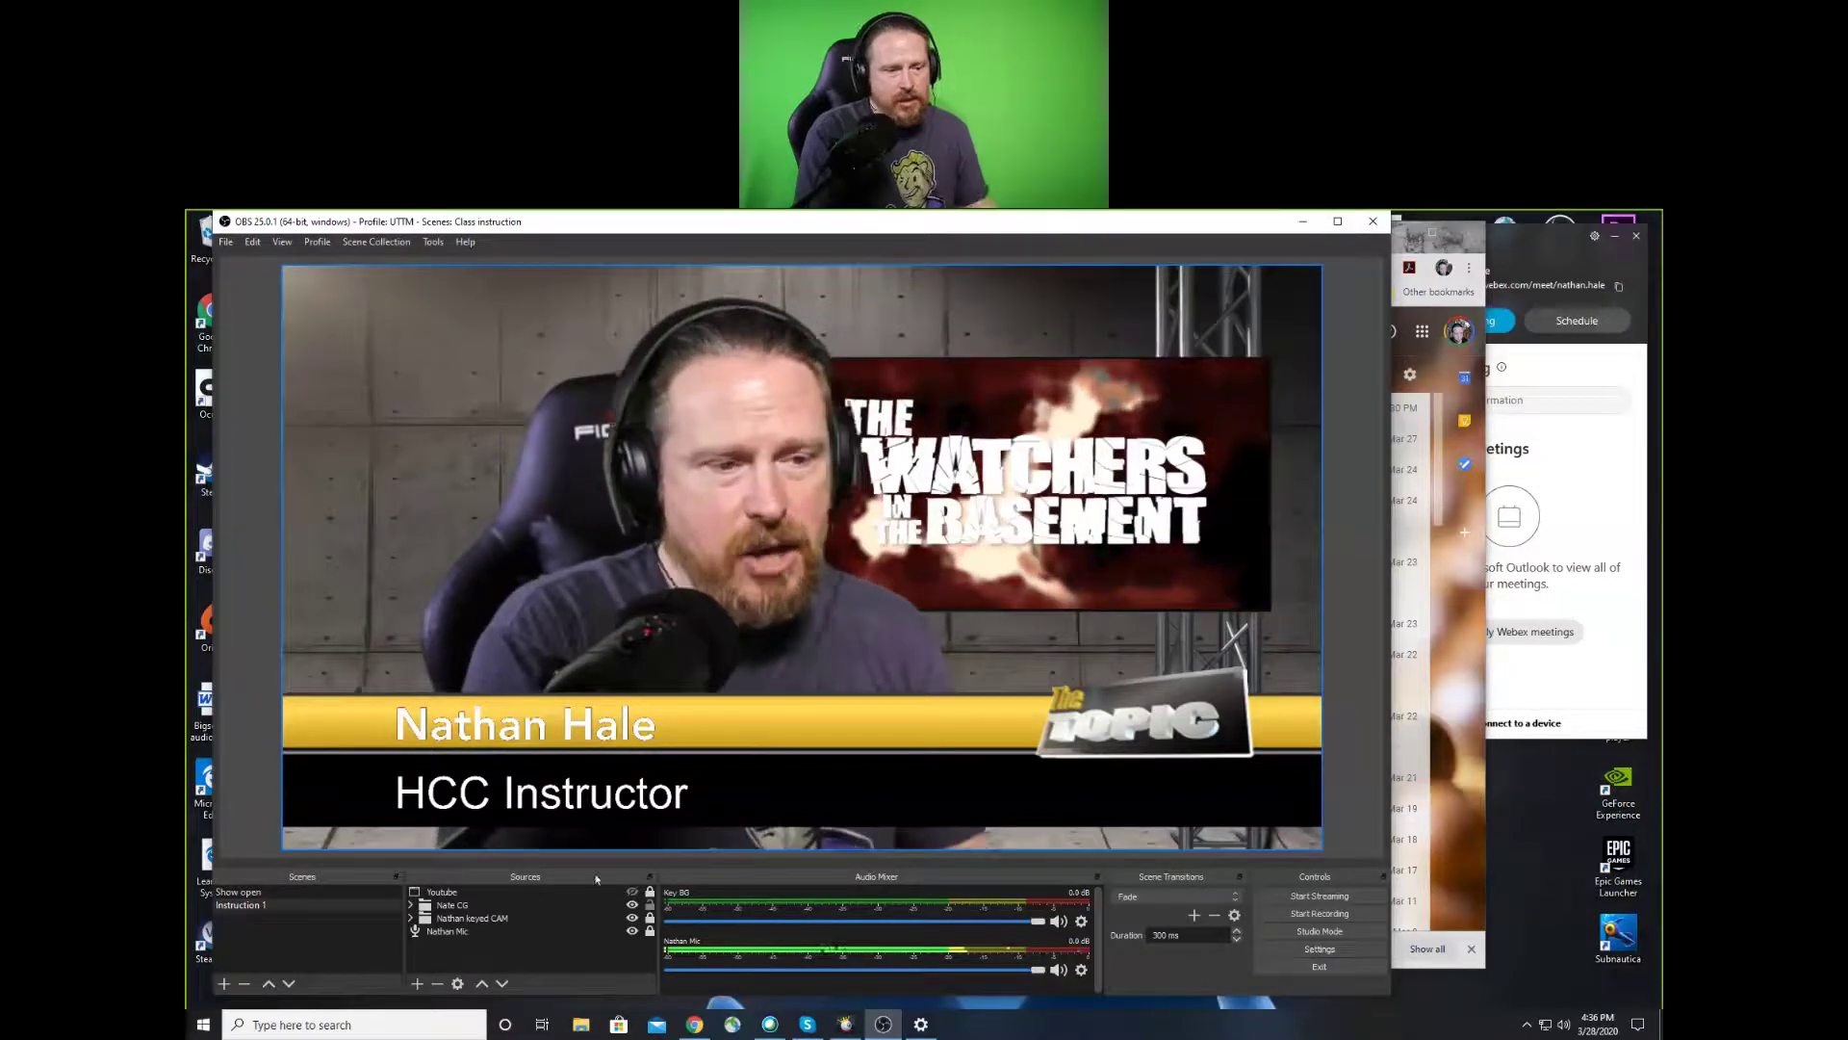
left_click(633, 892)
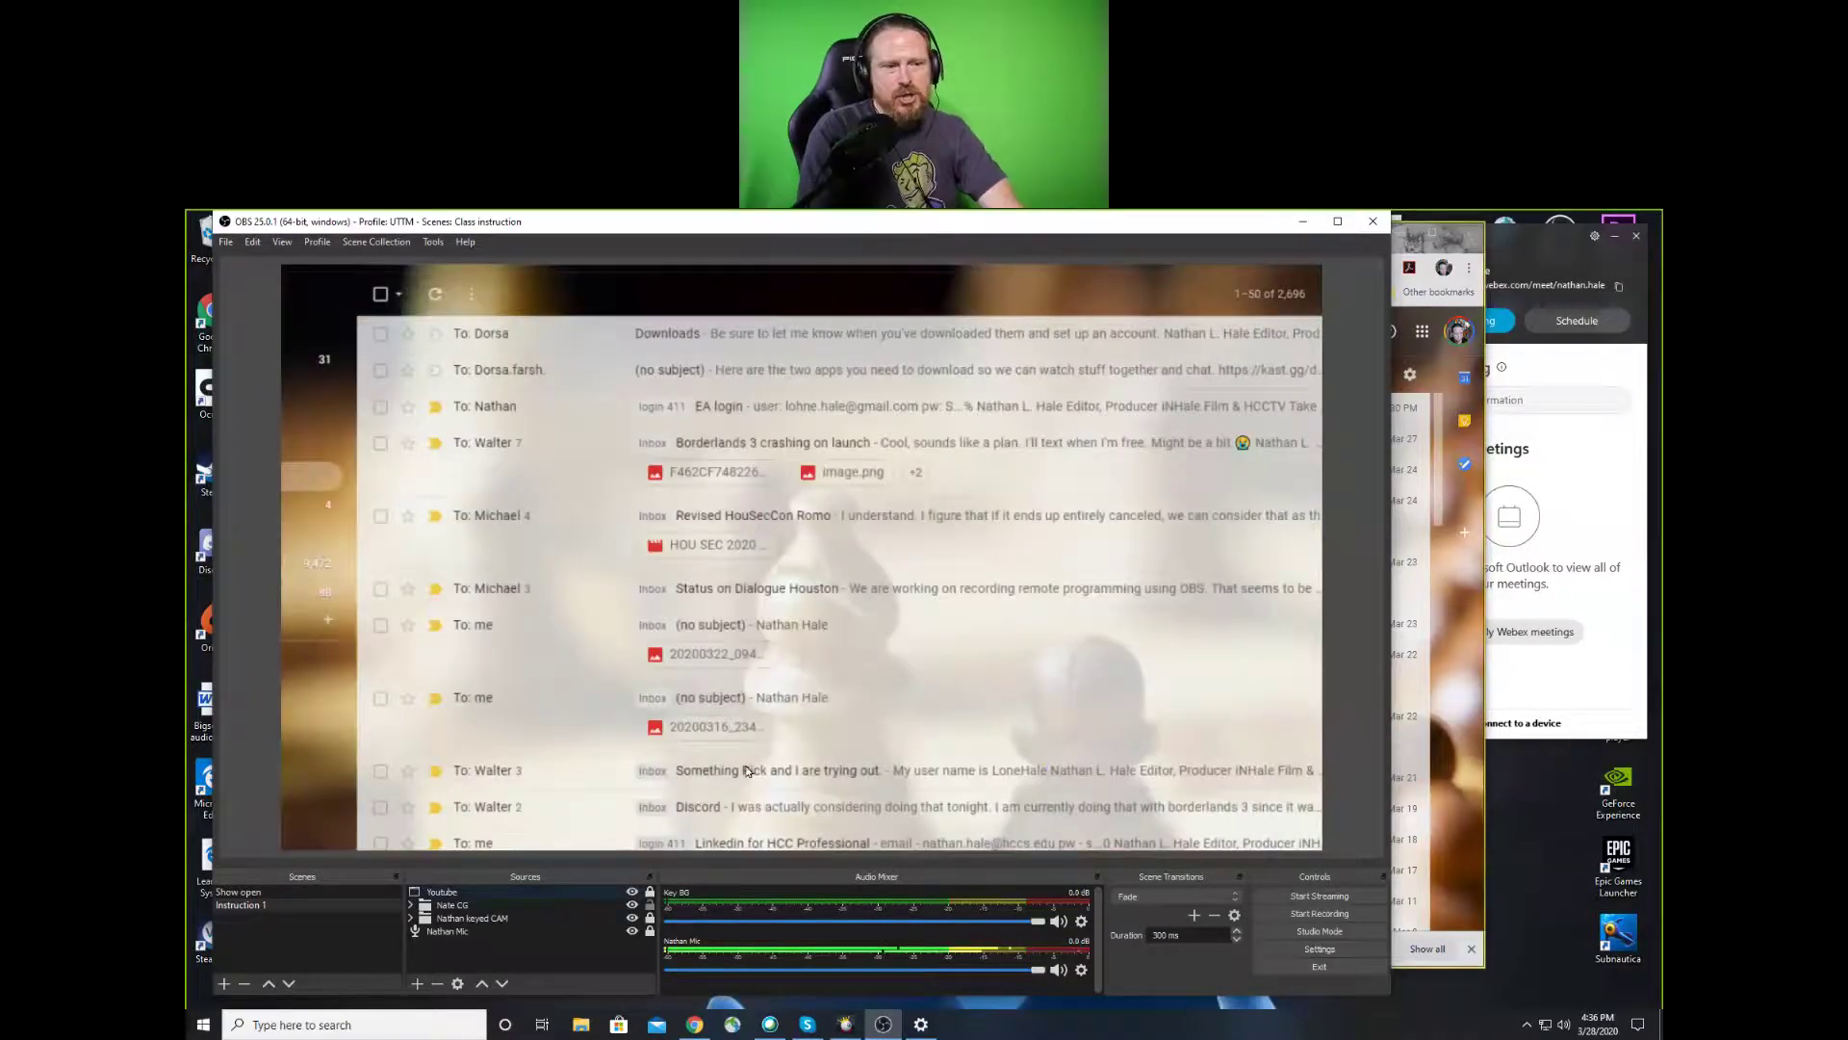
left_click(632, 892)
left_click(632, 905)
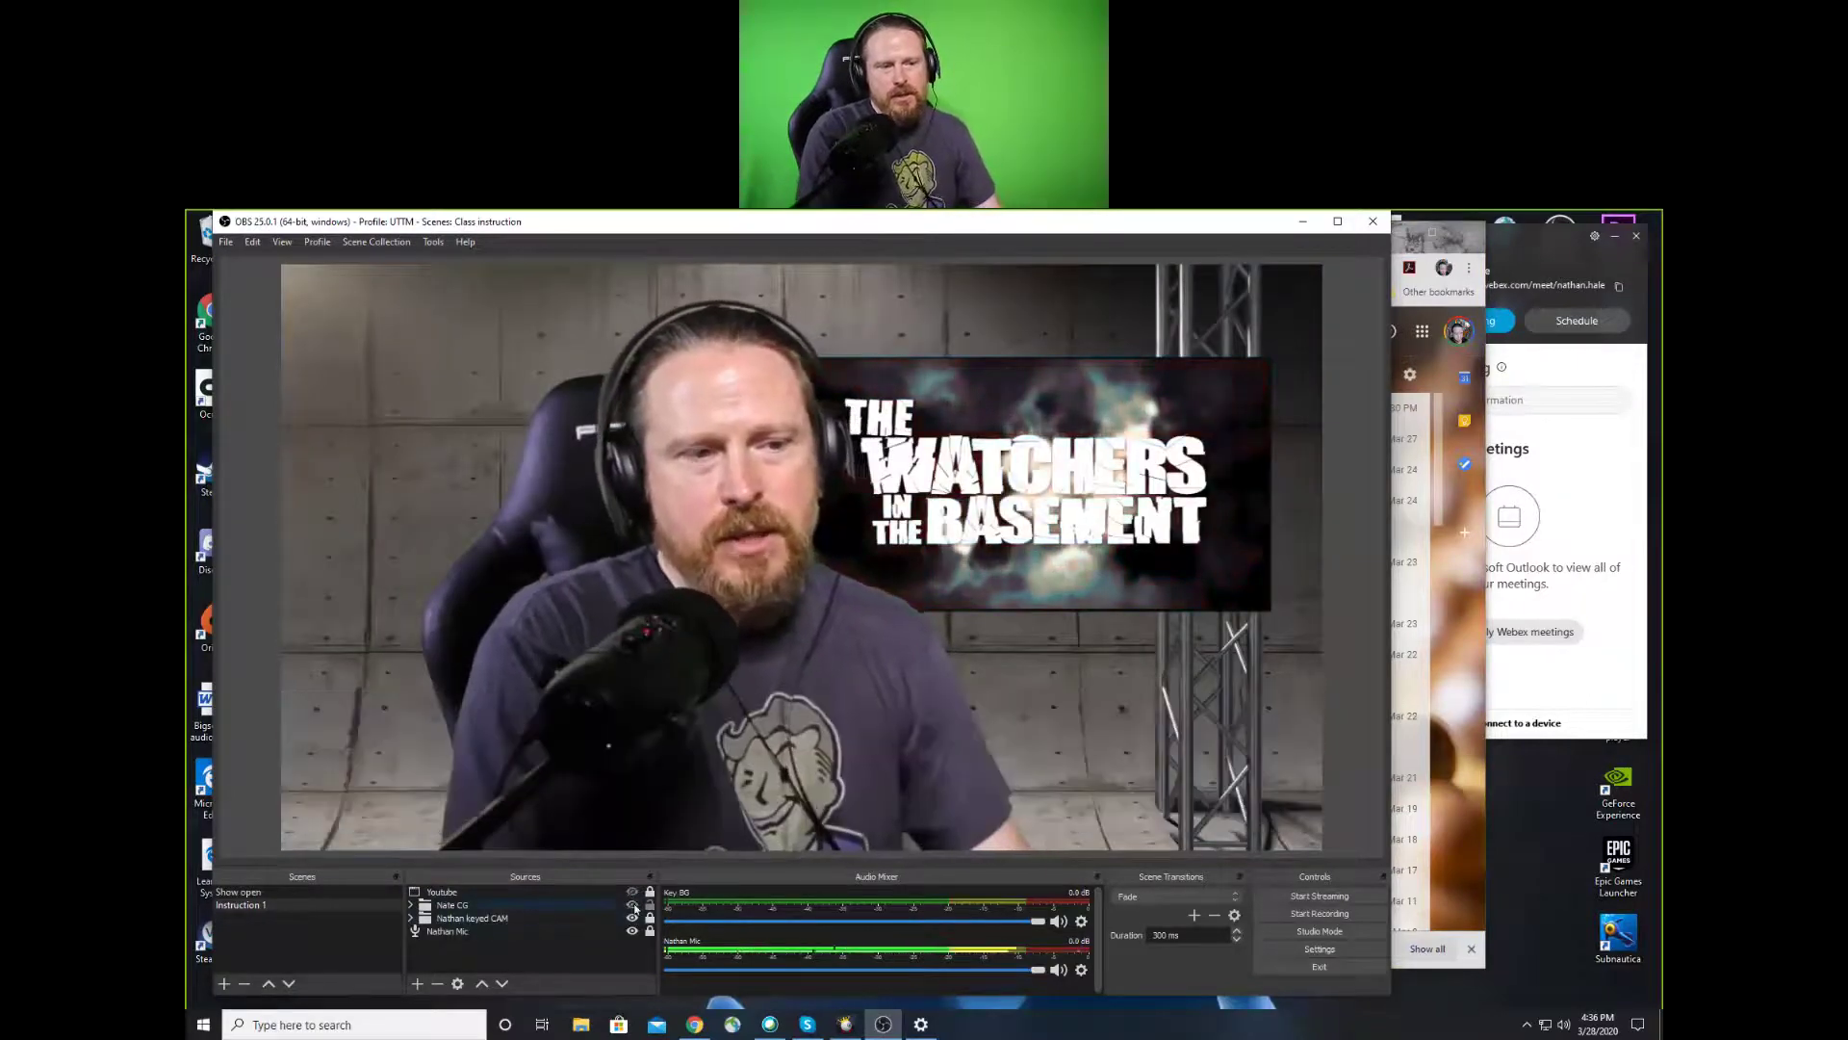
left_click(632, 905)
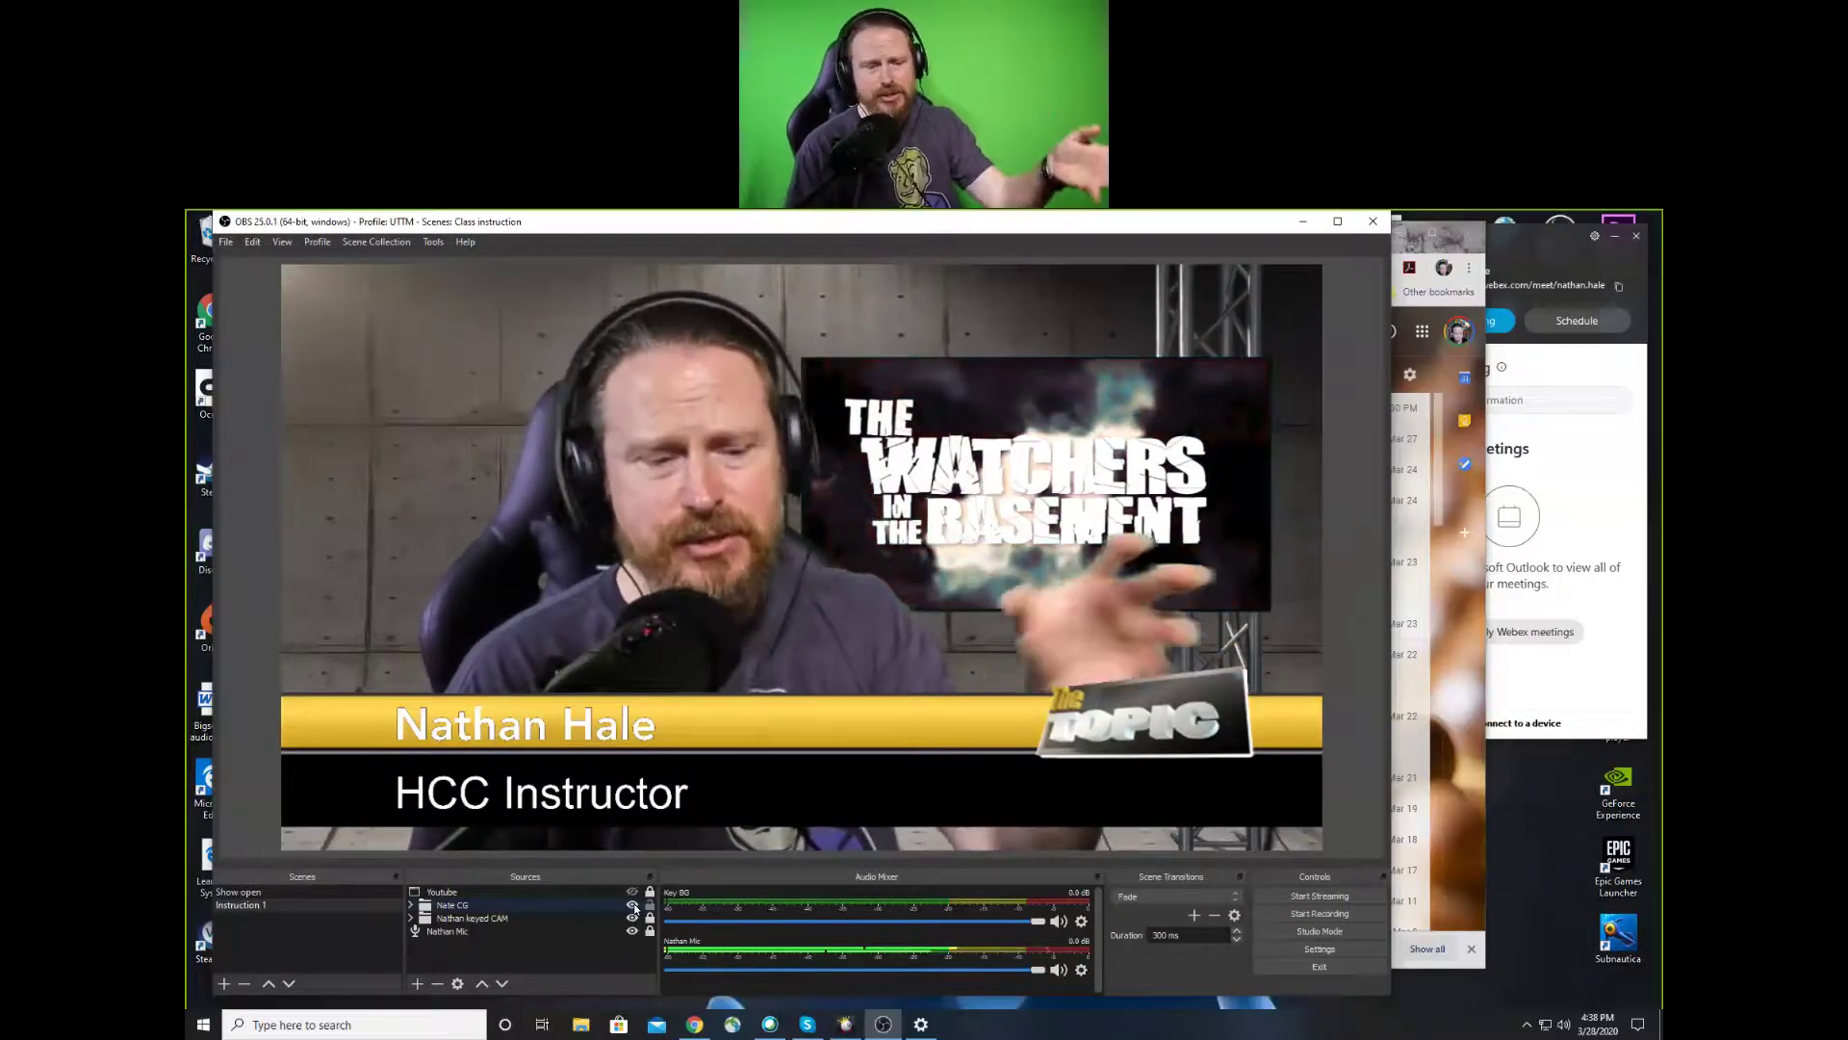
Hide the name graphic group, and briefly show the Youtube source before hiding it again
left_click(633, 906)
left_click(632, 893)
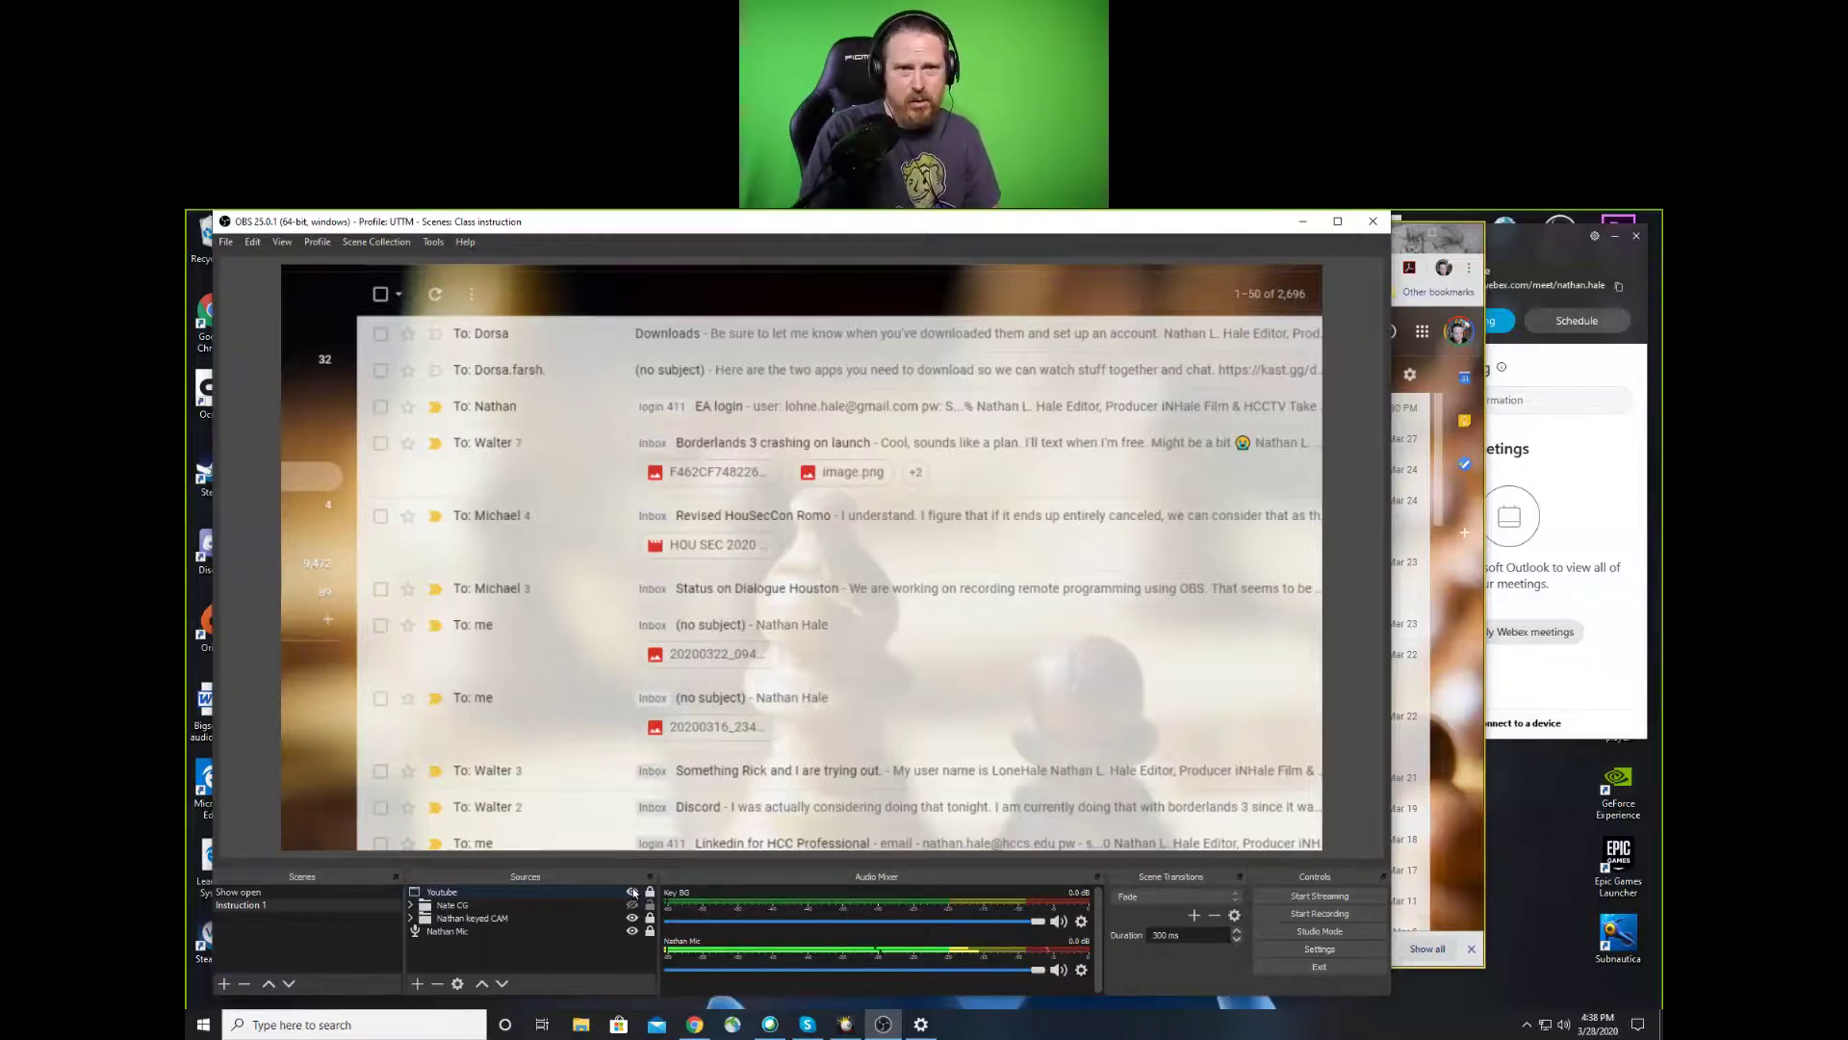
left_click(633, 893)
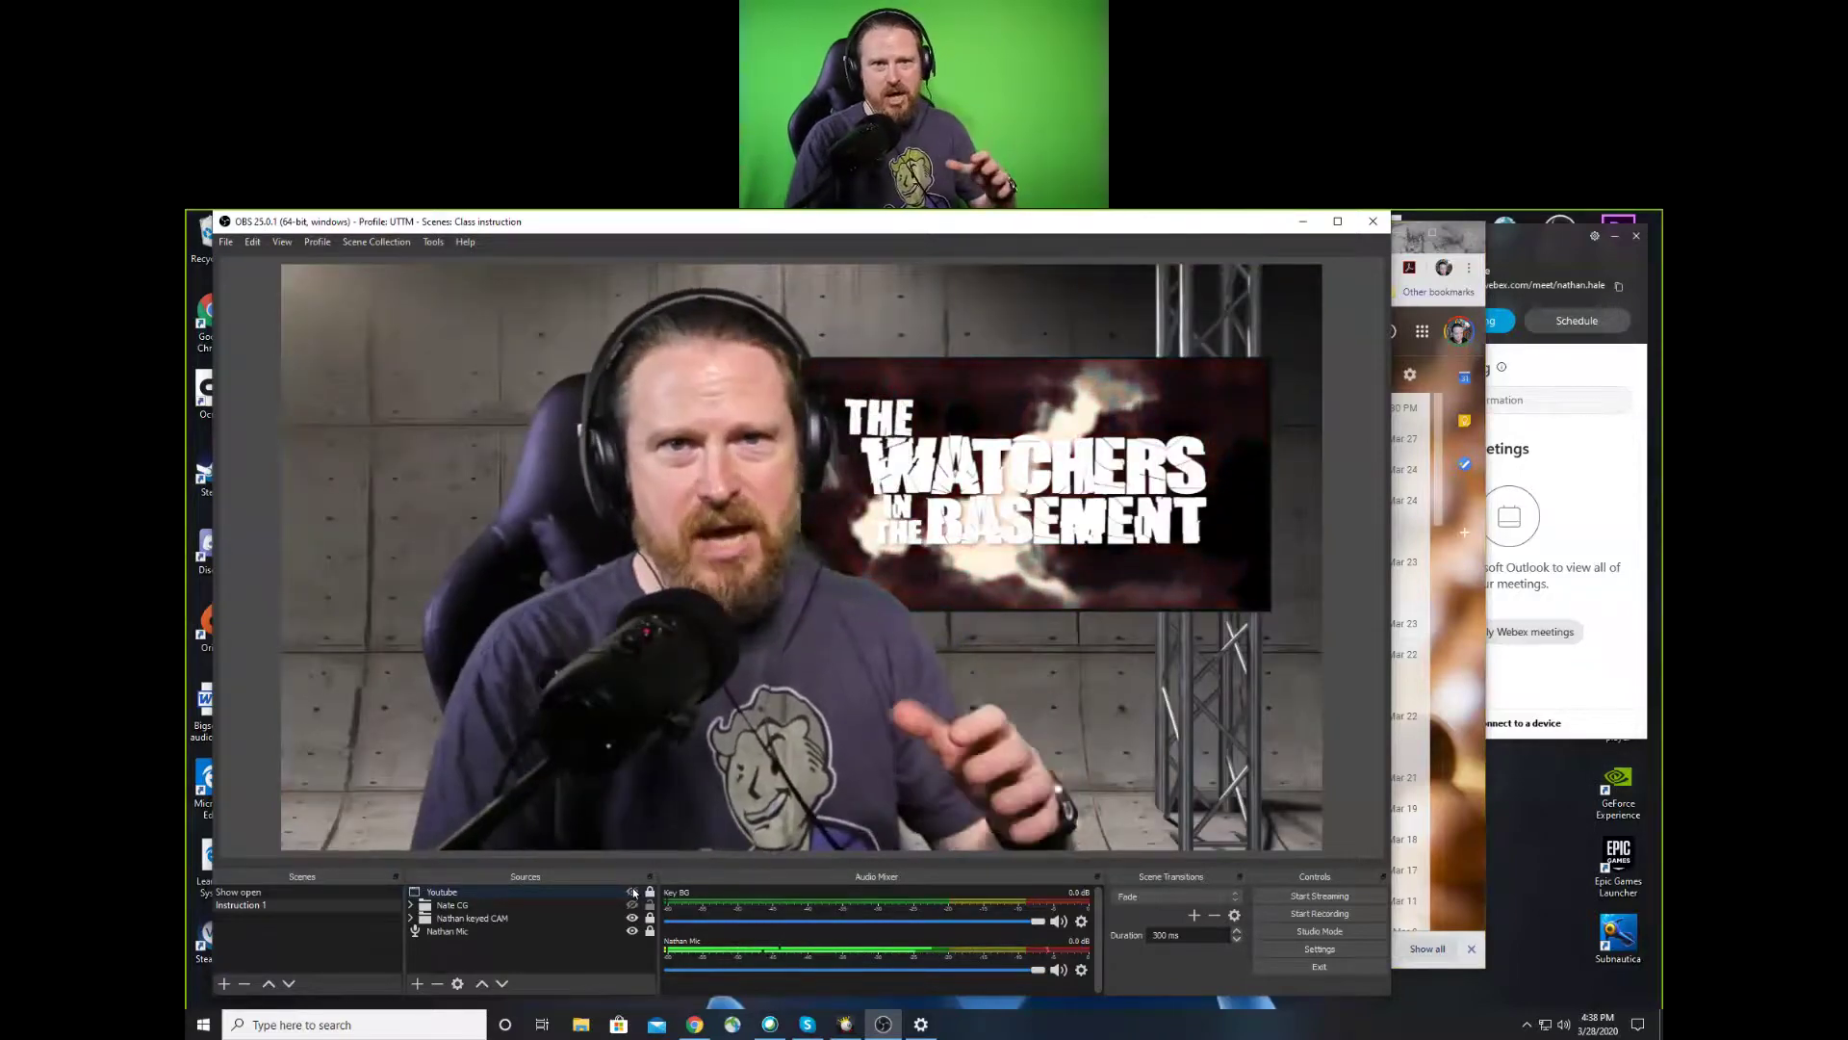
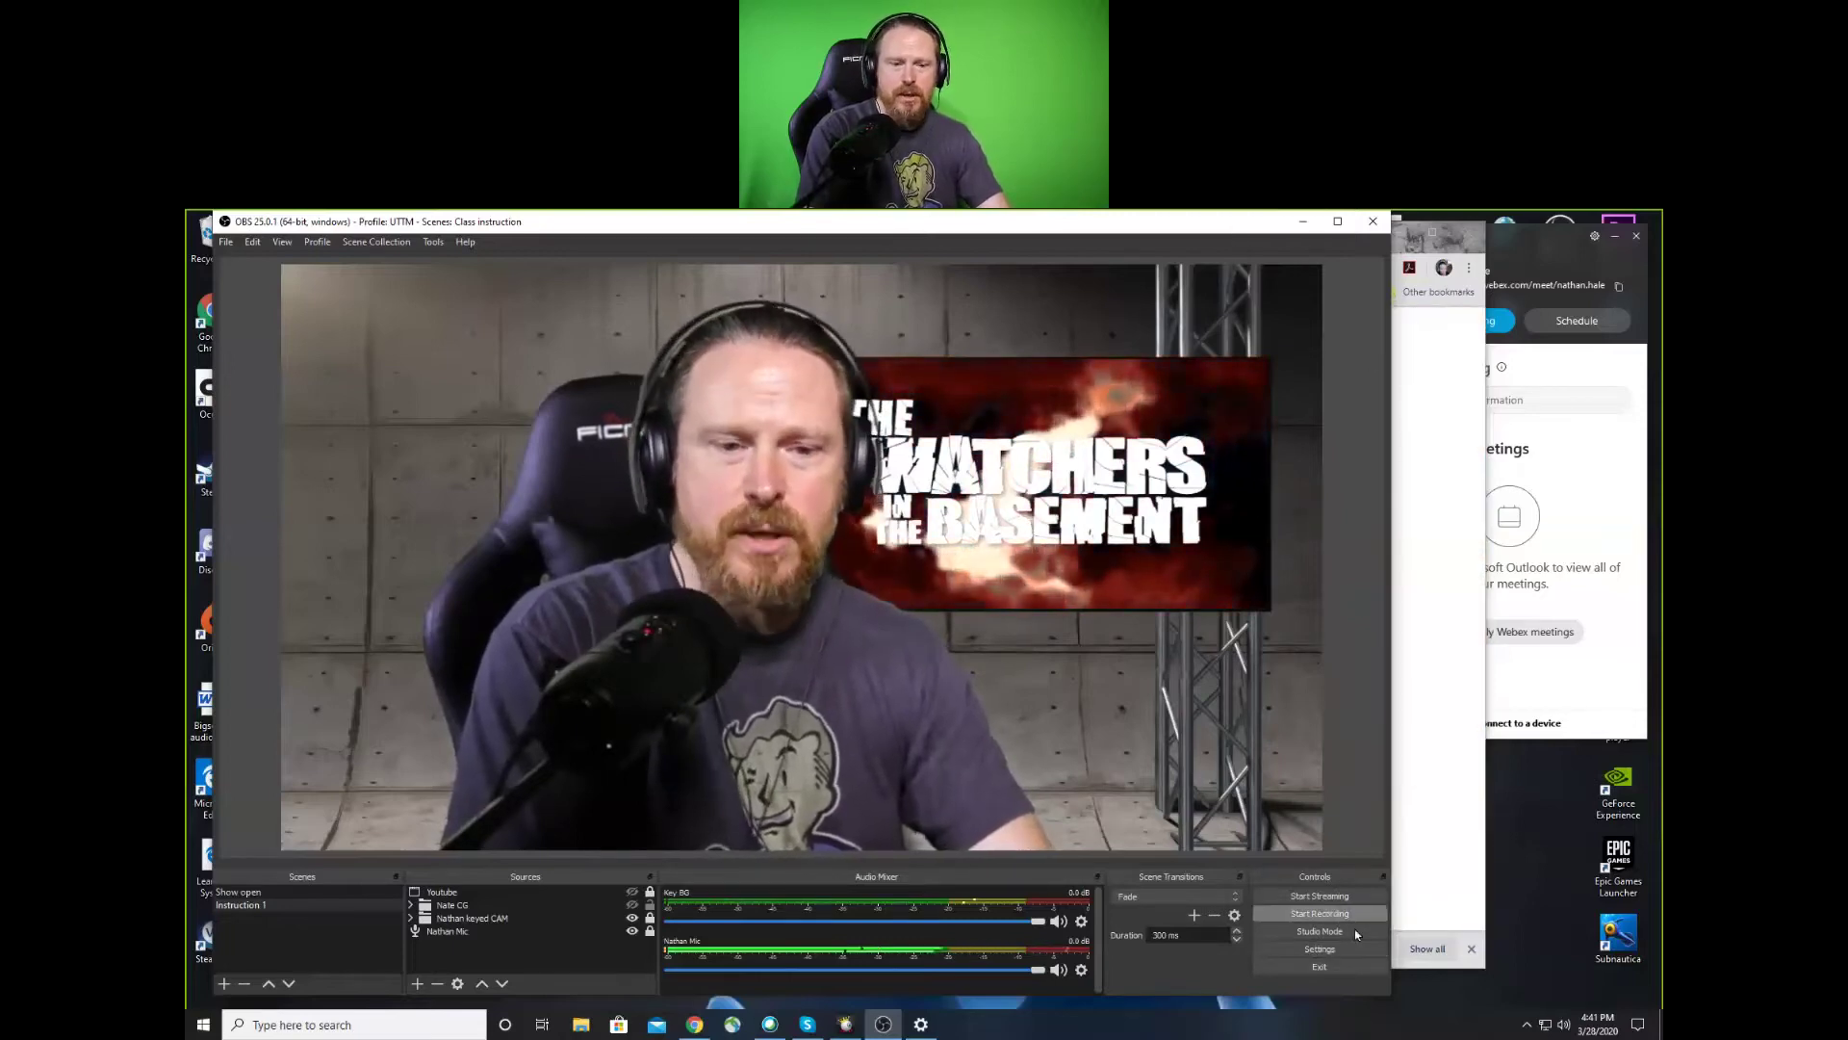
In Studio Mode, show the Youtube source in the preview and send it to the program output with the 300 ms fade
left_click(1316, 936)
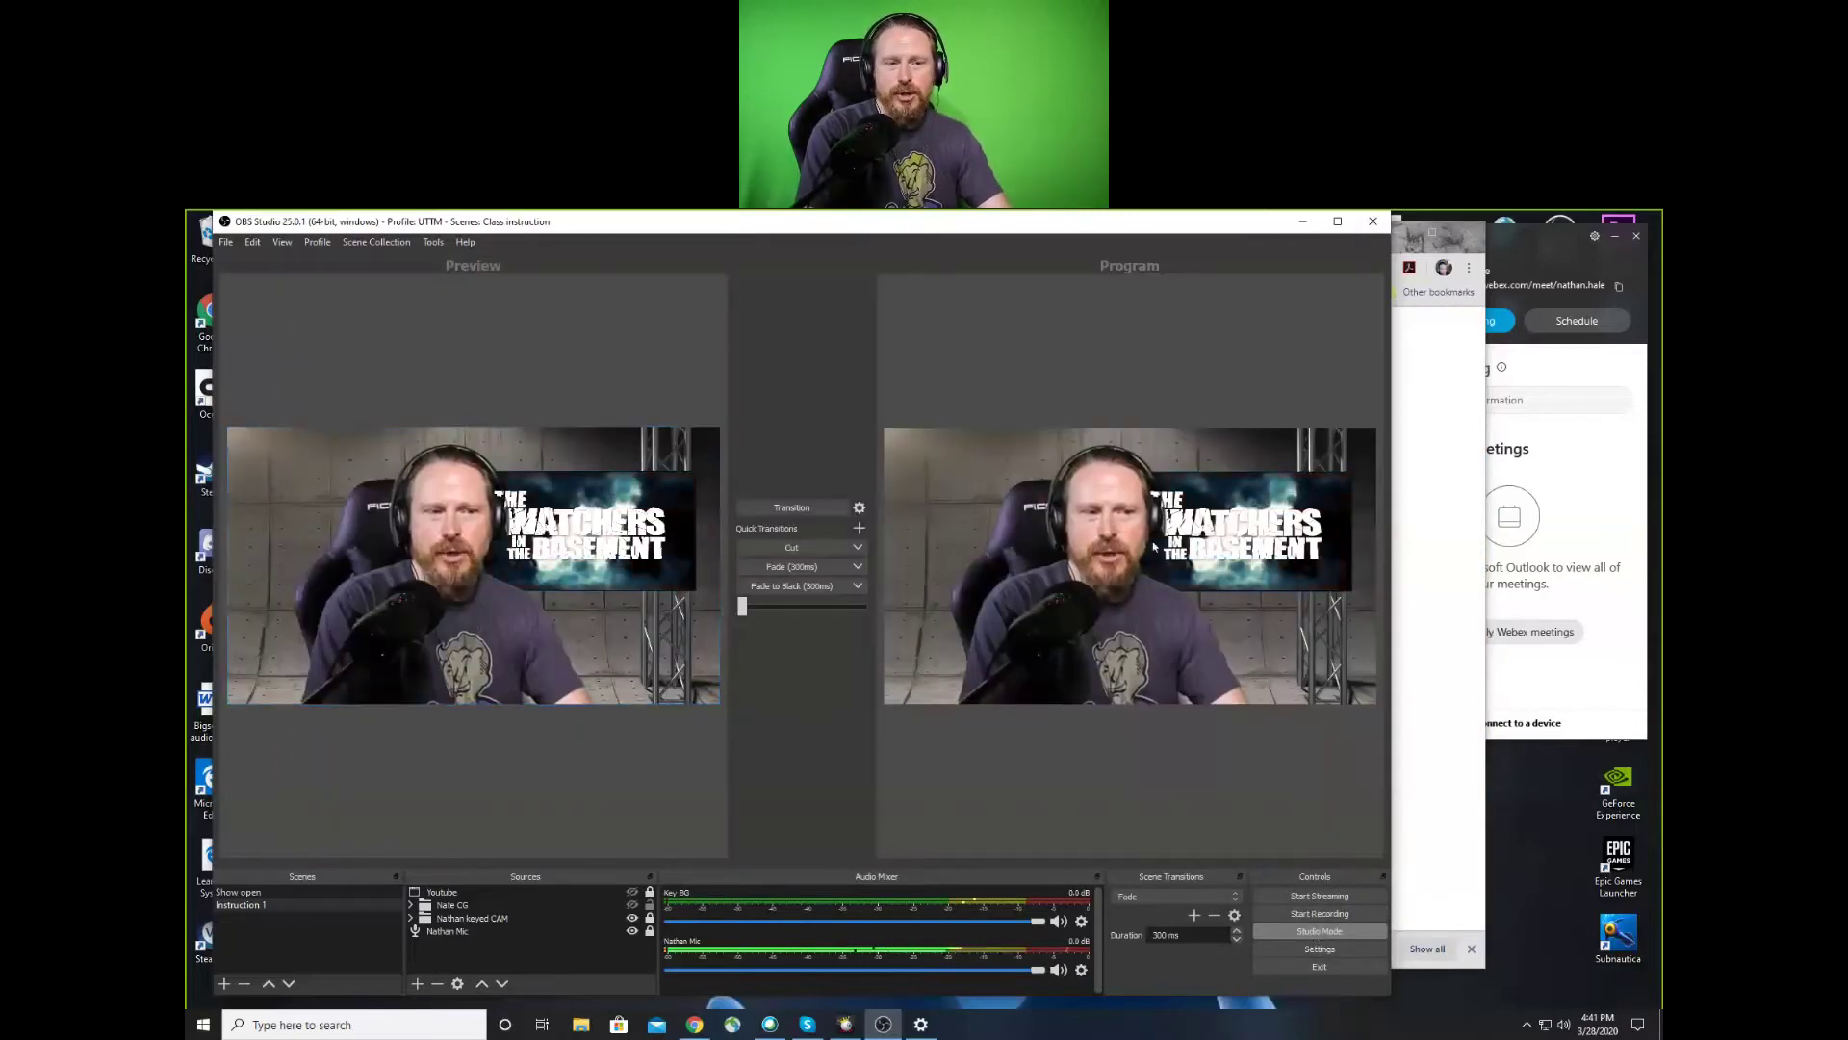
left_click(630, 894)
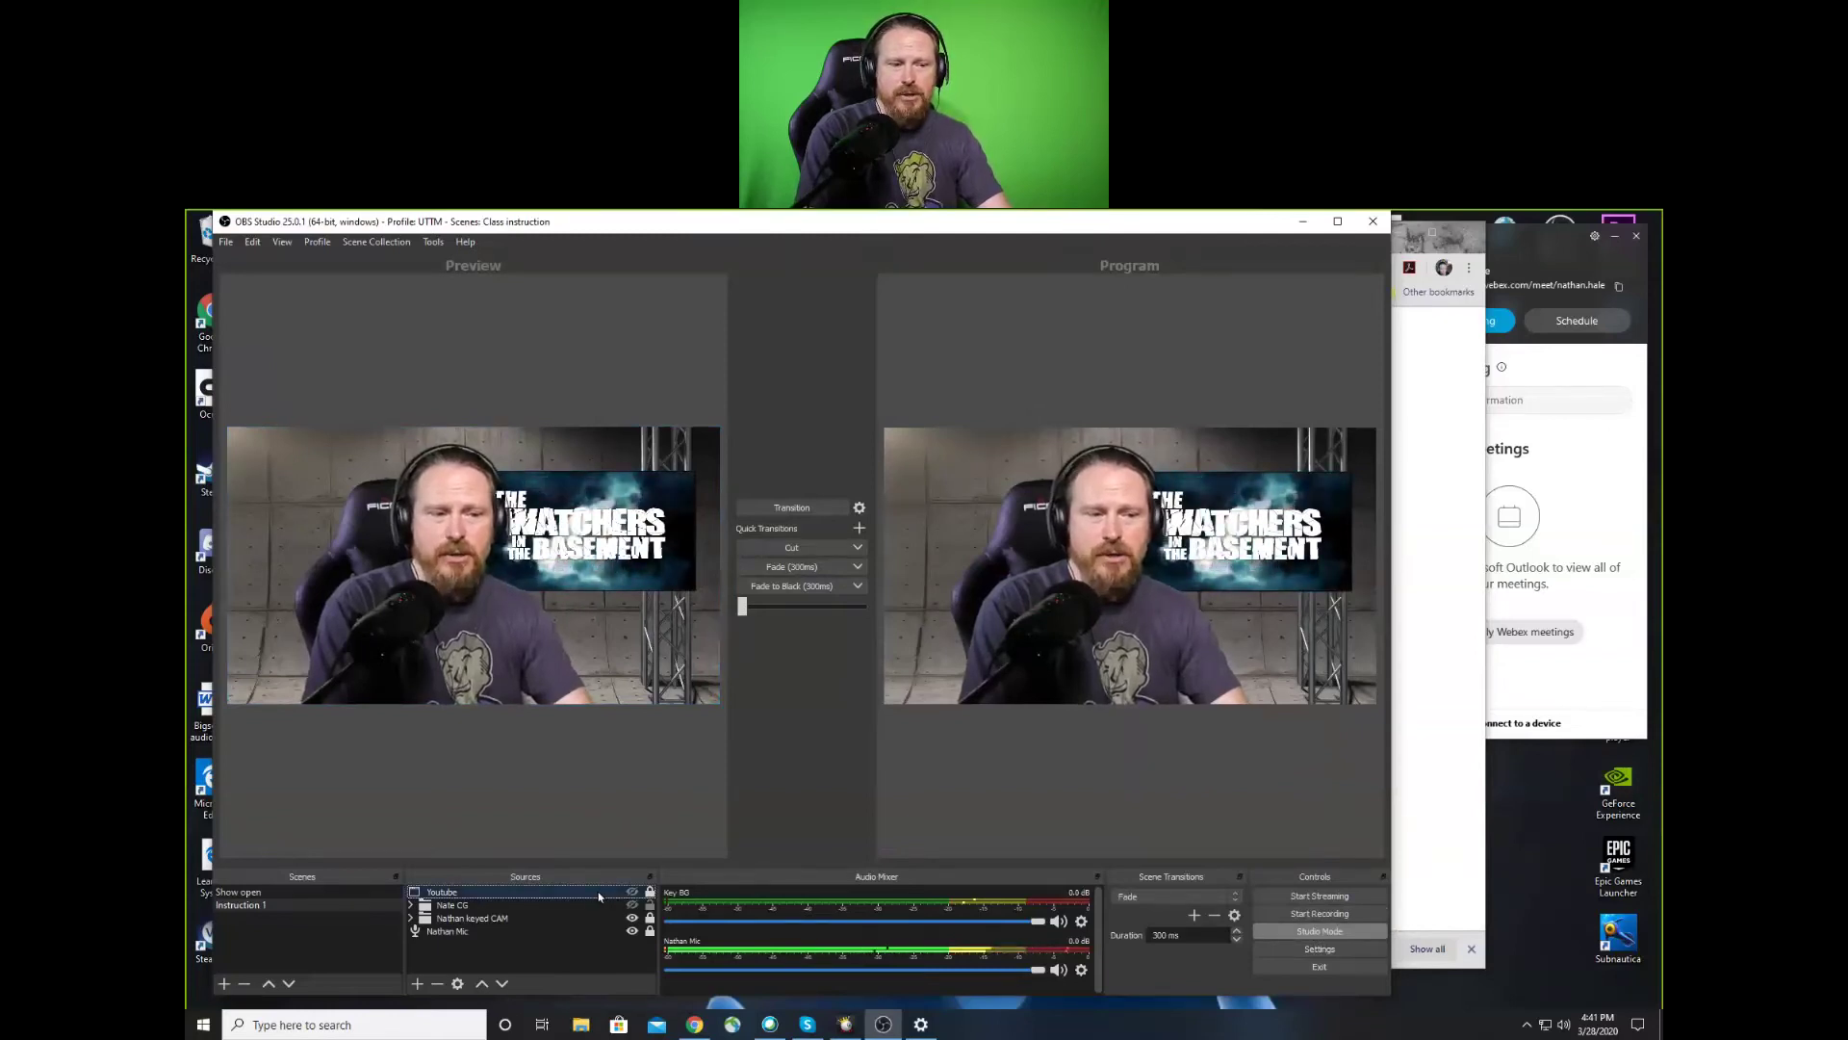
left_click(631, 893)
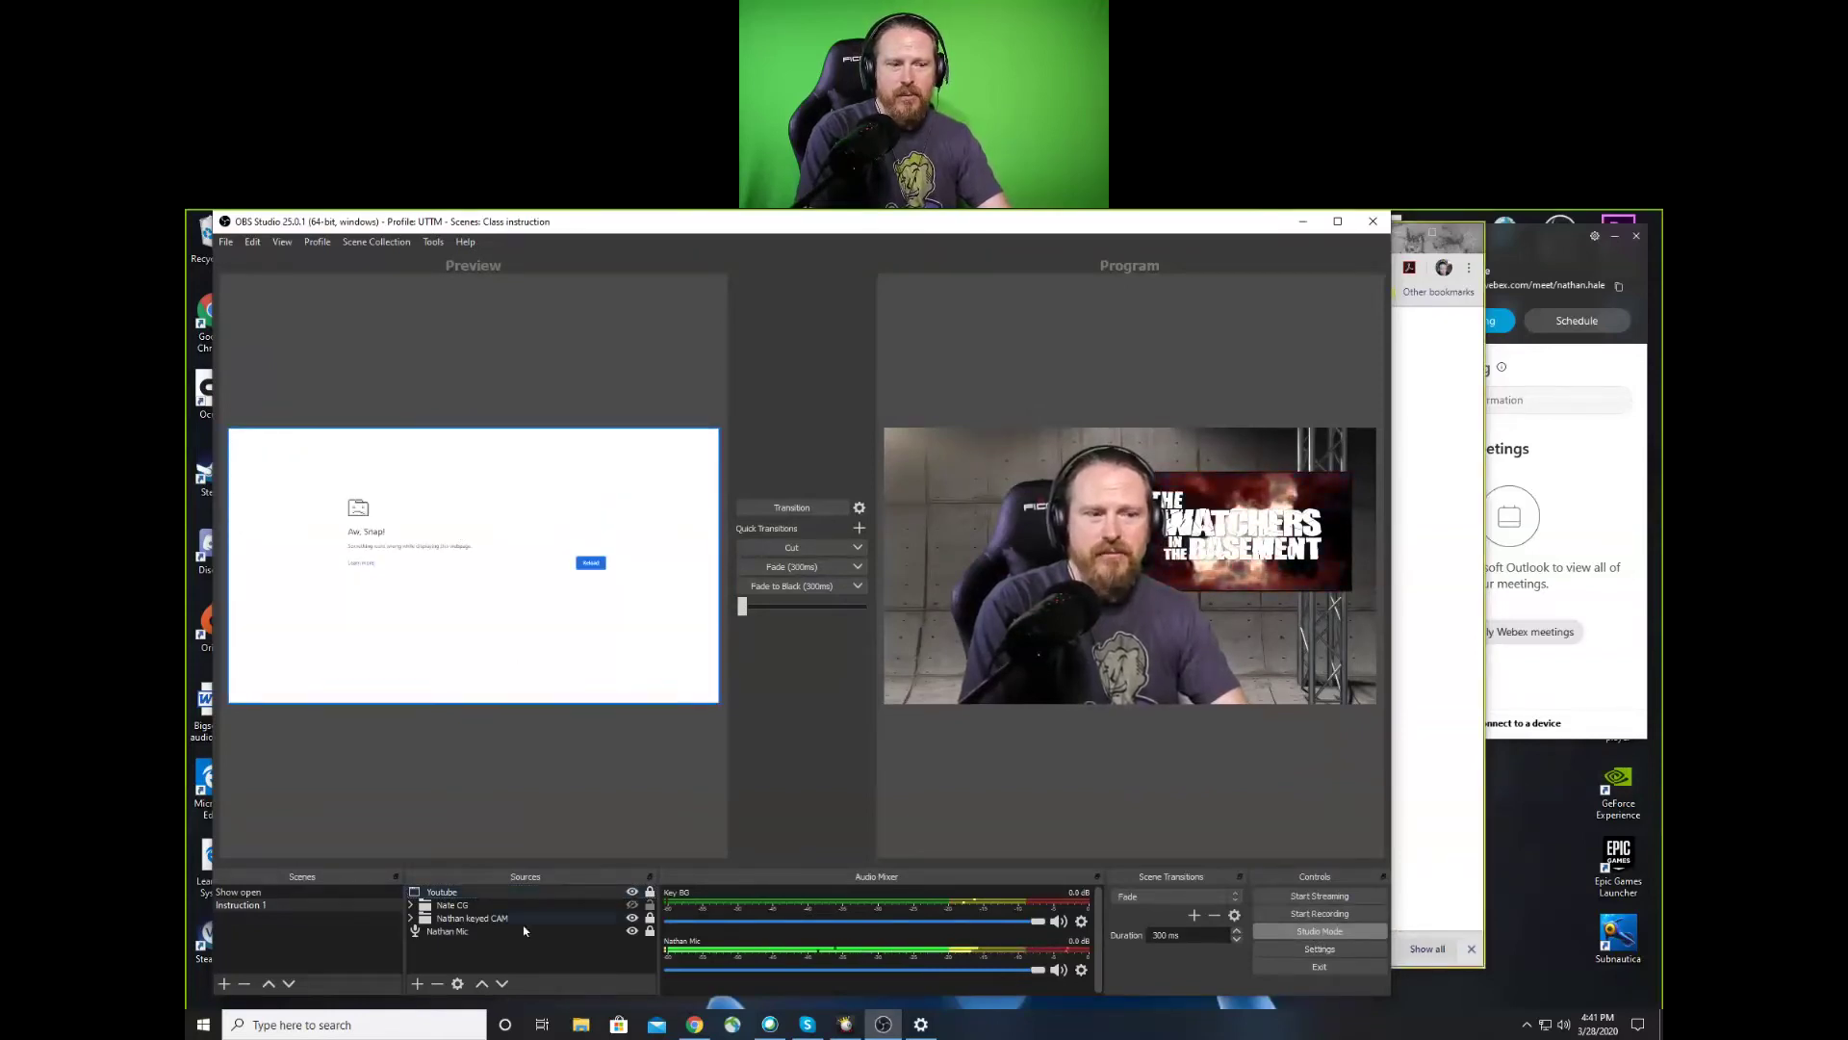
left_click(802, 566)
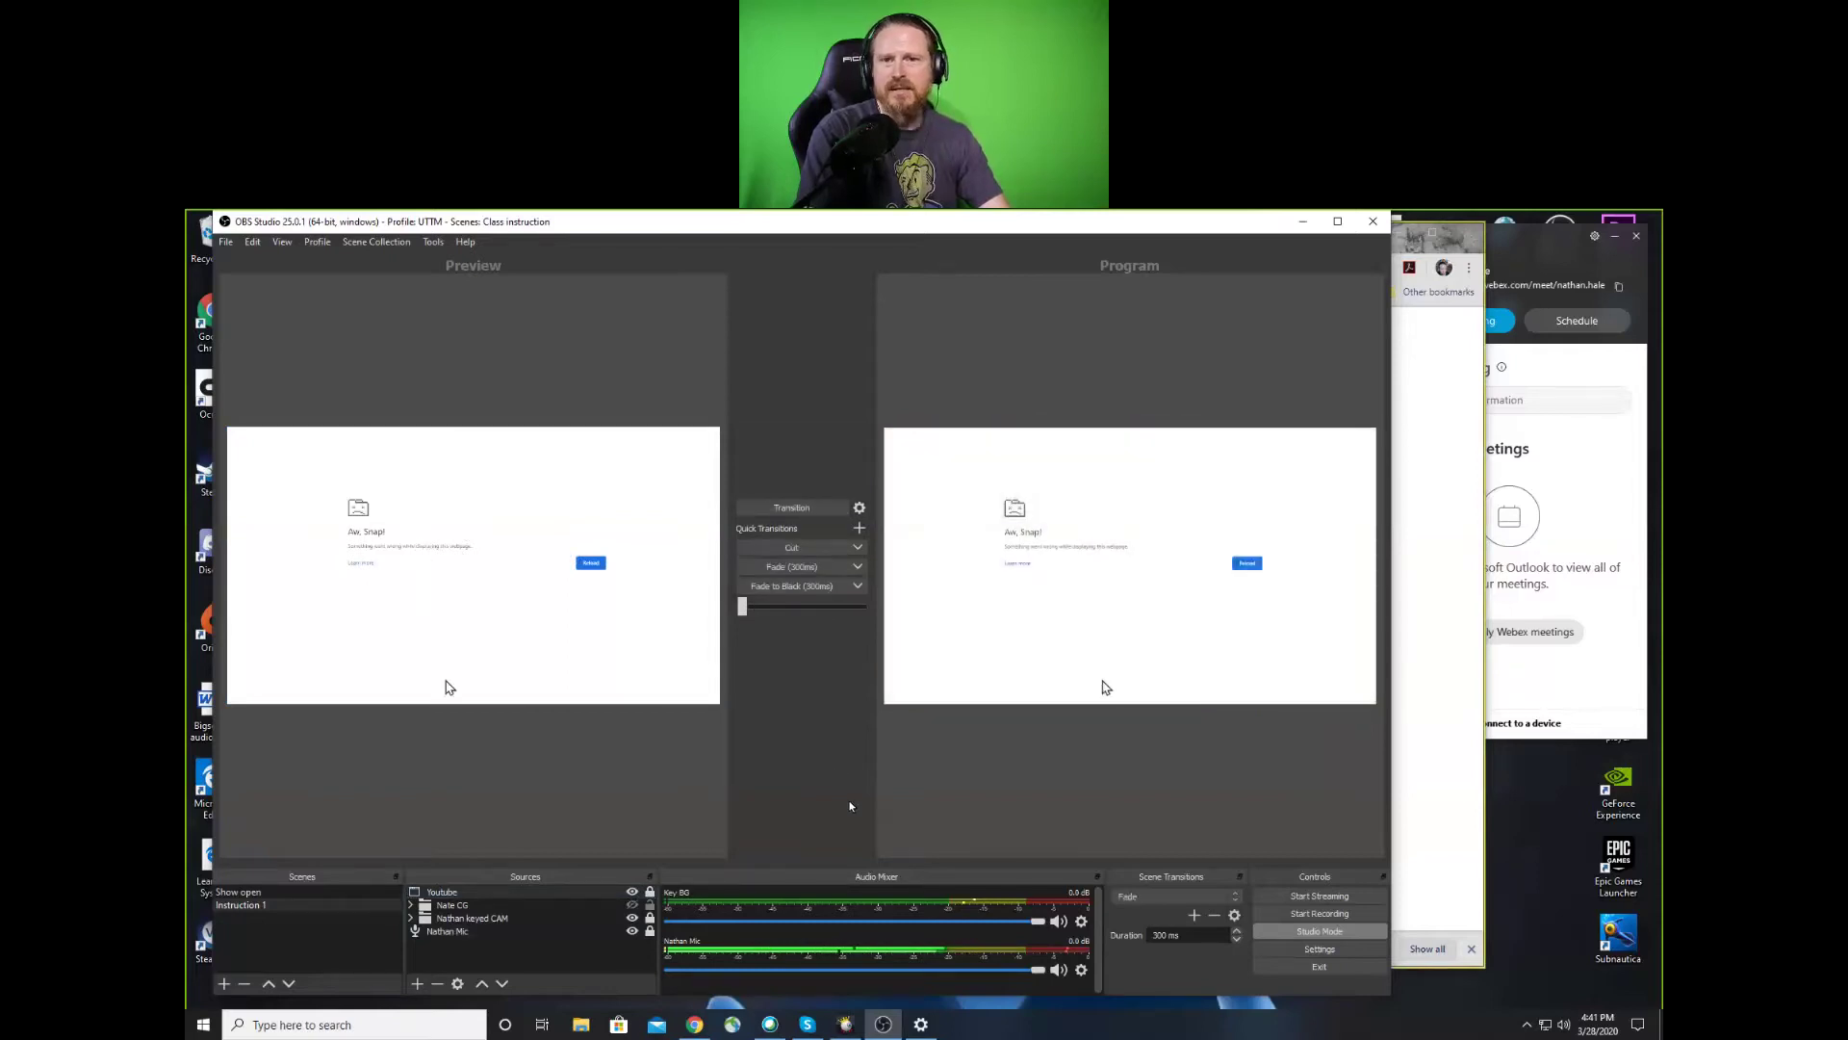